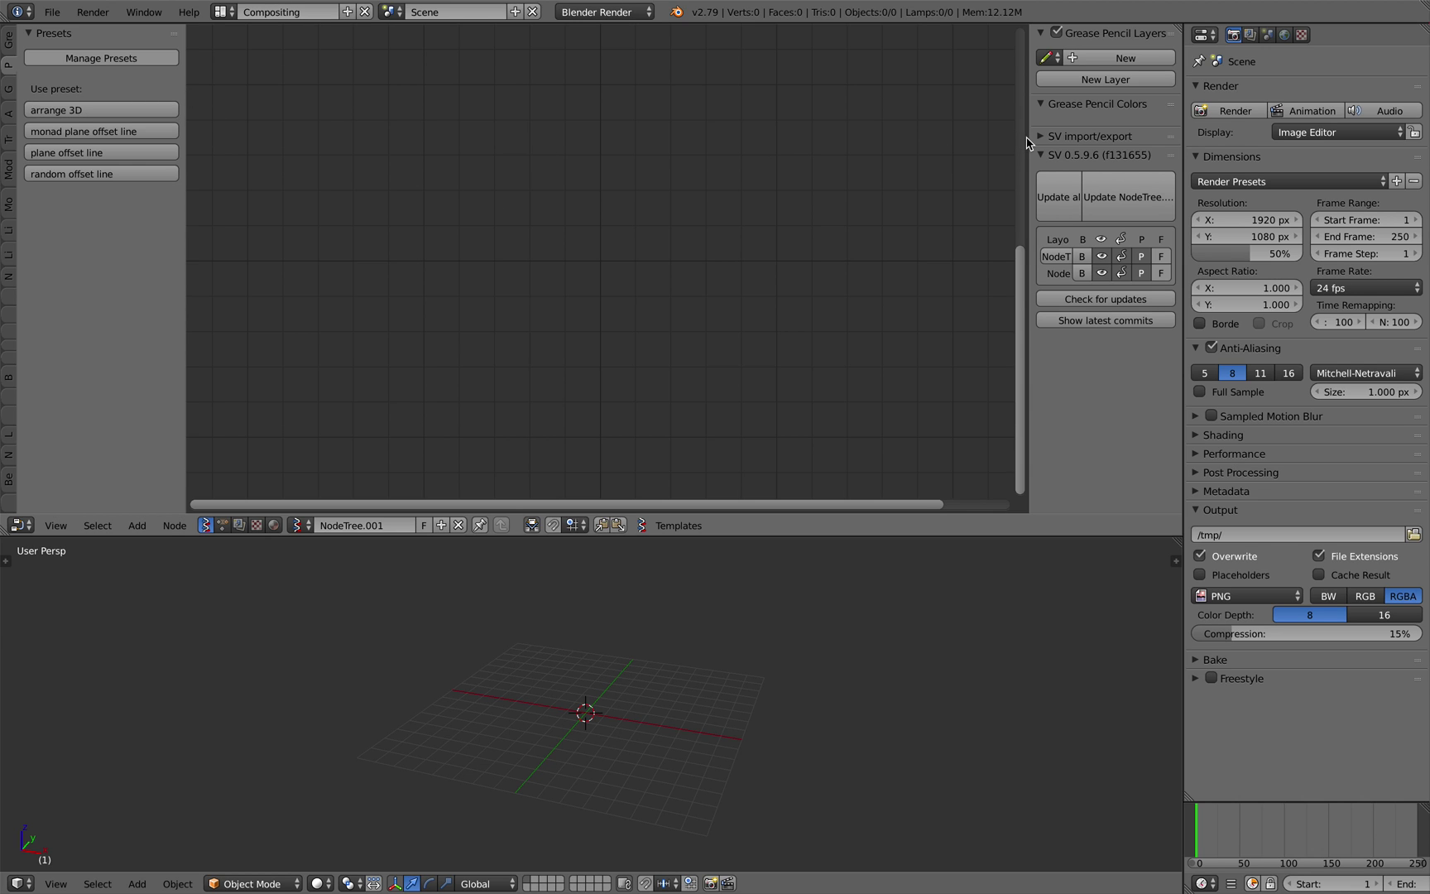
Step: Hide the node editor's properties sidebar
key("n")
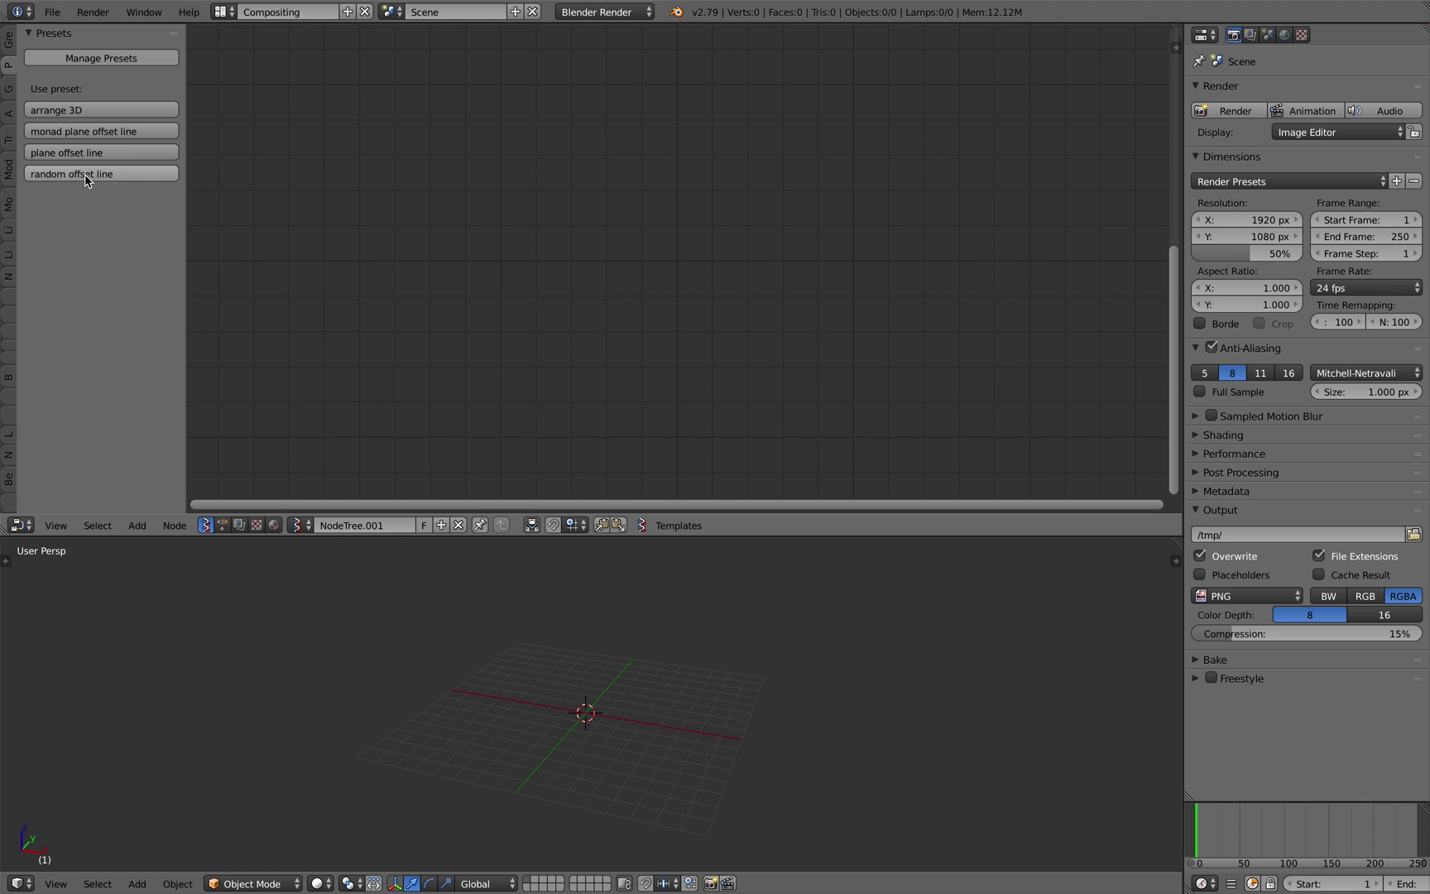
middle_click_drag(484, 605, 478, 611)
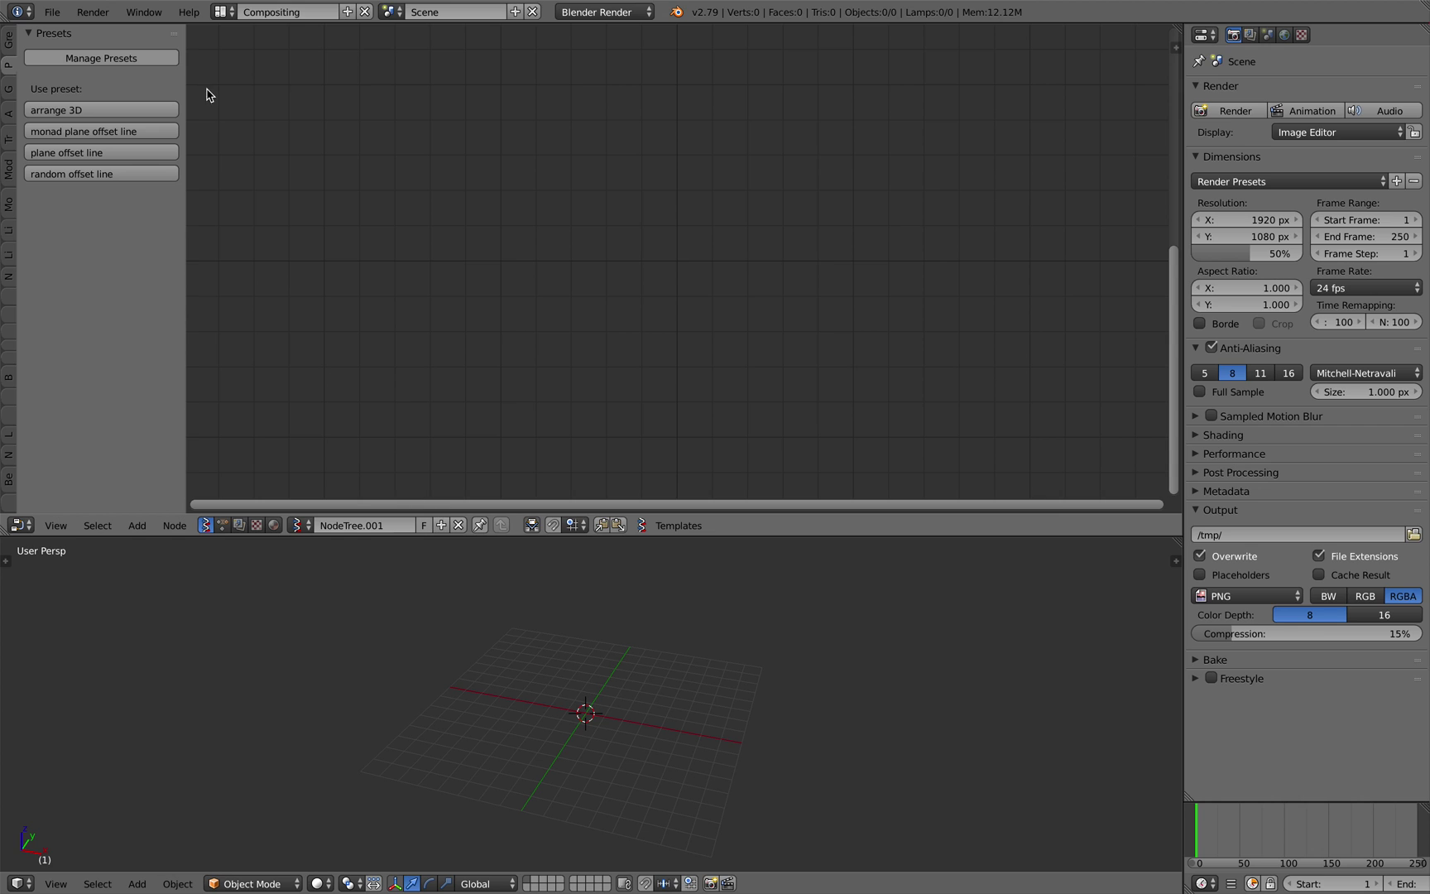
Step: Look through the node categories in the tool shelf and the list of Sverchok nodes that can be added
left_click(9, 41)
left_click(10, 67)
left_click(15, 89)
left_click(13, 104)
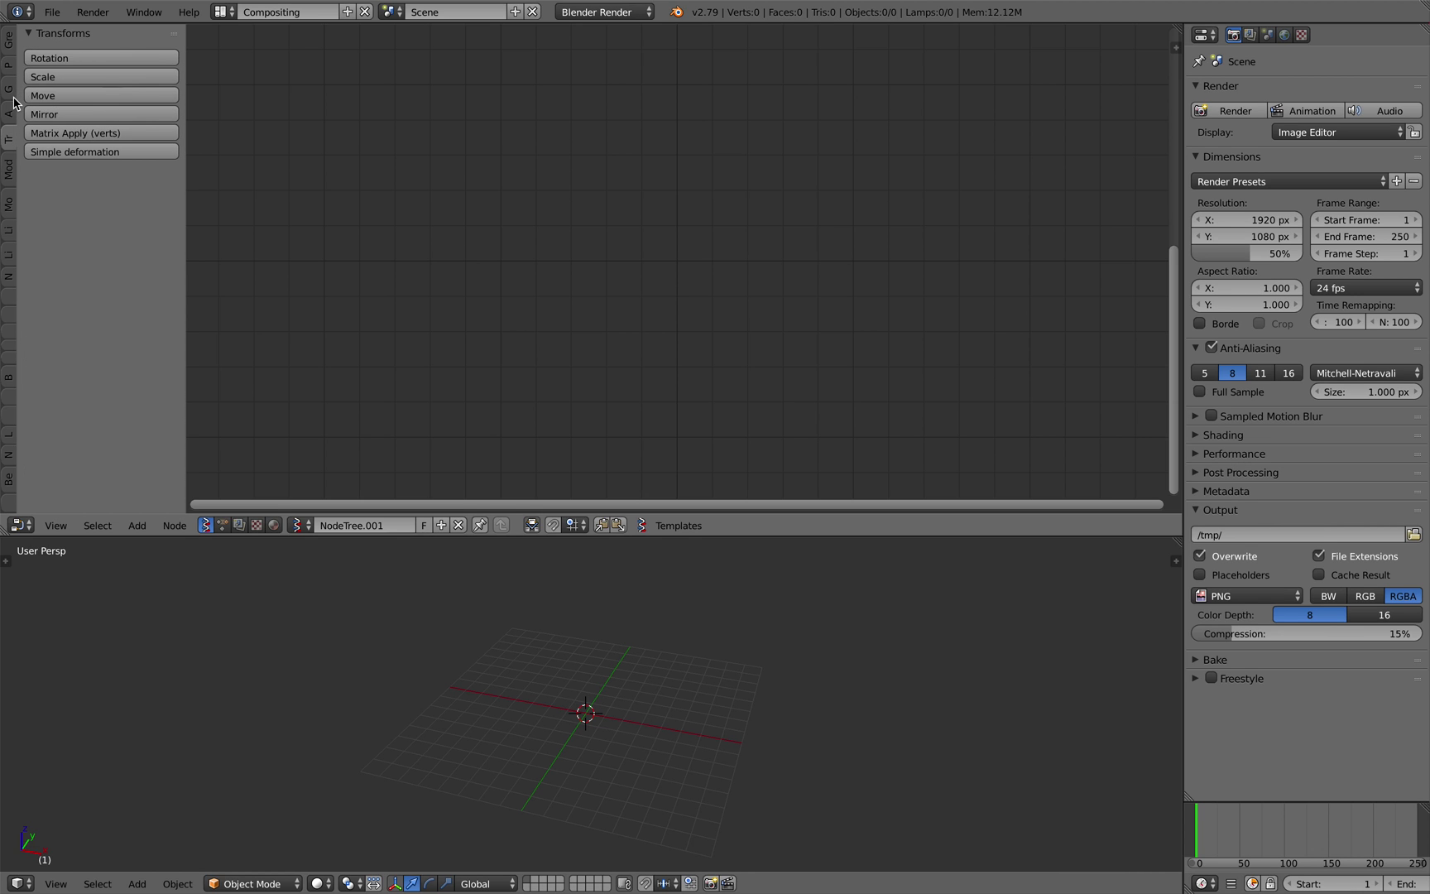
scroll(12, 107, "down", 5, "ctrl")
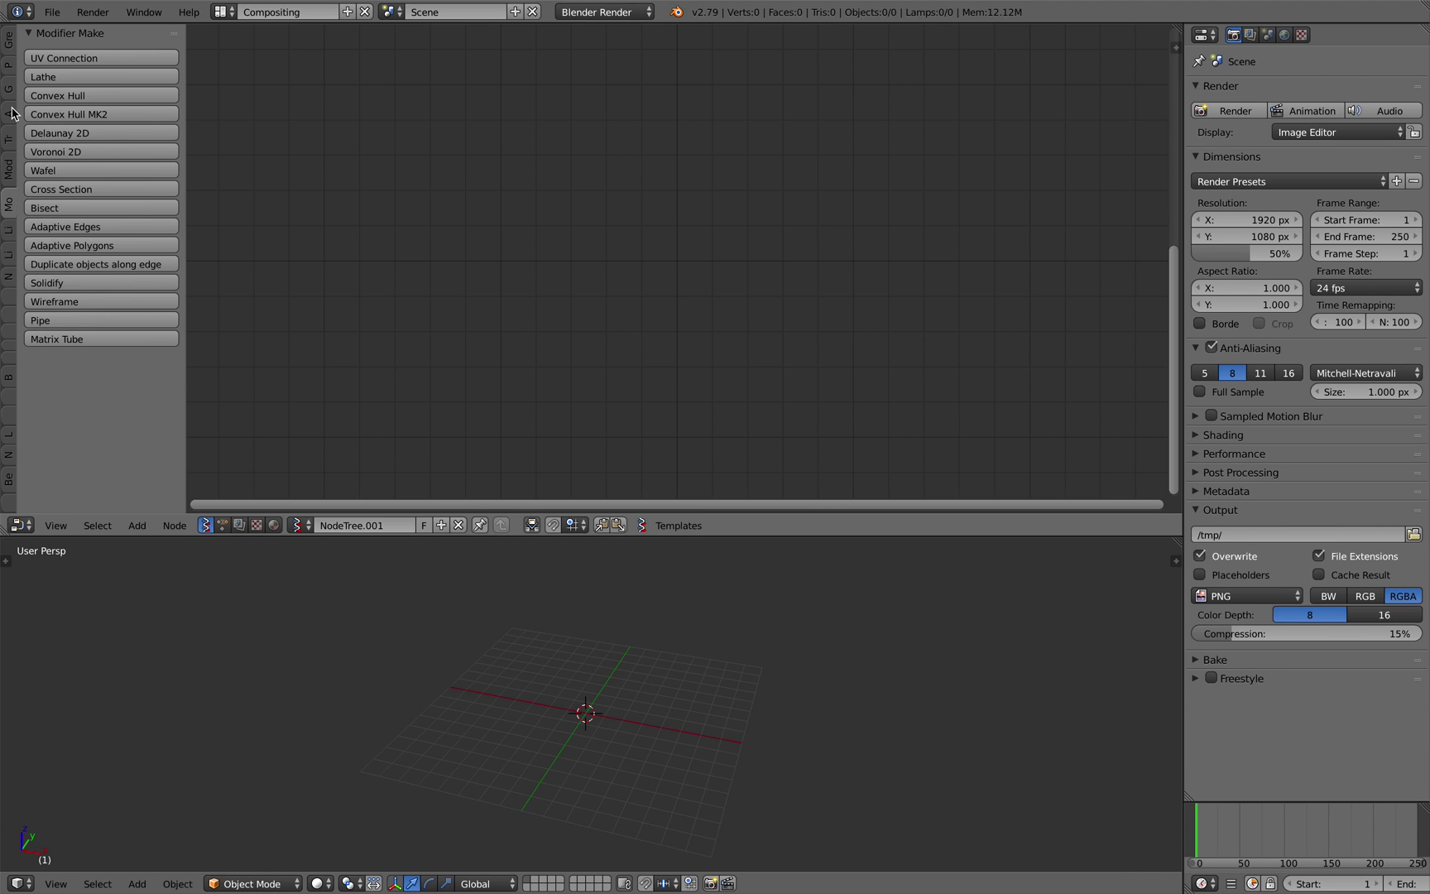
left_click(12, 113)
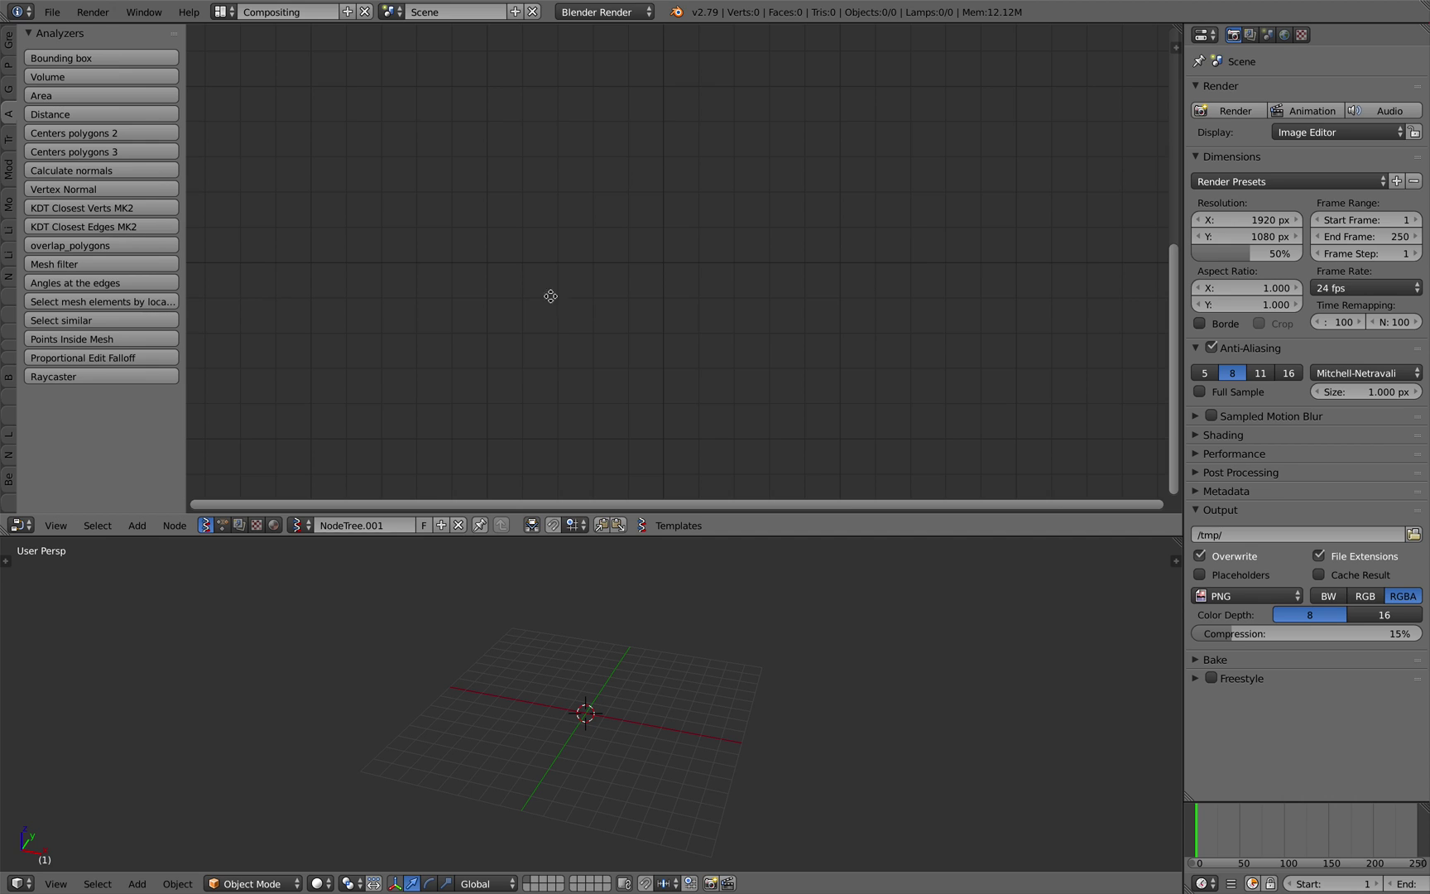
middle_click_drag(550, 295, 570, 286)
key("shift+a")
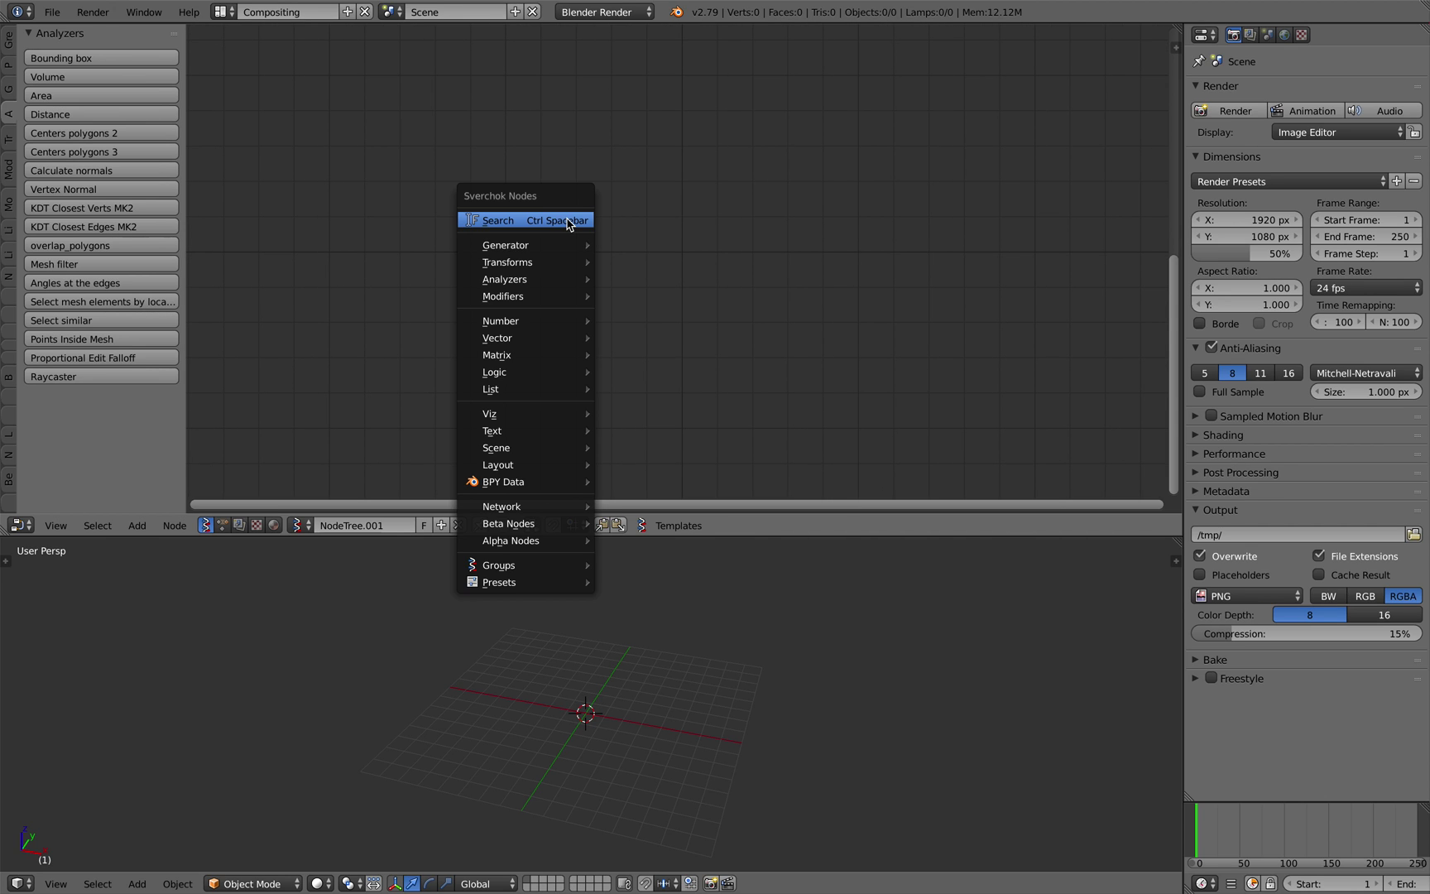
key("shift+a")
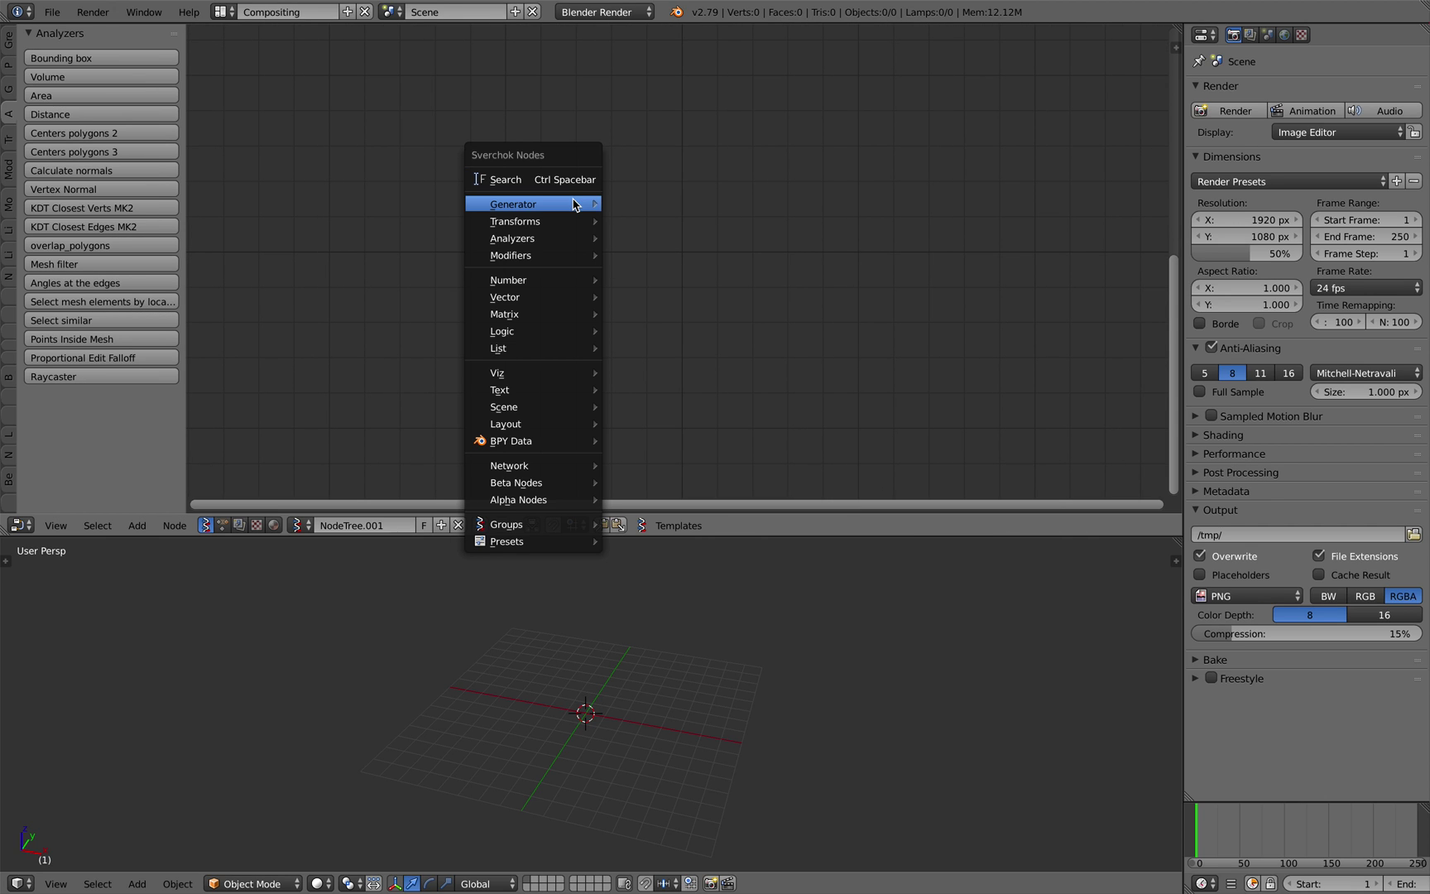
mouse_move(580, 204)
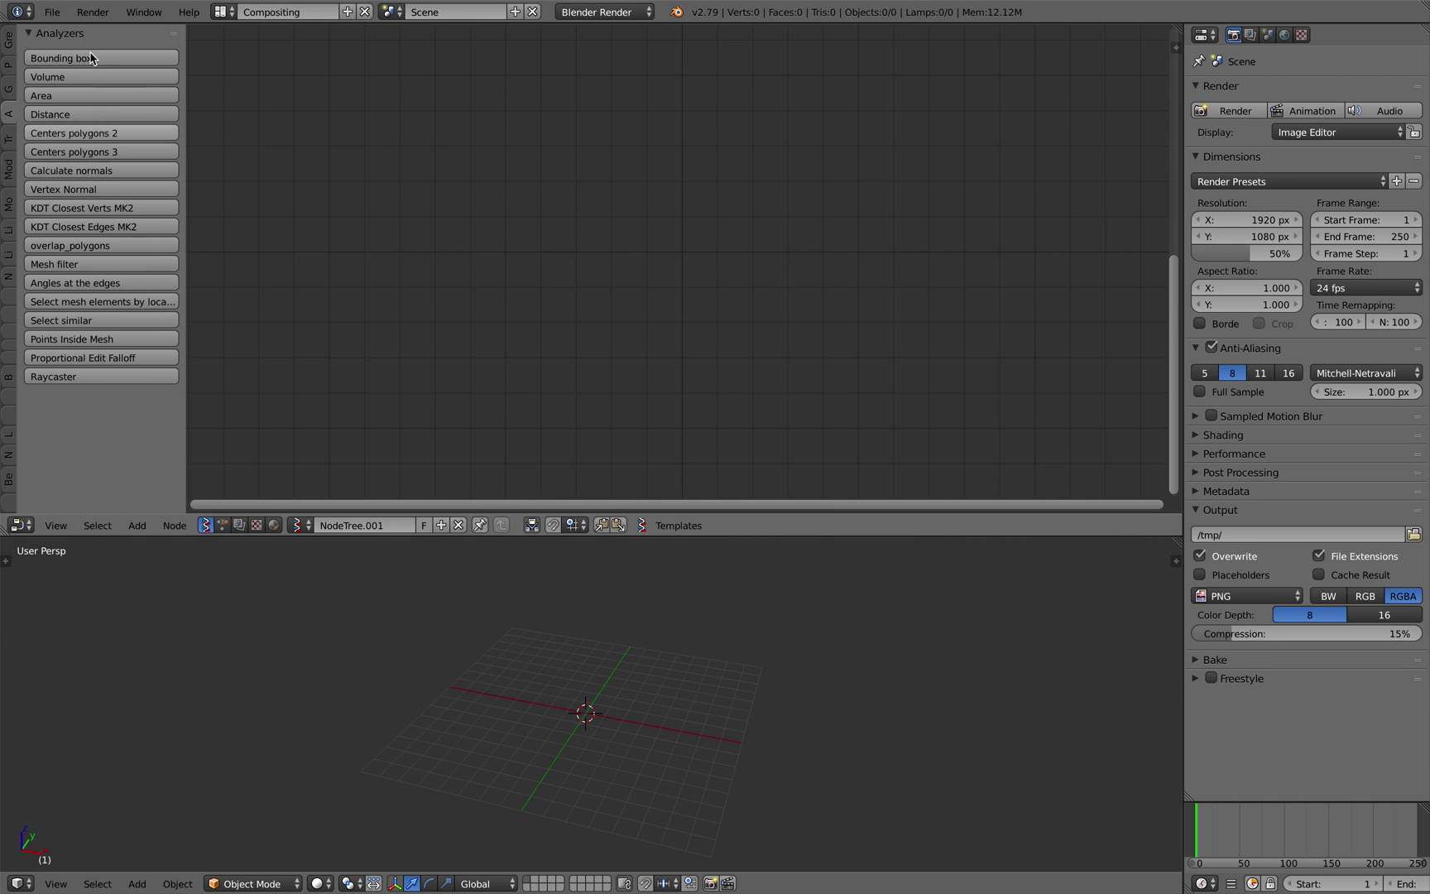
Step: Show the Presets category in the tool shelf and widen the shelf
left_click(9, 66)
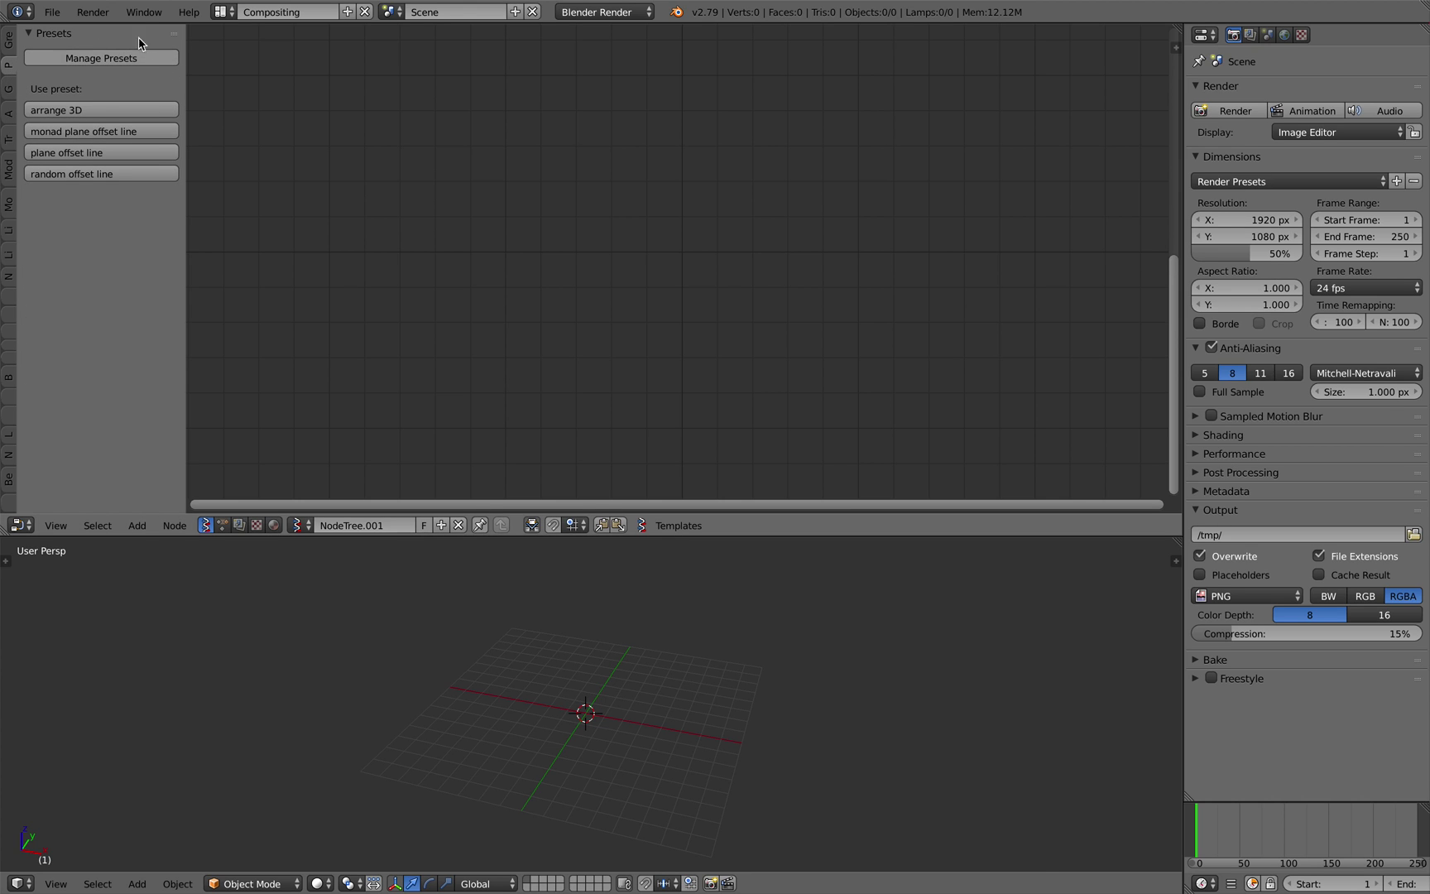
left_click_drag(185, 75, 269, 91)
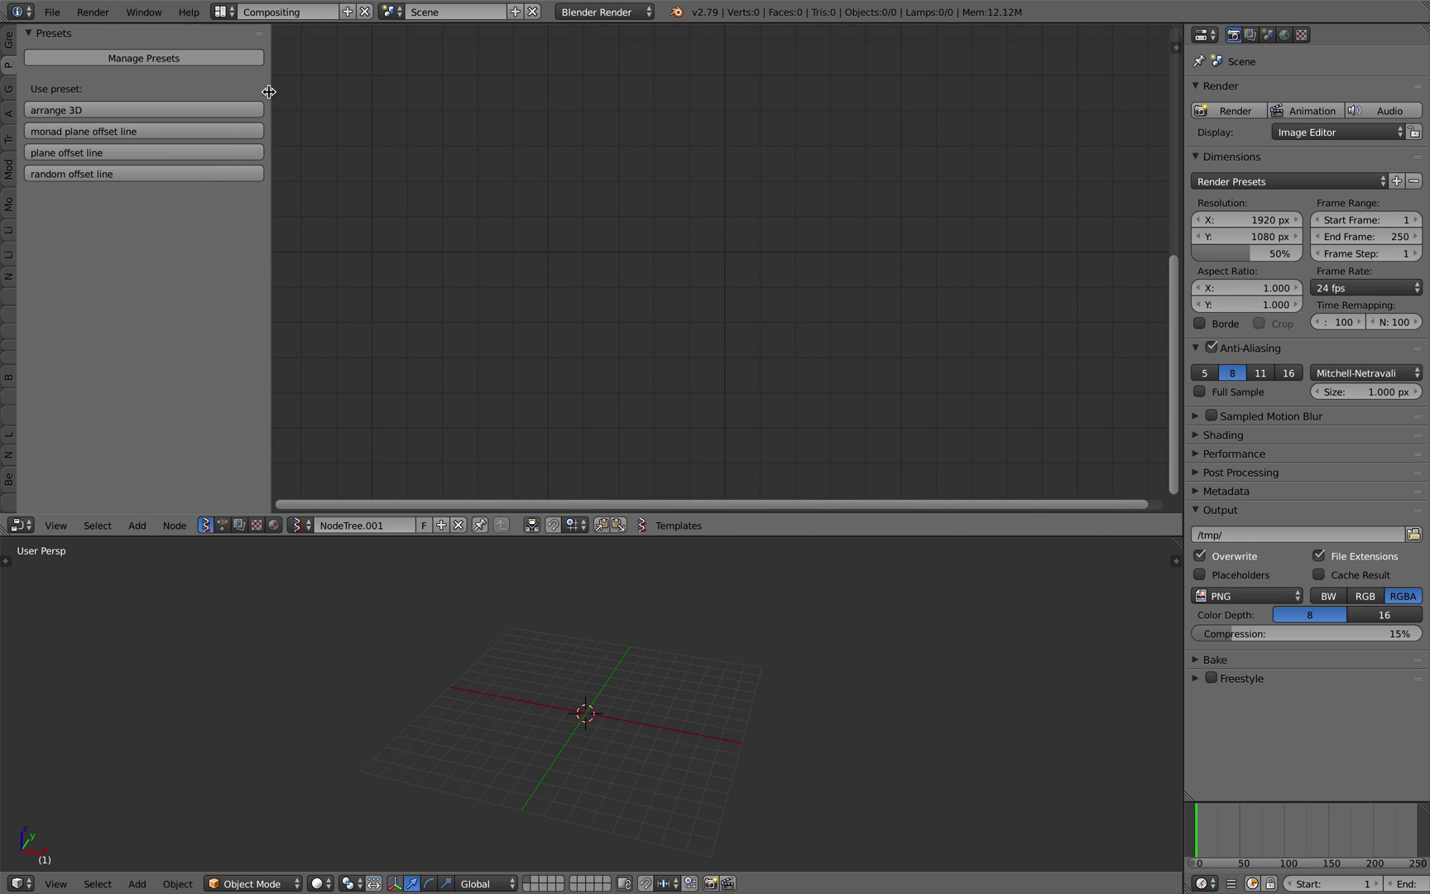
middle_click_drag(578, 594, 621, 617)
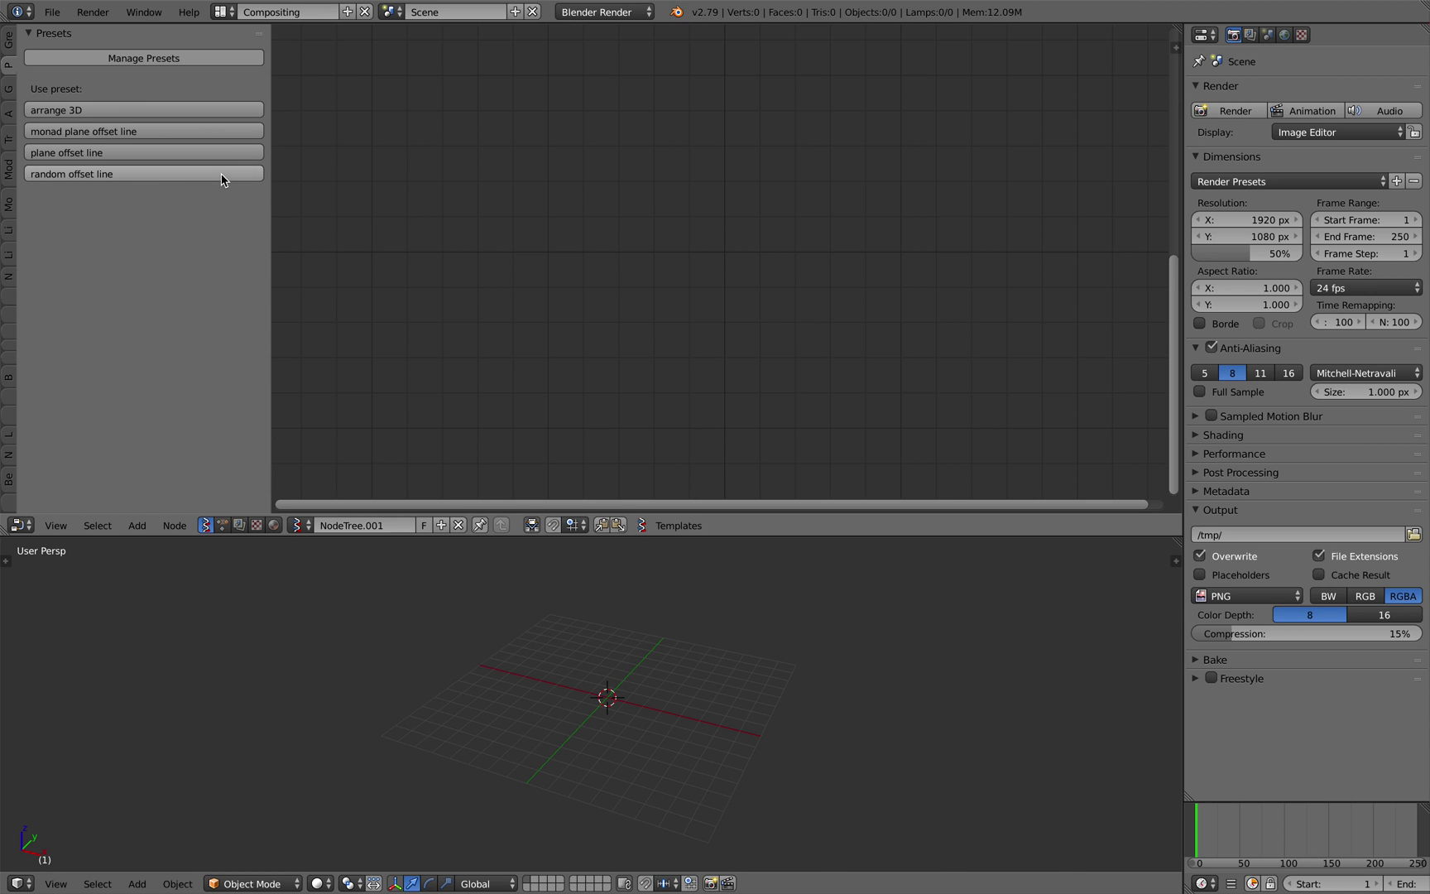
mouse_move(391, 23)
left_mouse_down()
mouse_move(405, 61)
mouse_move(402, 23)
left_mouse_up()
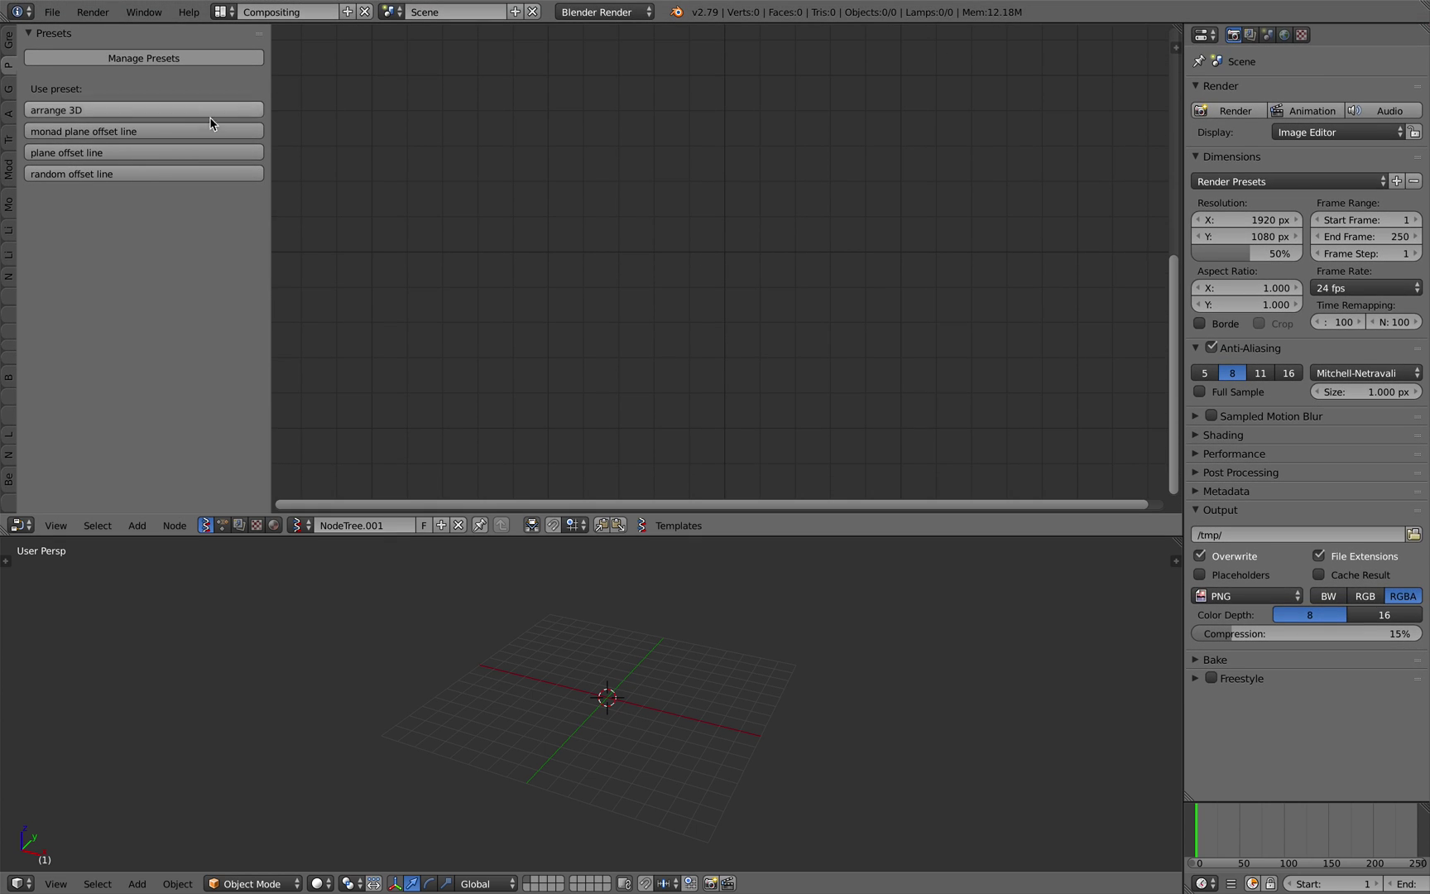
Step: Insert the random offset line preset into the empty node tree and inspect its ring in the 3D view
left_click(136, 175)
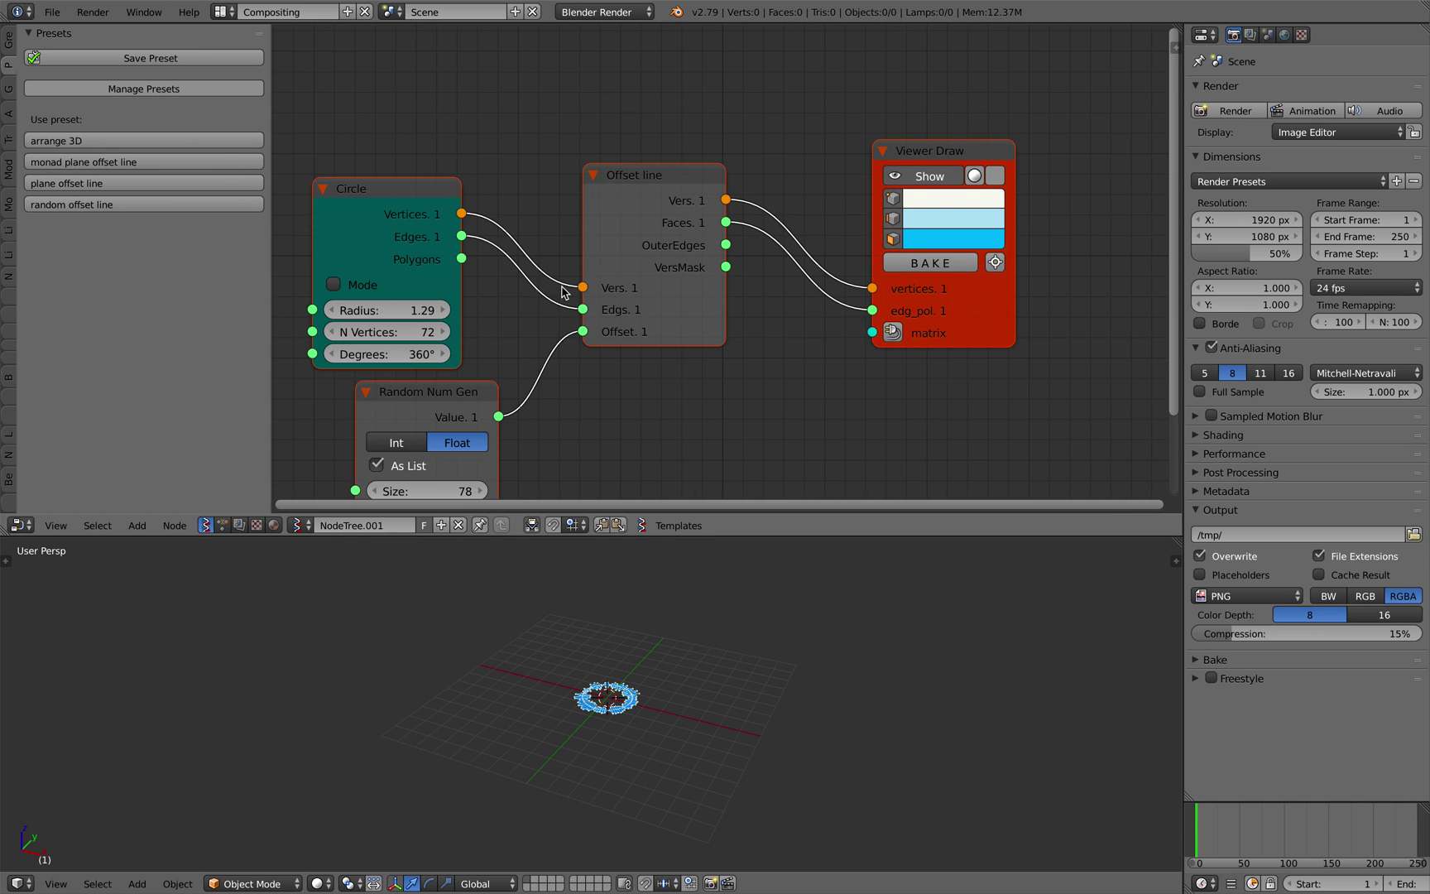
middle_click_drag(603, 713, 606, 779)
scroll(608, 745, "up", 8)
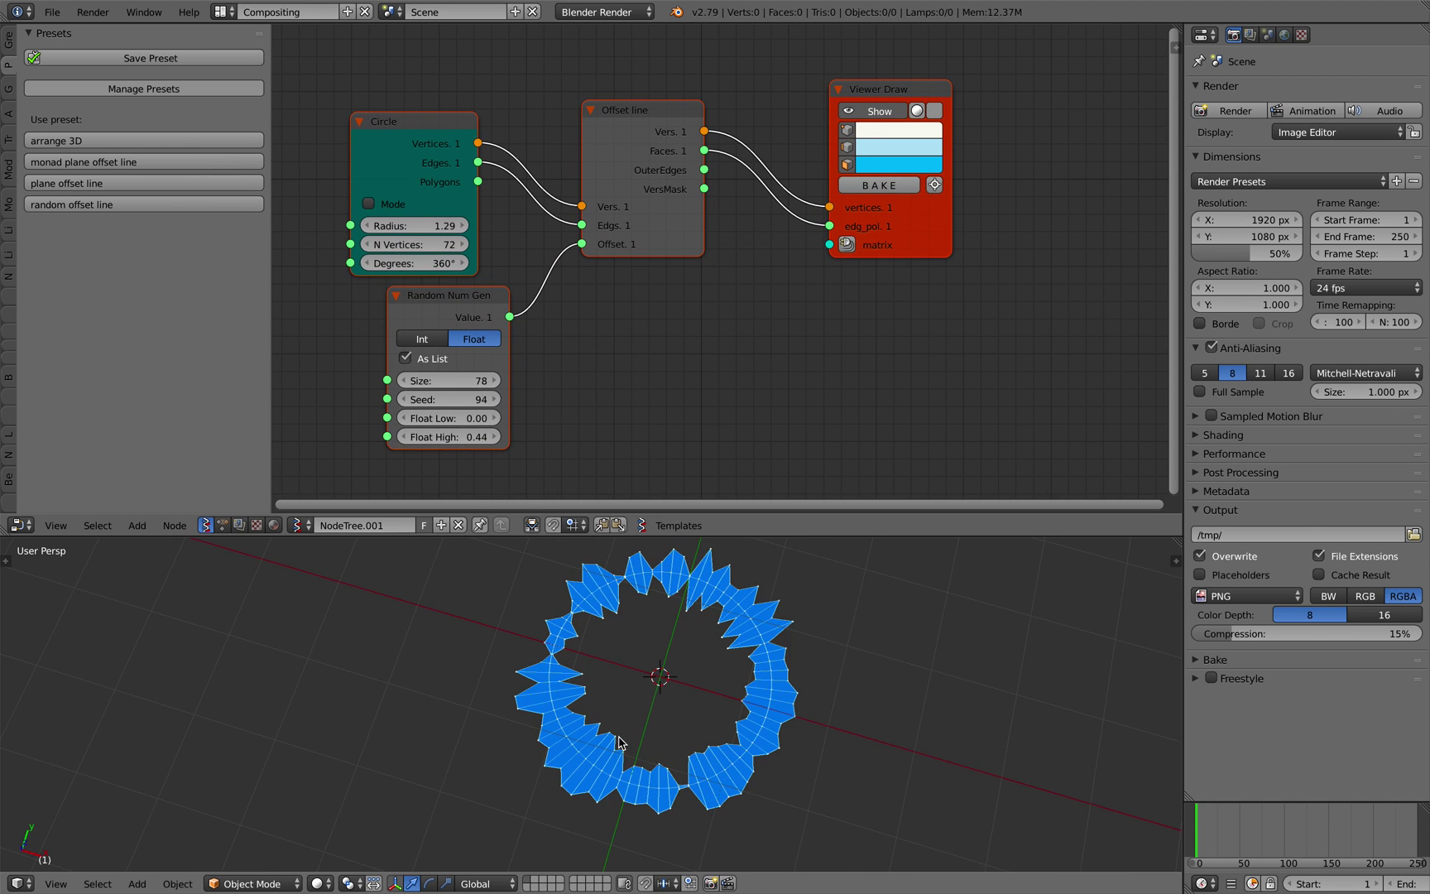
middle_click_drag(606, 697, 676, 681)
middle_click_drag(602, 644, 571, 684, "shift")
middle_click_drag(584, 336, 597, 396)
Step: Widen the Offset line node and reposition it and the Viewer Draw node
left_click_drag(685, 230, 732, 229)
left_click_drag(603, 117, 627, 110)
left_click_drag(844, 105, 869, 101)
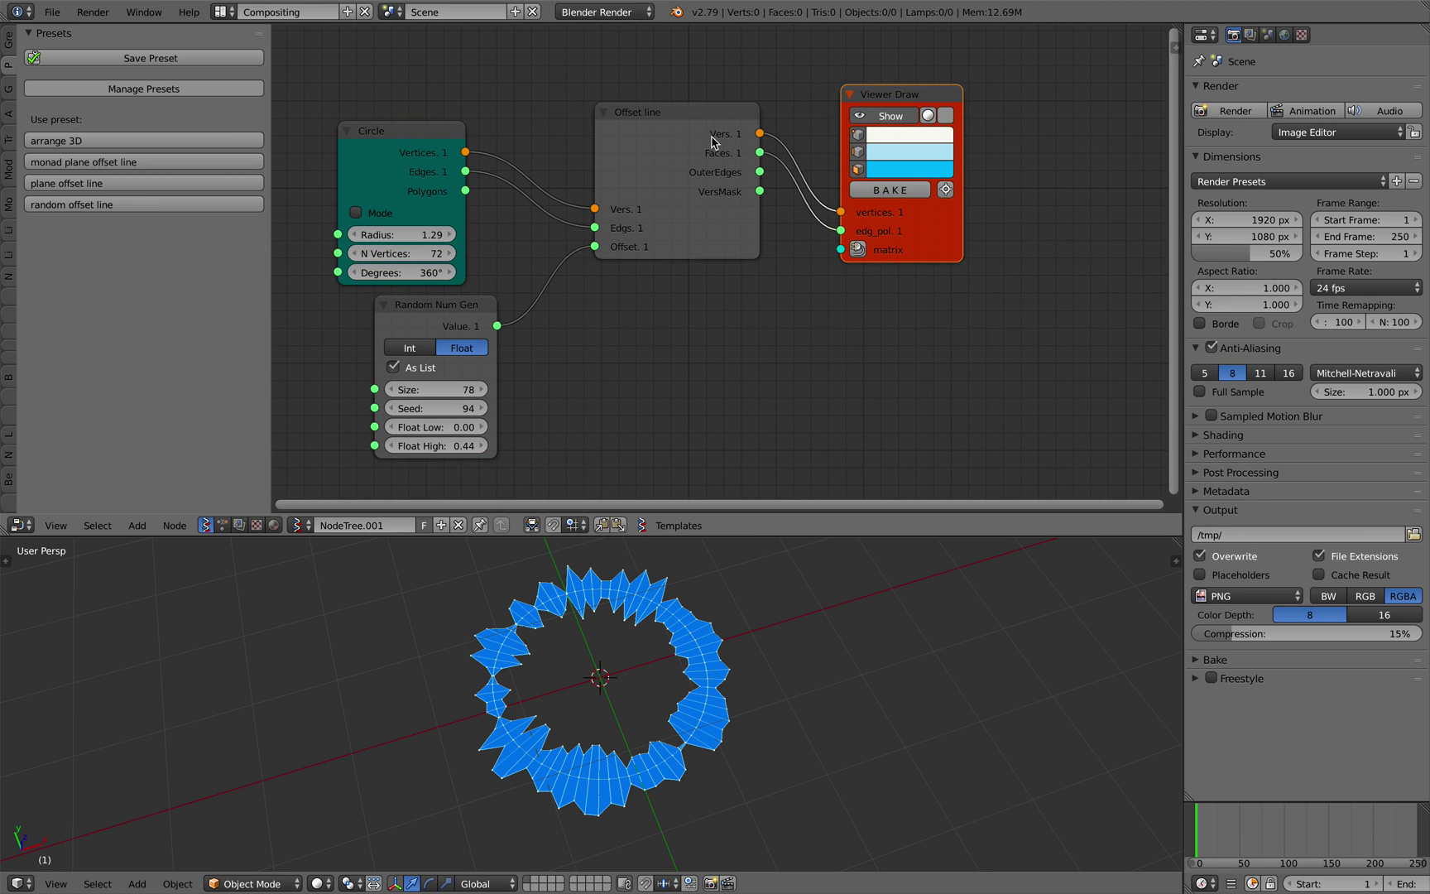
middle_click_drag(661, 155, 673, 161)
scroll(673, 162, "down", 1)
Step: Move the Circle node up and set its radius to 1.83 and N Vertices to 34
left_click_drag(428, 151, 443, 118)
left_click_drag(457, 202, 488, 222)
scroll(465, 224, "down", 1)
middle_click_drag(519, 383, 507, 331)
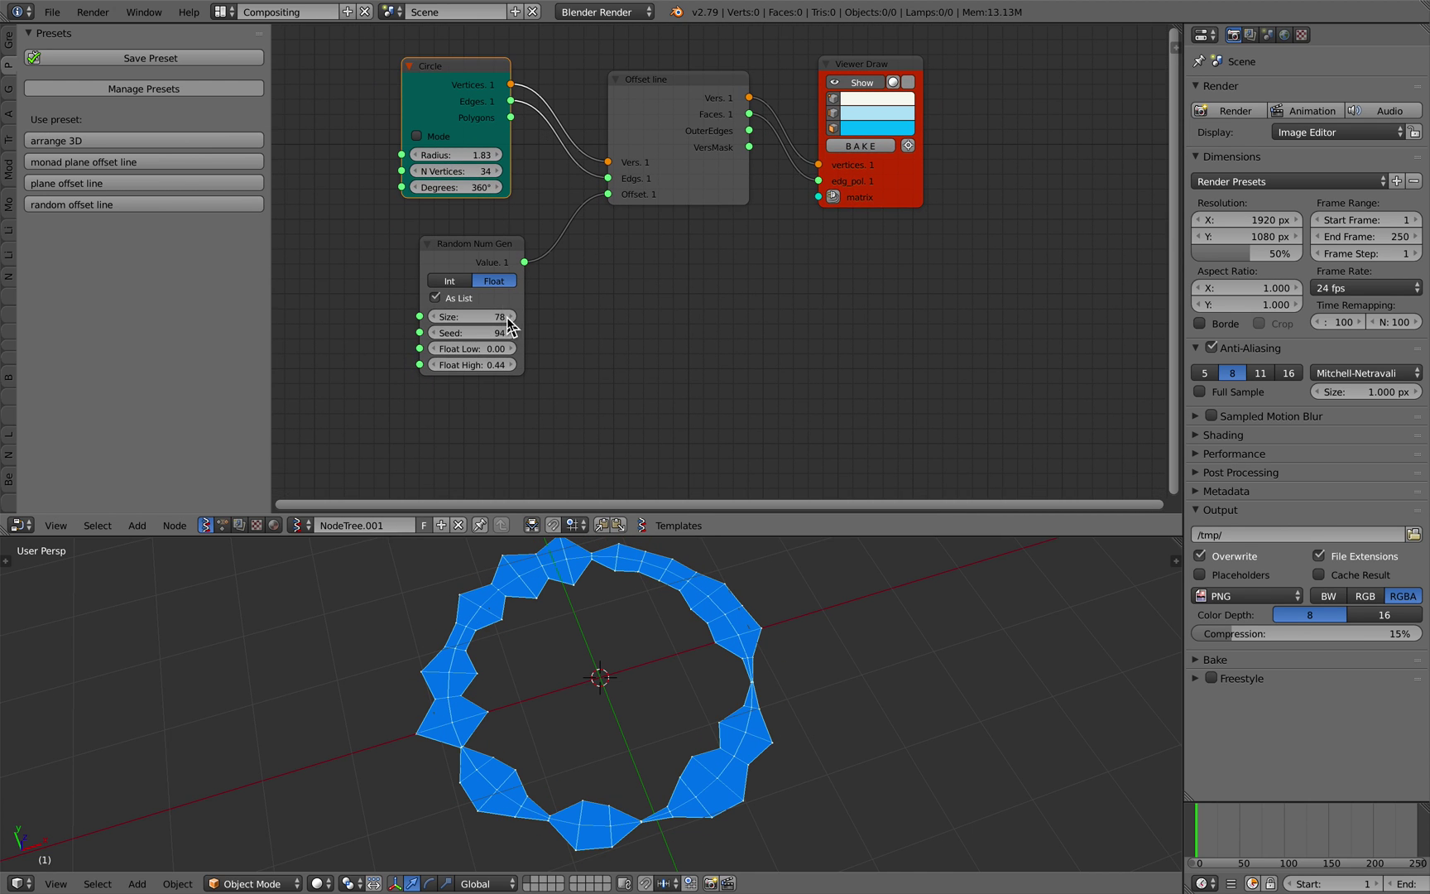
Step: Vary the Random Num Gen node's seed through 38 and 84, settling on 104
left_click_drag(508, 332, 414, 332)
middle_click_drag(590, 650, 549, 638)
scroll(549, 638, "down", 1)
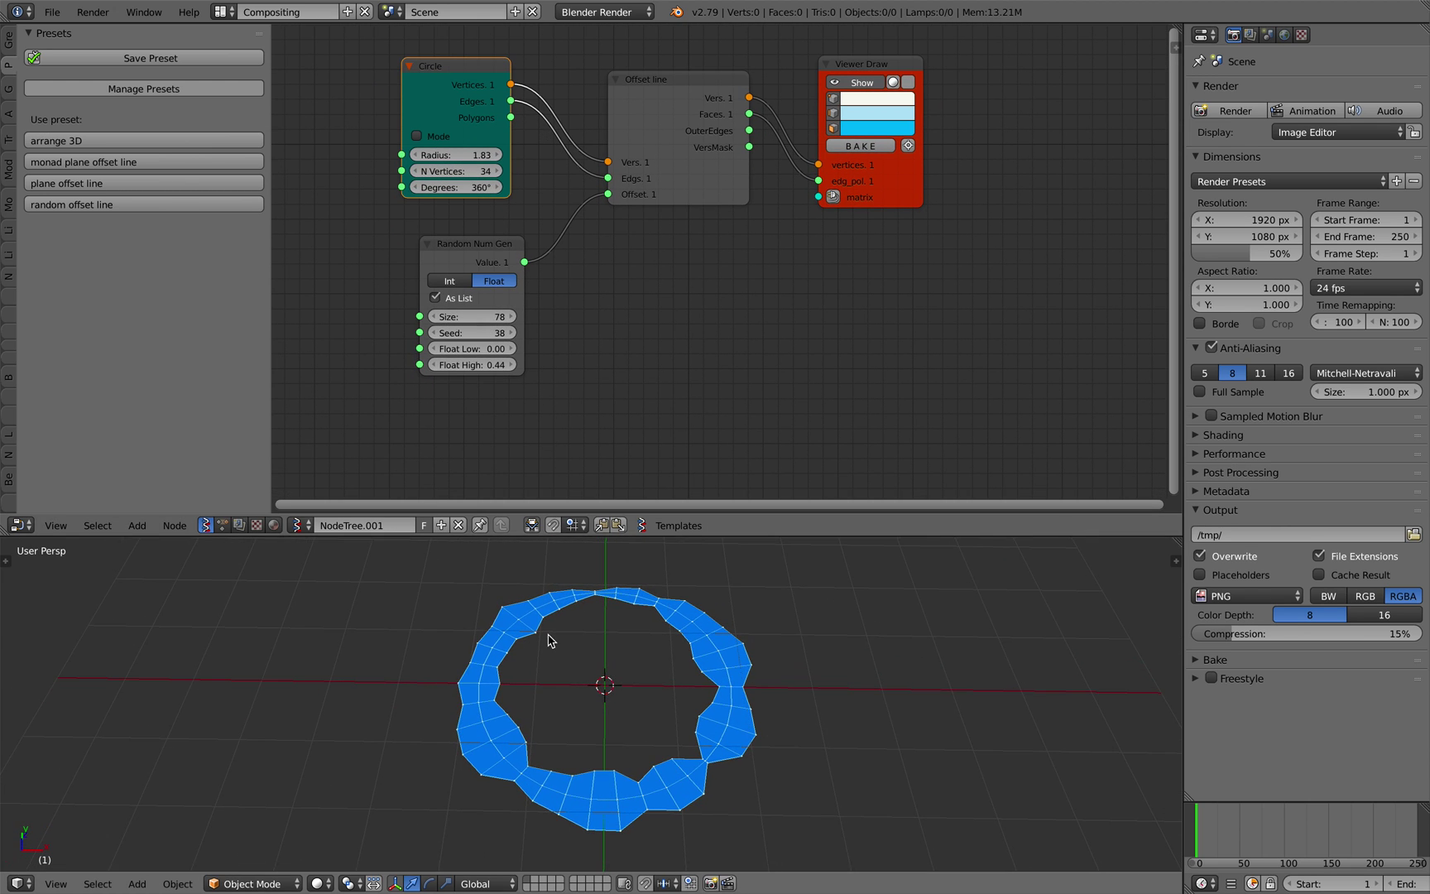
left_click_drag(475, 341, 514, 341)
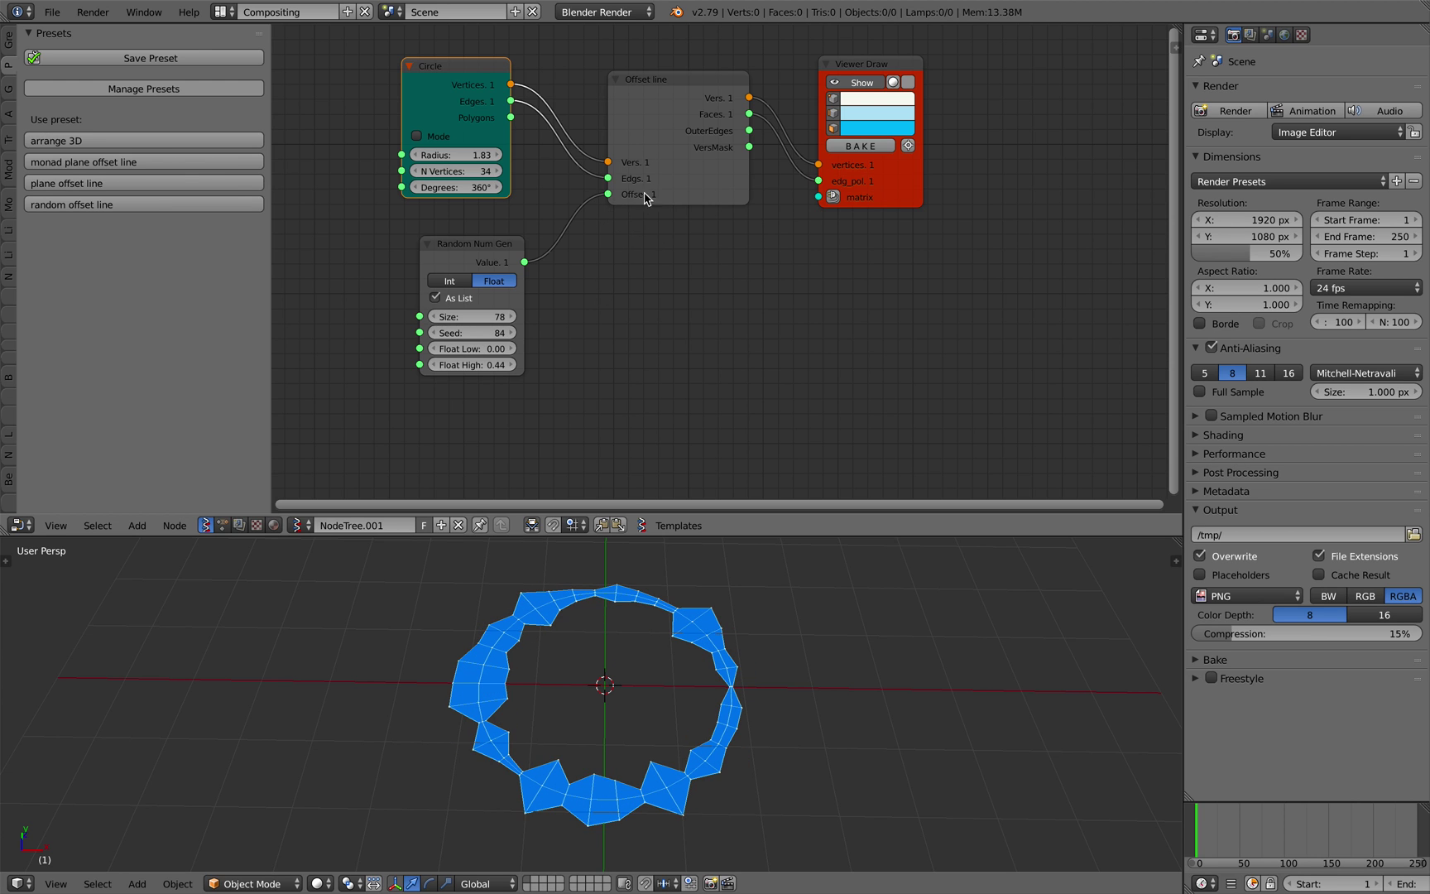
middle_click_drag(641, 625, 596, 590)
left_click_drag(479, 333, 497, 332)
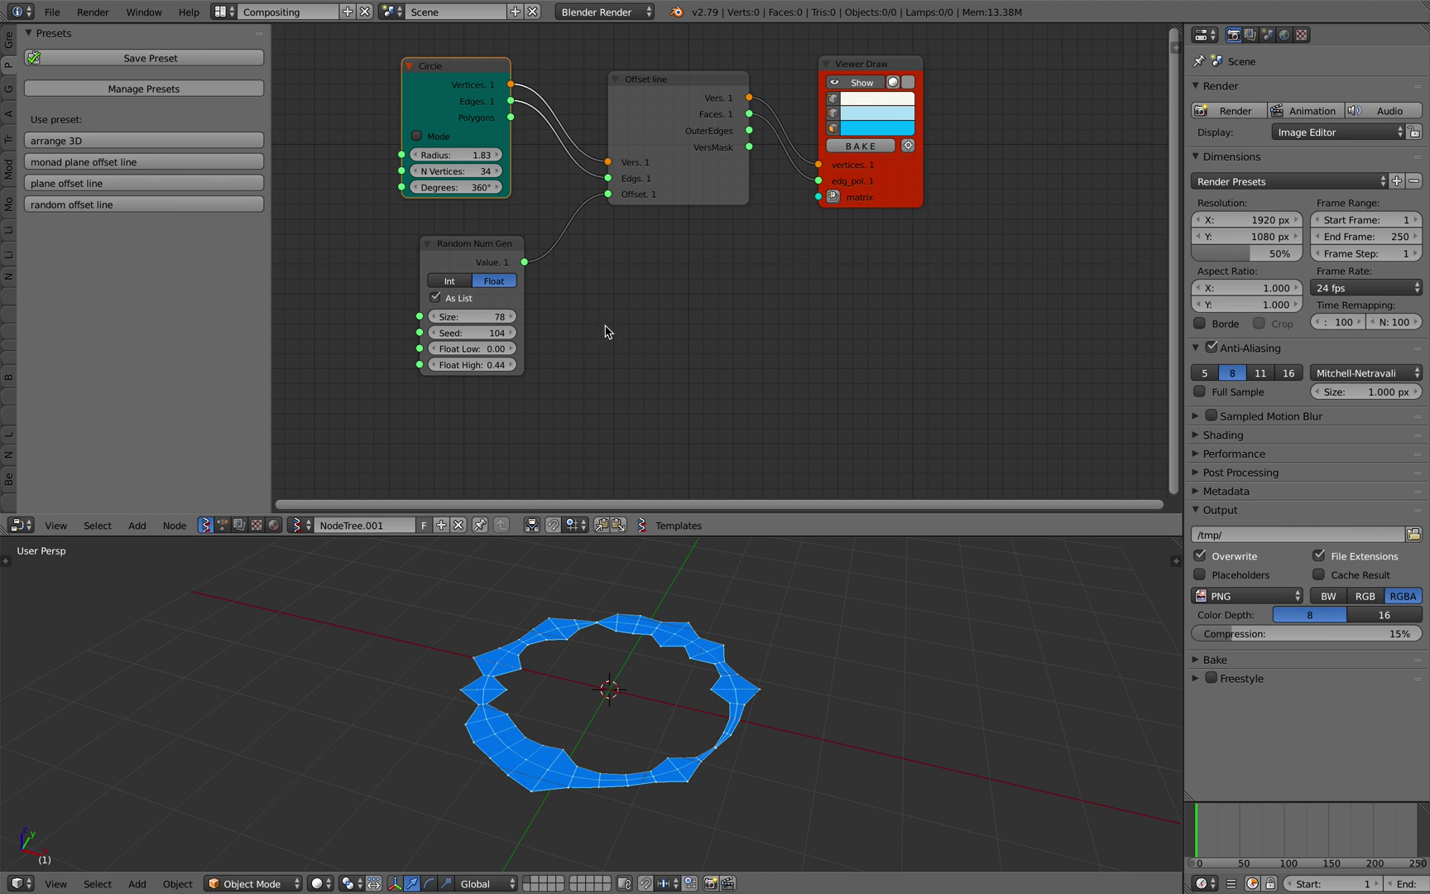
Step: Insert a second random offset line preset and place its nodes beside the first group
scroll(634, 298, "down", 1)
middle_click_drag(604, 228, 563, 224)
middle_click_drag(671, 620, 405, 619)
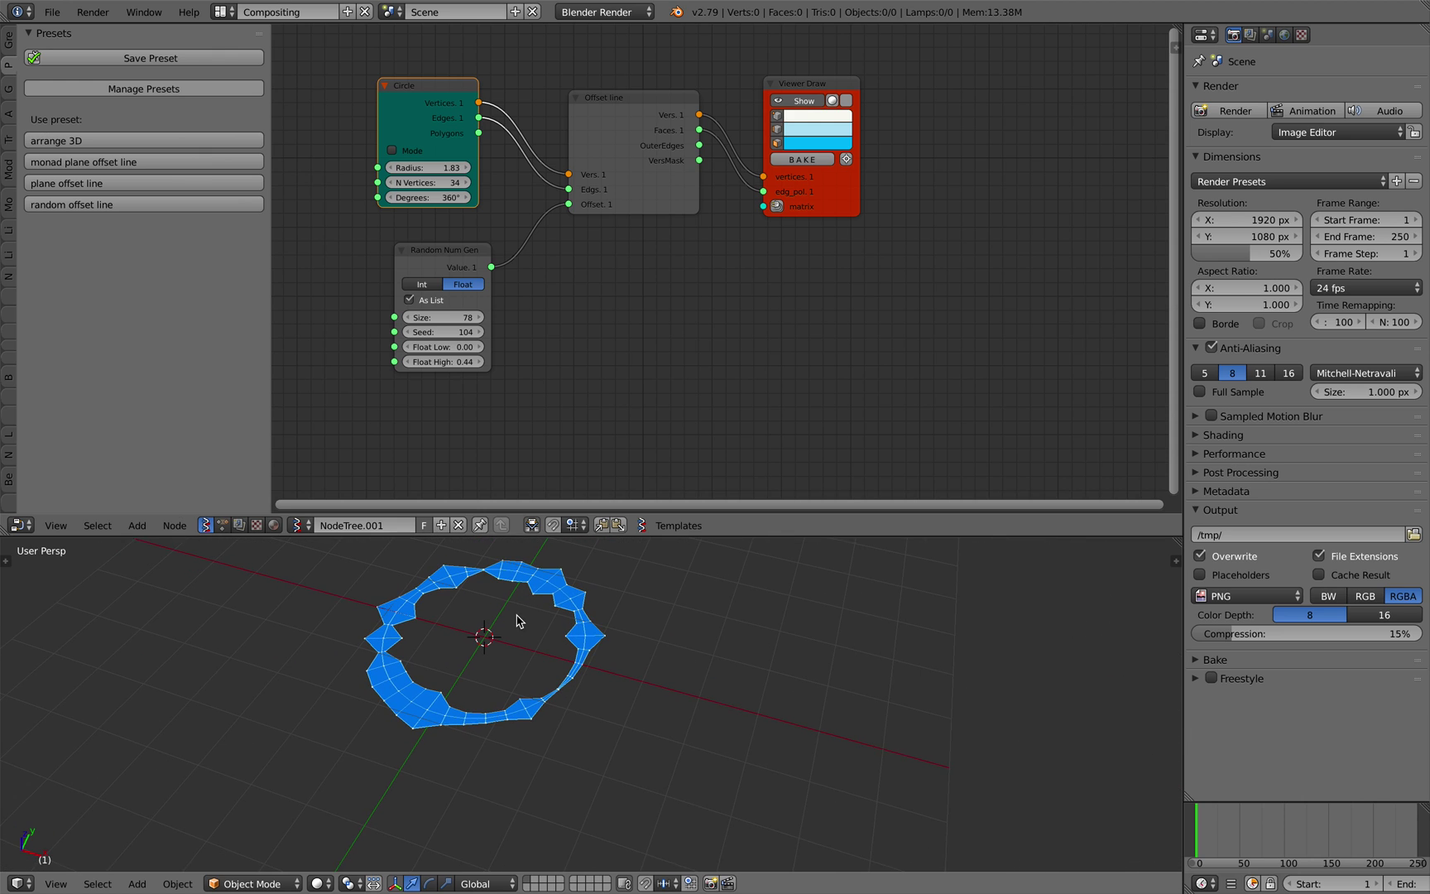
left_click(178, 204)
scroll(619, 247, "down", 4)
mouse_move(619, 247)
middle_mouse_down()
mouse_move(572, 252)
mouse_move(508, 228)
middle_mouse_up()
key("g")
left_click(995, 261)
Step: Attach a Matrix in node to the second Viewer Draw's matrix input and set its X location to 4.92
middle_click_drag(839, 240, 695, 250)
left_click(863, 220)
left_click_drag(738, 171, 873, 293)
left_click(754, 293)
scroll(713, 585, "down", 2)
middle_click_drag(674, 579, 613, 586)
scroll(559, 389, "down", 3)
middle_click_drag(555, 271, 518, 236)
left_click(519, 241)
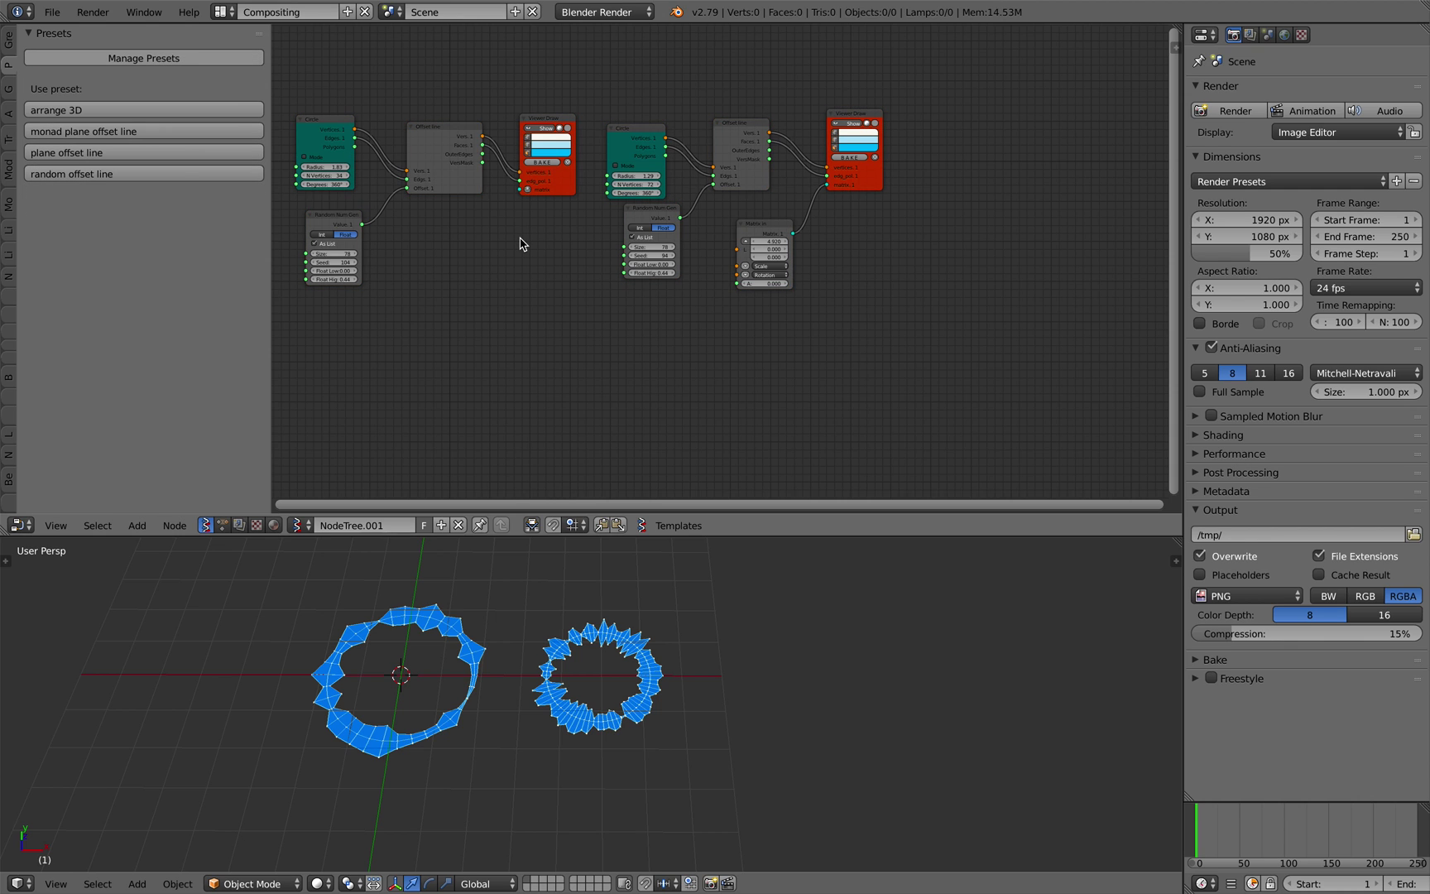
middle_click_drag(435, 260, 454, 272)
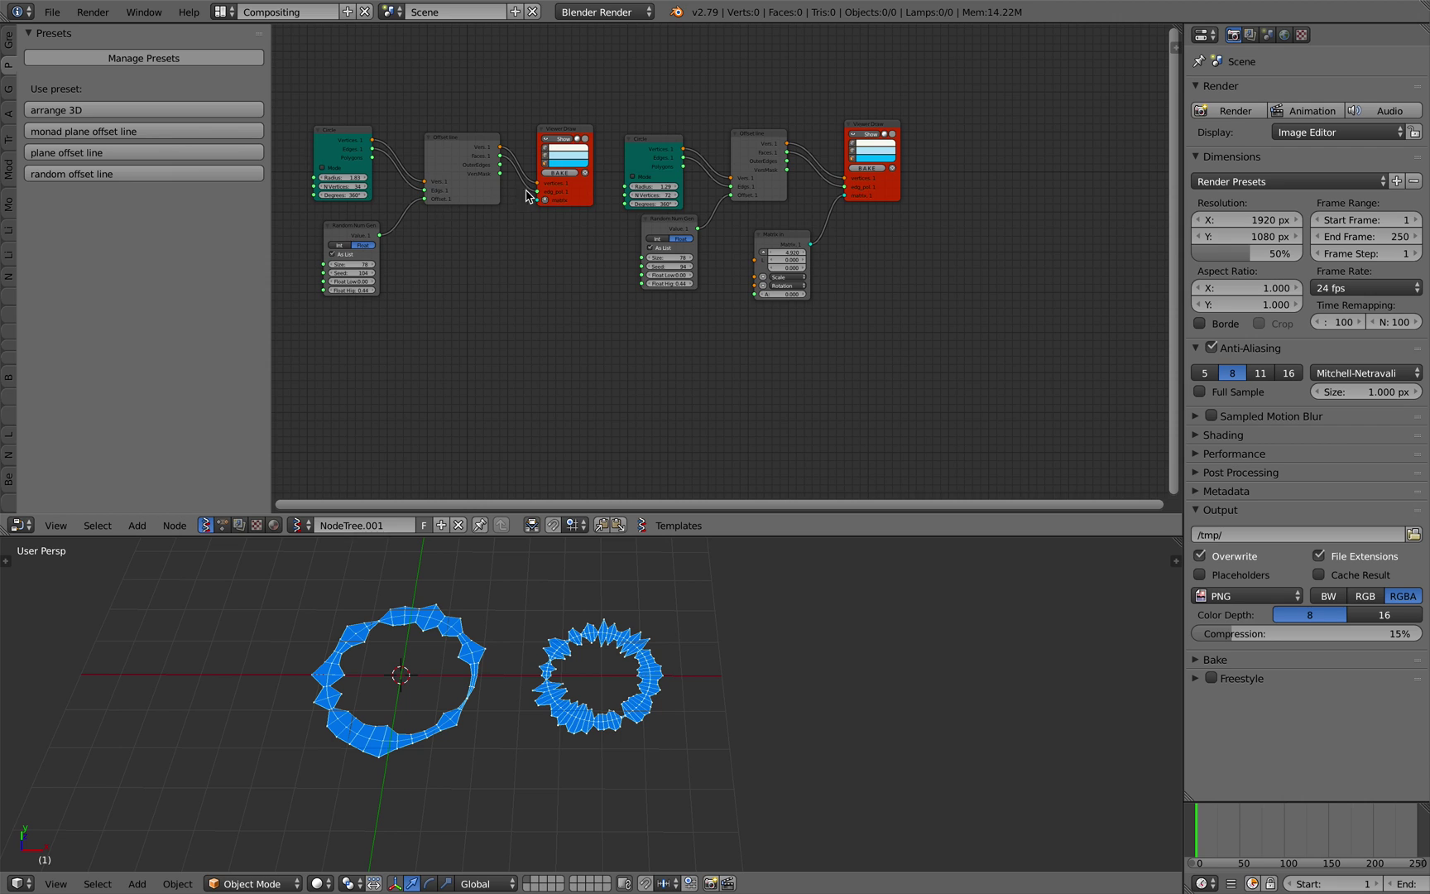
middle_click_drag(527, 196, 540, 216)
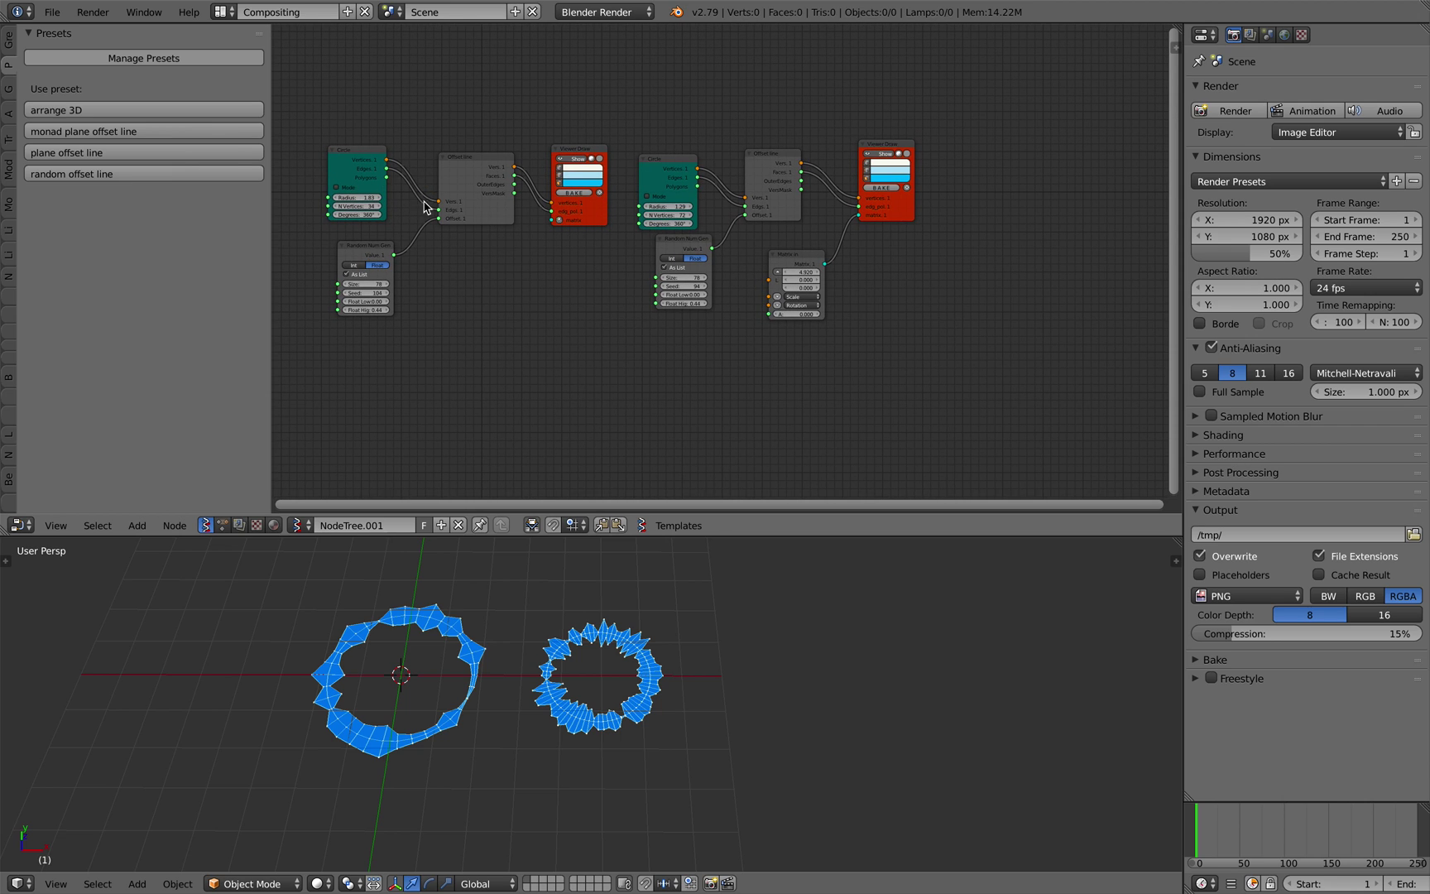
middle_click_drag(426, 210, 429, 215)
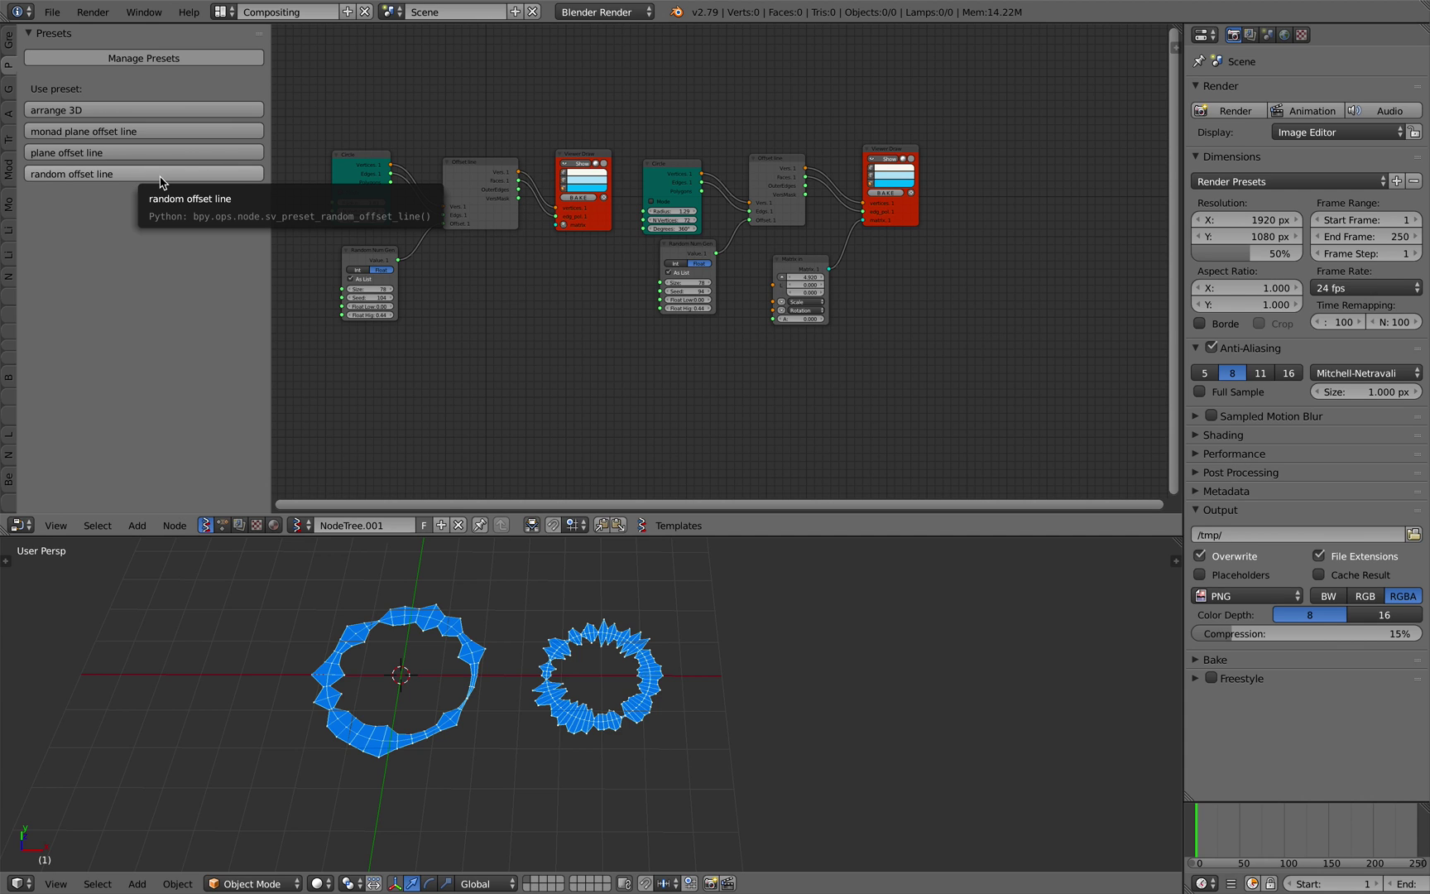
middle_click_drag(637, 204, 588, 202)
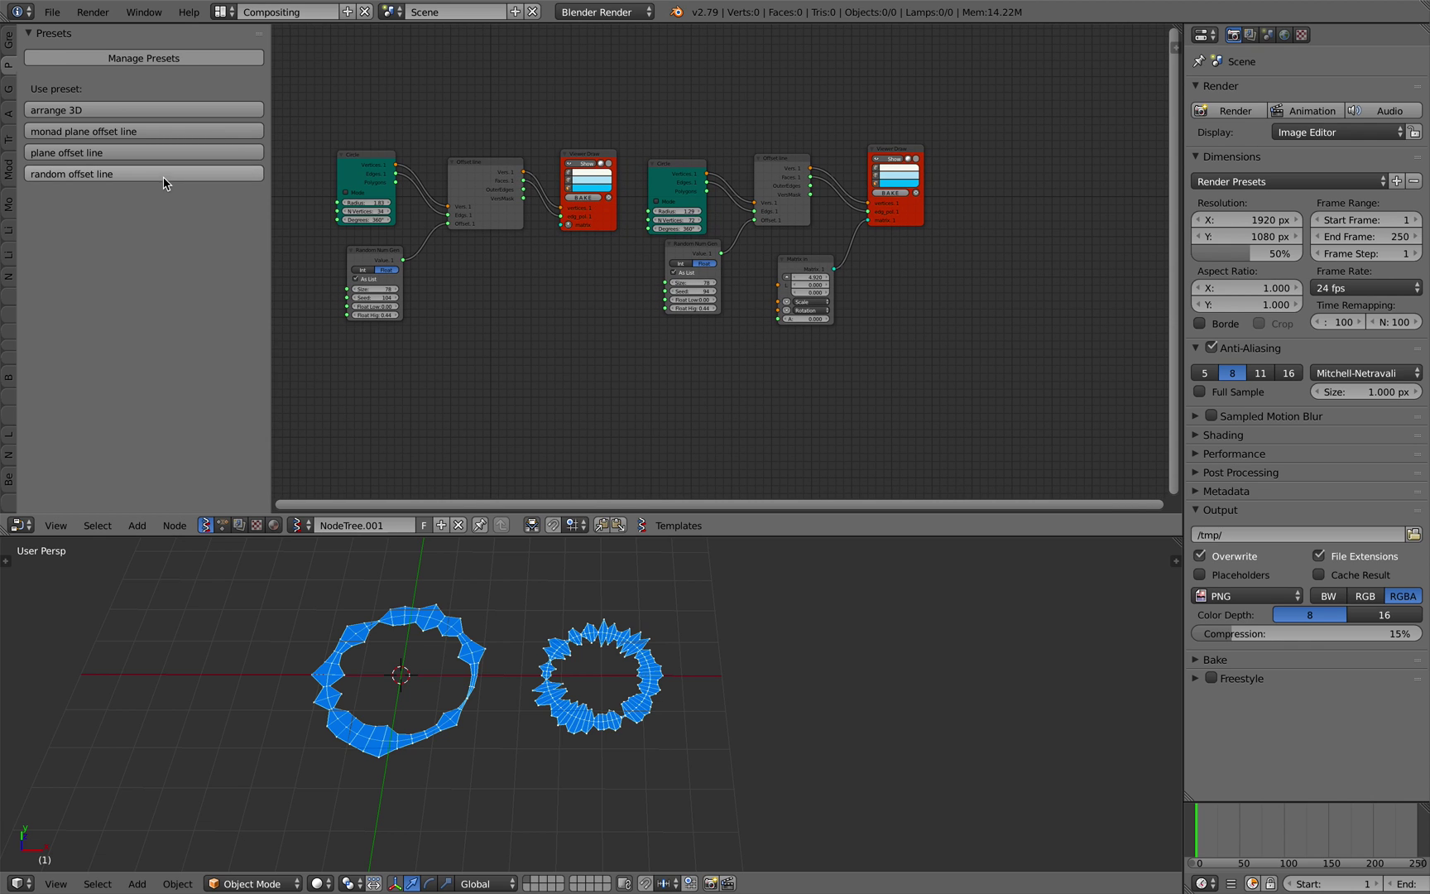
Step: Insert a third random offset line preset and place its nodes below the two existing groups
left_click(164, 174)
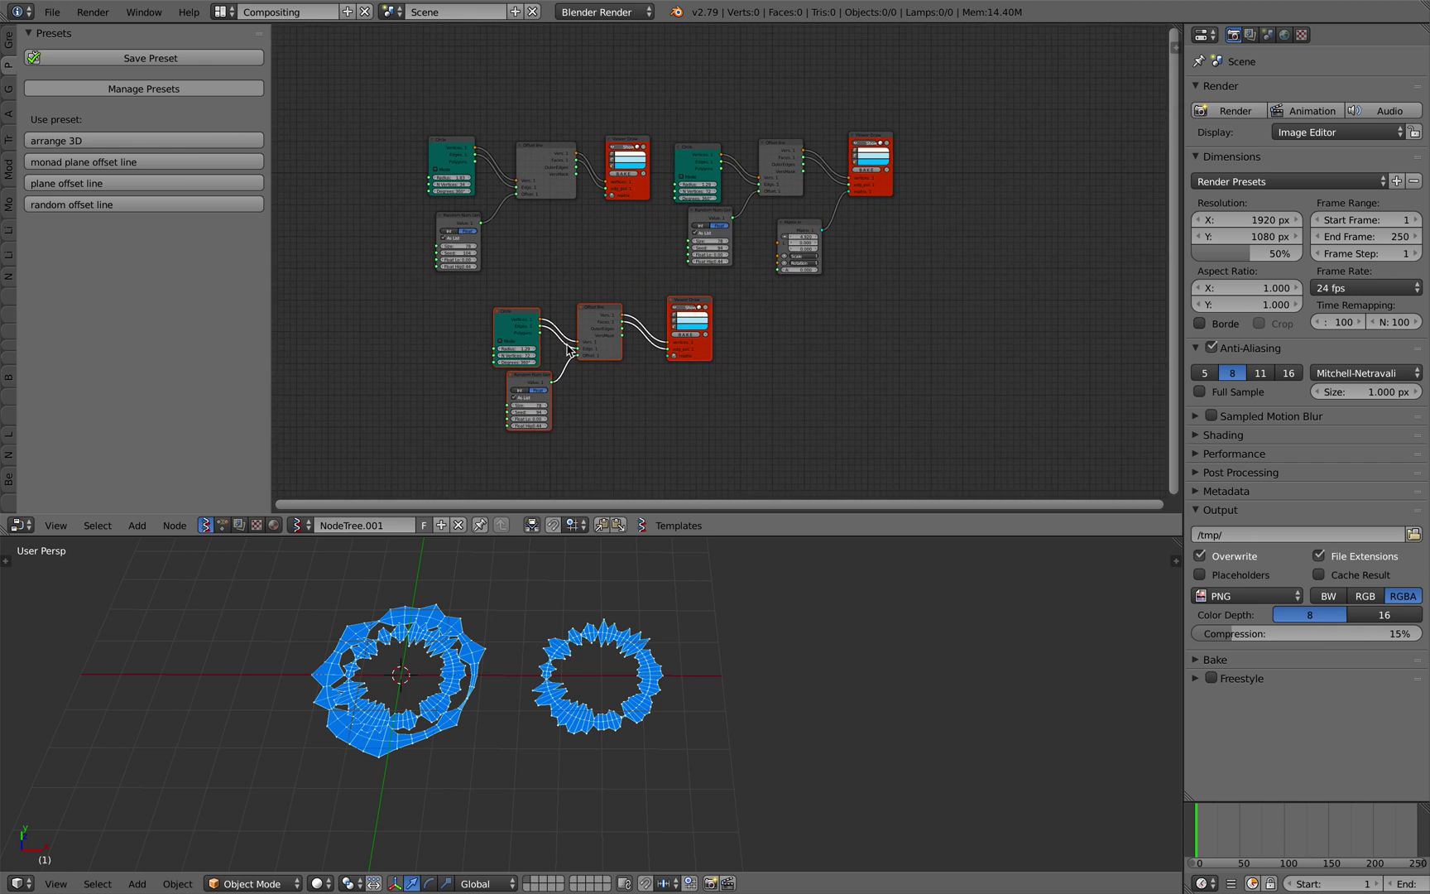
left_click(567, 350)
scroll(621, 336, "up", 3)
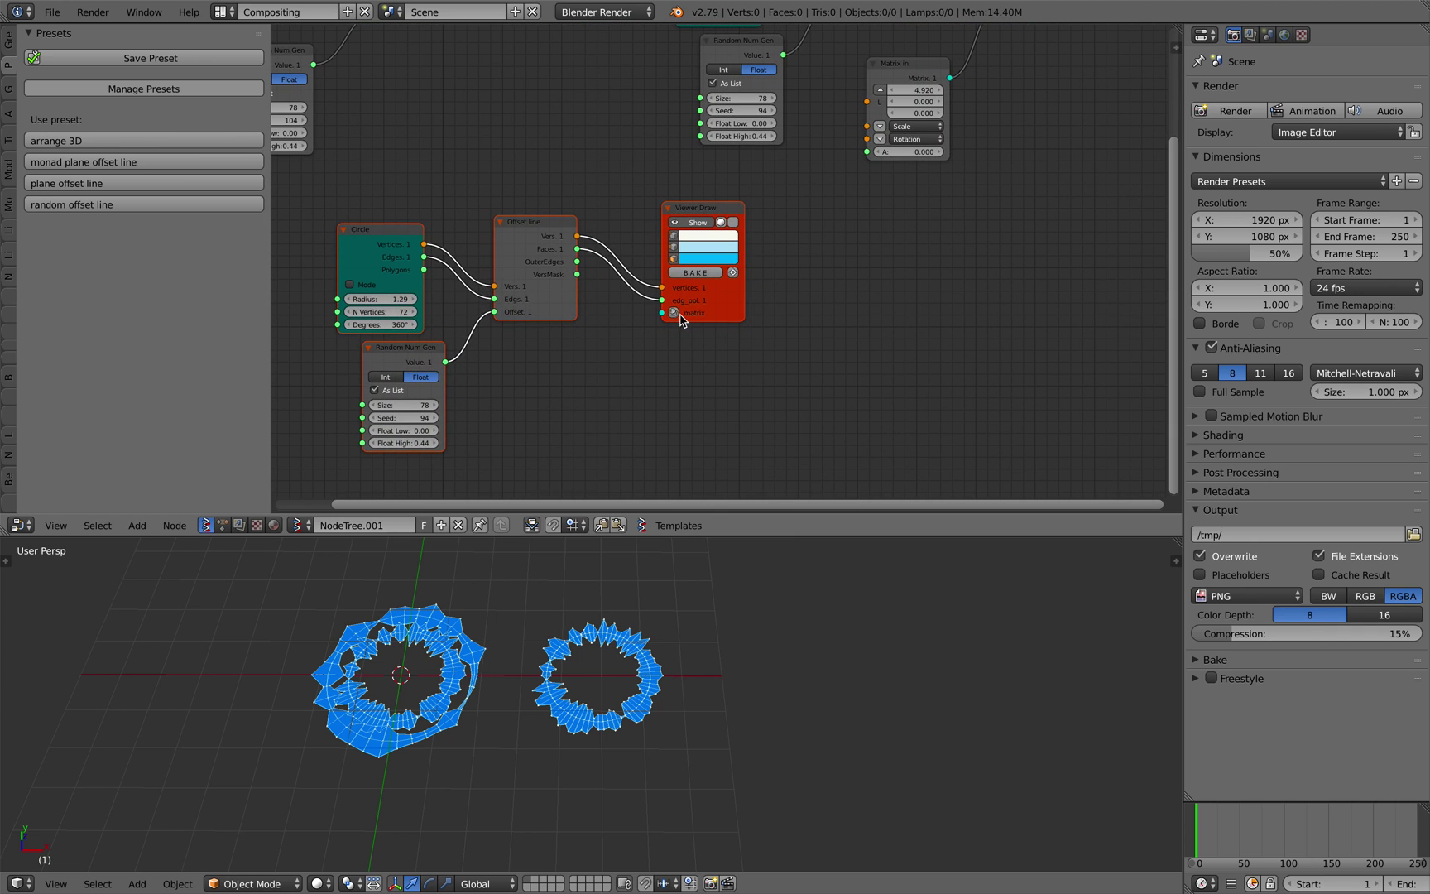
Step: Attach a Matrix in node to the third Viewer Draw, place it under Offset line, and set its X location to 9.78
left_click(673, 314)
left_click_drag(555, 258, 579, 344)
middle_click_drag(575, 359, 578, 317)
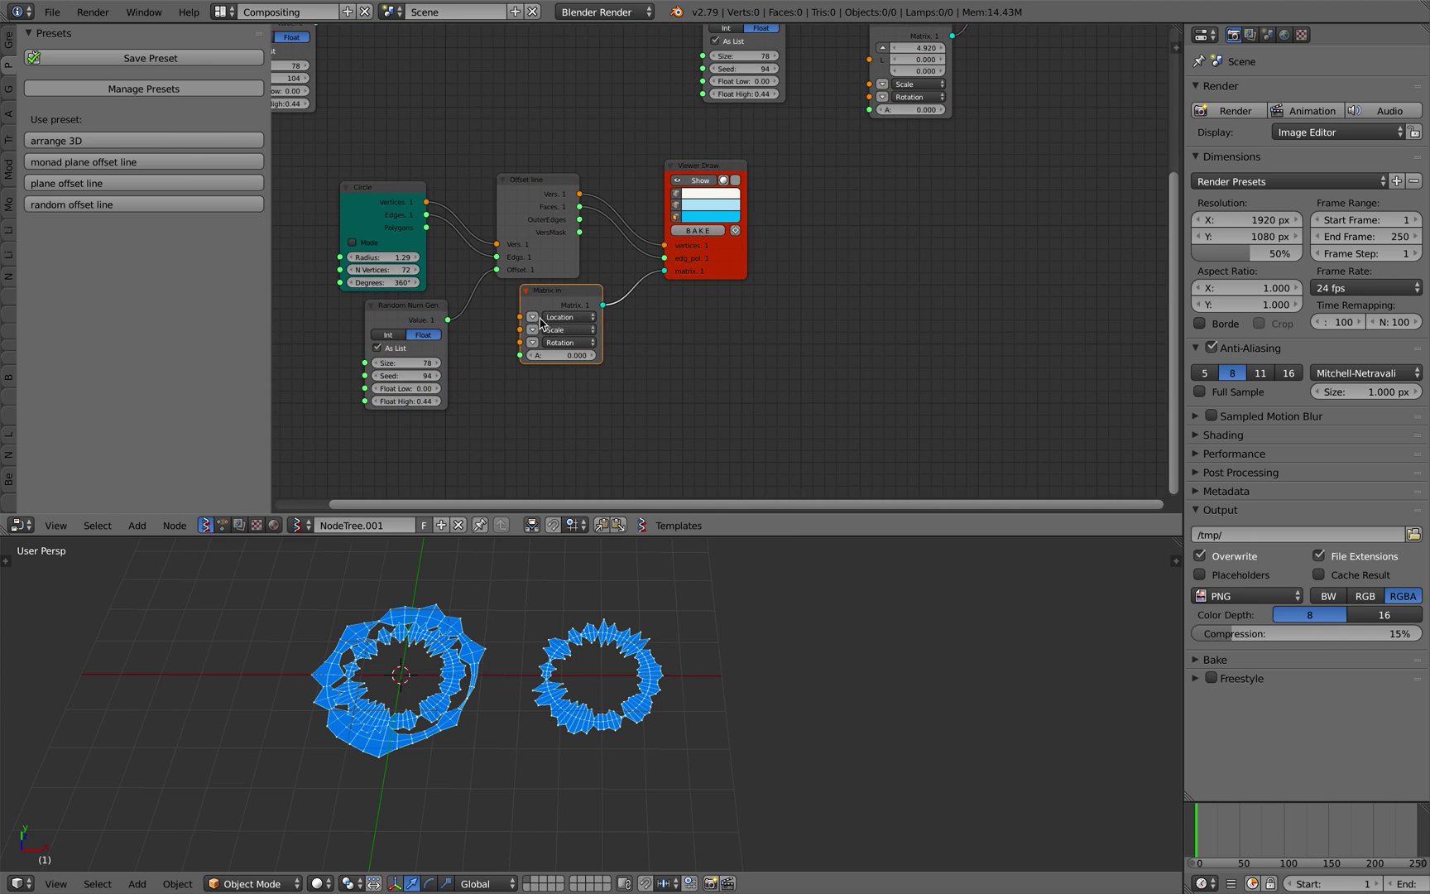
left_click(533, 318)
left_click_drag(568, 319, 740, 319)
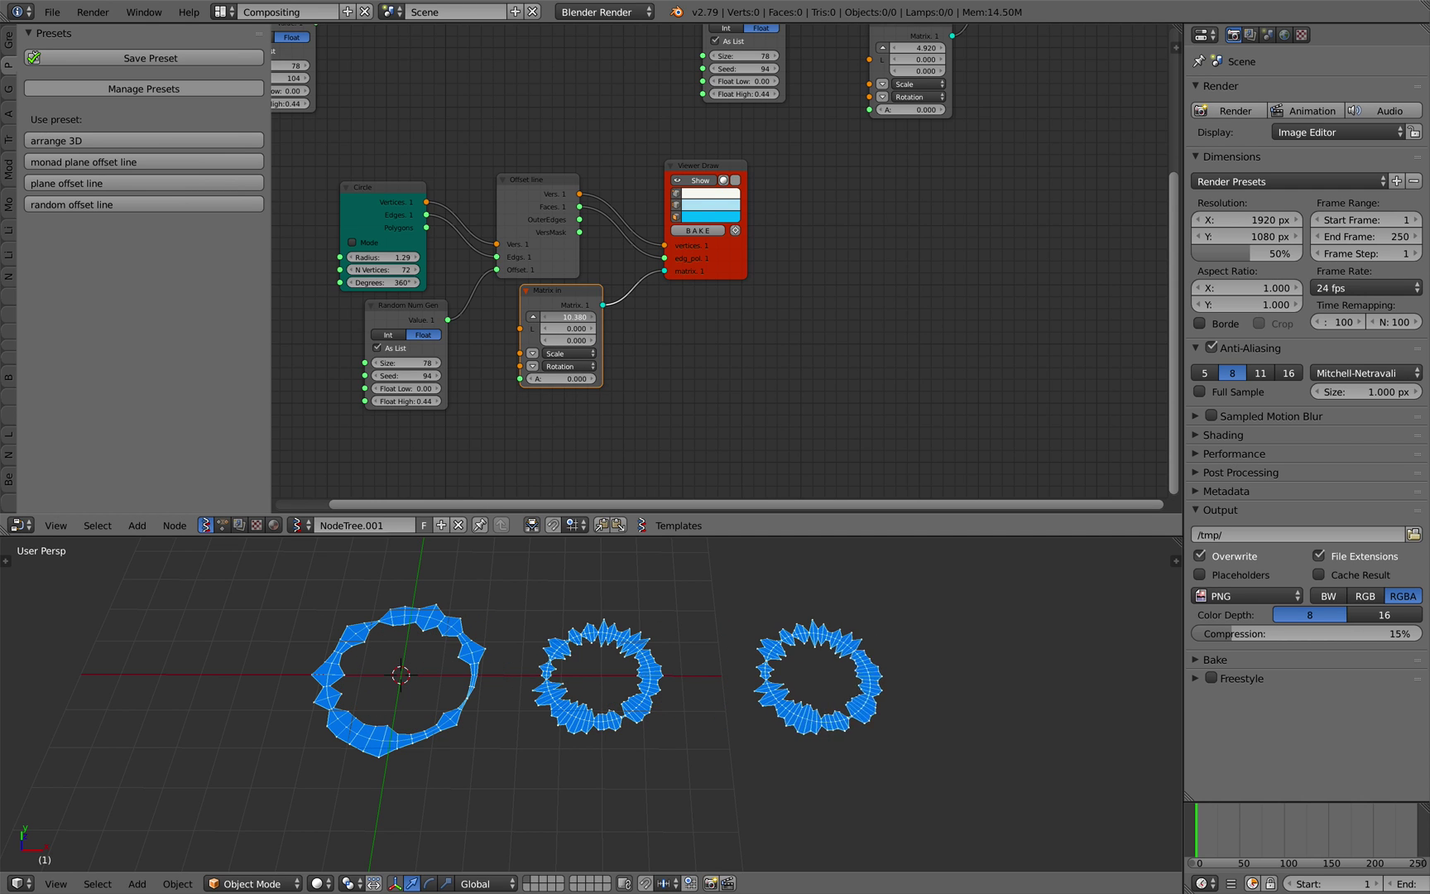
left_click_drag(654, 317, 580, 317)
Step: Set the third group's random seed to 184 and its Circle radius to 2.31
left_click_drag(418, 376, 479, 375)
left_click_drag(384, 258, 427, 257)
middle_click_drag(605, 655, 579, 611)
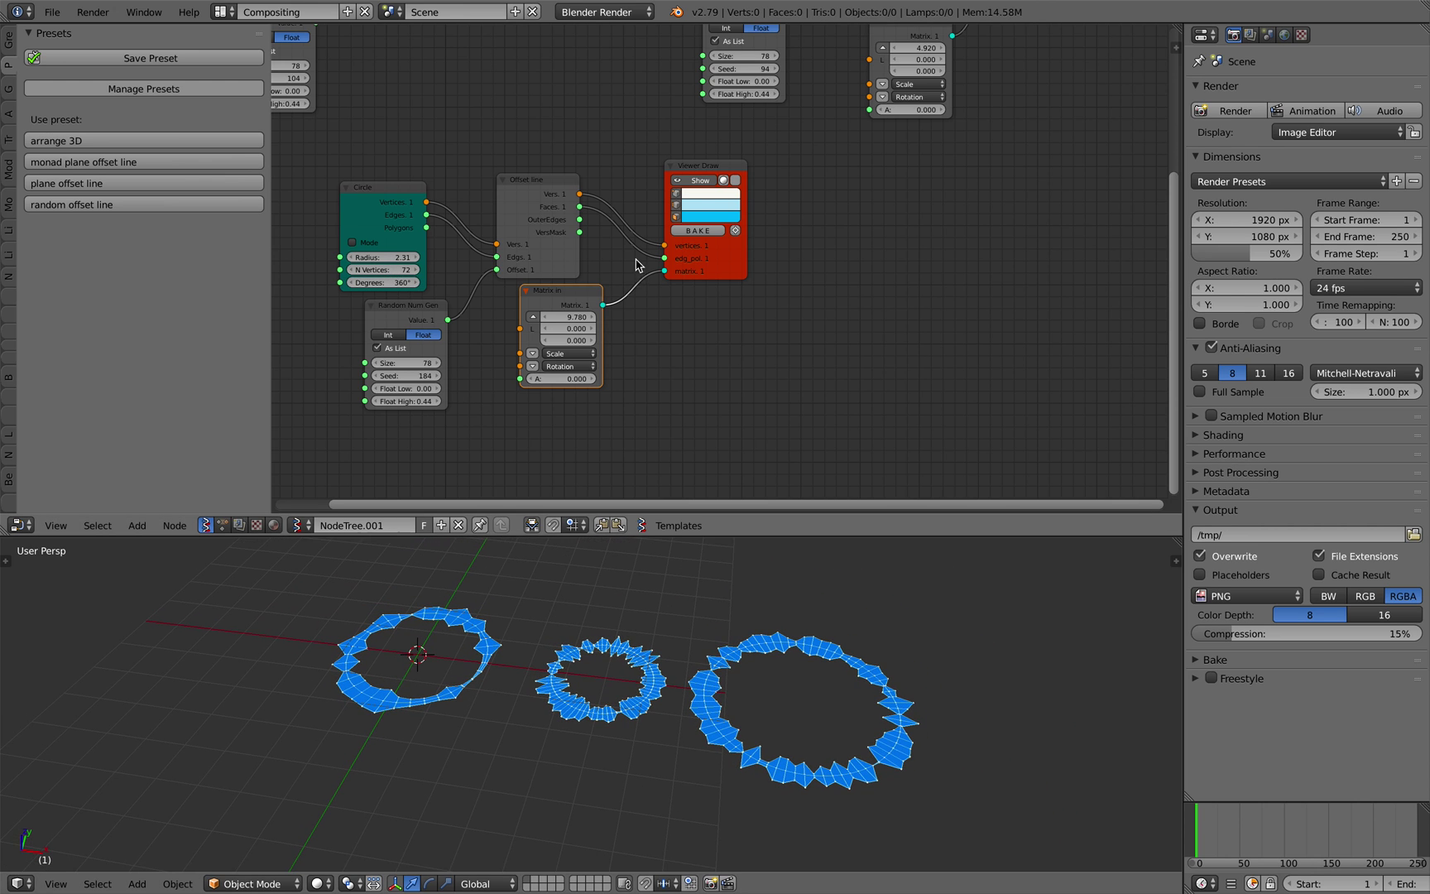
Step: Enlarge the 3D view at the node editor's expense and fit all nodes in the node editor's view
scroll(636, 259, "down", 3)
middle_click_drag(624, 180, 554, 173)
scroll(653, 248, "down", 3)
middle_click_drag(568, 683, 602, 642)
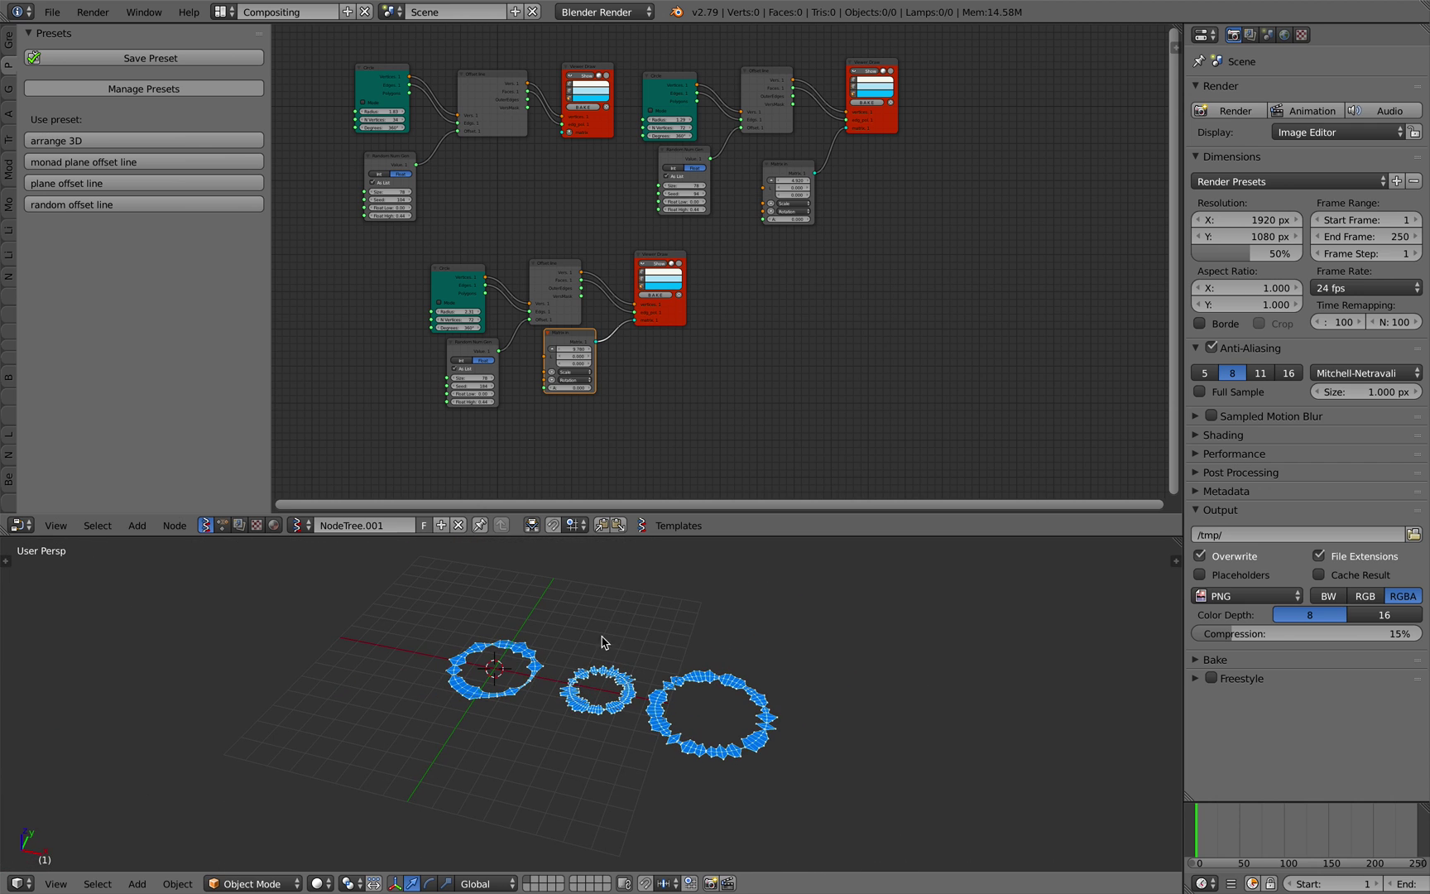
left_click_drag(633, 538, 613, 438)
middle_click_drag(600, 578, 571, 585)
scroll(575, 592, "up", 3)
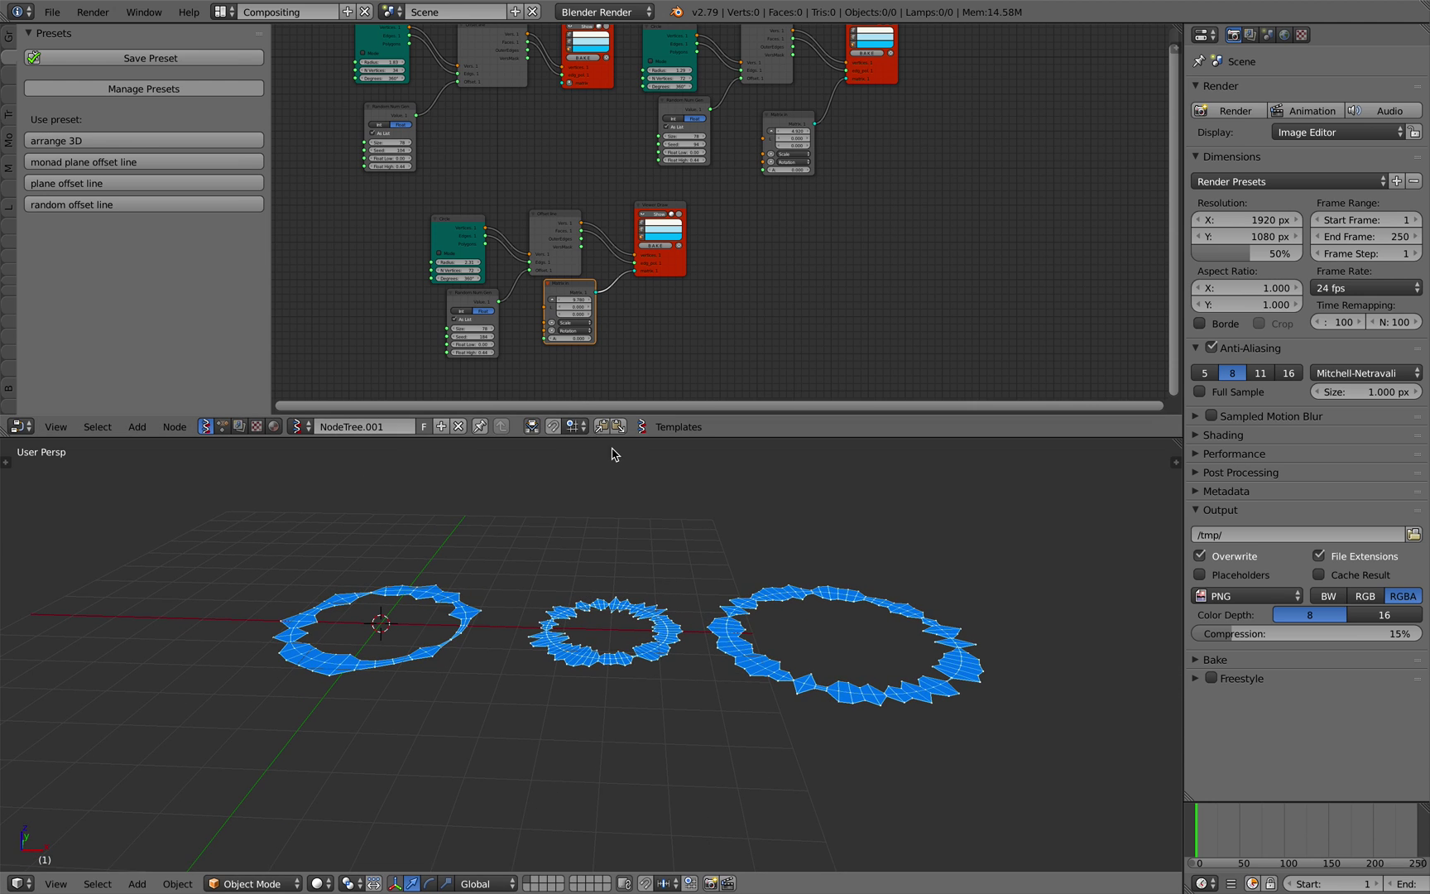
left_click_drag(613, 438, 612, 483)
key("Home")
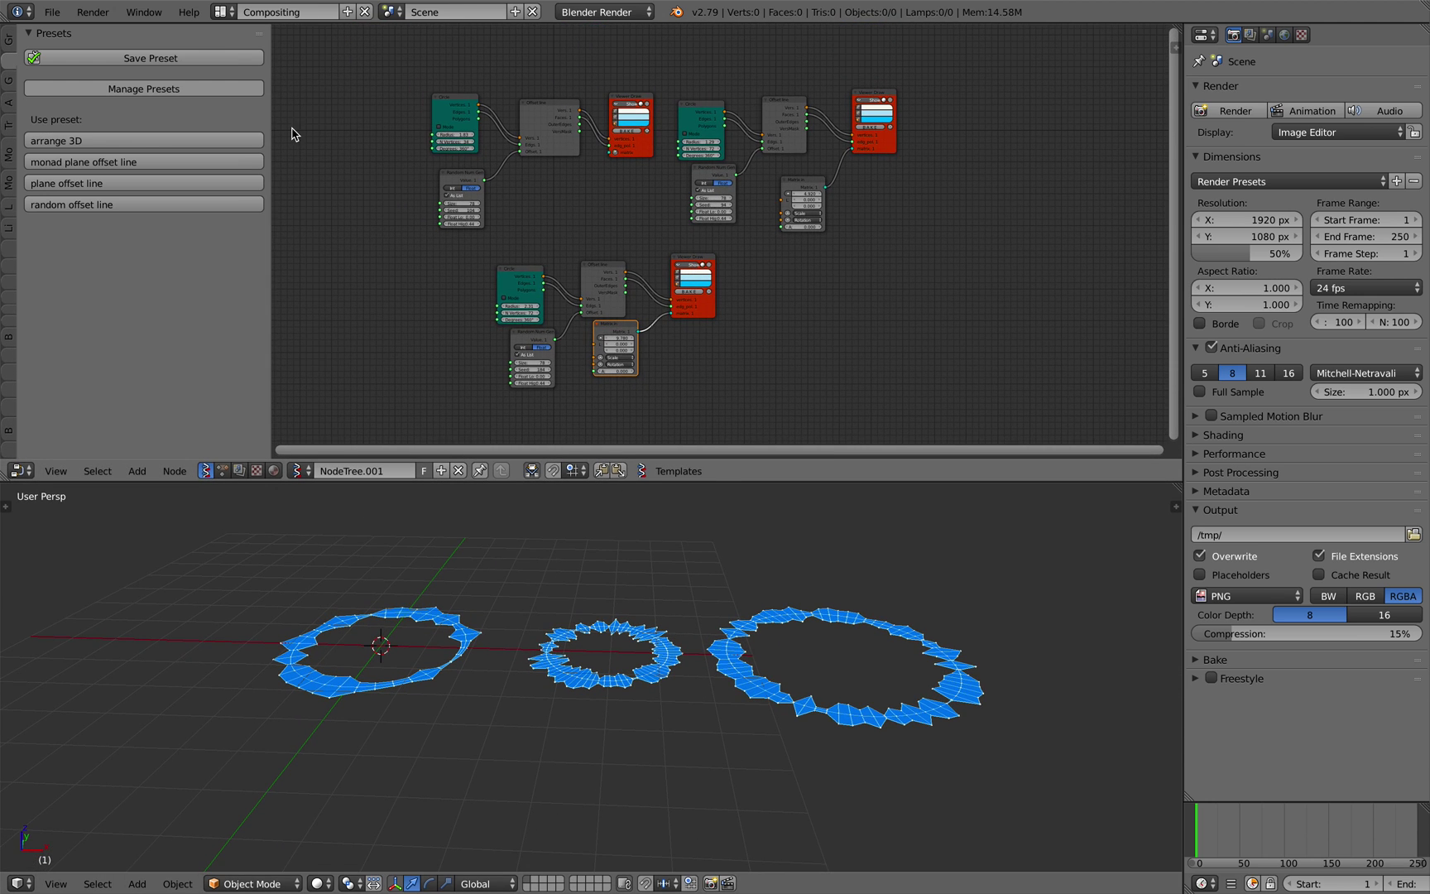
middle_click_drag(674, 208, 635, 222)
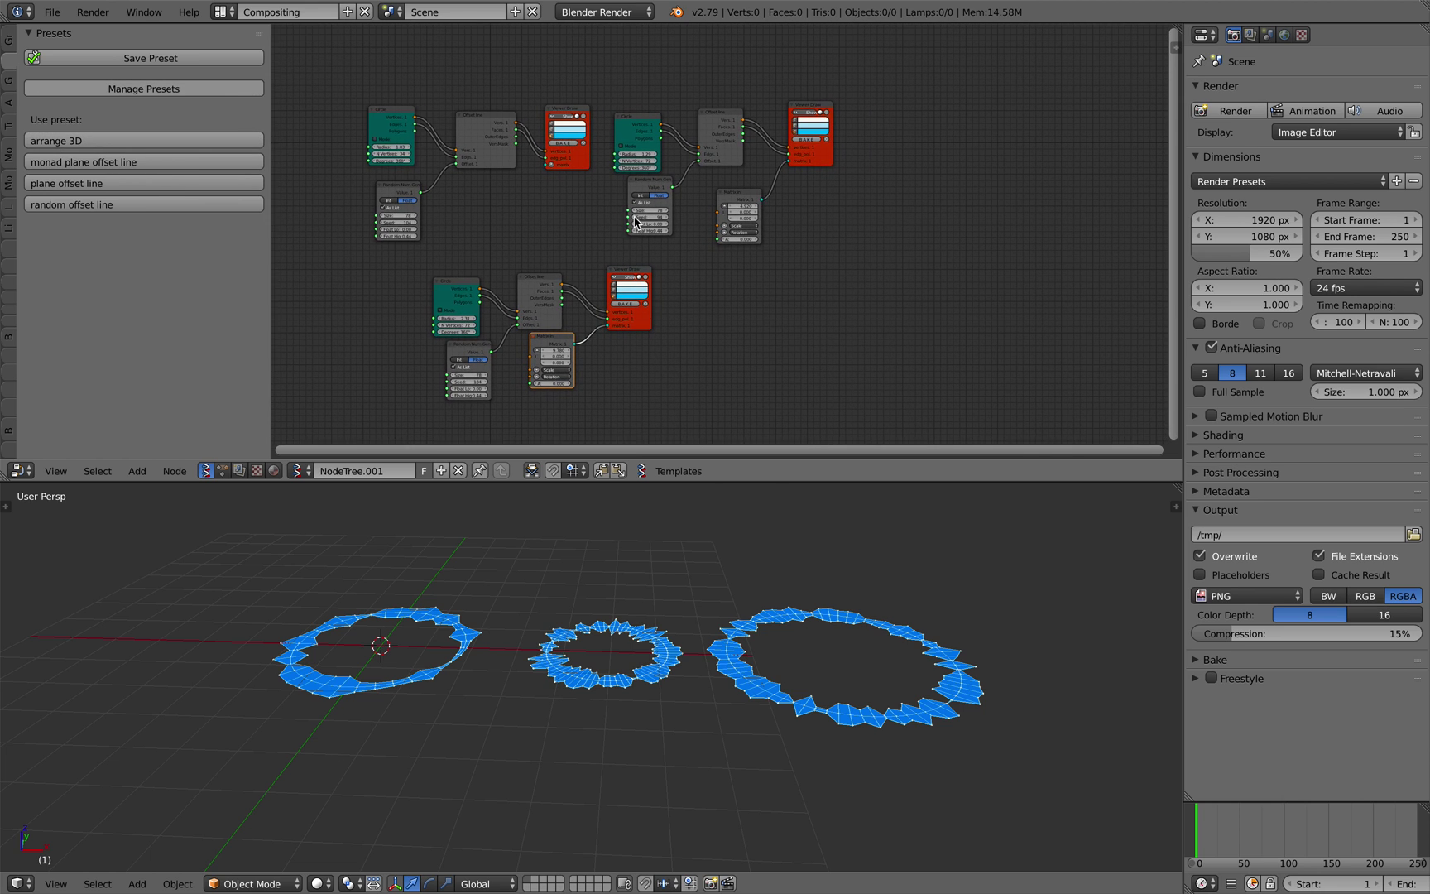
scroll(600, 214, "down", 2)
scroll(990, 125, "down", 6, "ctrl")
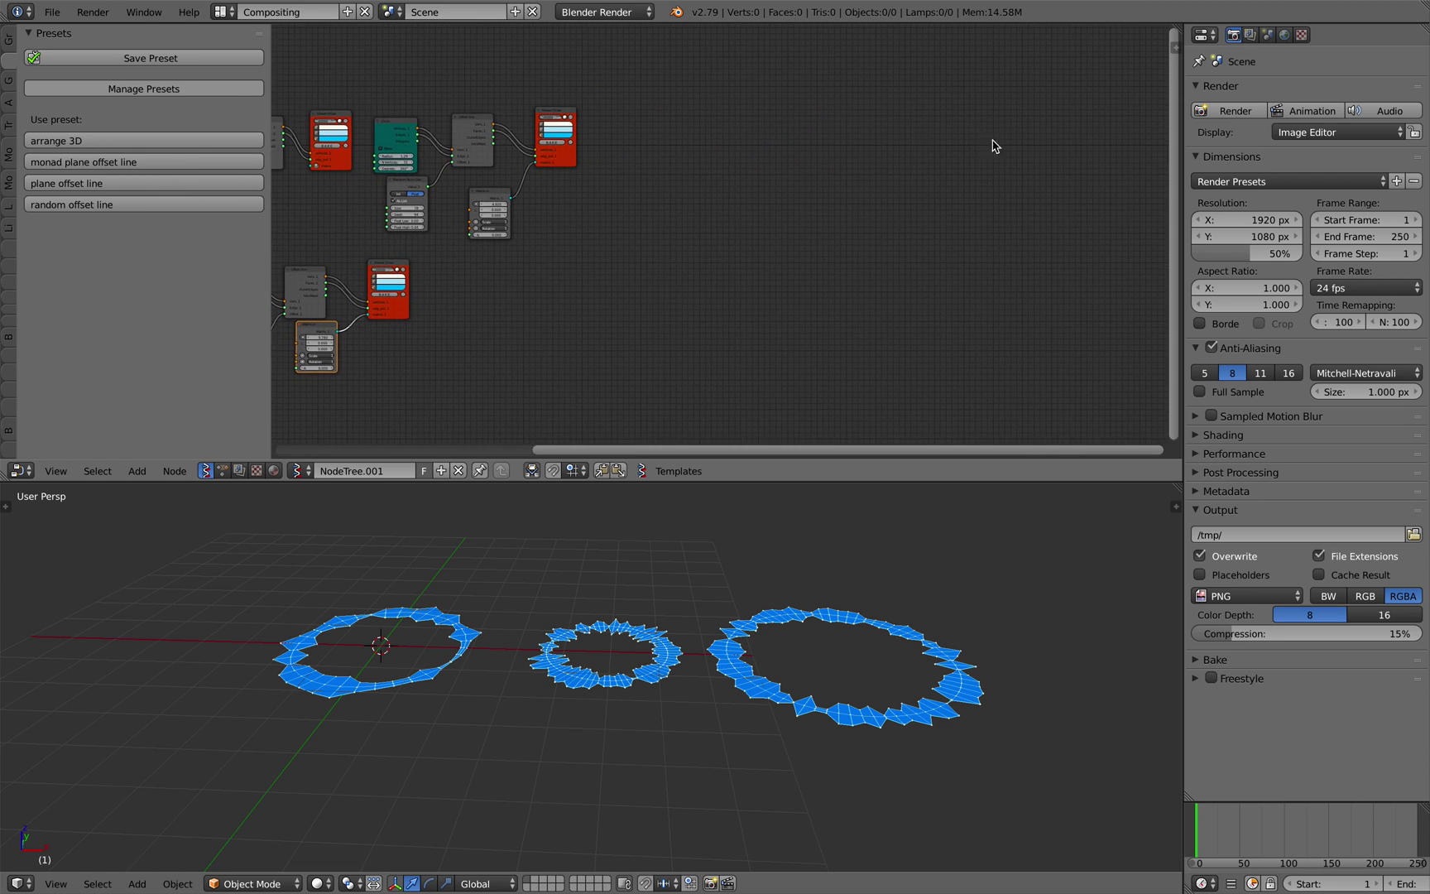
Step: Show the node properties, expand Sverchok's import/export options, and export NodeTree.001 to a gist
key("n")
key("Home")
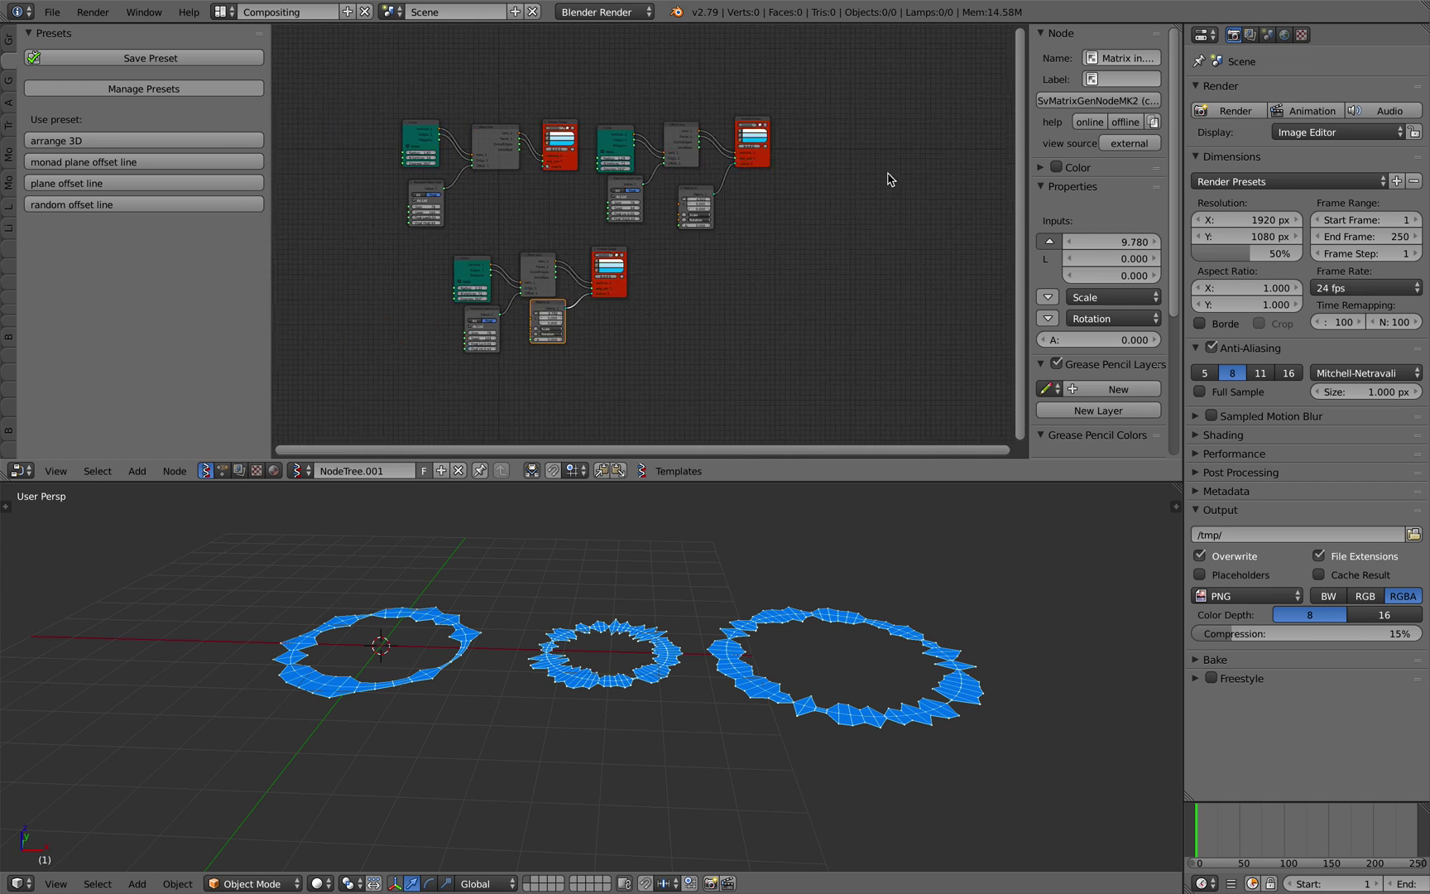
left_click(1074, 188)
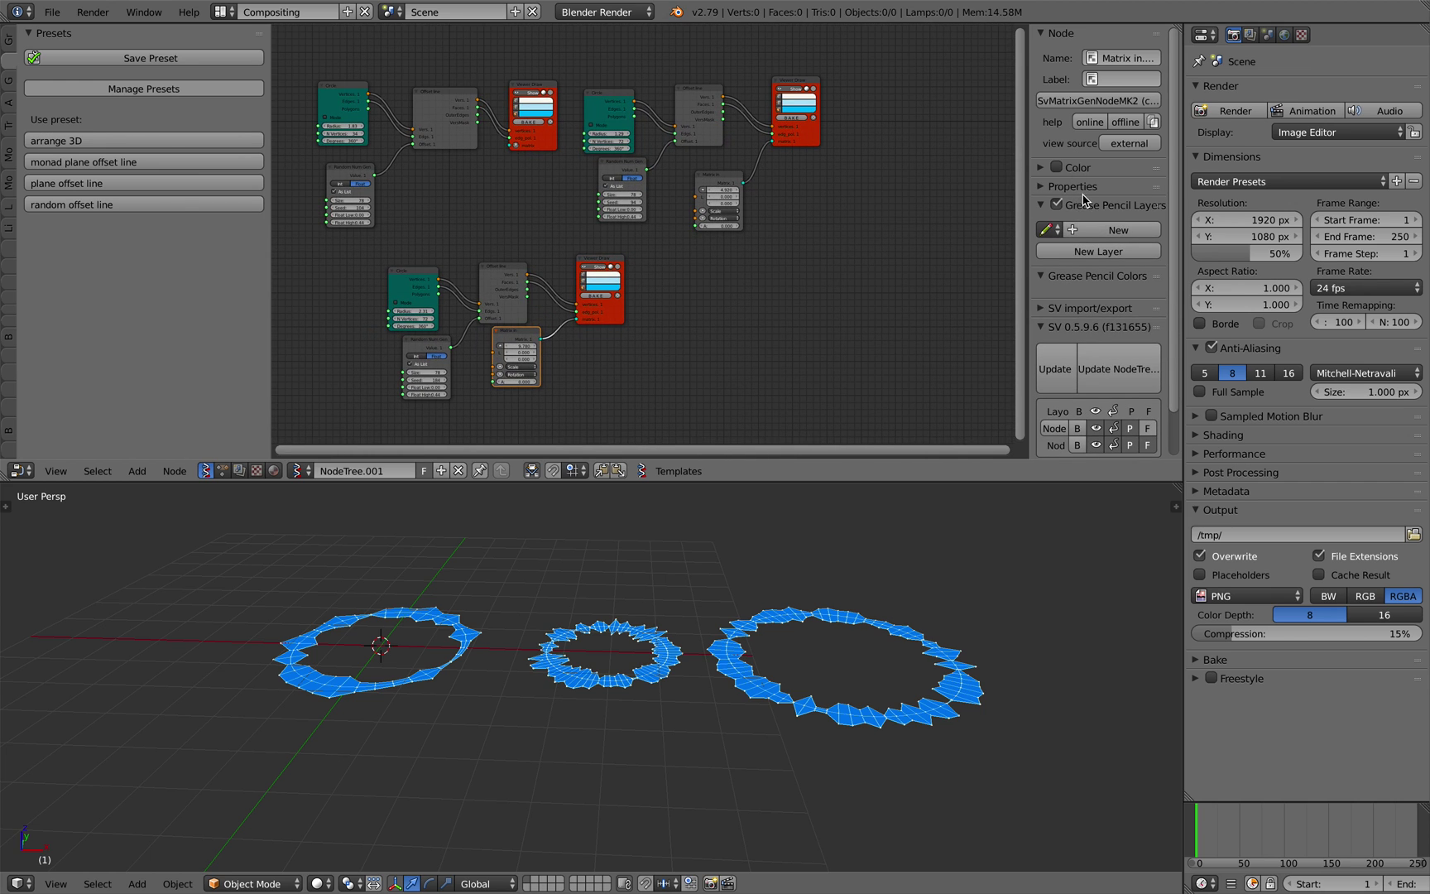
scroll(1159, 207, "down", 2)
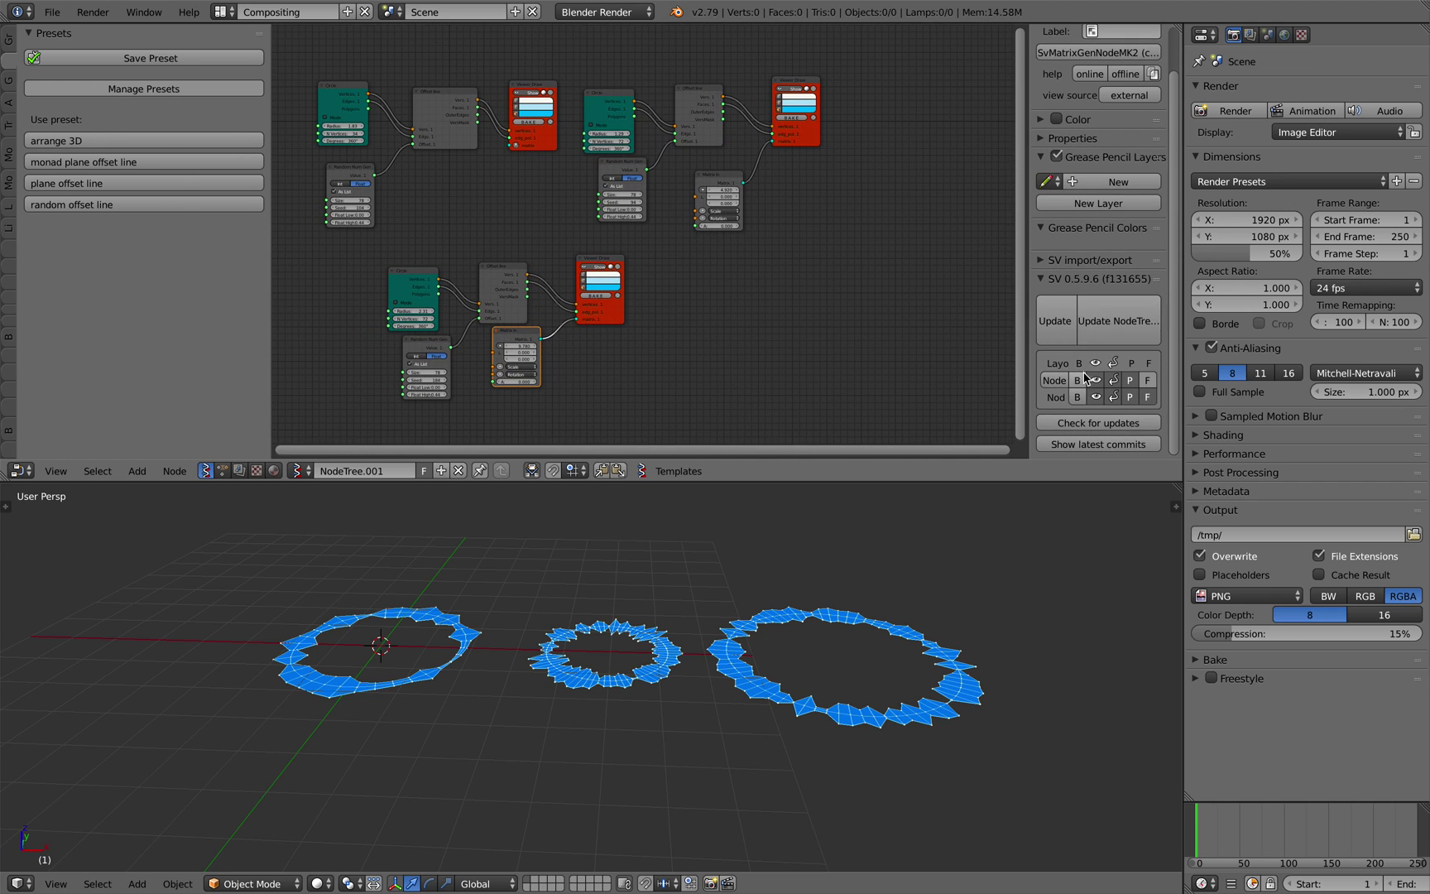
left_click(1081, 267)
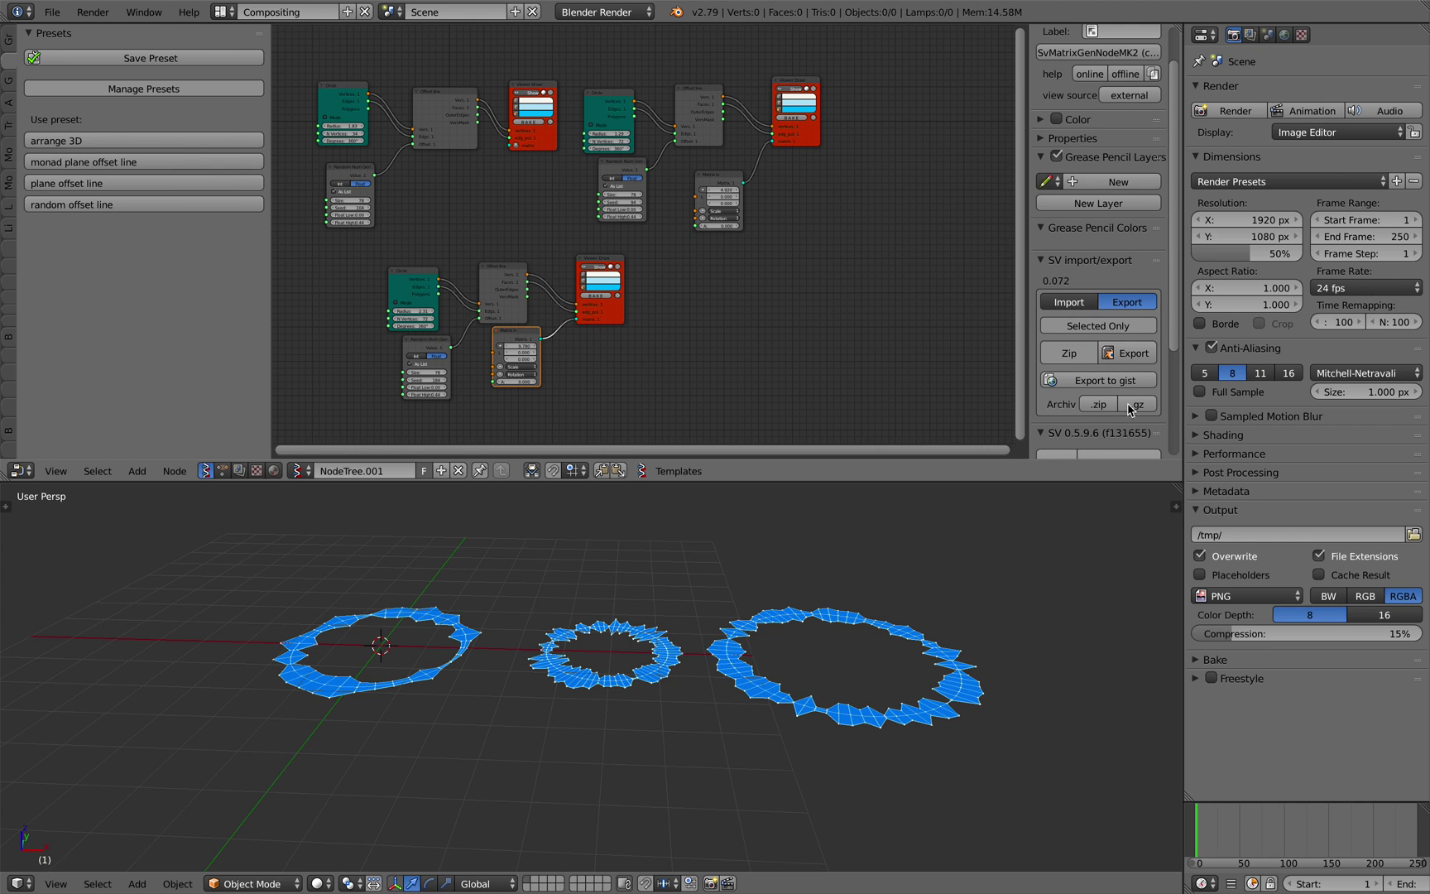
left_click_drag(1032, 287, 929, 286)
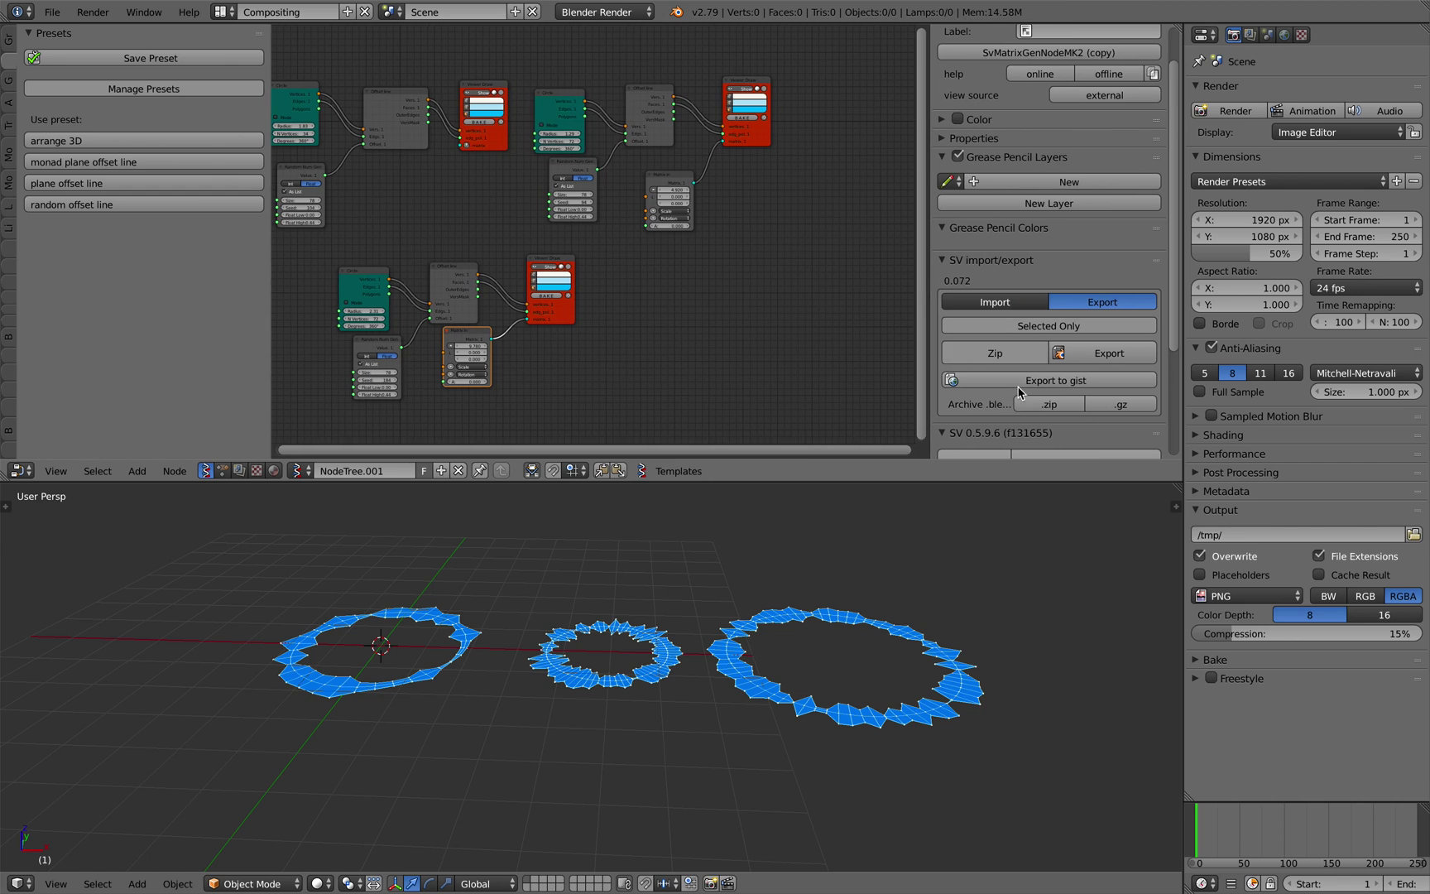
left_click(1072, 382)
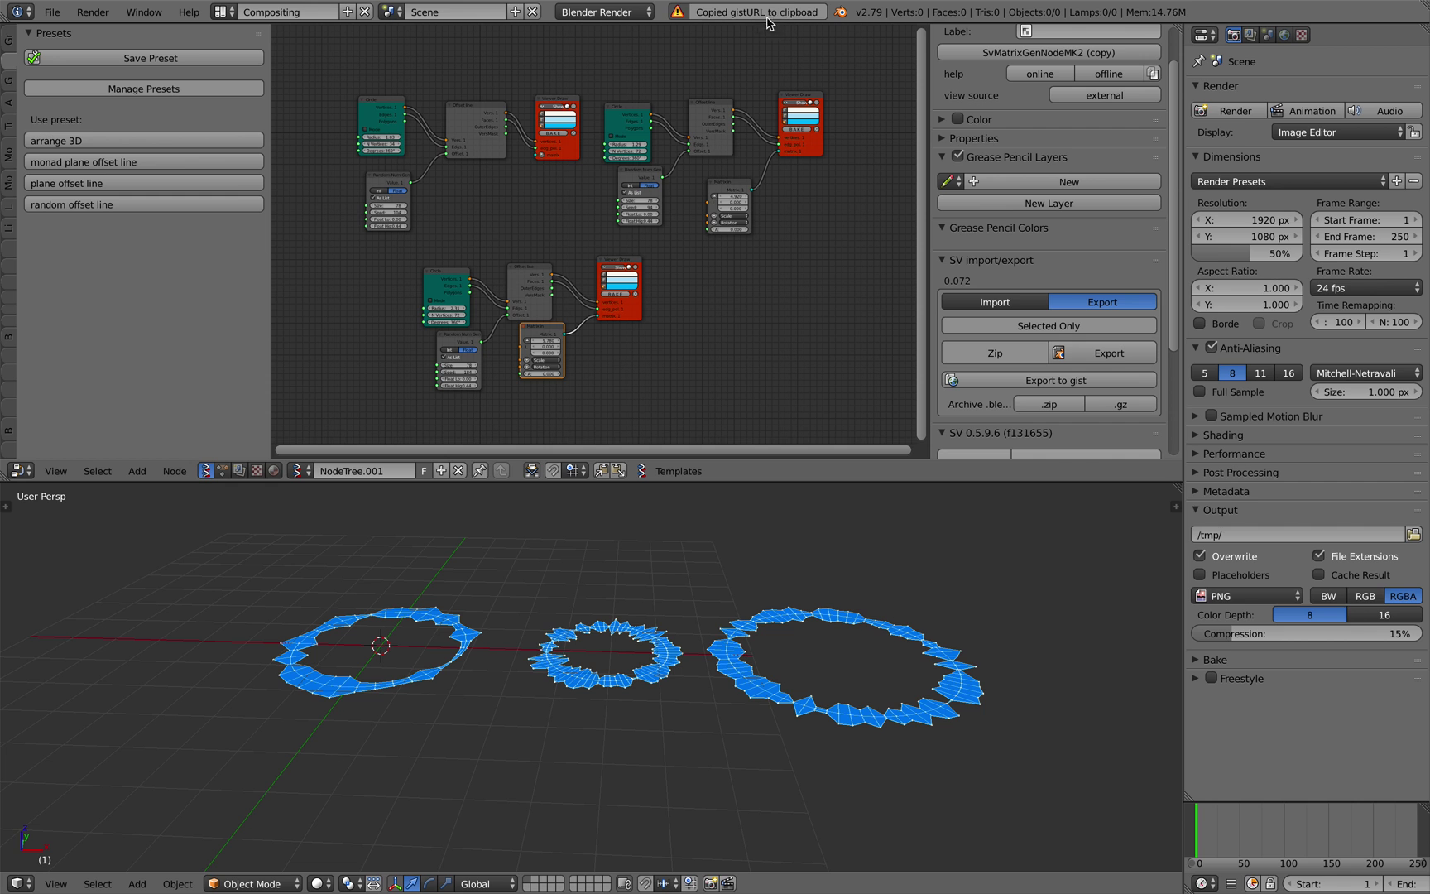
Step: Switch to Safari and open the copied gist URL in a new tab
key("ctrl+Right")
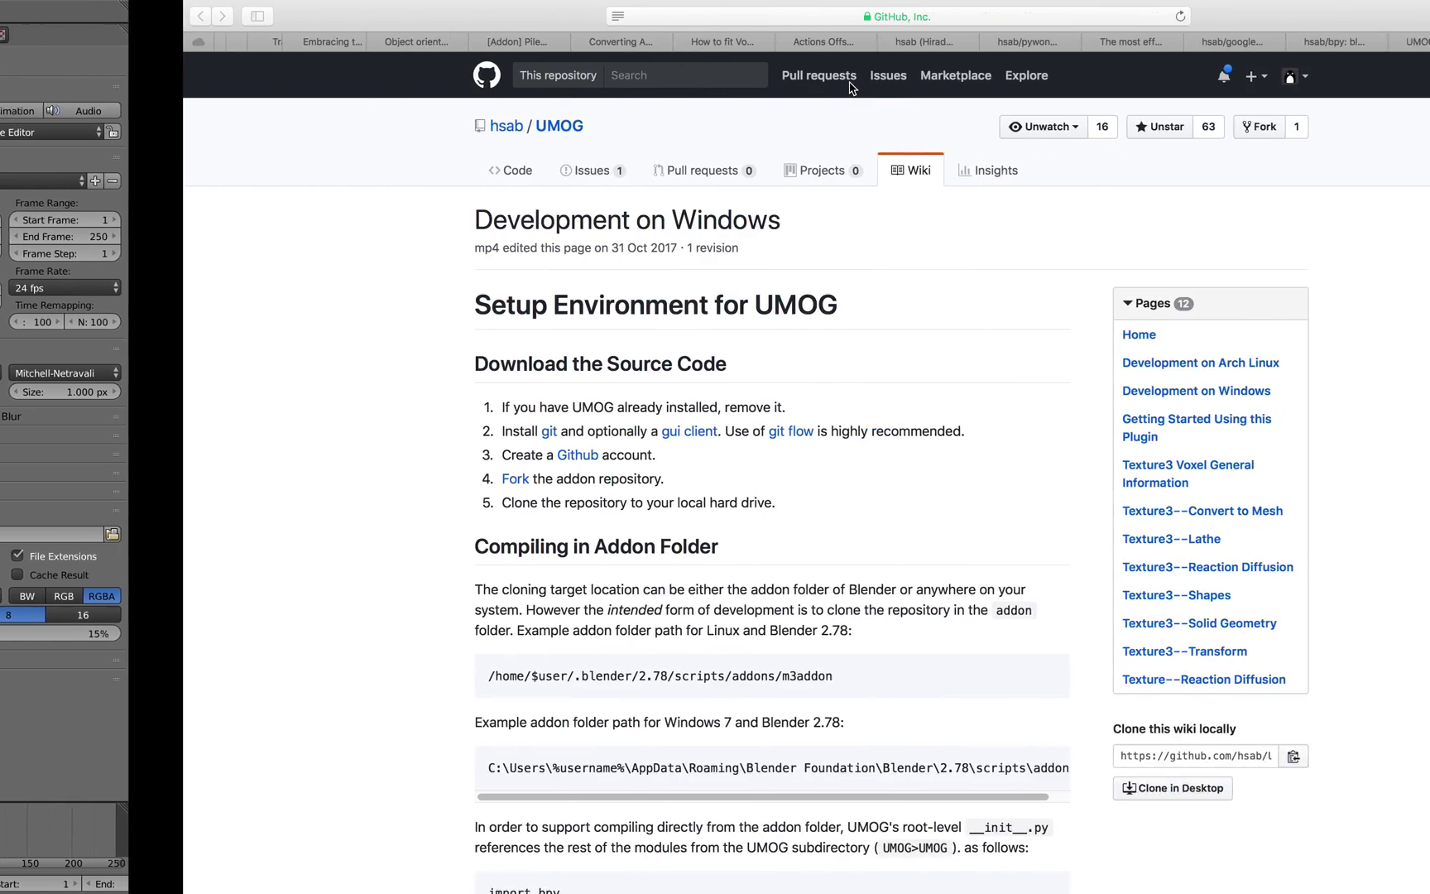
key("super+t")
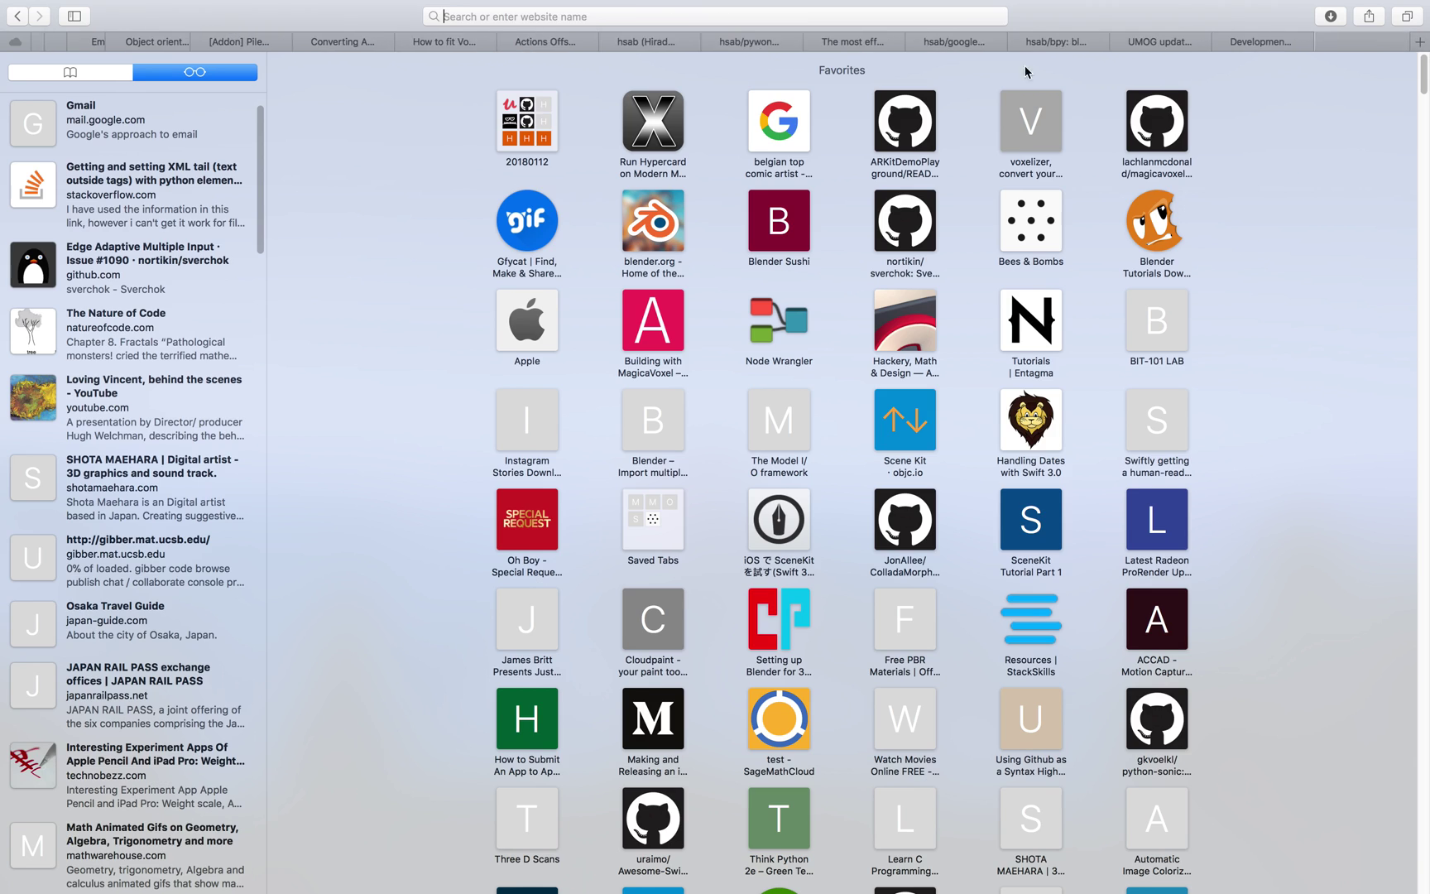
type("https://gist.github.com/09ad57770a4ddb8ee56ed16efb5b0667")
key("Return")
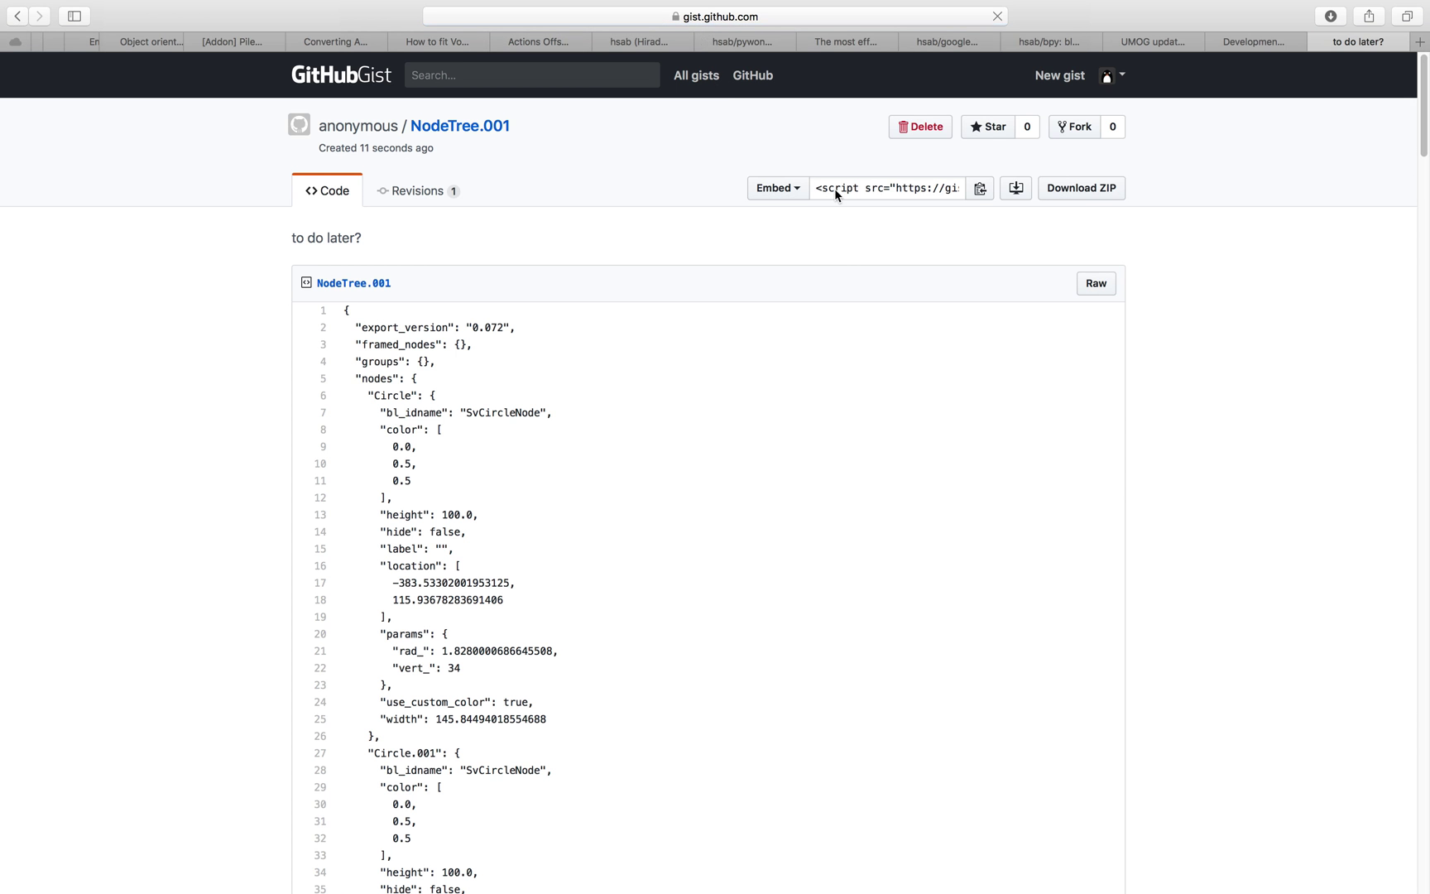
Step: Switch back to Blender and save the file on the Desktop as blend_from_presets_001.blend
key("super+Tab")
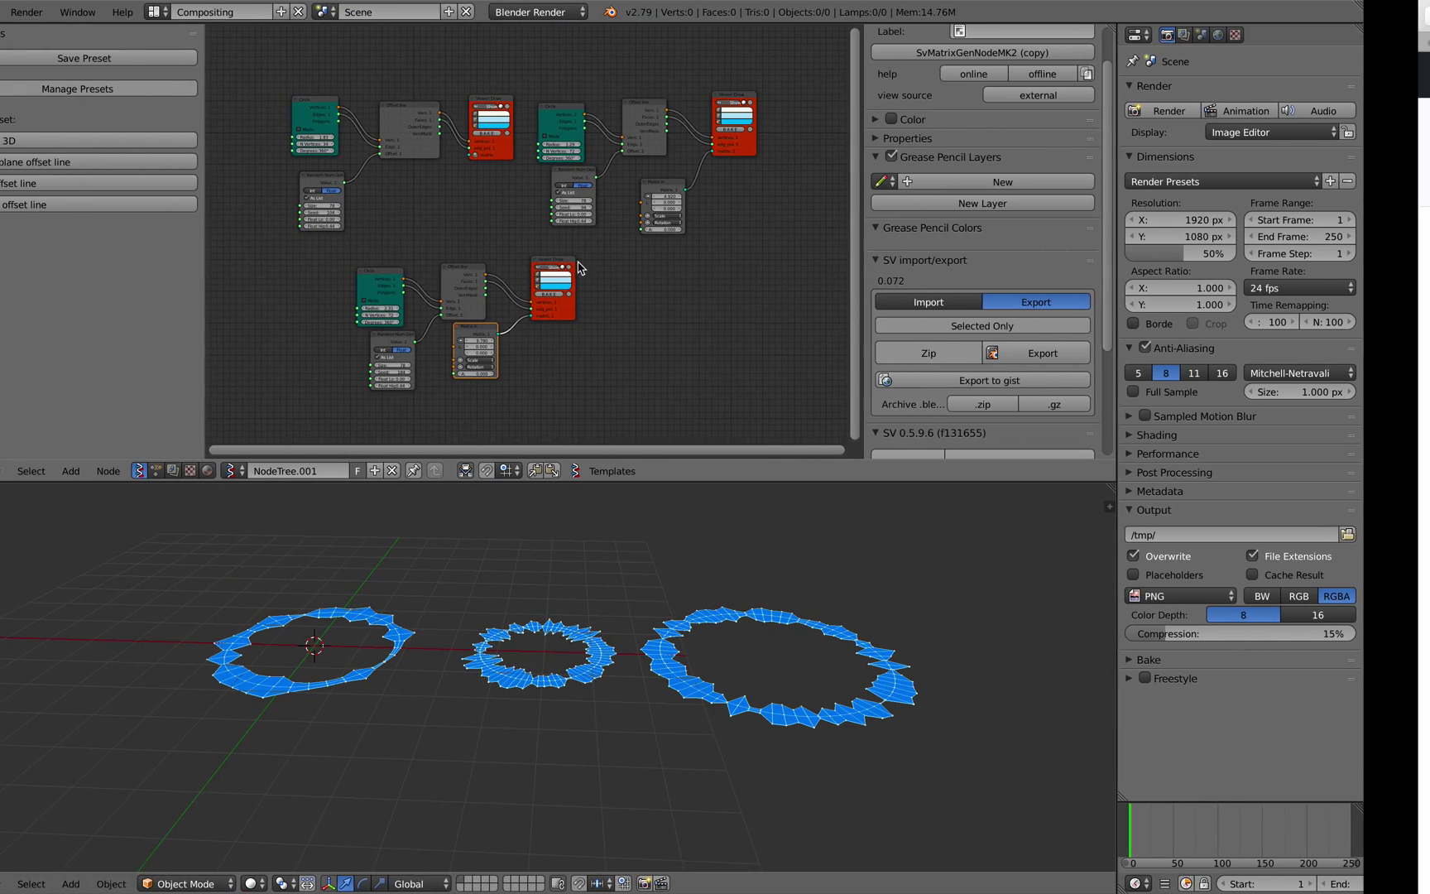
left_click(52, 12)
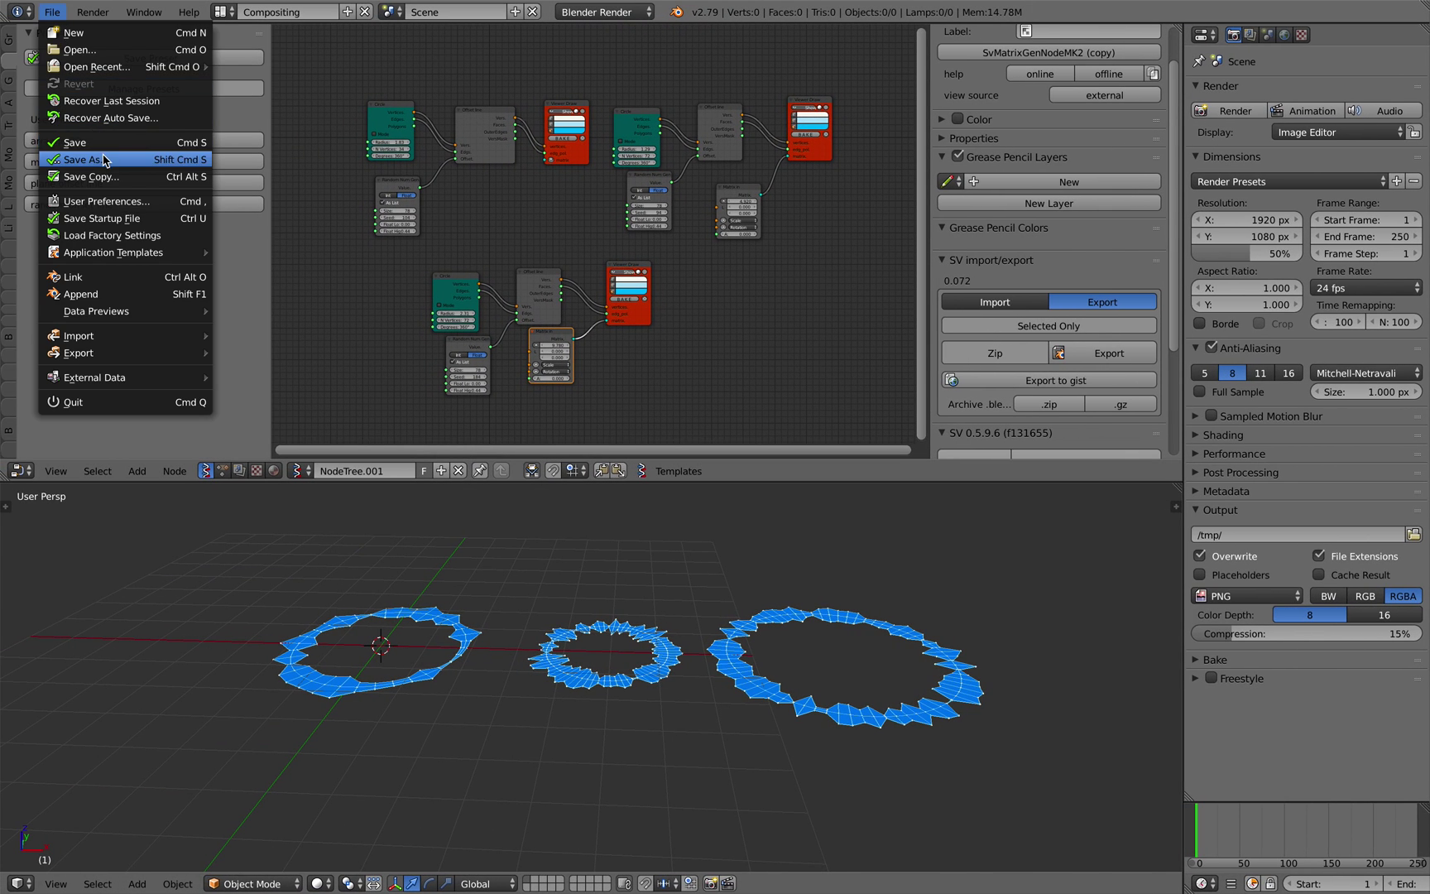
left_click(104, 160)
left_click(309, 78)
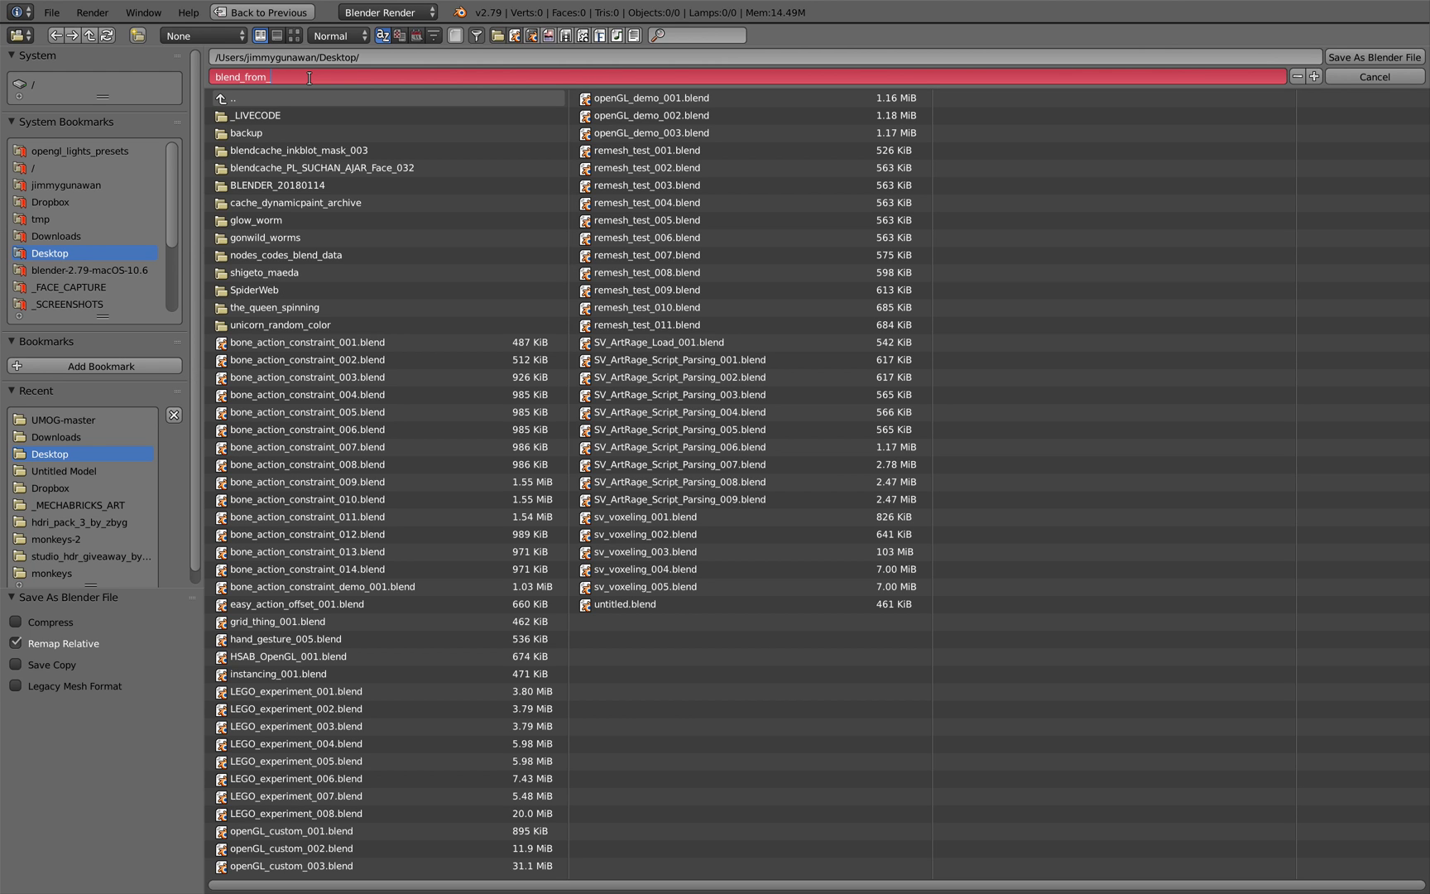
type("blend_from_presets_001")
key("Return")
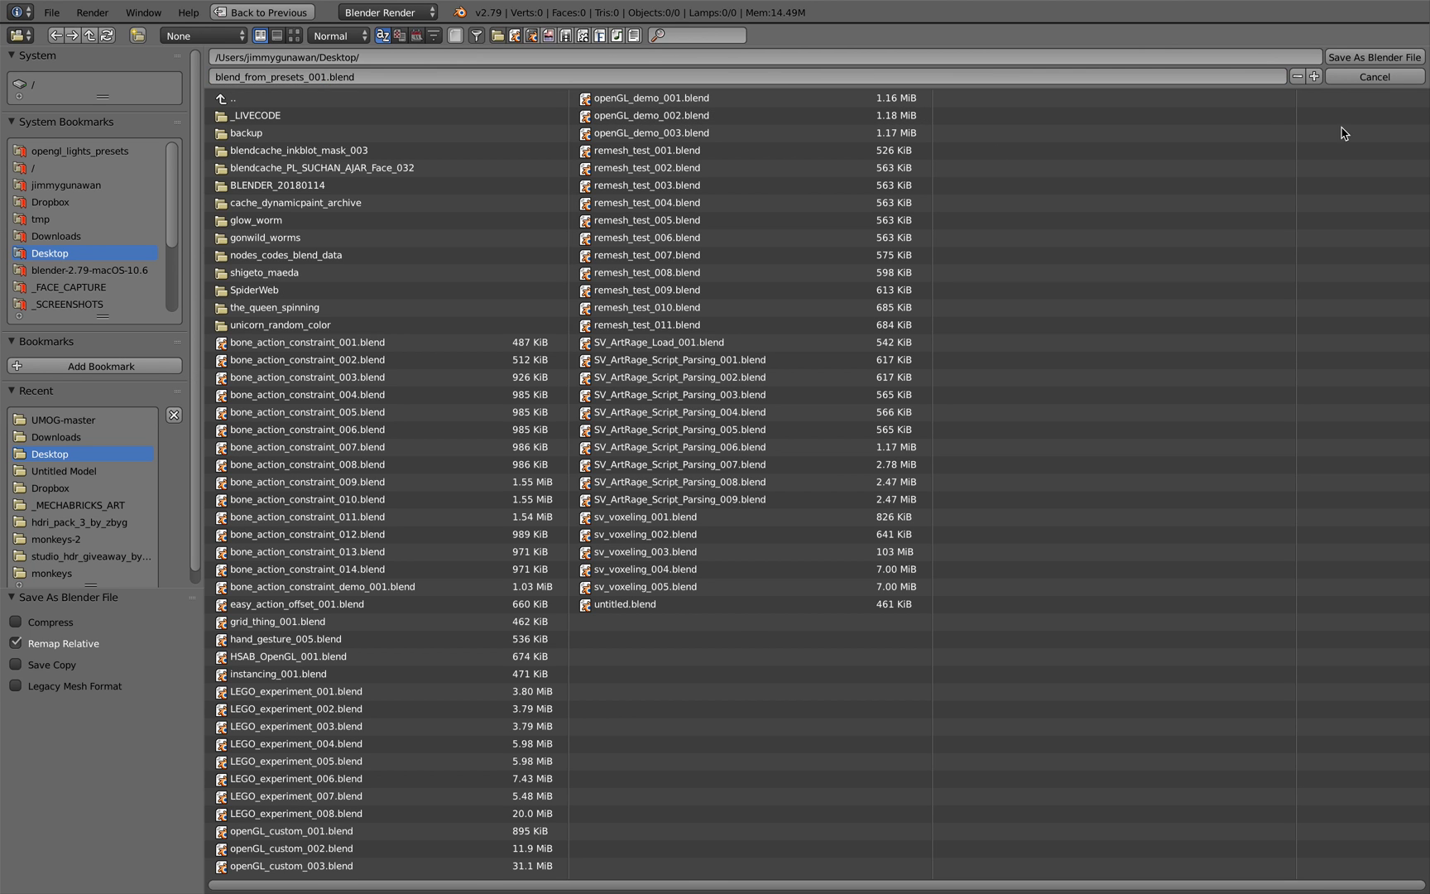
left_click(1379, 57)
middle_click_drag(883, 624, 805, 614)
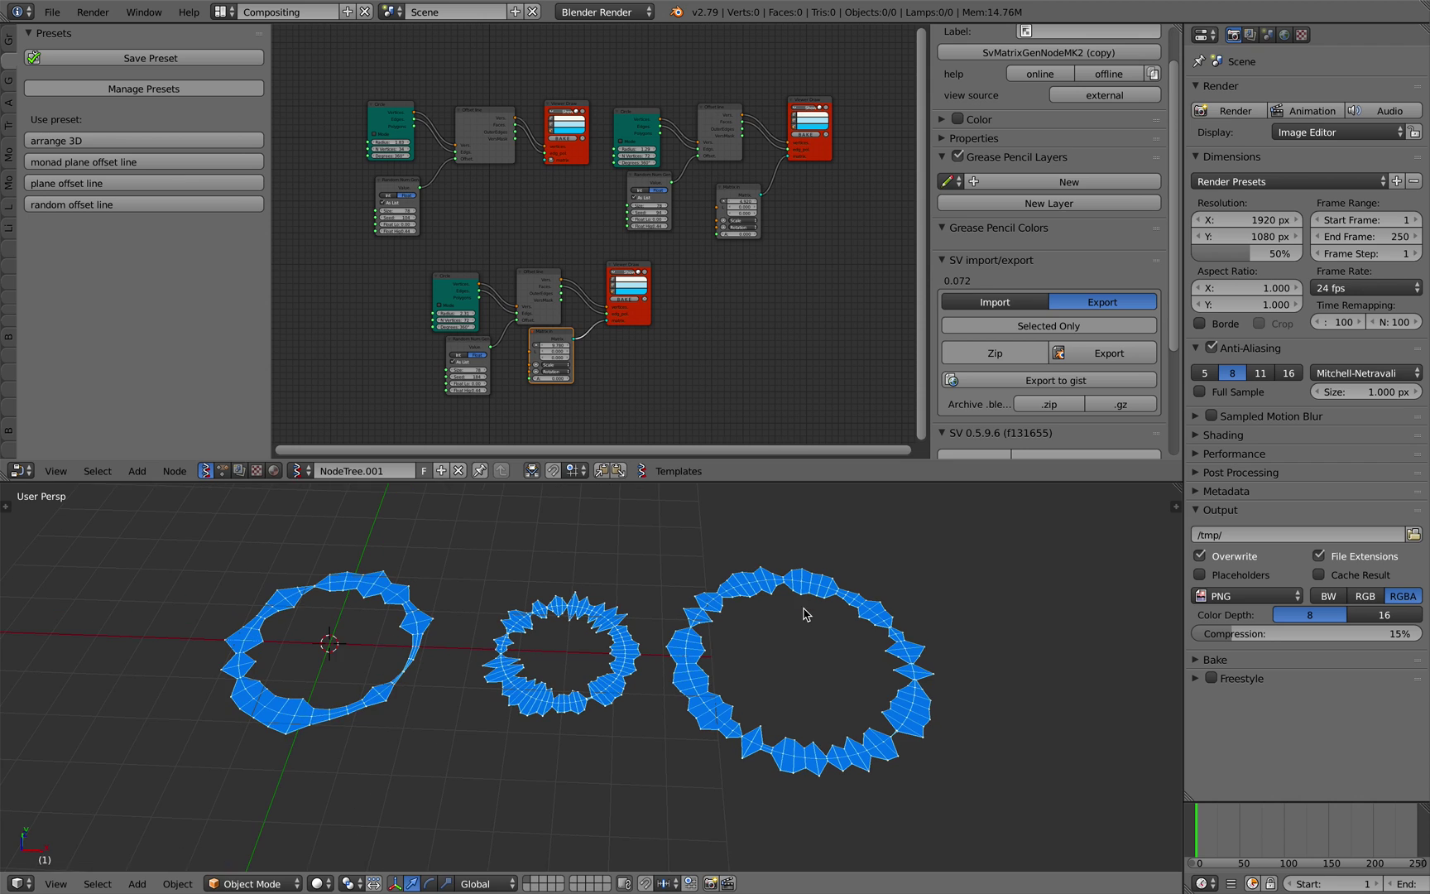
Step: Start a new Blender file from the startup scene and delete all of its default objects
key("ctrl+Right")
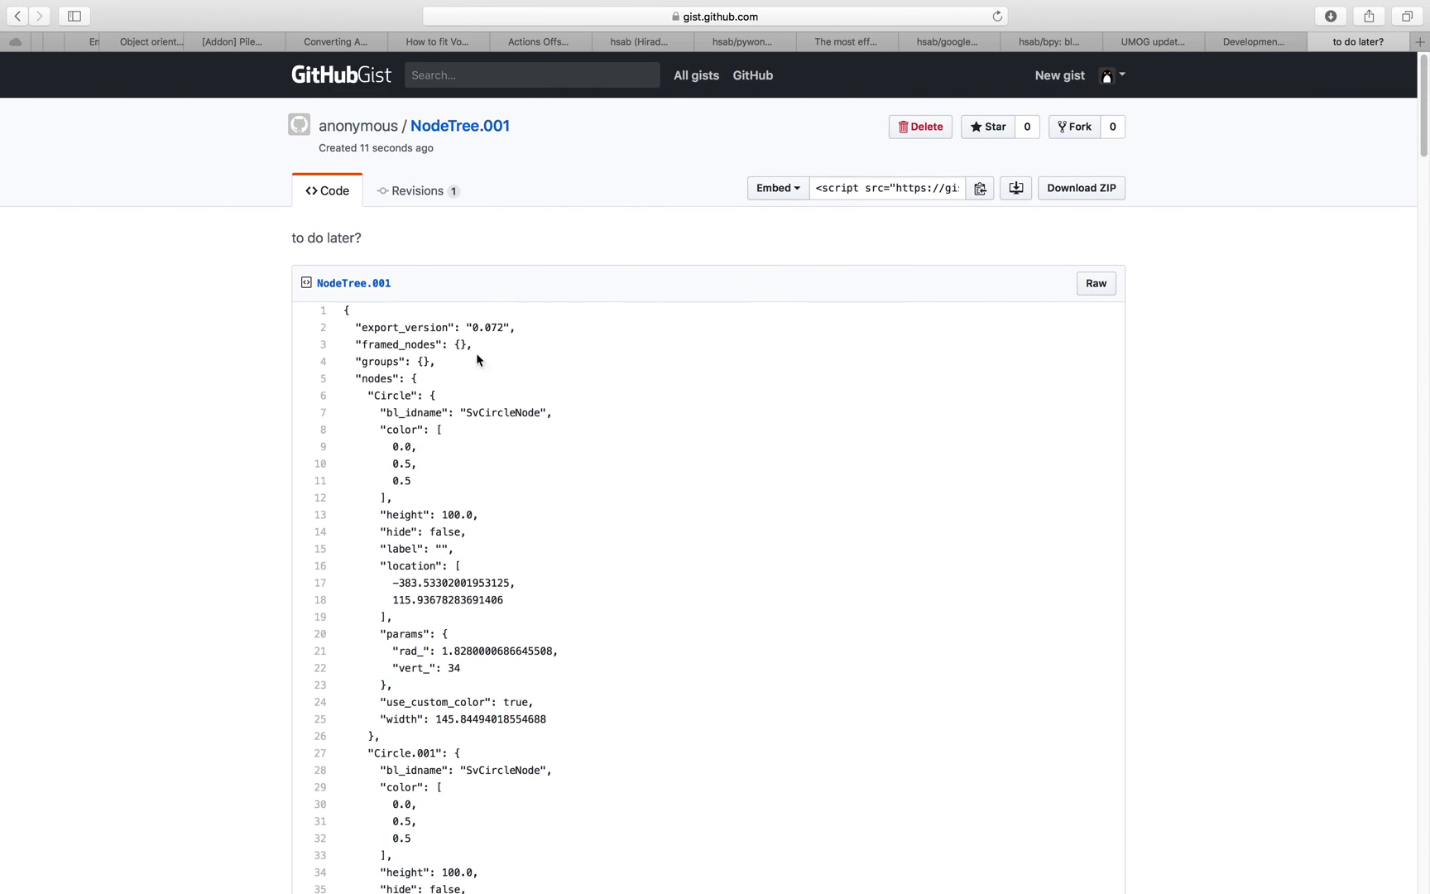
key("ctrl+Left")
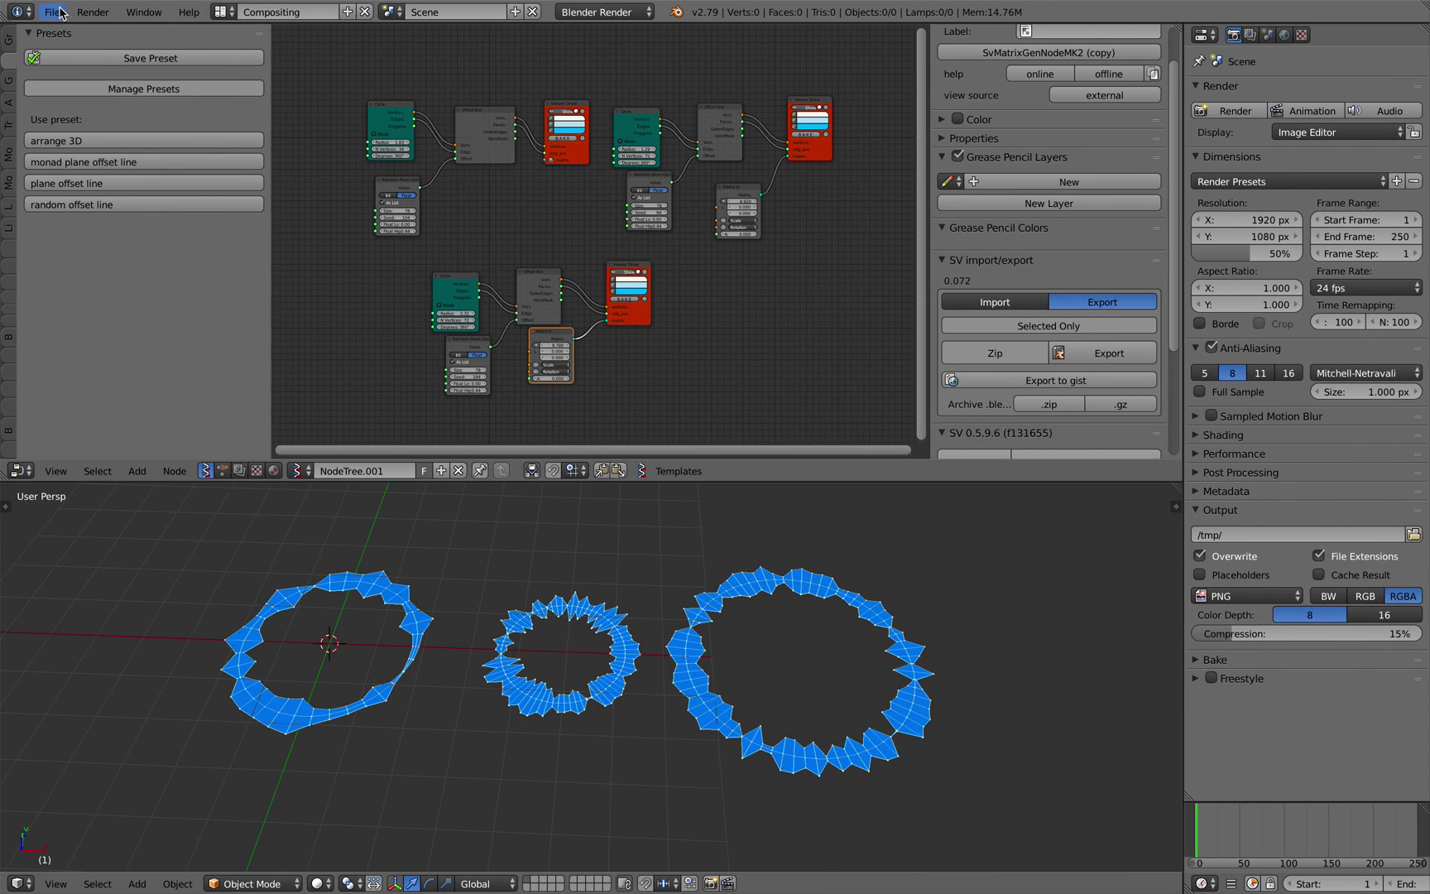
left_click(43, 12)
left_click(66, 31)
left_click(69, 44)
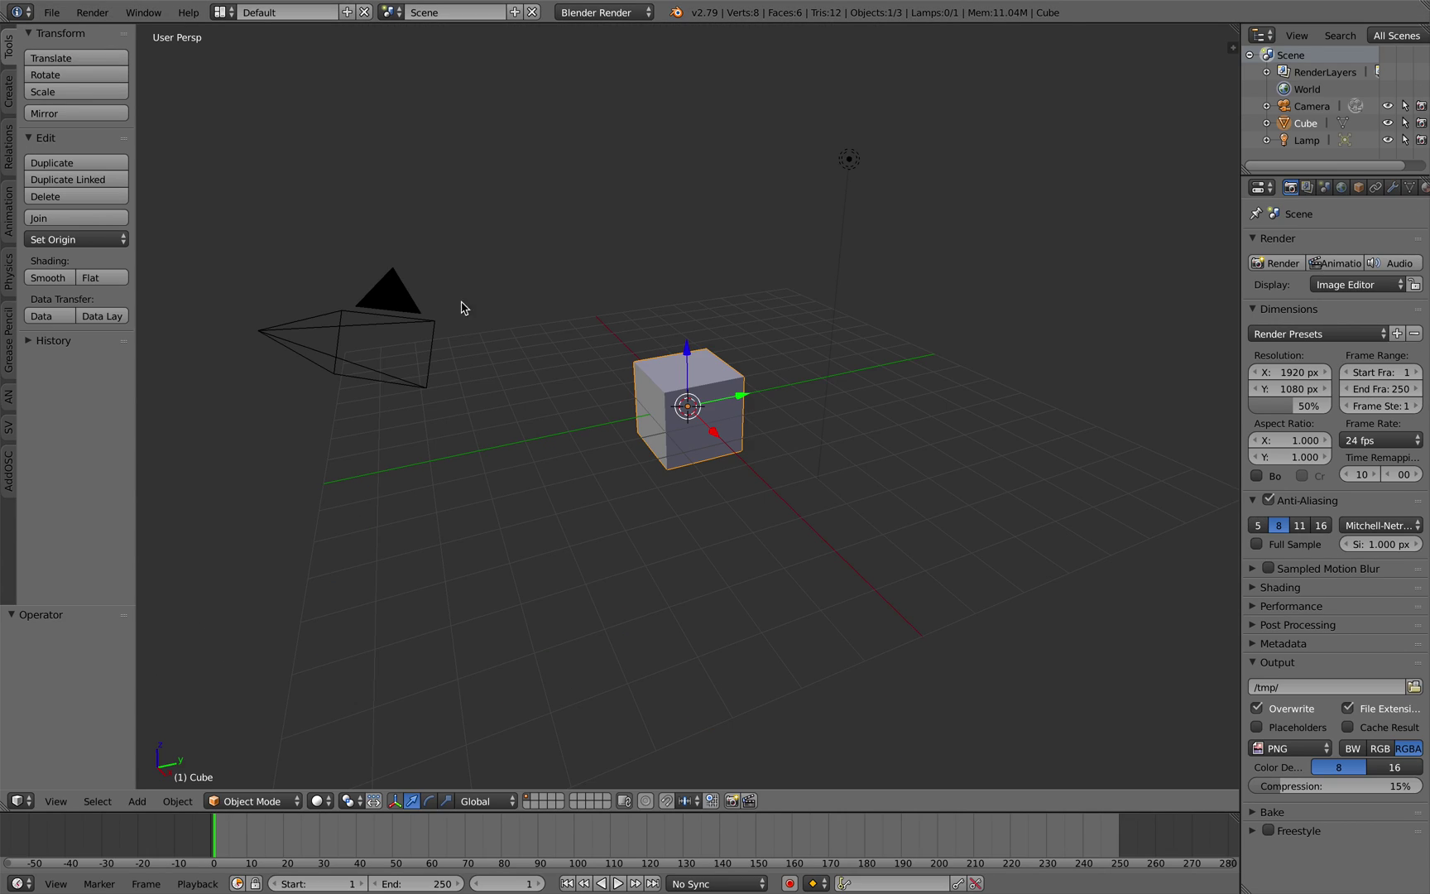
key("a")
key("a")
key("x")
left_click(563, 339)
Step: Switch to the Compositing screen layout and create a new Sverchok node tree with its import/export options expanded
left_click(223, 12)
left_click(248, 71)
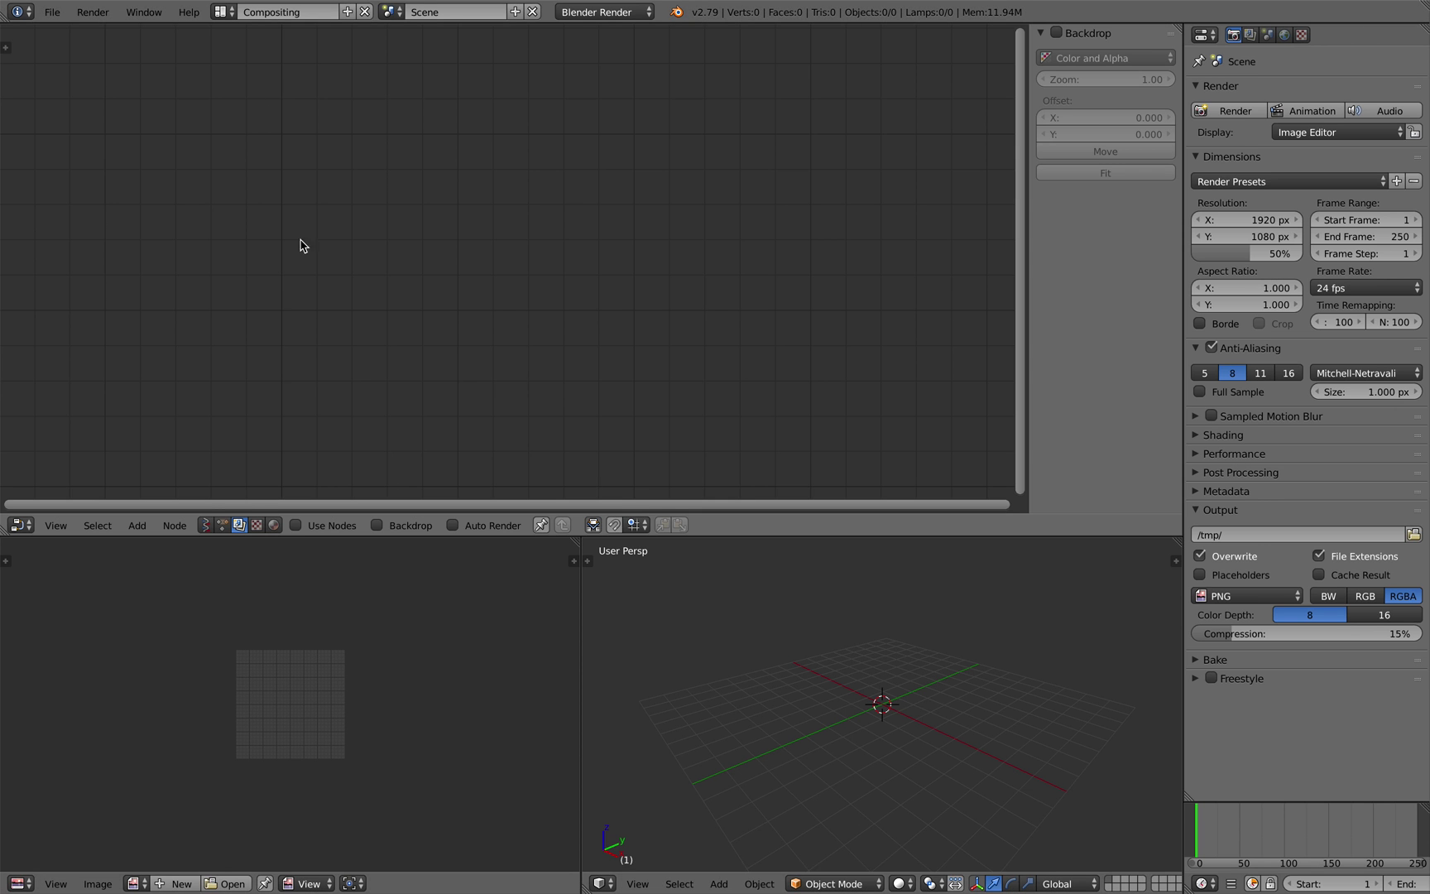
left_click(204, 525)
left_click(348, 525)
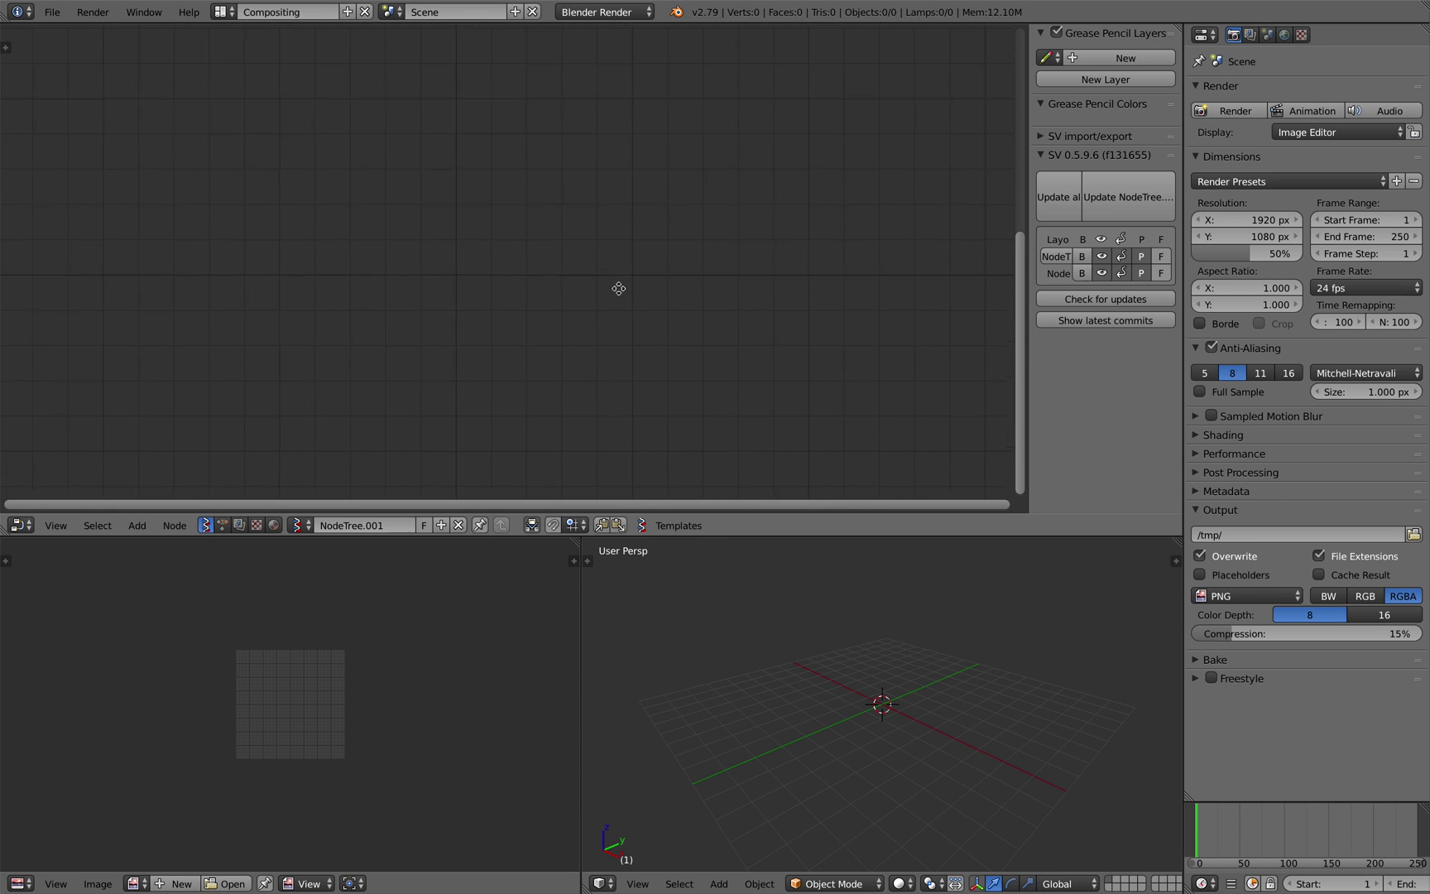
left_click(1076, 136)
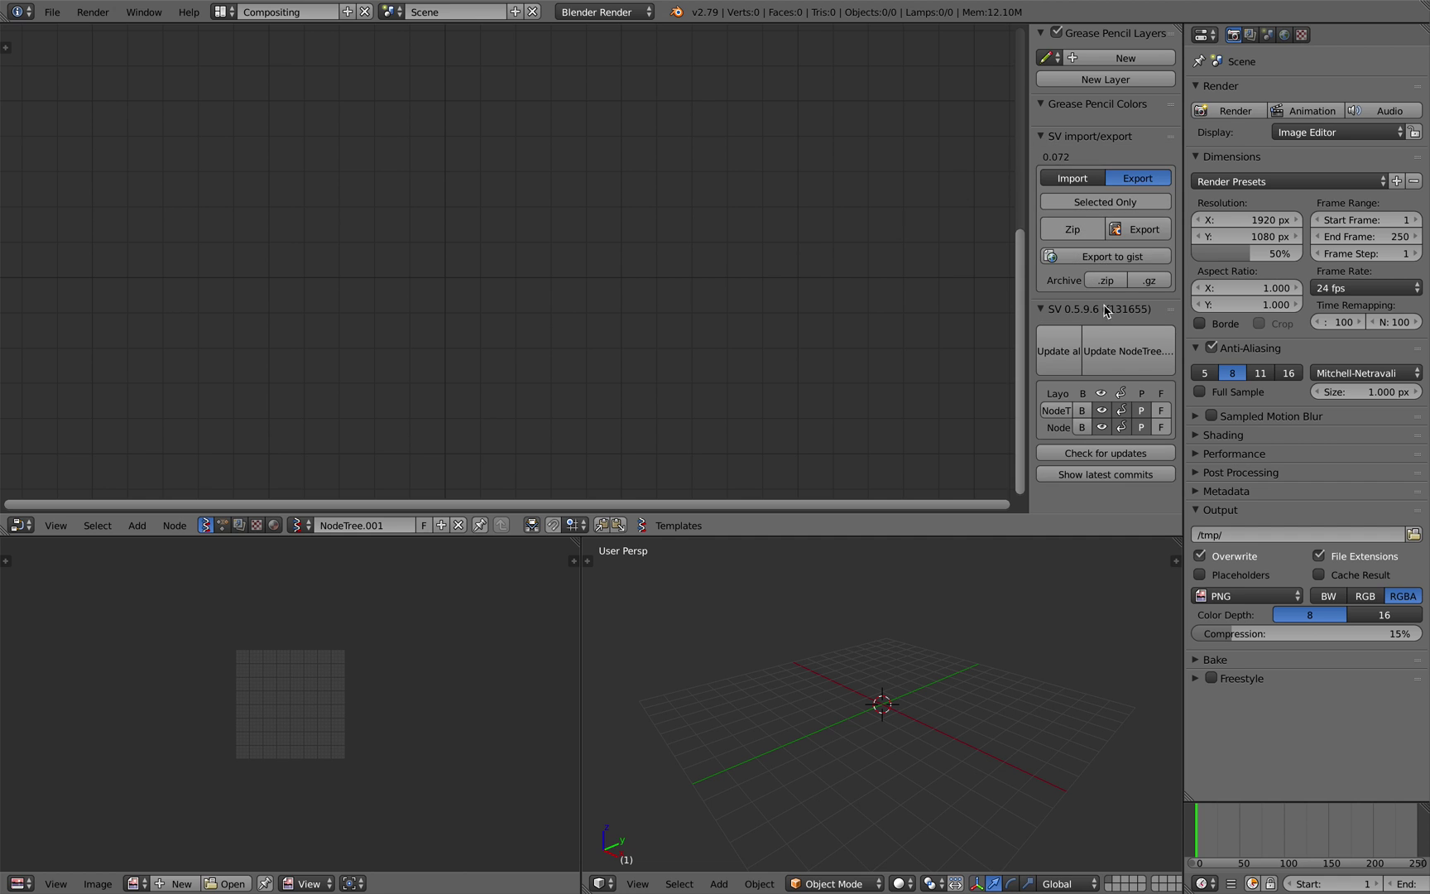
left_click(1119, 258)
Step: In Safari, copy only the gist ID at the end of the NodeTree.001 gist's URL
left_click(792, 18)
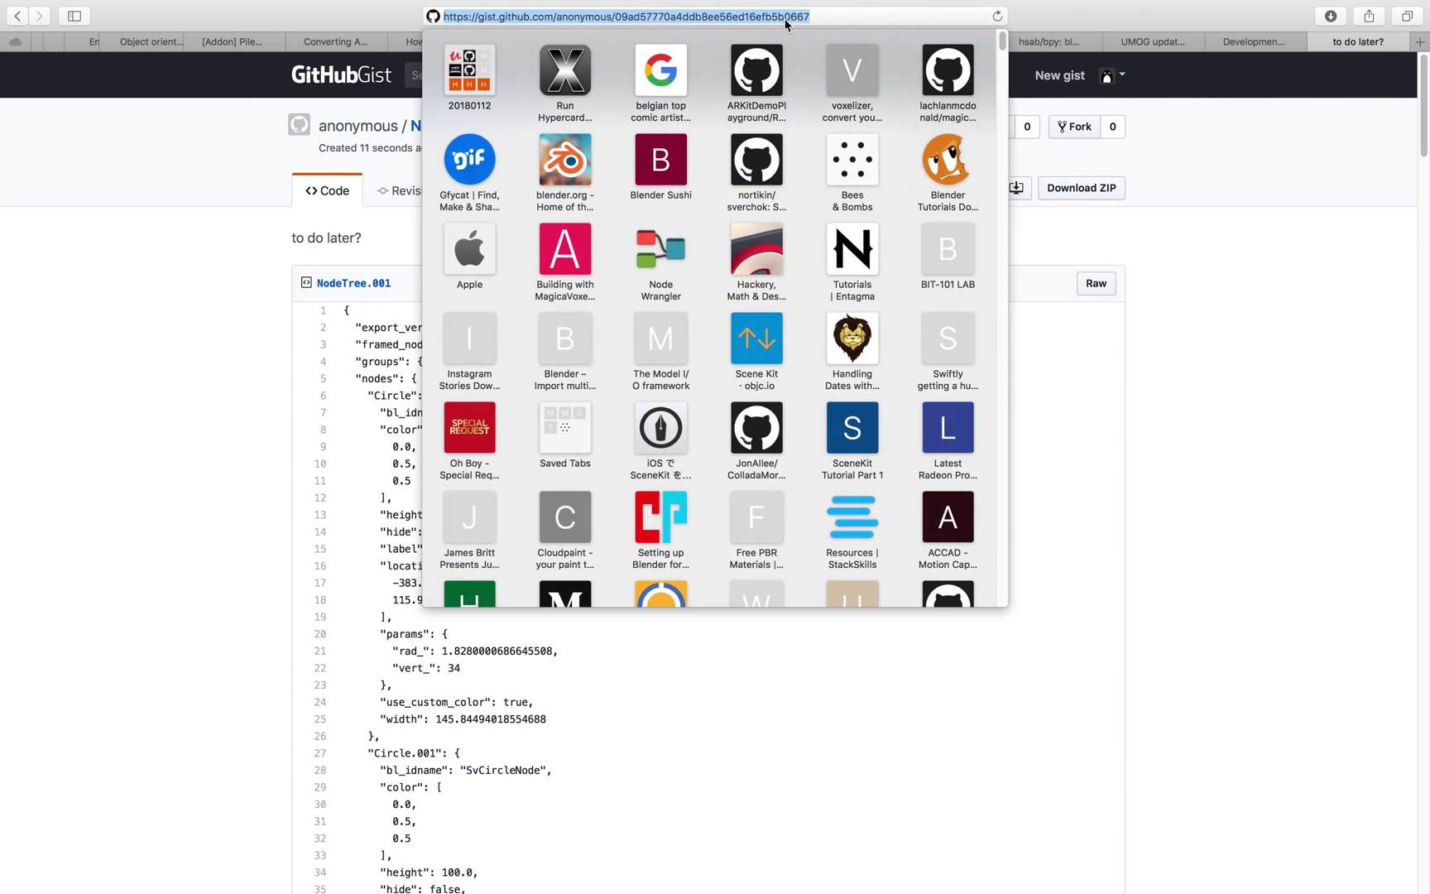
double_click(683, 19)
key("ctrl+c")
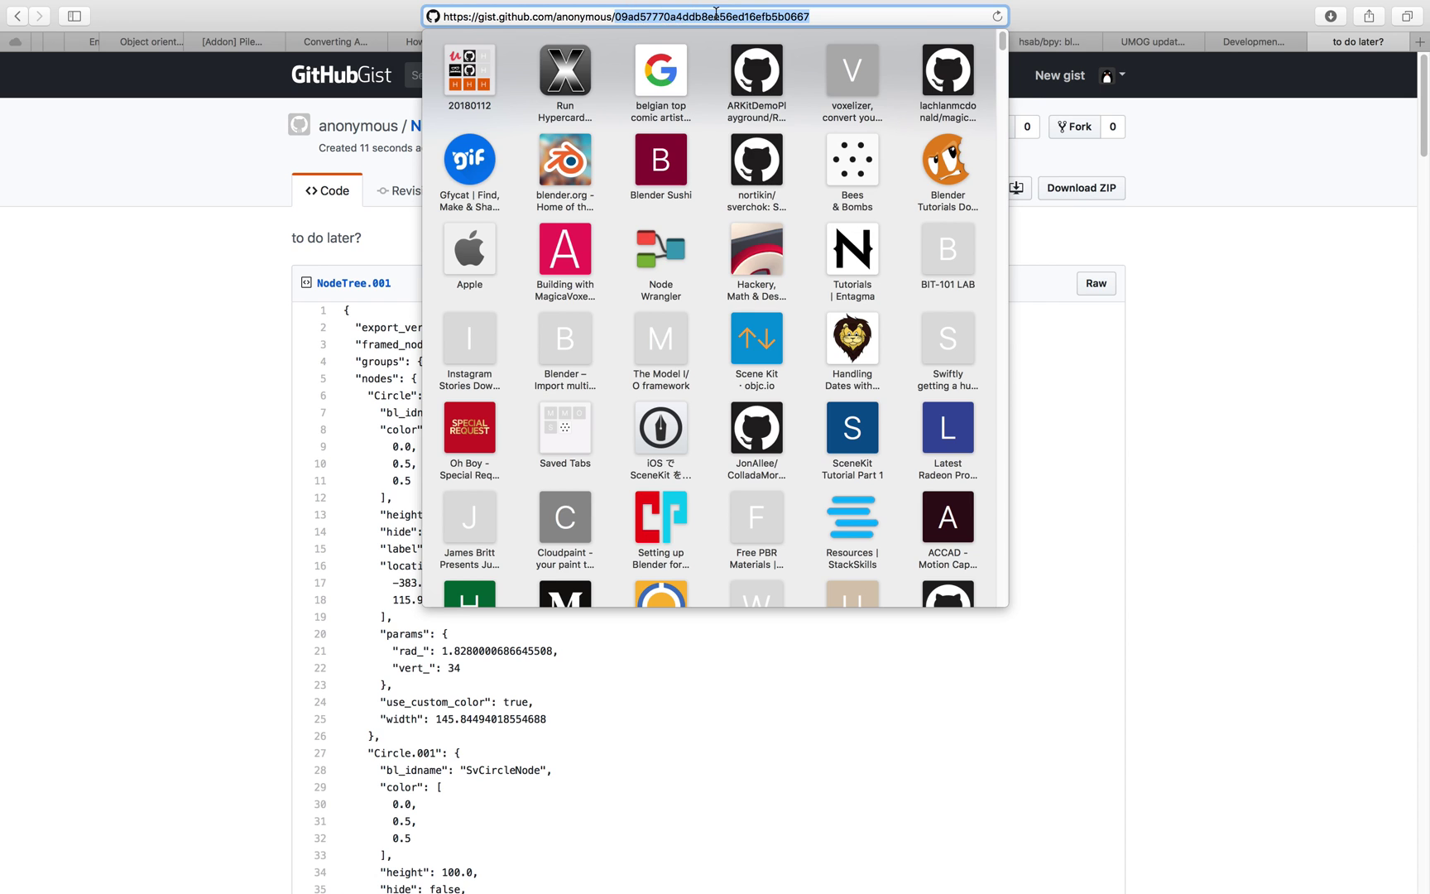
Step: Return to Blender and try to import the node tree using the copied gist ID 09ad57770a4ddb8ee56ed16efb5b0667
key("ctrl+Left")
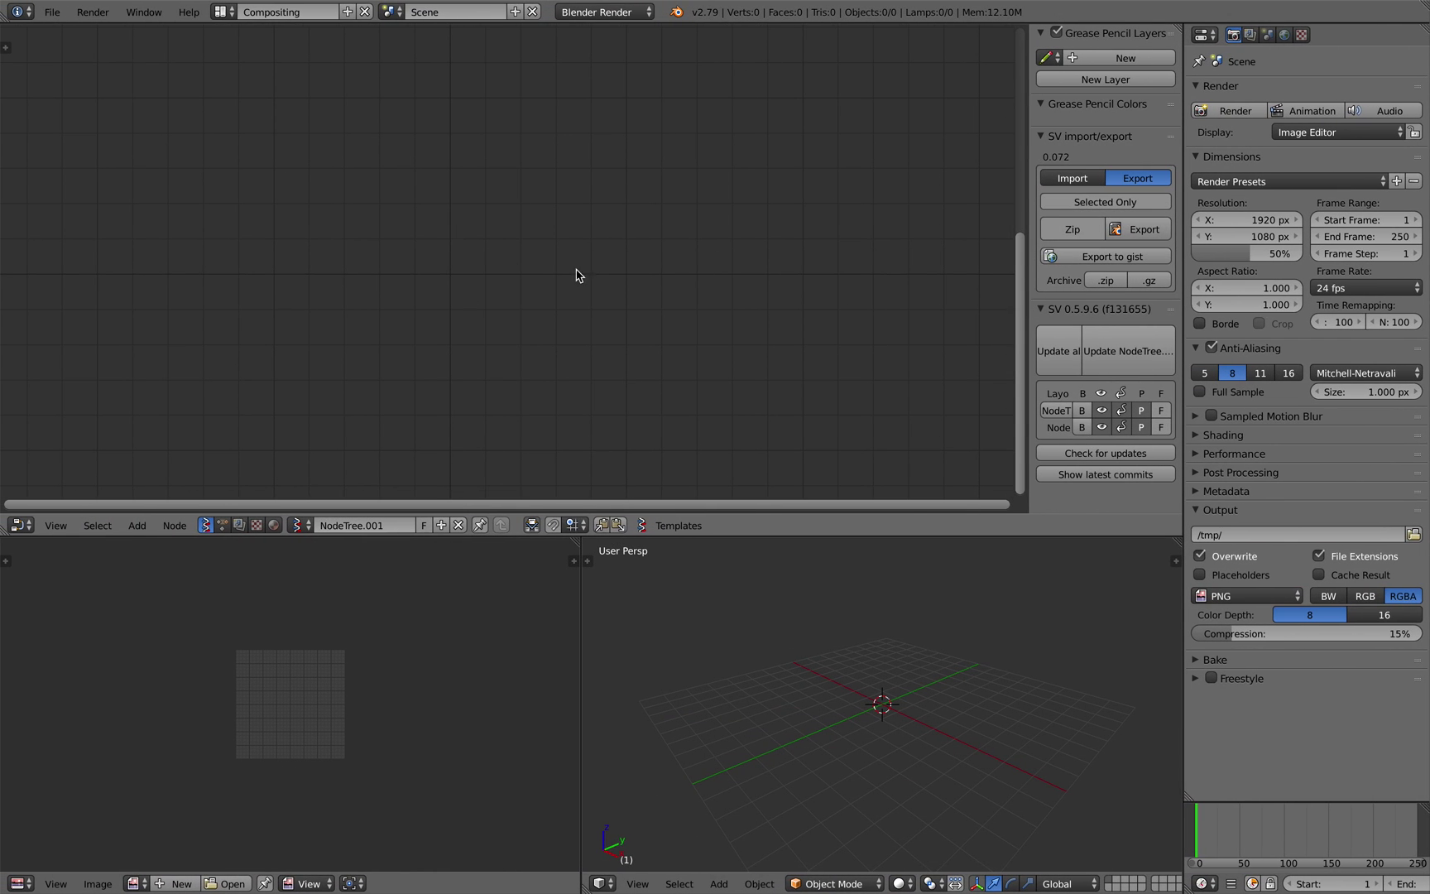
left_click_drag(1028, 261, 966, 262)
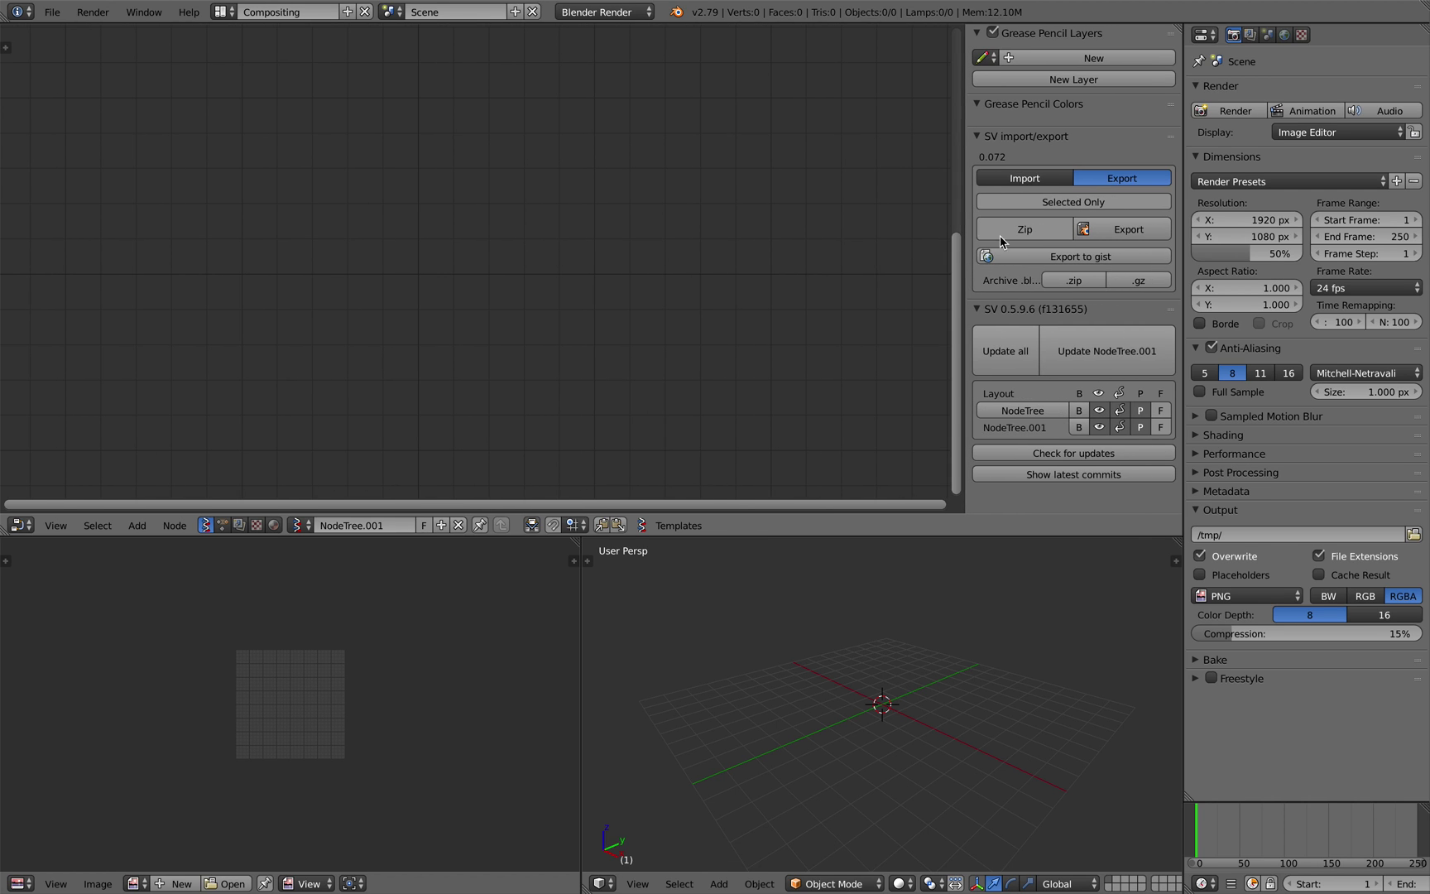
left_click(1024, 178)
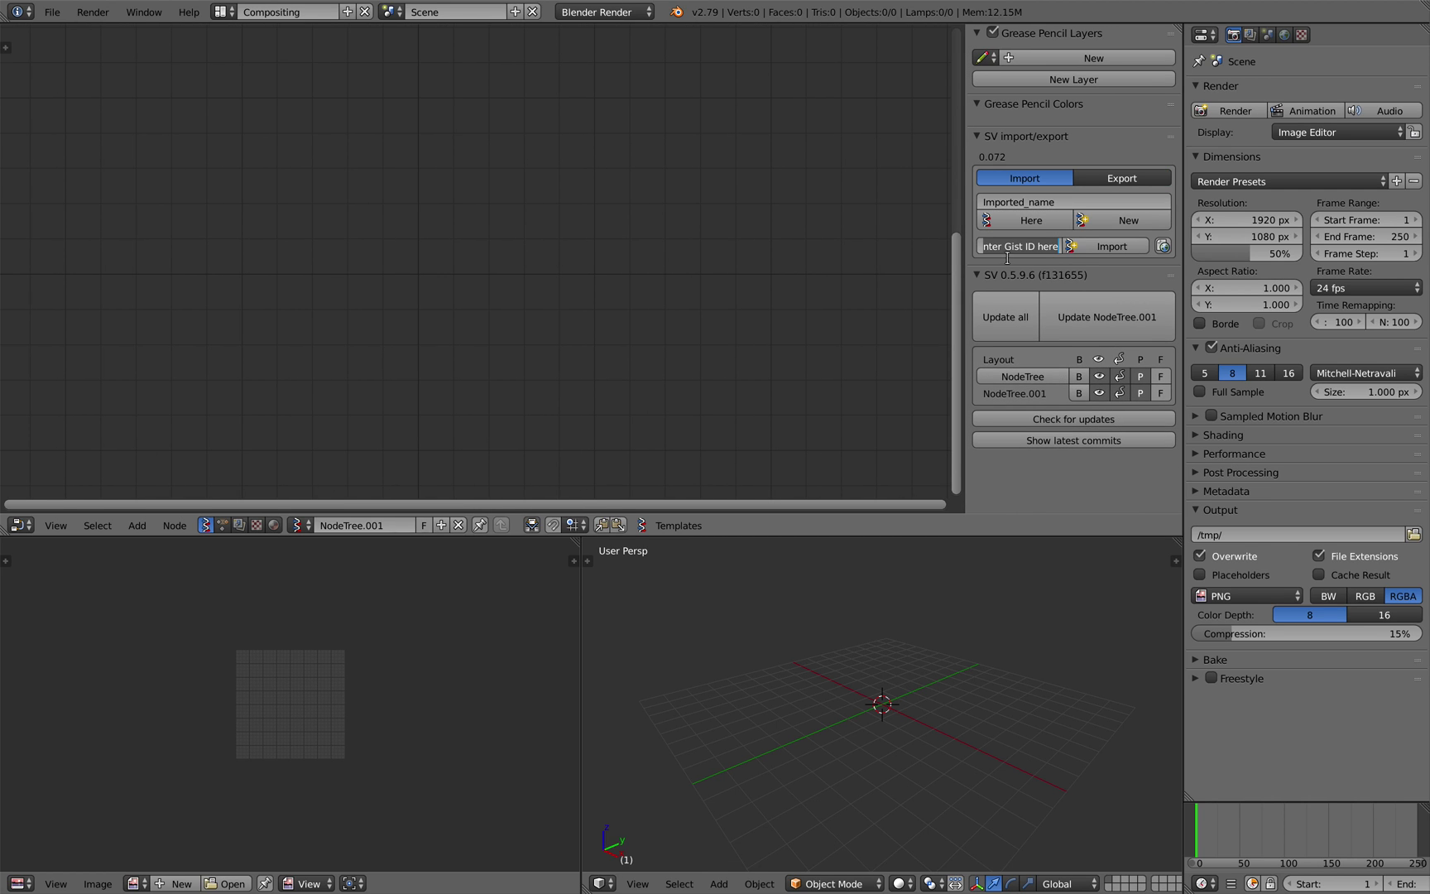
left_click_drag(967, 209, 743, 210)
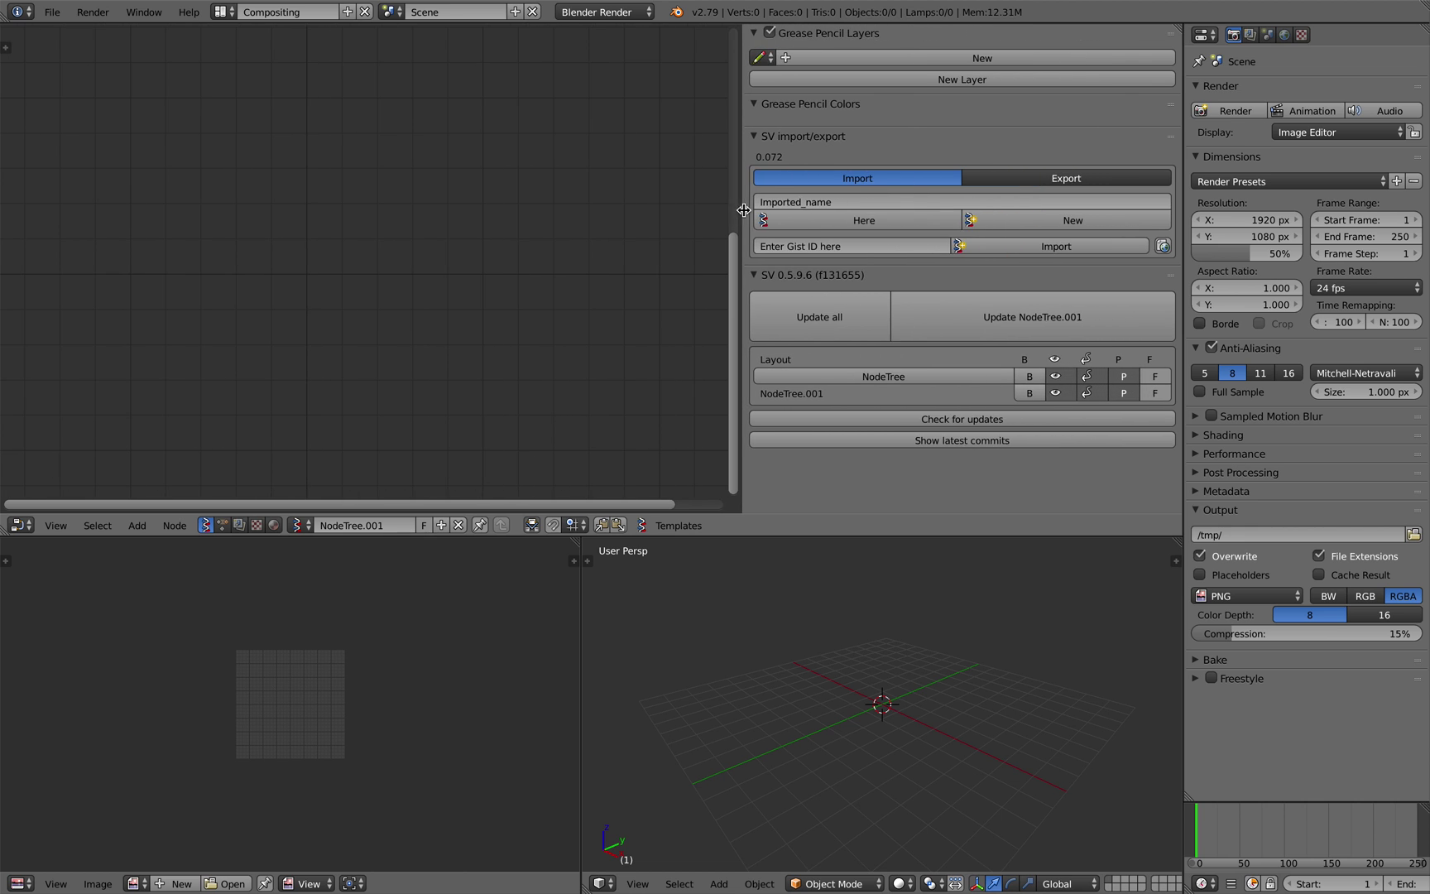
left_click(800, 247)
key("ctrl+v")
left_click(659, 238)
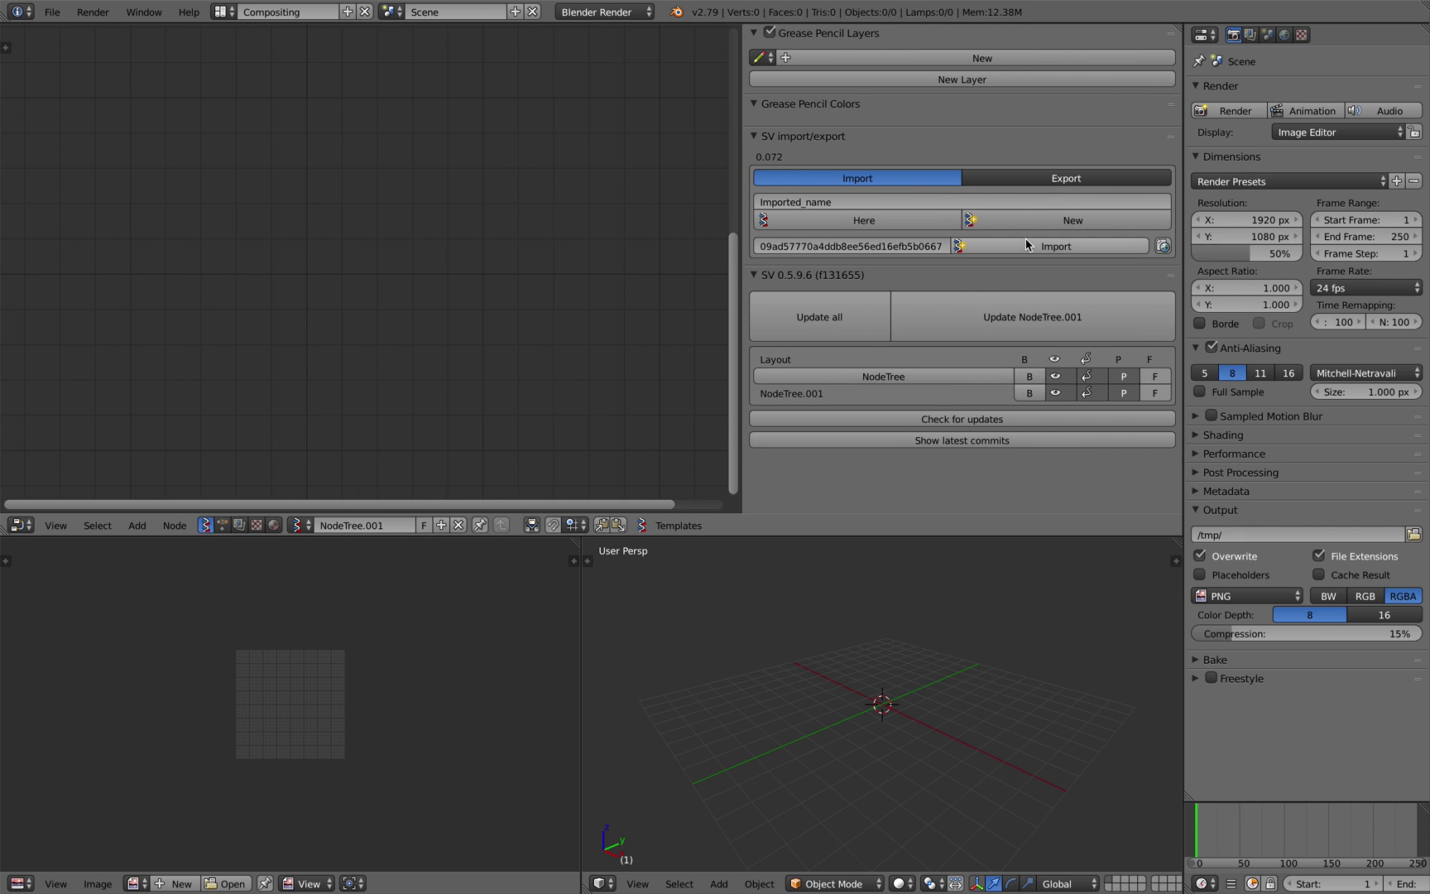
left_click(1025, 241)
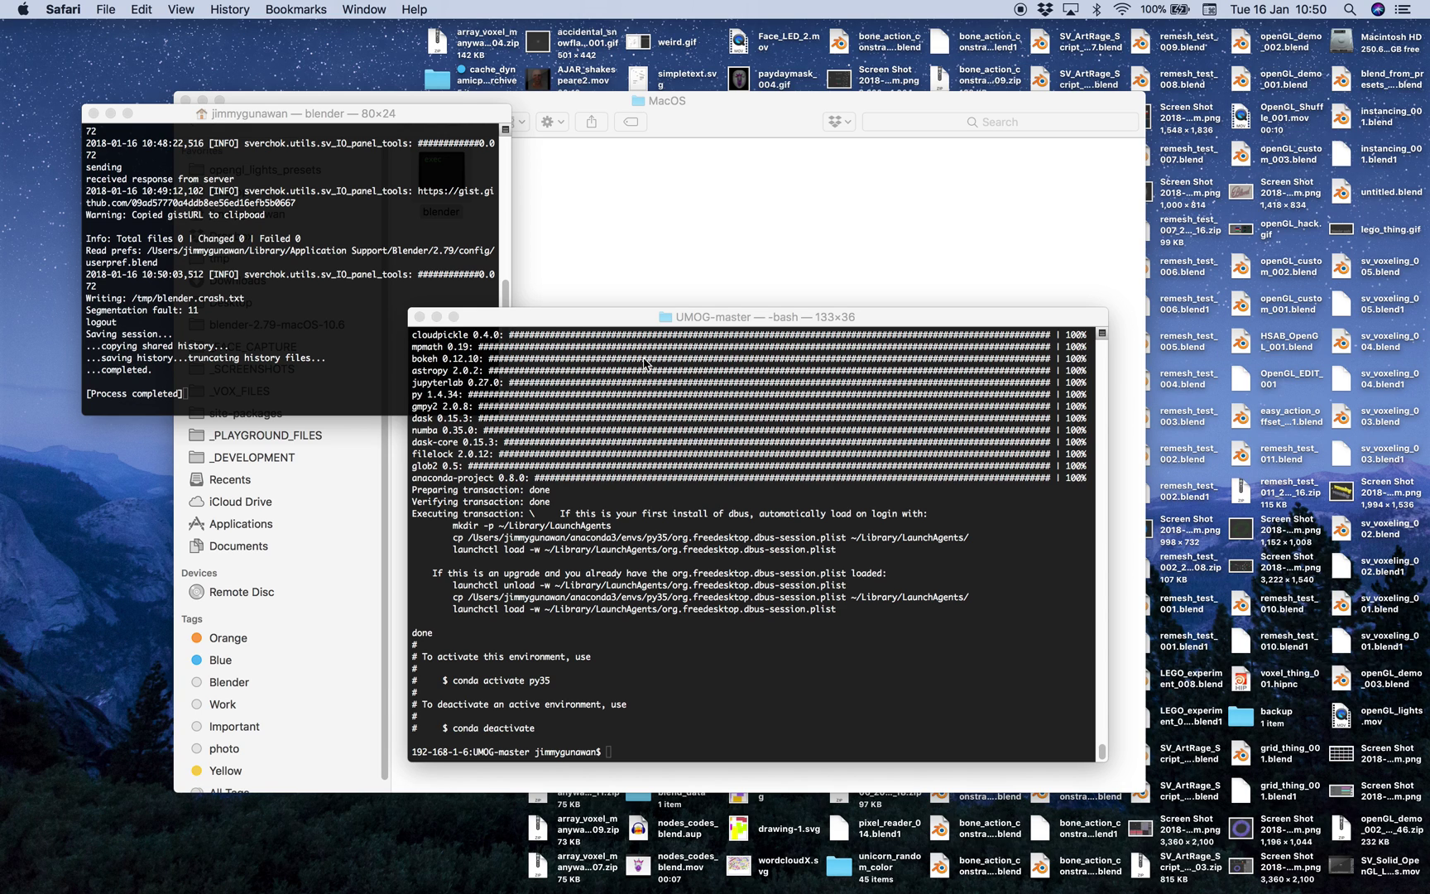
Step: Close the ended Blender terminal session, relaunch blender from the MacOS folder, and ignore the crash report
left_click(93, 113)
left_click_drag(316, 111, 311, 106)
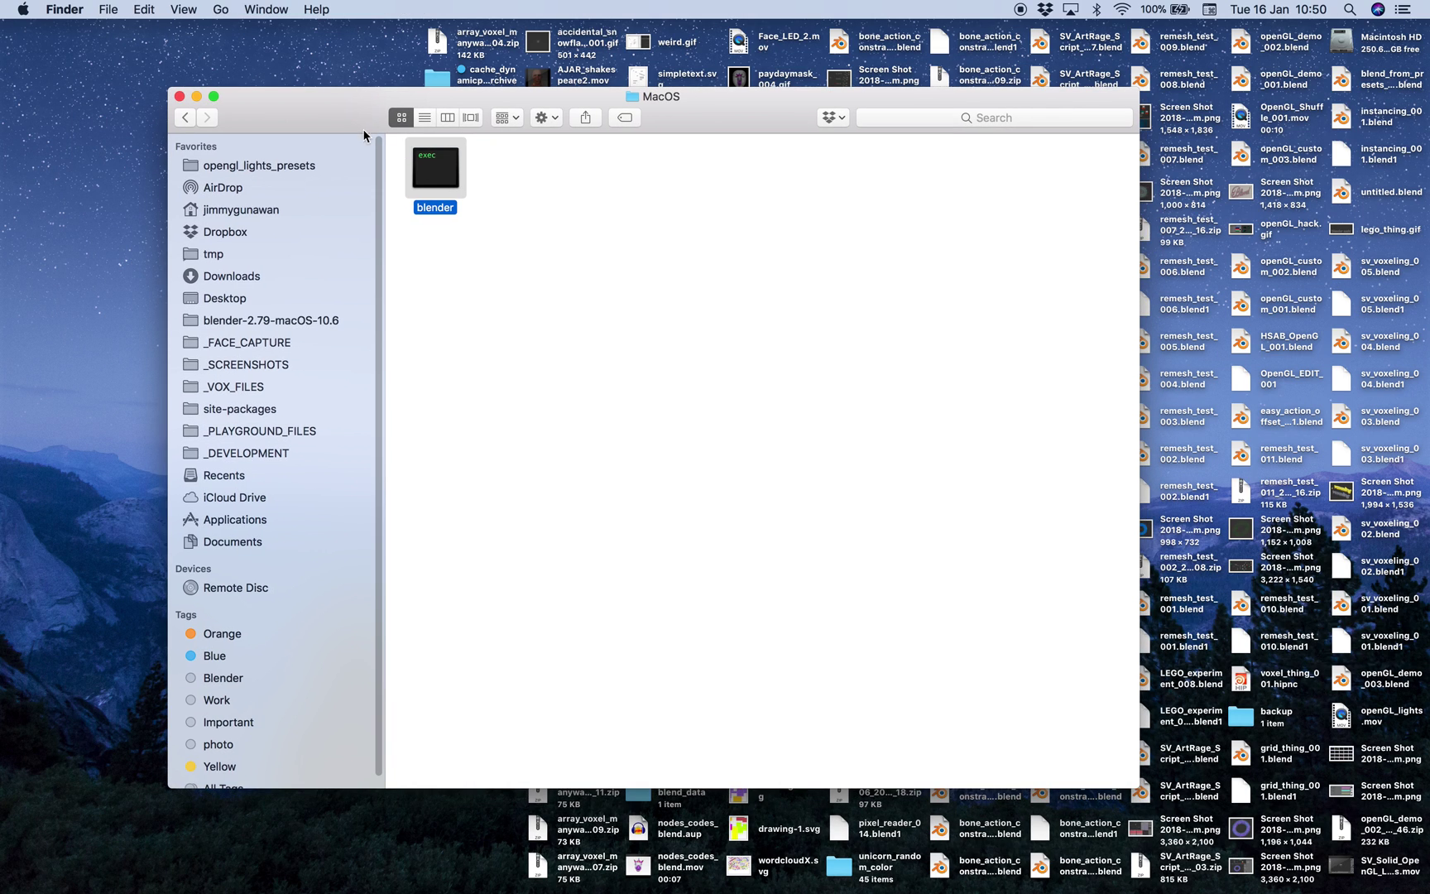
double_click(447, 173)
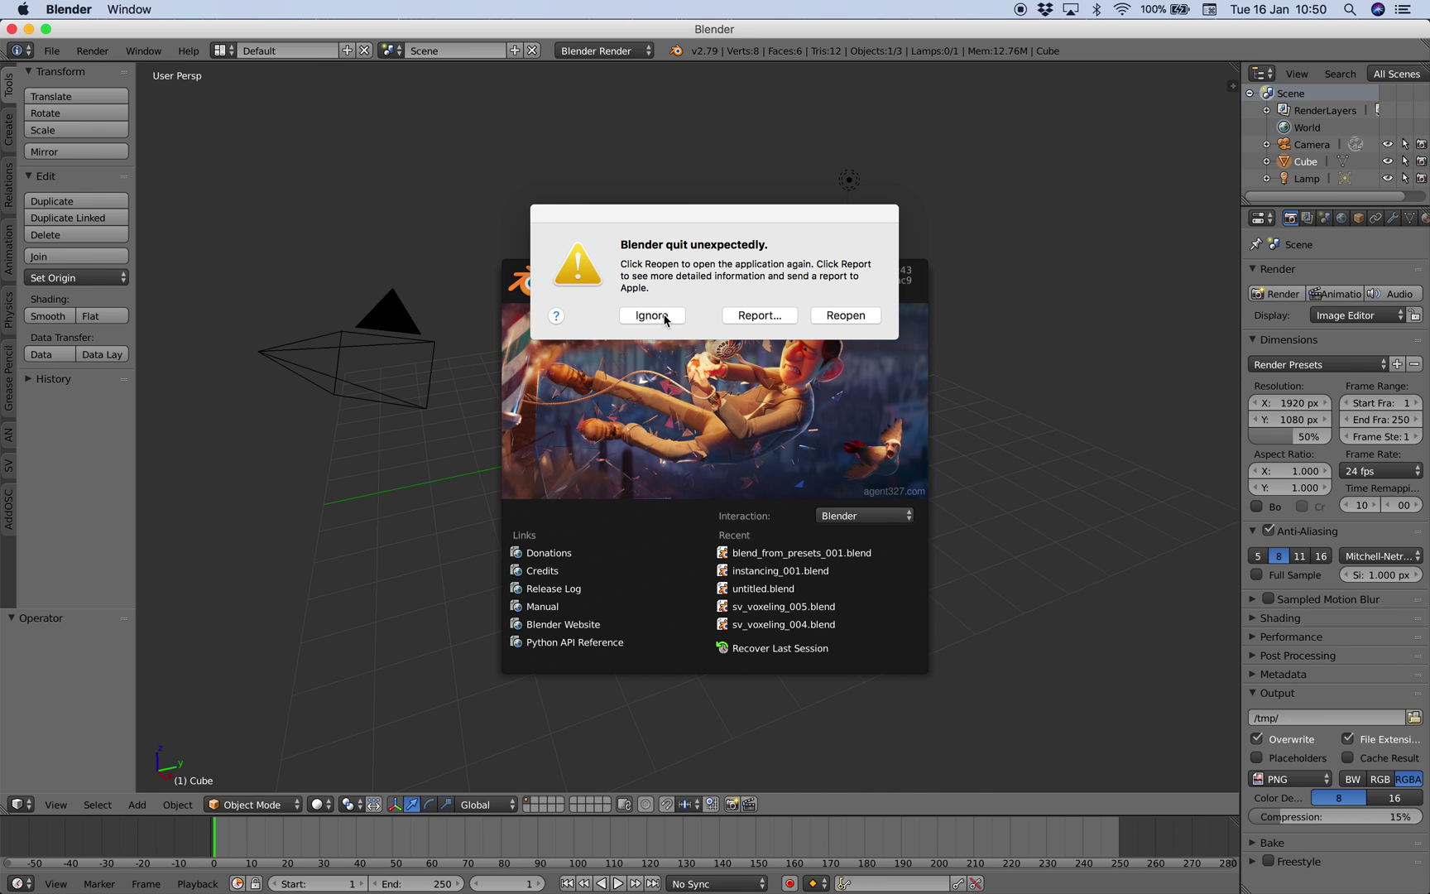
left_click(664, 319)
Step: Change the screen layout to Compositing and add a new Sverchok node tree in the node editor
left_click(230, 55)
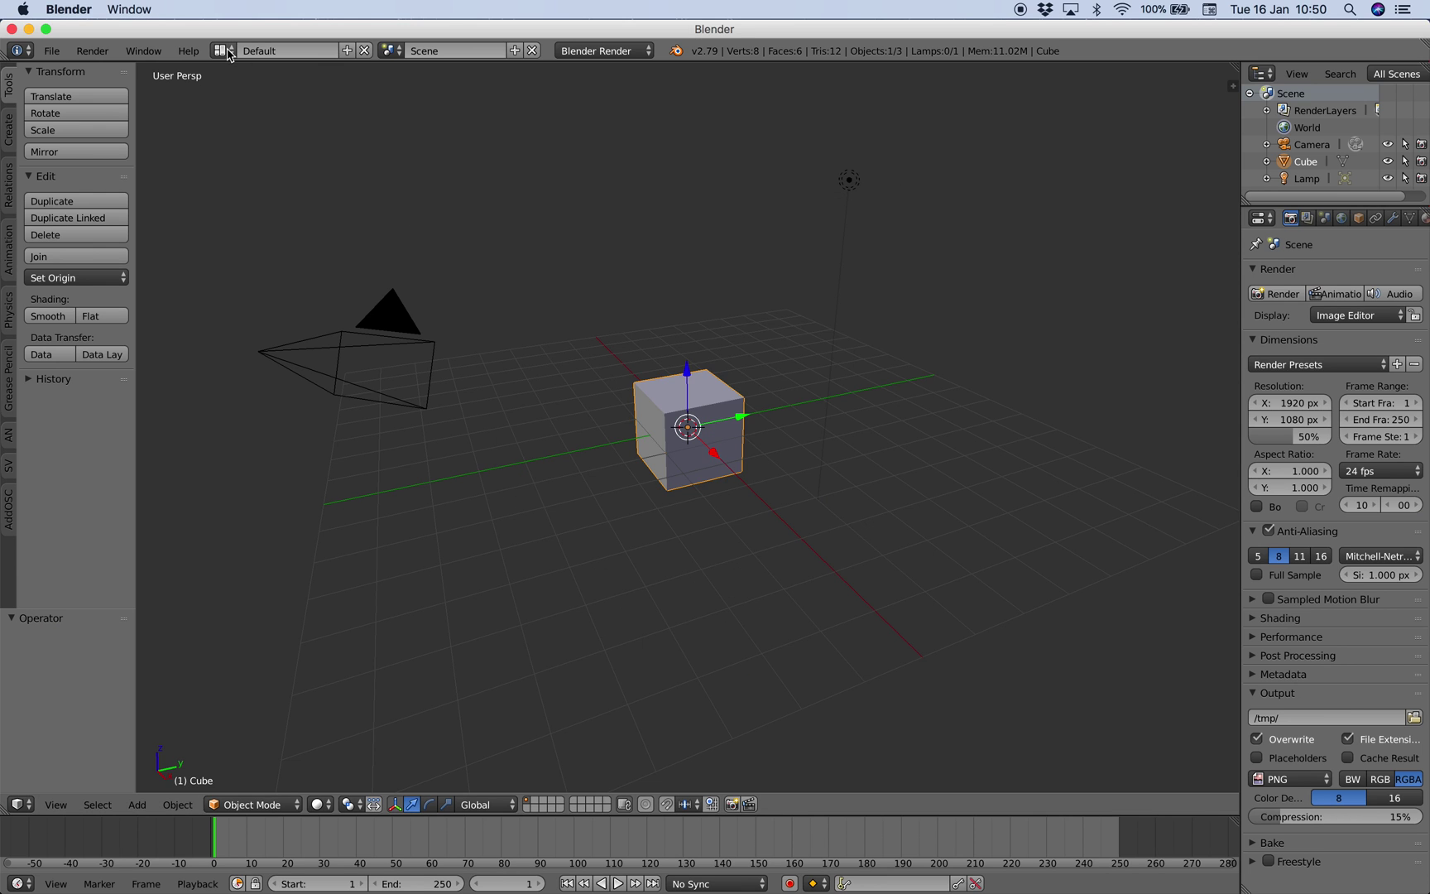
left_click(224, 51)
left_click(223, 51)
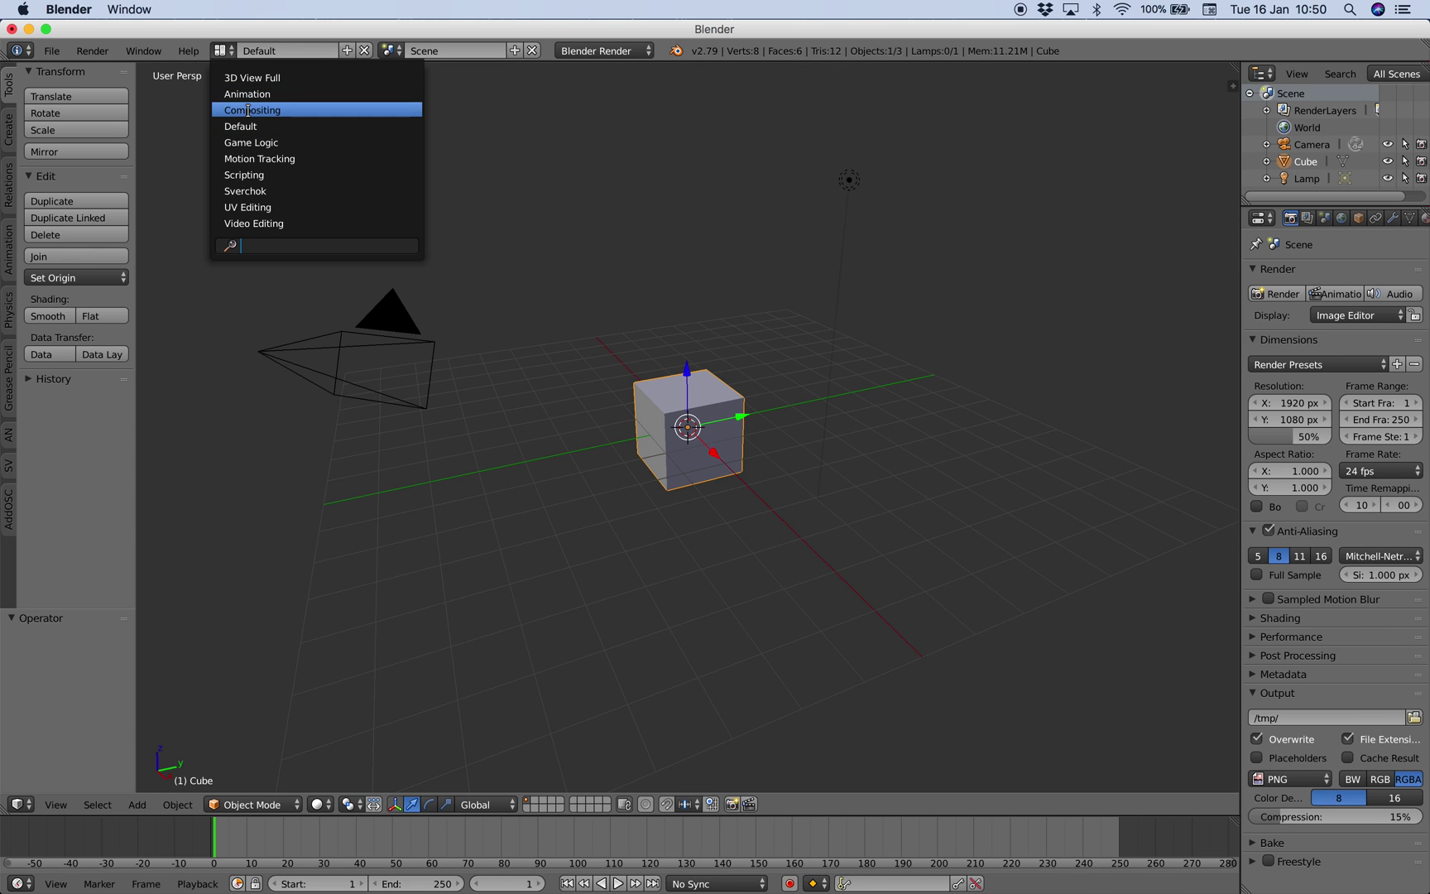
left_click(258, 114)
left_click(206, 540)
left_click(331, 541)
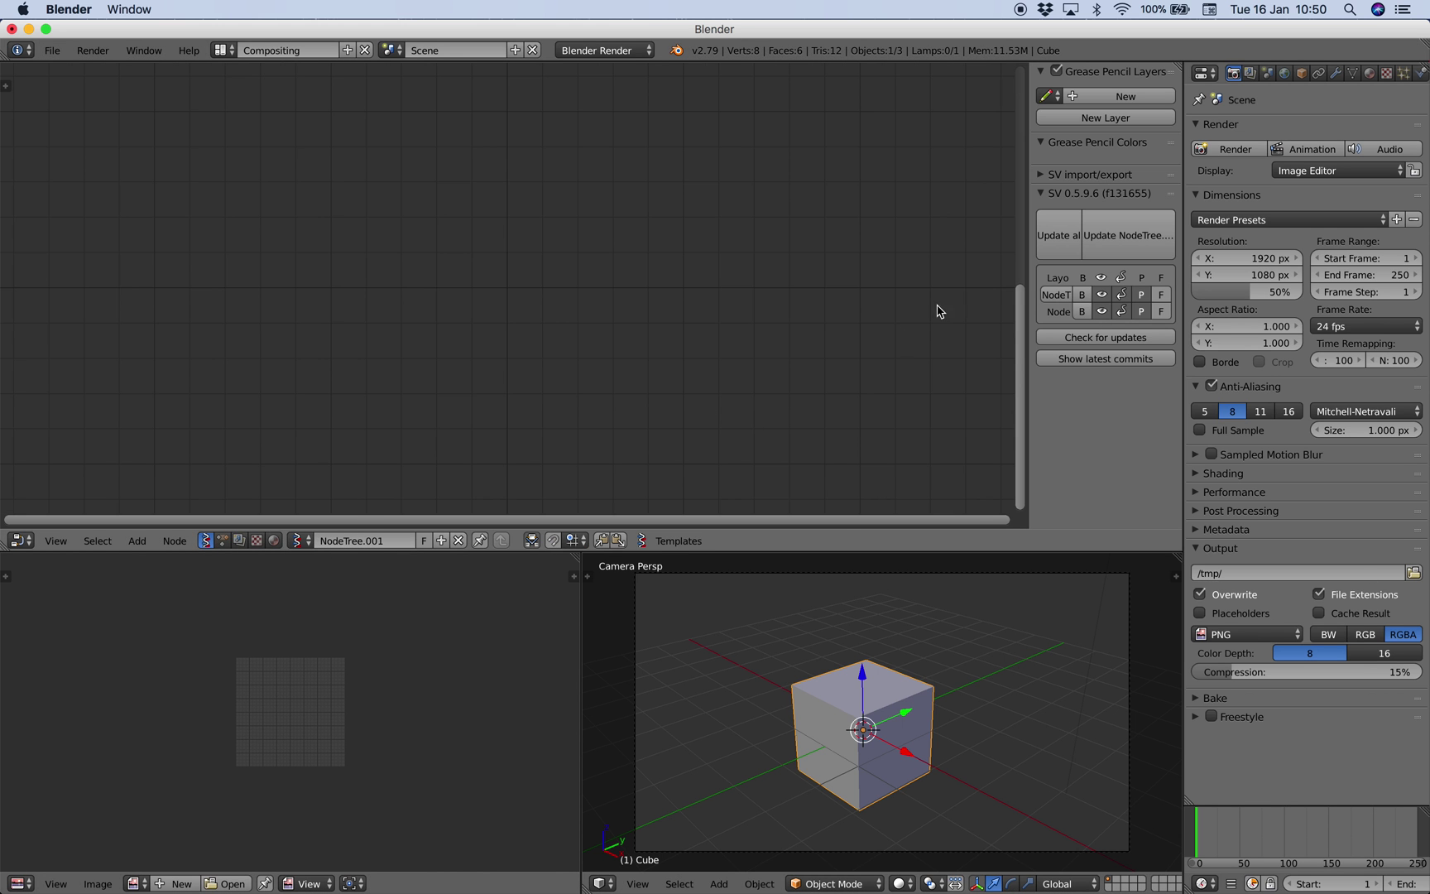
Step: Import the node tree into the node editor from gist ID 09ad57770a4ddb8ee56ed16efb5b0667 and look over the whole tree
left_click(1058, 175)
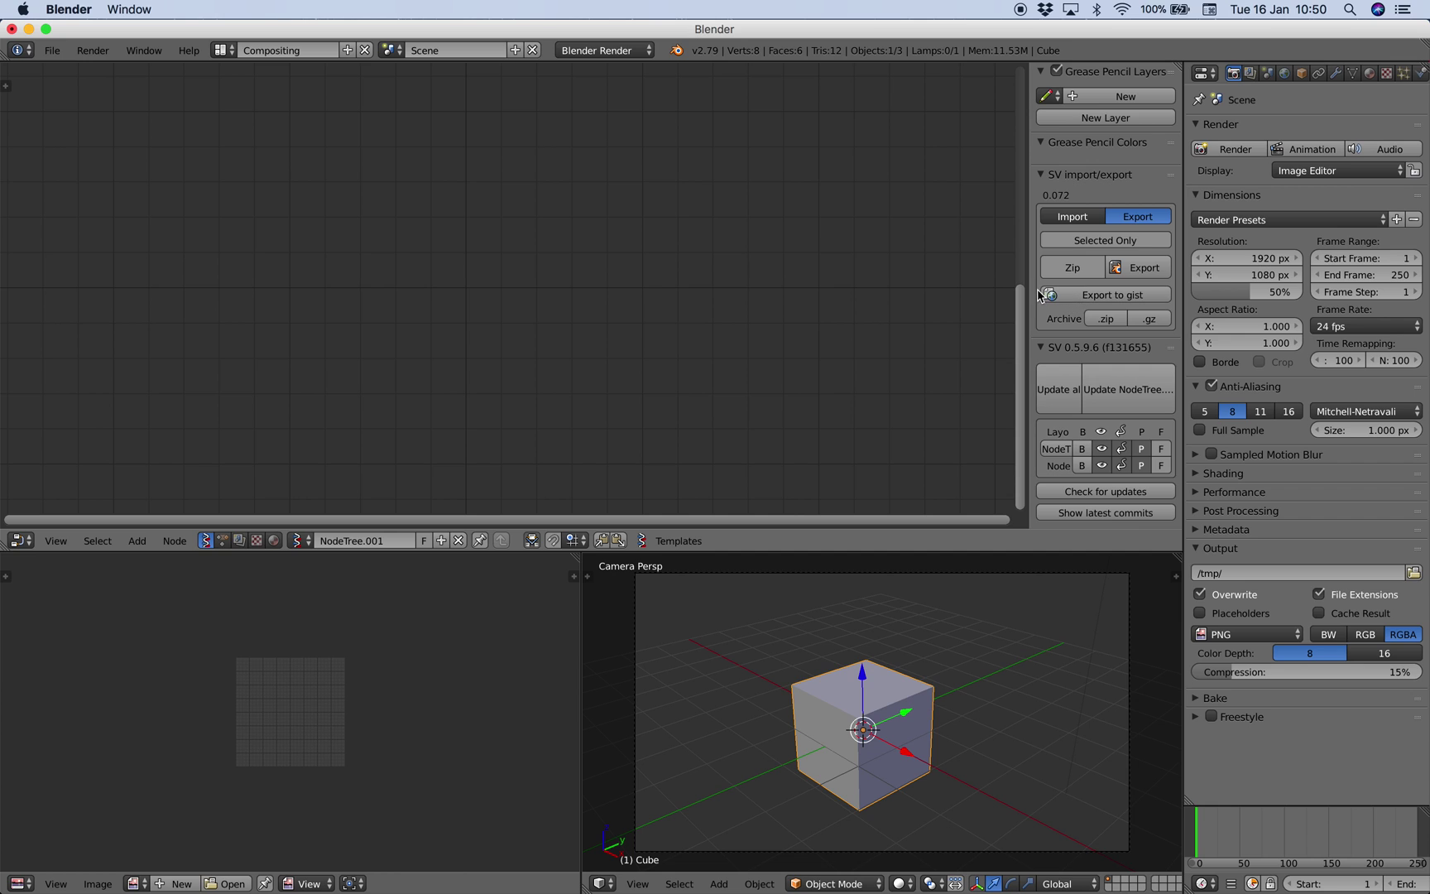
left_click_drag(1031, 288, 964, 288)
left_click(1021, 216)
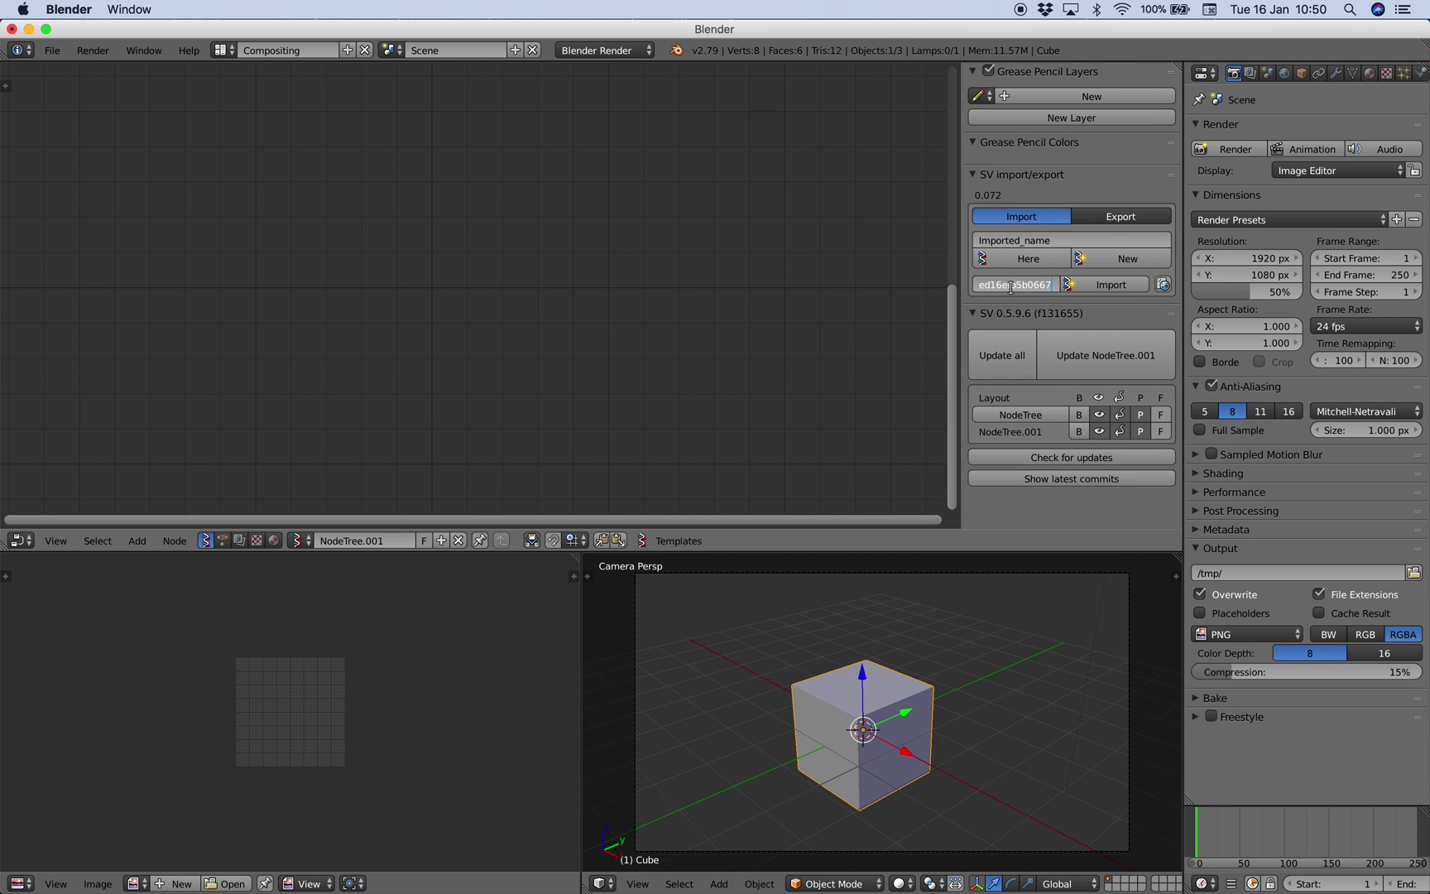
key("ctrl+v")
key("Return")
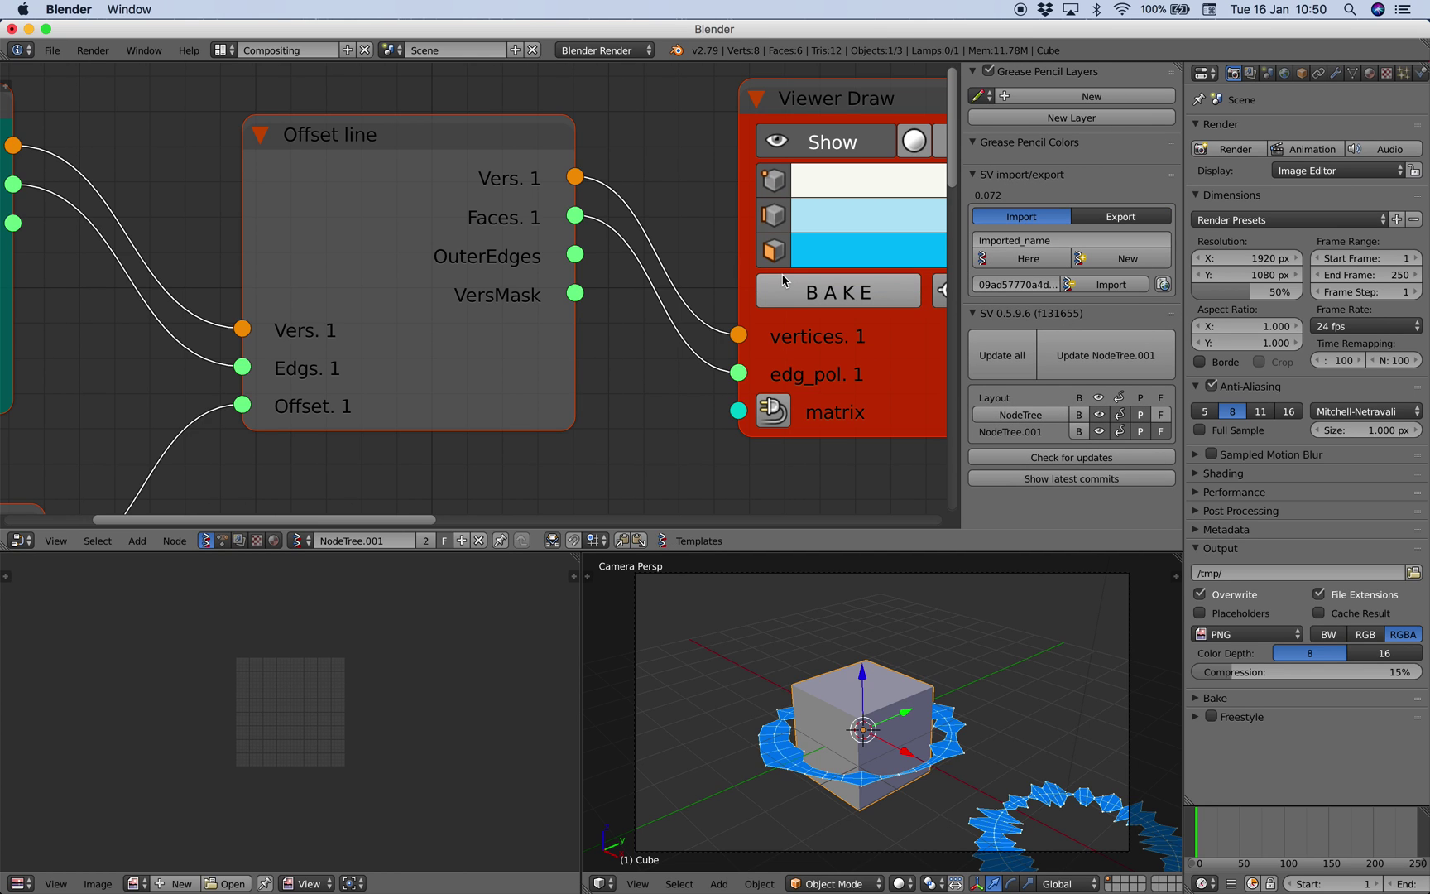
scroll(607, 303, "down", 5)
scroll(518, 328, "down", 6)
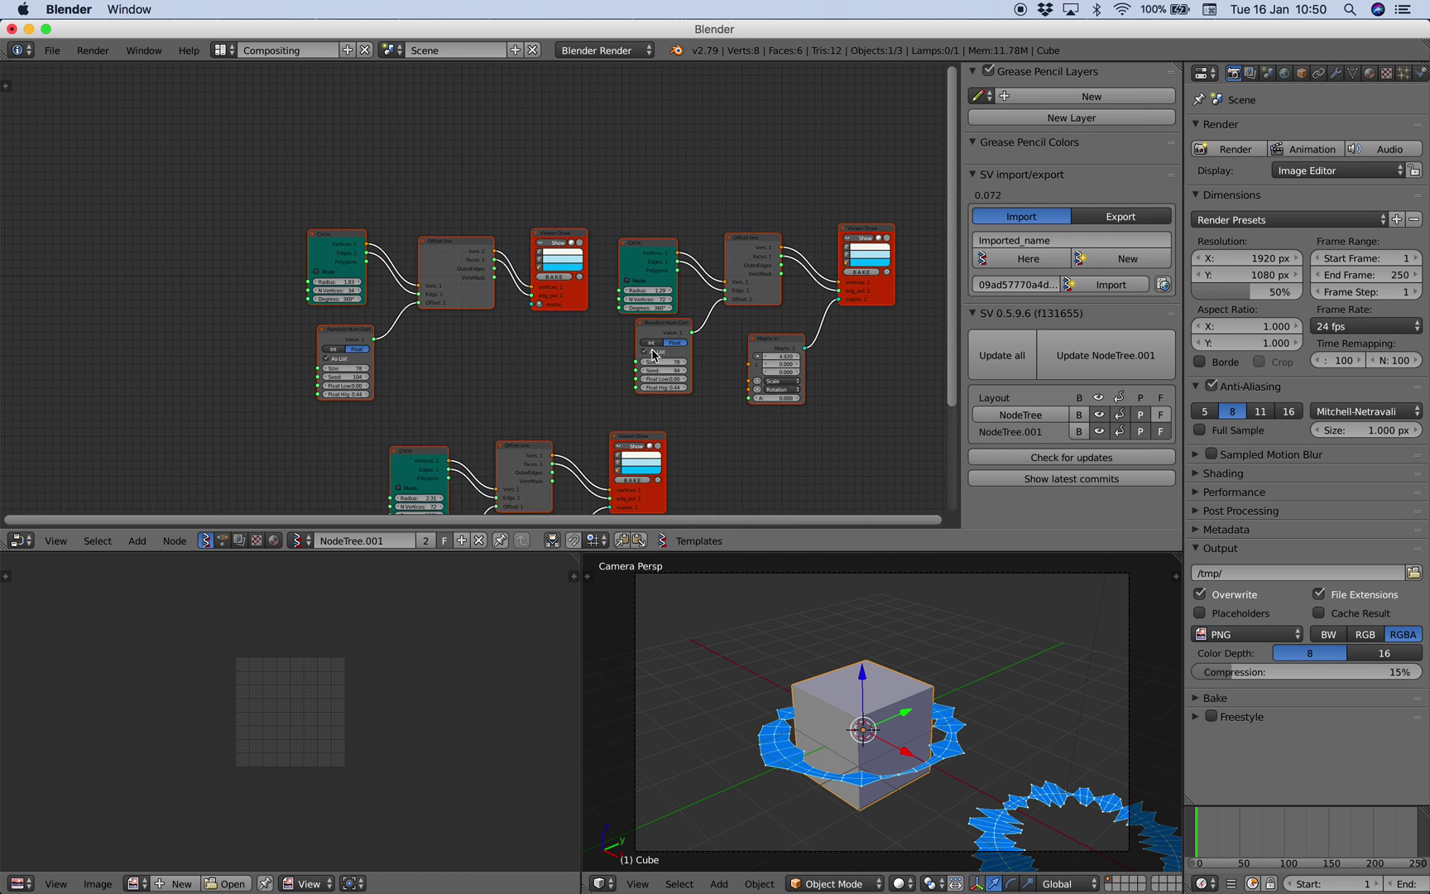
middle_click_drag(539, 354, 432, 300)
Step: Delete all default scene objects and extend the 3D view over the neighbouring image editor area
key("KP_0")
key("a")
key("a")
key("x")
left_click(904, 763)
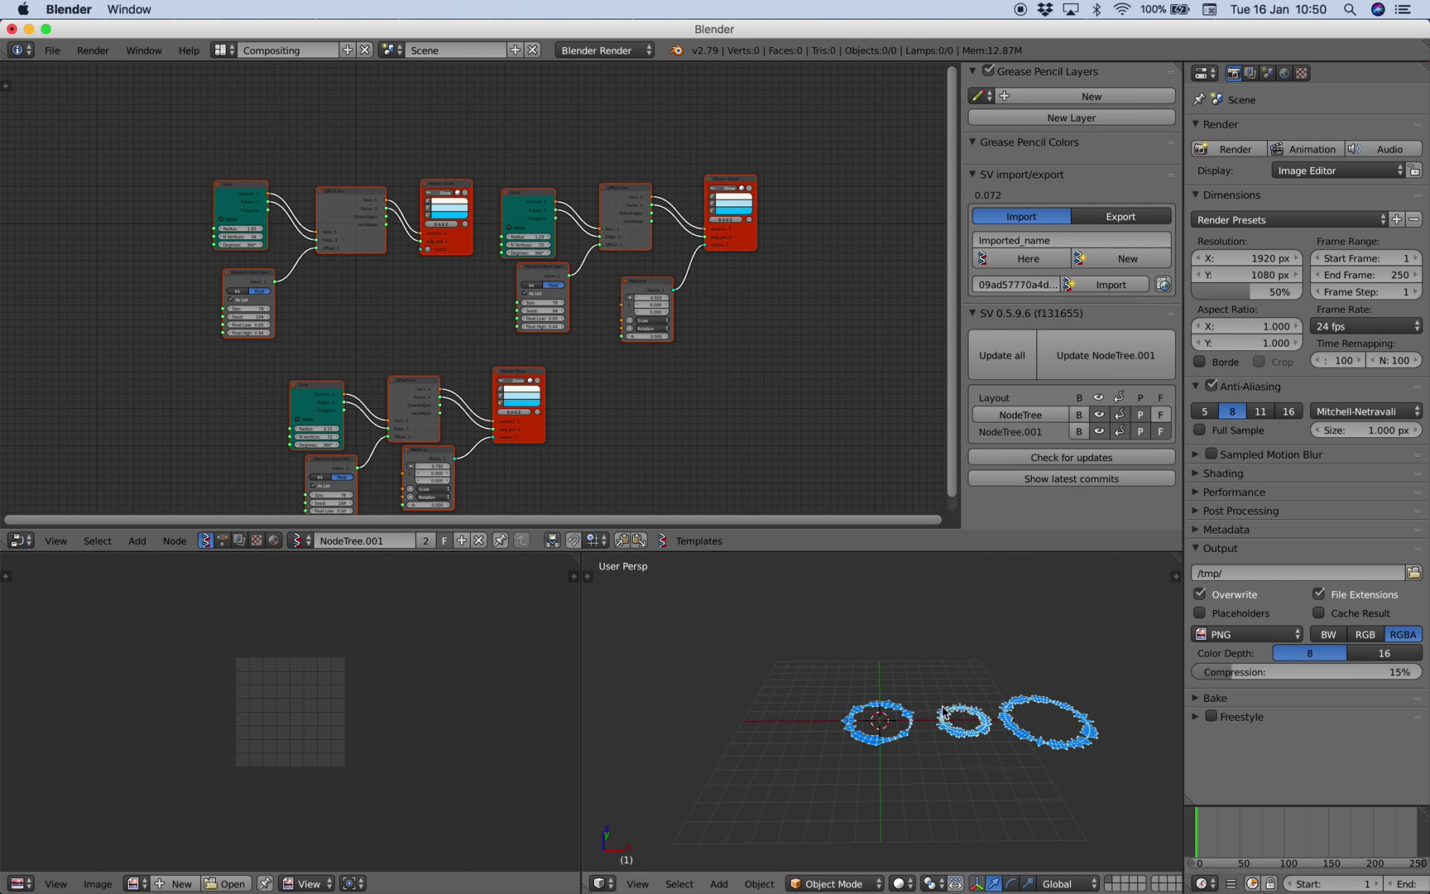
scroll(937, 717, "up", 2)
middle_click_drag(937, 717, 793, 720, "shift")
left_click_drag(577, 557, 476, 561)
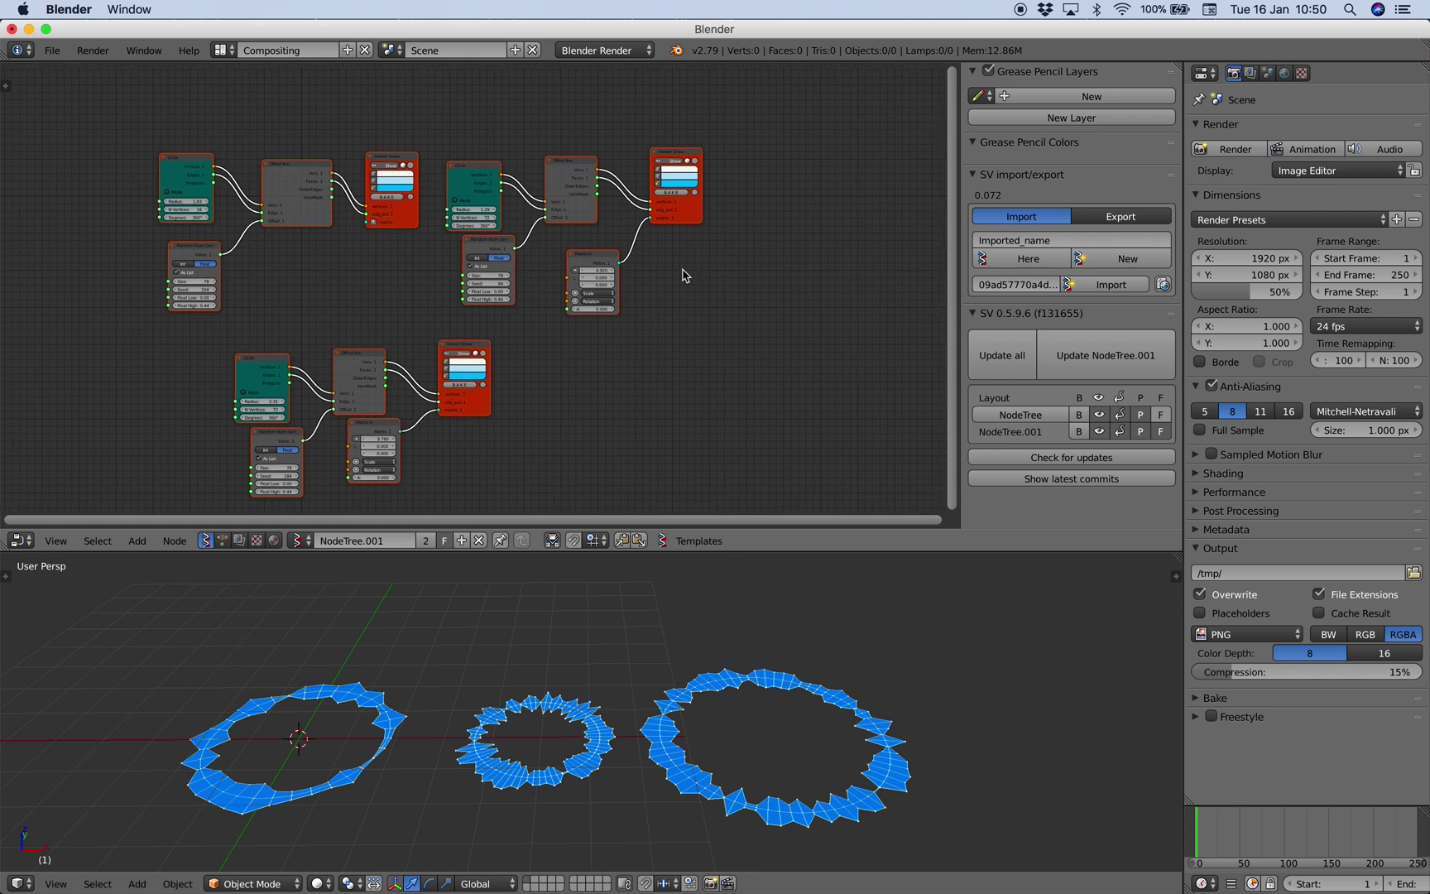
Step: Compare the gist ID entered in the widened node editor sidebar with the gist URL in Safari, then return to Blender and hide the sidebar
left_click_drag(961, 259, 828, 259)
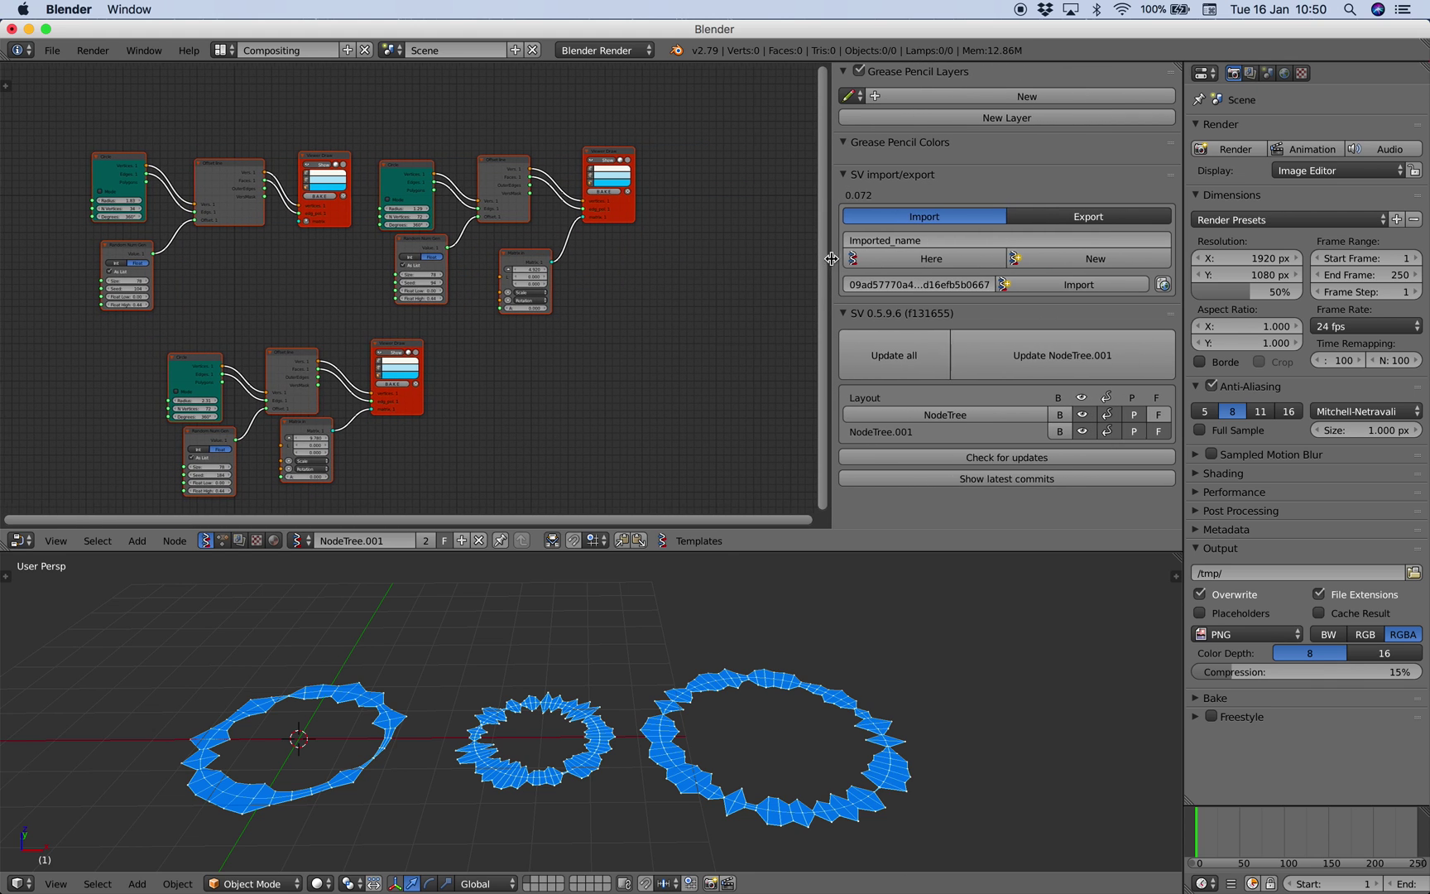
key("ctrl+Right")
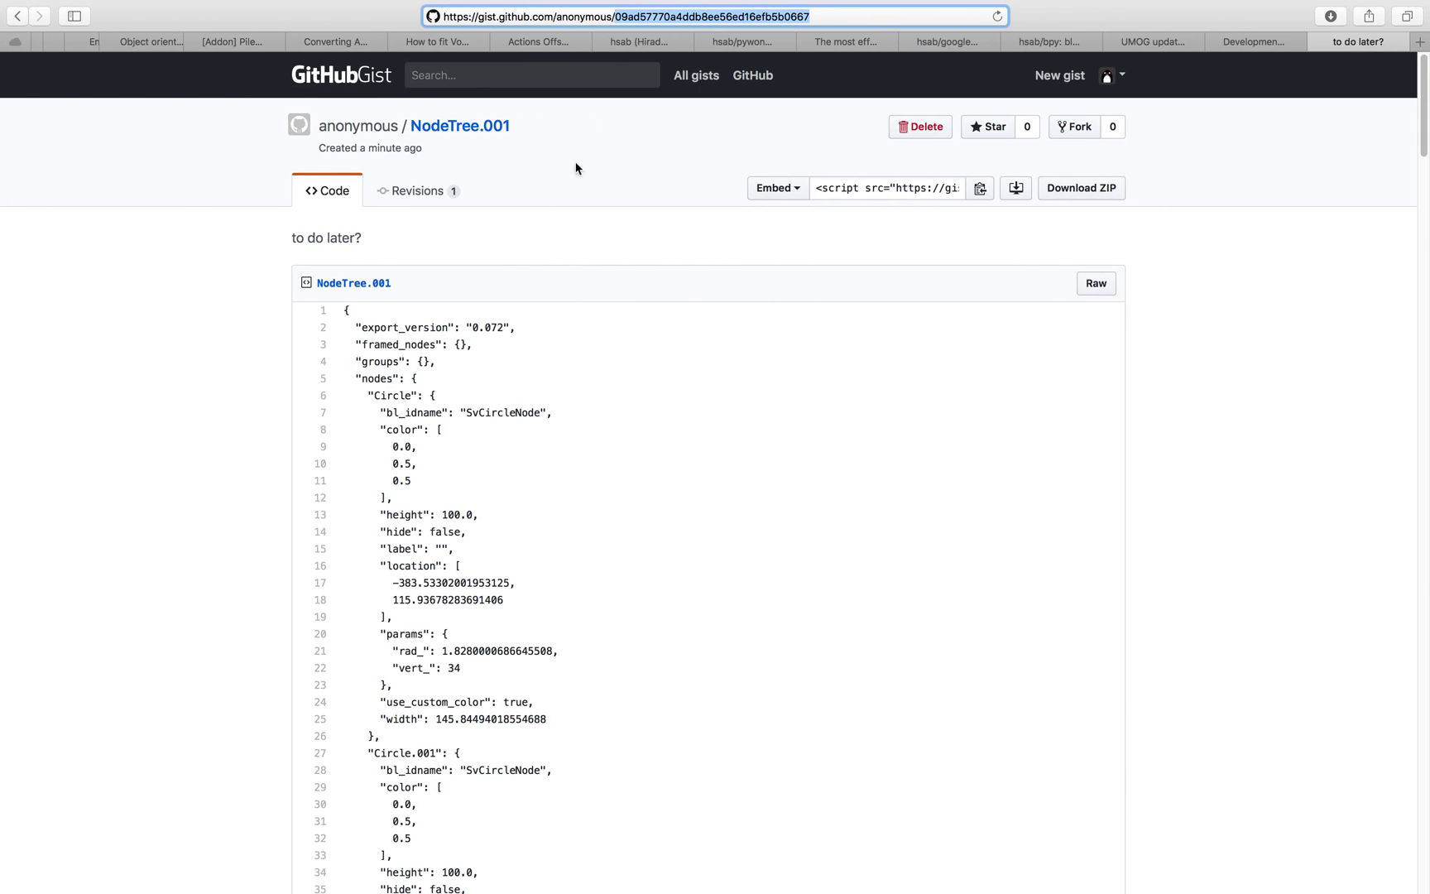
key("ctrl+Left")
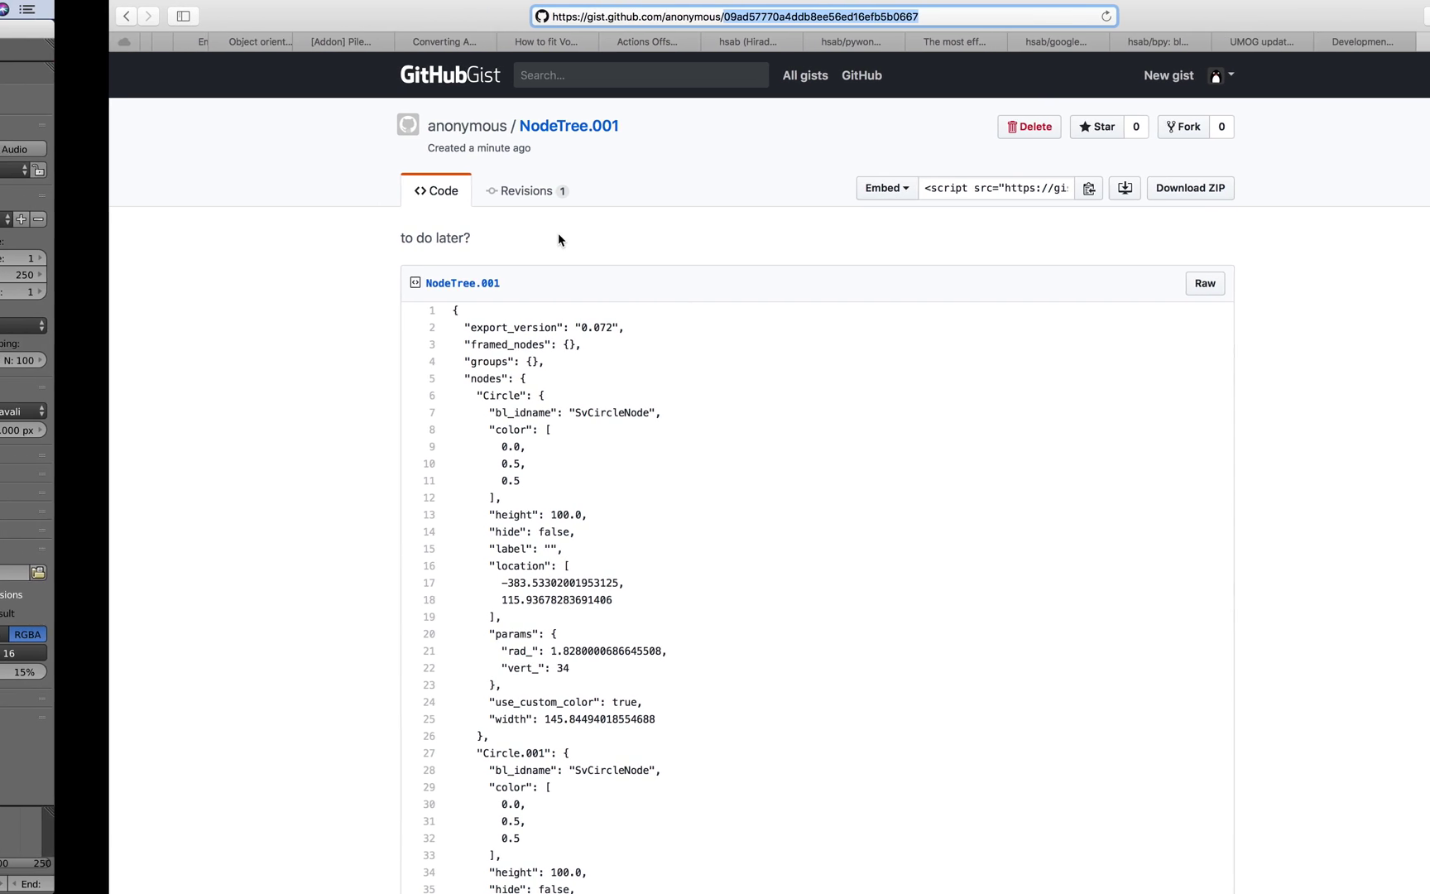
key("ctrl+Right")
key("ctrl+Right")
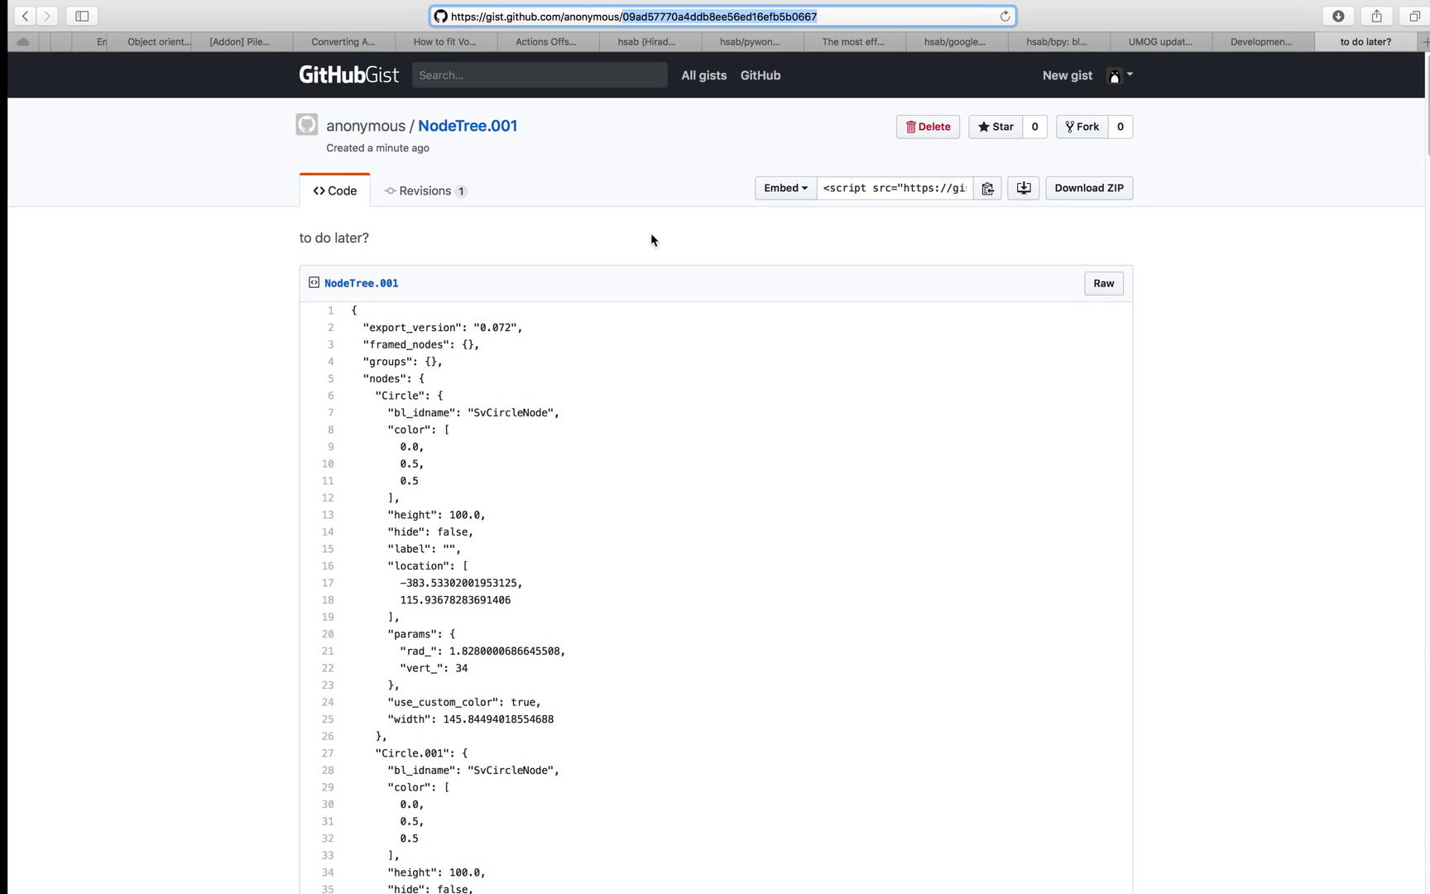
key("ctrl+Left")
left_click(533, 238)
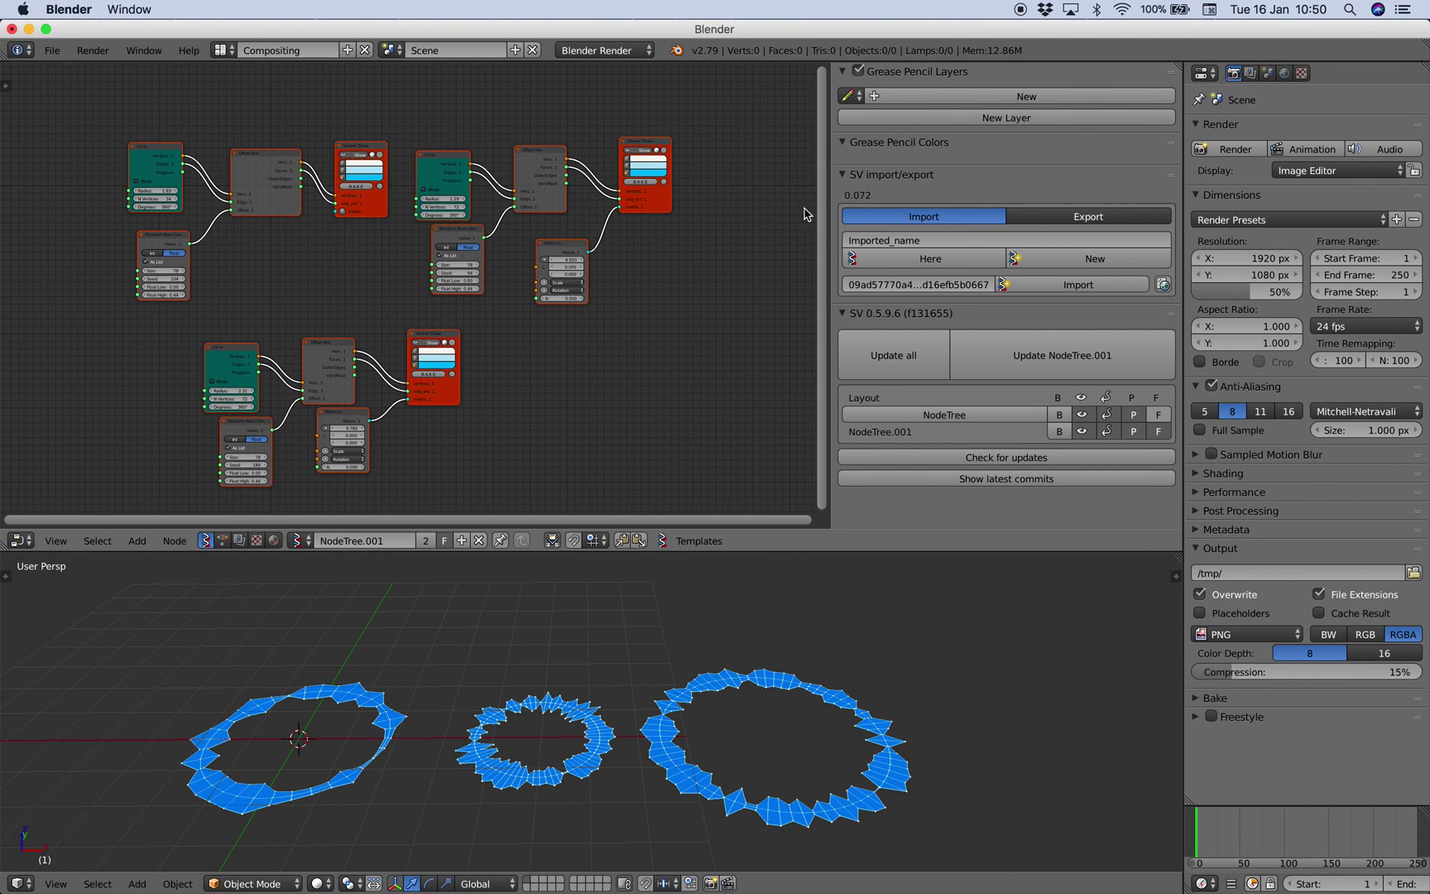
key("n")
Step: Start a new Blender file with the Compositing layout and set the node editor to the Sverchok tree type
left_click(51, 50)
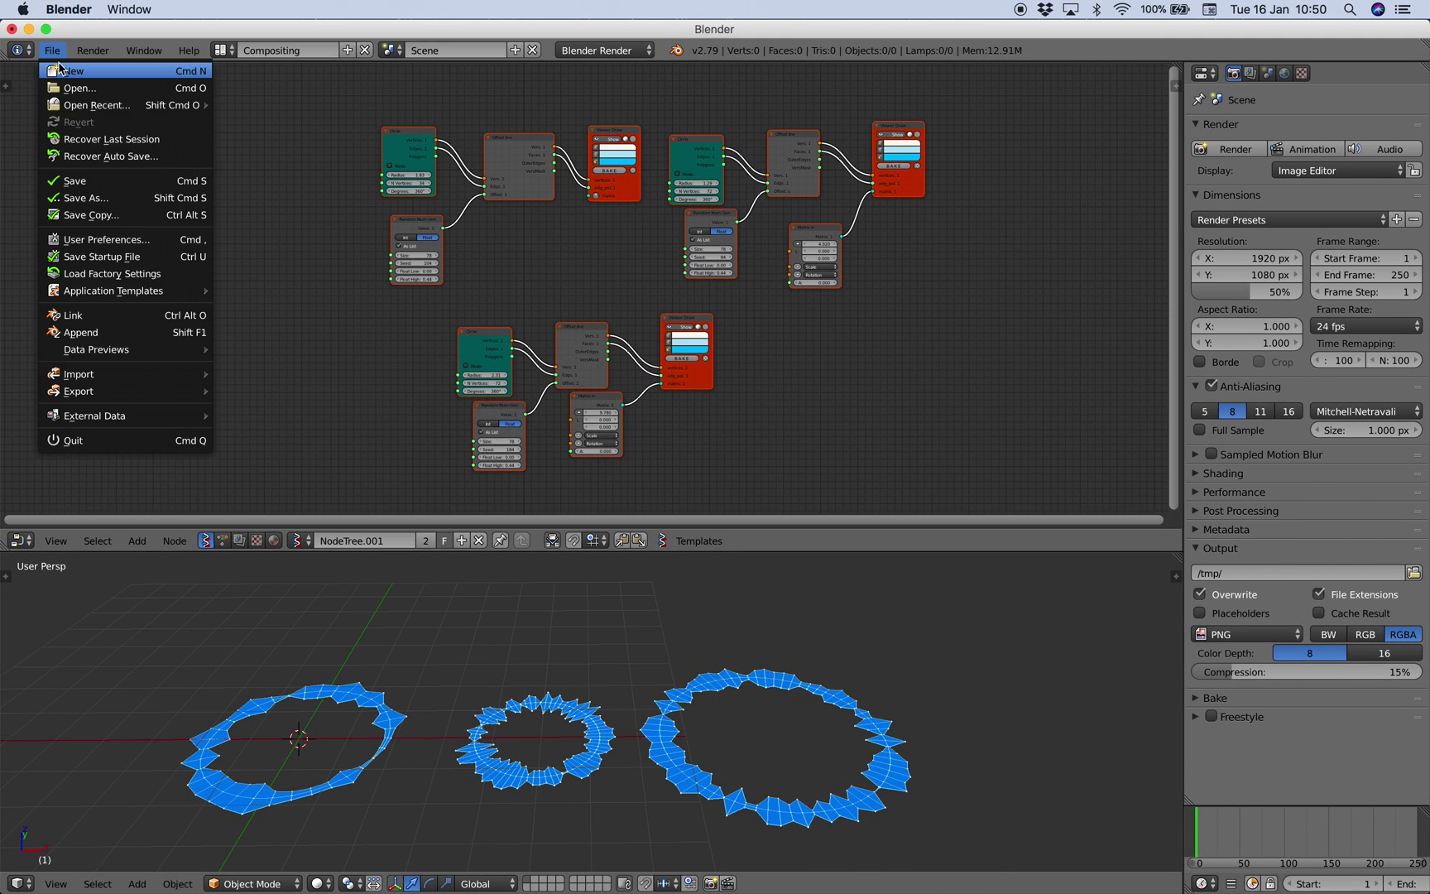
left_click(62, 64)
key("Return")
left_click(224, 50)
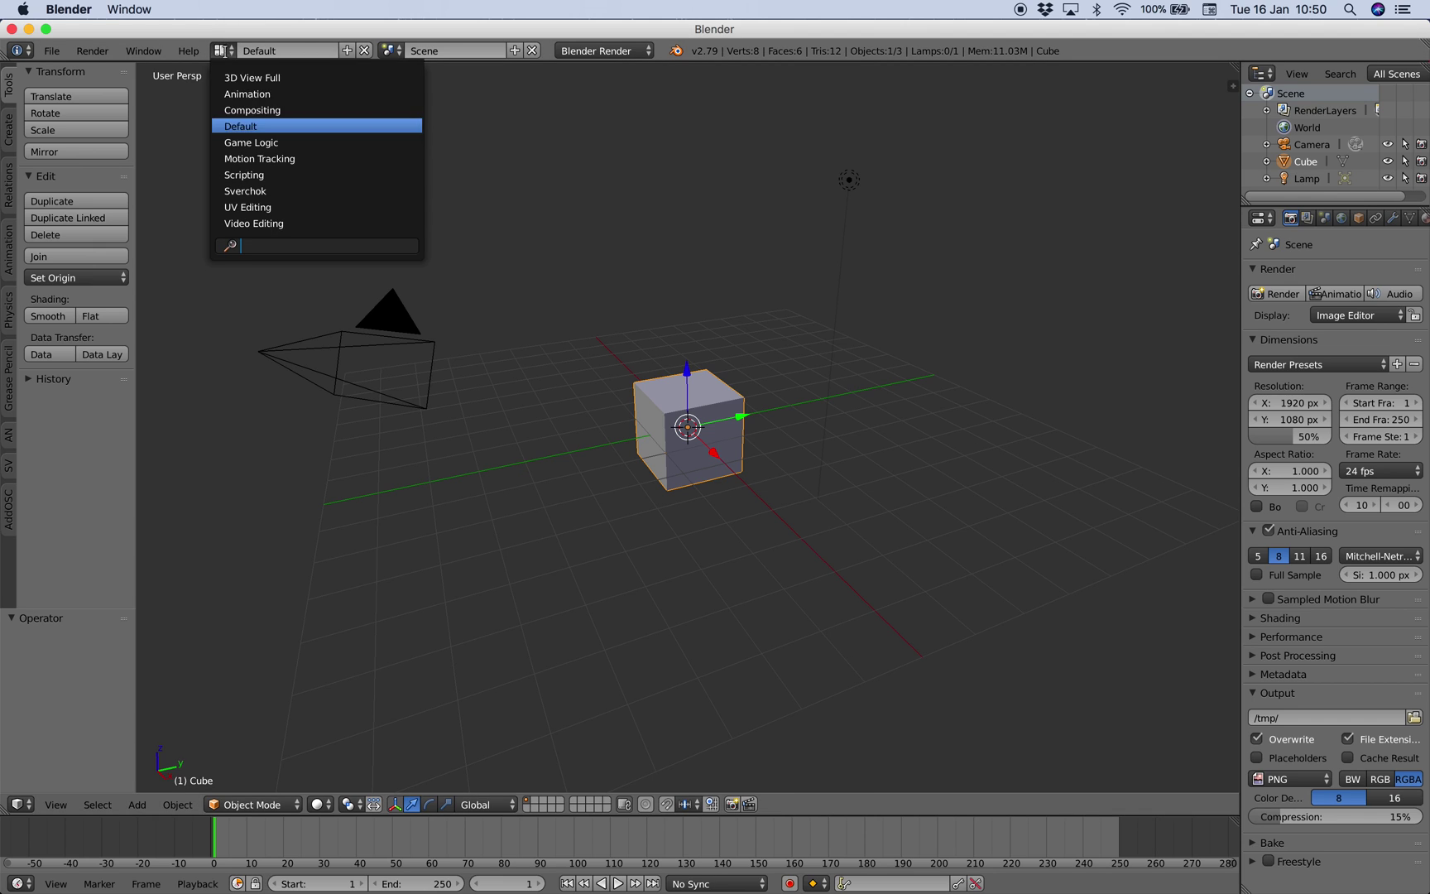
left_click(244, 110)
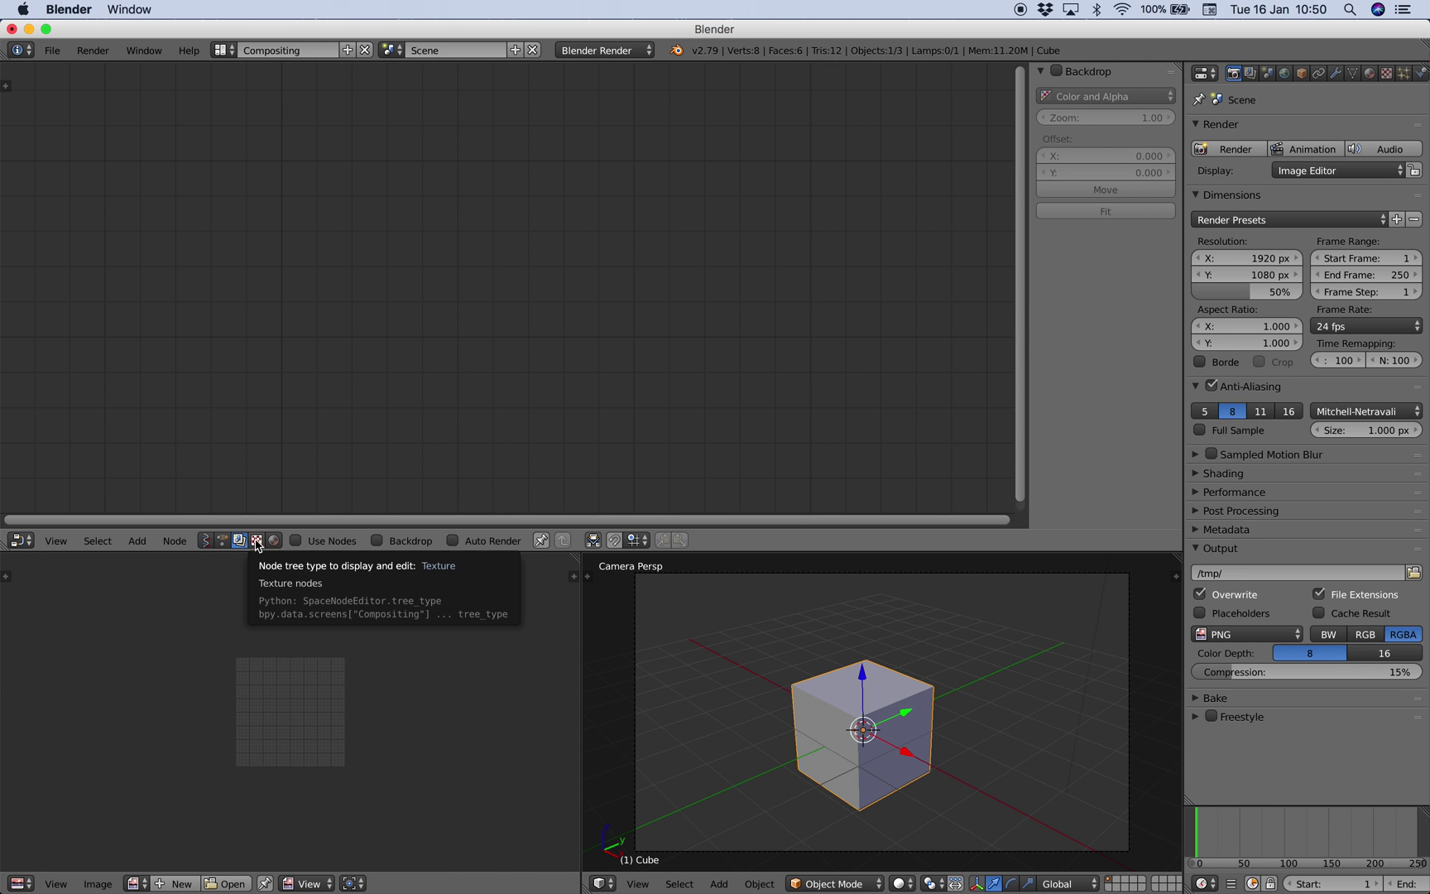
left_click(208, 541)
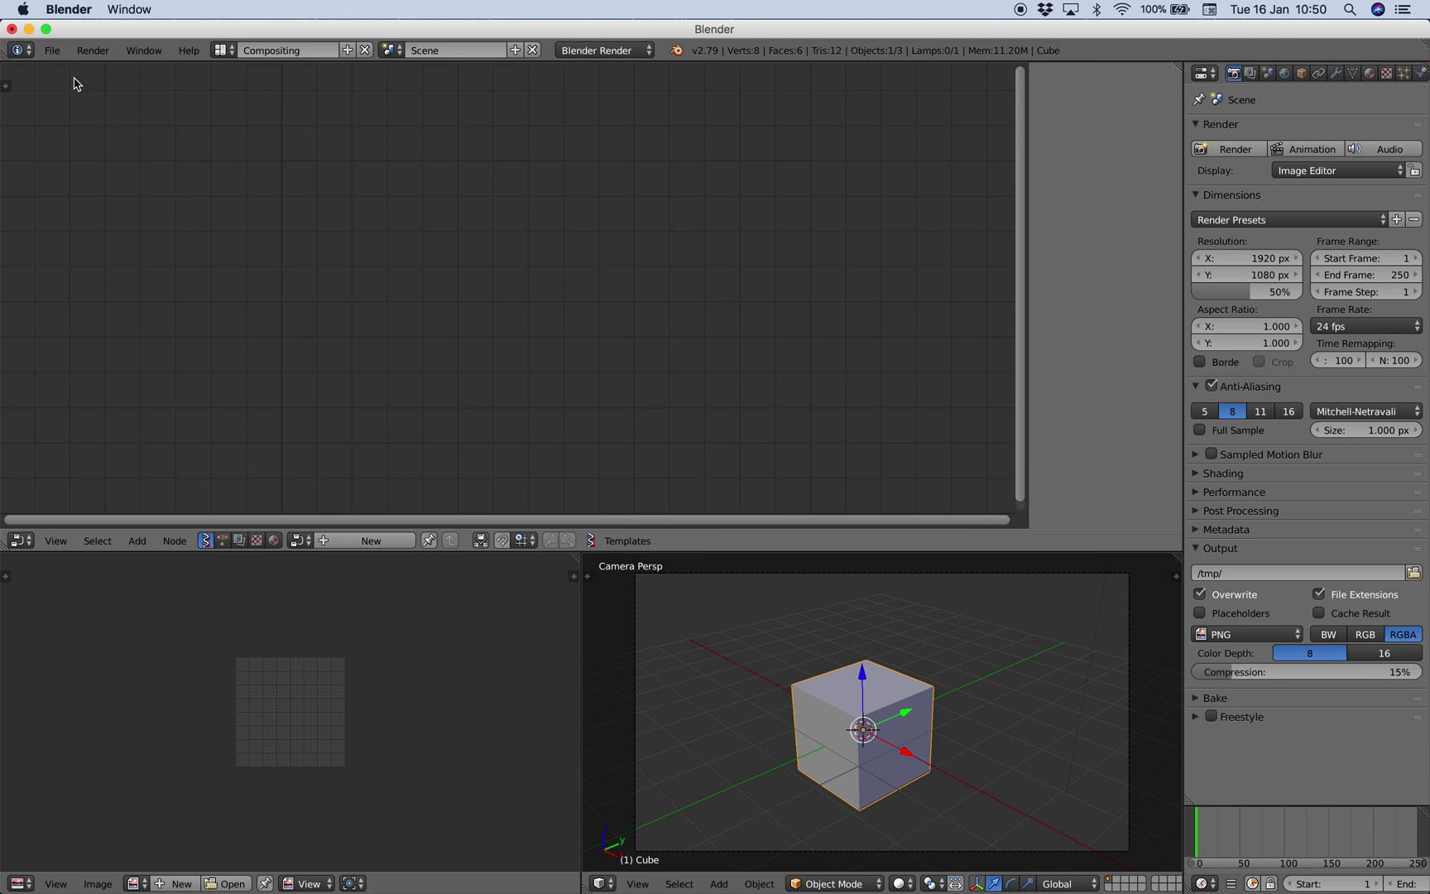
Step: Append the node tree NodeTree.001 from blend_from_presets_001.blend in the Desktop folder
left_click(52, 50)
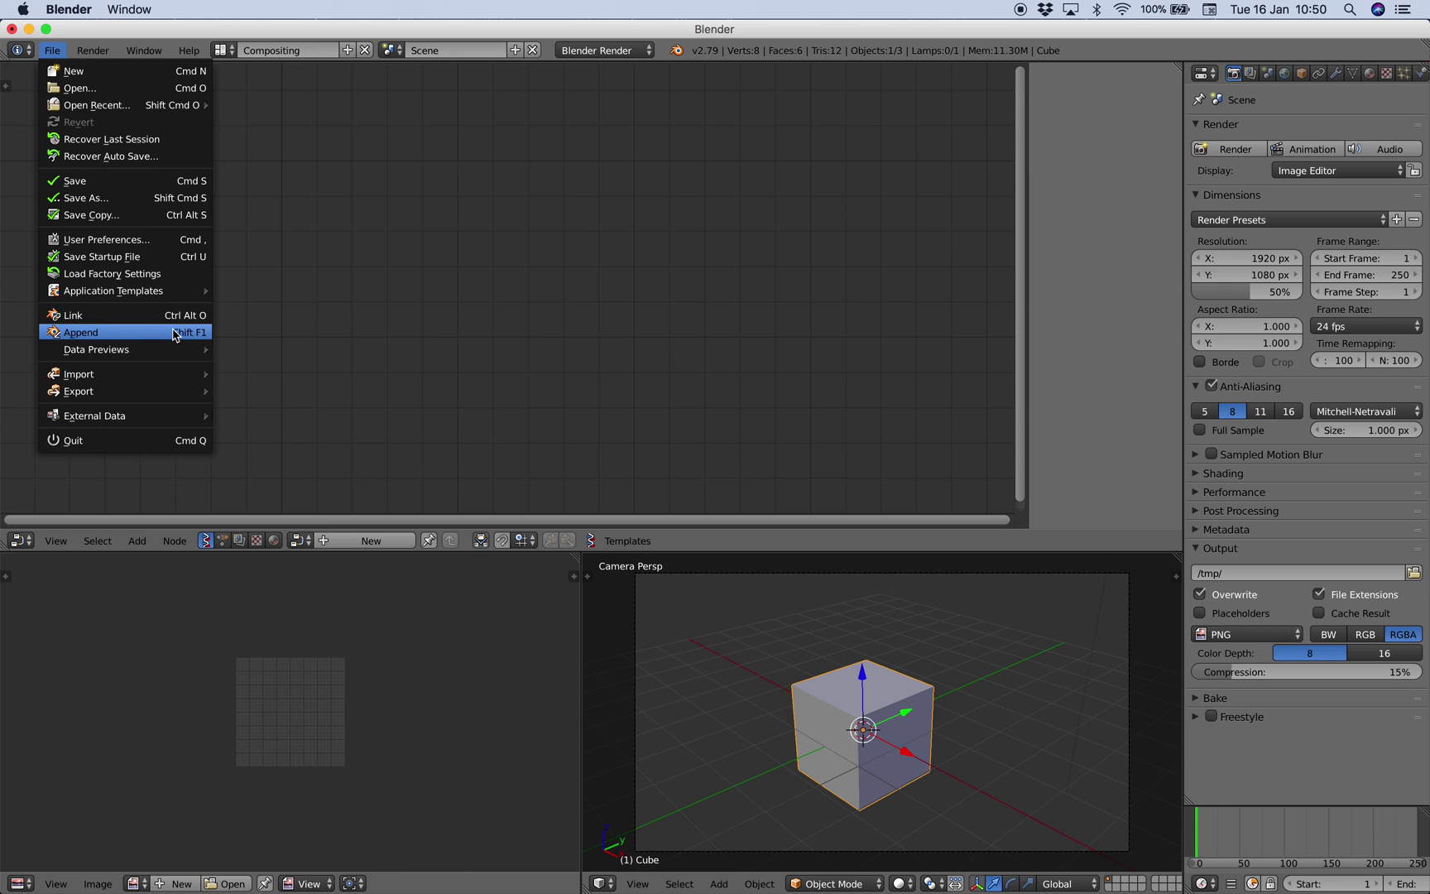
left_click(51, 49)
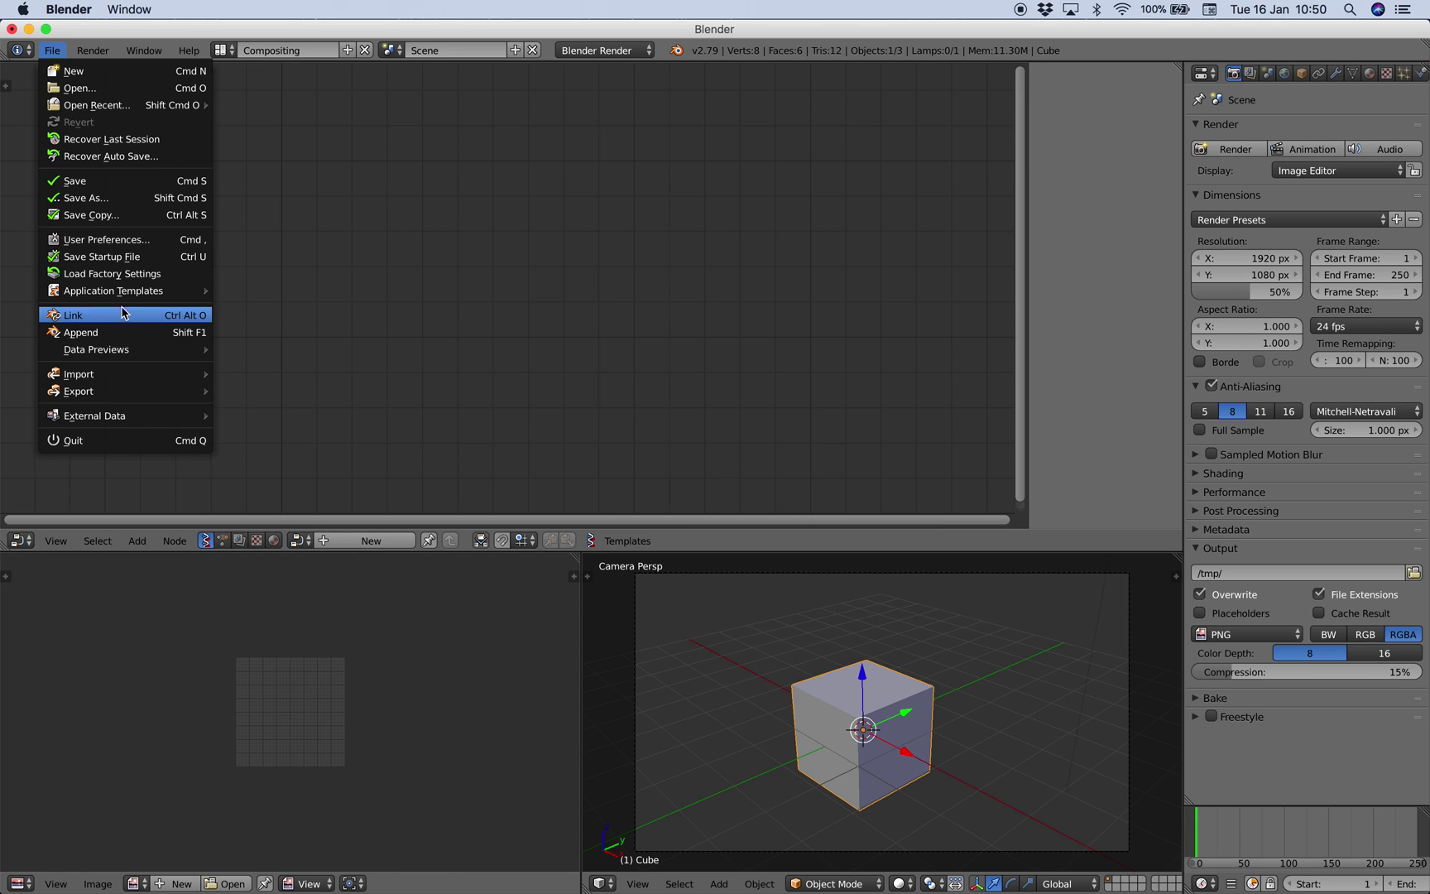
left_click(117, 334)
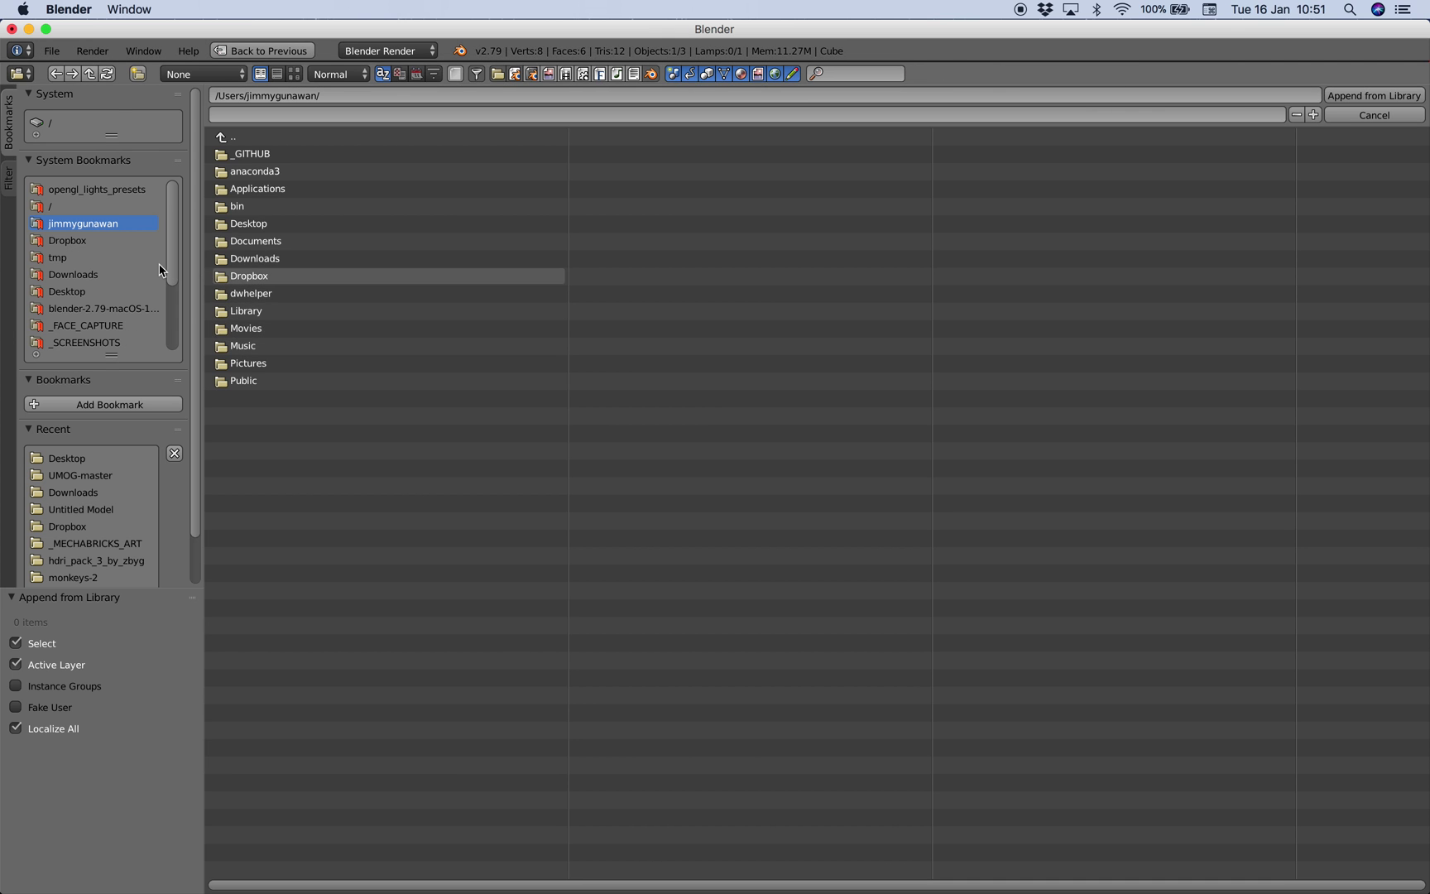
left_click(116, 290)
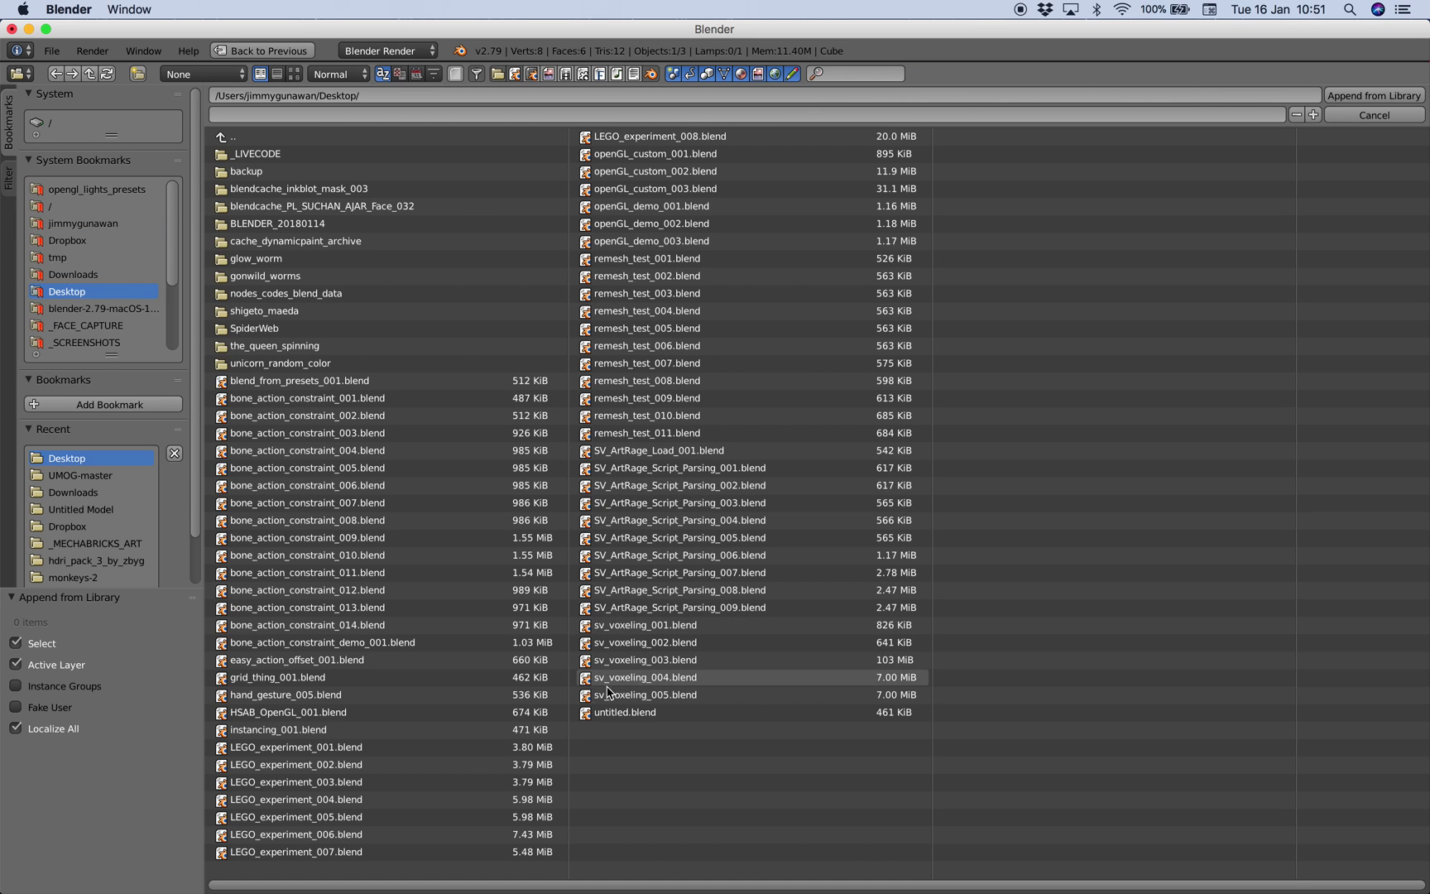
left_click(325, 380)
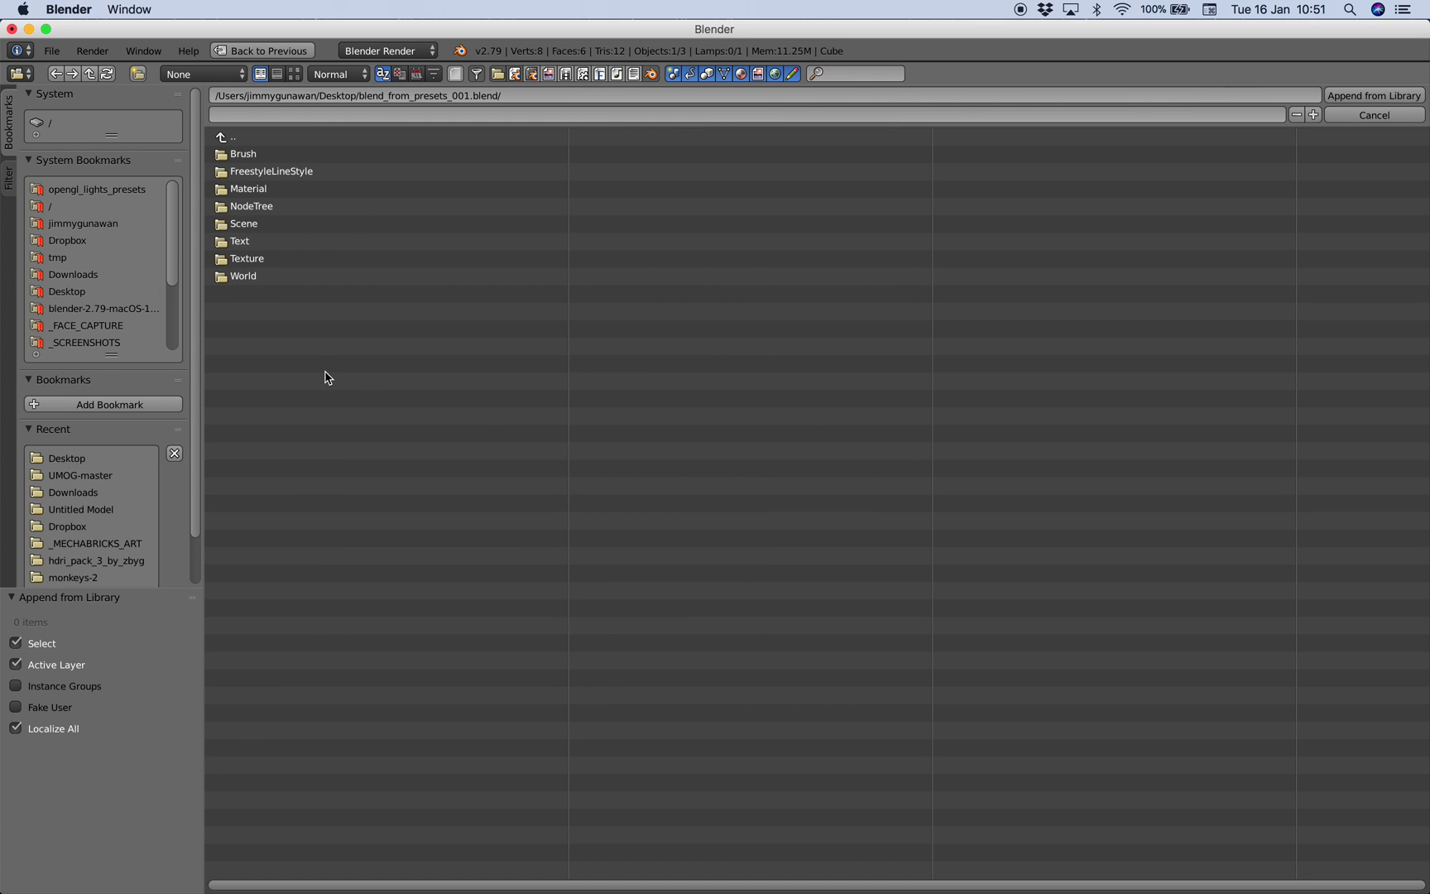
left_click(278, 207)
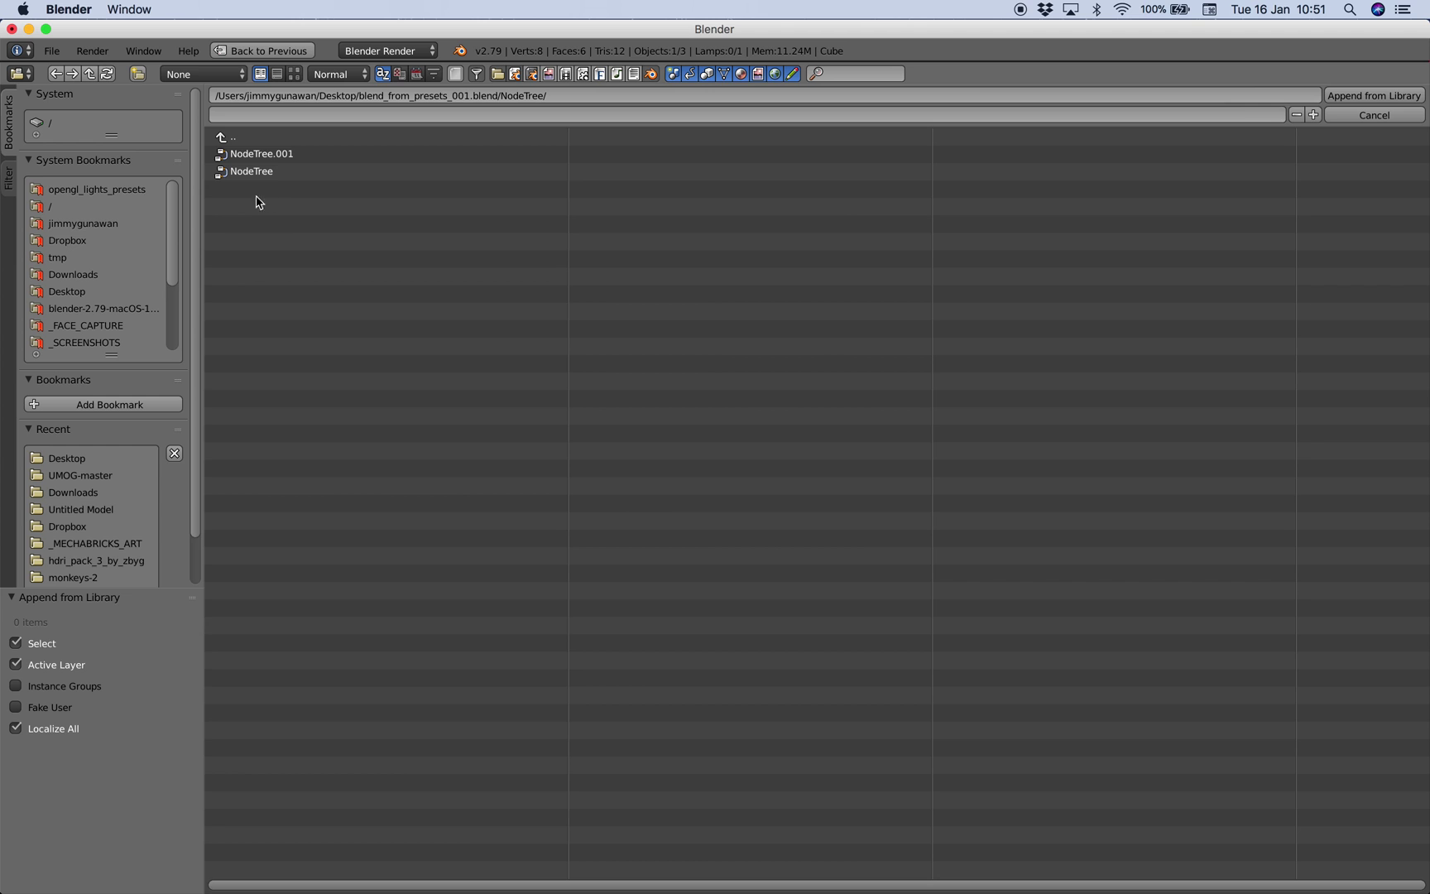
double_click(257, 154)
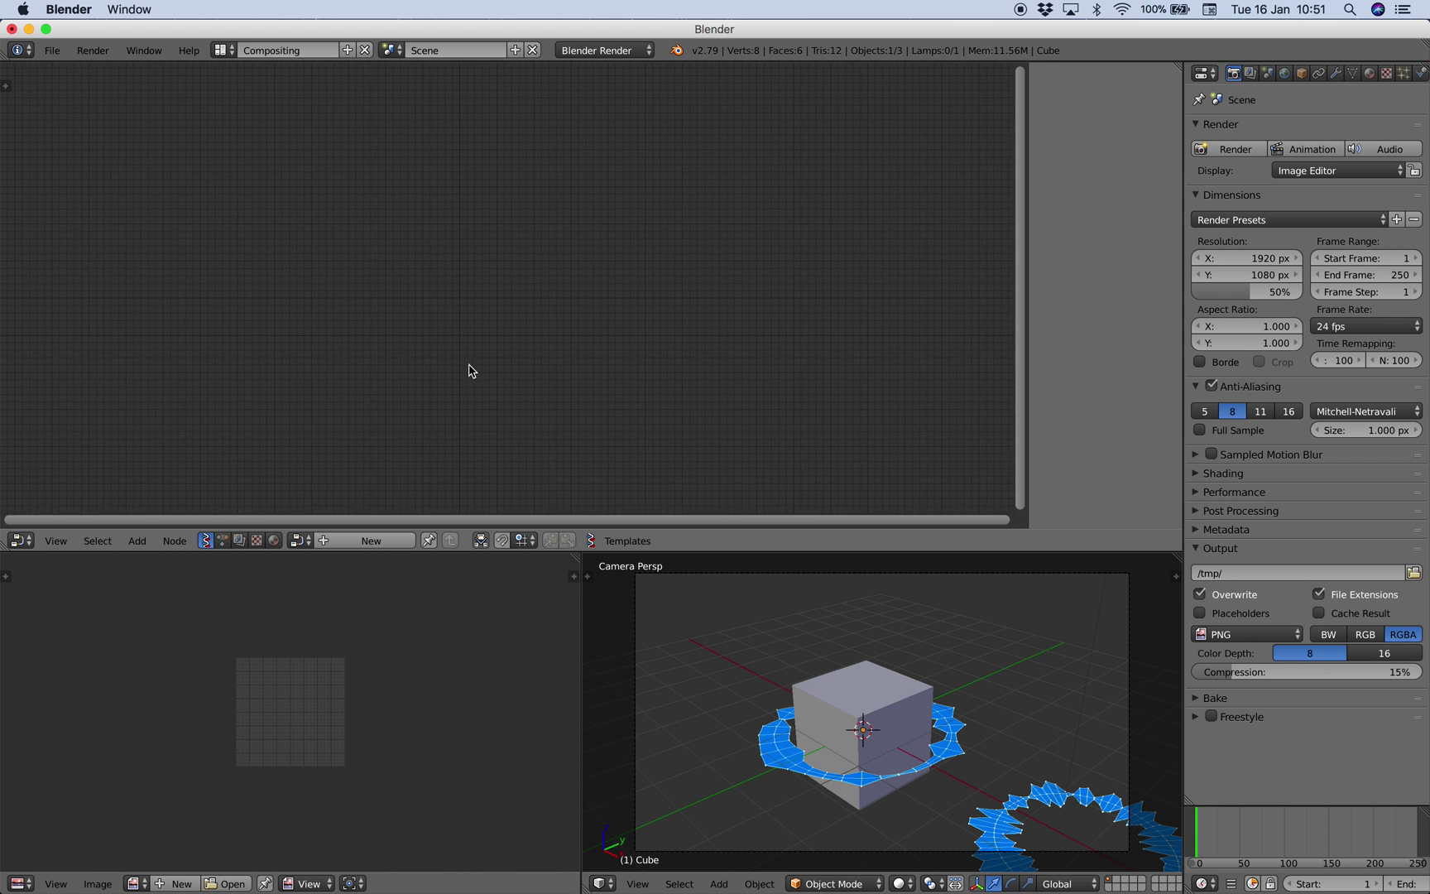
Step: Display the appended NodeTree.001 in the node editor and look over its nodes
left_click(300, 541)
left_click(389, 585)
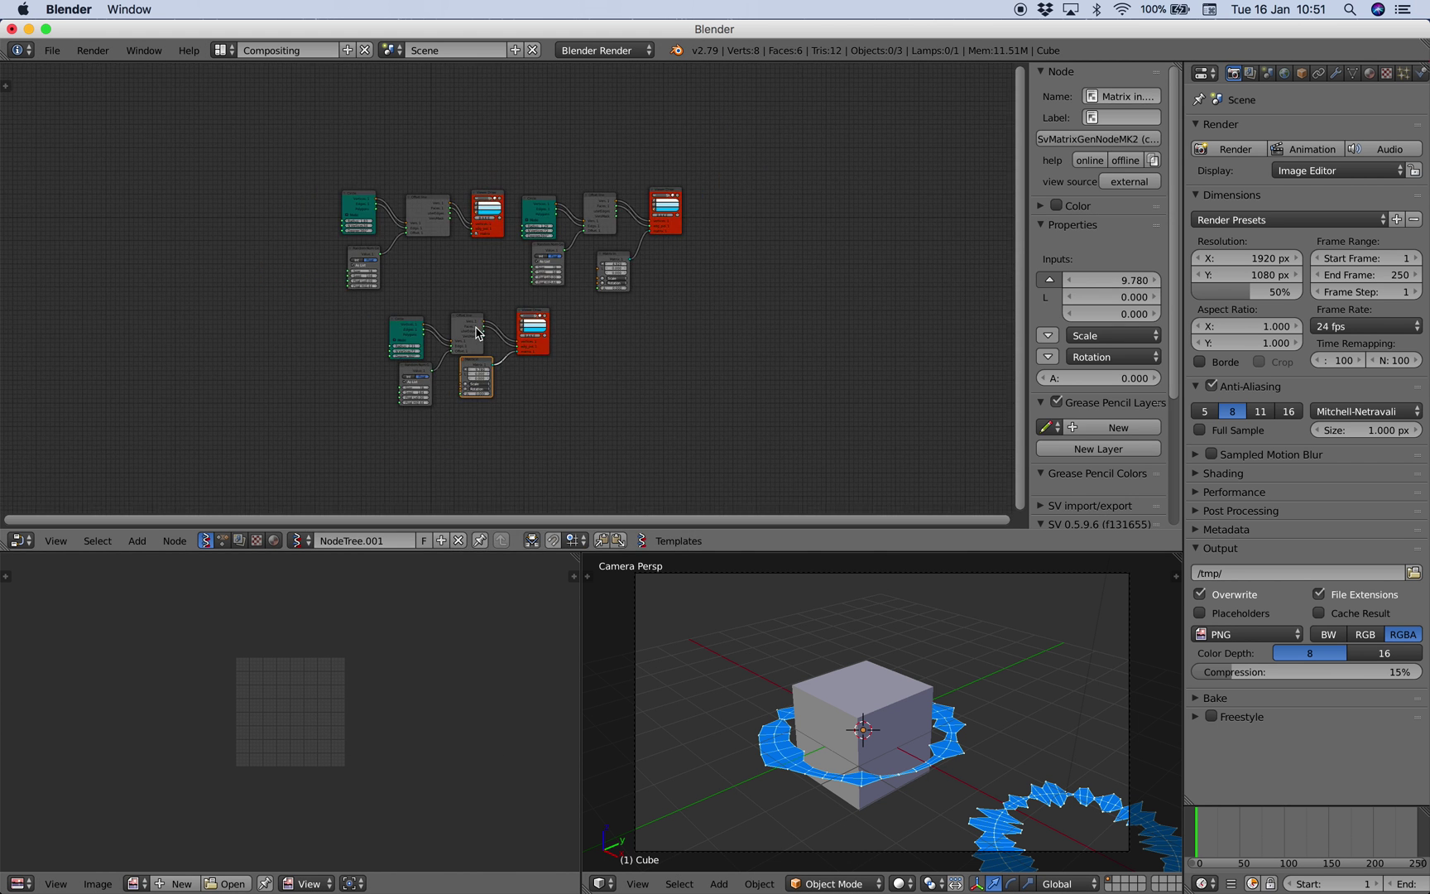
scroll(616, 288, "left", 3)
scroll(470, 241, "down", 1)
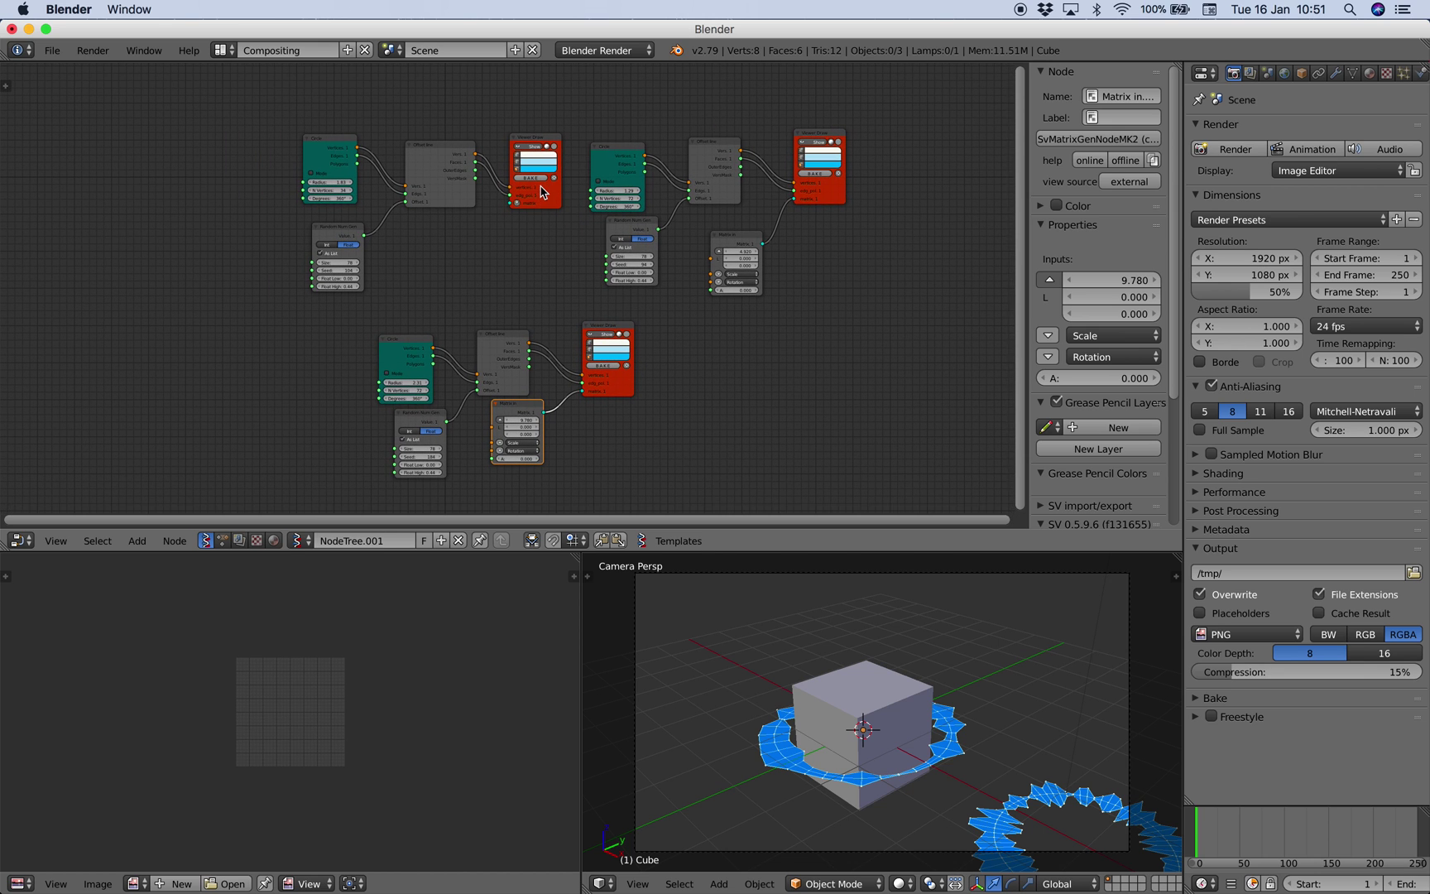
Step: Make the Blender window full screen and show the Sverchok presets beside the node tree
left_click(45, 28)
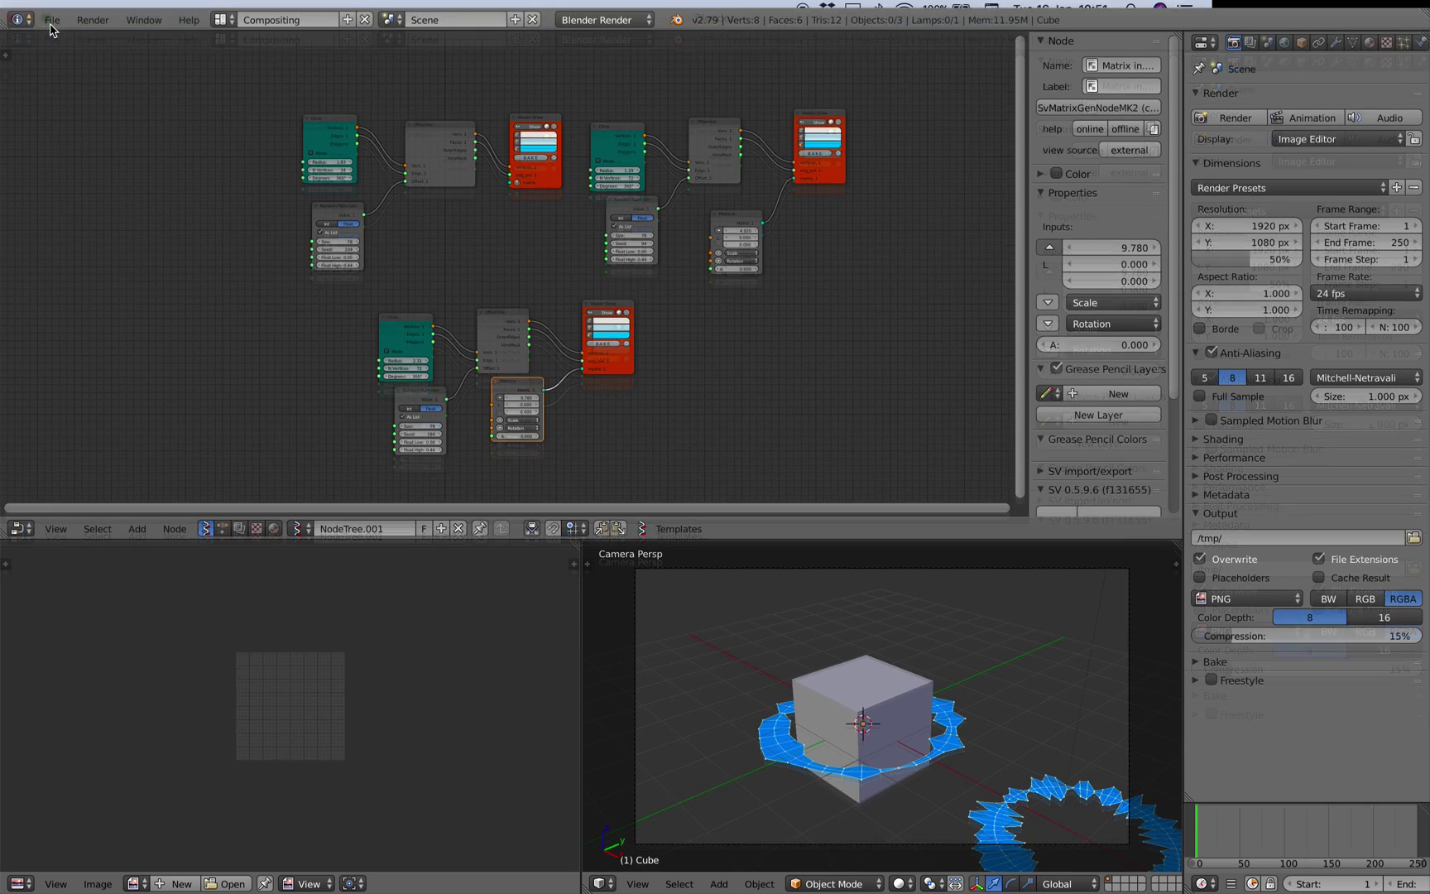
left_click(7, 48)
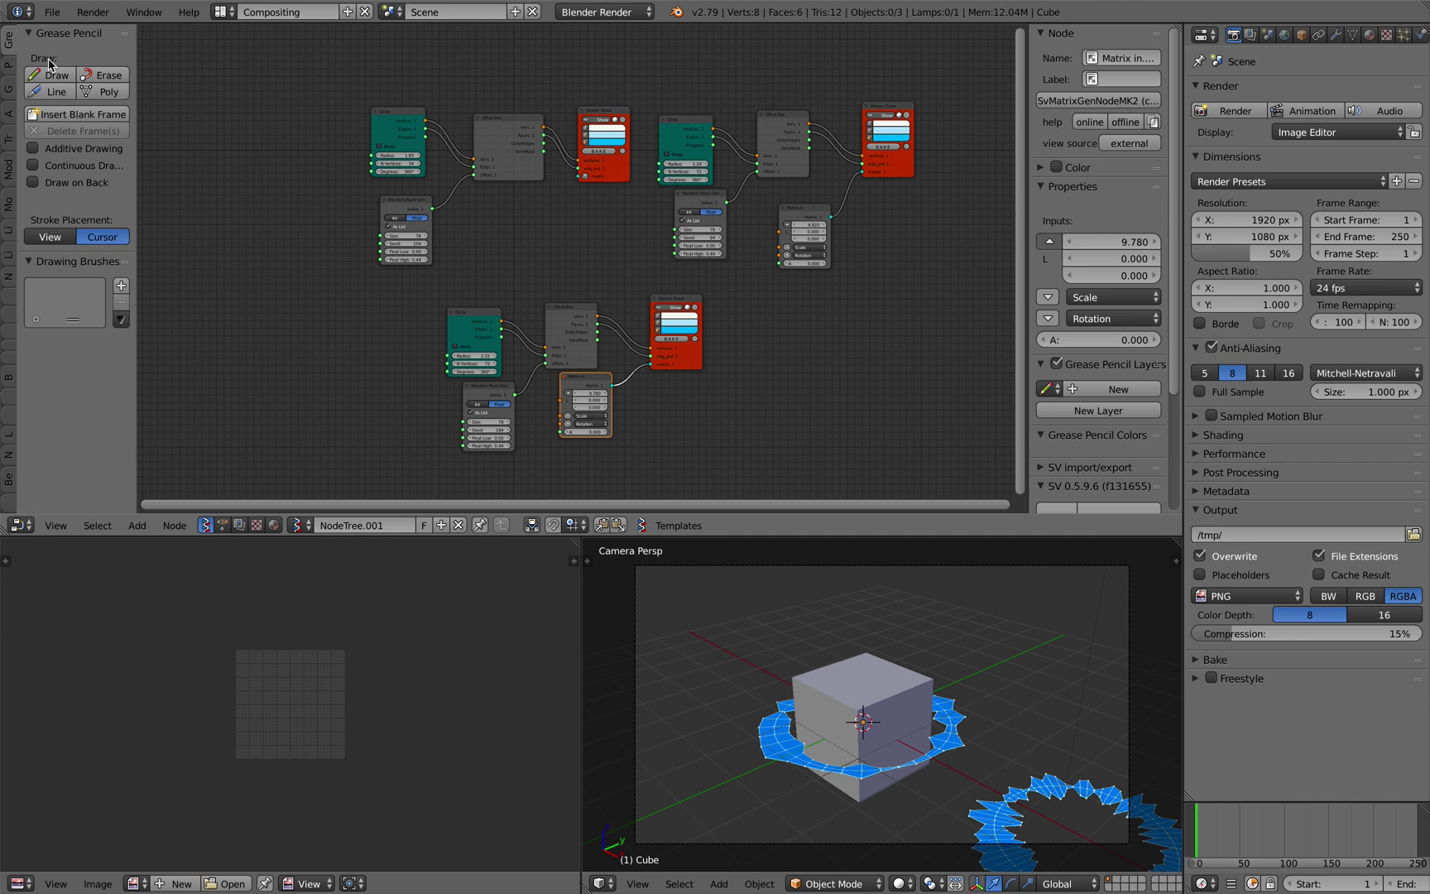
left_click(7, 66)
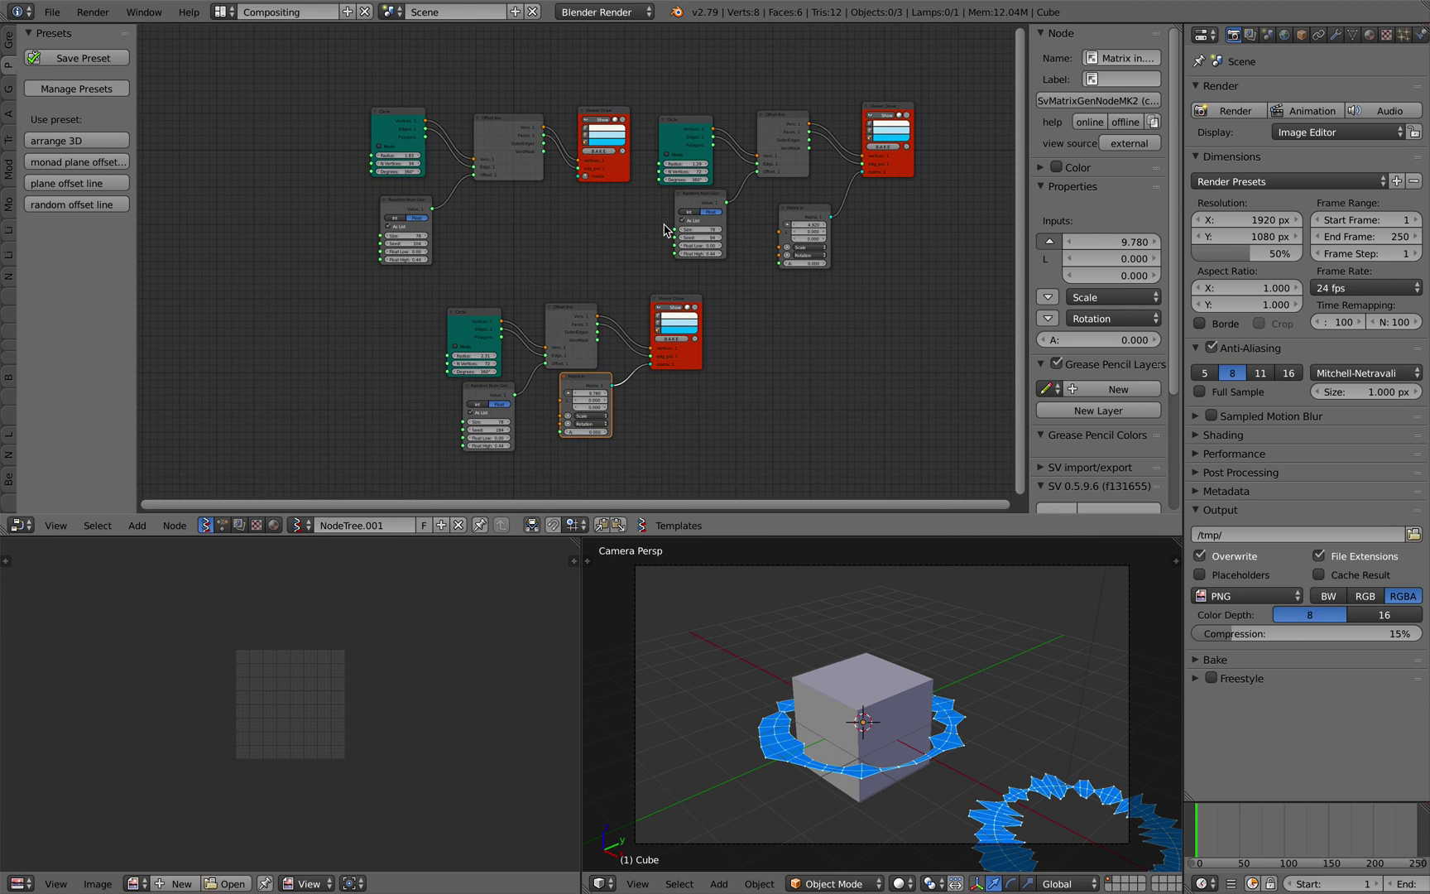
Step: Extend the 3D view over the image editor area and delete all default scene objects
scroll(664, 231, "down", 1)
left_click_drag(586, 888, 542, 840)
middle_click_drag(607, 640, 481, 668)
key("x")
left_click(657, 642)
scroll(660, 643, "down", 4)
middle_click_drag(396, 202, 343, 200)
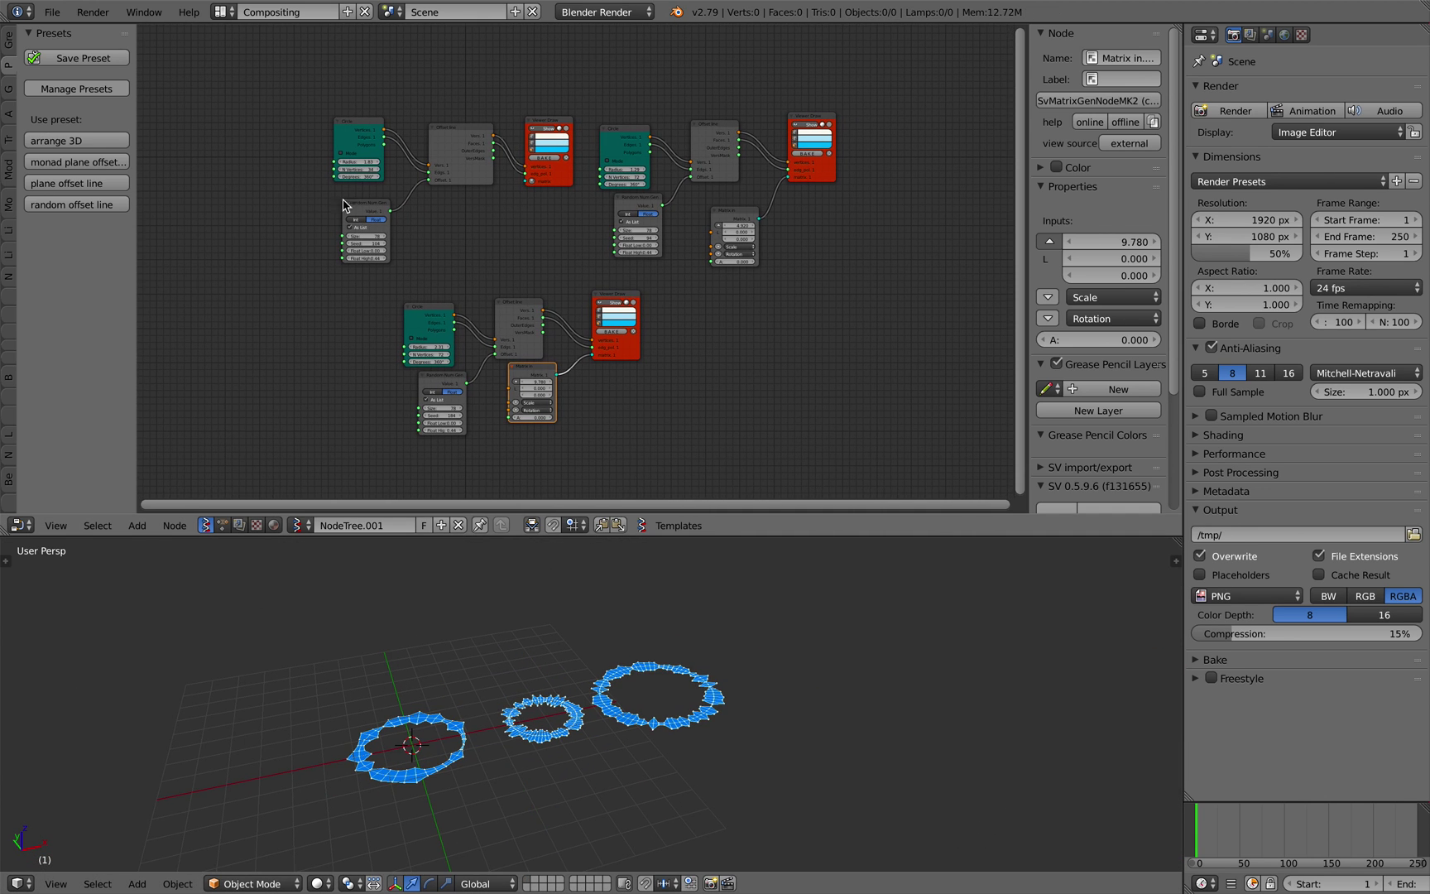
Step: Insert the plane offset line preset and place its nodes in the empty space beside the lower node group
left_click(86, 191)
key("g")
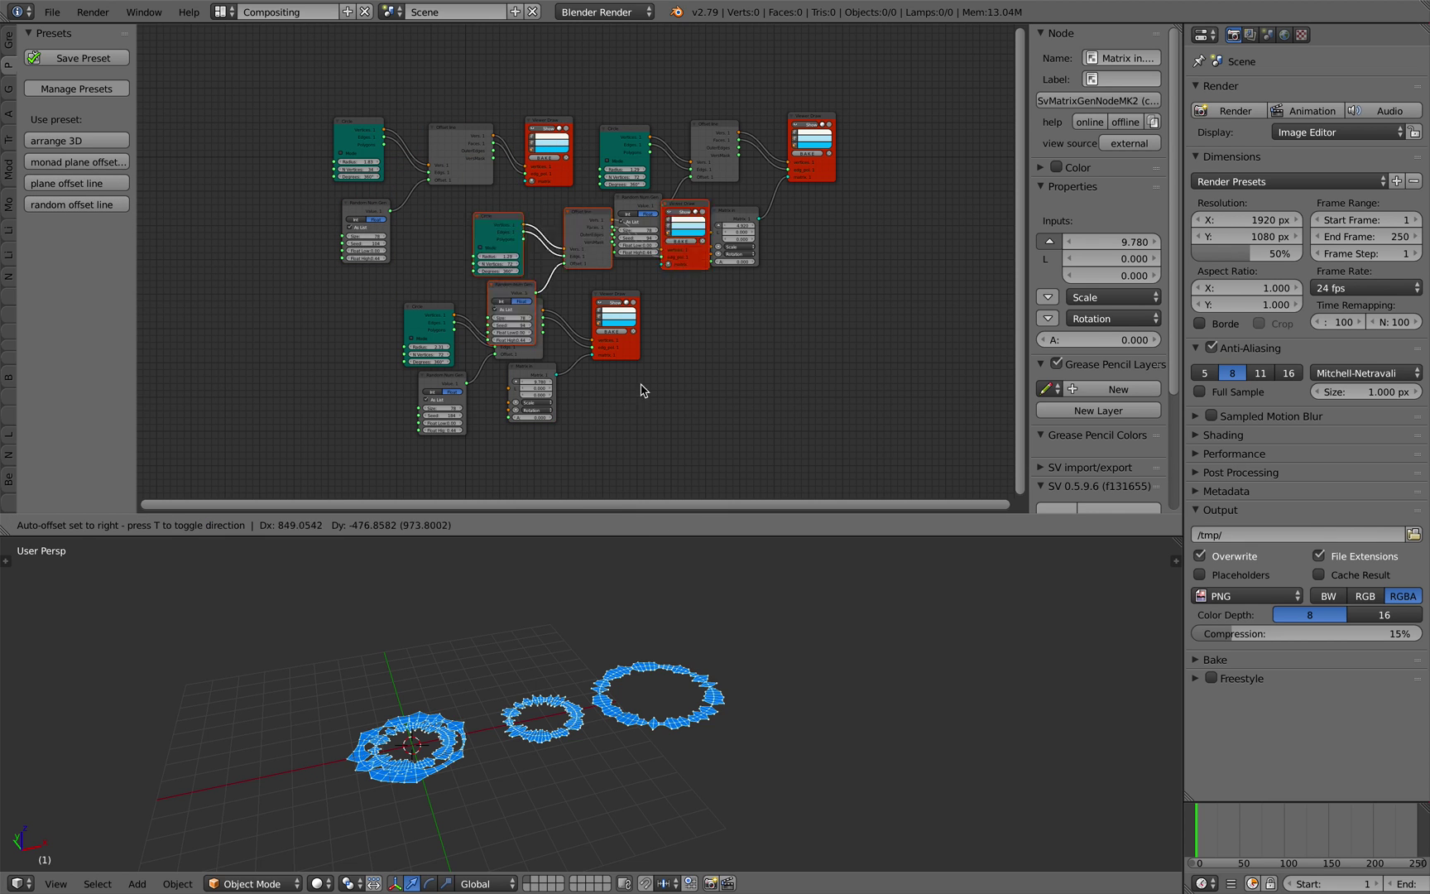
left_click(778, 429)
scroll(780, 429, "up", 3)
middle_click_drag(780, 430, 641, 411)
middle_click_drag(644, 349, 571, 321)
scroll(679, 331, "up", 4)
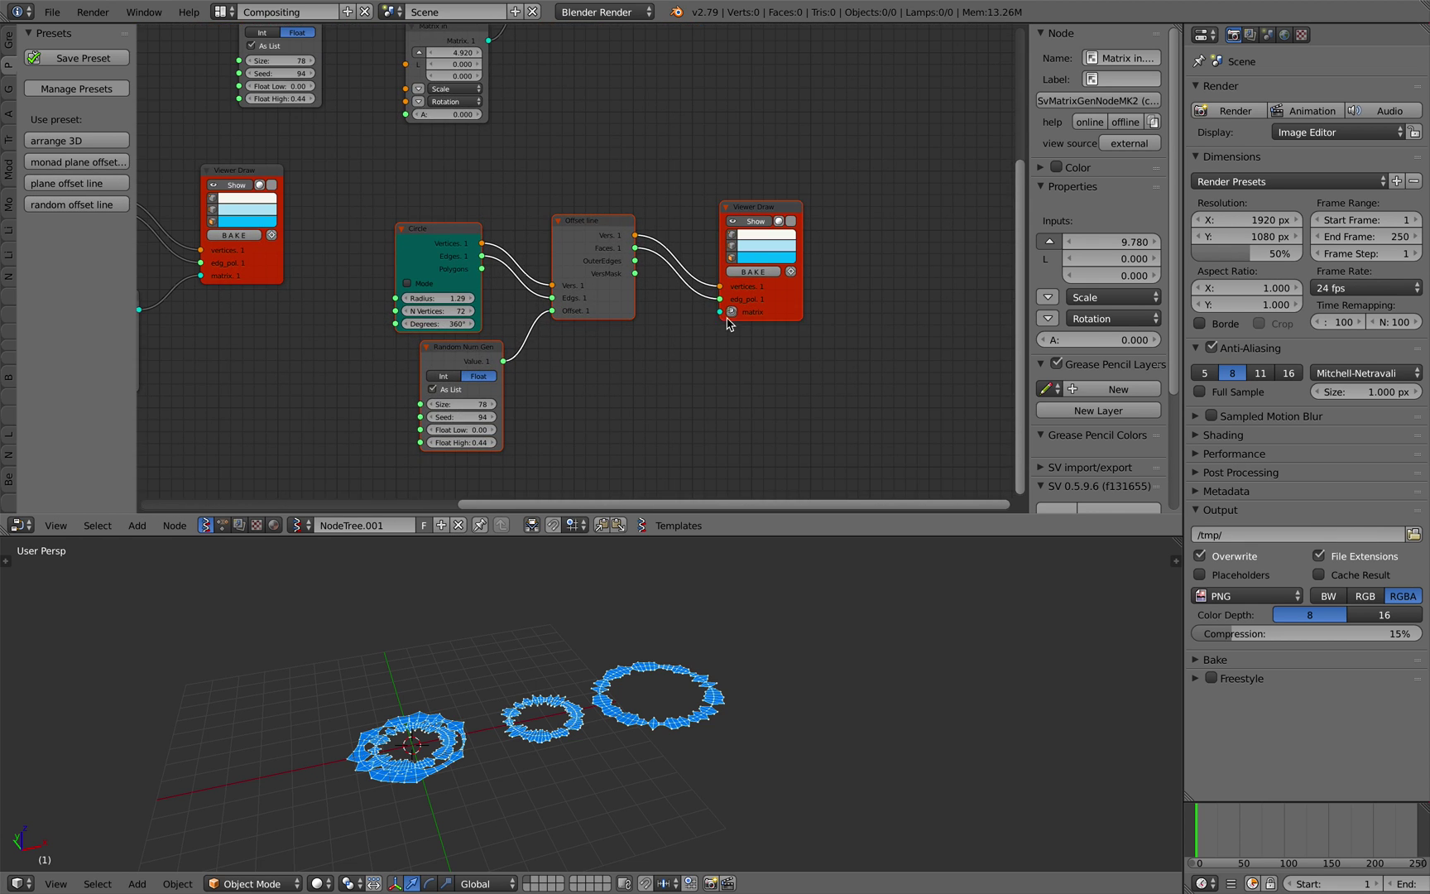
Step: Add a Matrix in node to the new Viewer Draw's matrix input and set its X location to 16.320
left_click(732, 311)
left_click_drag(594, 248, 662, 385)
left_click(578, 377)
middle_click_drag(528, 339, 530, 331)
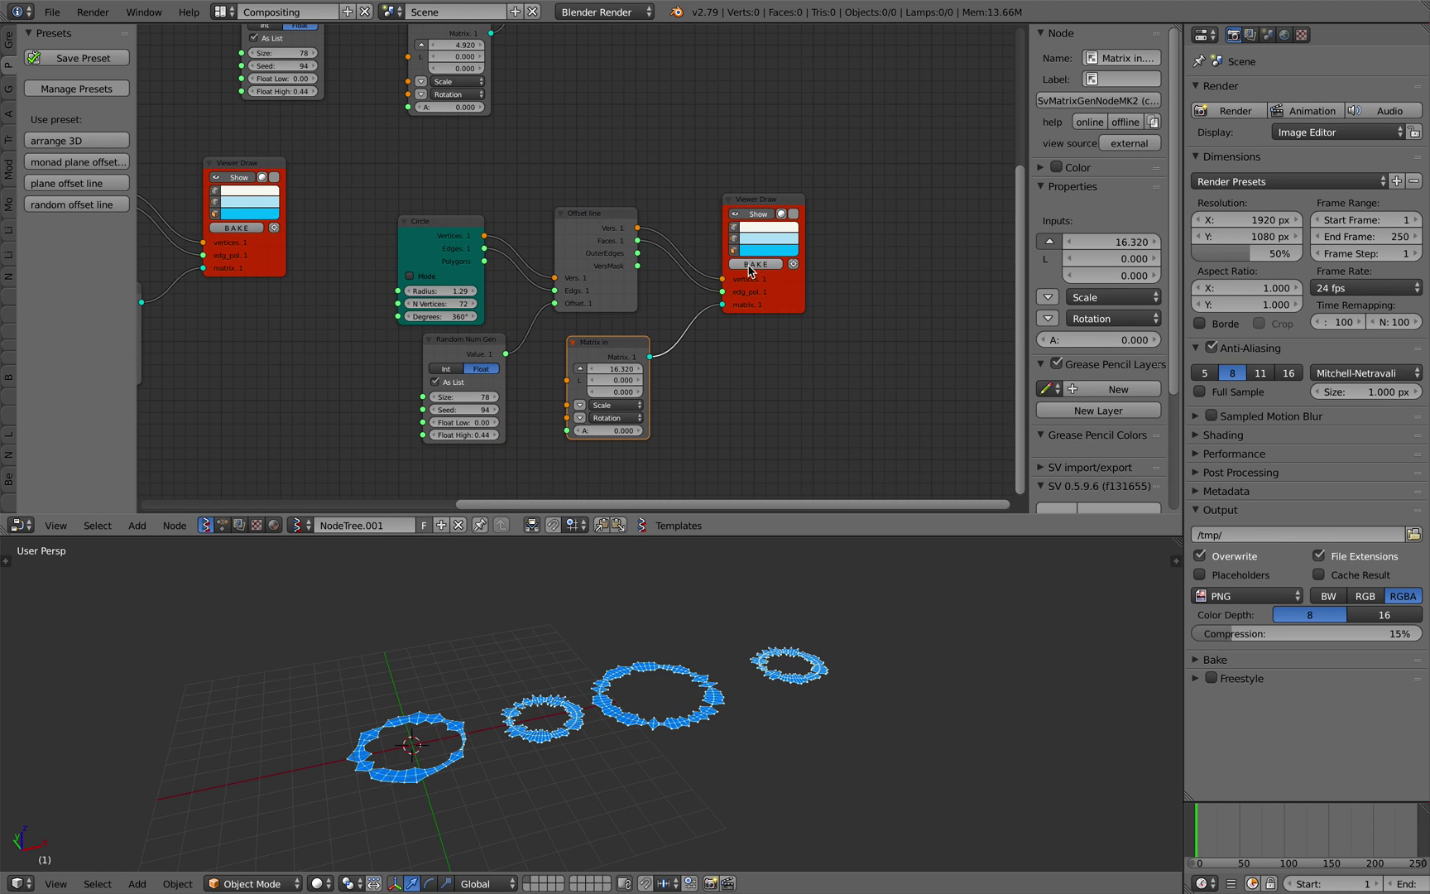
Step: Change the new Viewer Draw's face color to pink and set its group's Random Num Gen seed to 376
left_click(758, 251)
left_click_drag(795, 152, 798, 155)
mouse_move(749, 577)
middle_mouse_down()
mouse_move(726, 625)
mouse_move(665, 637)
middle_mouse_up()
mouse_move(447, 410)
left_mouse_down()
mouse_move(464, 410)
mouse_move(433, 388)
left_mouse_up()
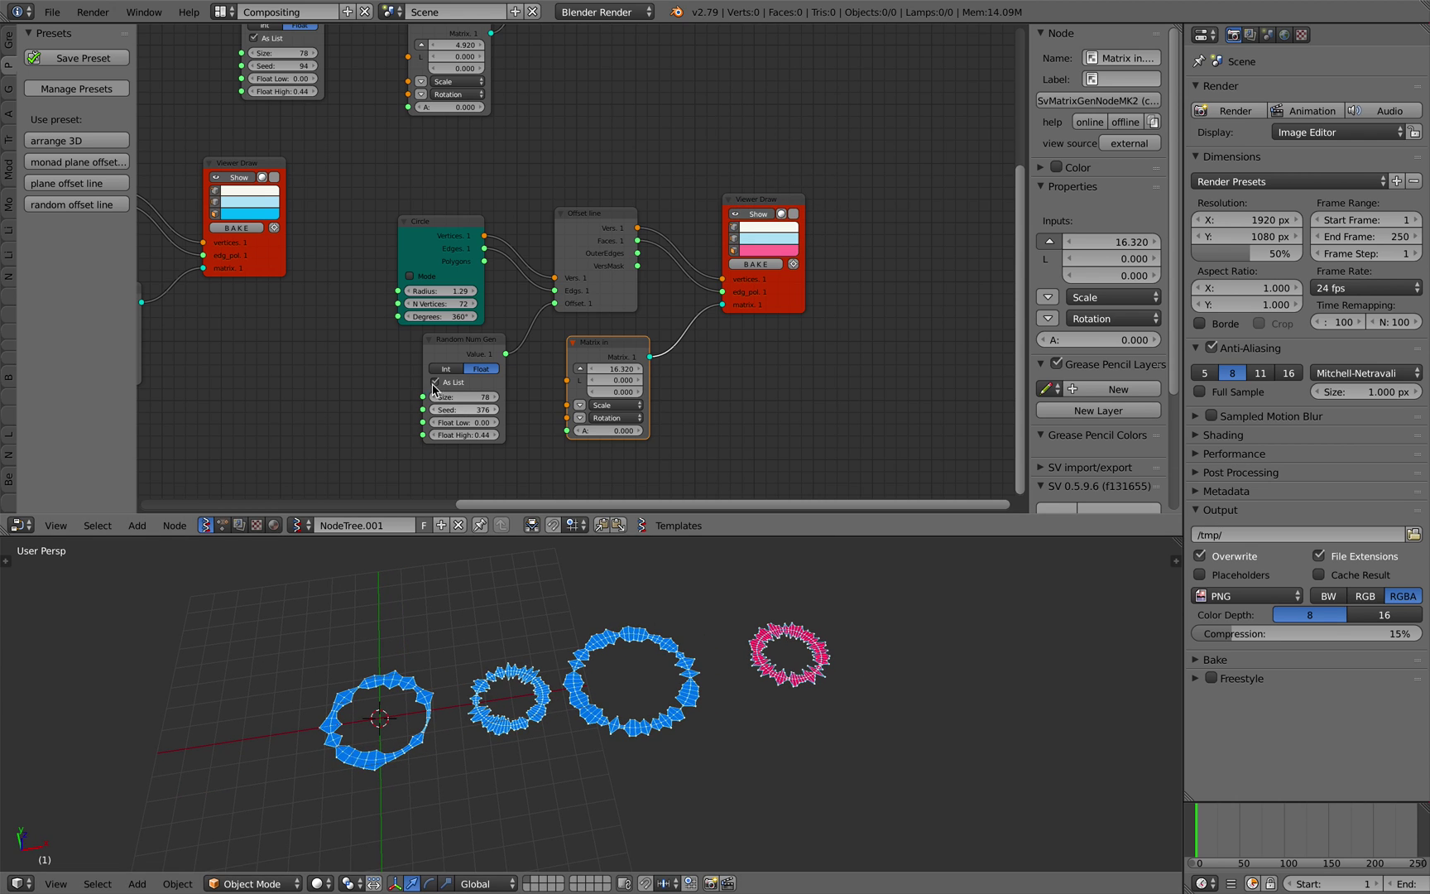
Step: Replace the Circle node in the newly added preset group with an NGon node
left_click_drag(451, 297, 518, 297)
left_click_drag(457, 243, 408, 198)
scroll(447, 223, "up", 2)
key("x")
key("shift+a")
left_click(409, 195)
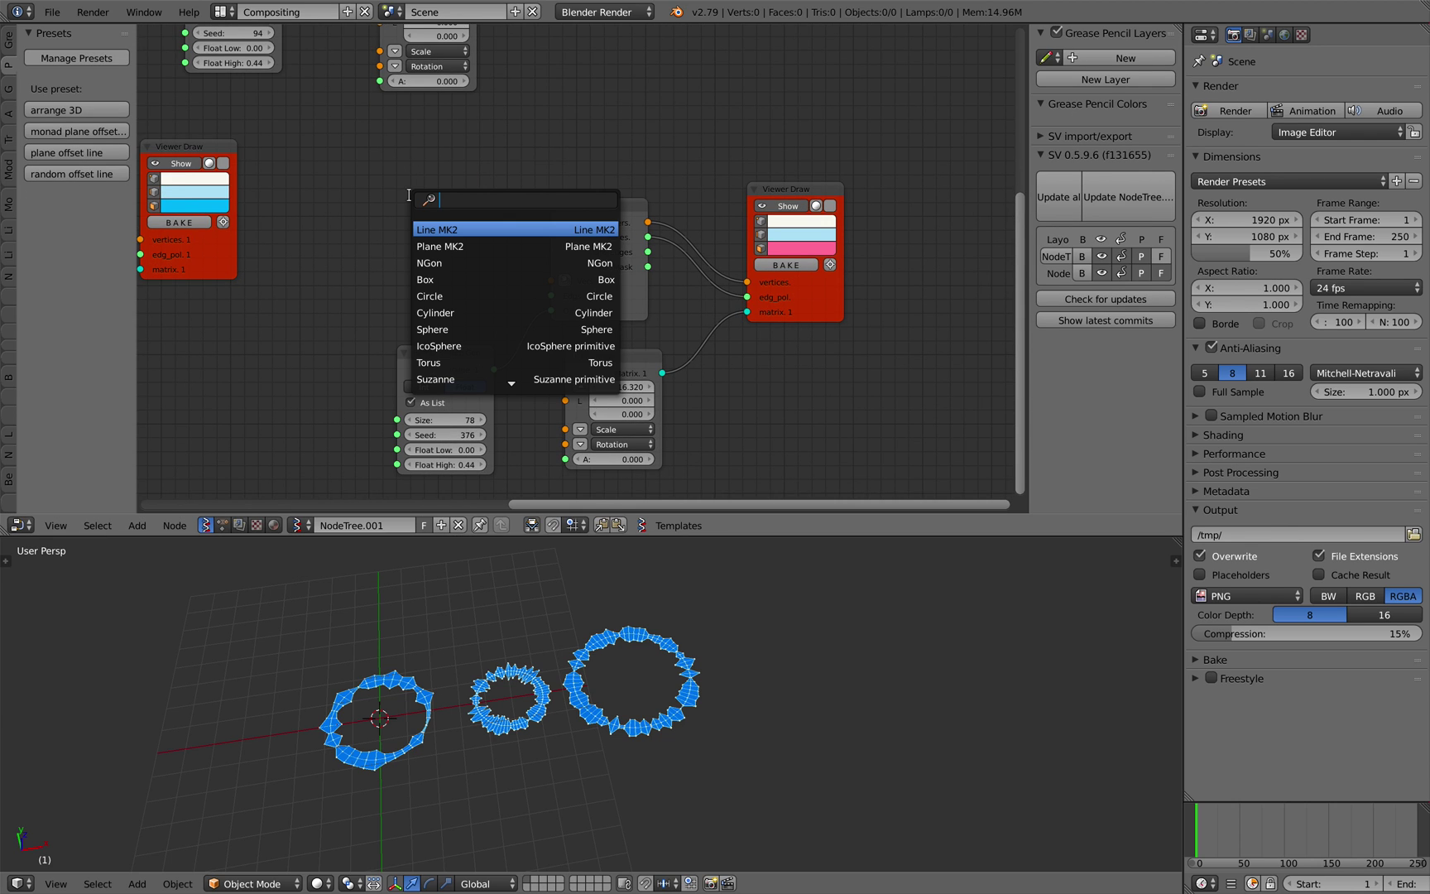
type("ngon")
key("Return")
left_click(490, 212)
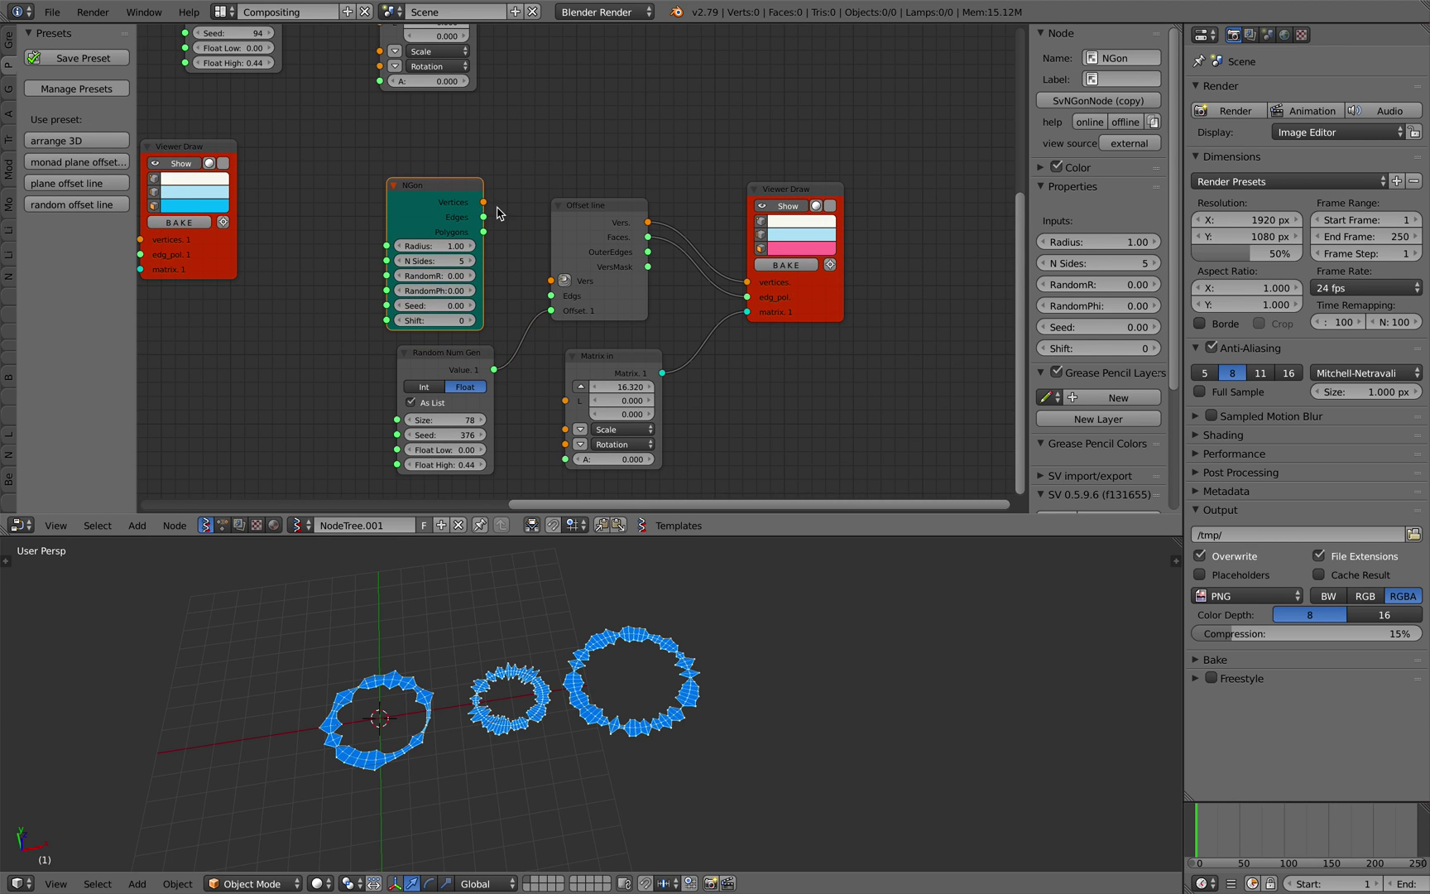
Step: Connect the NGon's vertices and edges to Offset line, and set Radius 3.22, N Sides 9, RandomR 3.24, RandomPhi 0.60 and Seed 2.46
left_click_drag(483, 202, 522, 247)
left_click_drag(447, 276, 524, 306)
mouse_move(498, 616)
middle_mouse_down()
mouse_move(447, 578)
mouse_move(502, 622)
middle_mouse_up()
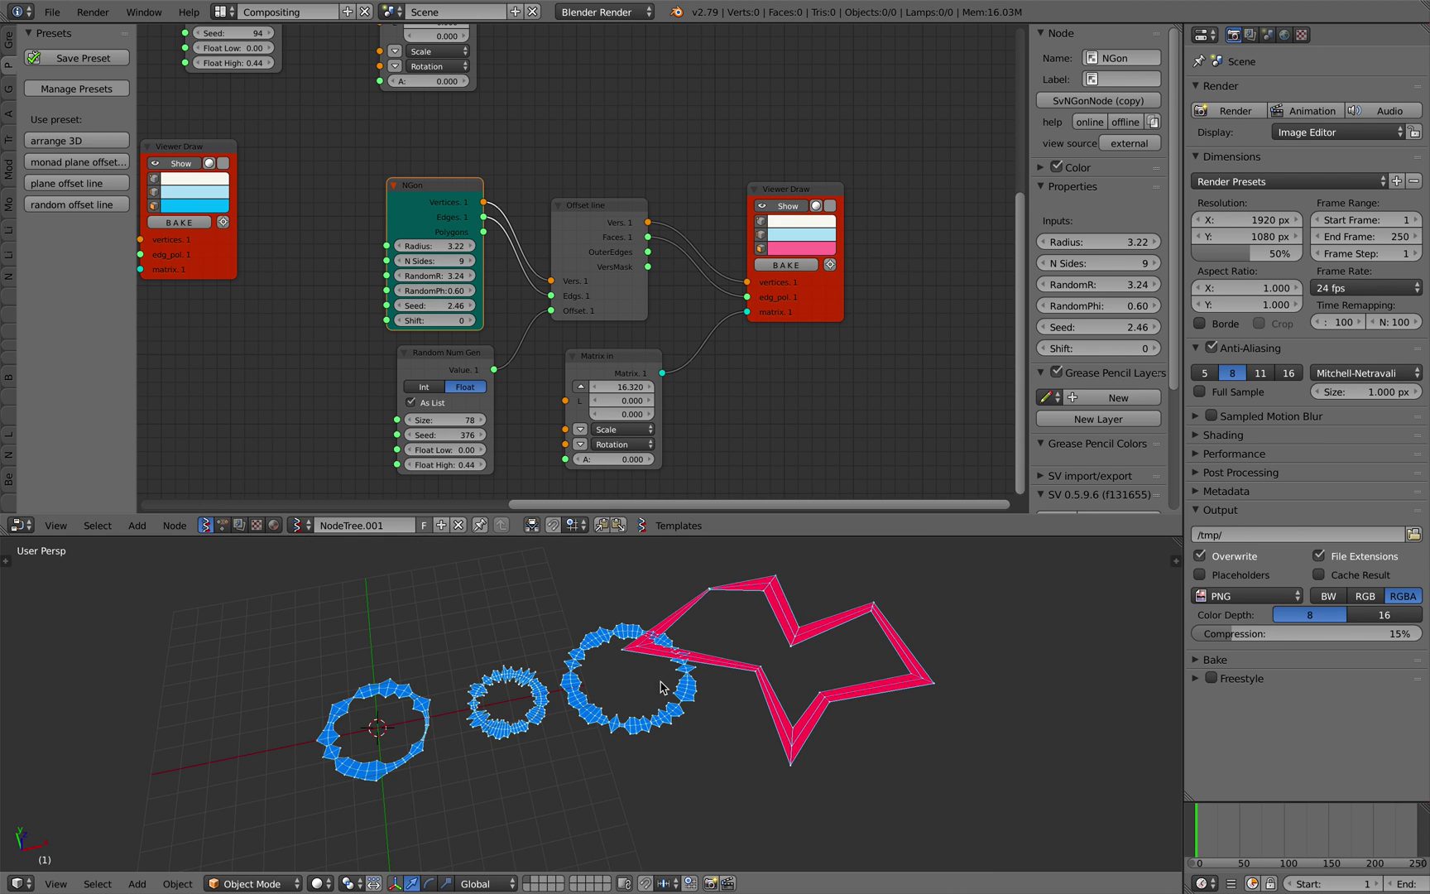
Step: Save the blend file containing the four offset-line node groups
scroll(483, 328, "down", 5)
middle_click_drag(482, 328, 355, 259)
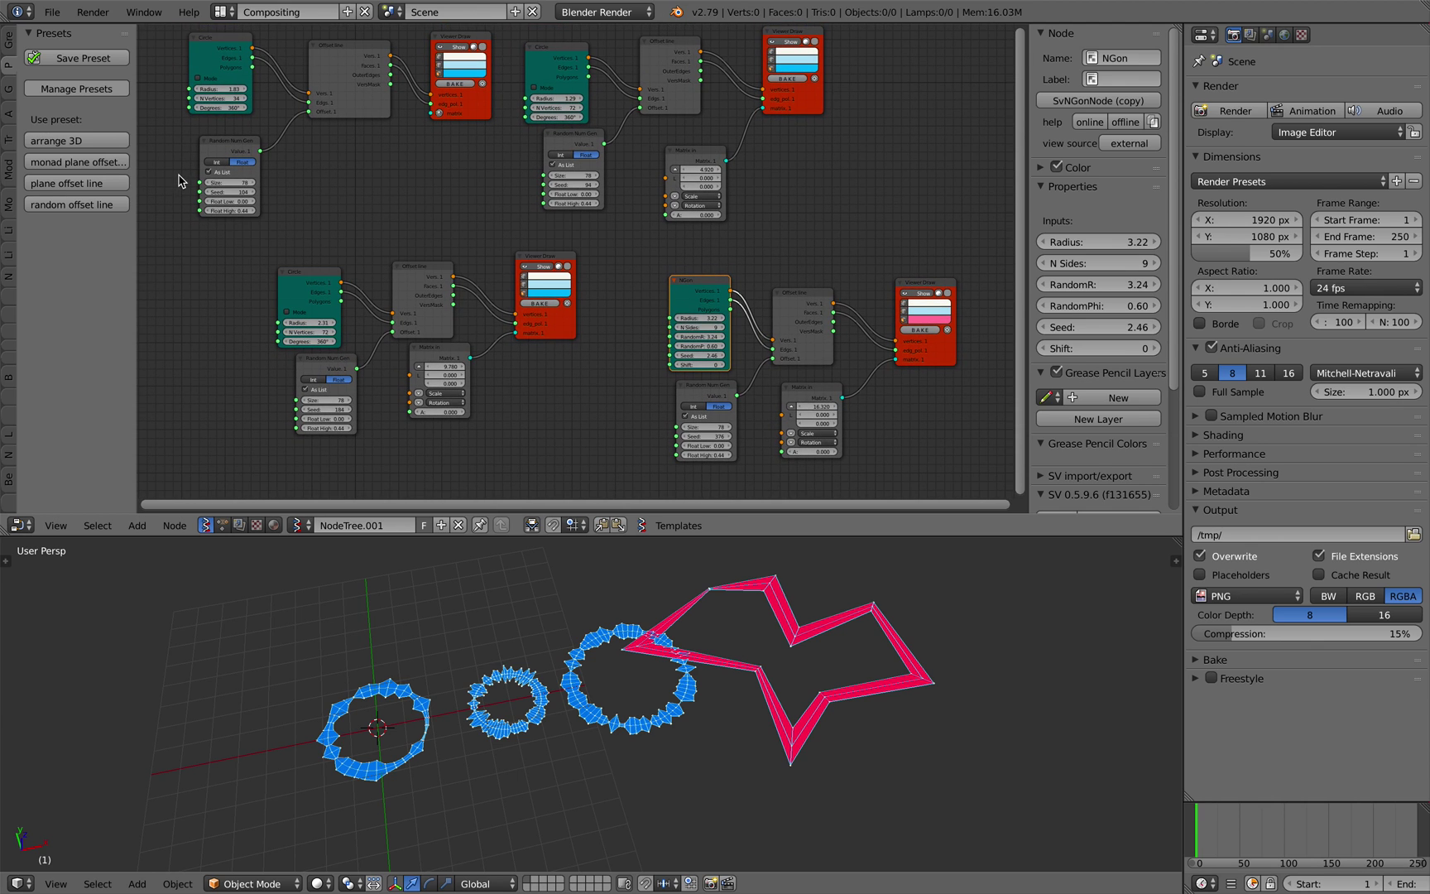
middle_click_drag(367, 179, 367, 172)
middle_click_drag(537, 210, 527, 207)
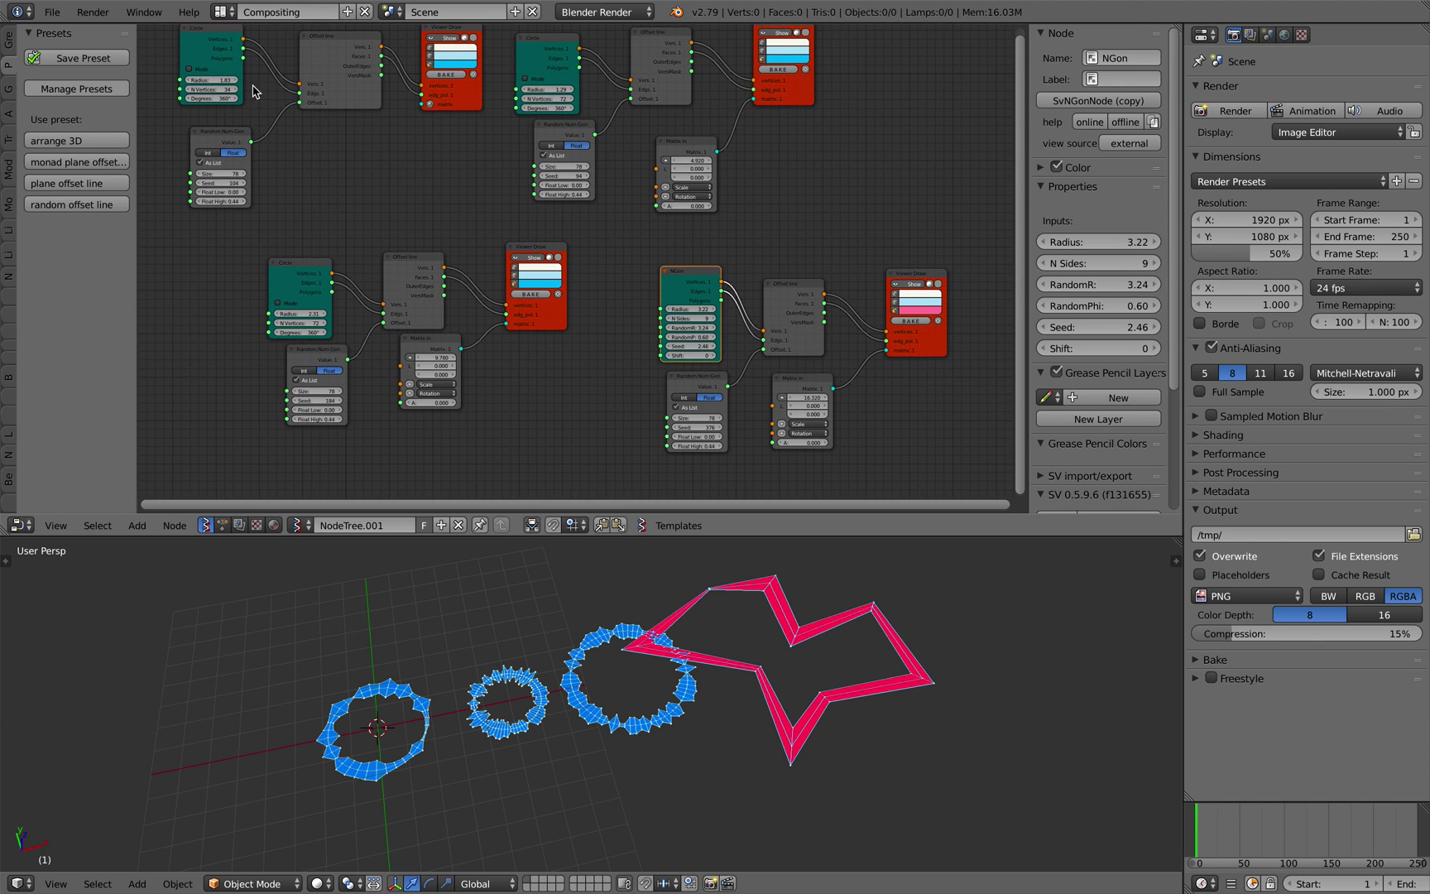
left_click(53, 13)
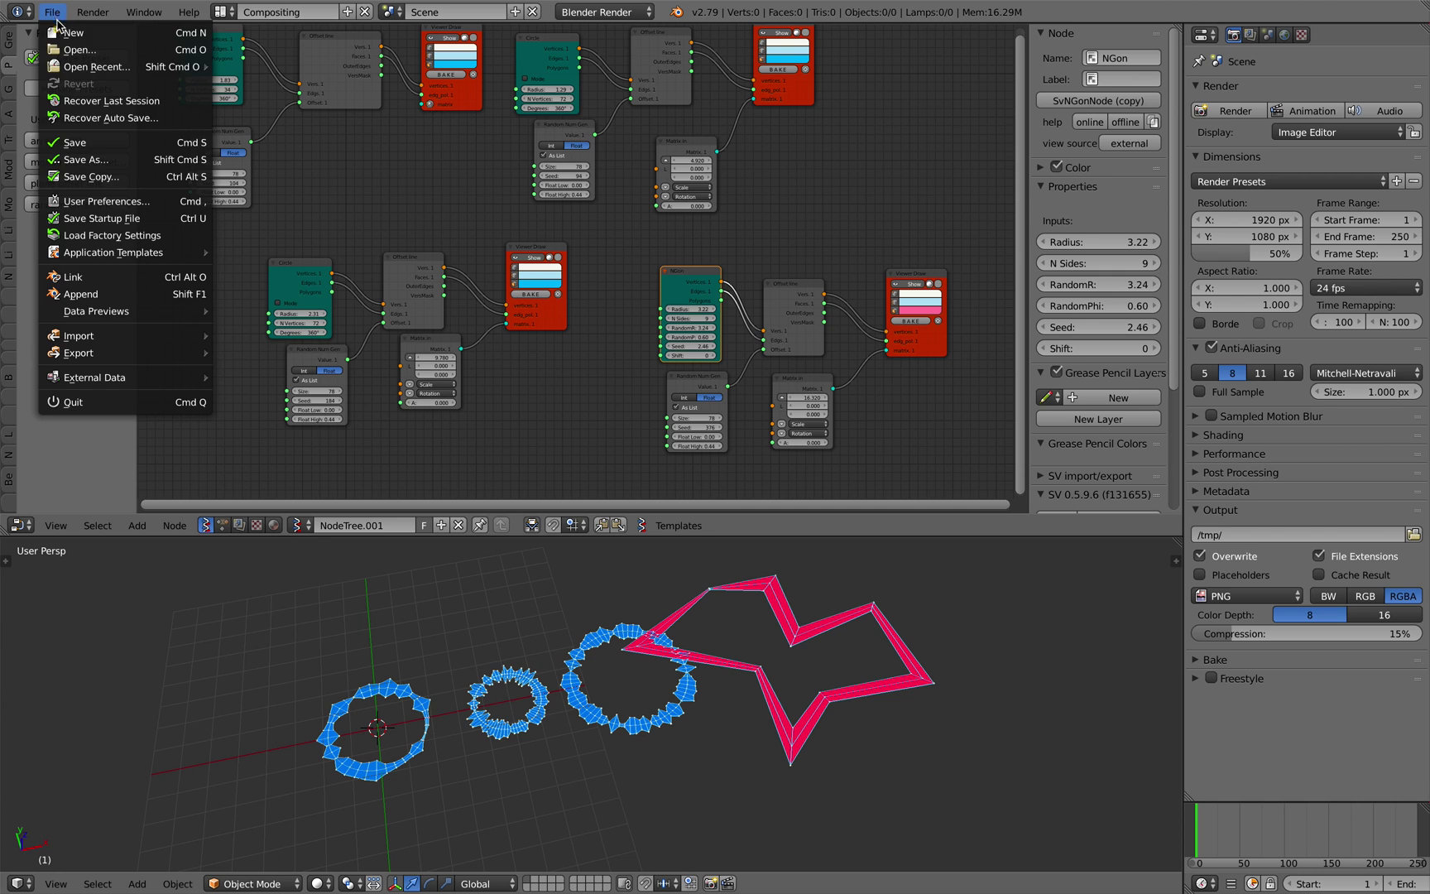
left_click(94, 143)
left_click(362, 346)
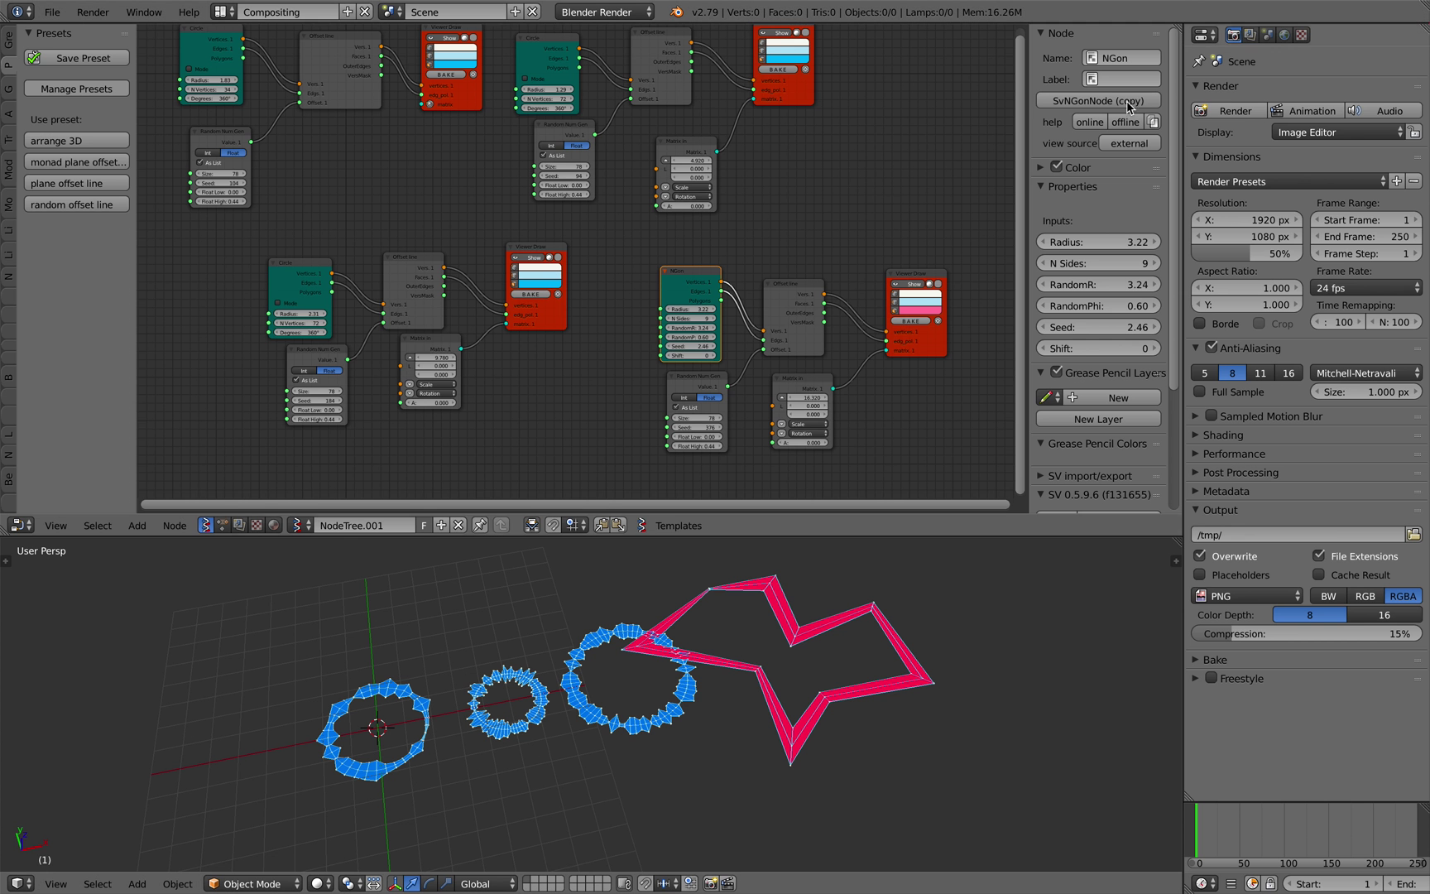
left_click(1375, 57)
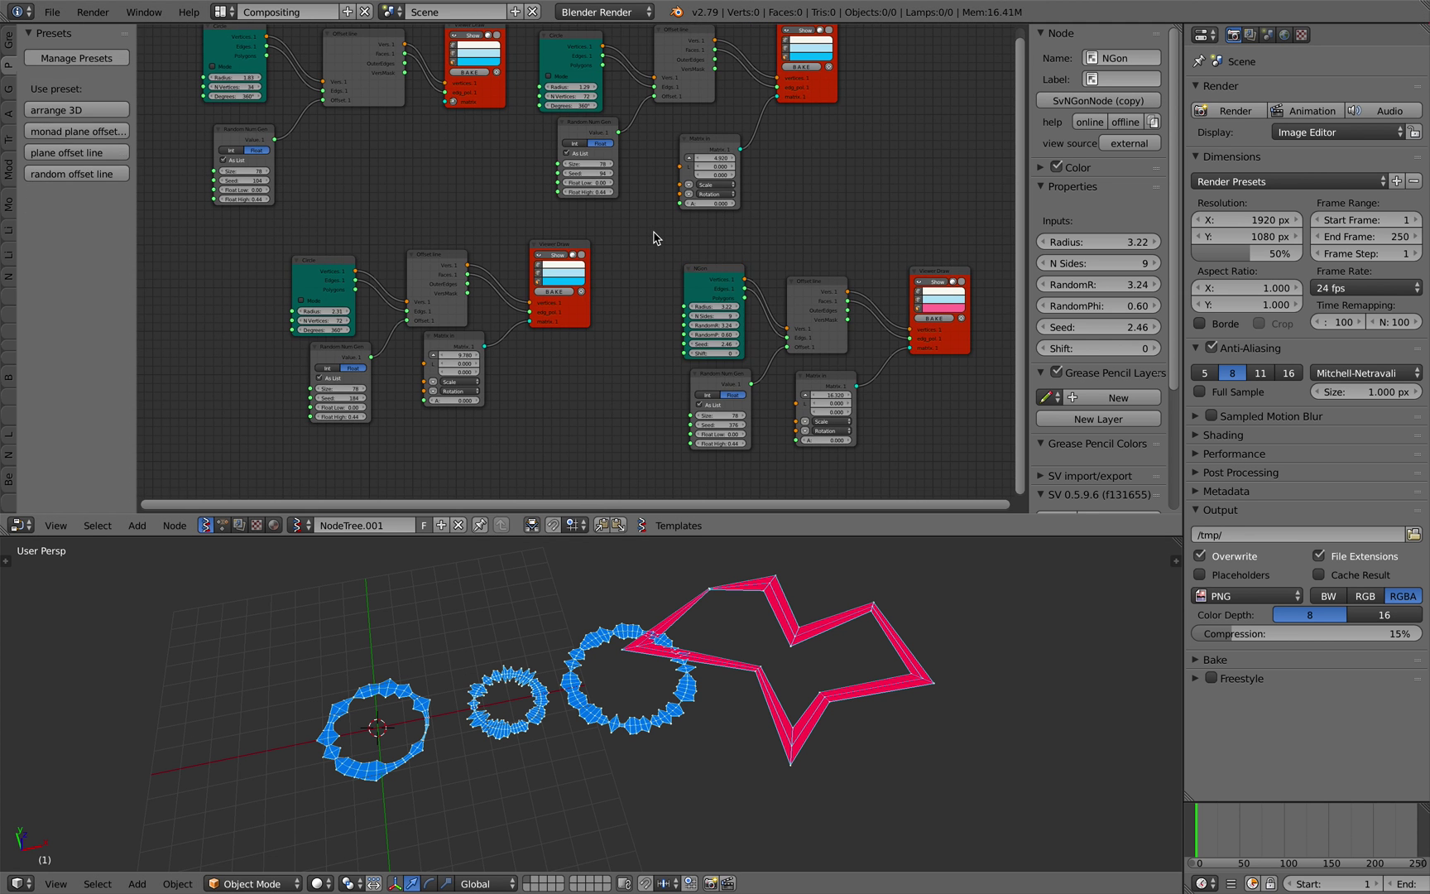
Step: Delete every node in NodeTree.001 and hide the node editor's properties sidebar
key("a")
key("x")
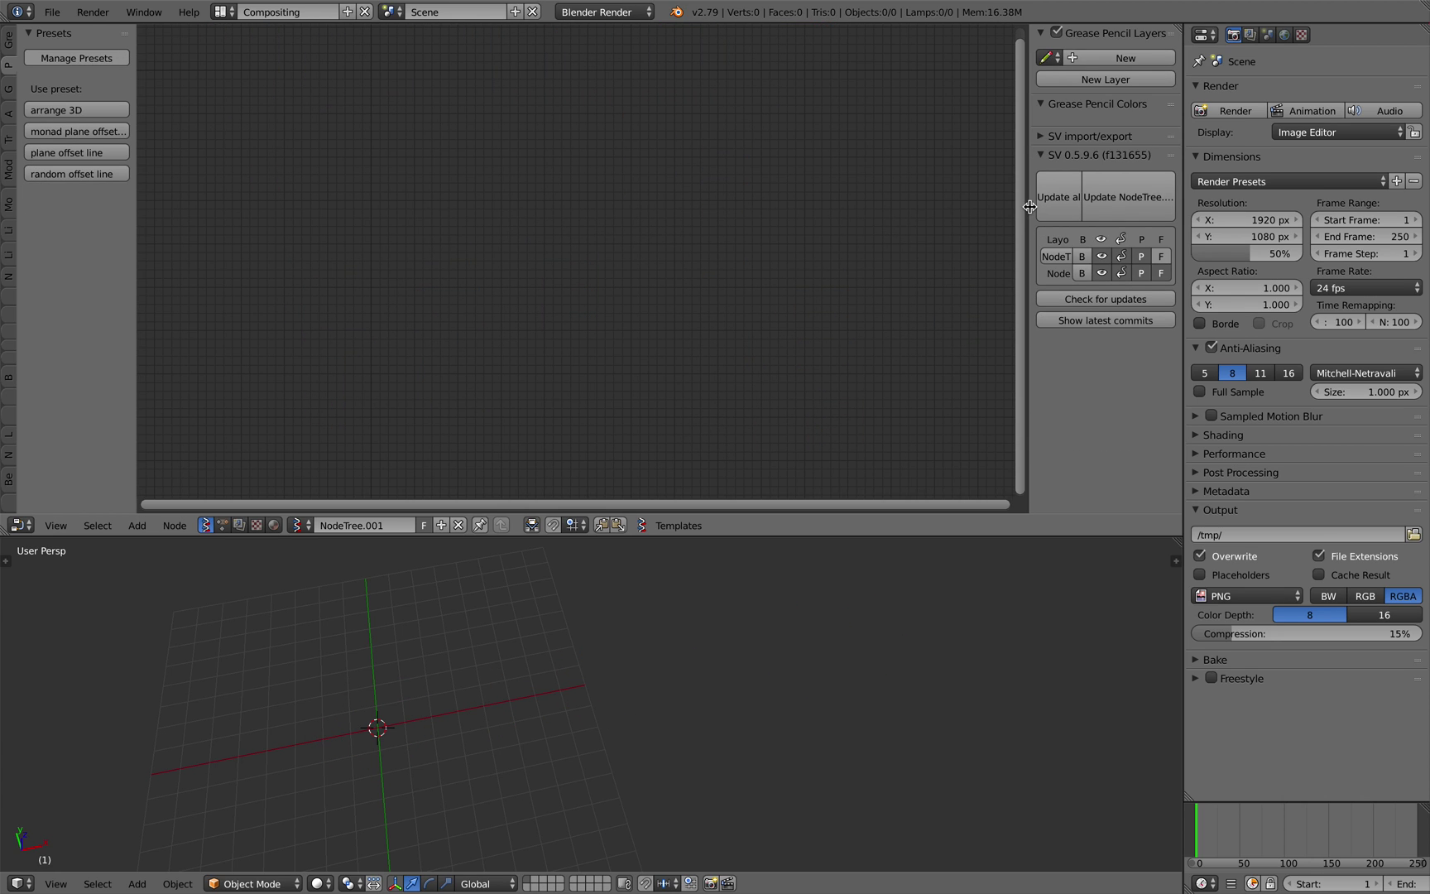
key("n")
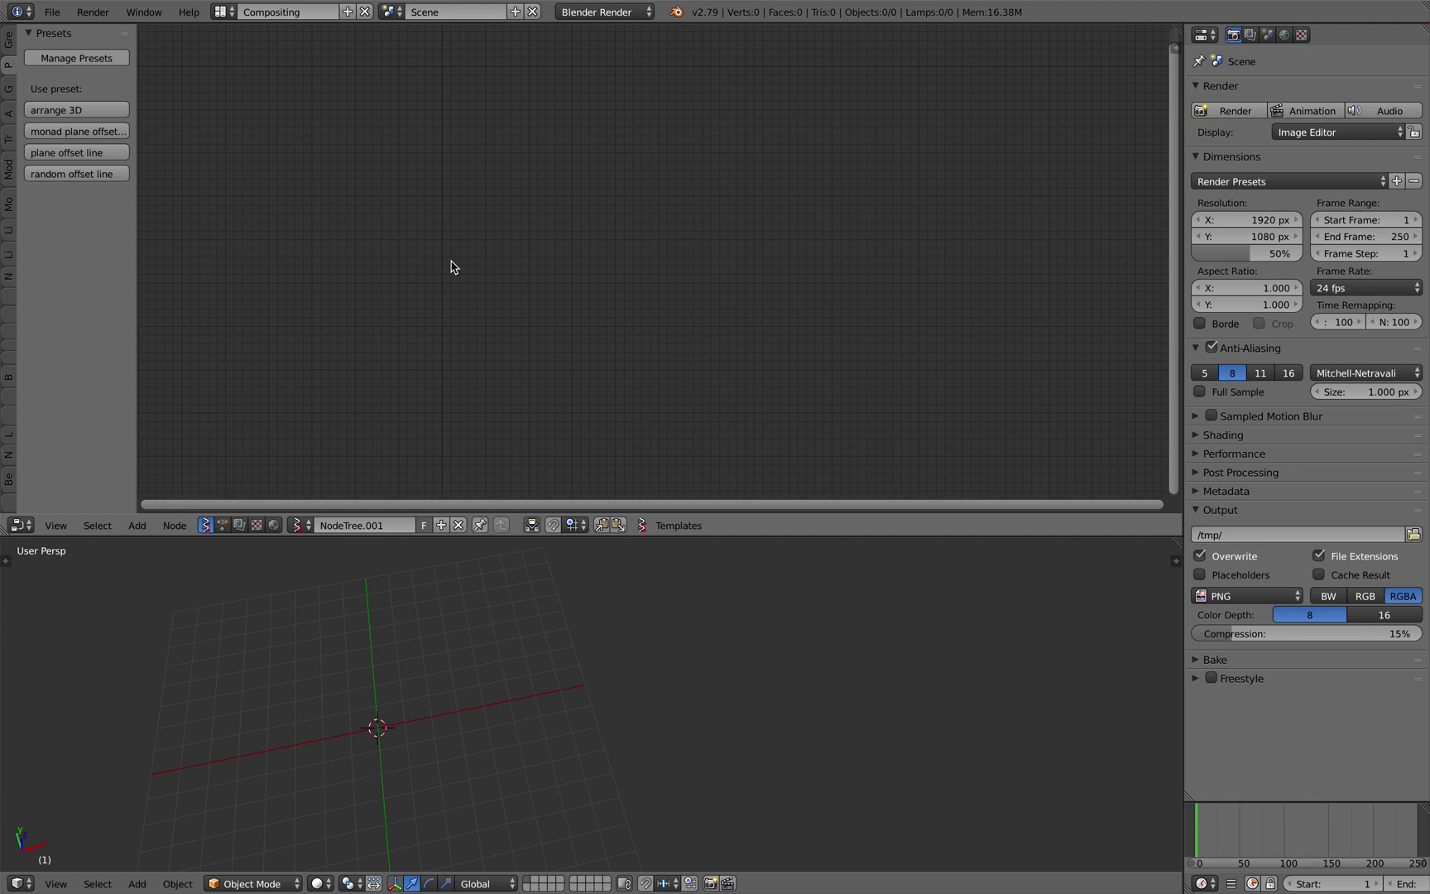
Step: Add a Plane MK2 node to the empty node tree
key("alt+space")
type("pl")
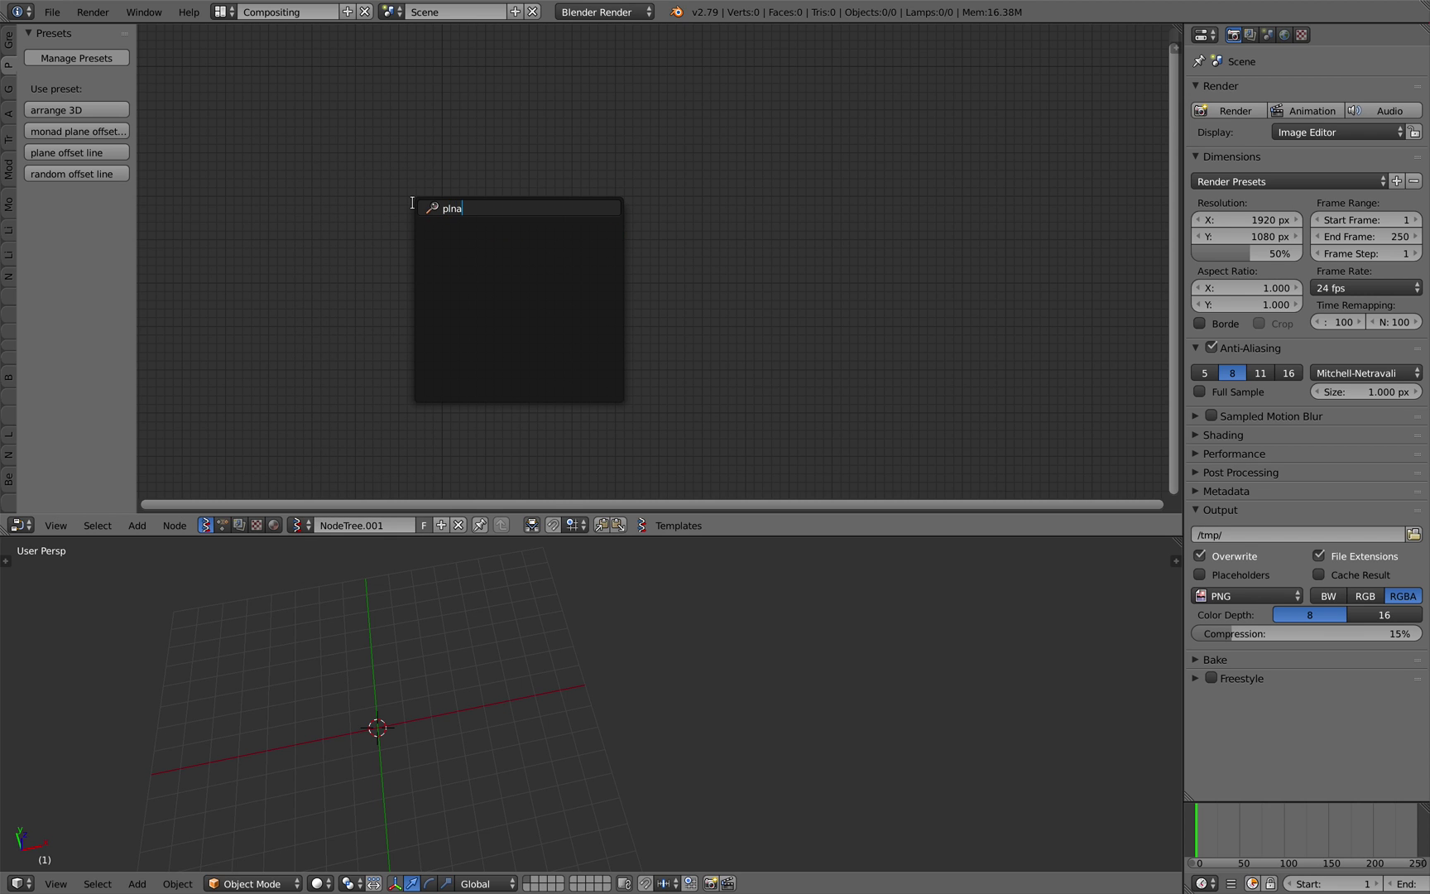
key("Return")
left_click(465, 184)
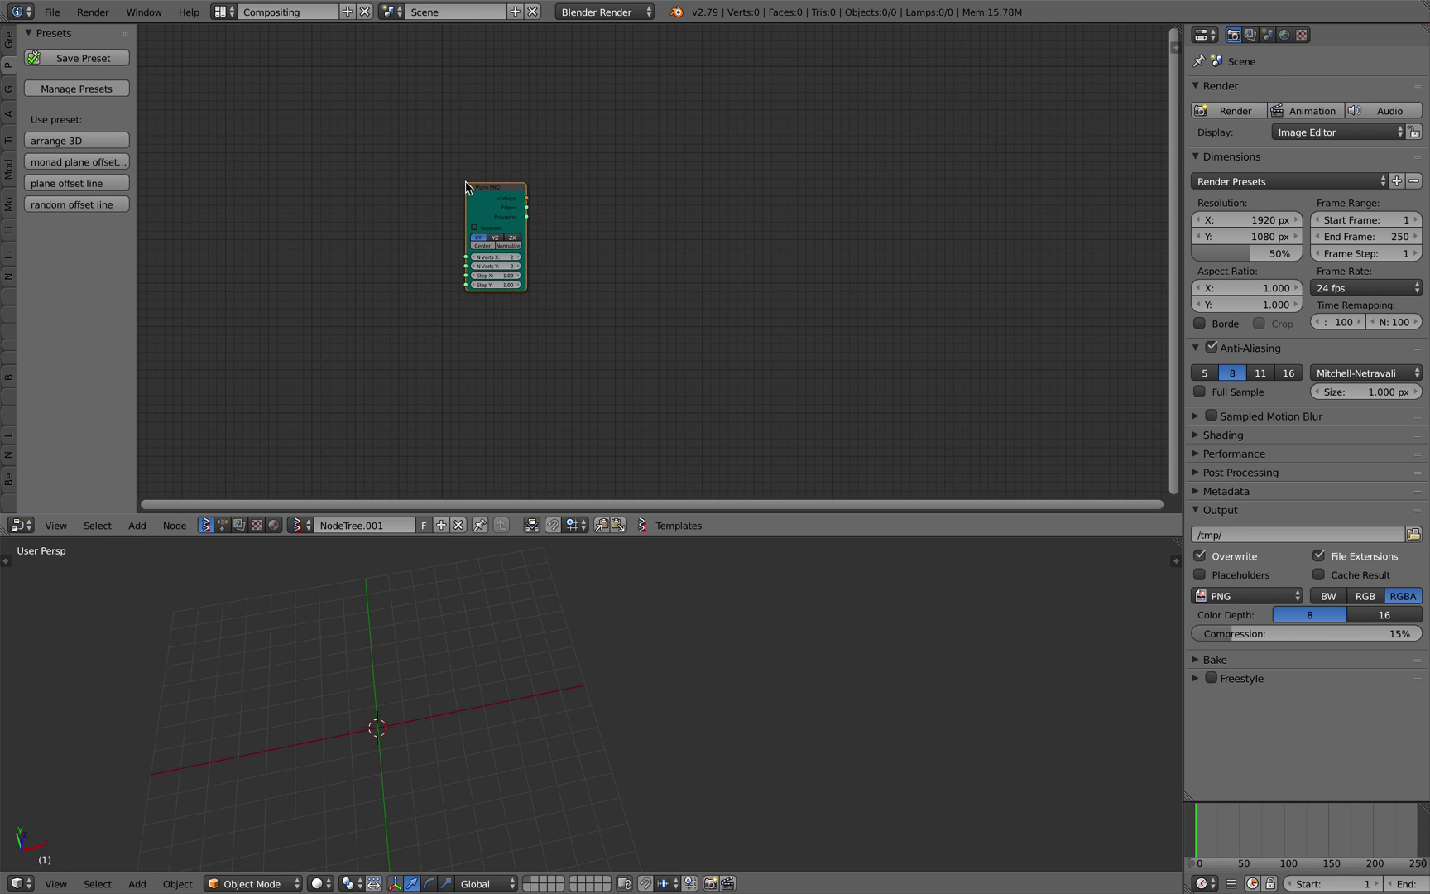
scroll(480, 184, "up", 9)
middle_click_drag(485, 182, 498, 185)
scroll(476, 154, "down", 2)
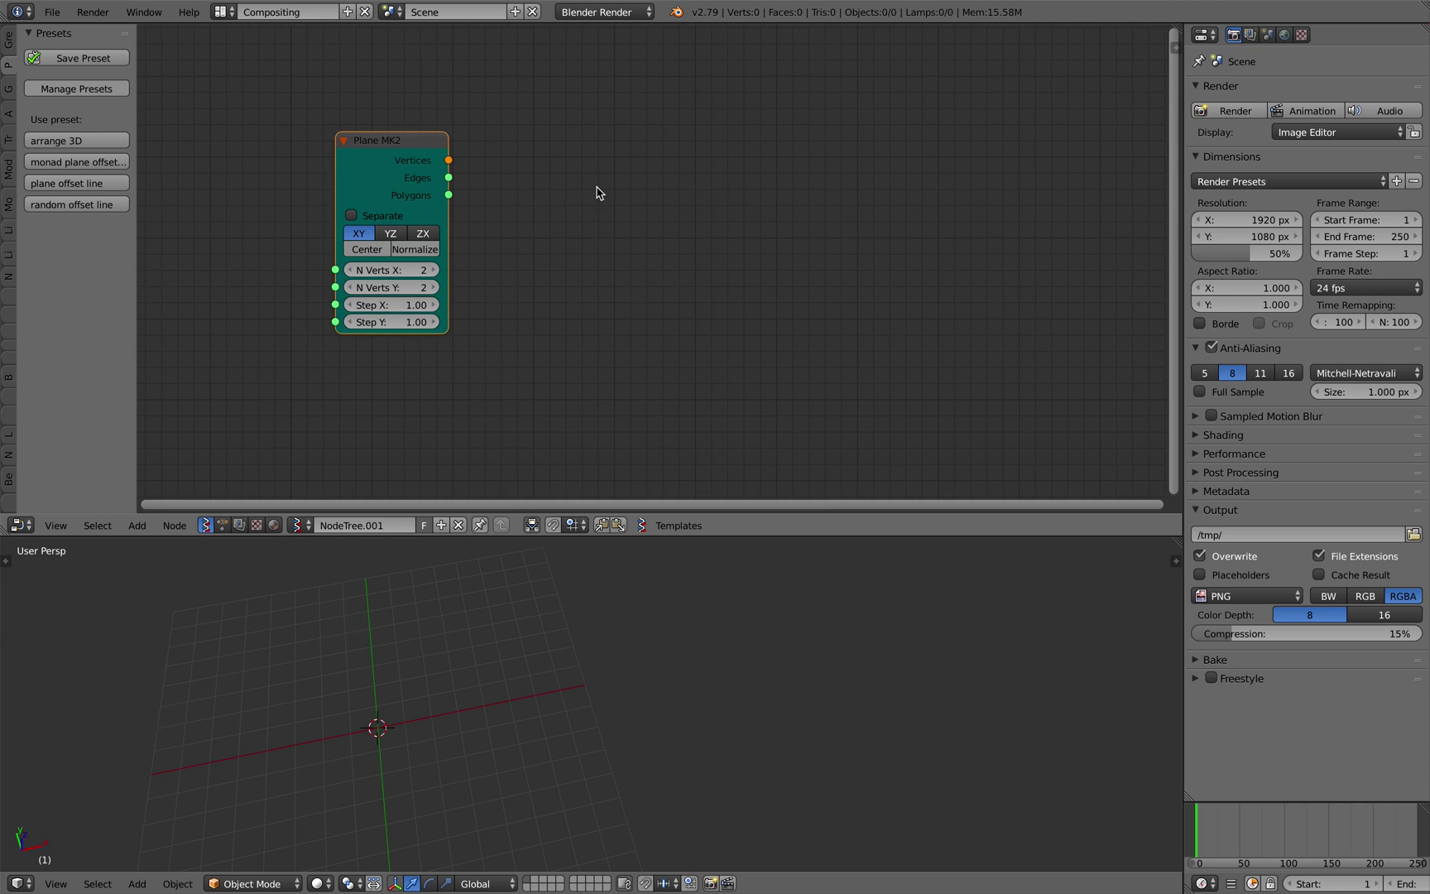
Step: Add an Offset line node beside the Plane MK2 node
key("shift+a")
left_click(600, 192)
type("off")
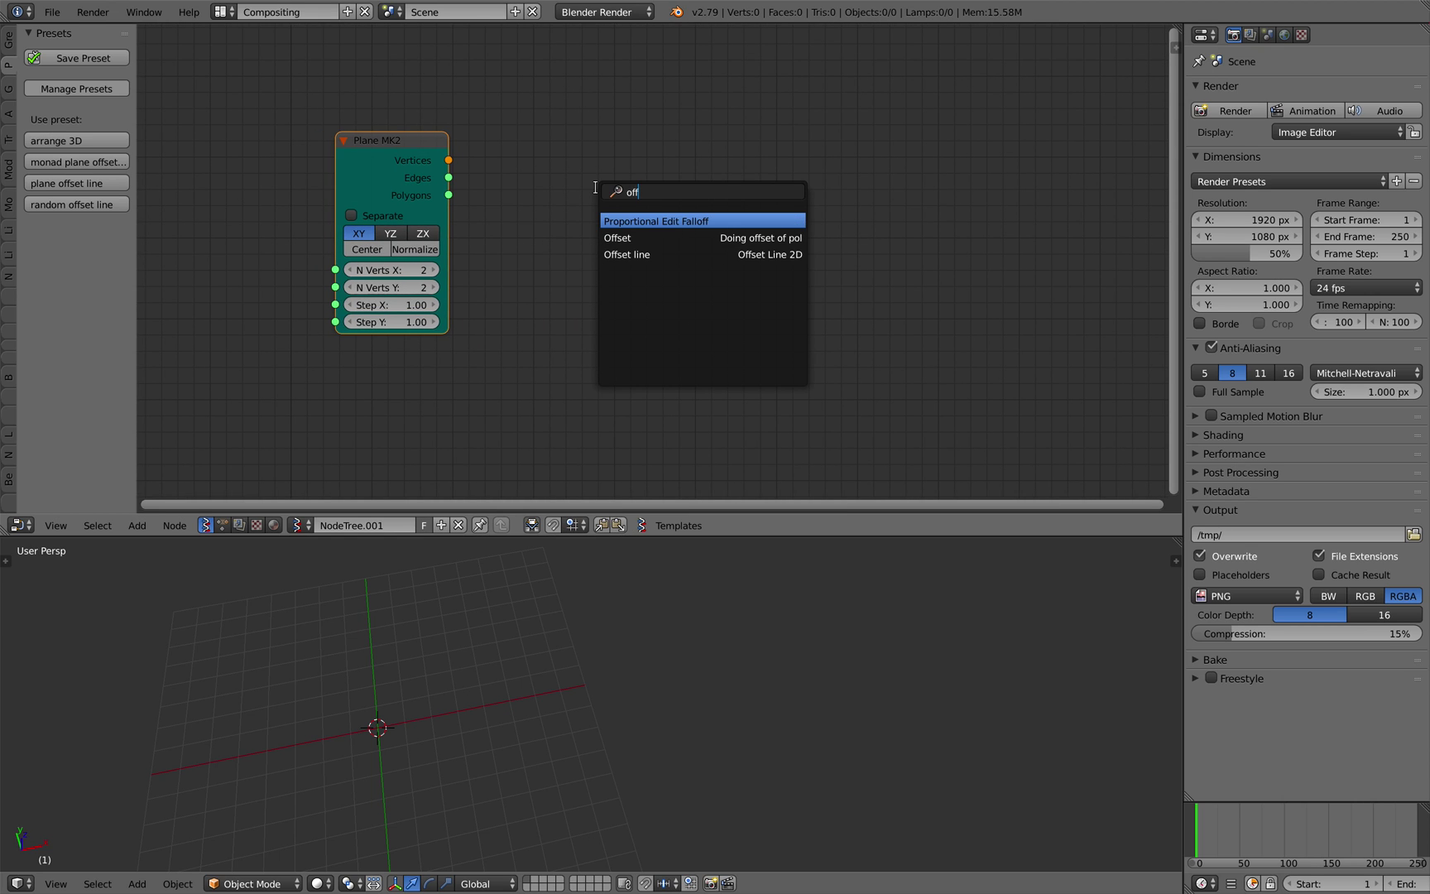
left_click(626, 254)
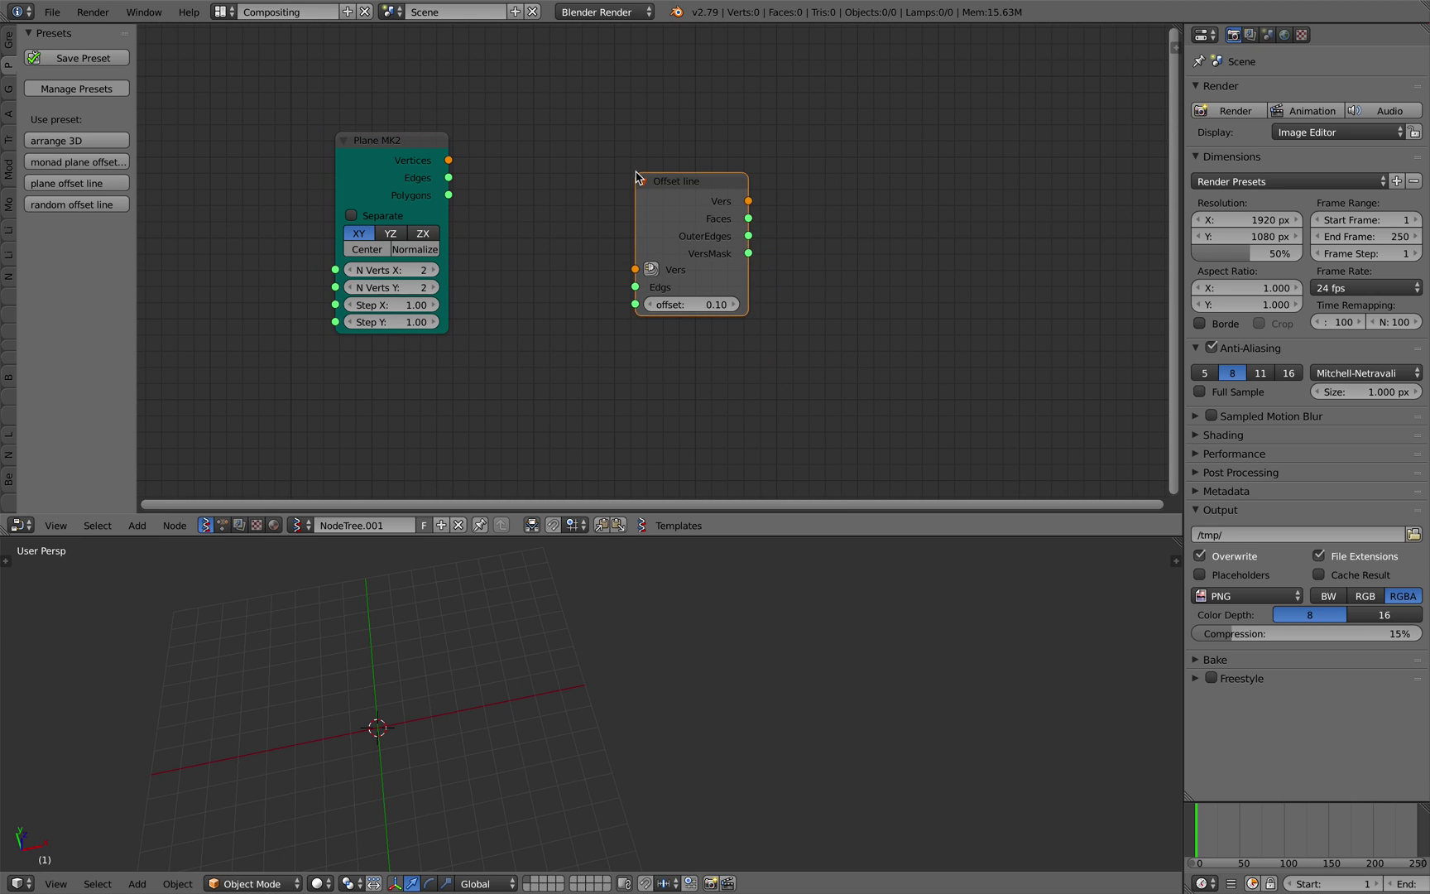
left_click(634, 186)
scroll(634, 186, "down", 1)
key("ctrl+s")
left_click(634, 186)
scroll(578, 180, "up", 1)
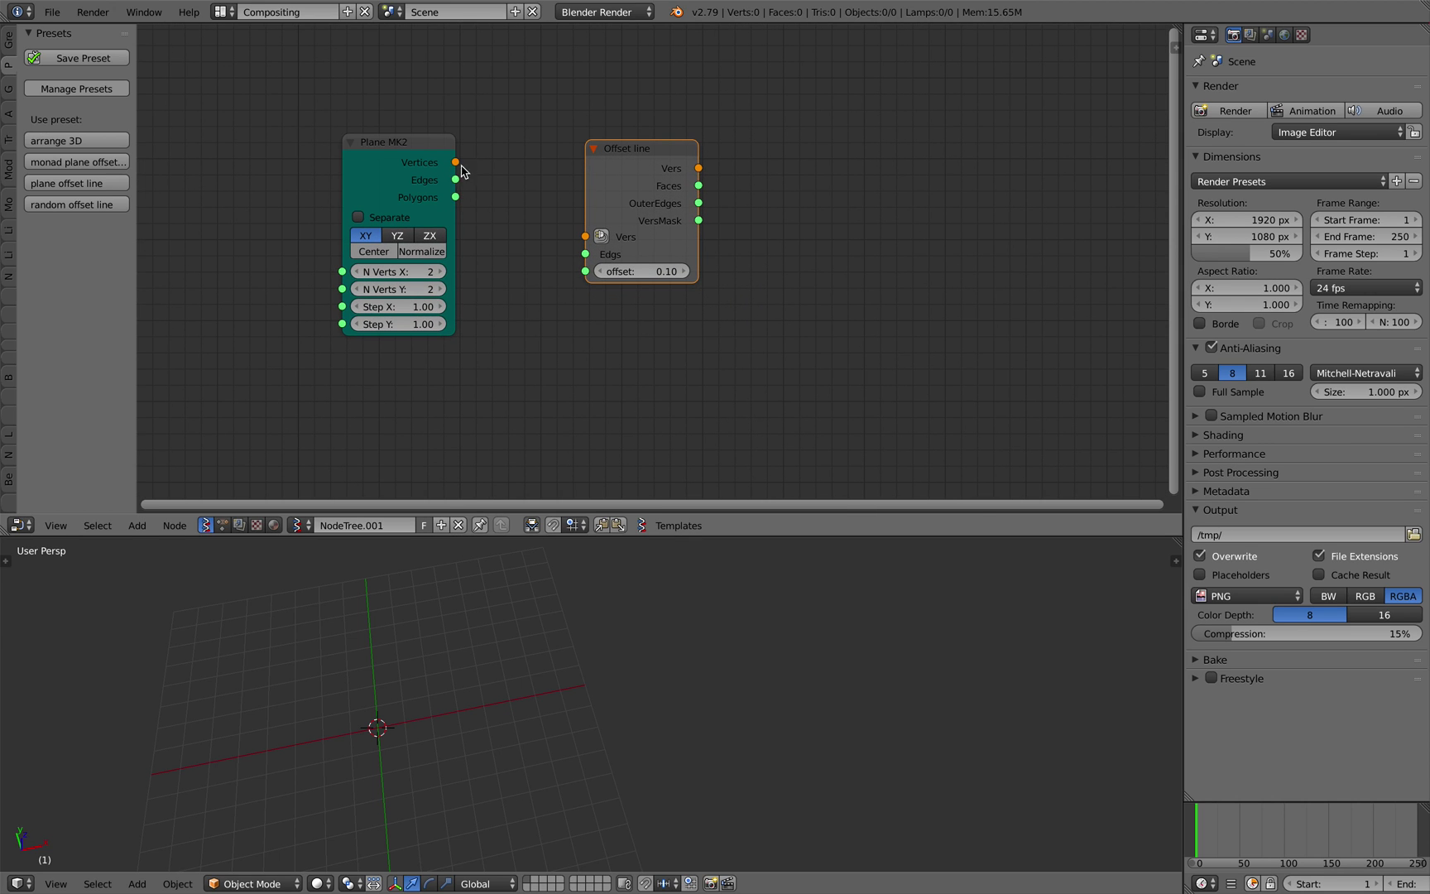
Step: Connect Plane MK2's vertices and edges to Offset line and attach a Viewer Draw node to its output
left_click_drag(456, 163, 585, 254)
left_click_drag(627, 168, 615, 158)
right_click(635, 153)
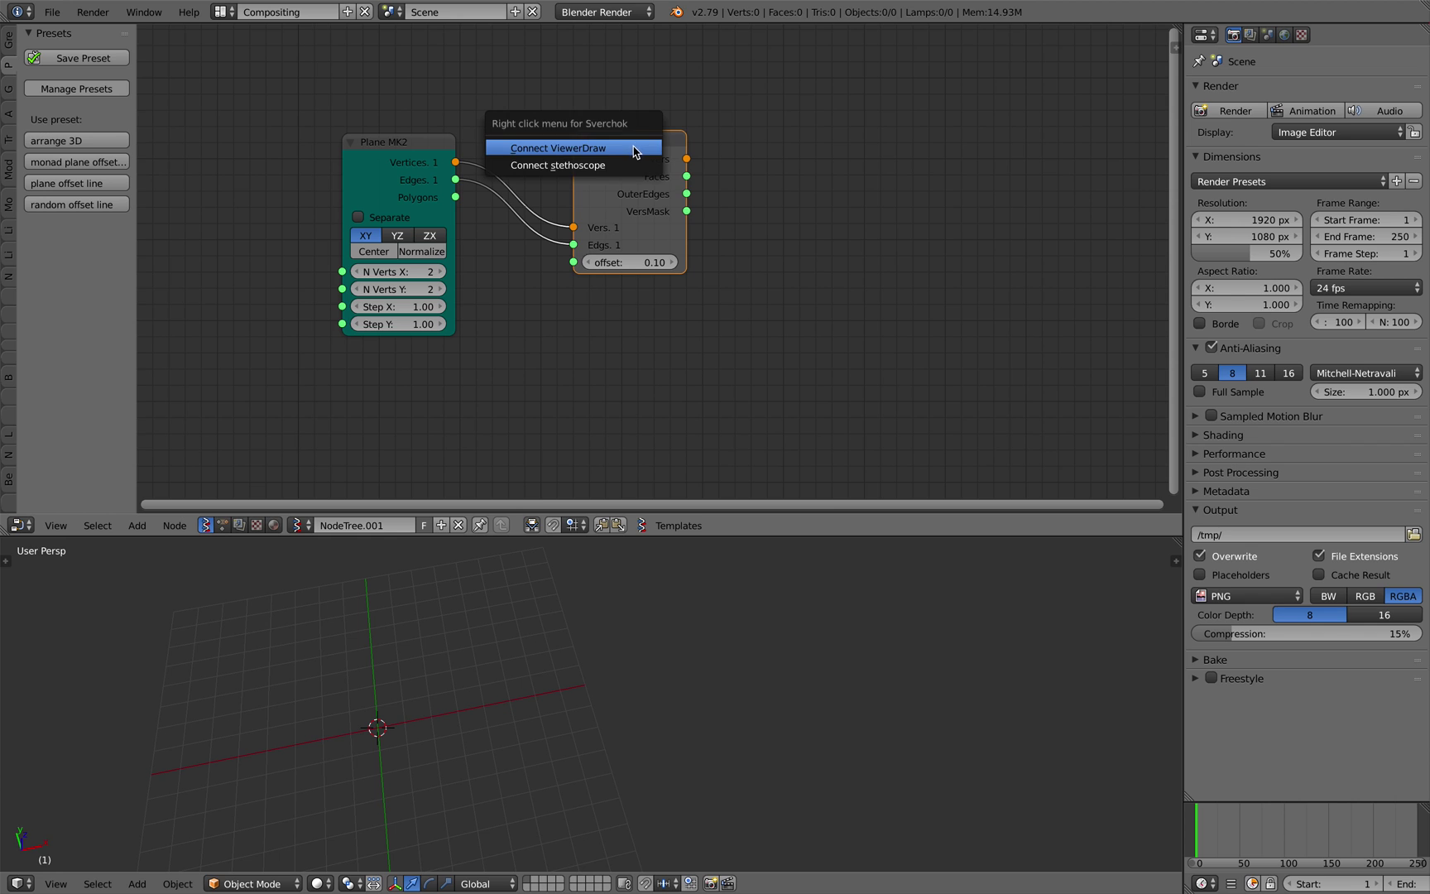
left_click(608, 149)
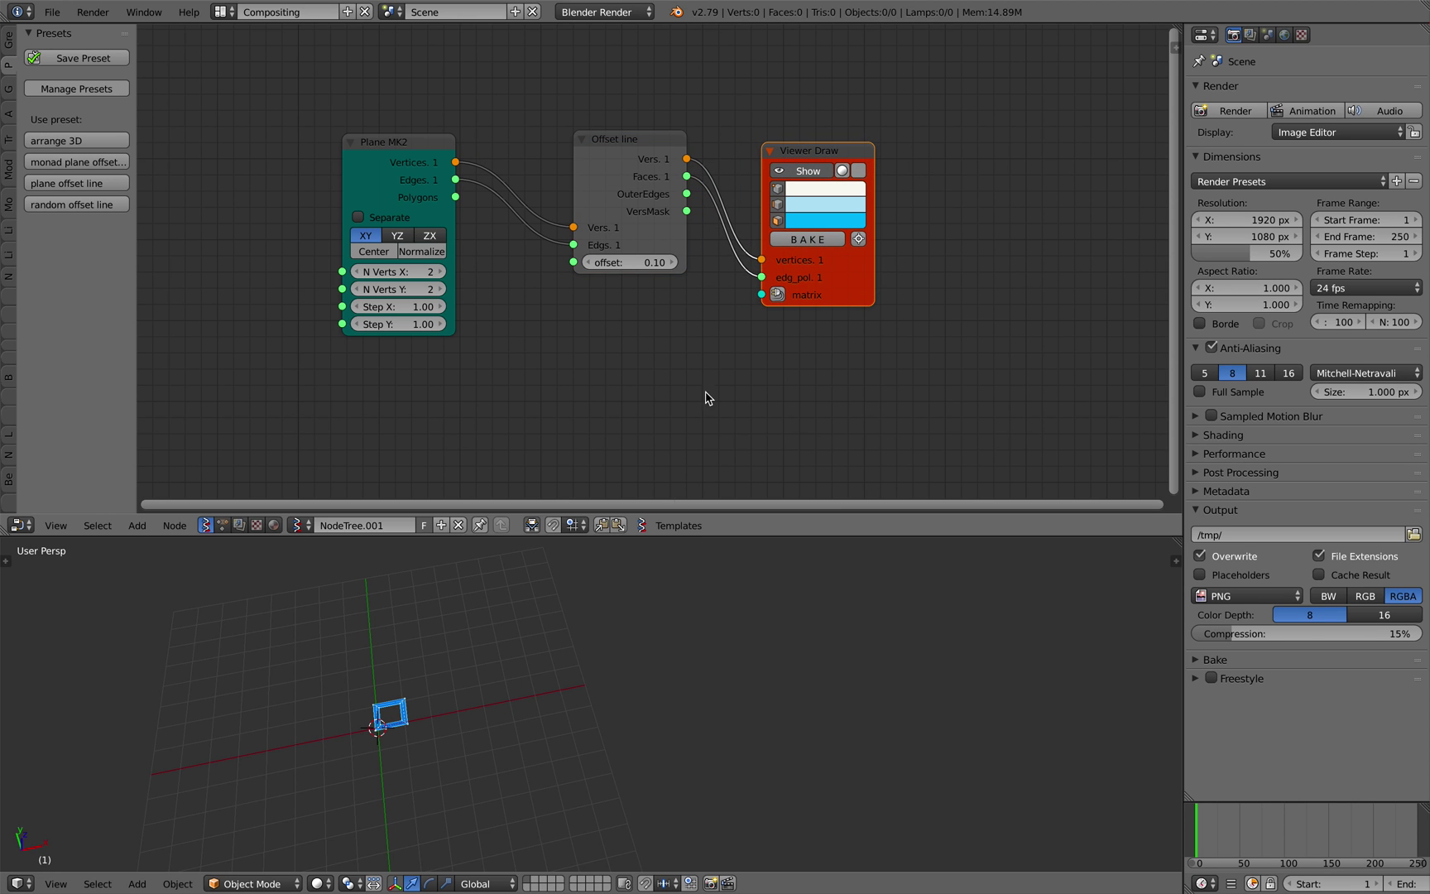
Step: Set Offset line's offset to 0.14 and Plane MK2's N Verts X and N Verts Y to 5
middle_click_drag(462, 684, 660, 667, "shift")
scroll(333, 617, "up", 2)
middle_click_drag(332, 617, 413, 672, "shift")
mouse_move(621, 263)
left_mouse_down()
mouse_move(658, 263)
mouse_move(604, 263)
mouse_move(623, 269)
left_mouse_up()
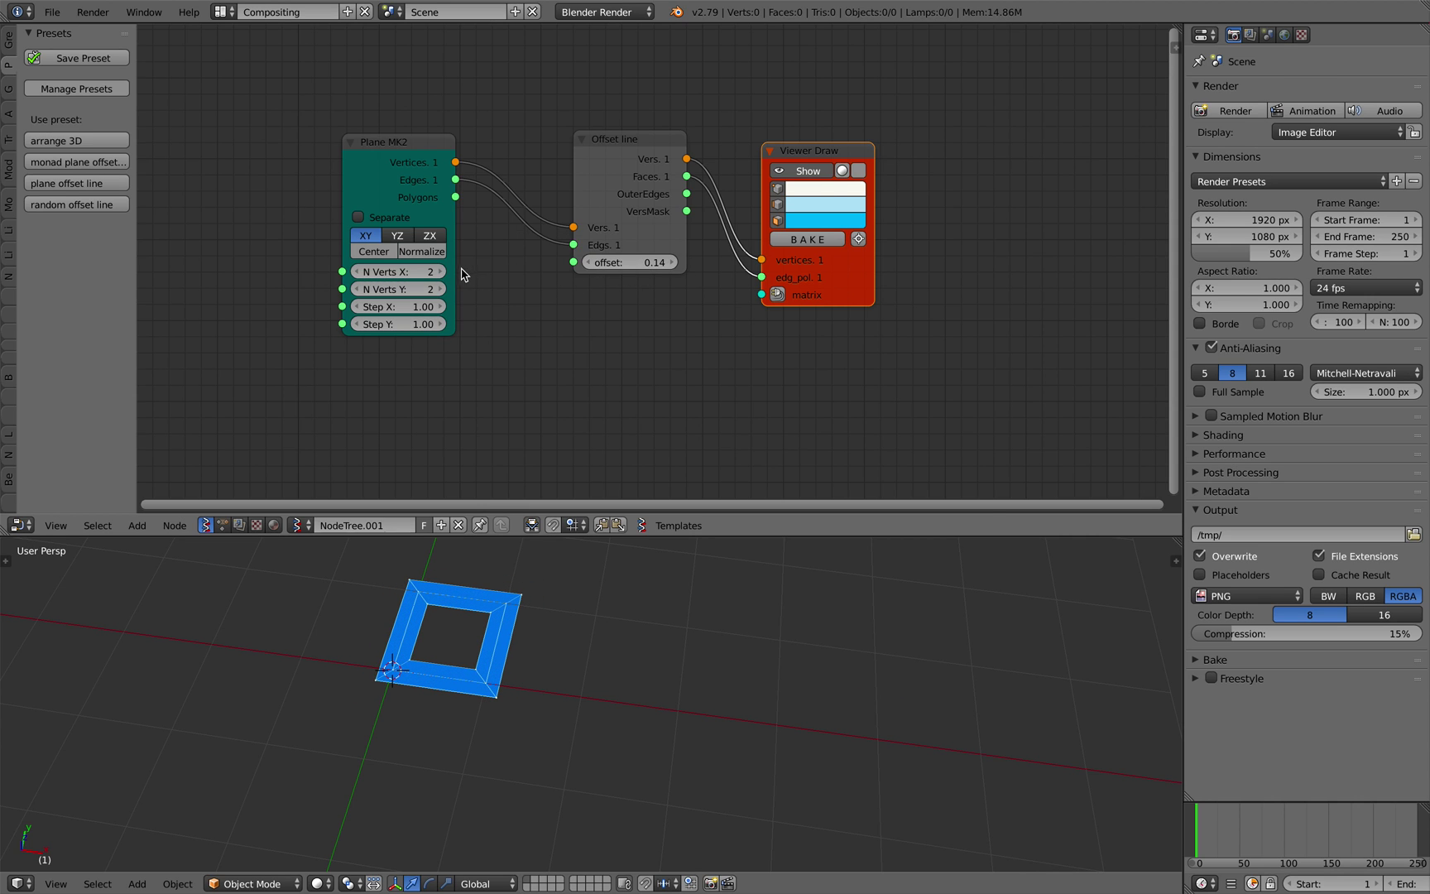
left_click_drag(441, 273, 472, 290)
scroll(699, 687, "down", 3)
middle_click_drag(700, 688, 542, 691, "shift")
key("ctrl+s")
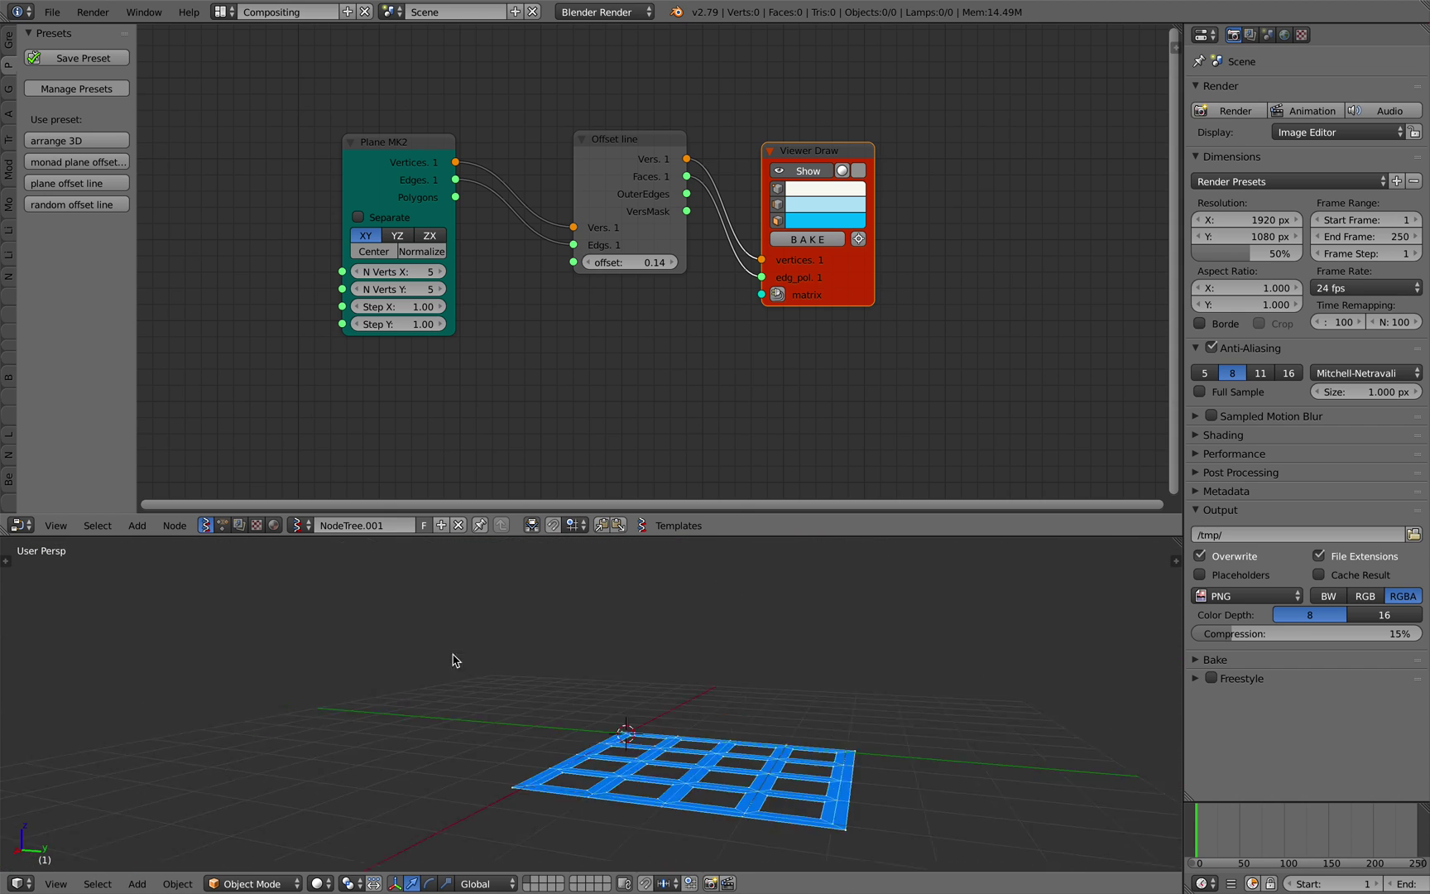
Step: Try the YZ and ZX orientations on Plane MK2 and return it to XY
middle_click_drag(454, 660, 348, 664)
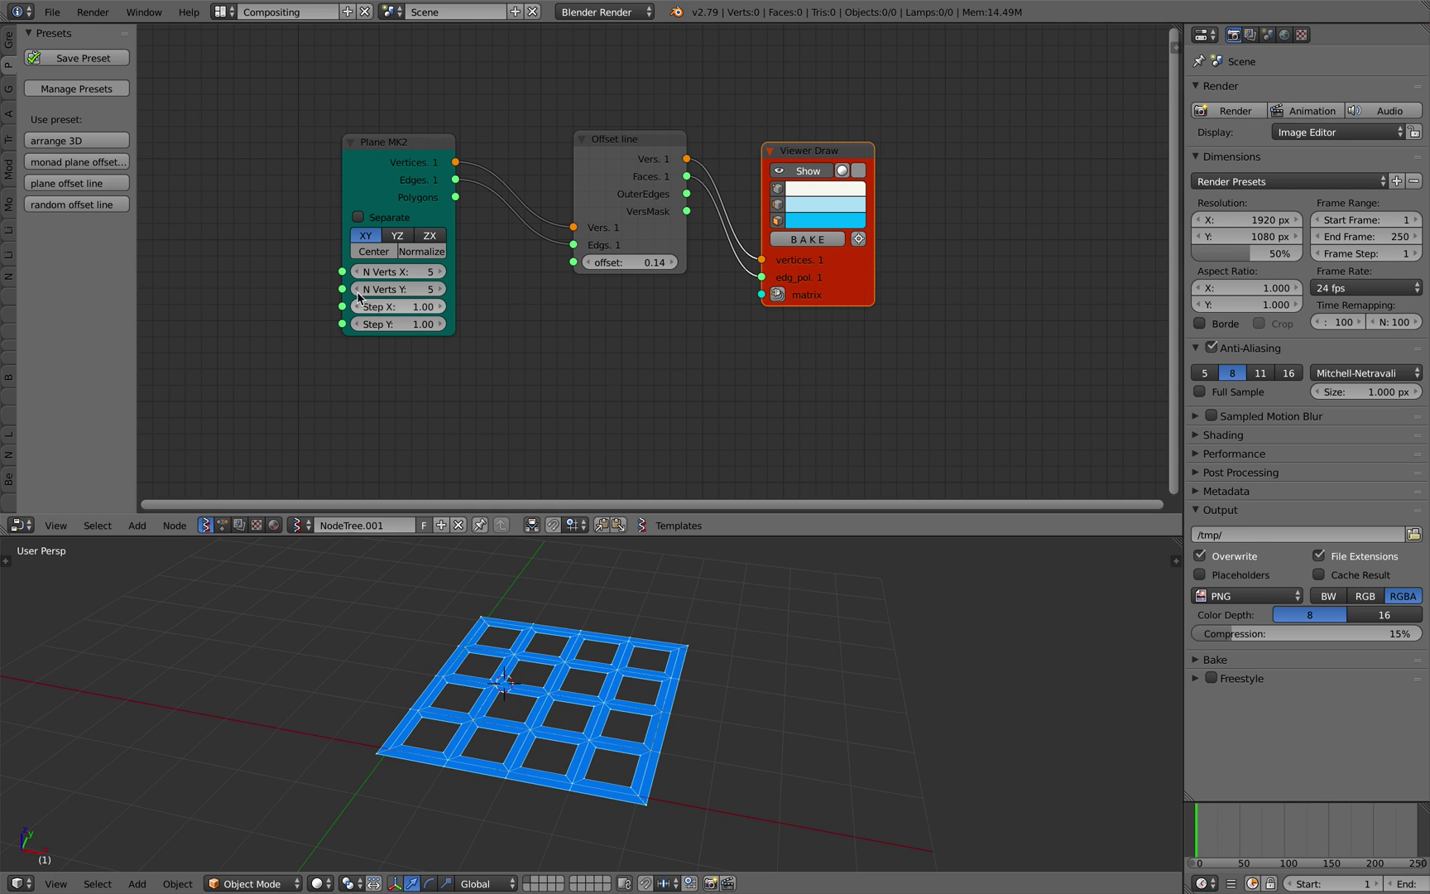
left_click(398, 236)
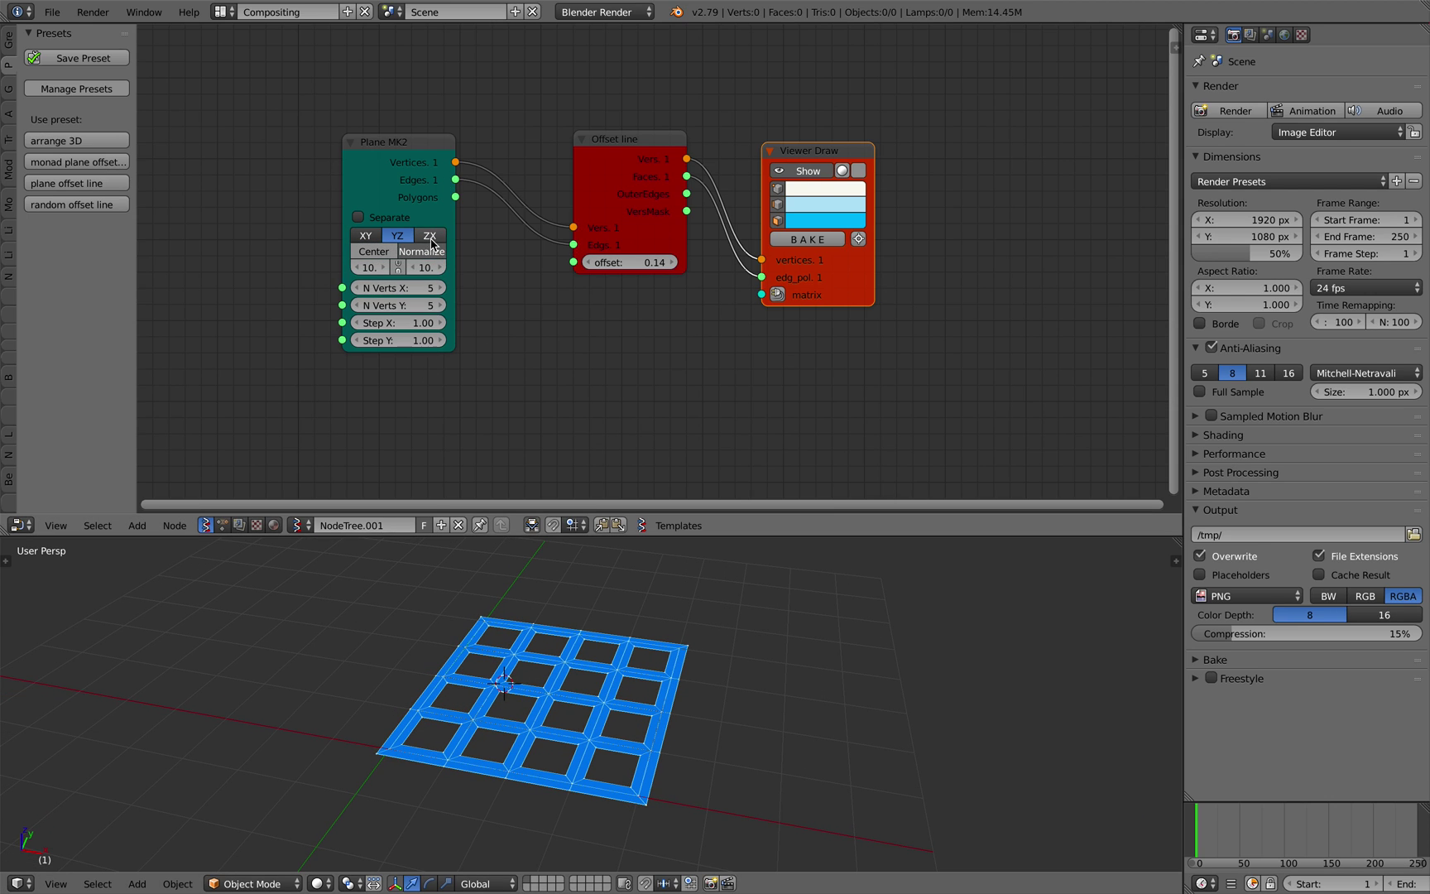
left_click(406, 251)
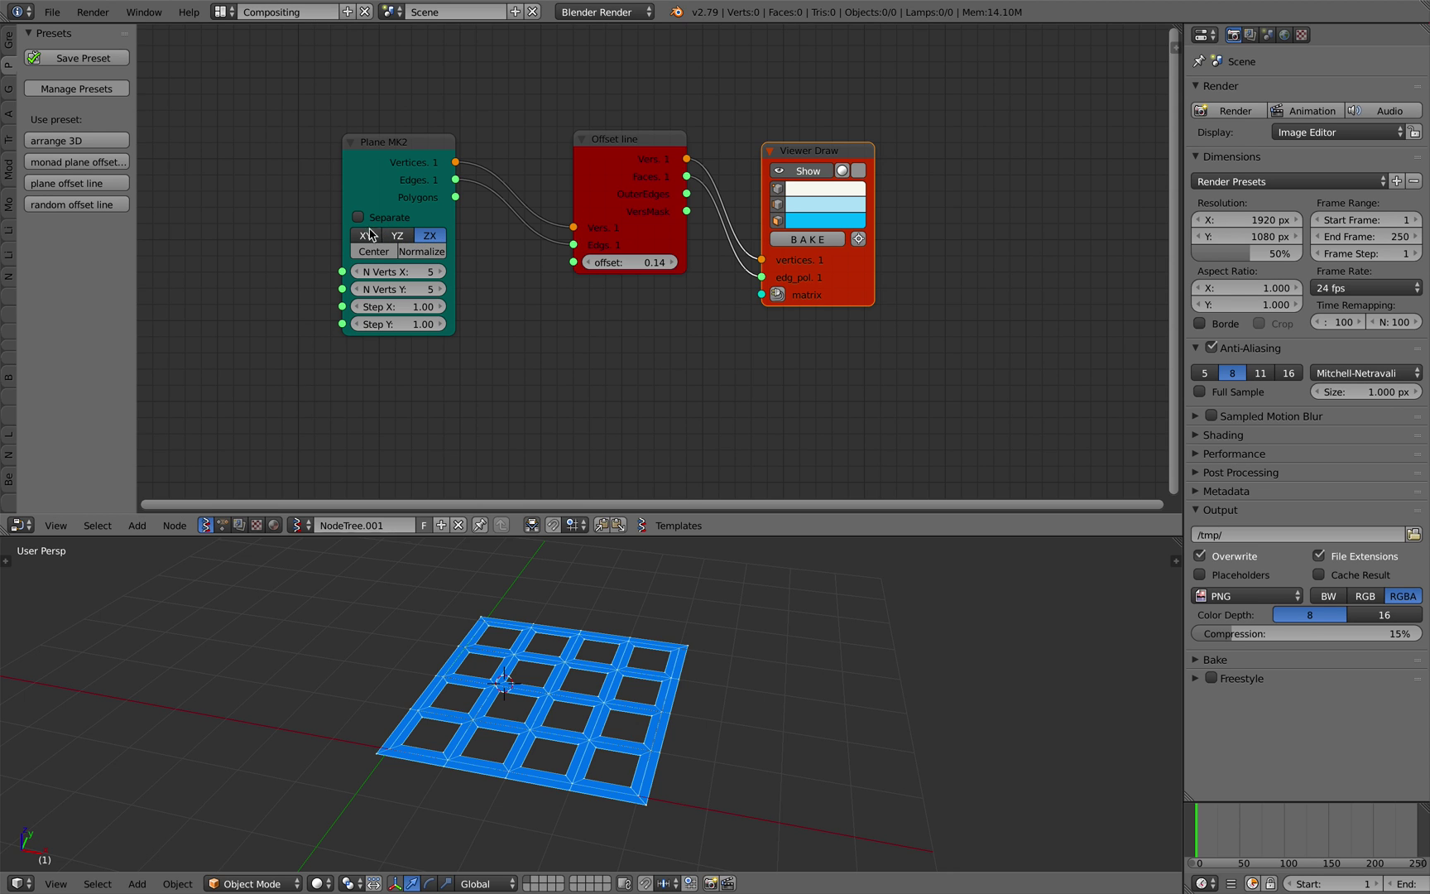
left_click(370, 235)
Step: Space the nodes apart and insert a Rotation node between Offset line's vertices and Viewer Draw
left_click_drag(370, 235, 291, 243)
mouse_move(542, 579)
middle_mouse_down()
mouse_move(560, 606)
mouse_move(555, 592)
middle_mouse_up()
left_click_drag(626, 172, 511, 196)
key("ctrl+s")
left_click(511, 195)
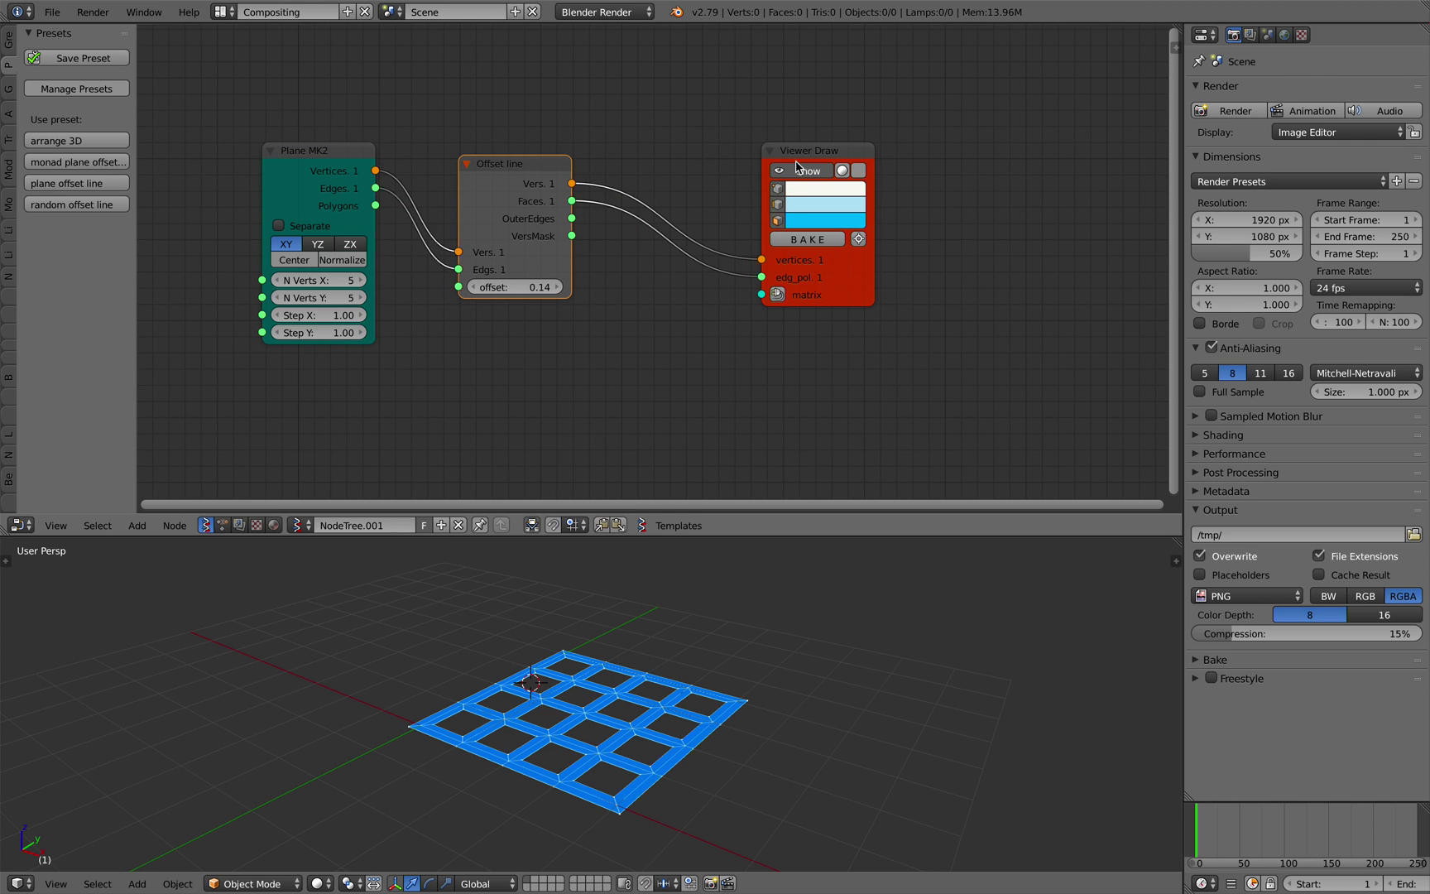
left_click_drag(795, 158, 844, 154)
key("shift+a")
left_click(650, 165)
type("rotation")
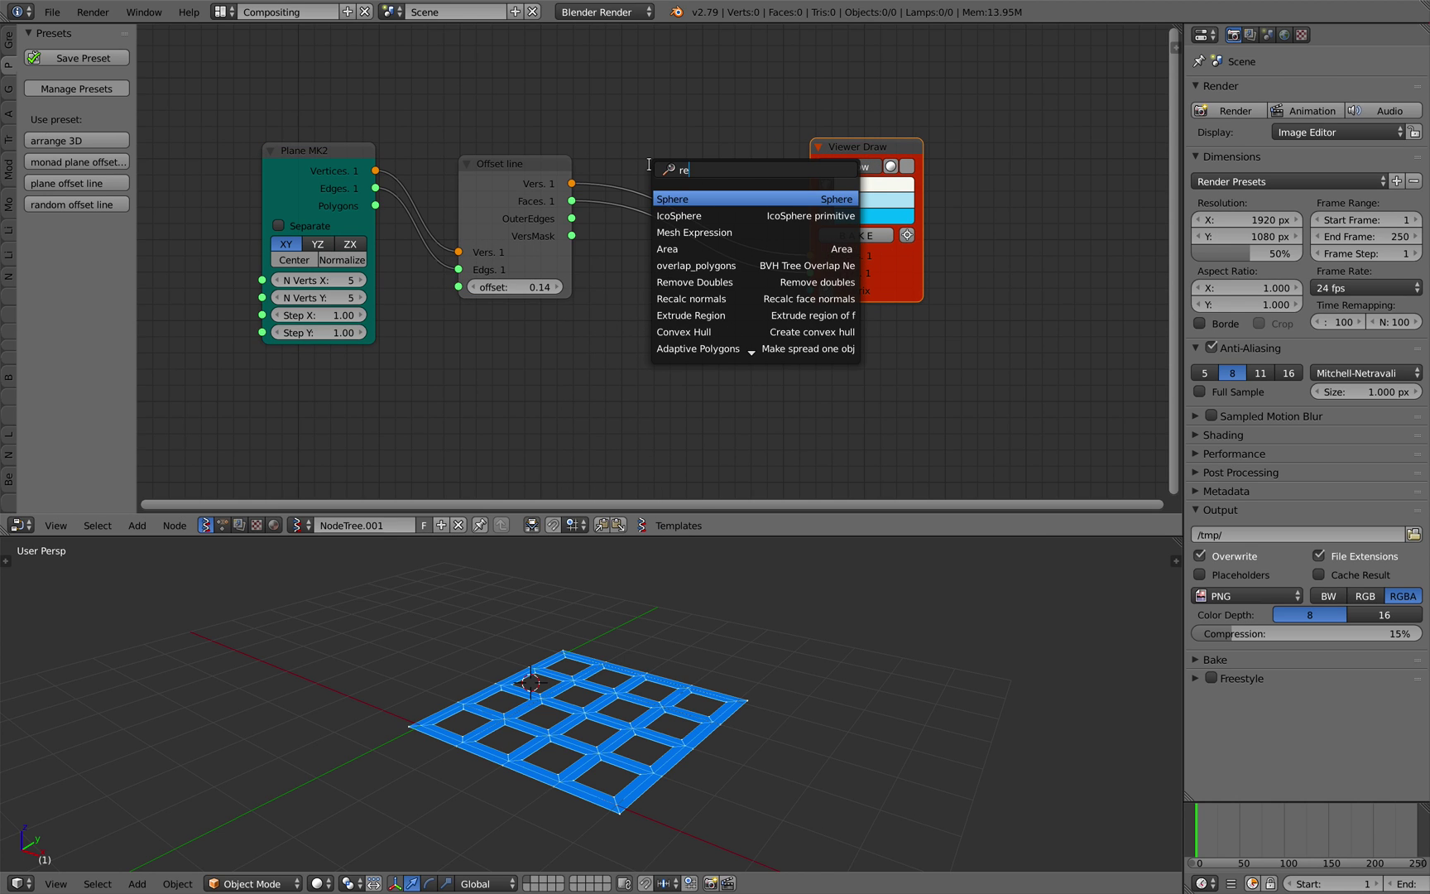
key("Return")
left_click(658, 150)
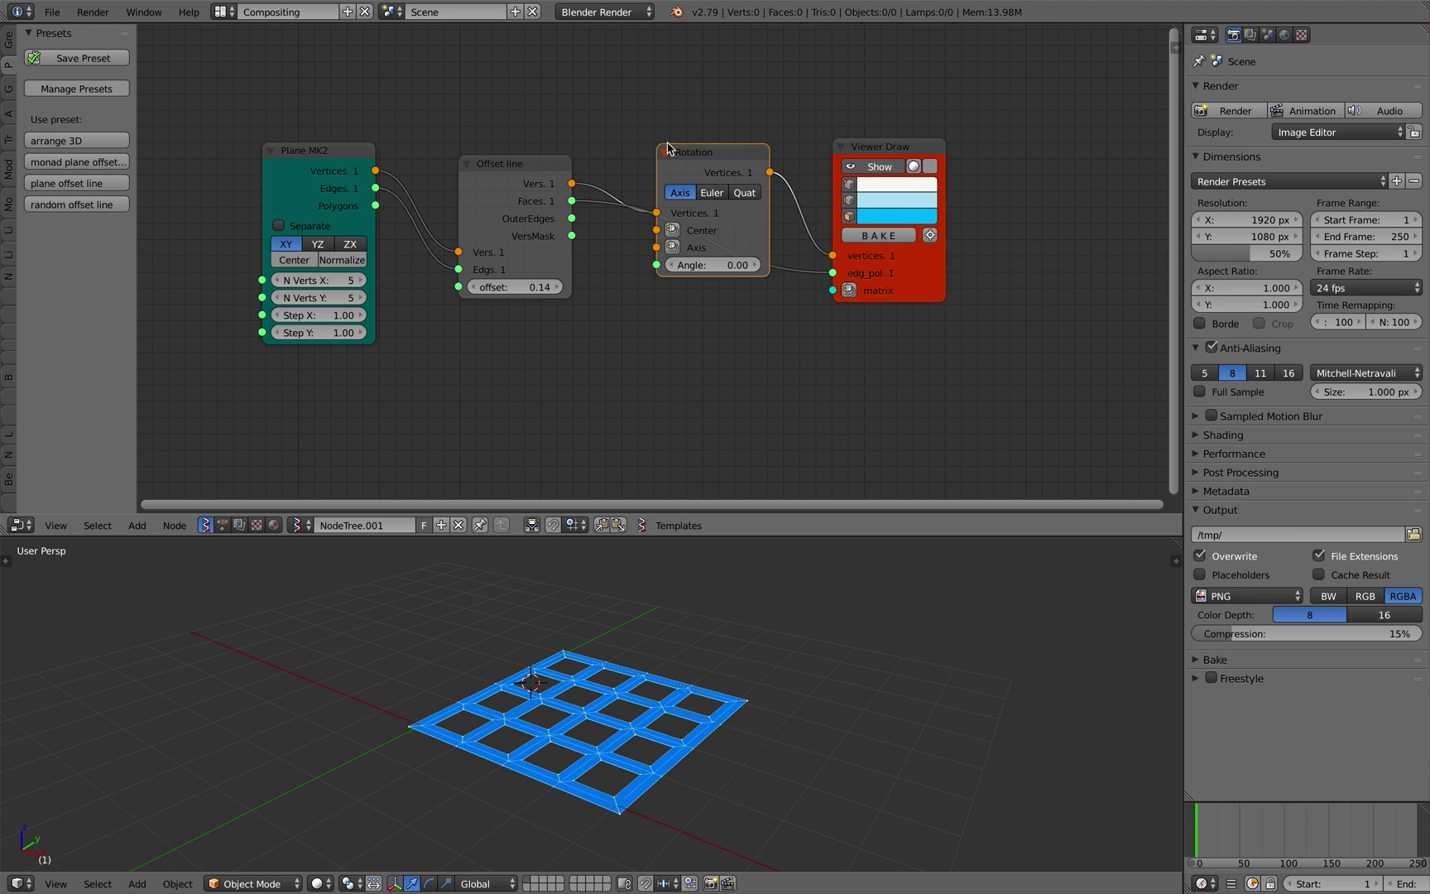
Step: Raise the Rotation node, switch it to Euler mode and set its X angle to 90.00
left_click_drag(698, 153, 720, 97)
left_click(730, 135)
middle_click_drag(679, 549, 637, 572)
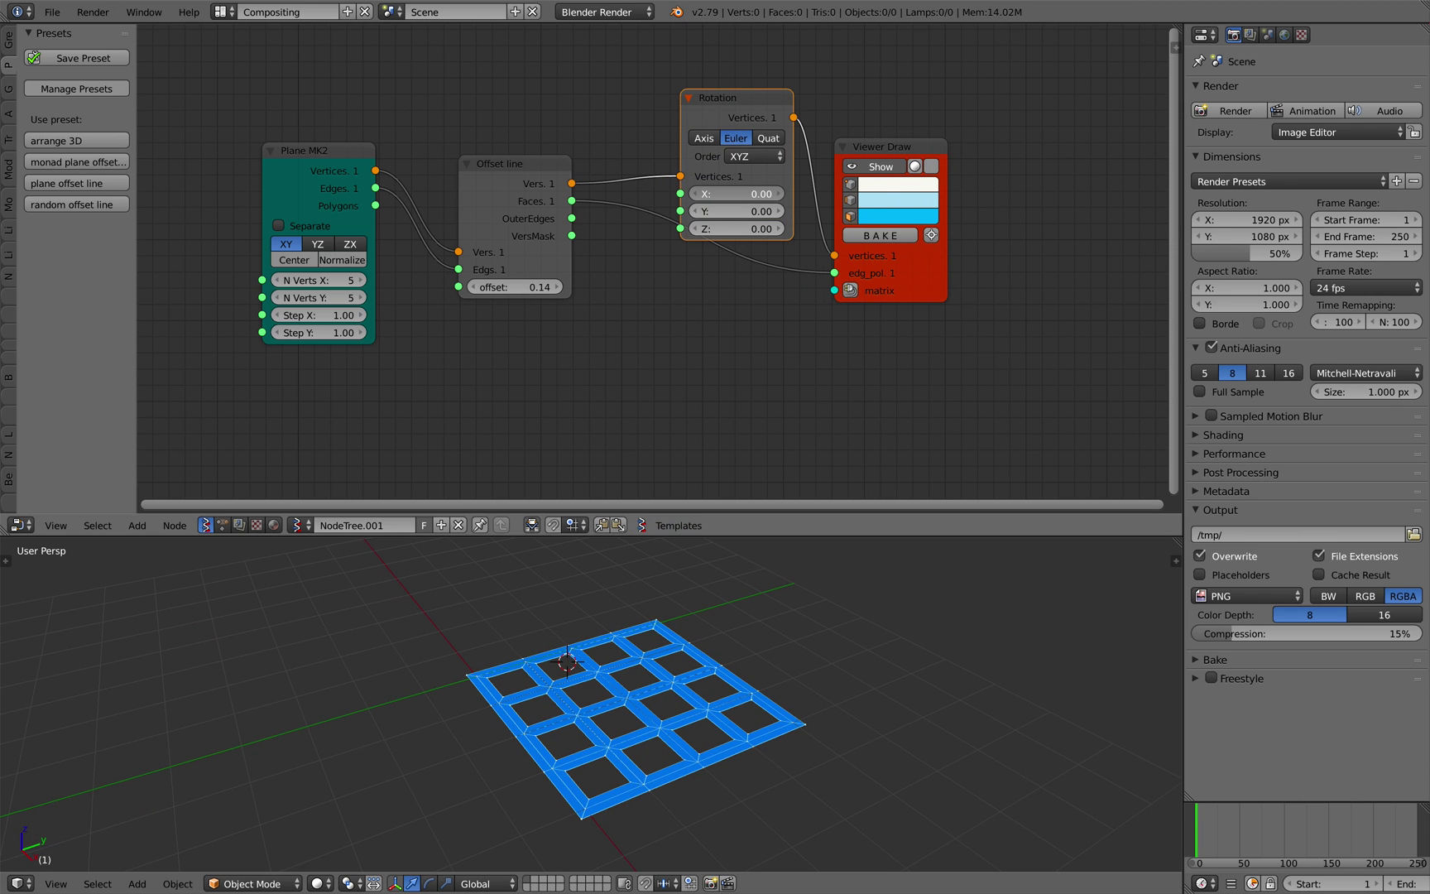
mouse_move(732, 195)
left_mouse_down()
mouse_move(762, 196)
mouse_move(732, 195)
left_mouse_up()
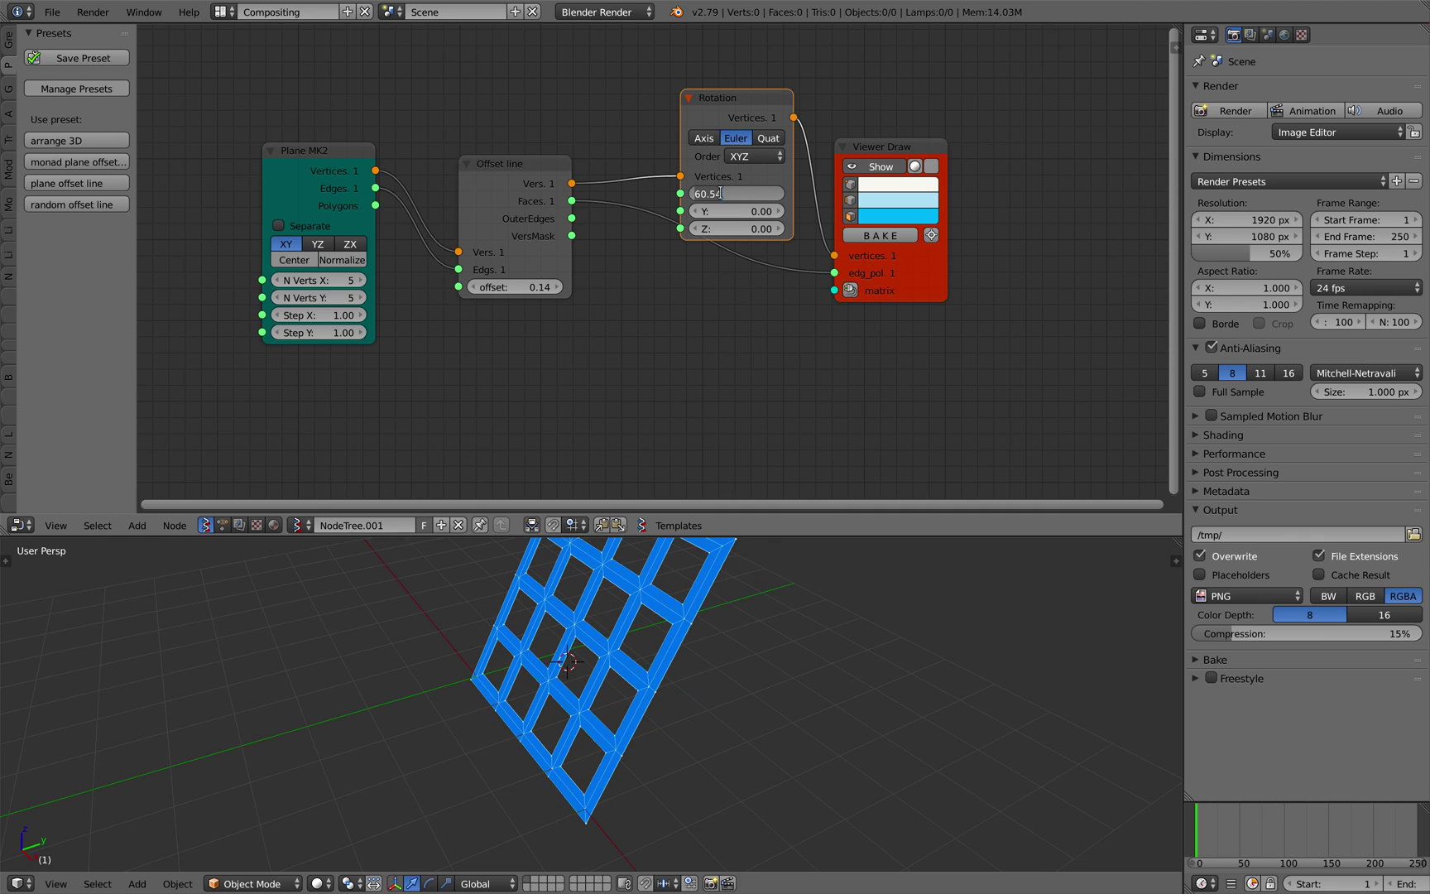
key("Return")
scroll(572, 587, "down", 3)
middle_click_drag(514, 592, 617, 584)
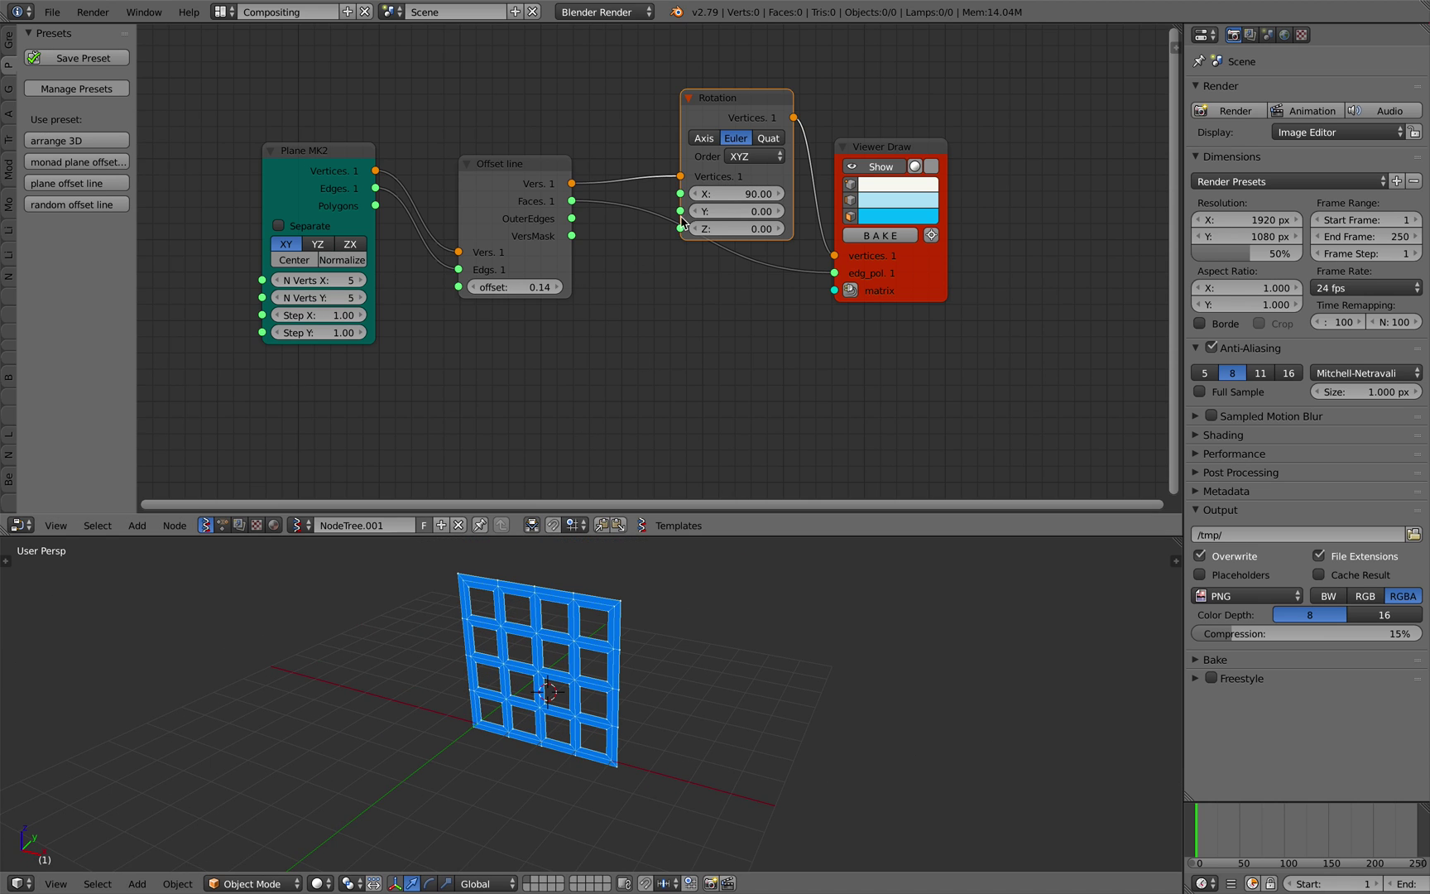
Step: Make room before Viewer Draw and add an Extrude Region node after the Rotation node
middle_click_drag(748, 228, 580, 241)
left_click_drag(714, 286, 848, 306)
key("shift+a")
left_click(770, 258)
type("extrude")
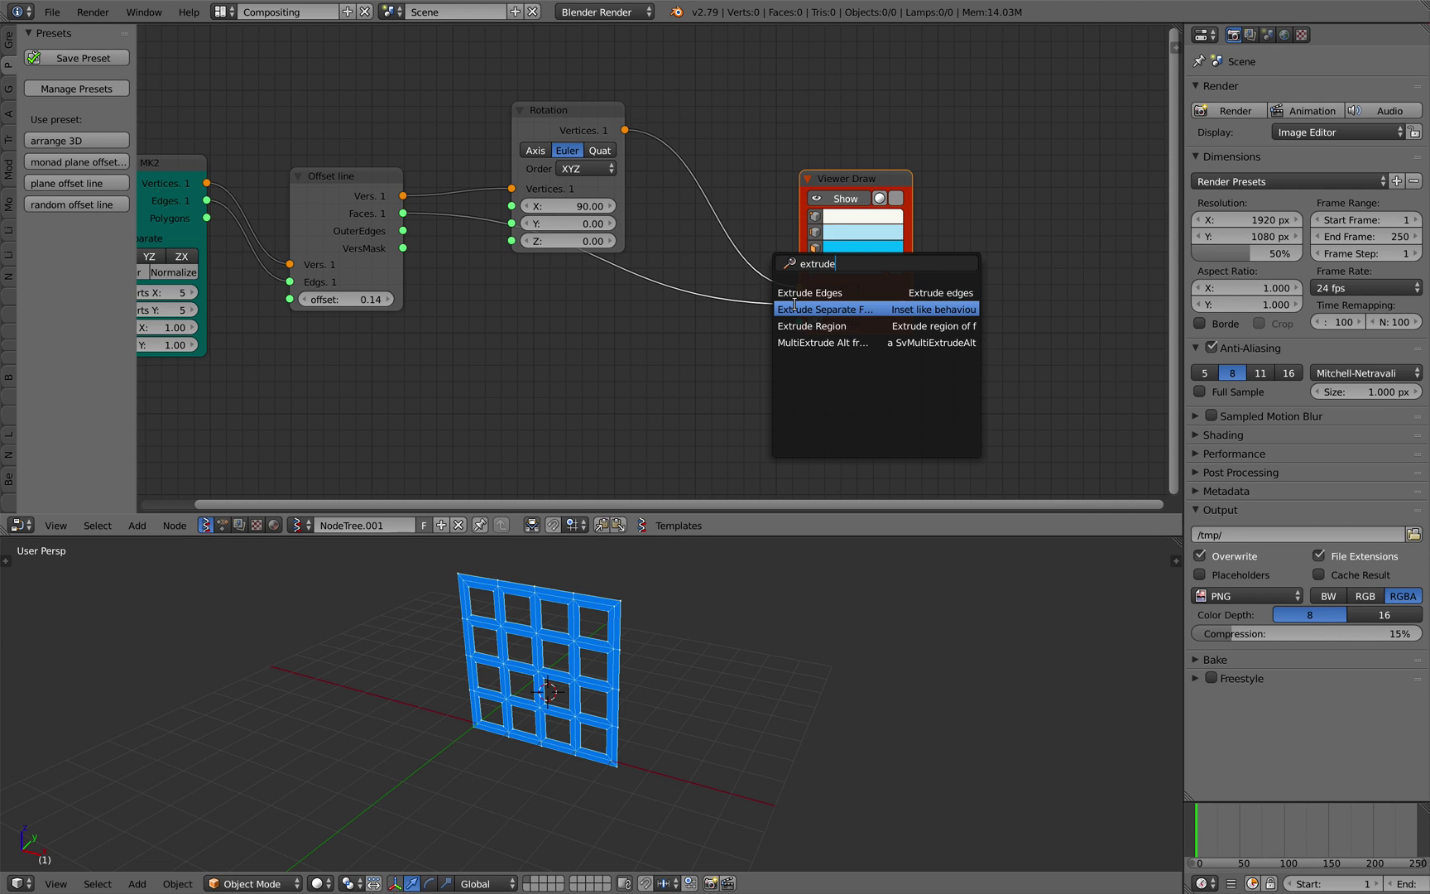
left_click(792, 326)
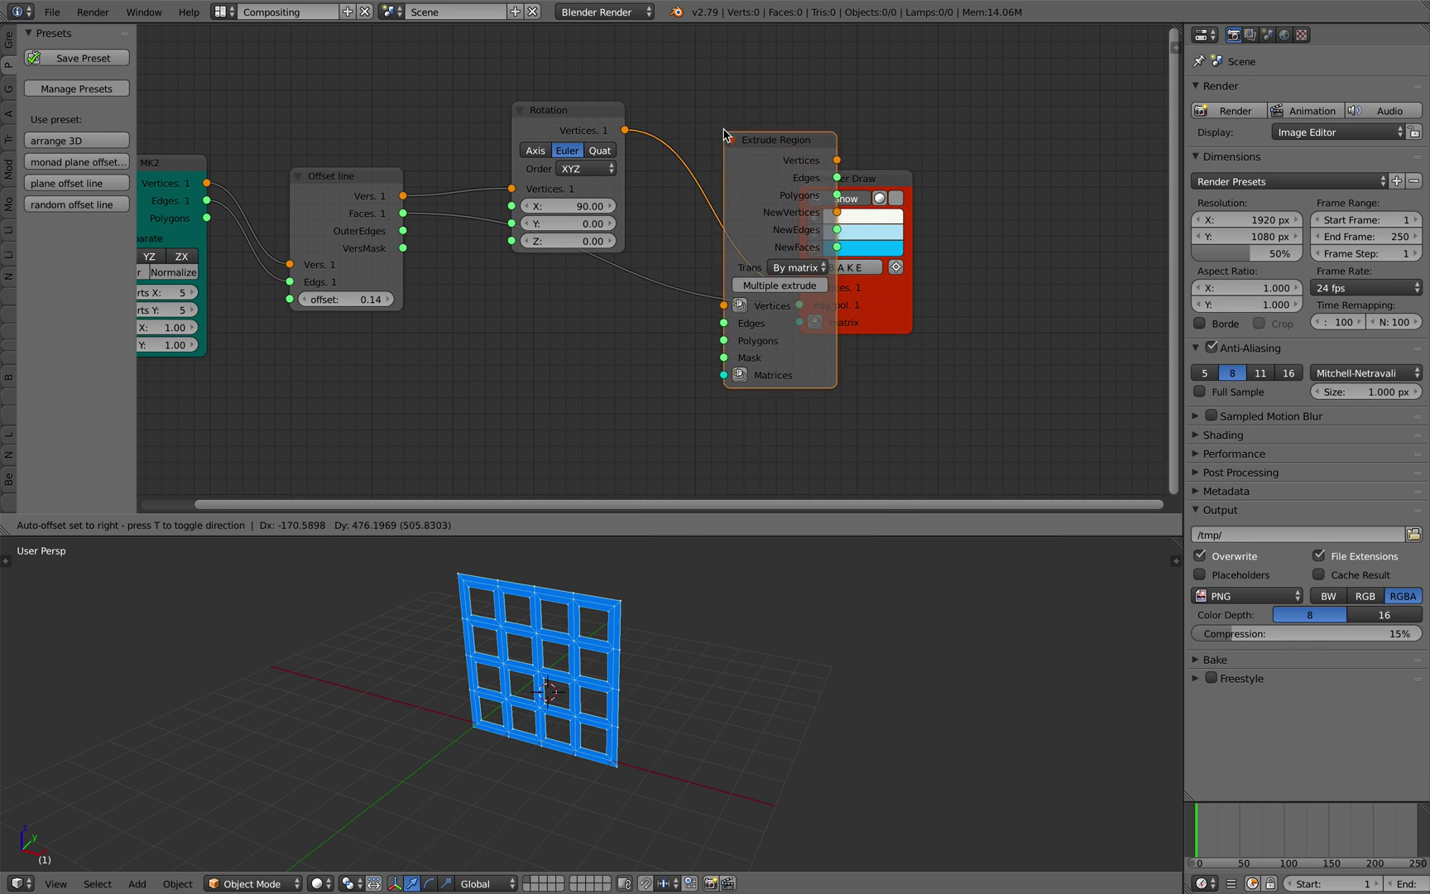
left_click(782, 215)
Step: Connect Offset line's faces to Extrude Region's polygons input and Extrude Region's polygons to Viewer Draw's edg_pol input
left_click_drag(585, 180, 579, 153)
left_click_drag(894, 304, 732, 296)
left_click_drag(843, 149, 878, 255)
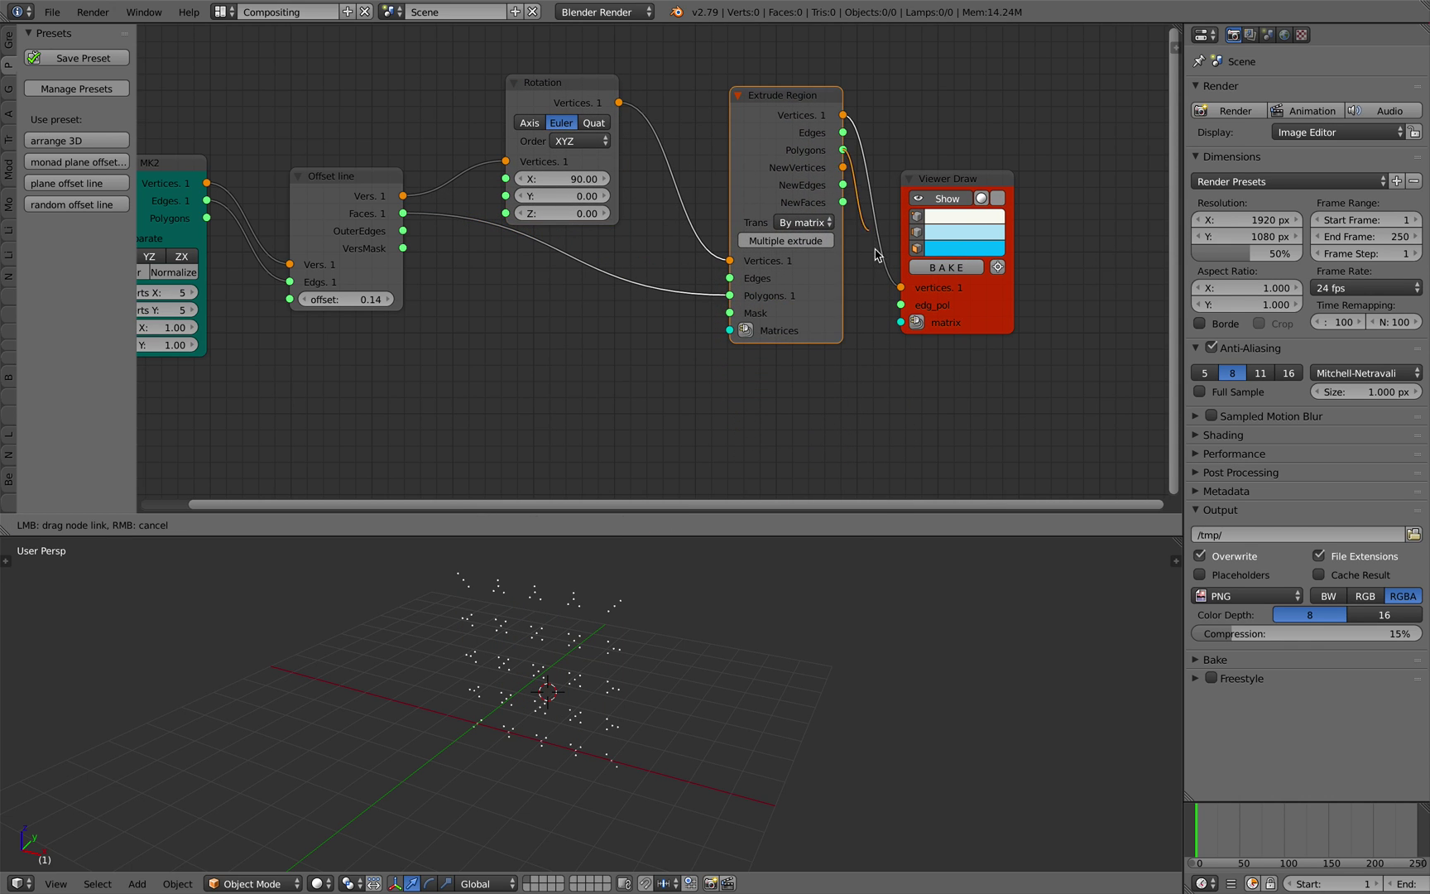
left_click_drag(897, 308, 901, 305)
Step: Set Extrude Region to extrude along normal with Height 1.36 and turn on face shading in Viewer Draw
left_click(803, 222)
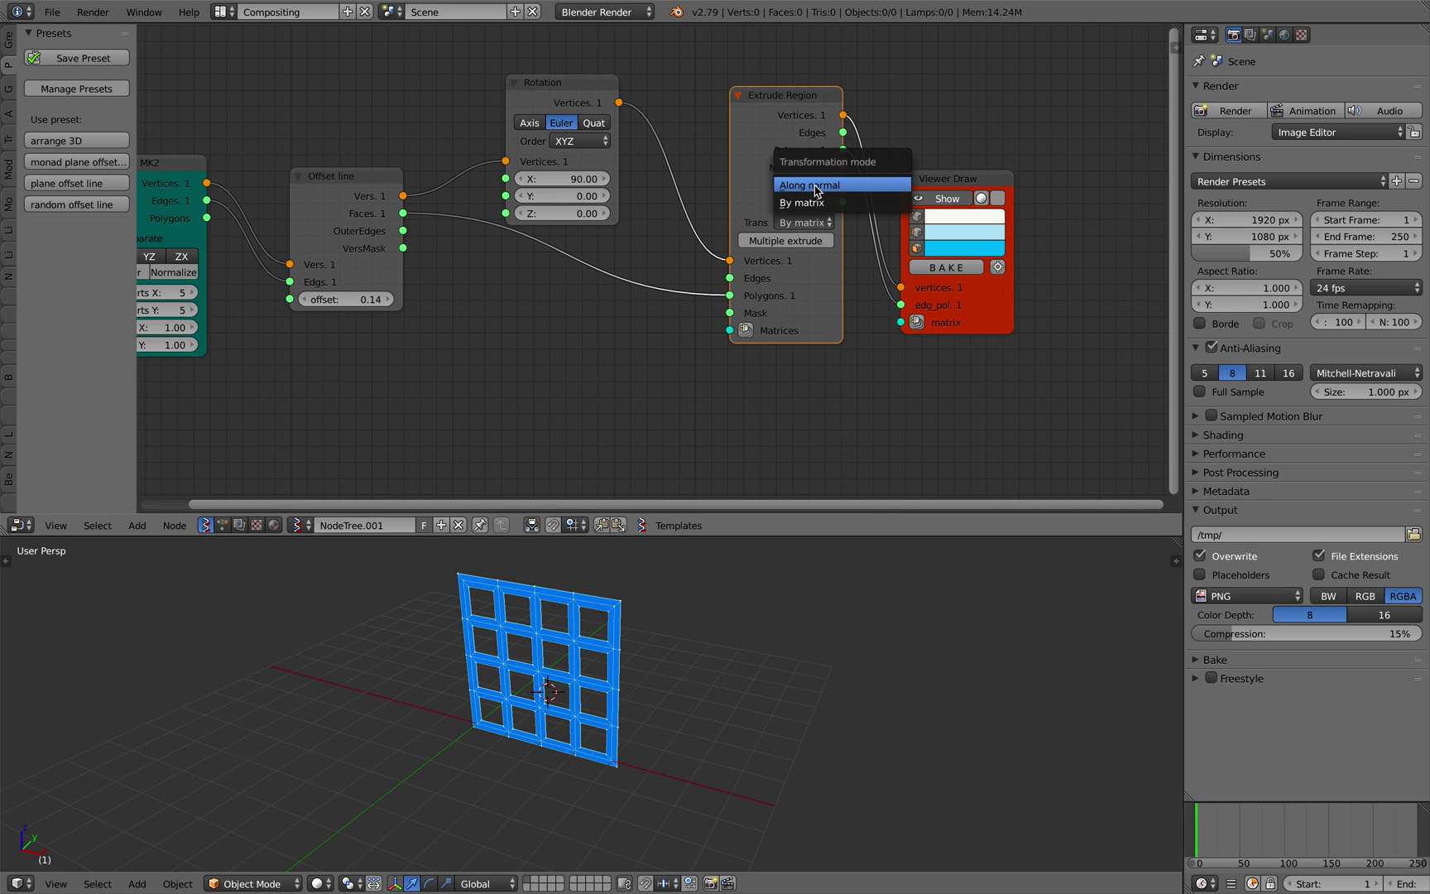
left_click(799, 186)
left_click_drag(787, 312, 861, 312)
mouse_move(633, 668)
middle_mouse_down()
mouse_move(585, 649)
mouse_move(492, 645)
mouse_move(610, 658)
mouse_move(680, 693)
mouse_move(654, 699)
middle_mouse_up()
left_click(998, 198)
key("Home")
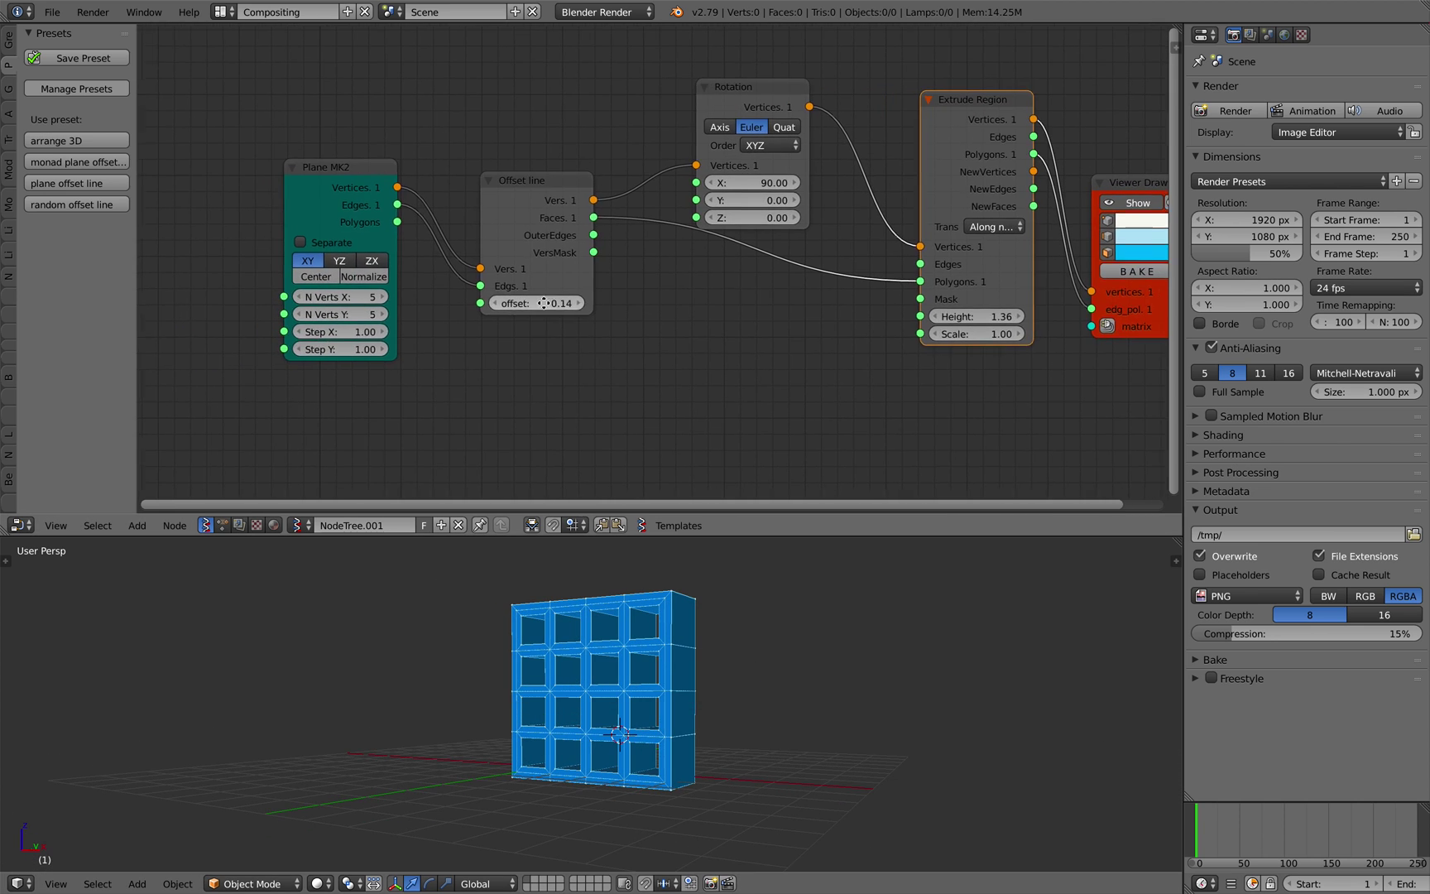
Step: Move Viewer Draw closer to Extrude Region and set Offset line's offset to 0.06
left_click_drag(938, 188, 944, 162)
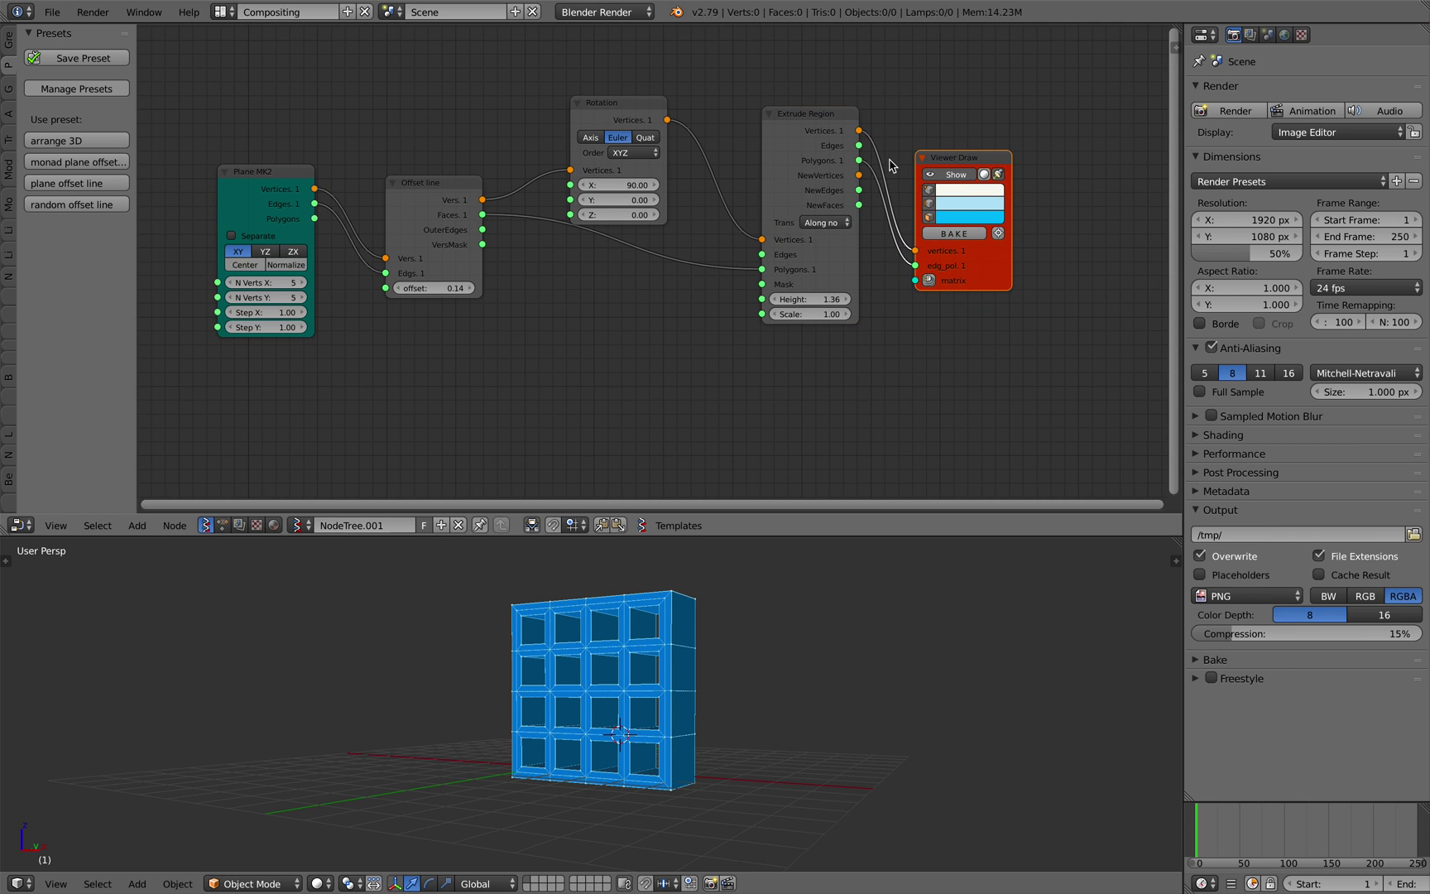
middle_click_drag(707, 300, 750, 332)
key("ctrl+s")
left_click(750, 332)
scroll(742, 338, "up", 2)
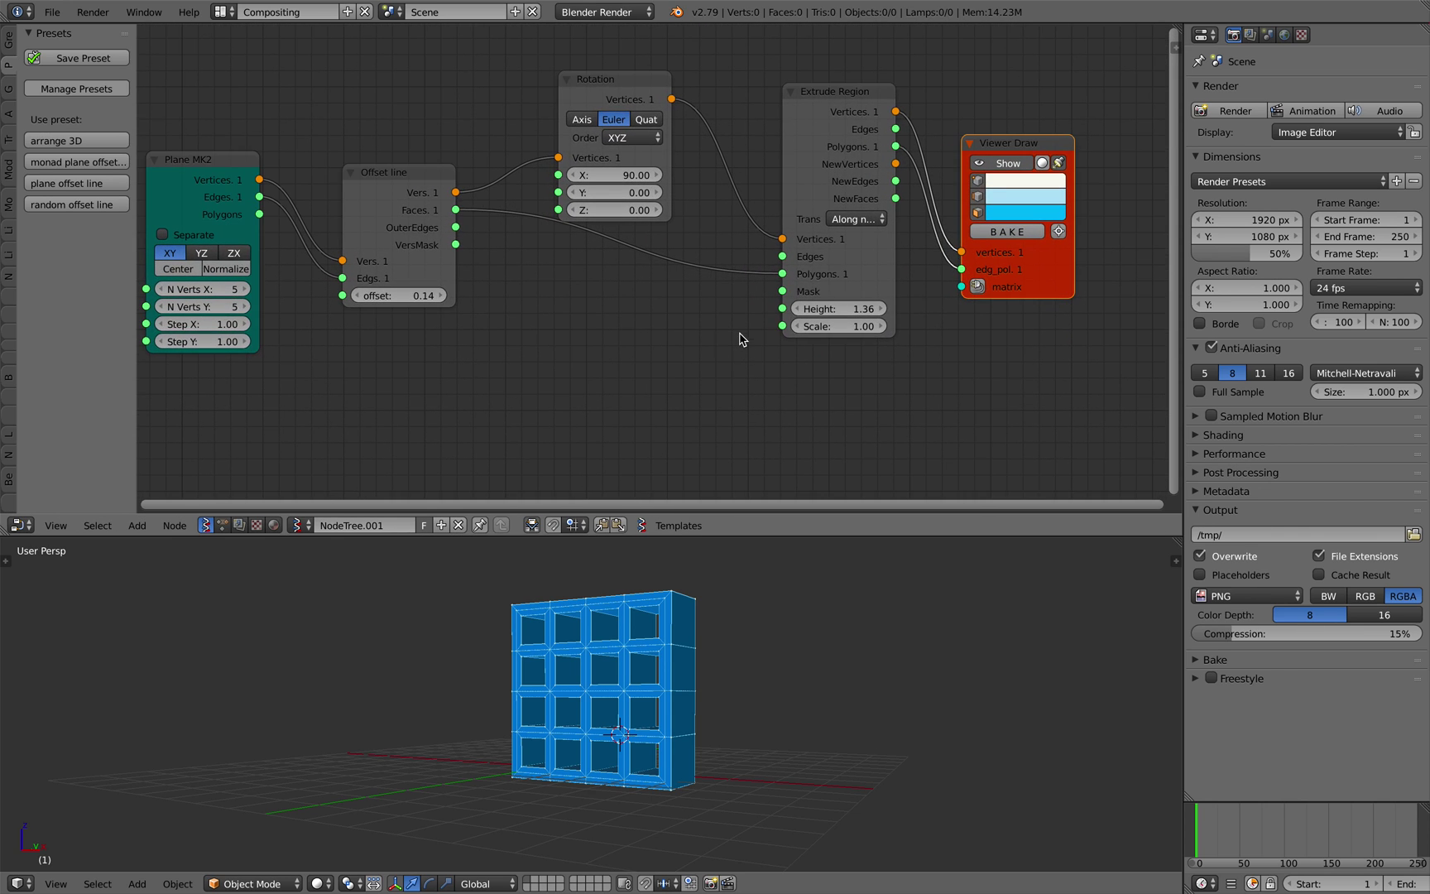
left_click_drag(408, 303, 386, 303)
middle_click_drag(538, 646, 581, 663)
key("ctrl+s")
left_click(581, 660)
Step: Try Plane MK2 with Step X 1.28 and Step Y 1.07, and reset both steps to 1.00
middle_click_drag(319, 329, 351, 313)
left_click_drag(214, 309, 245, 326)
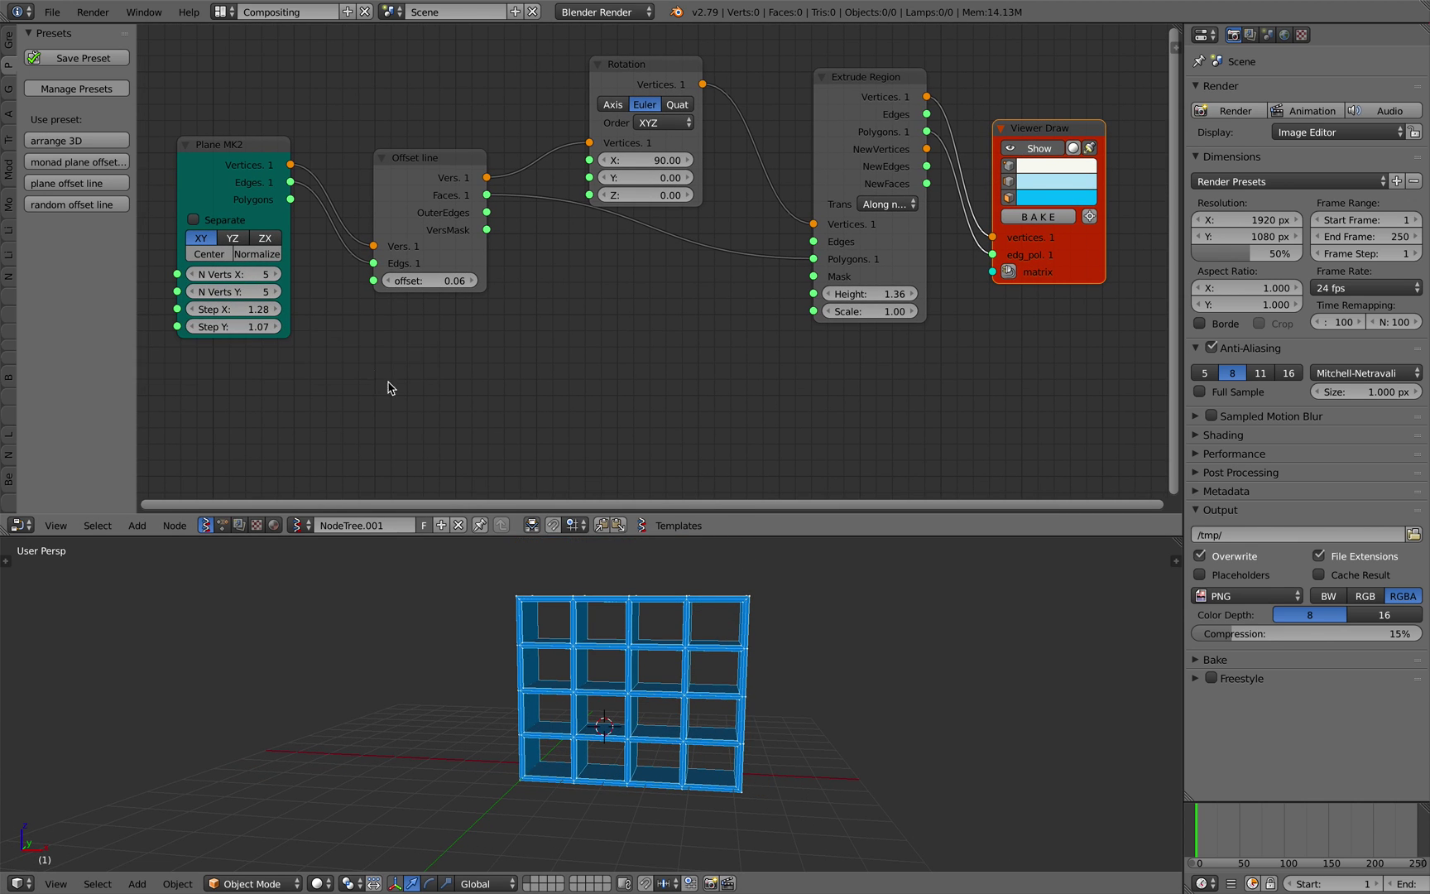
middle_click_drag(389, 381, 376, 381)
left_click_drag(240, 309, 240, 327)
type("1")
key("Return")
middle_click_drag(389, 337, 440, 338)
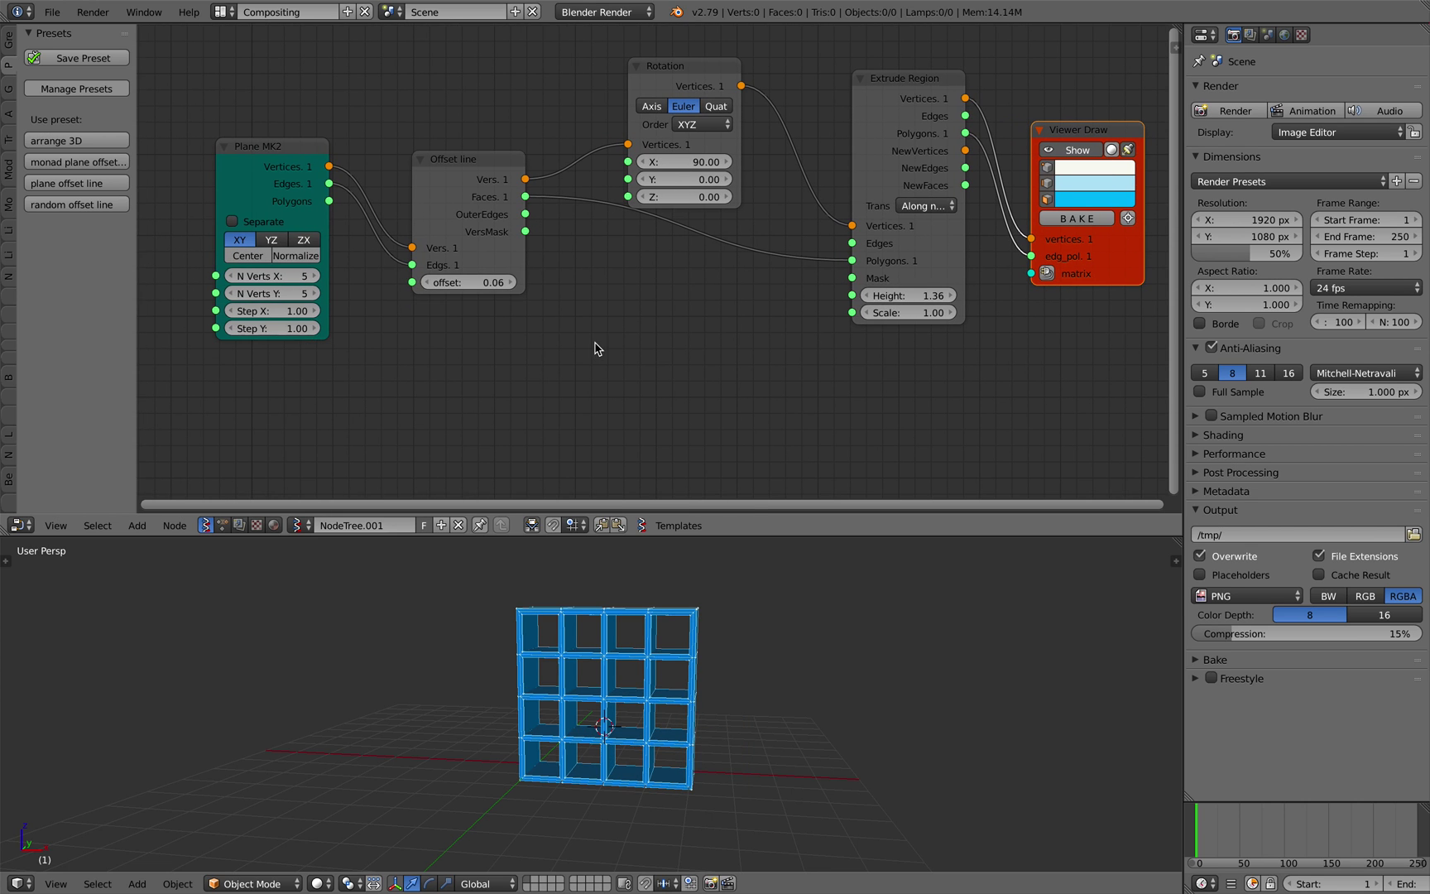
Step: Orbit around the extruded grid and save the current blend file over the existing one
middle_click_drag(672, 575, 641, 571)
middle_click_drag(632, 396, 608, 399)
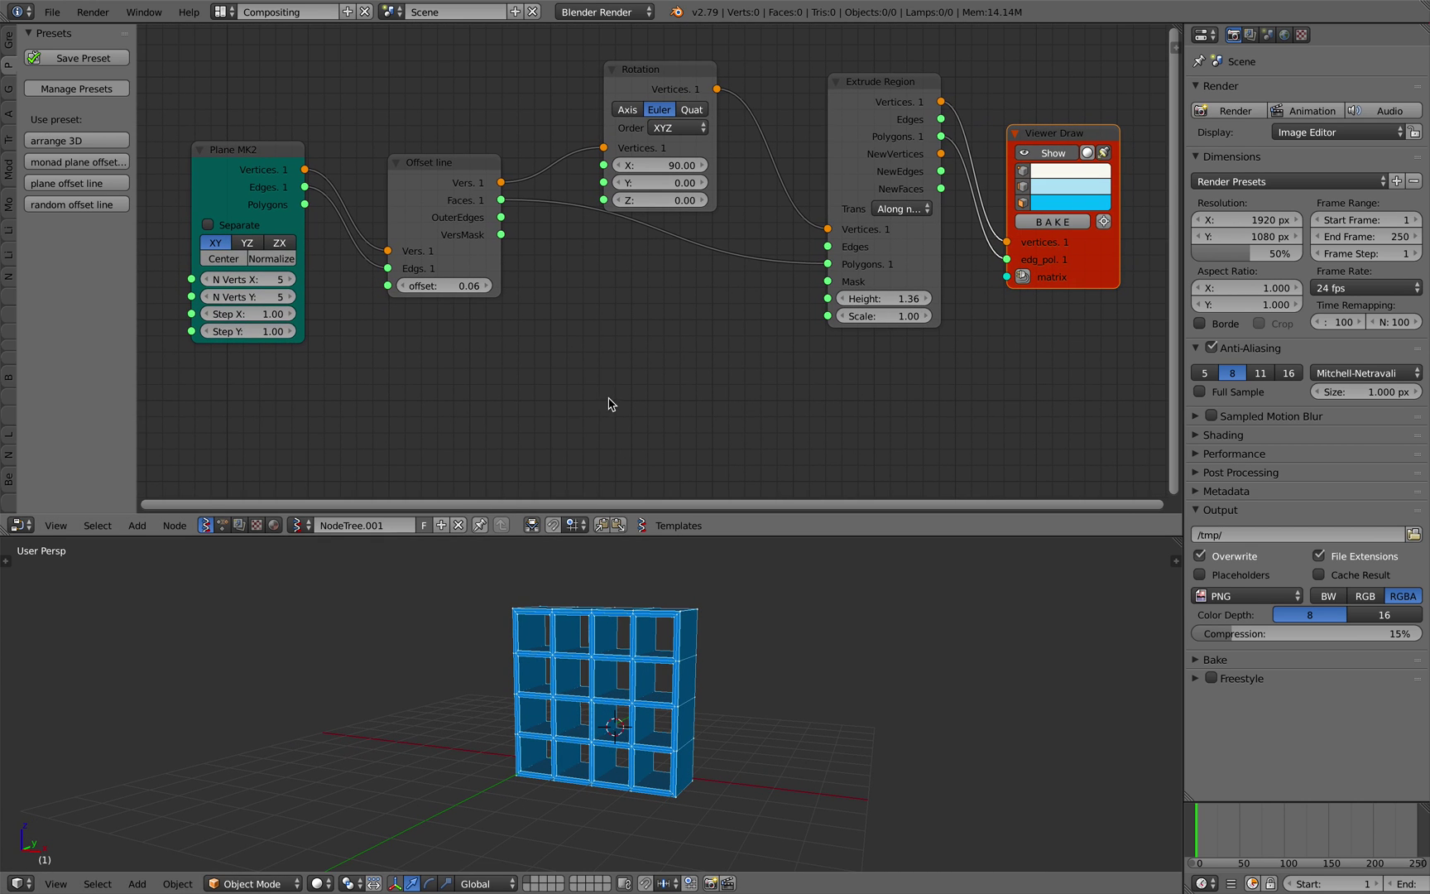
key("ctrl+s")
left_click(562, 407)
middle_click_drag(575, 342, 584, 346)
scroll(520, 256, "down", 2)
middle_click_drag(498, 243, 504, 253)
key("a")
key("a")
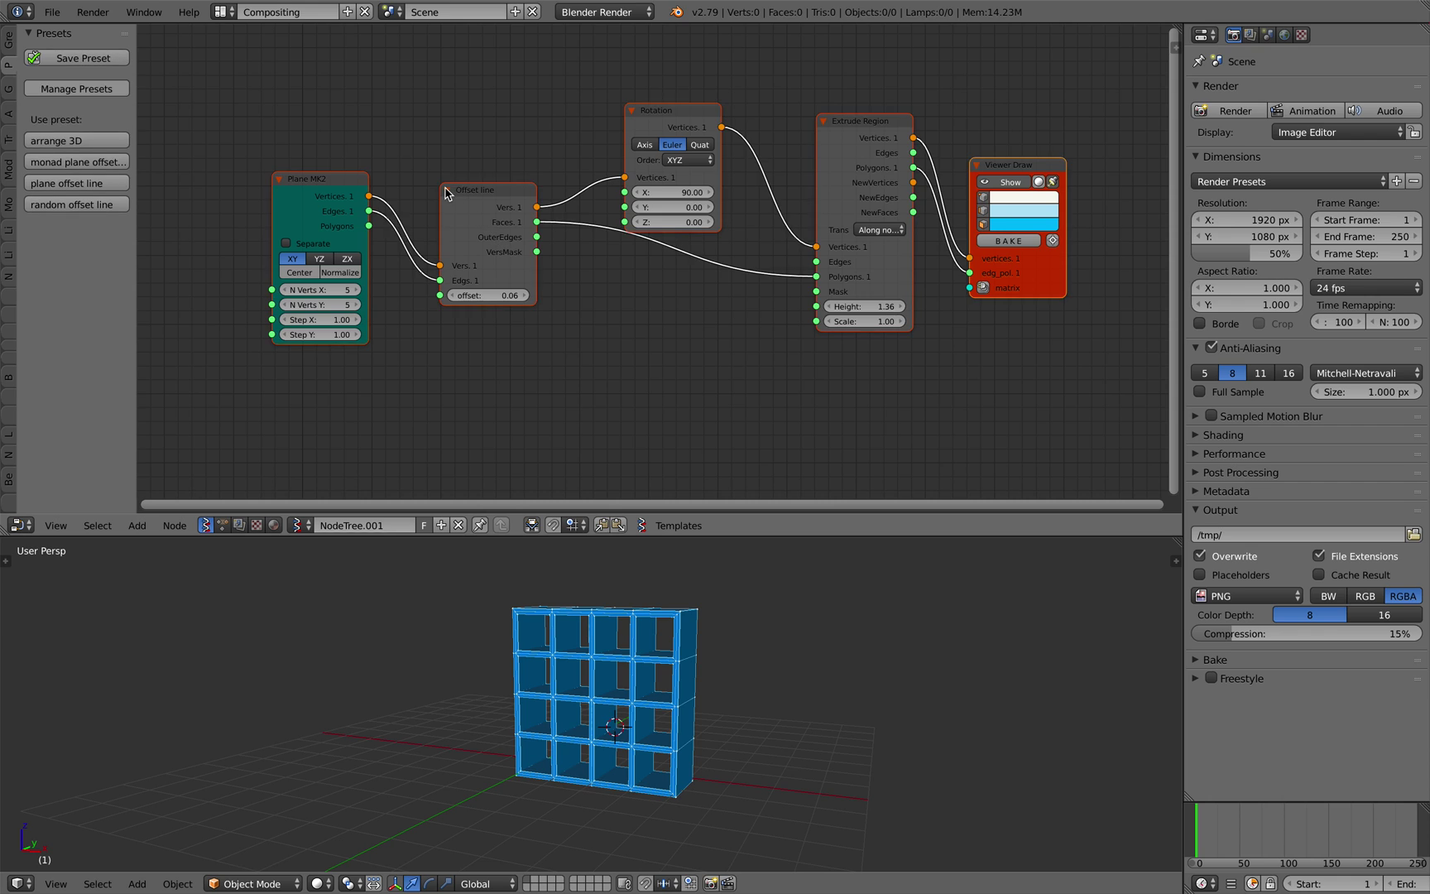
key("a")
key("b")
left_click_drag(247, 68, 1064, 377)
key("a")
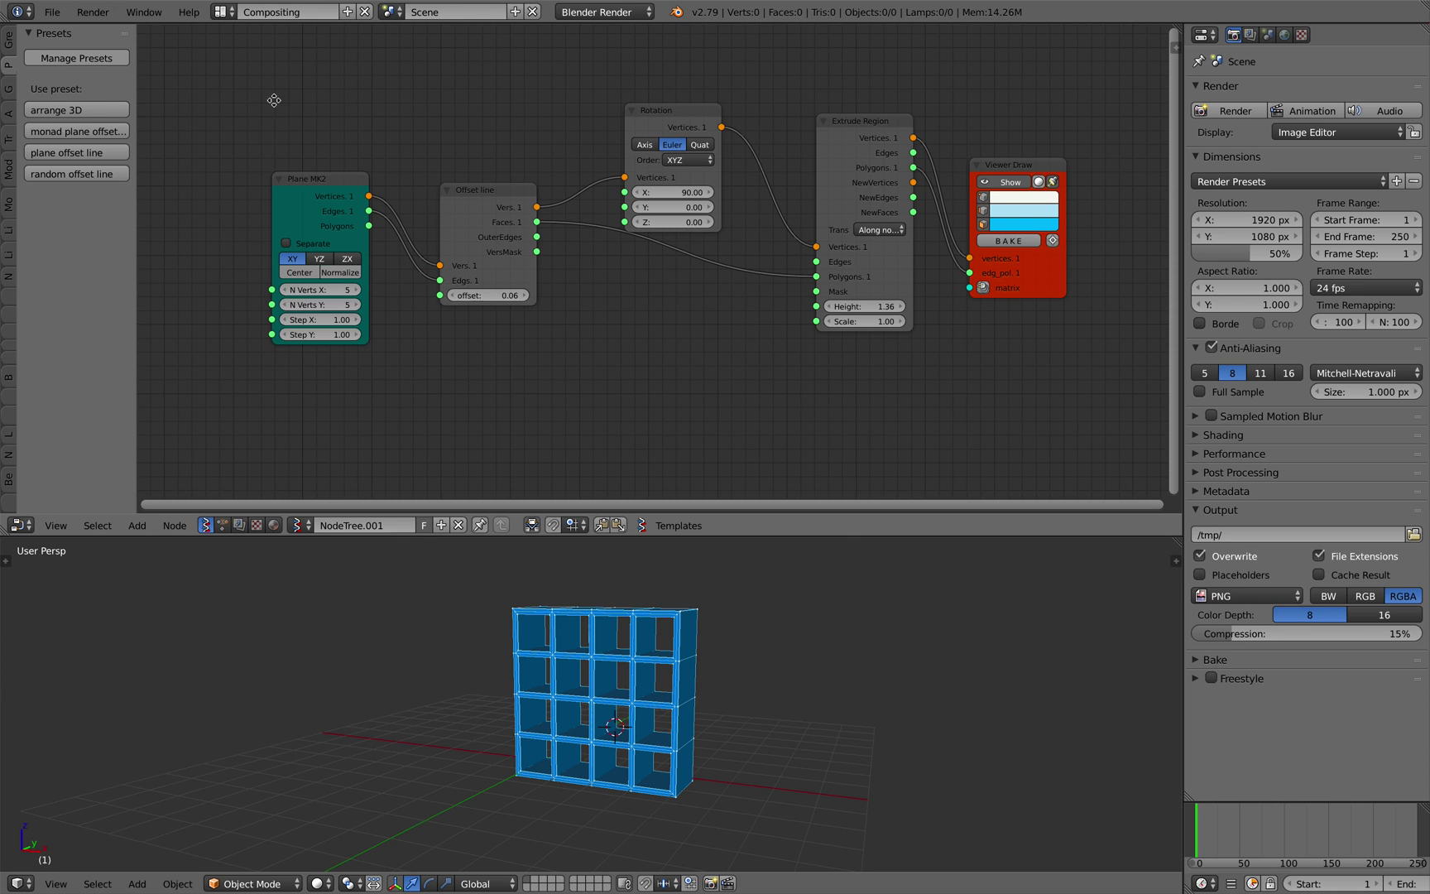
Step: Select all five nodes from Plane MK2 to Viewer Draw and save them as a preset named "simple furniture"
scroll(307, 117, "down", 2)
middle_click_drag(322, 121, 326, 134)
scroll(323, 134, "up", 2)
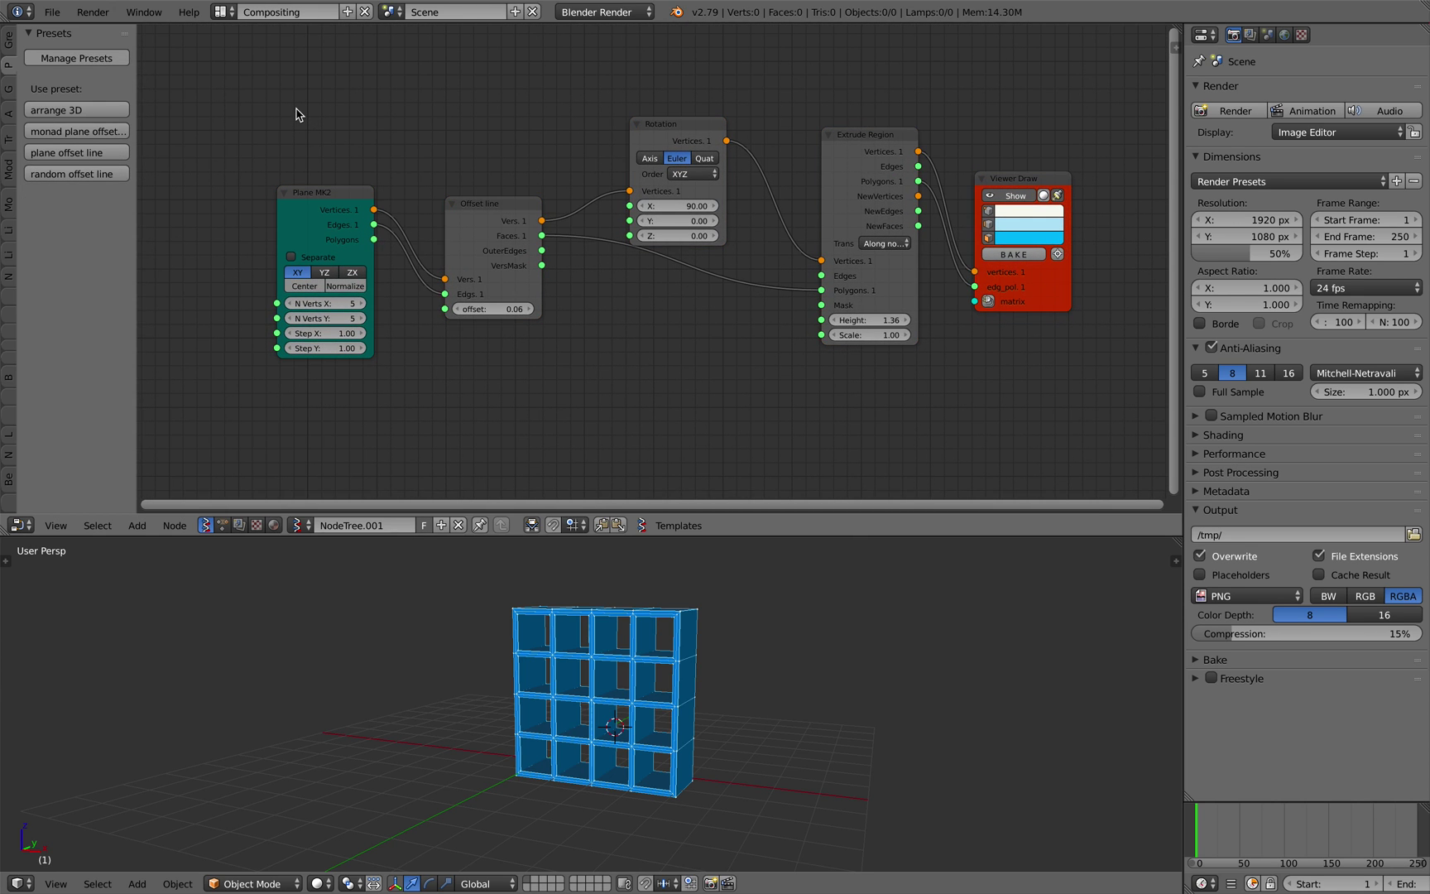
left_click_drag(245, 75, 1094, 424)
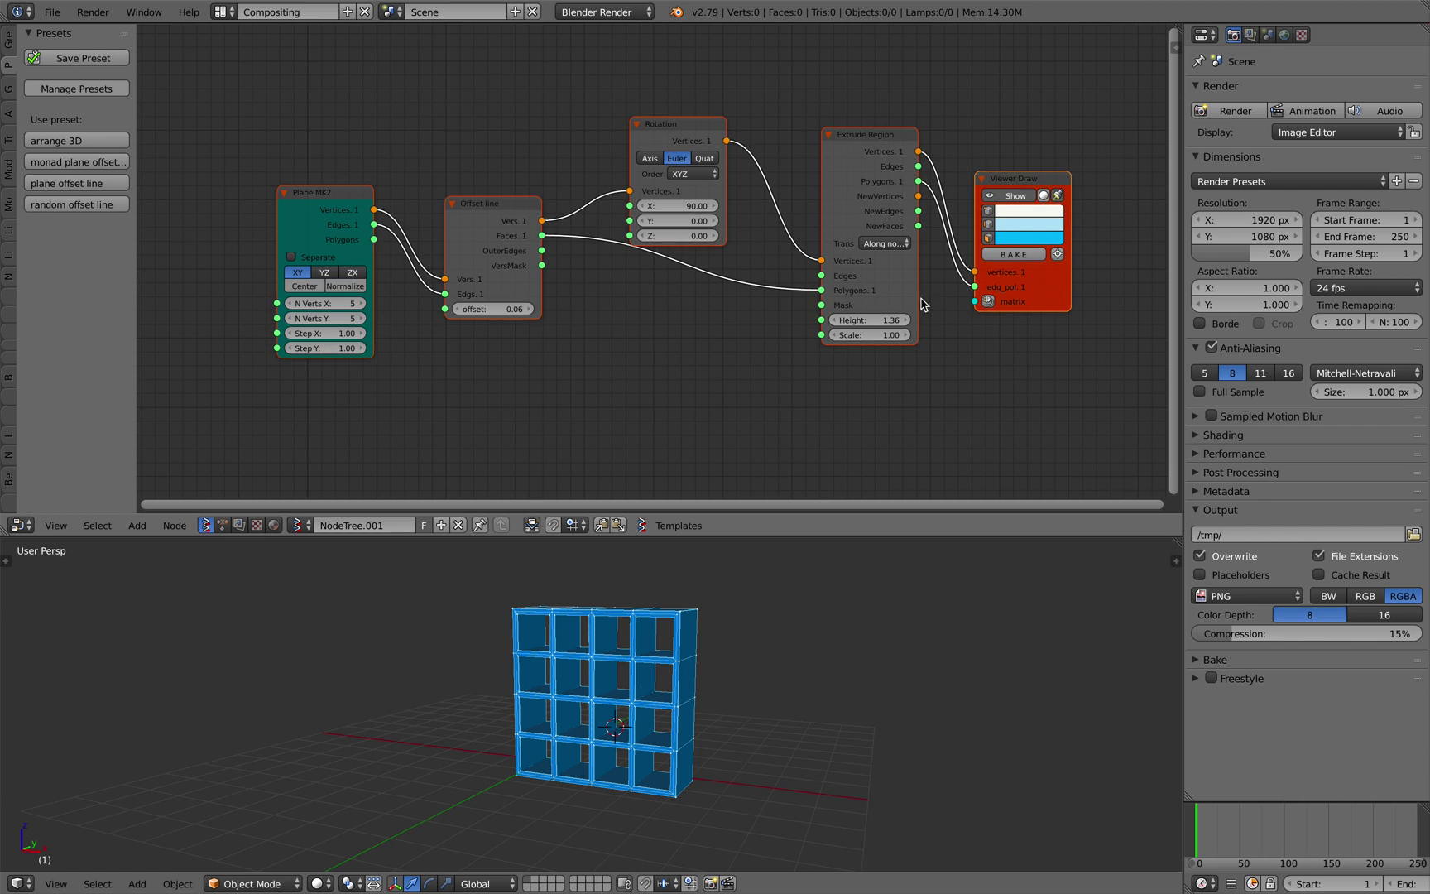
left_click(97, 58)
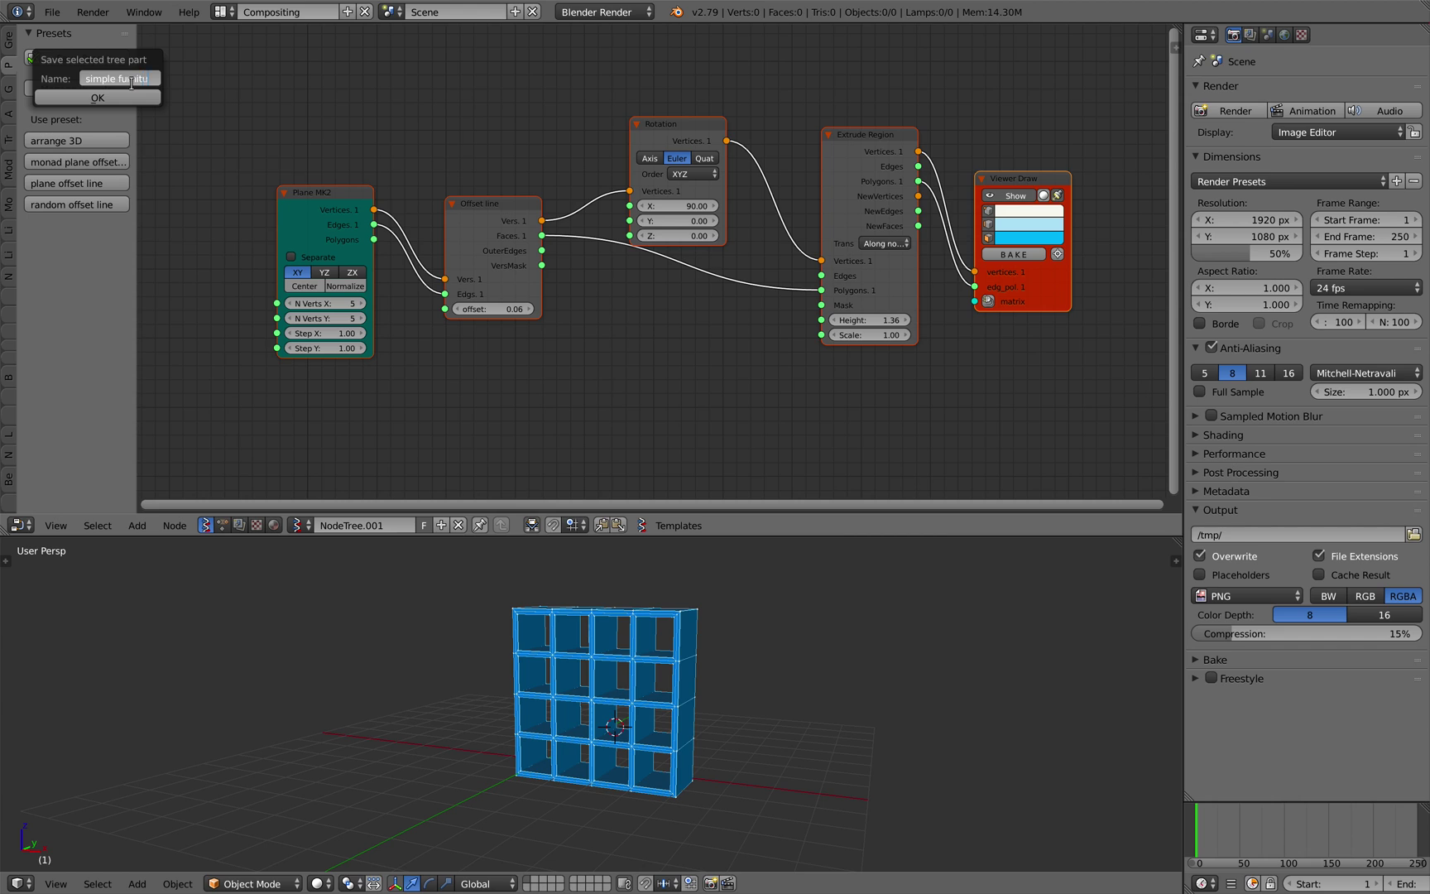
left_click(131, 98)
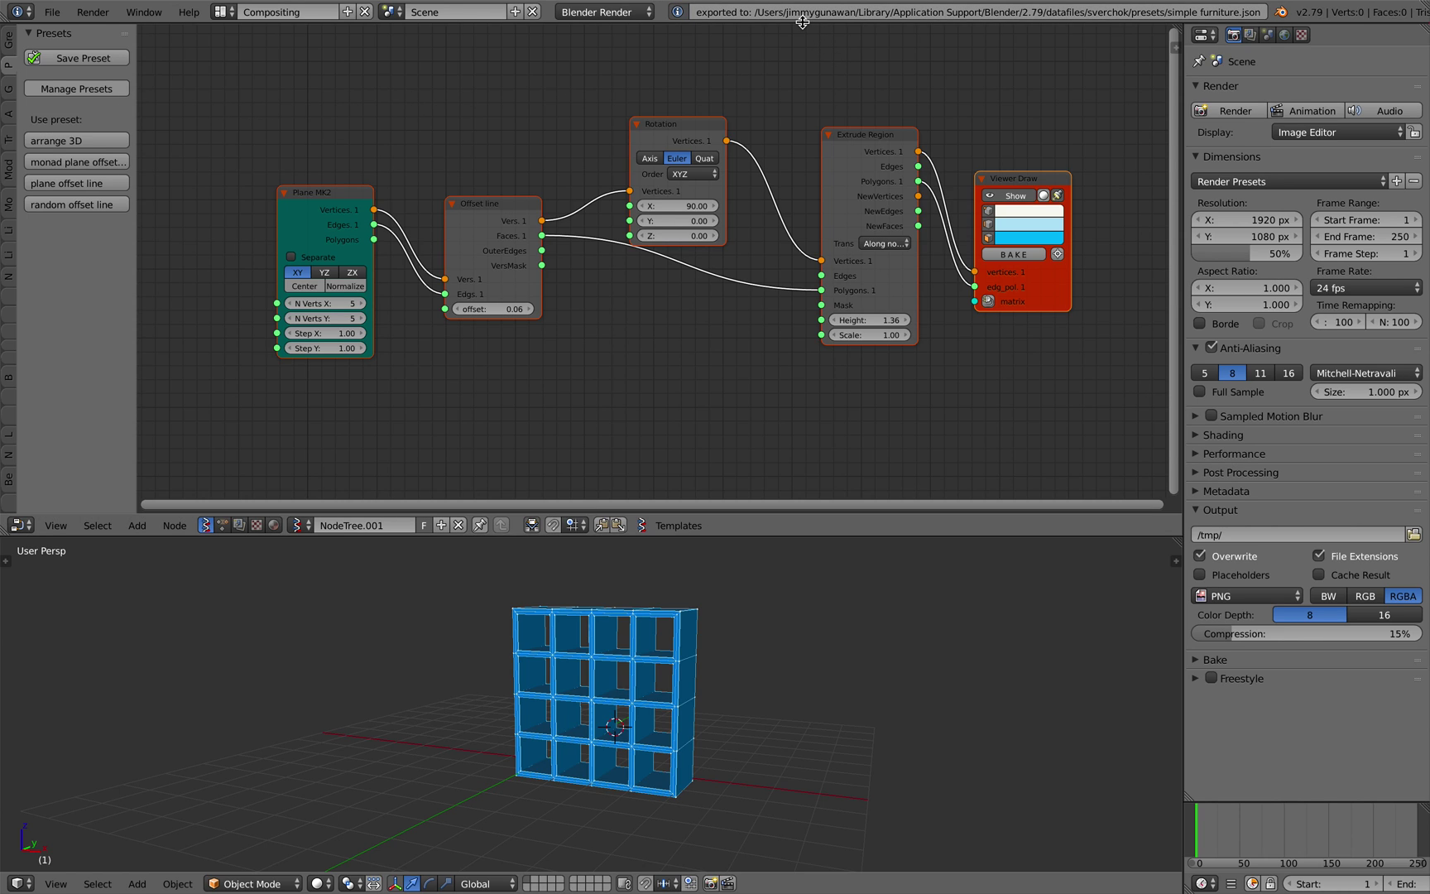
Step: Expand the info log above the node editor and select its line with the preset's export path for copying
left_click_drag(802, 22, 910, 93)
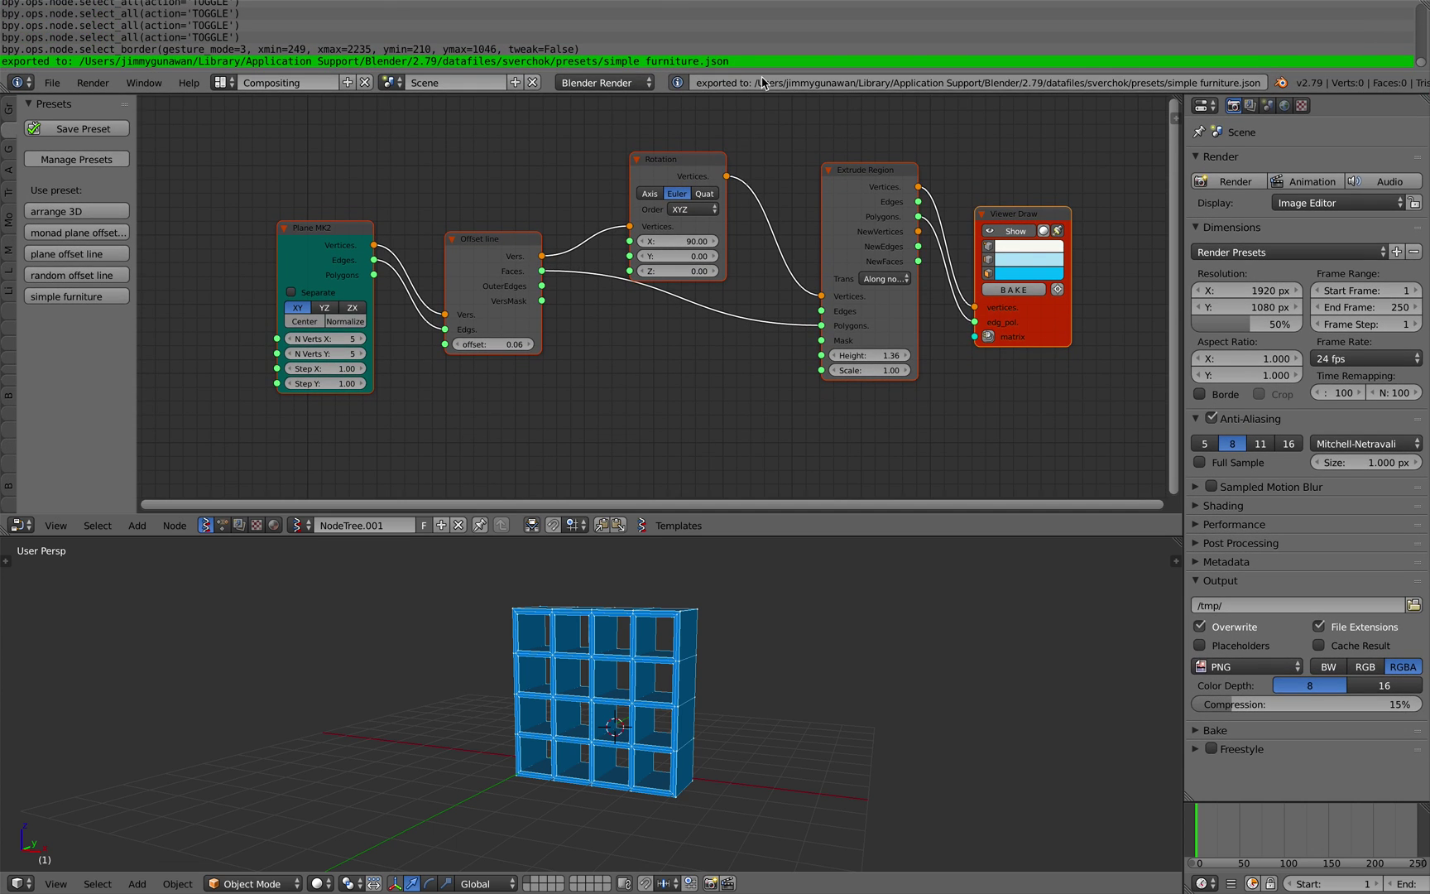
left_click(453, 66)
right_click(448, 63)
right_click(452, 63)
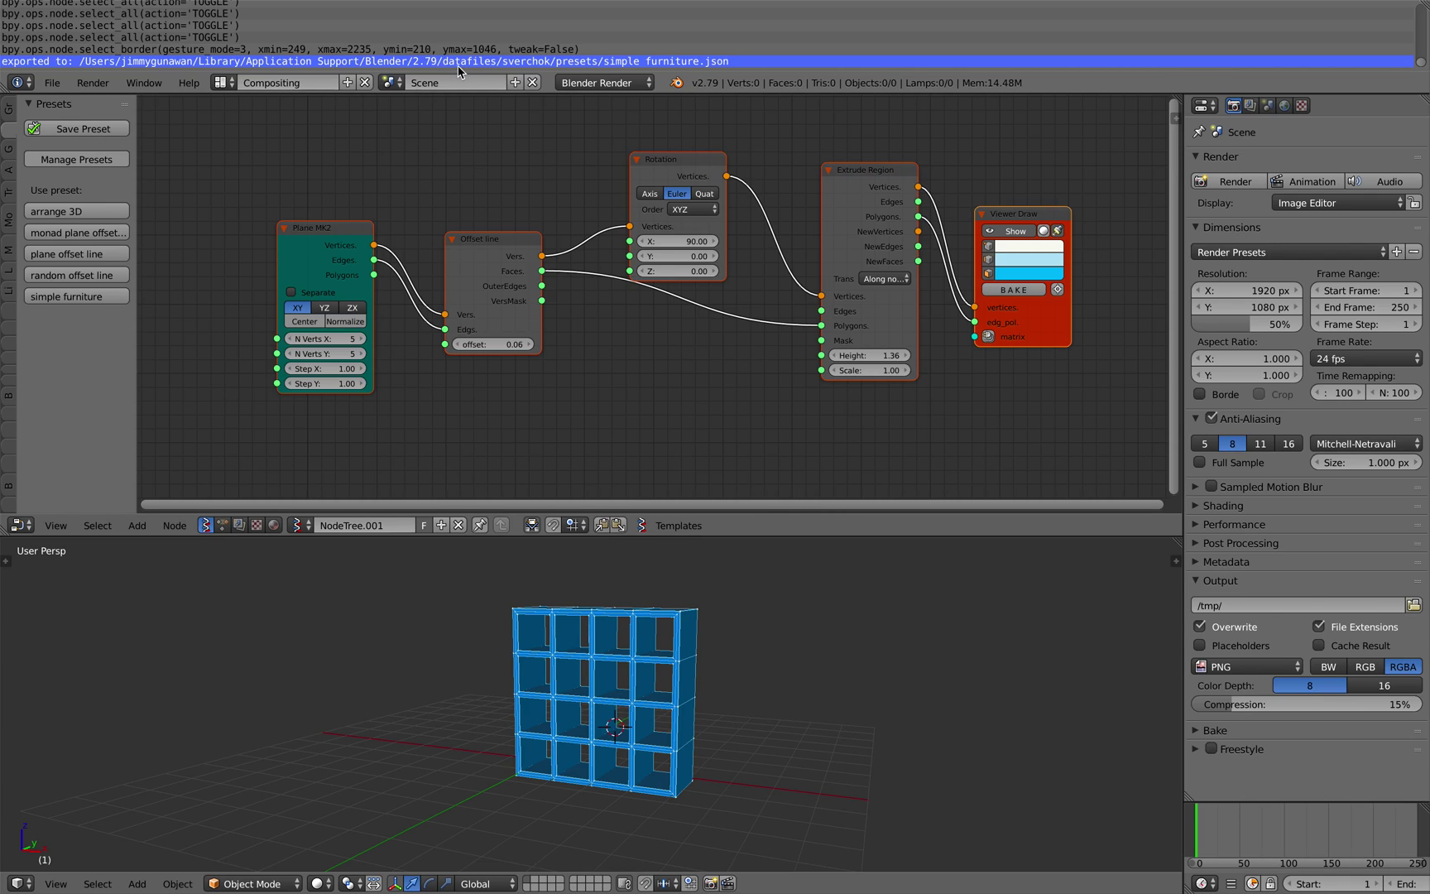
Step: Switch to Finder and go to the sverchok presets folder, using the copied path without "exported to:" and "simple furniture.json"
key("ctrl+Left")
left_click(325, 51)
left_click(229, 12)
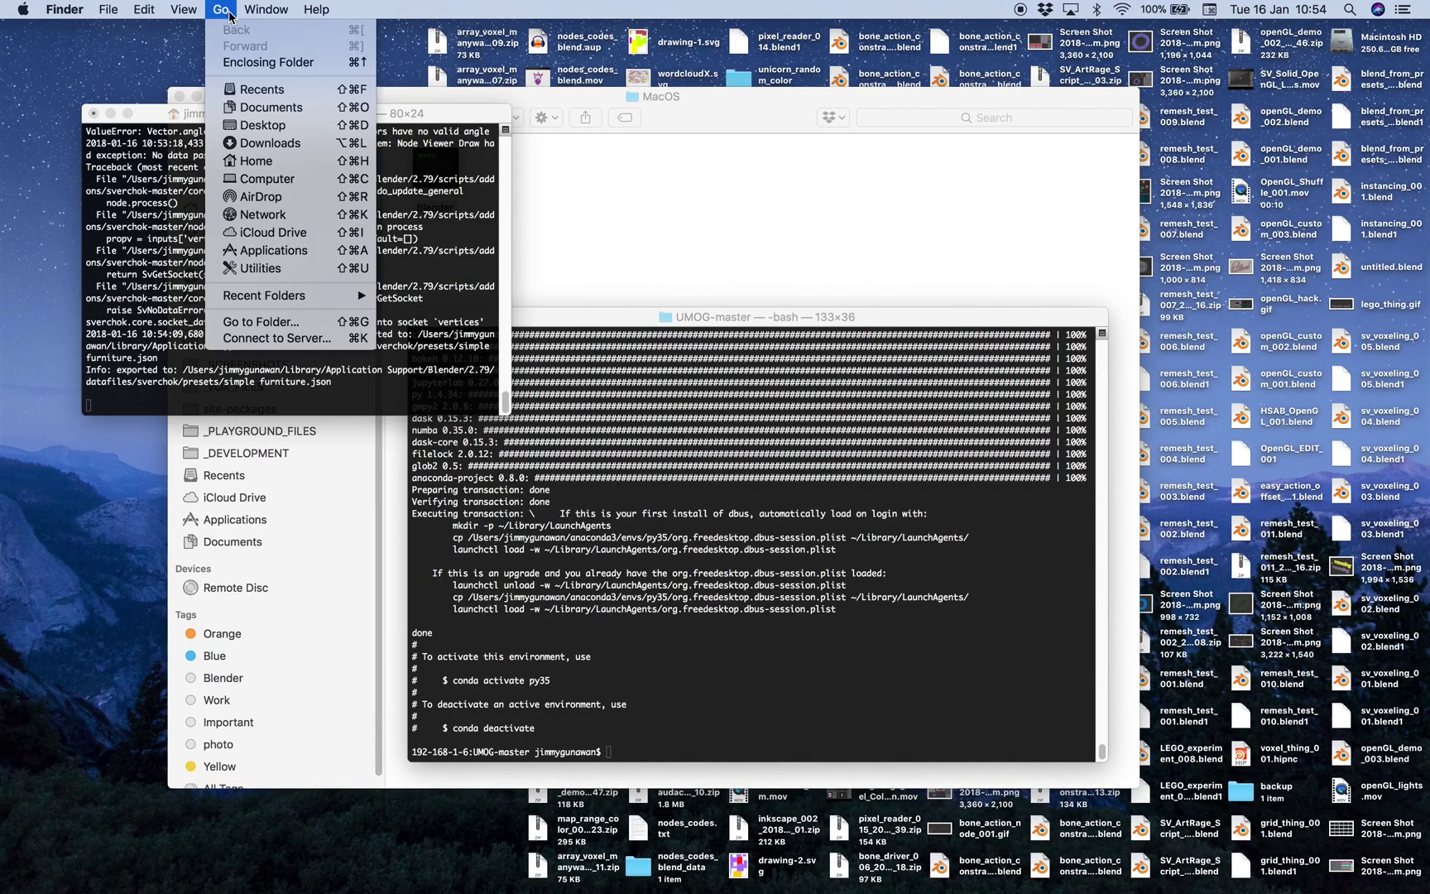
left_click(260, 321)
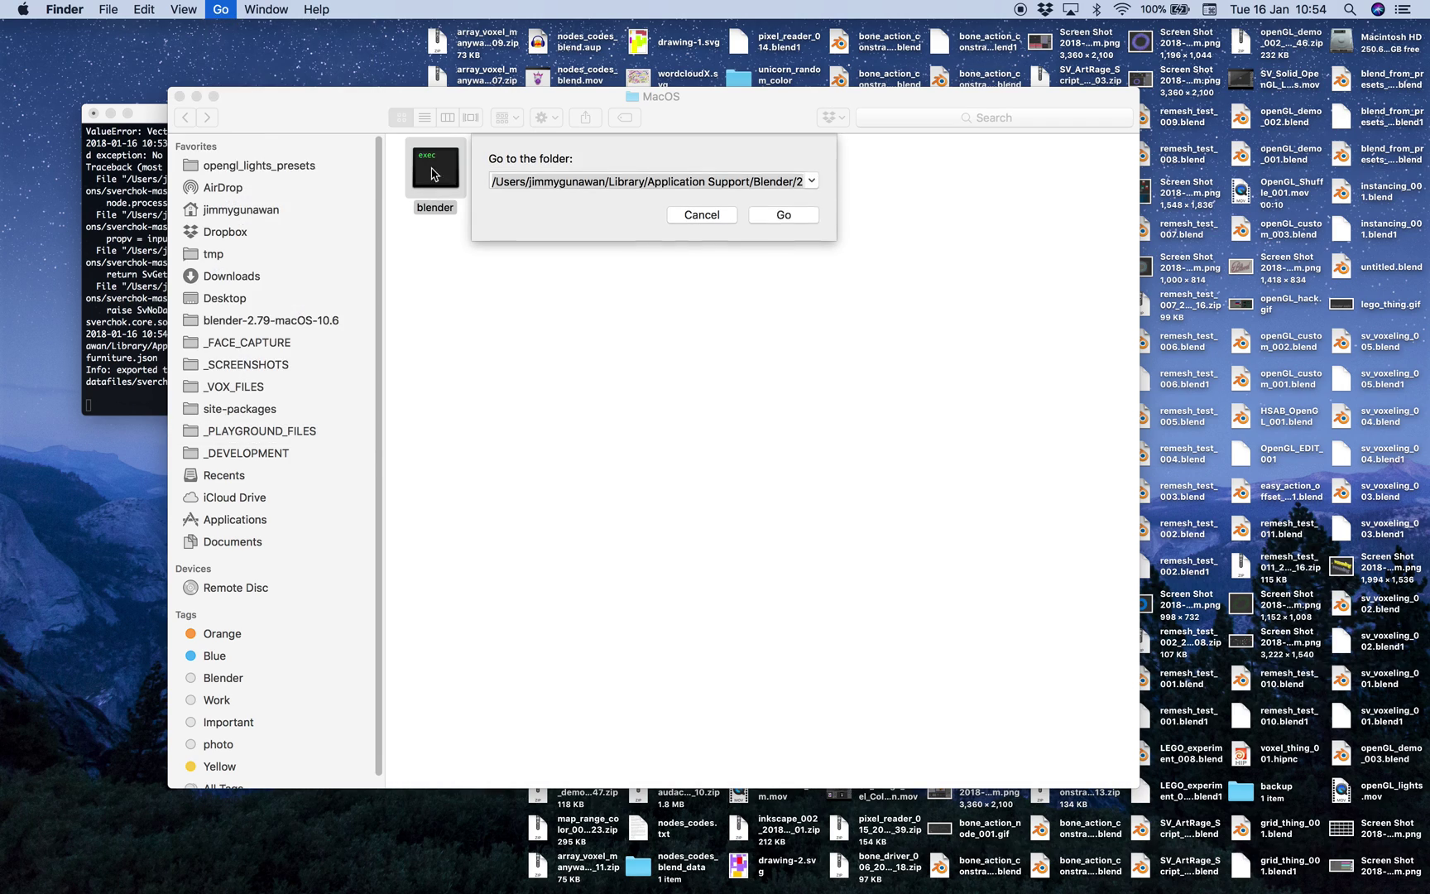
key("super+v")
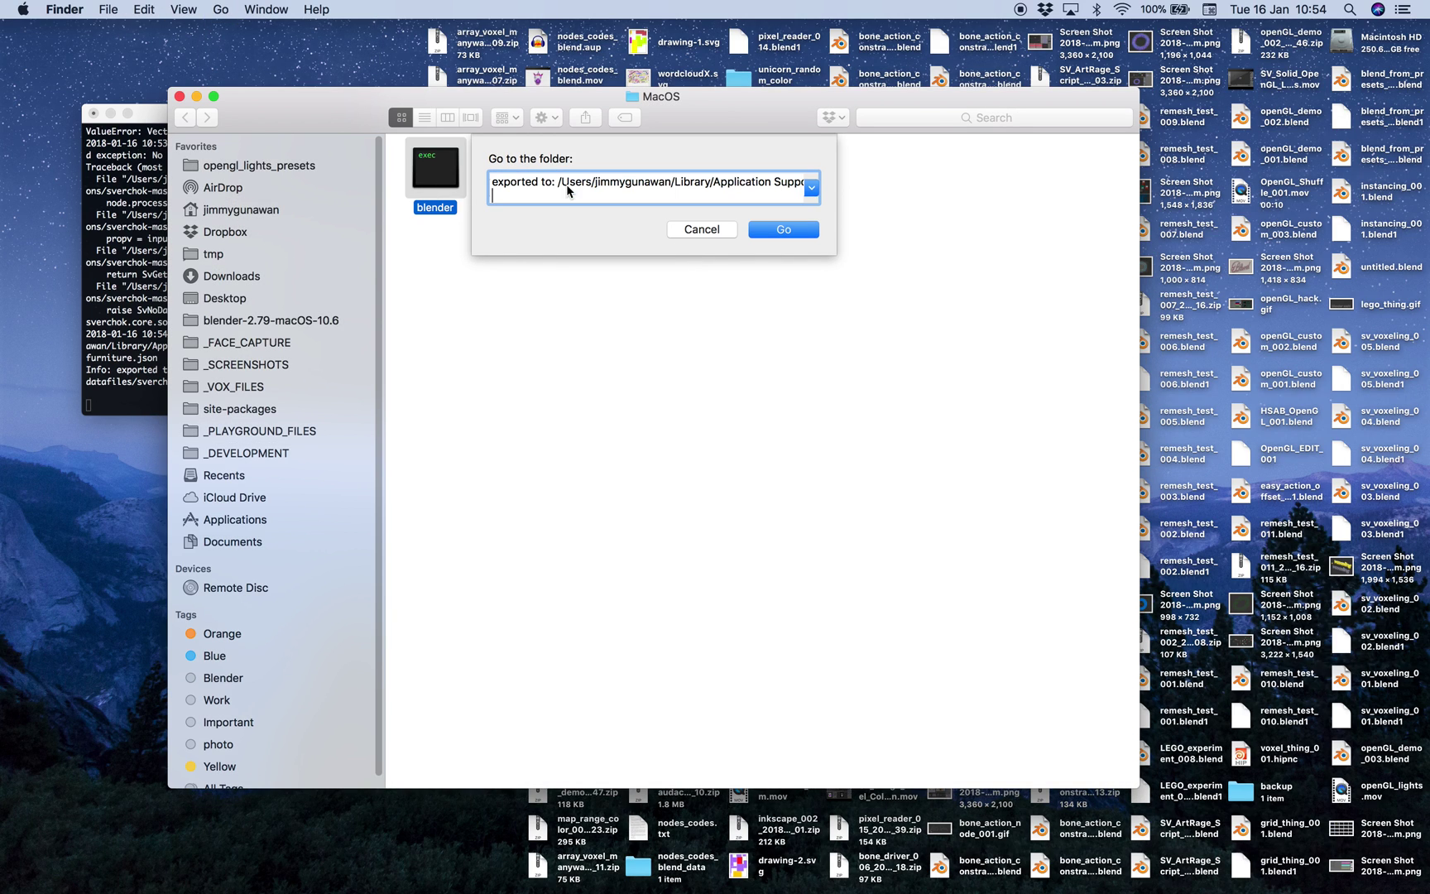
key("BackSpace")
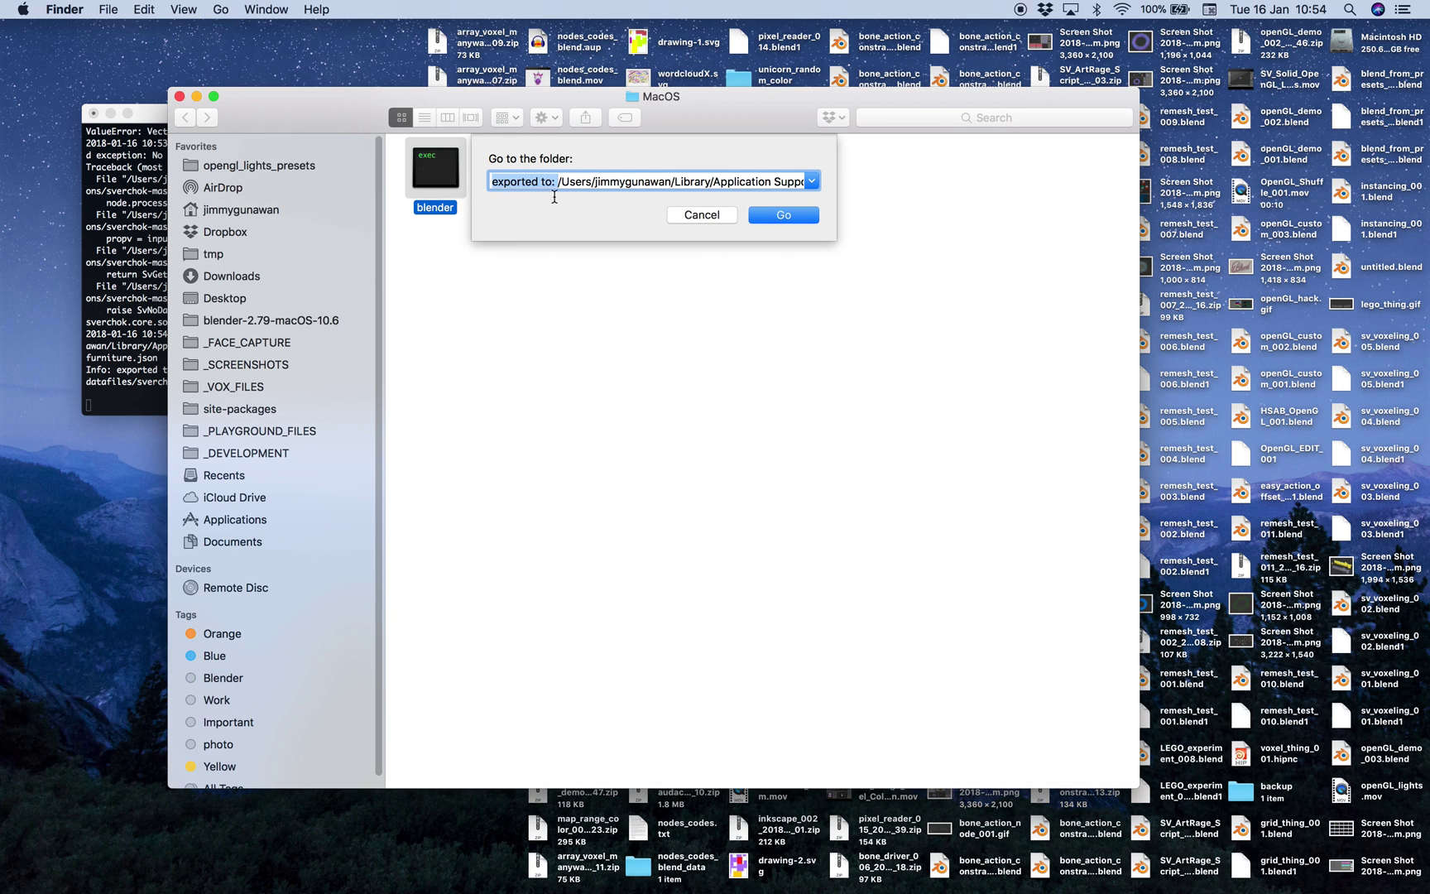
key("BackSpace")
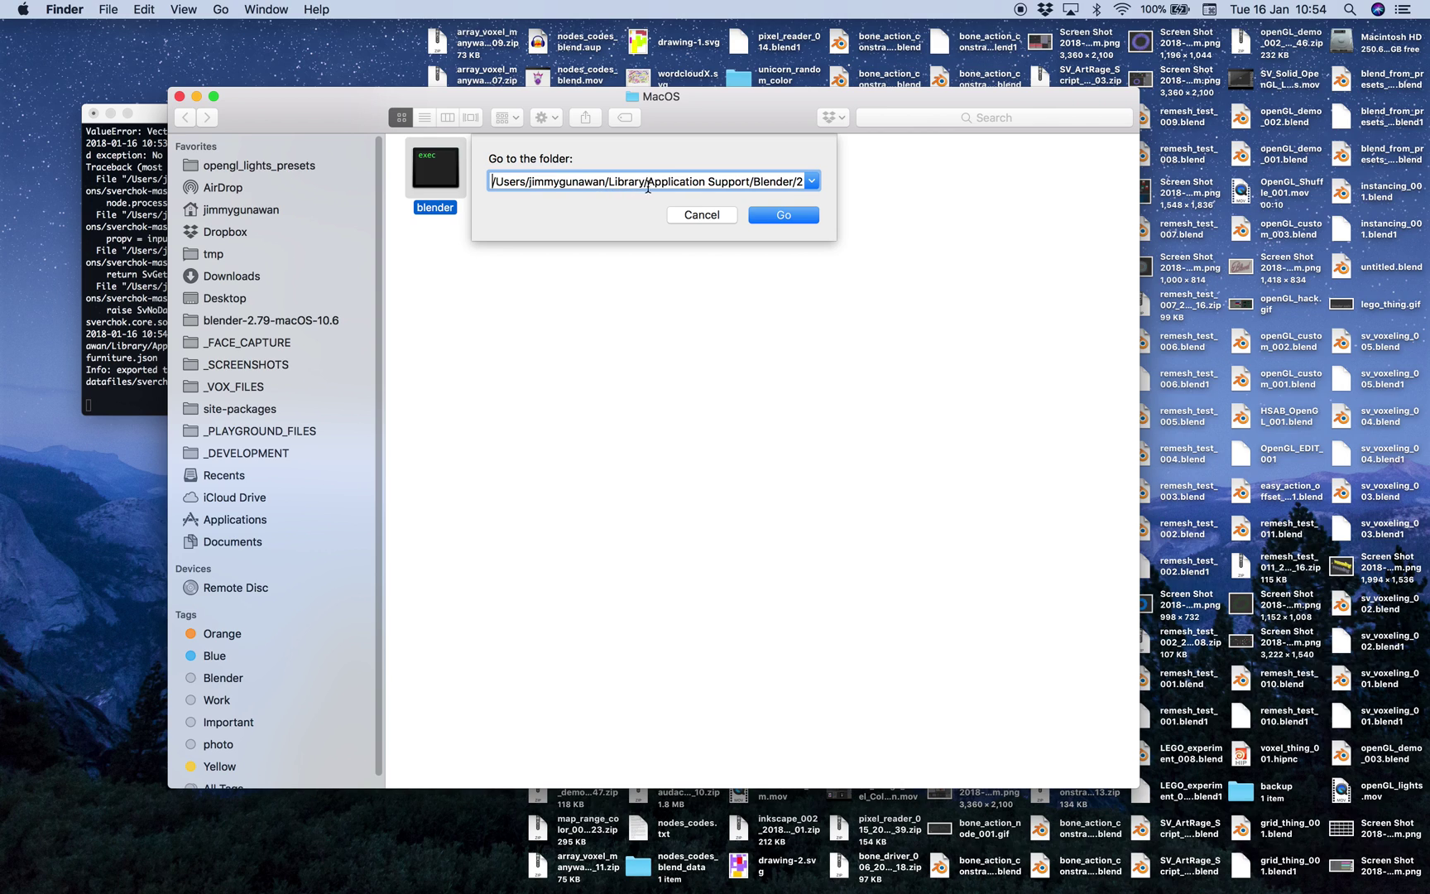
left_click_drag(763, 182, 905, 186)
left_click(761, 178)
left_click_drag(697, 175, 945, 180)
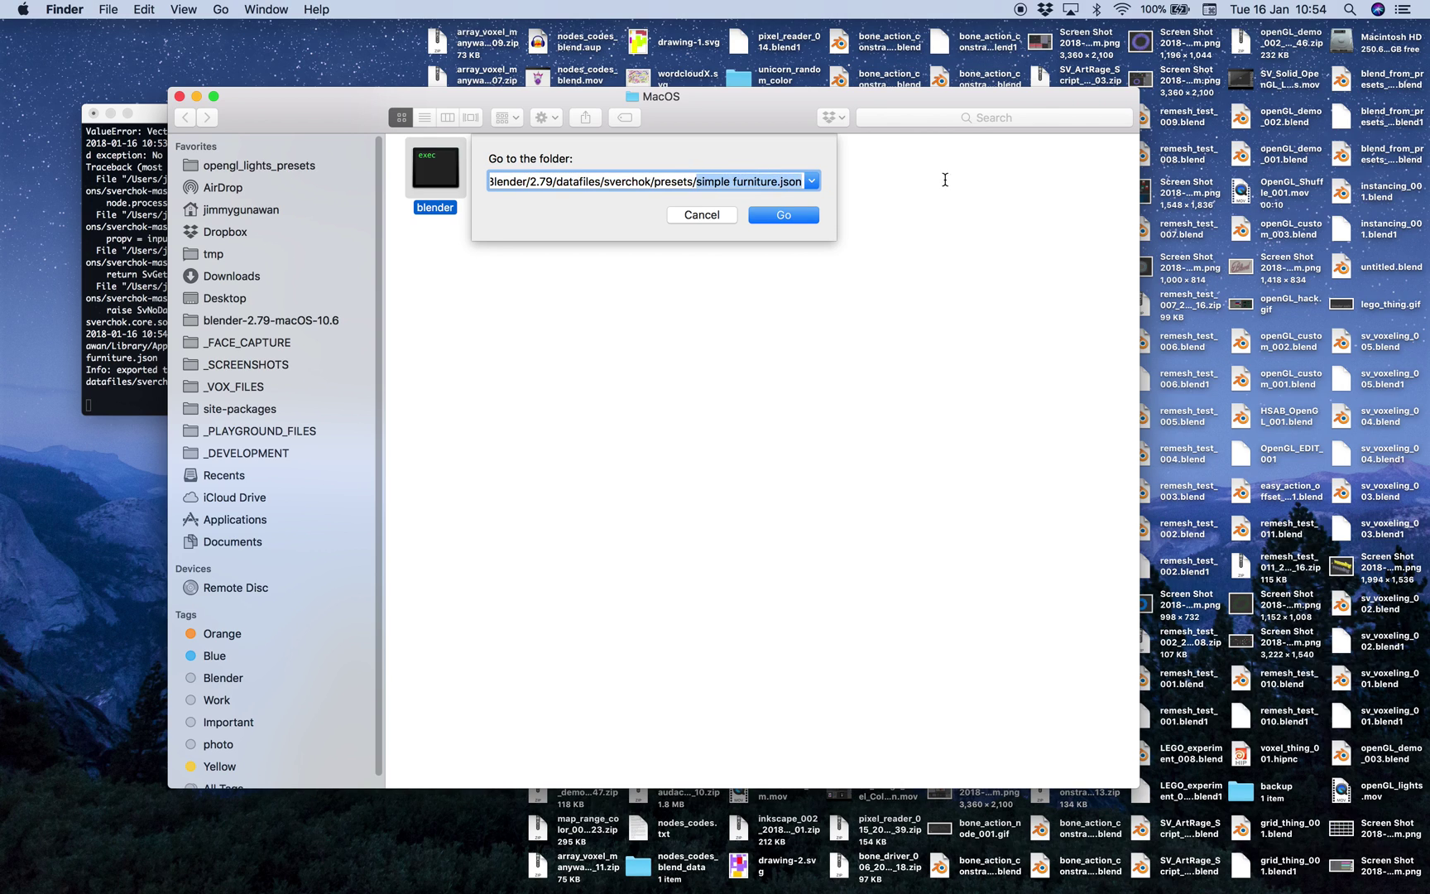
key("BackSpace")
left_click(796, 217)
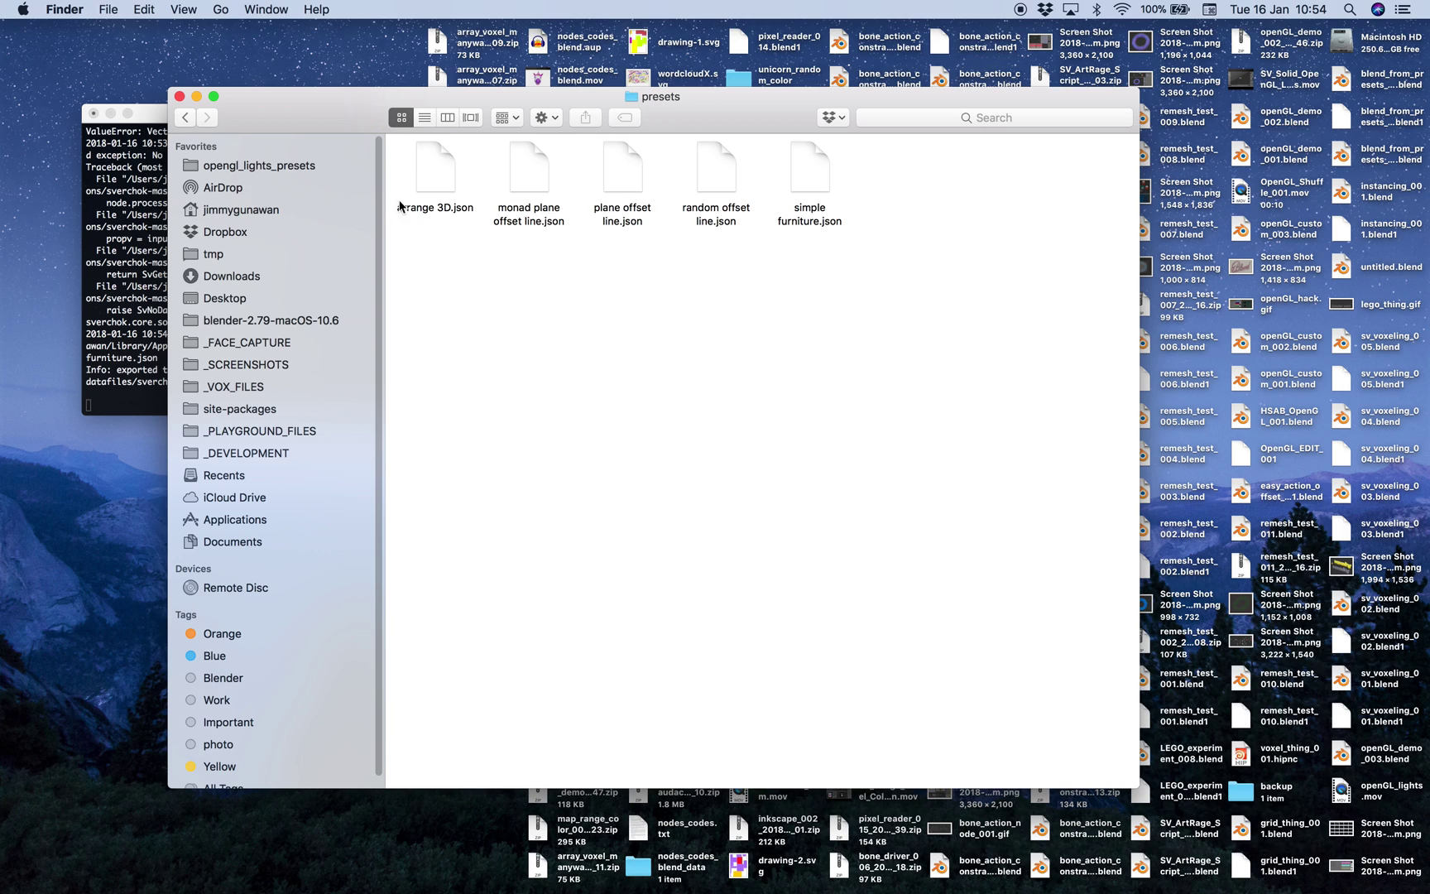
Step: Add the presets folder to the Finder favorites from column view and enlarge the window
left_click(447, 117)
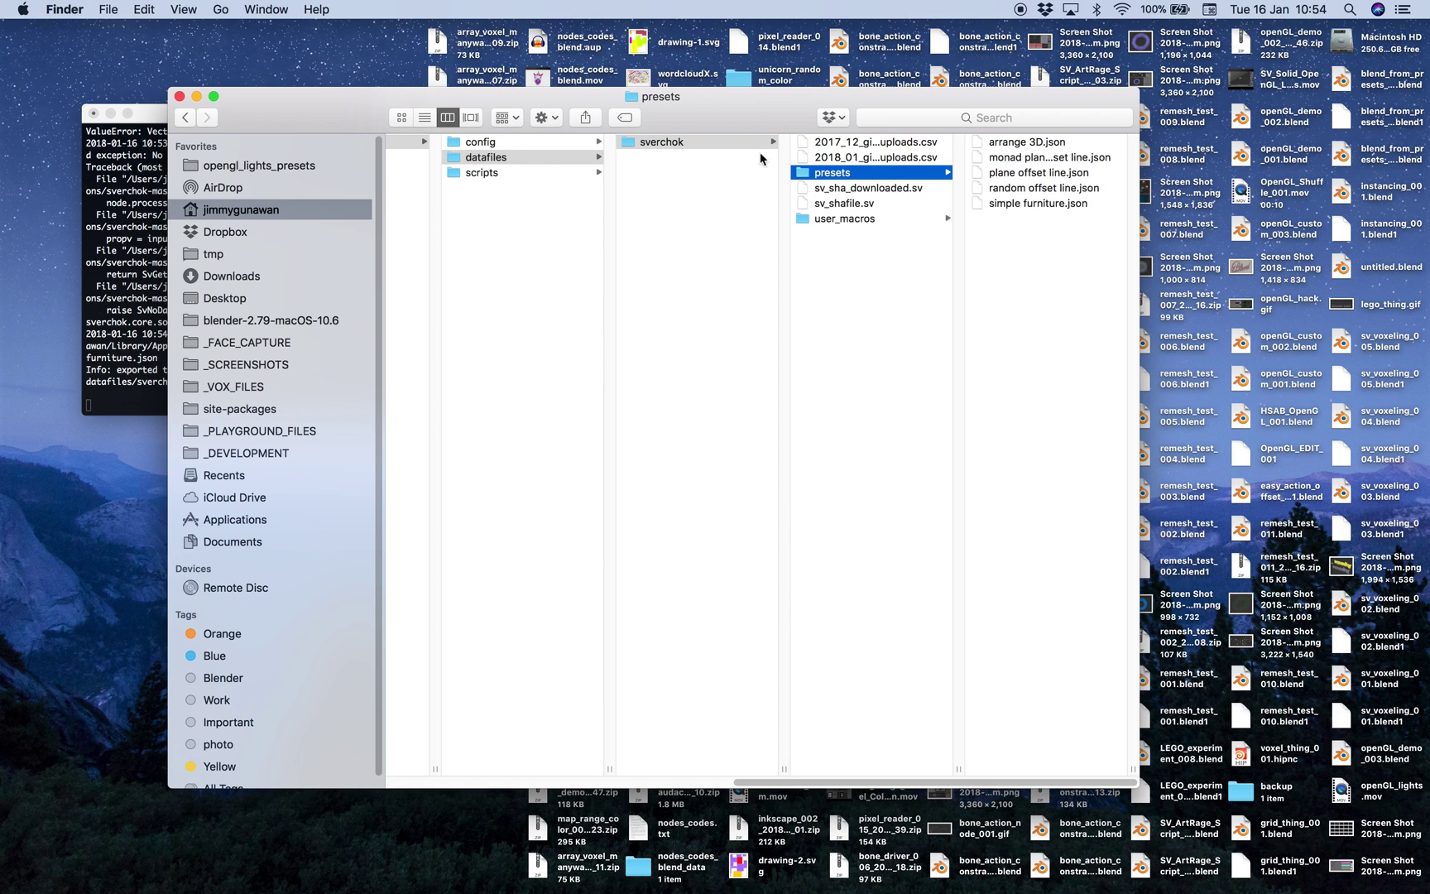
left_click_drag(807, 176, 247, 170)
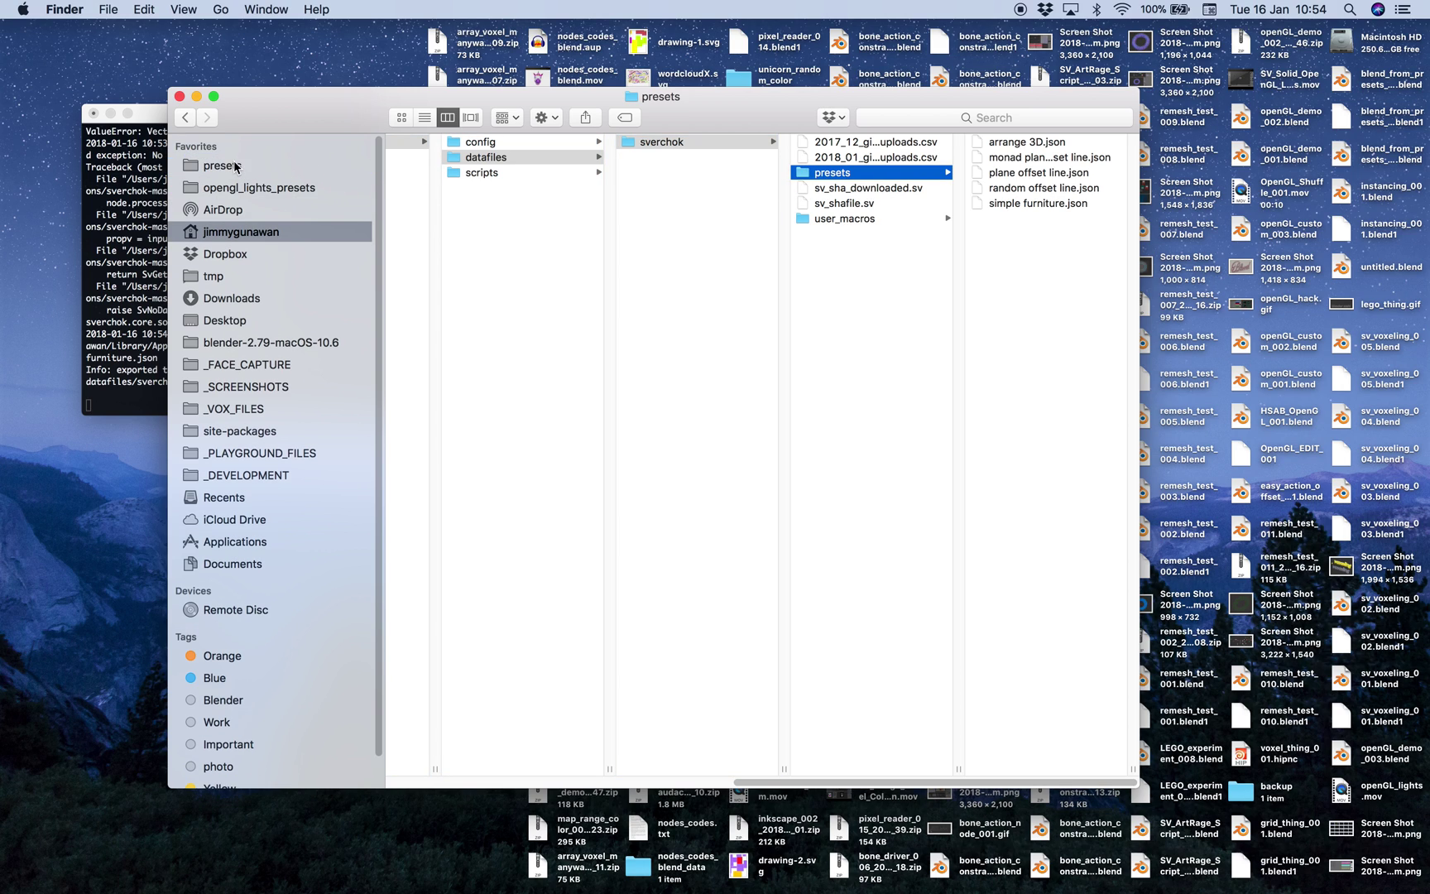
left_click_drag(692, 106, 627, 77)
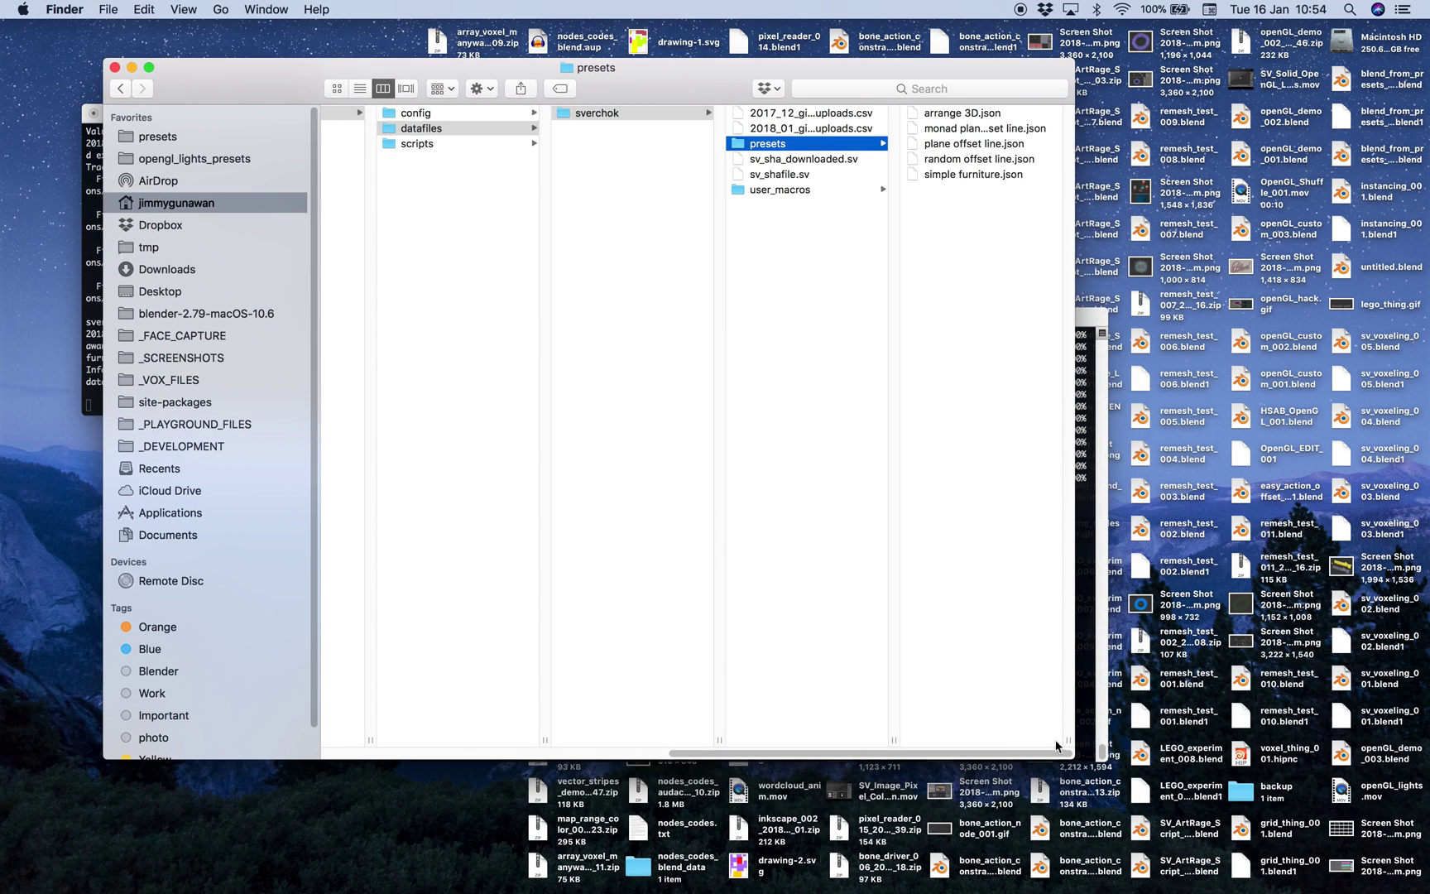
left_click_drag(1074, 757, 1271, 853)
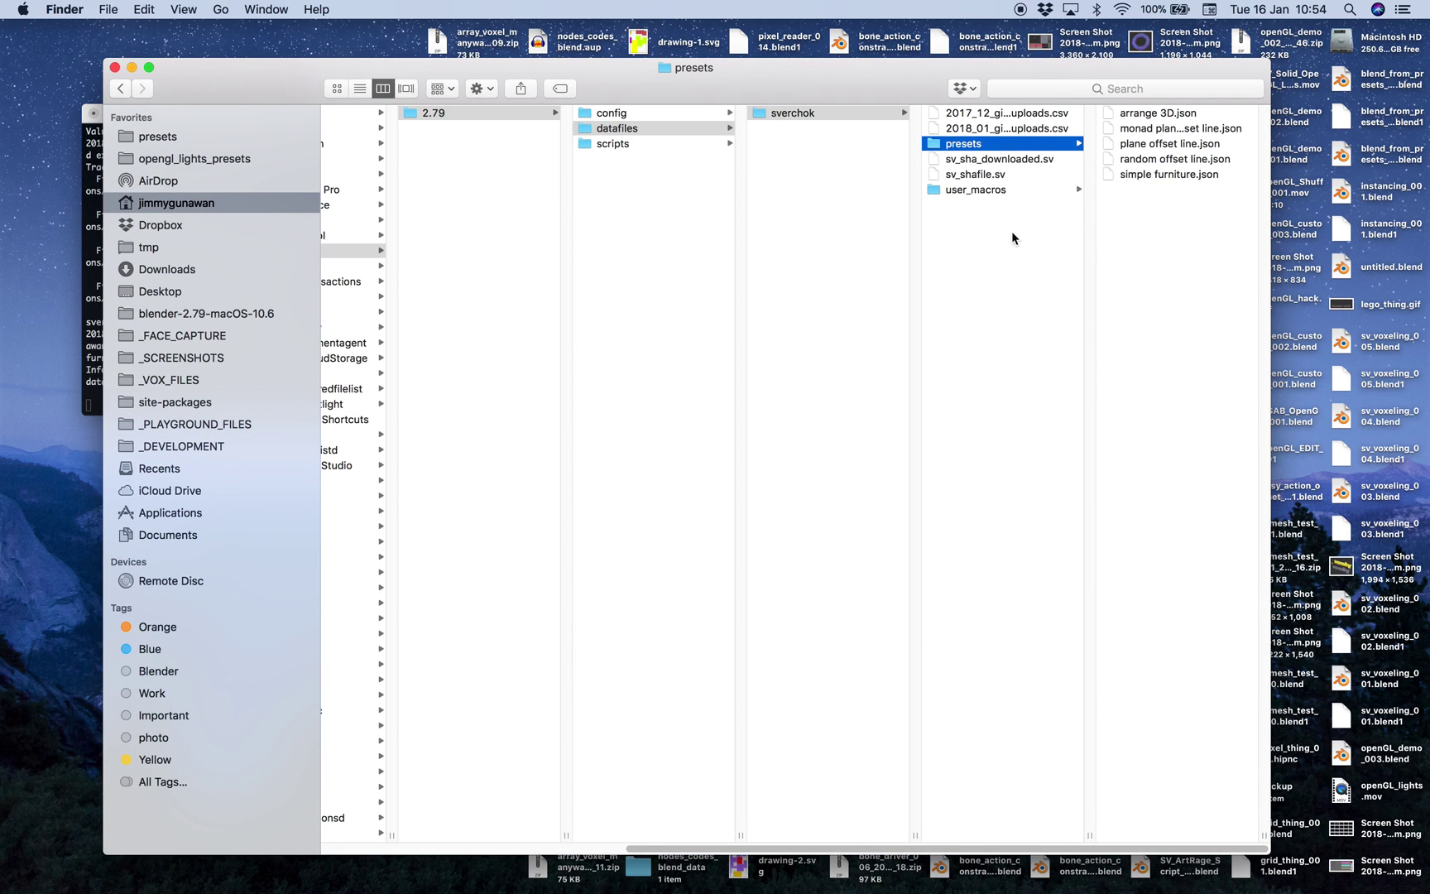
Step: Open the presets folder on its own and fit the column to the full file names
double_click(980, 146)
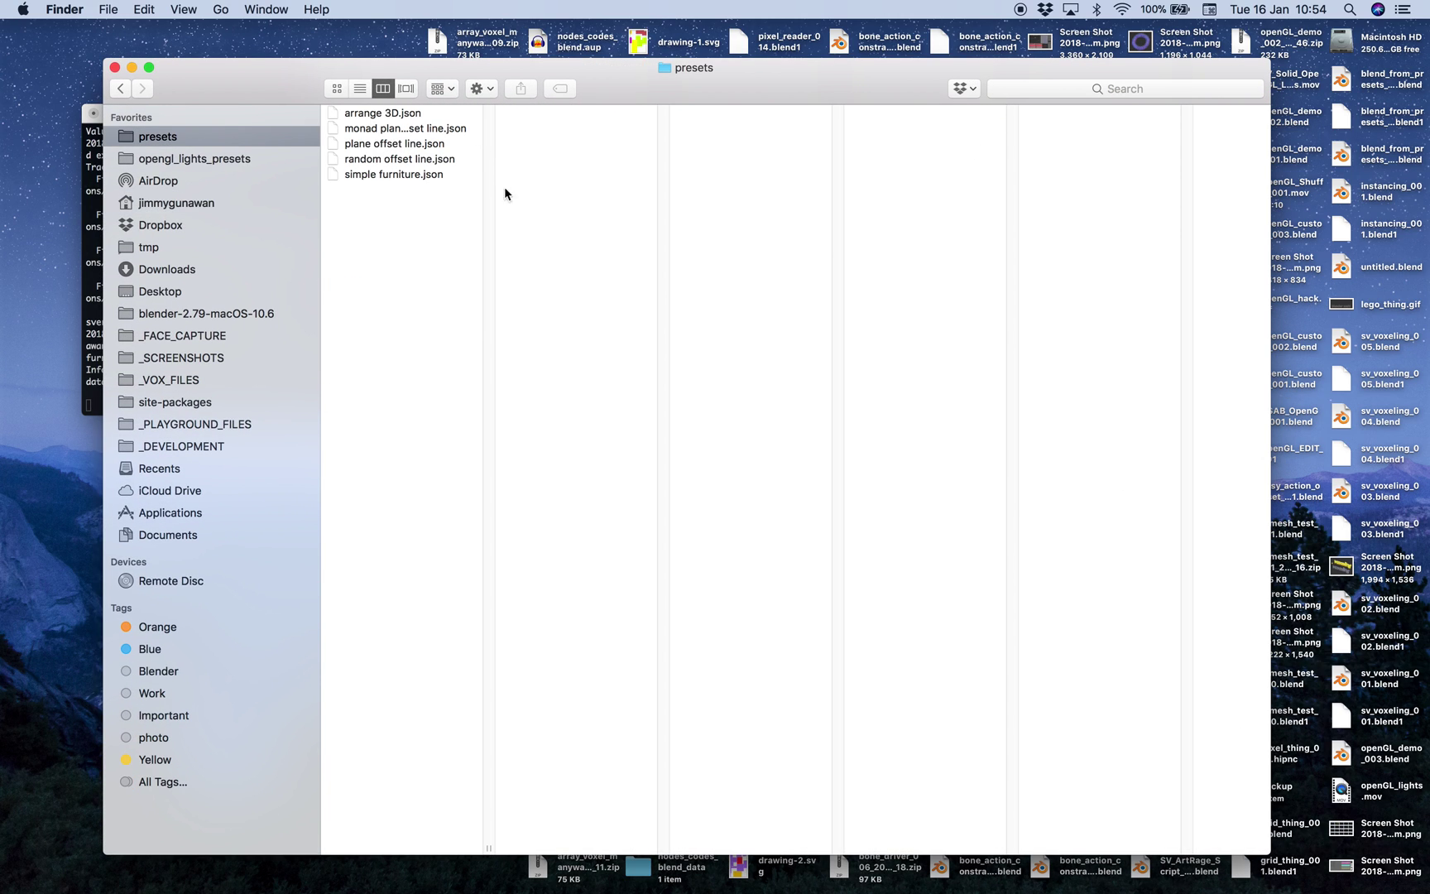
double_click(494, 845)
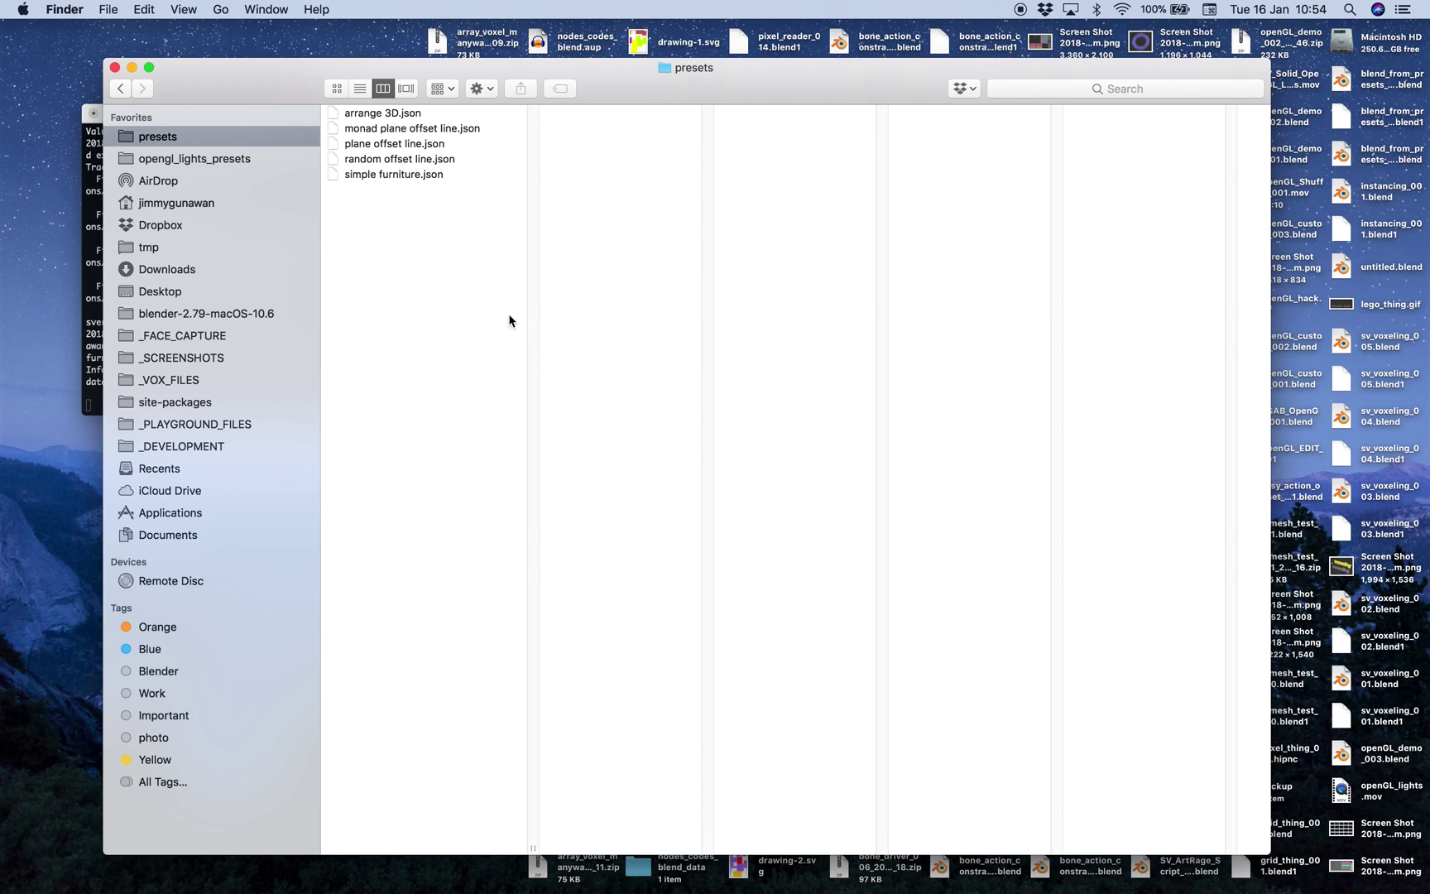
left_click(409, 112)
left_click(412, 191)
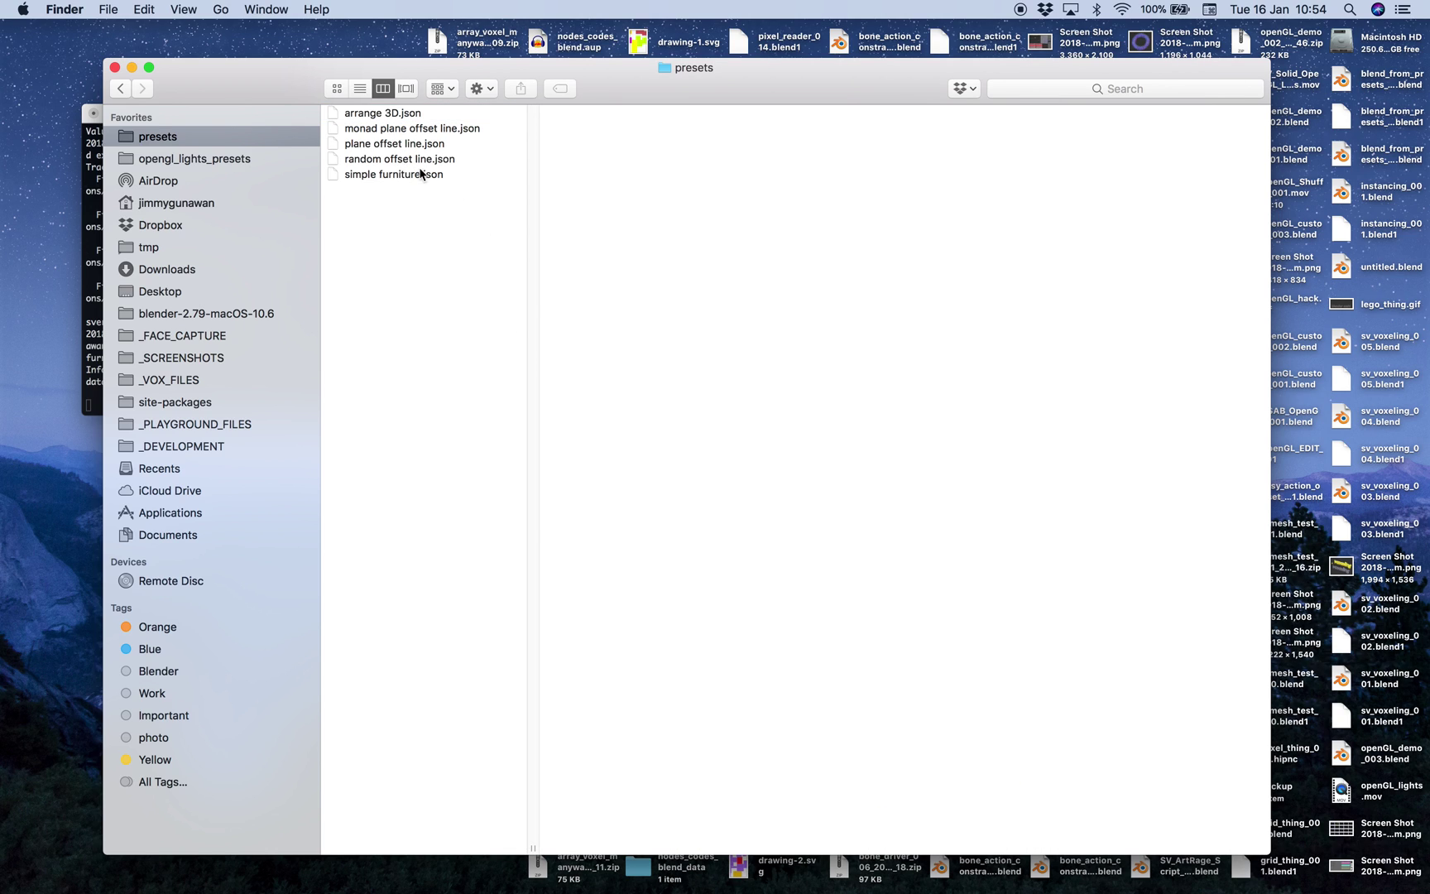
Step: Preview the file simple furniture.json with Quick Look
left_click(380, 174)
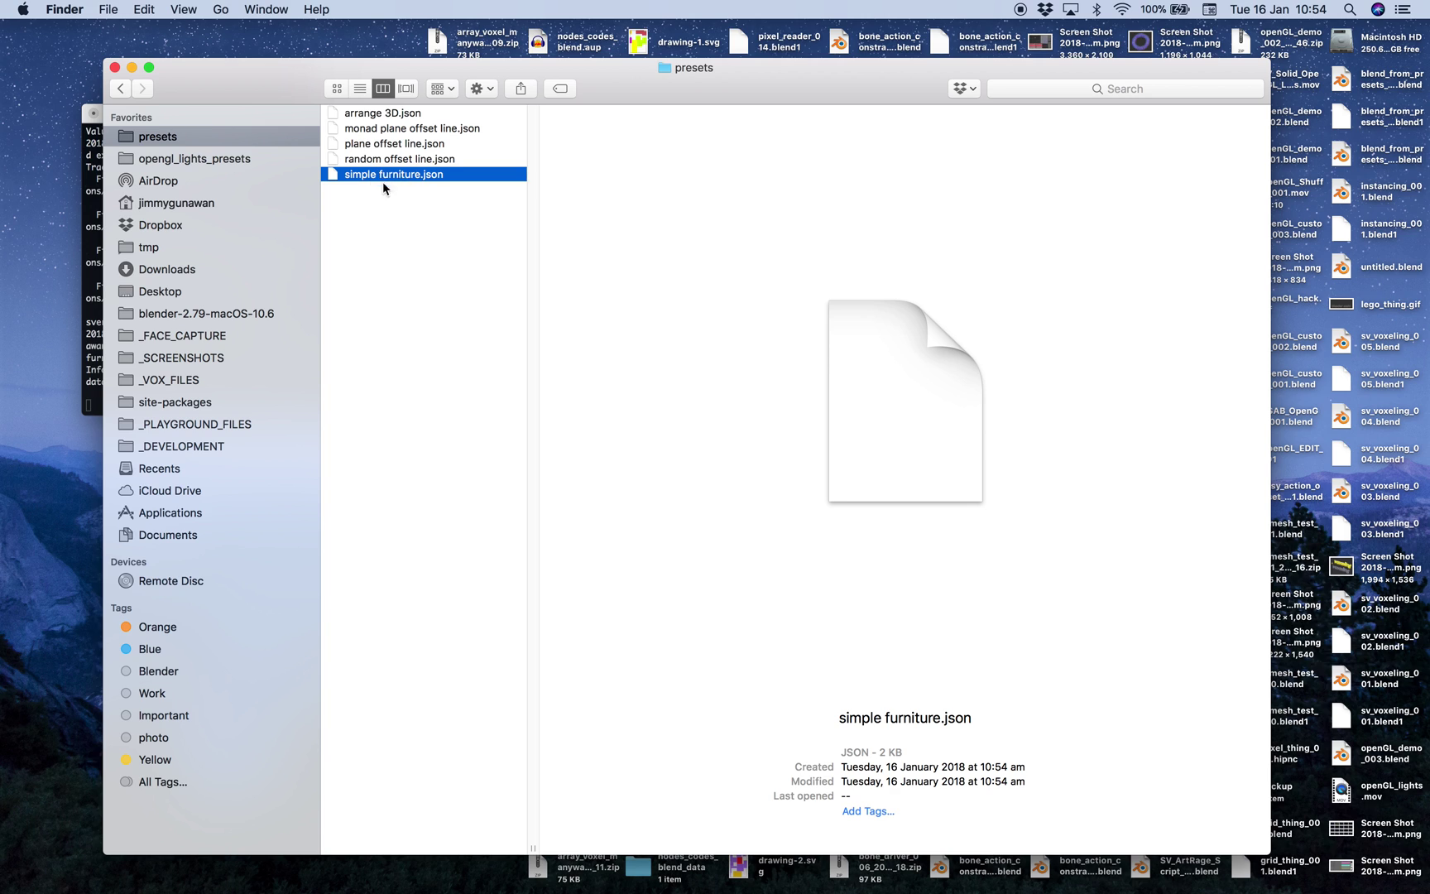
right_click(408, 174)
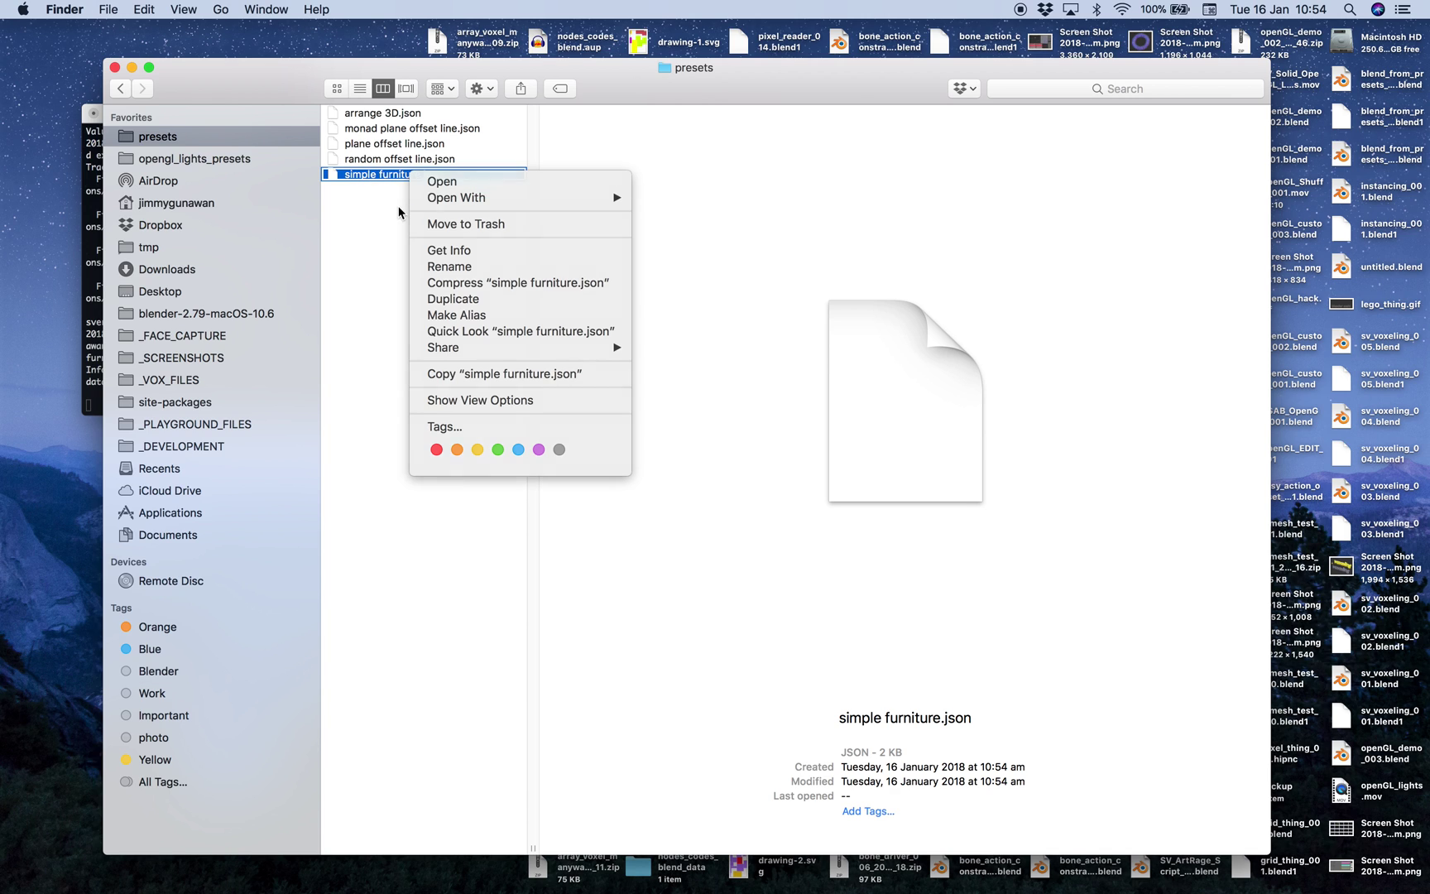
left_click(399, 206)
left_click(400, 176)
key("space")
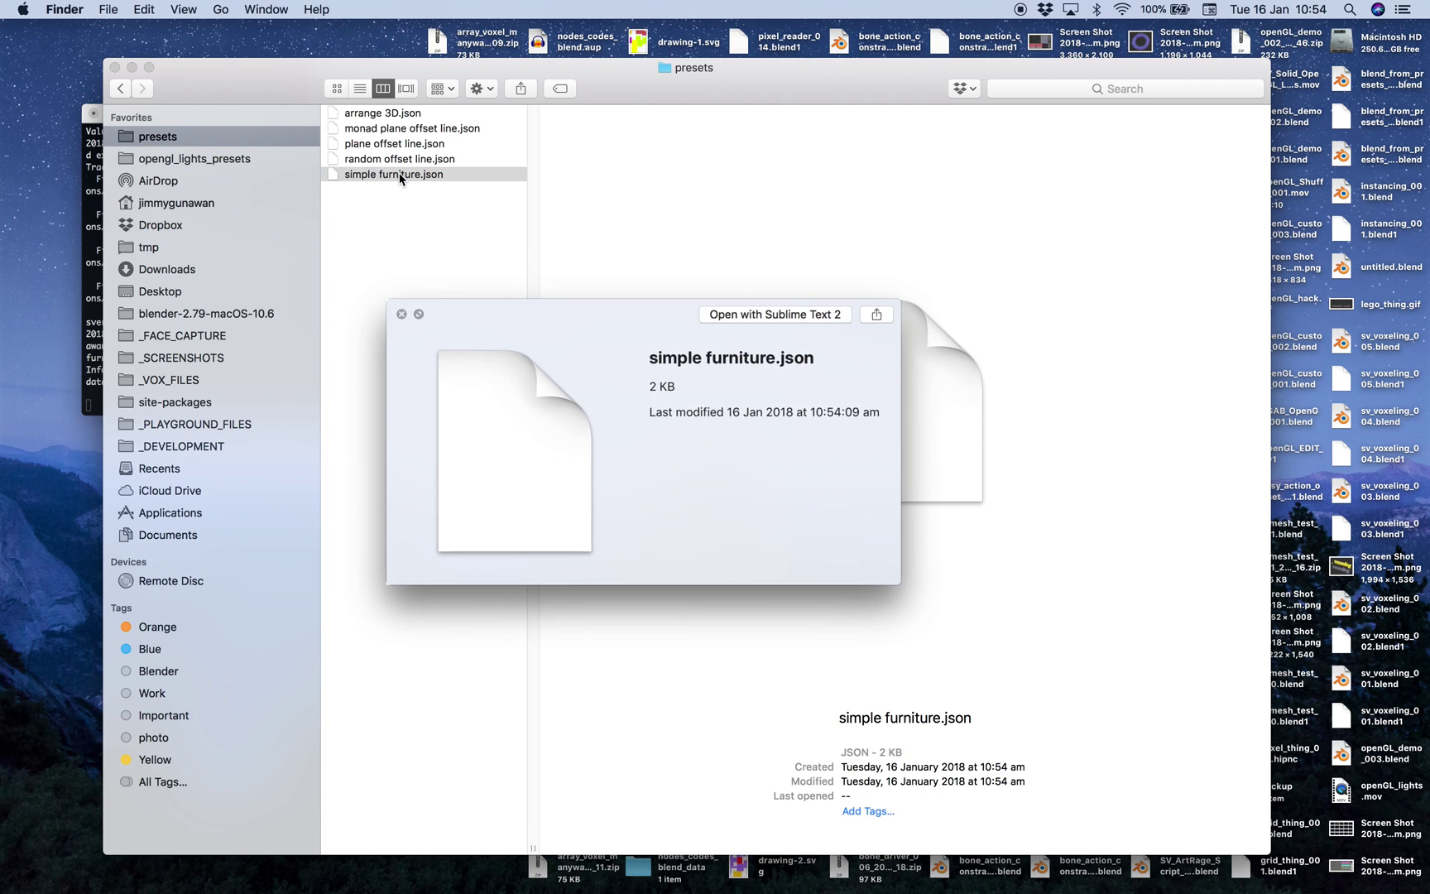
Step: Open simple furniture.json in Sublime Text 2 and examine the node data stored in it
right_click(419, 175)
mouse_move(466, 202)
left_click(697, 202)
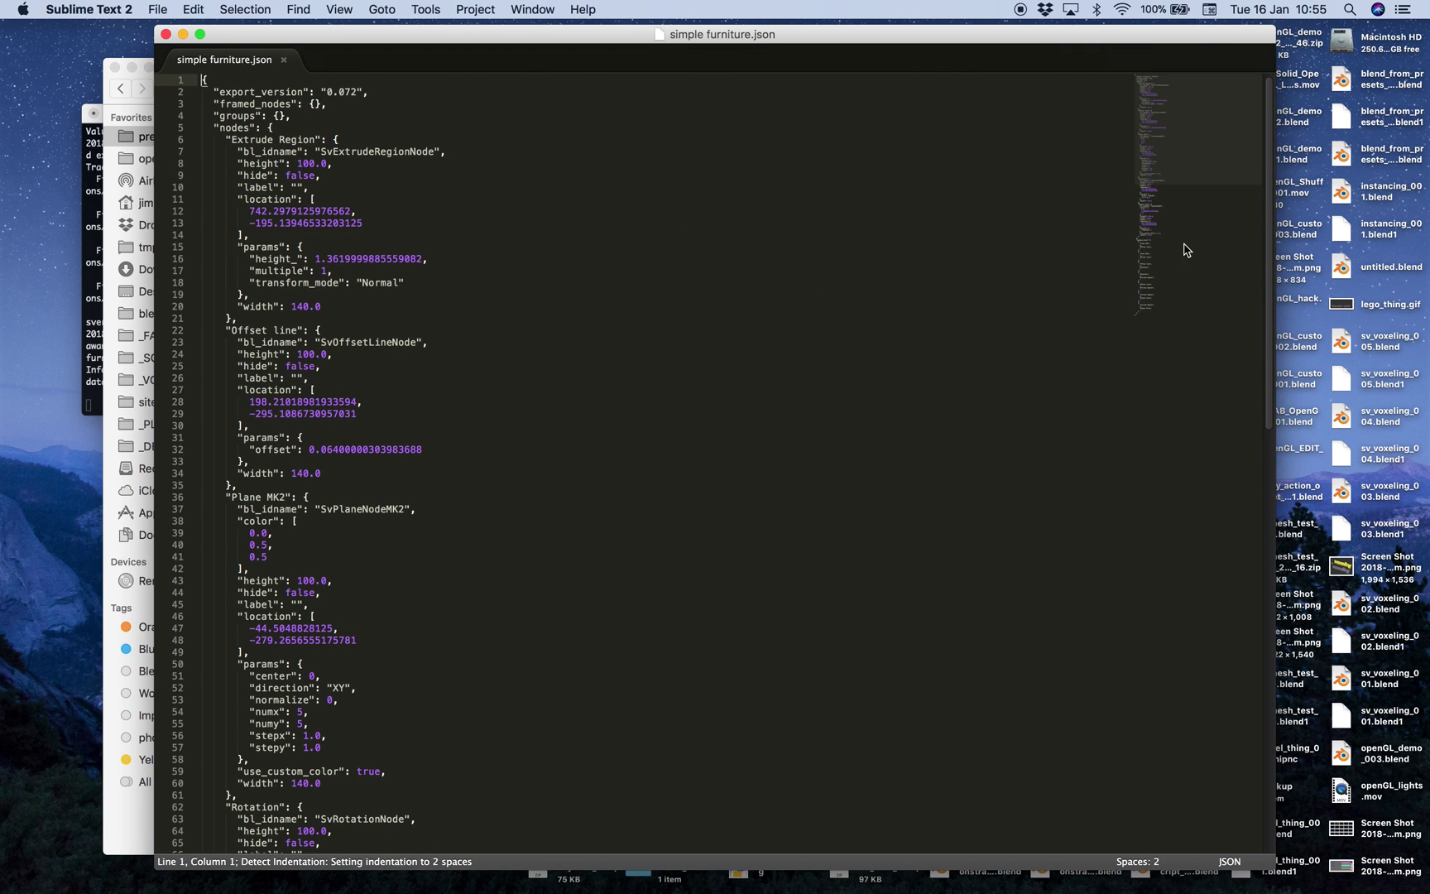
scroll(1188, 250, "down", 15)
scroll(1237, 347, "up", 15)
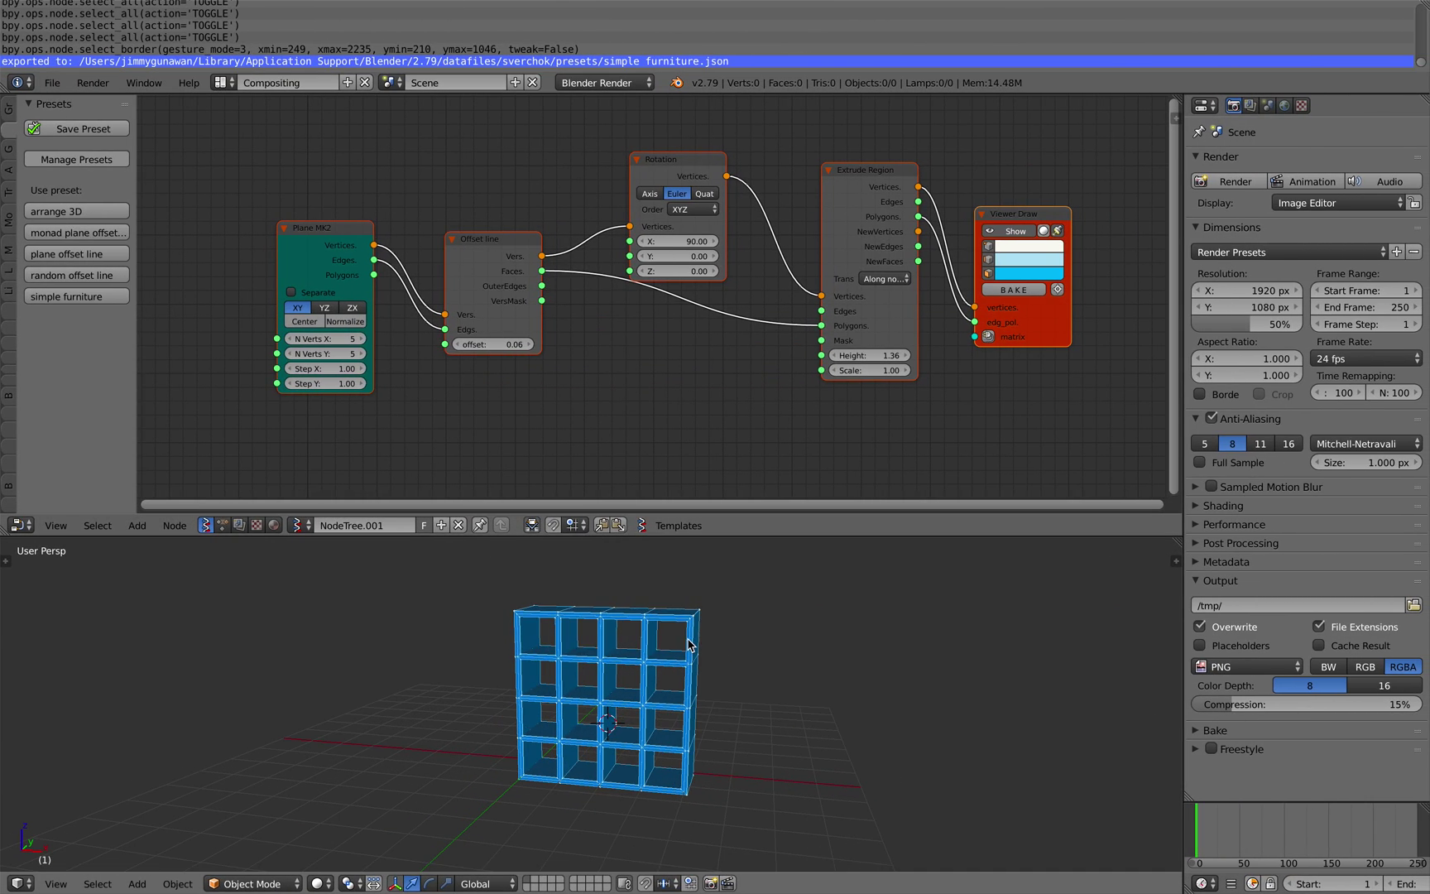
Step: Switch back to Blender and save the blend file again over the existing one
scroll(687, 483, "down", 3)
middle_click_drag(710, 377, 622, 365)
middle_click_drag(689, 674, 713, 672)
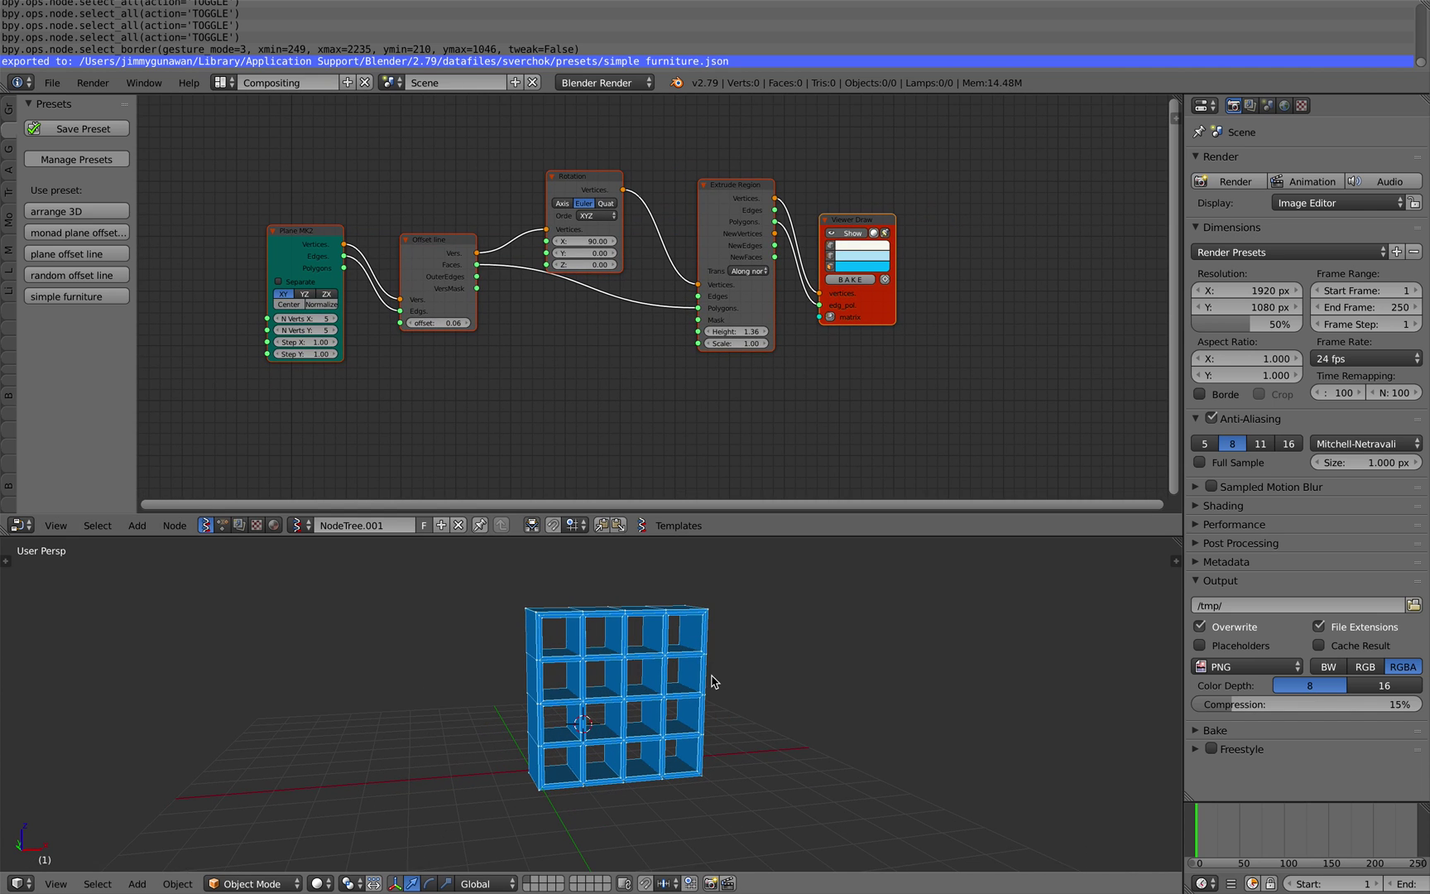
key("ctrl+s")
left_click(704, 665)
Step: Deselect all nodes, load the simple furniture preset and place the new node group below the original setup
key("a")
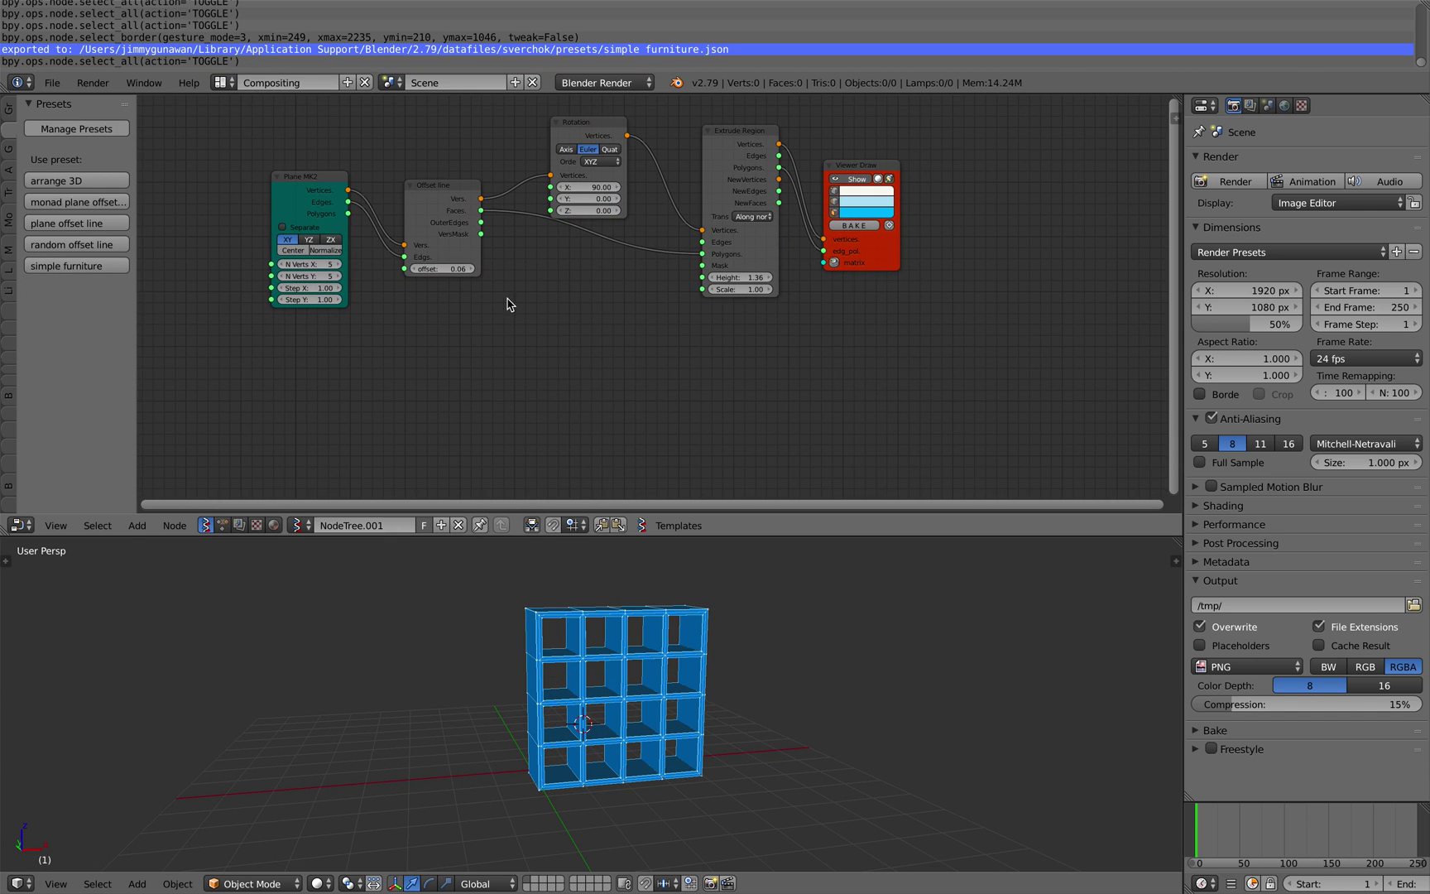
left_click(75, 266)
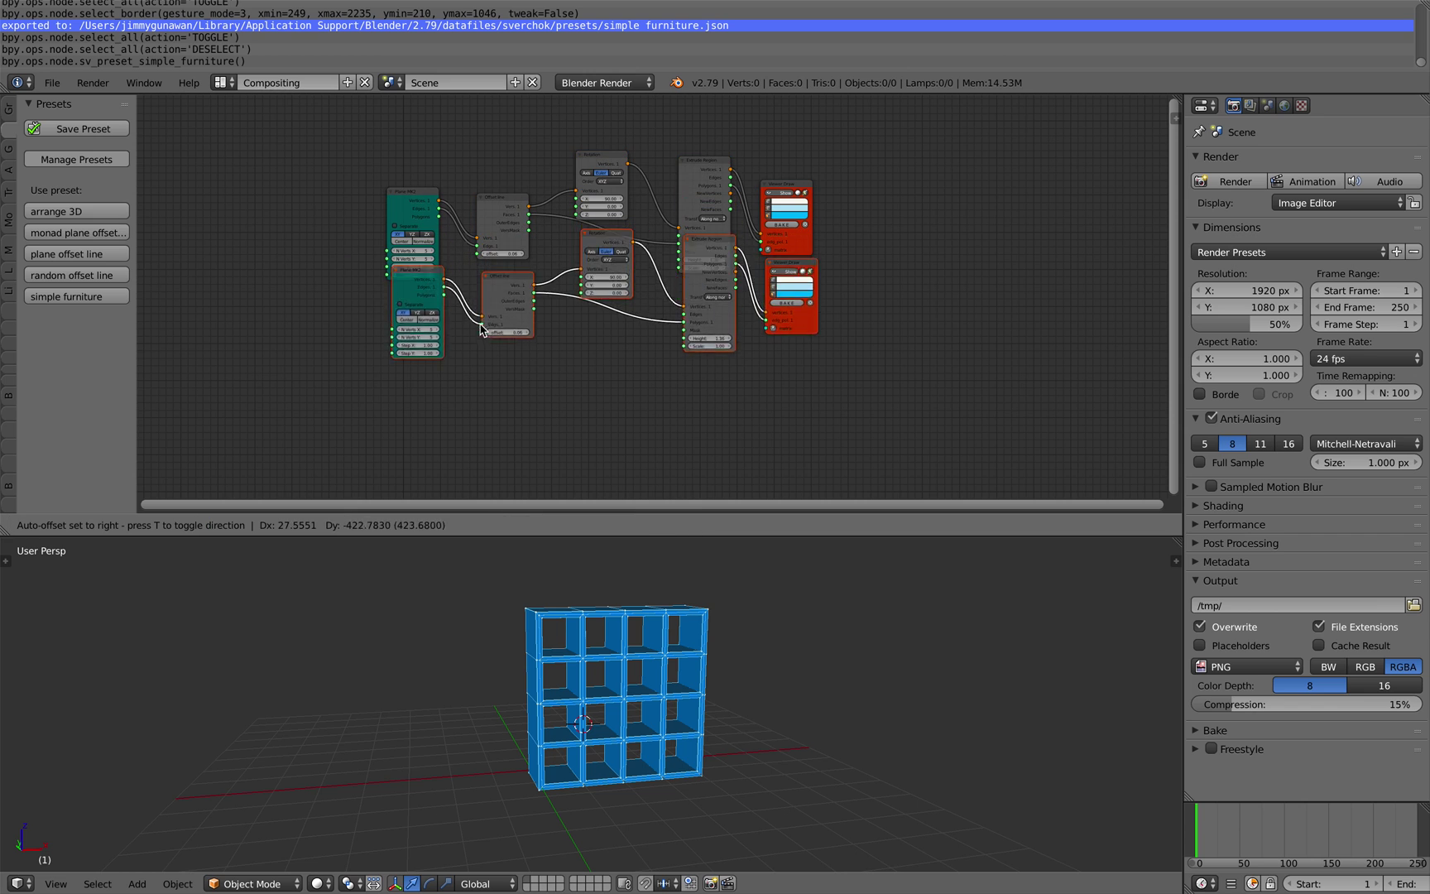
left_click(542, 359)
scroll(745, 356, "up", 2)
scroll(773, 369, "up", 1)
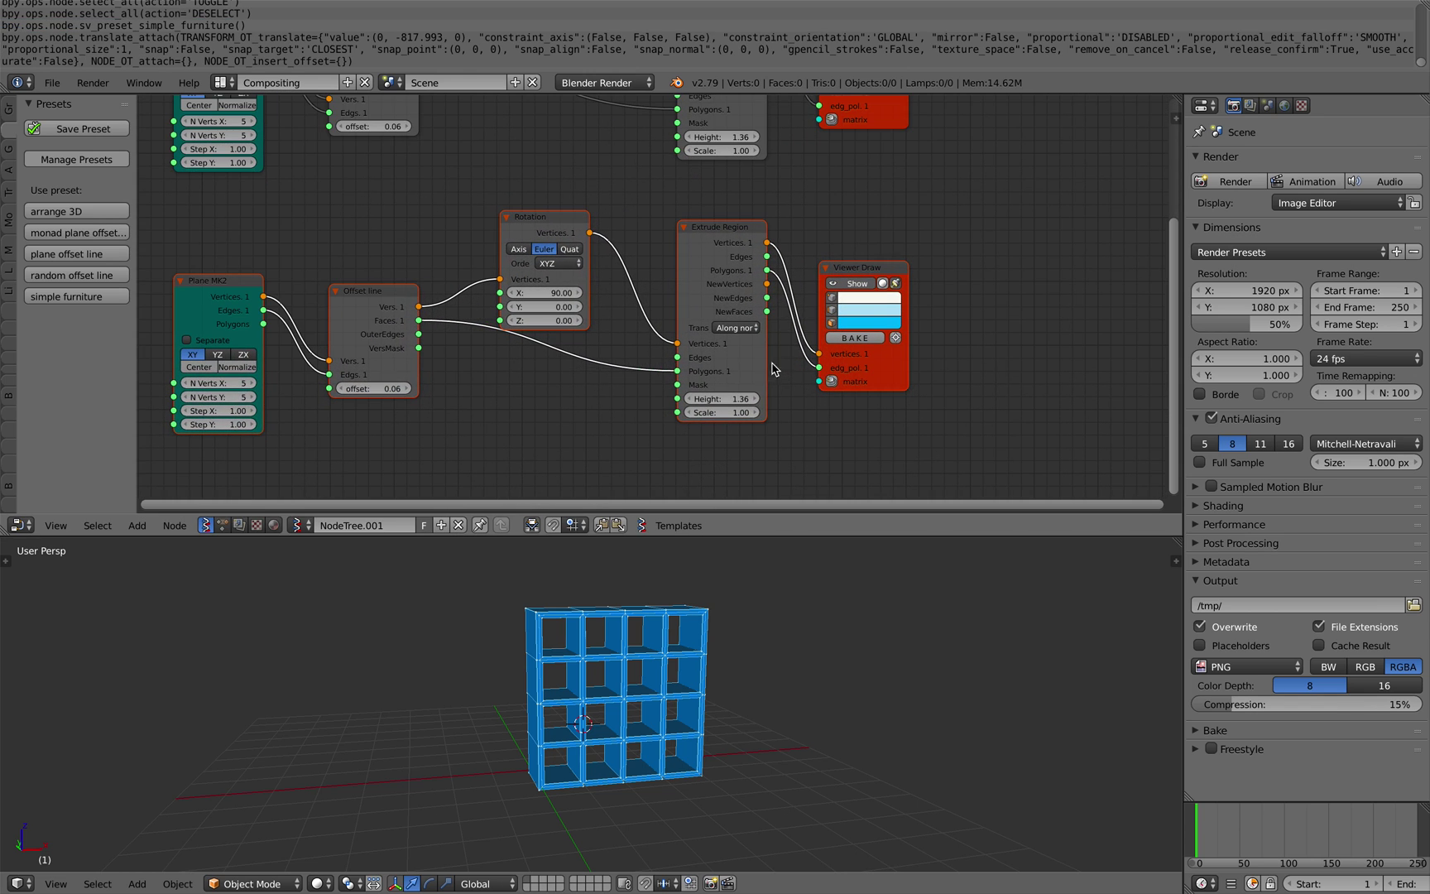
Step: Add a Matrix in node to the matrix input of the new Viewer Draw and move it below Extrude Region
left_click(831, 382)
middle_click_drag(730, 316, 718, 273)
left_click_drag(663, 262, 730, 429)
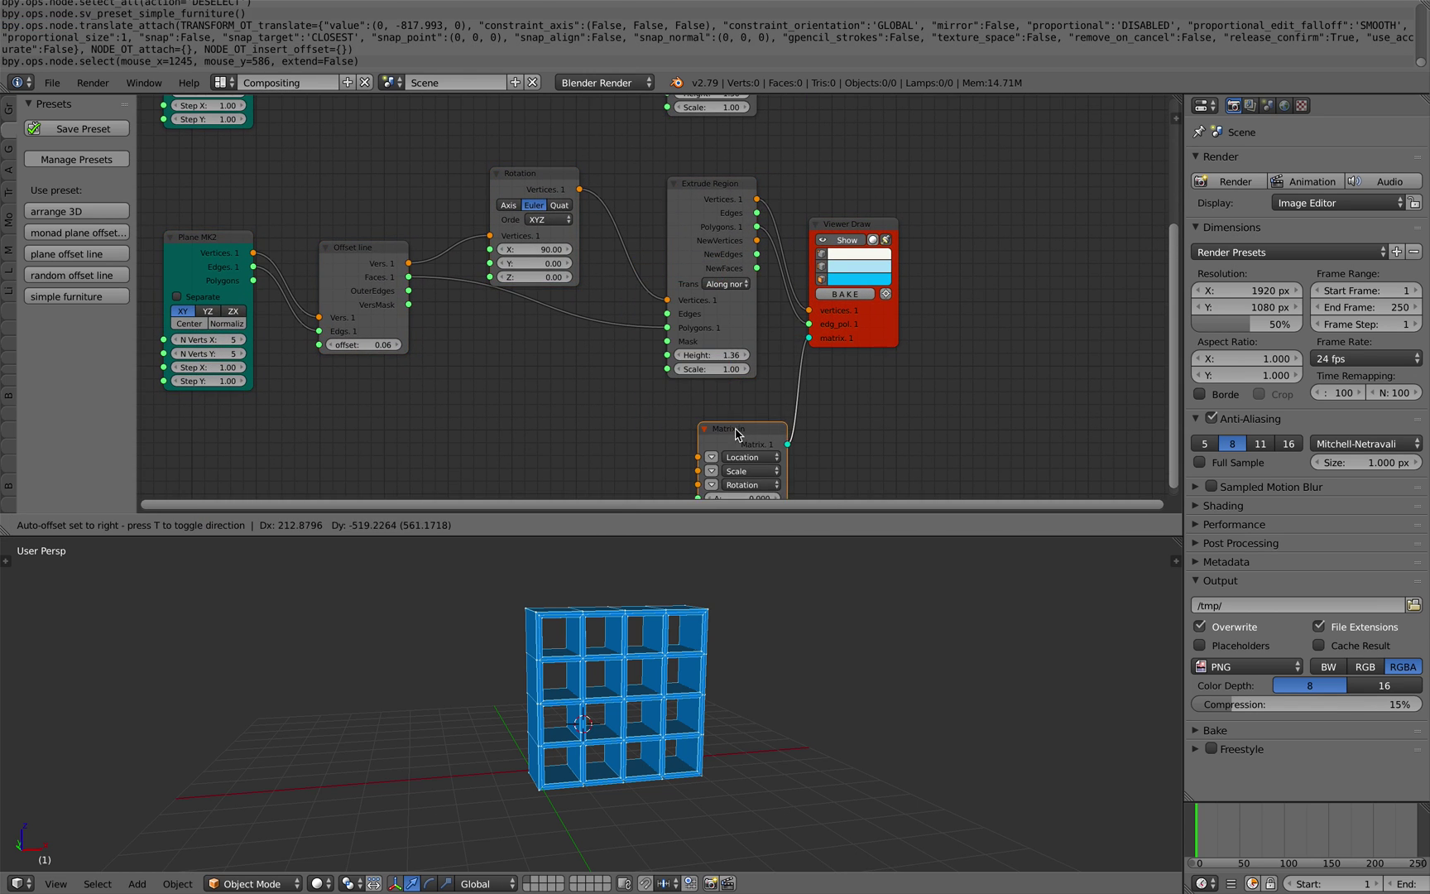
middle_click_drag(728, 429, 695, 315)
Step: Expand the Location values of Matrix in and set the X location to 6.6
left_click(681, 343)
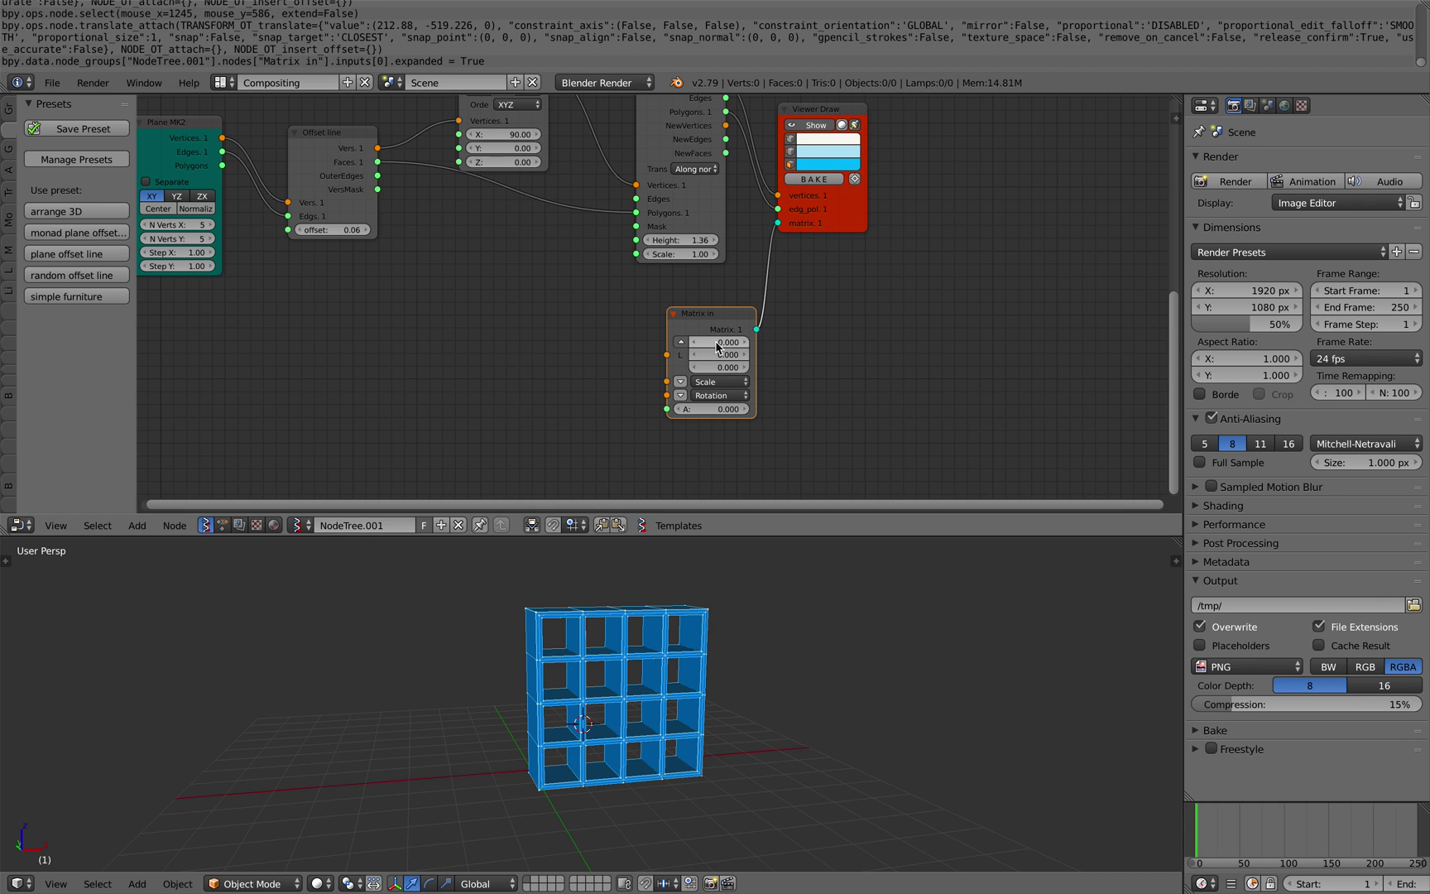
left_click_drag(717, 343, 767, 343)
middle_click_drag(312, 233, 494, 248)
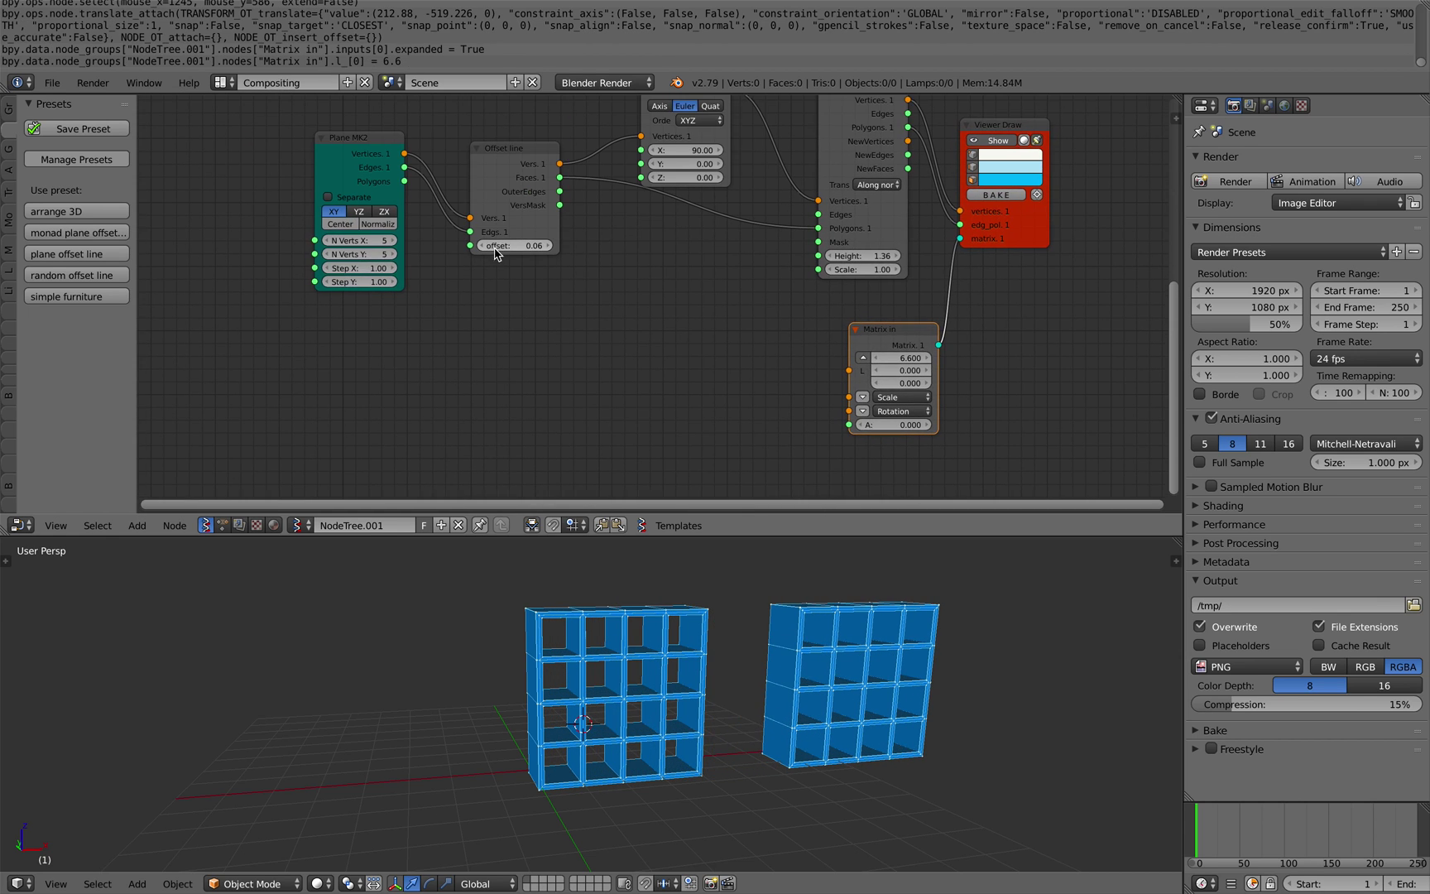
Step: Change the second Viewer Draw's face color to pale green and raise its Offset line offset to about 0.15
left_click(989, 180)
left_click(1026, 230)
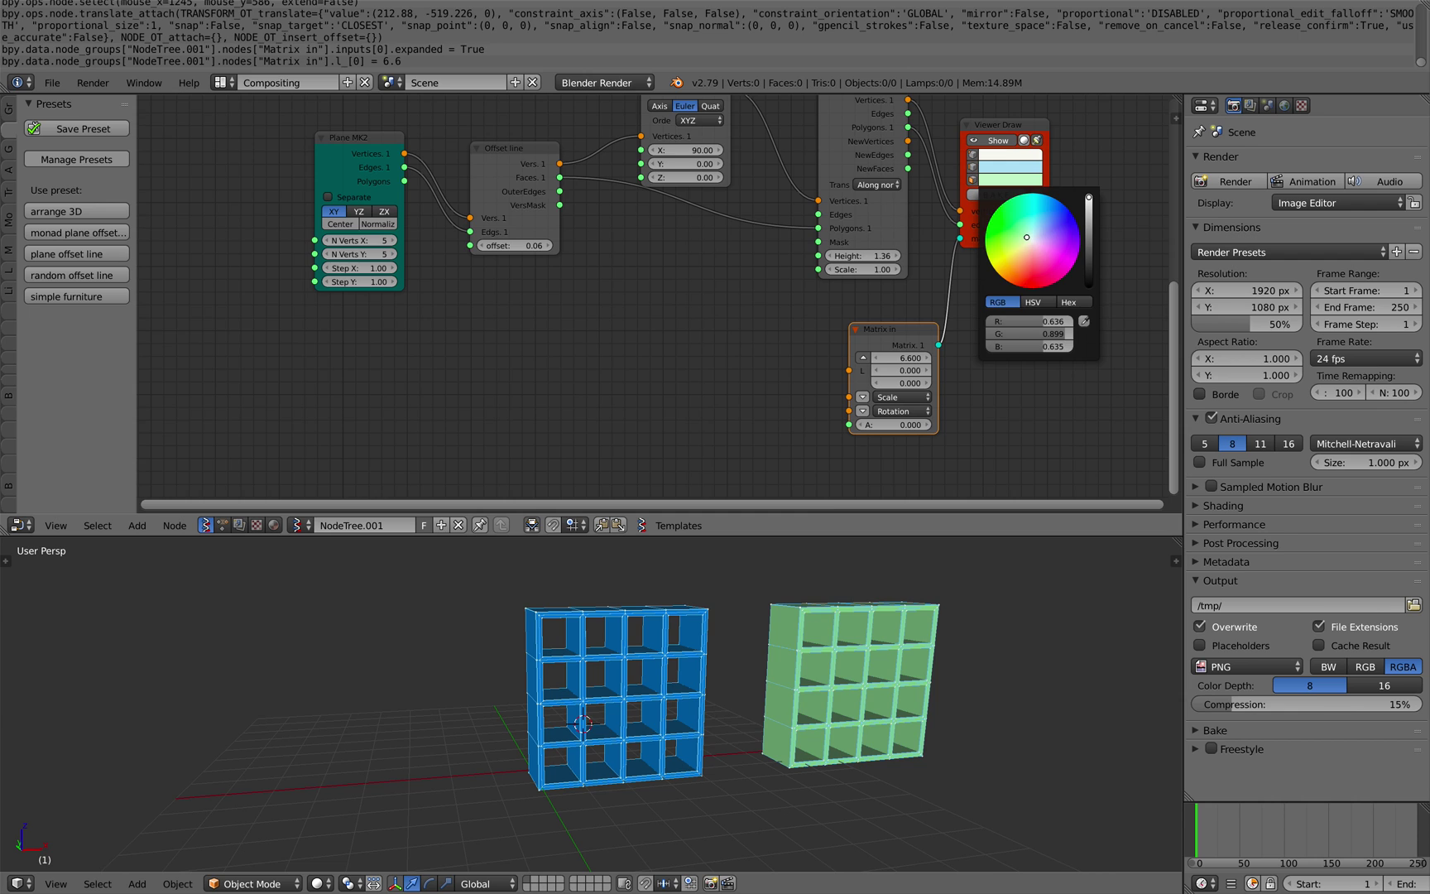
left_click_drag(1026, 237, 1027, 236)
middle_click_drag(379, 252, 430, 277)
scroll(418, 277, "up", 1)
scroll(481, 269, "up", 1)
mouse_move(543, 266)
left_mouse_down()
mouse_move(598, 267)
mouse_move(570, 267)
left_mouse_up()
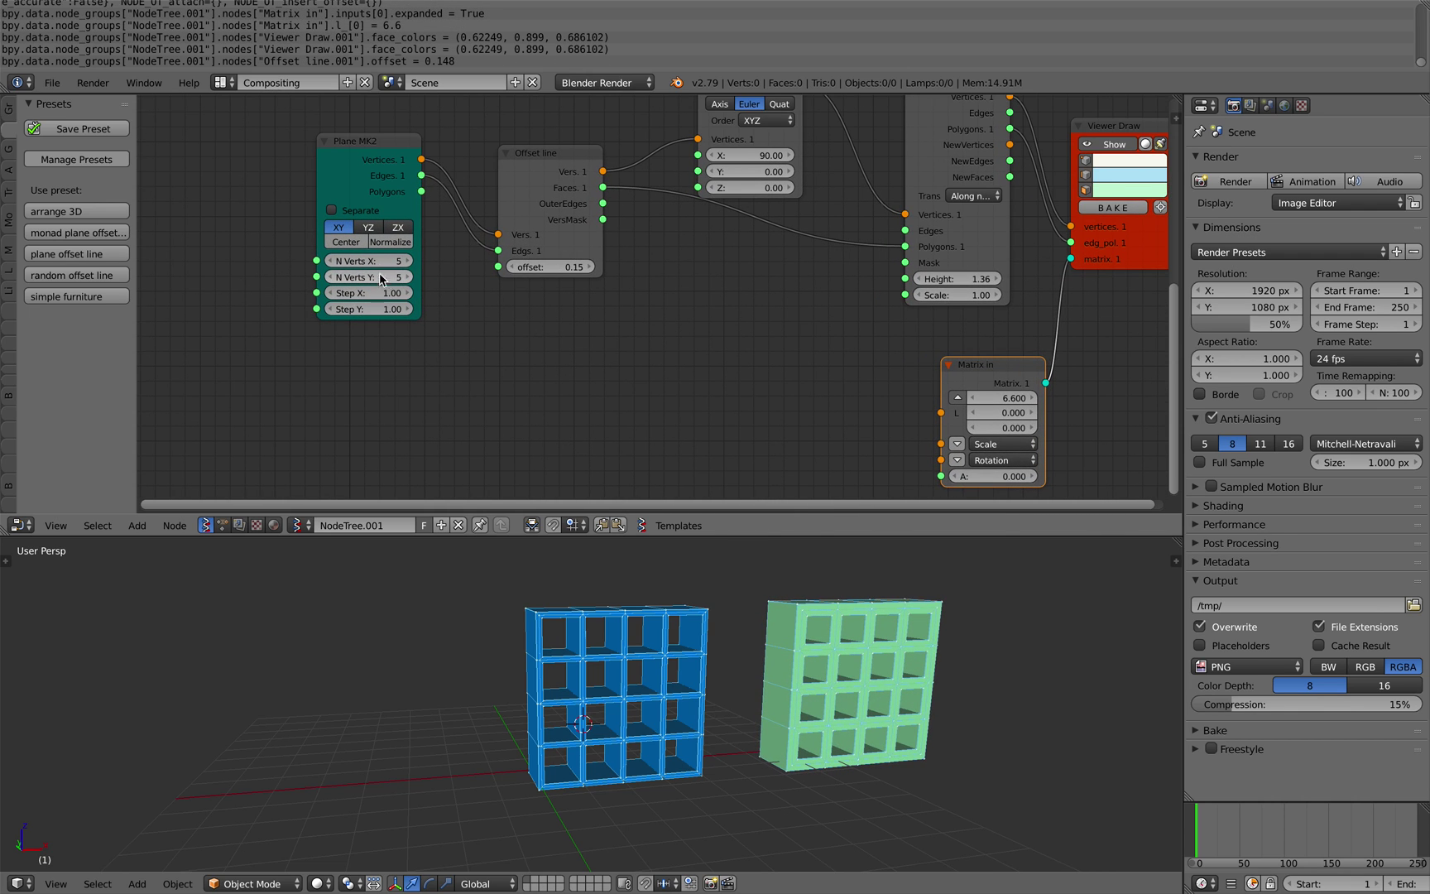
Step: Move the second Plane MK2 aside and set its N Verts X to 7, Step X to about 1.94 and the offset to about 0.05
left_click_drag(359, 170, 303, 186)
middle_click_drag(718, 579, 660, 611)
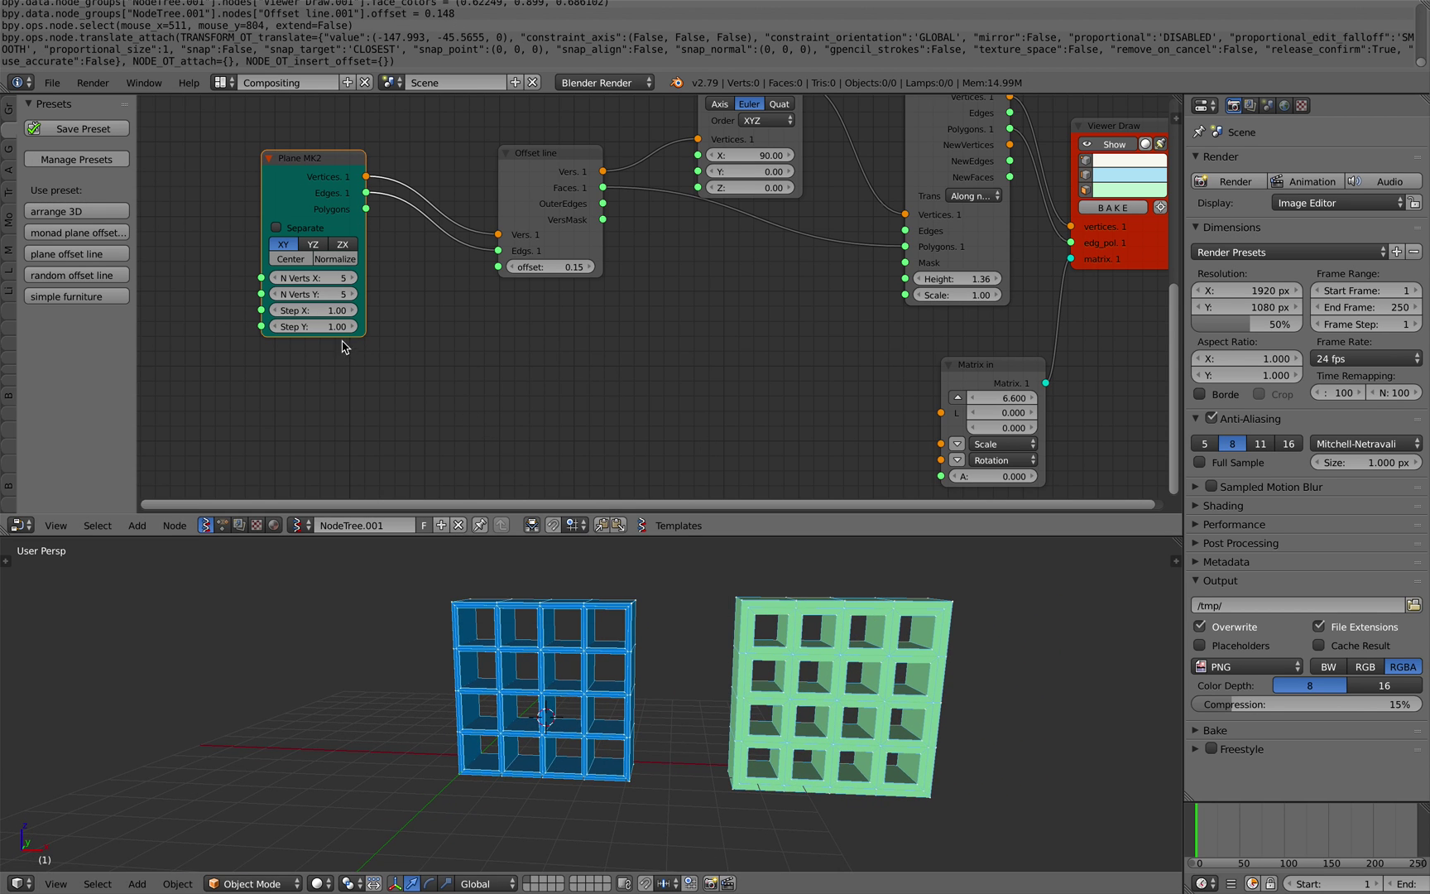
left_click(353, 278)
left_click(353, 278)
left_click_drag(335, 311, 380, 310)
left_click_drag(574, 267, 530, 266)
scroll(473, 649, "down", 5)
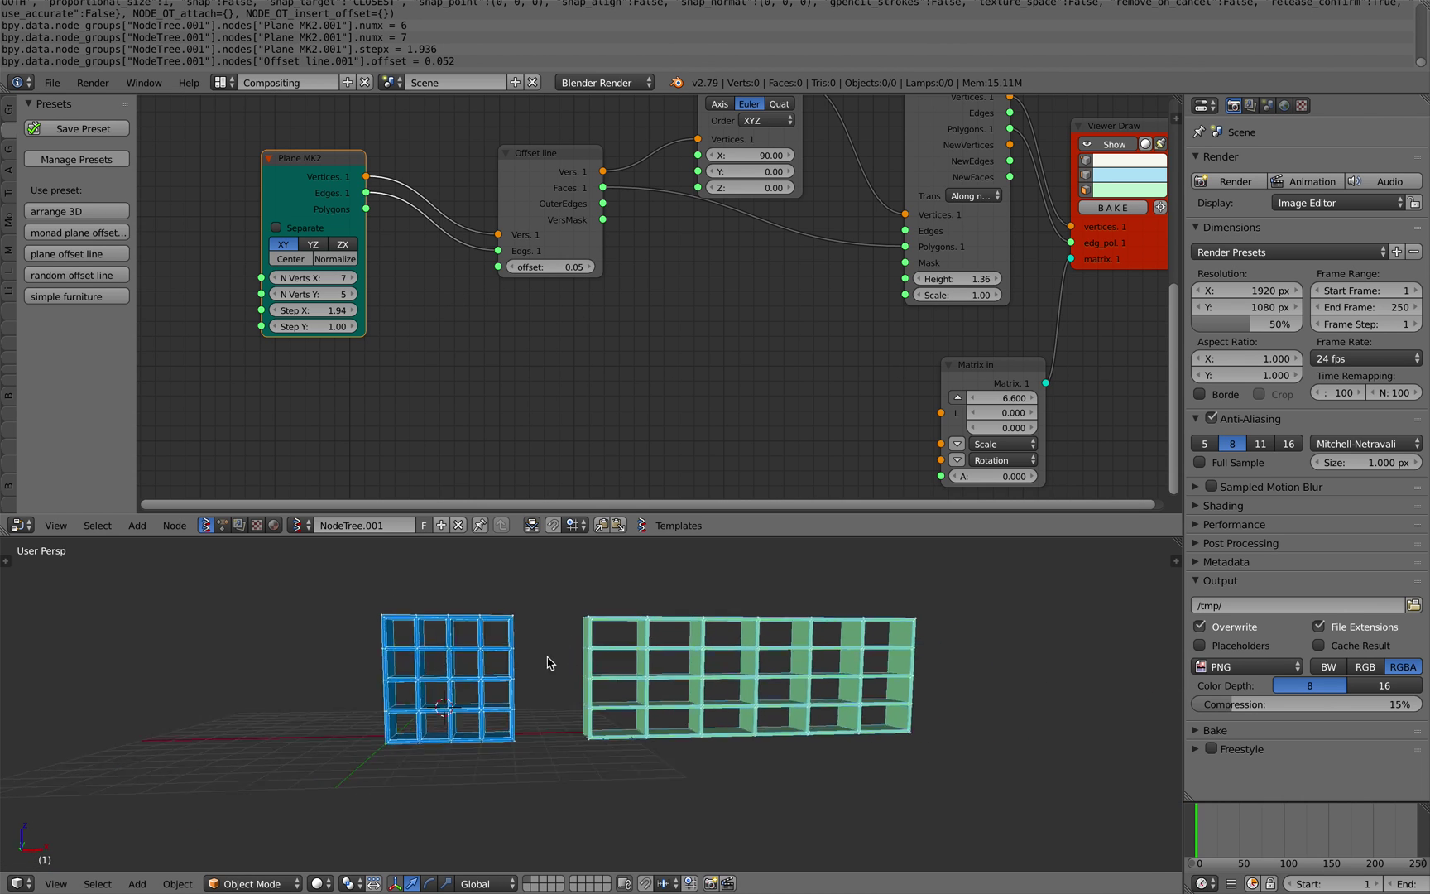
Step: Load the simple furniture preset again and place the new node group below the second setup
middle_click_drag(547, 662, 476, 692)
scroll(652, 438, "down", 2)
middle_click_drag(652, 438, 496, 378)
scroll(514, 354, "down", 2)
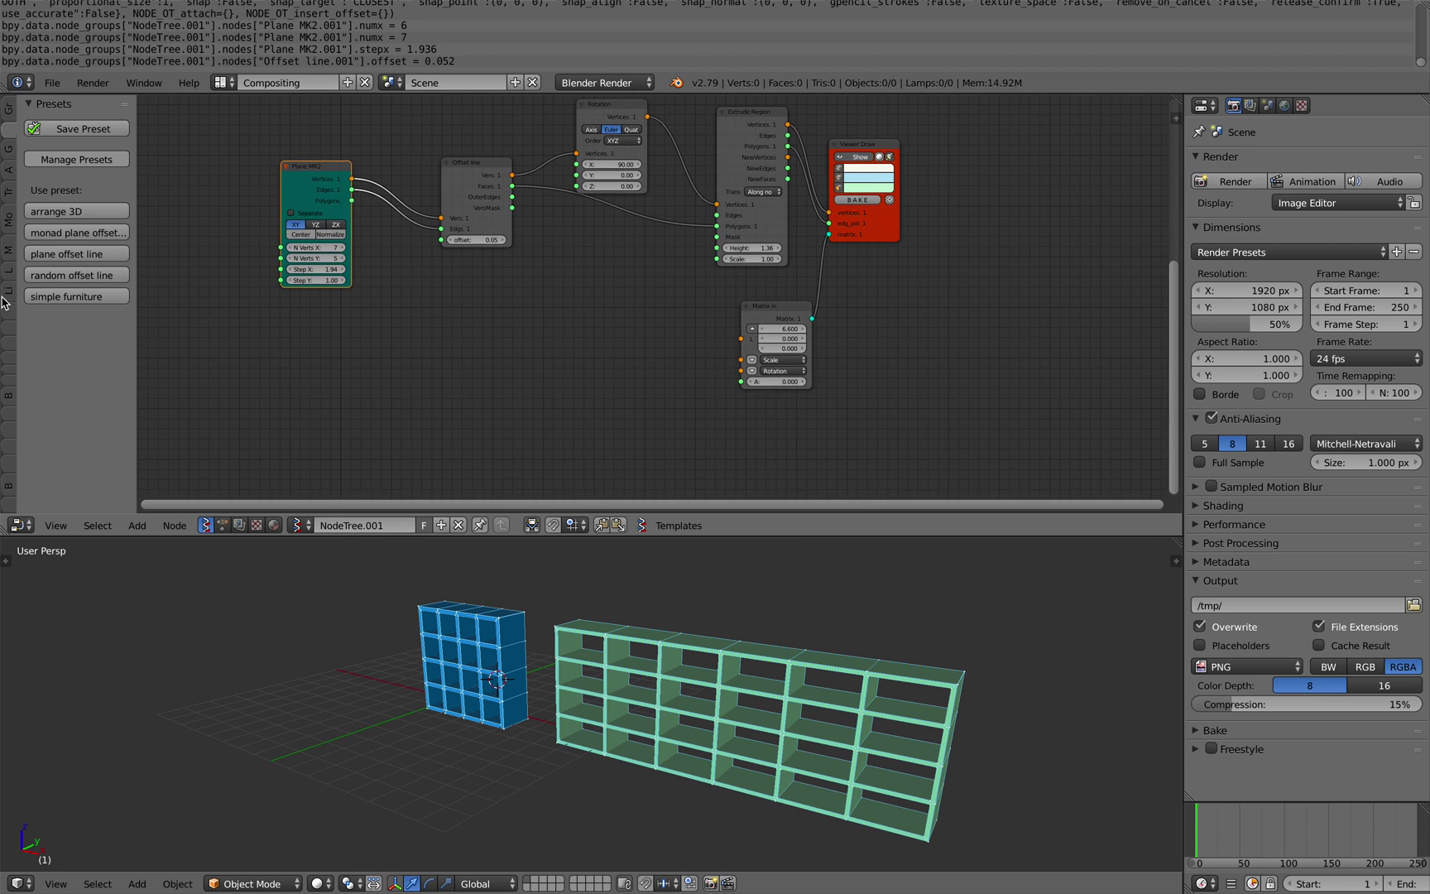
left_click(47, 299)
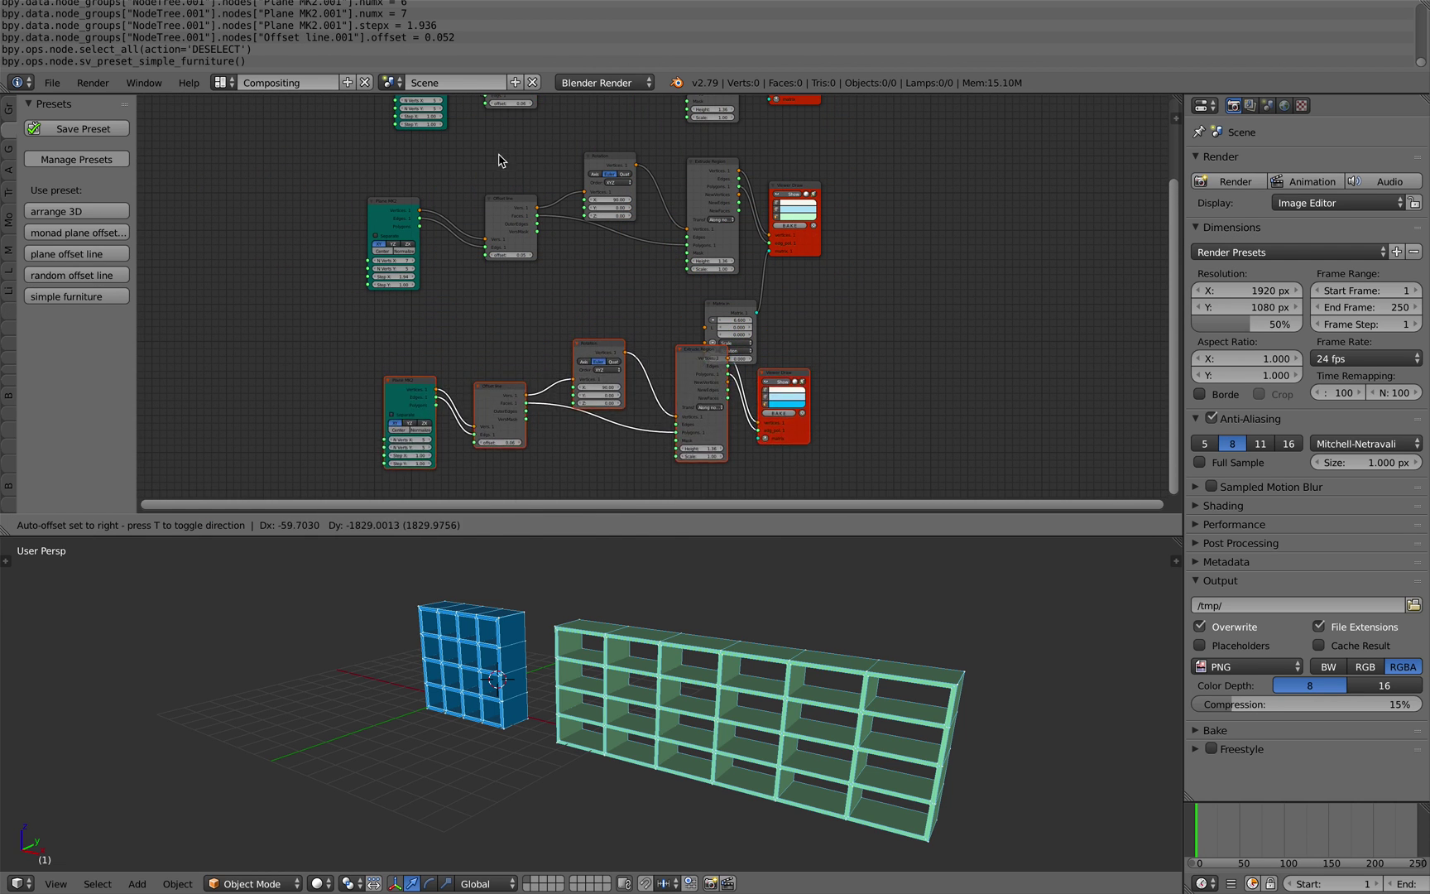
left_click(514, 275)
scroll(526, 141, "up", 8)
middle_click_drag(515, 276, 584, 149)
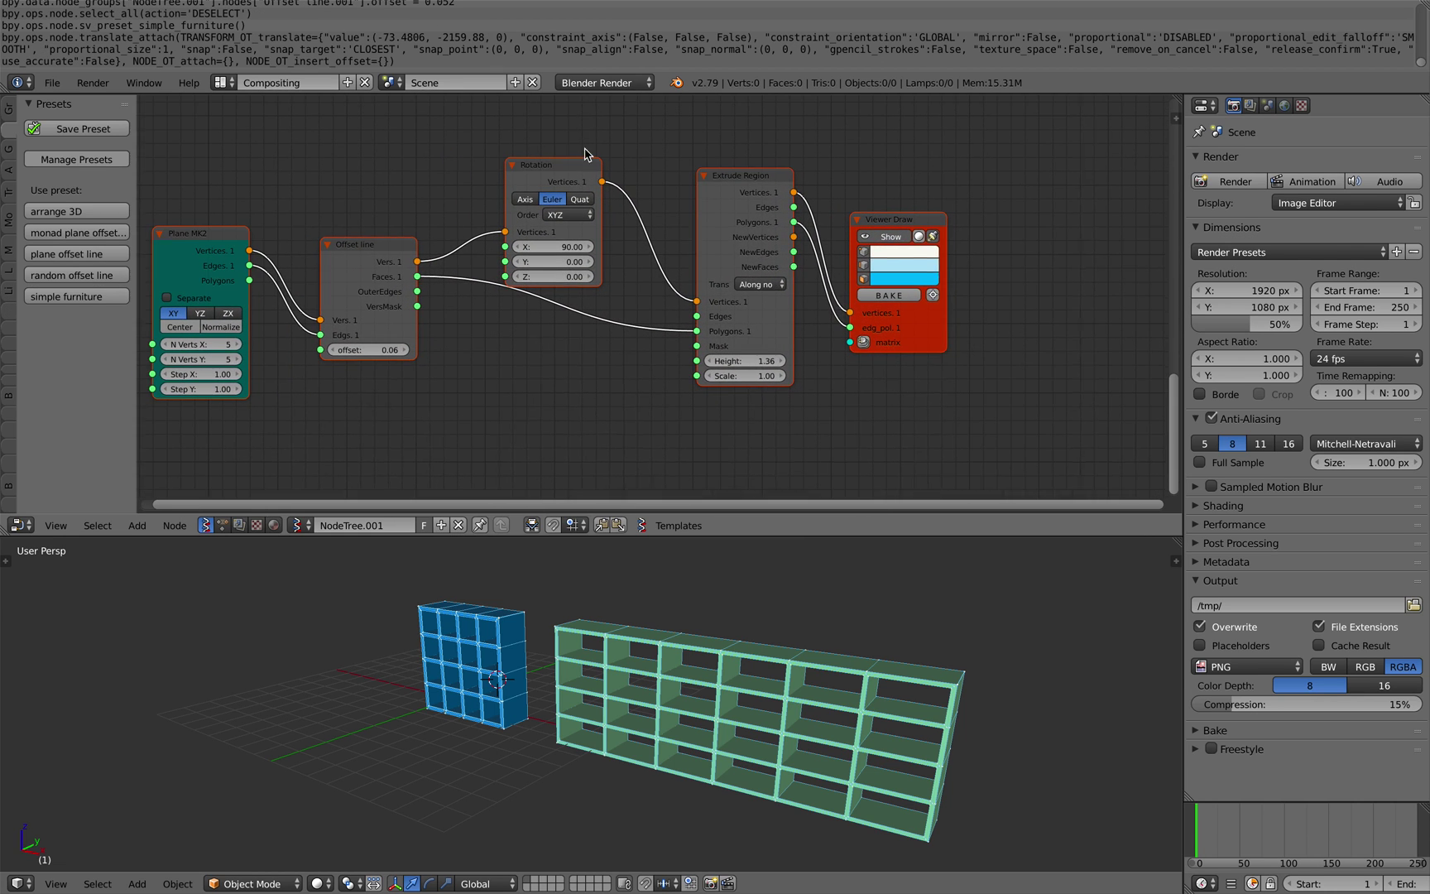
Step: Set the third Plane MK2's N Verts X to 7 and N Verts Y to 6
left_click(240, 345)
left_click(240, 345)
left_click(240, 362)
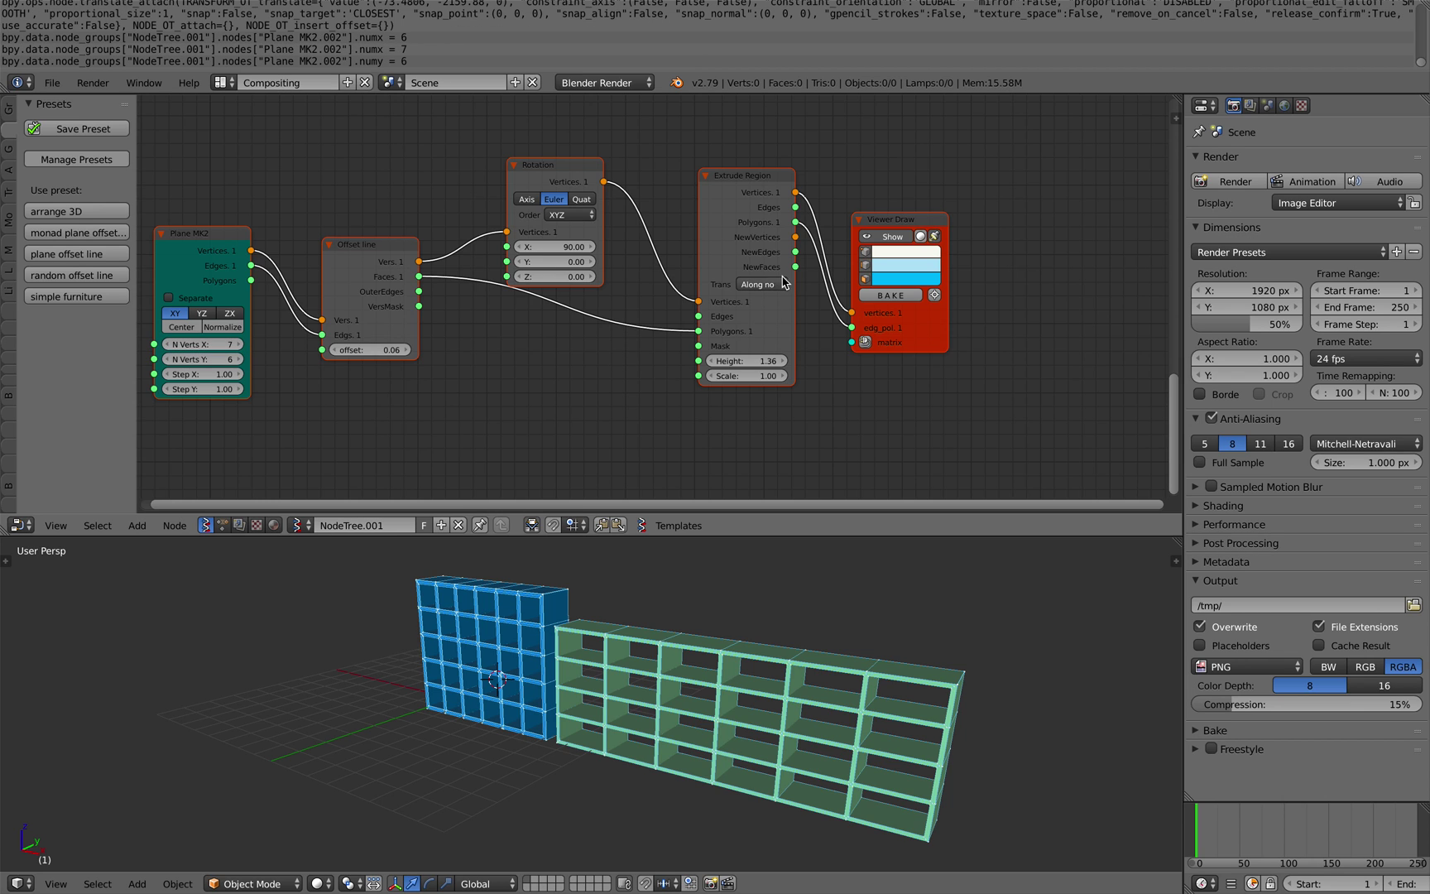
Step: Add a Matrix in node to the third Viewer Draw, place it below Extrude Region and set its X location to -6.96
middle_click_drag(674, 363, 670, 340)
left_click(863, 319)
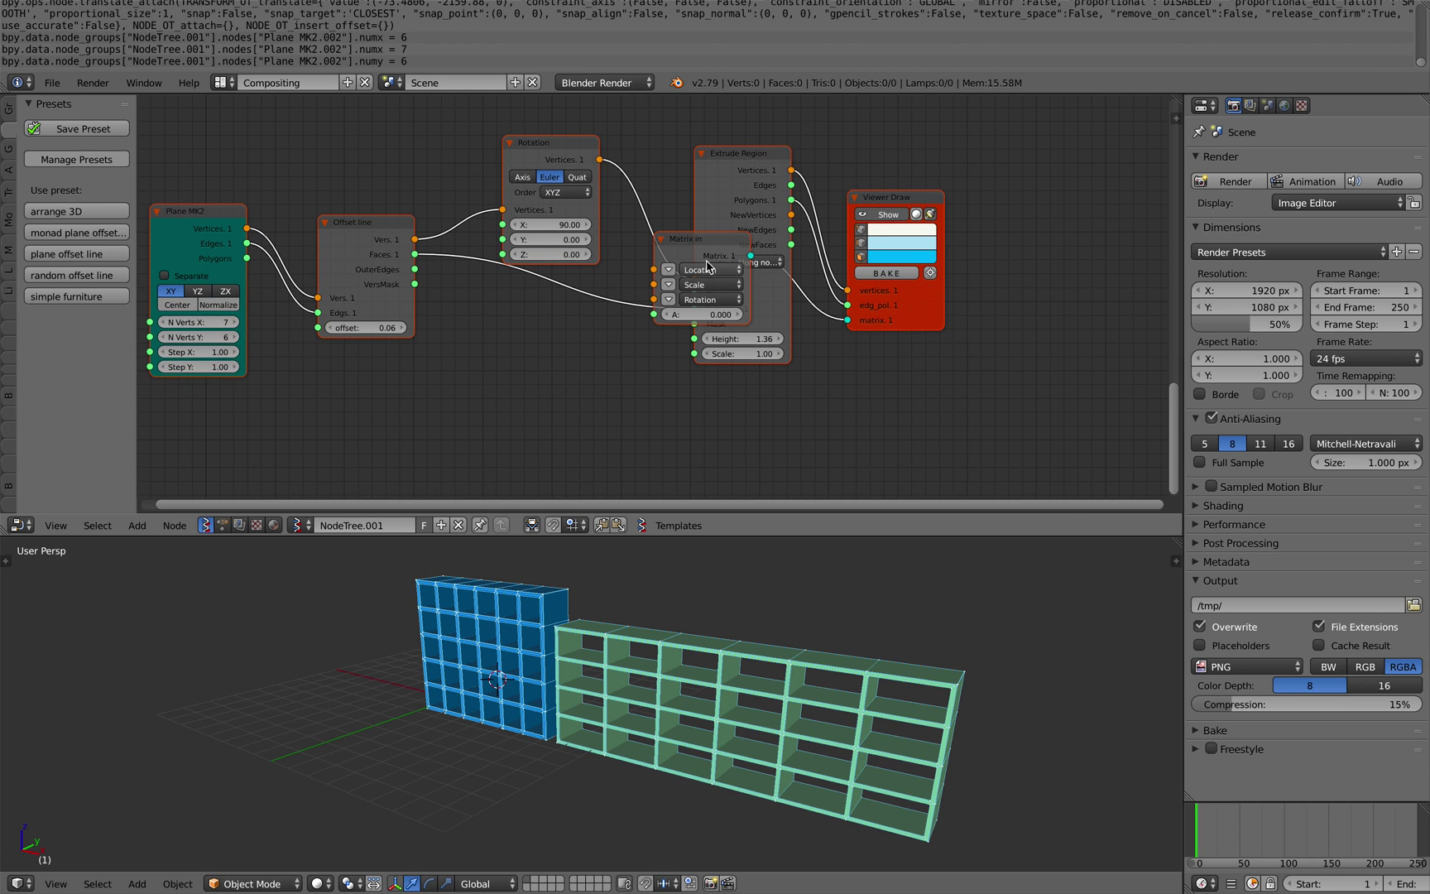
mouse_move(684, 254)
left_mouse_down()
mouse_move(720, 382)
mouse_move(662, 395)
mouse_move(508, 387)
left_mouse_up()
left_click(704, 397)
Step: Make the third shelf tall and narrow with N Verts X 5 and N Verts Y 8
middle_click_drag(245, 357, 500, 323)
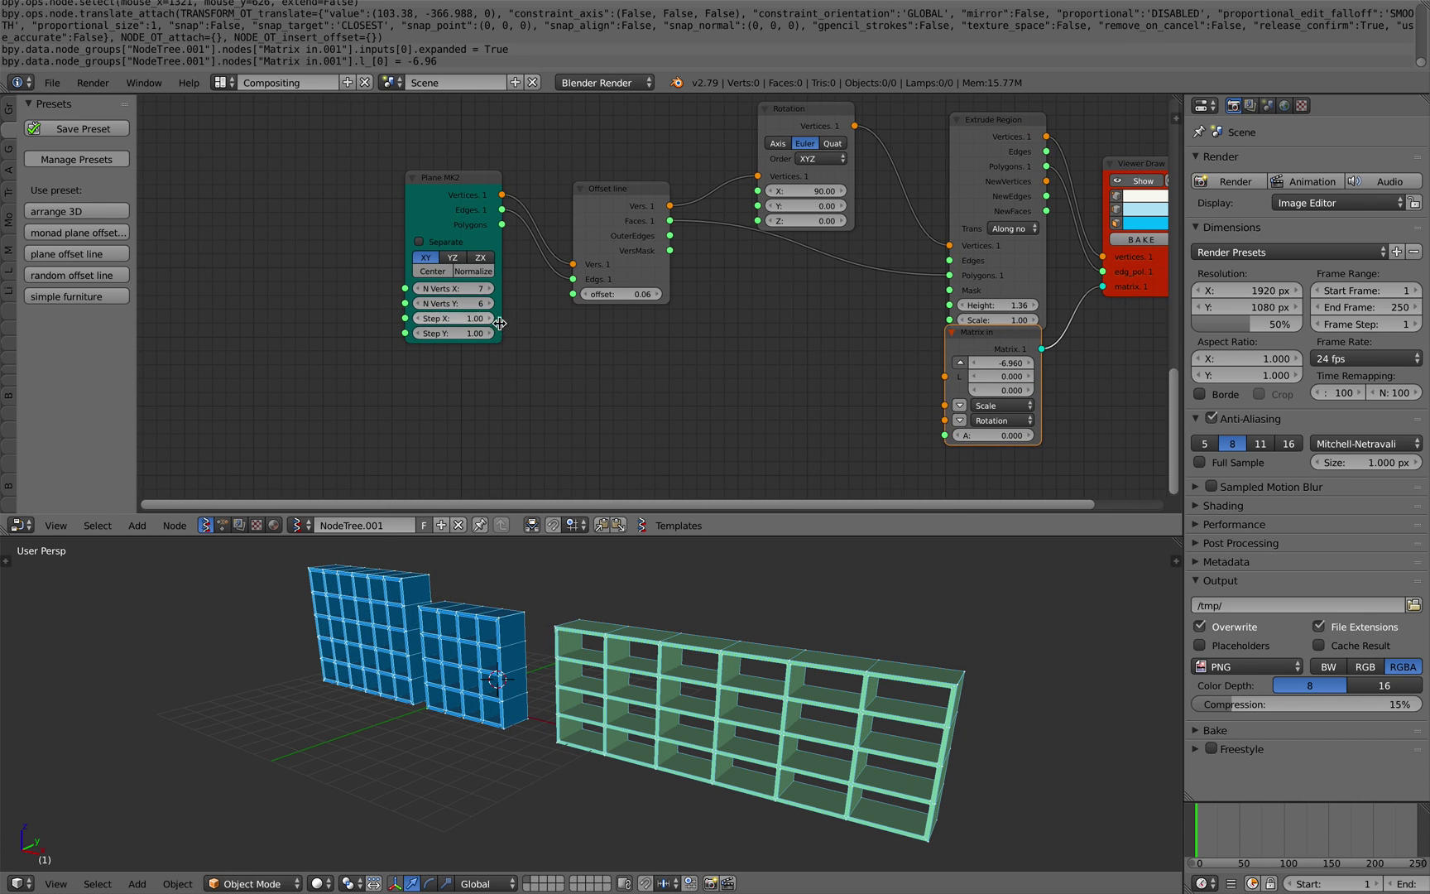
left_click(419, 303)
left_click(419, 303)
left_click(421, 289)
left_click(421, 289)
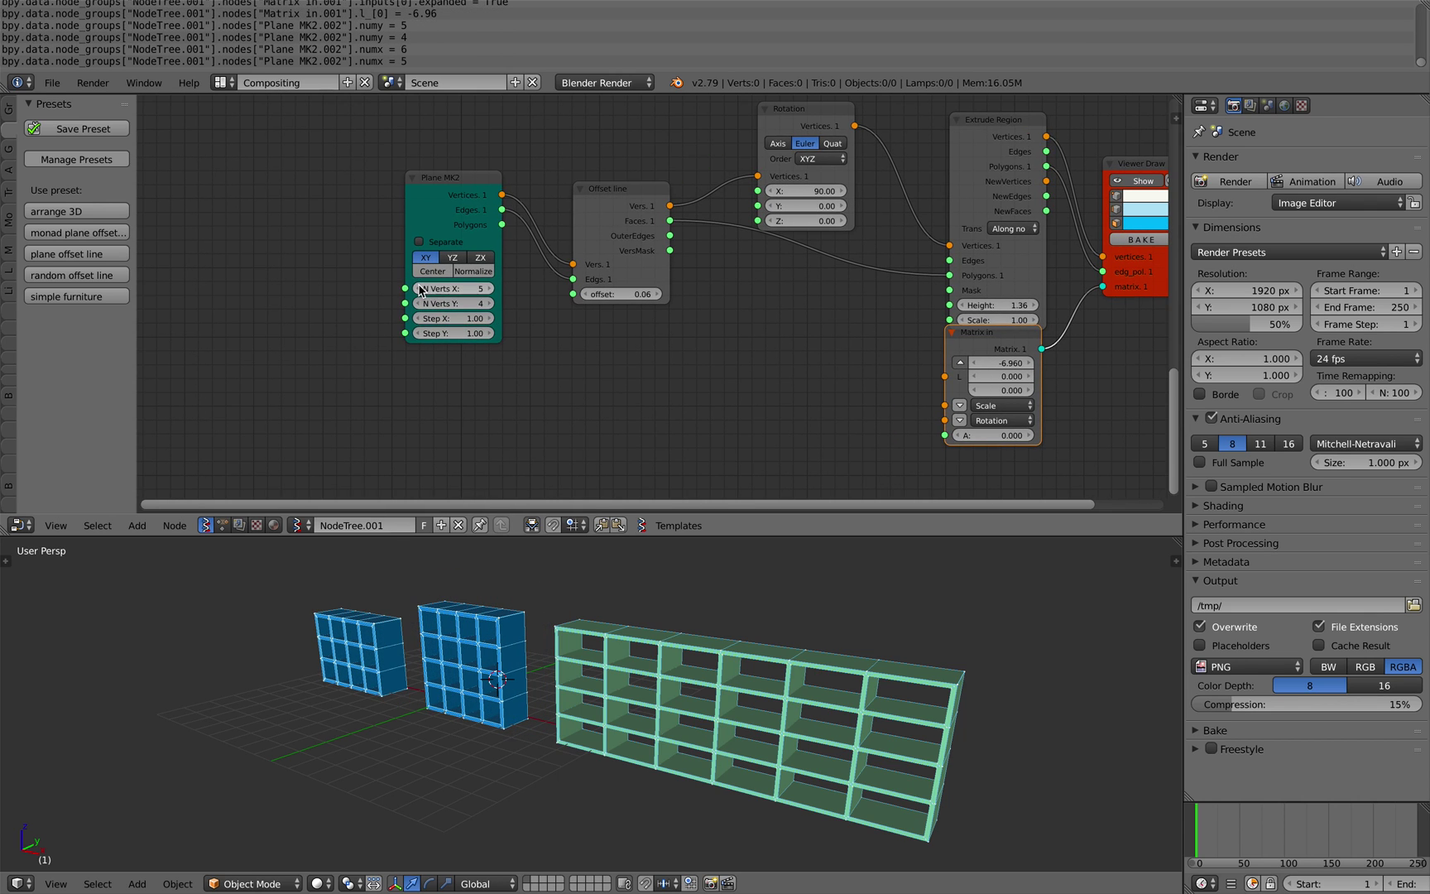
left_click(489, 303)
left_click(489, 303)
left_click(489, 303)
left_click(489, 303)
Step: Save the blend file over the existing one and enlarge the 3D view
middle_click_drag(488, 824, 439, 700)
key("ctrl+s")
left_click(581, 674)
scroll(581, 674, "down", 1)
left_click_drag(616, 537, 640, 389)
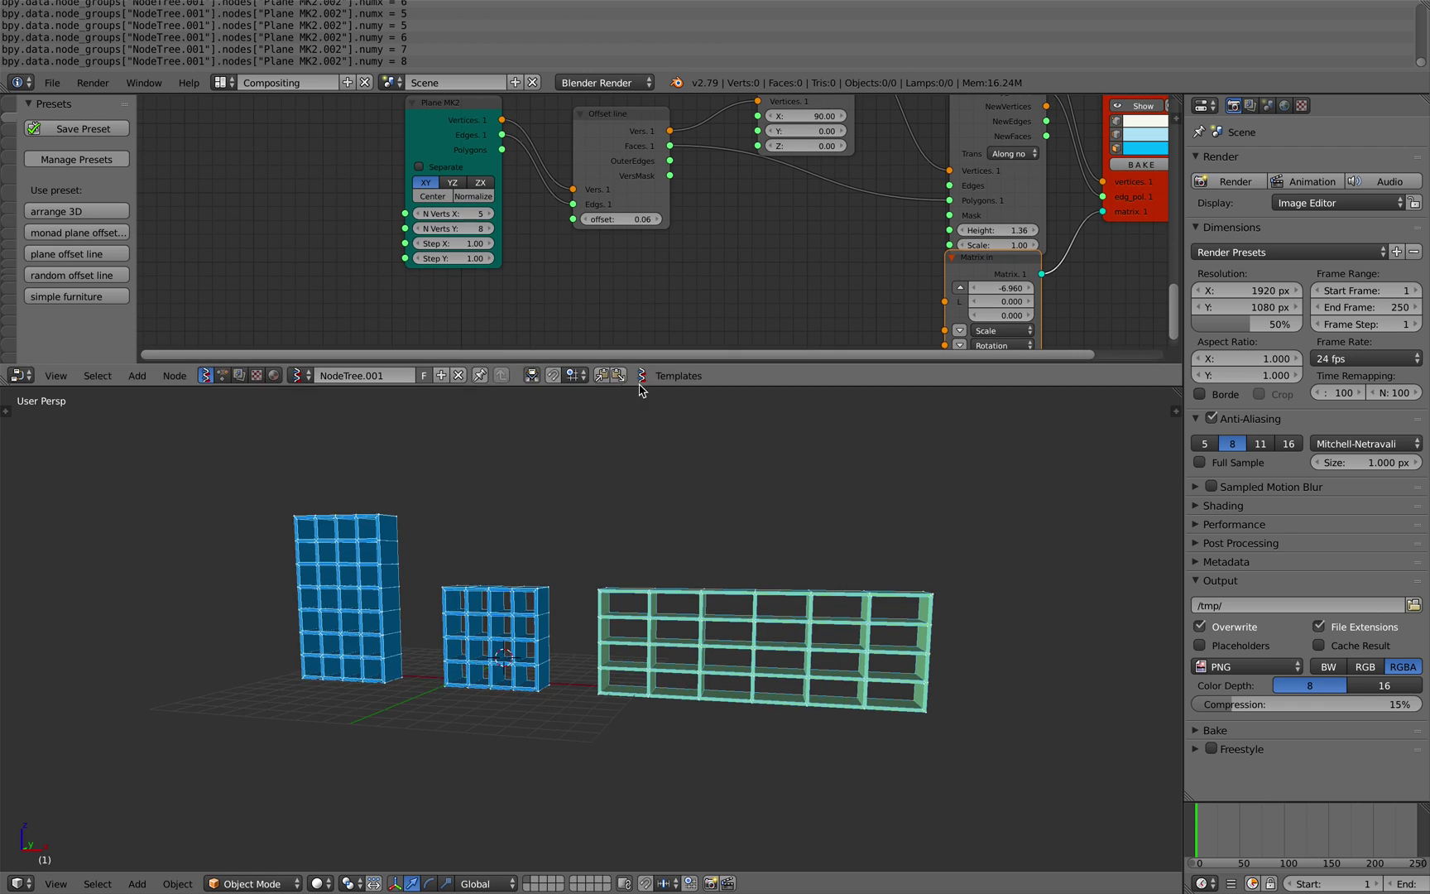
Step: Change the third Viewer Draw's face color to pink
mouse_move(642, 486)
middle_mouse_down()
mouse_move(444, 479)
mouse_move(644, 519)
mouse_move(649, 503)
middle_mouse_up()
middle_click_drag(1115, 141, 943, 185)
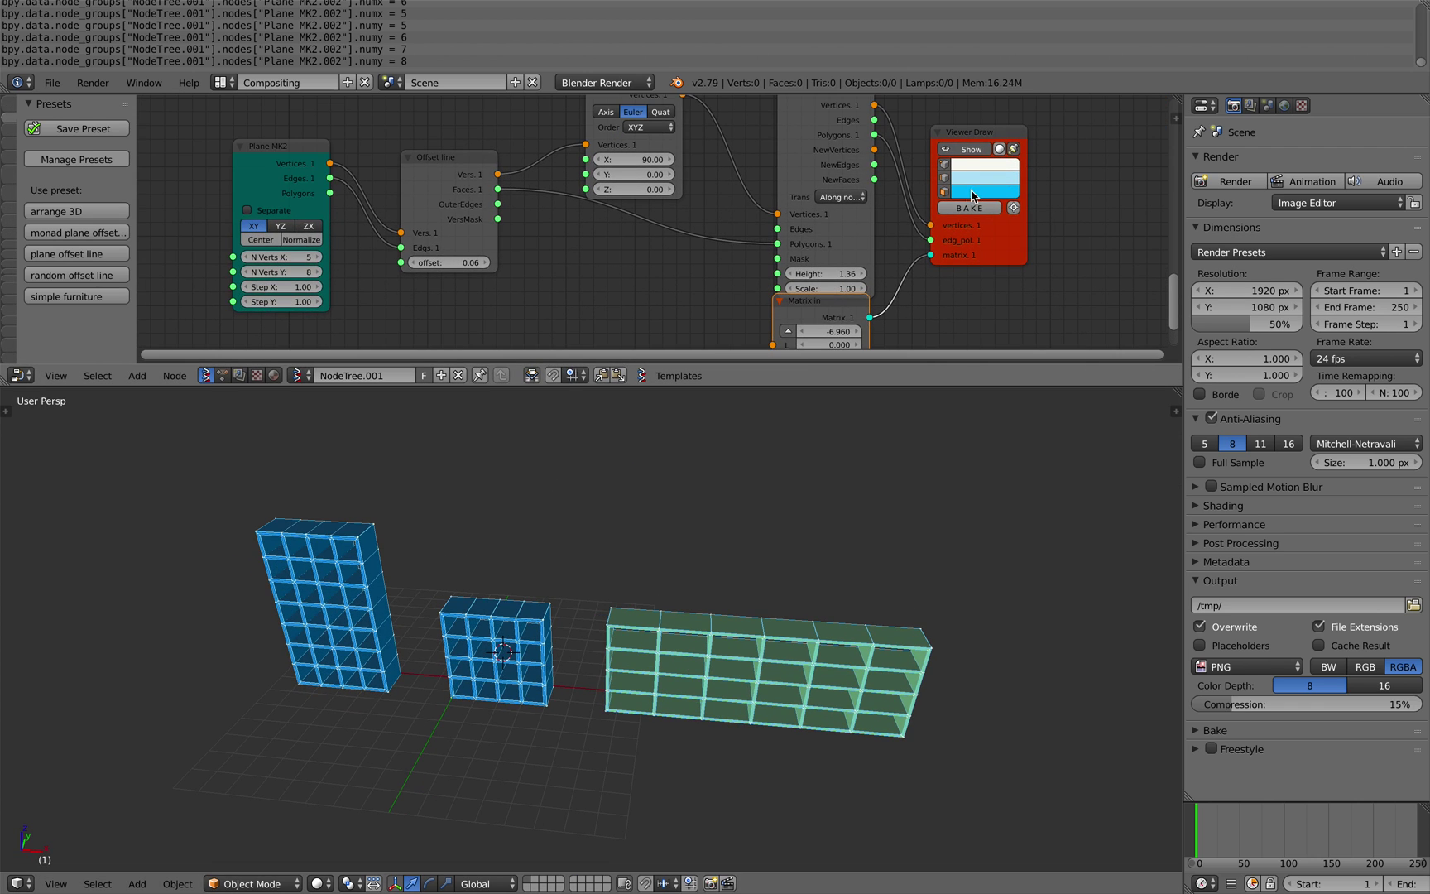
left_click(997, 191)
left_click(1019, 272)
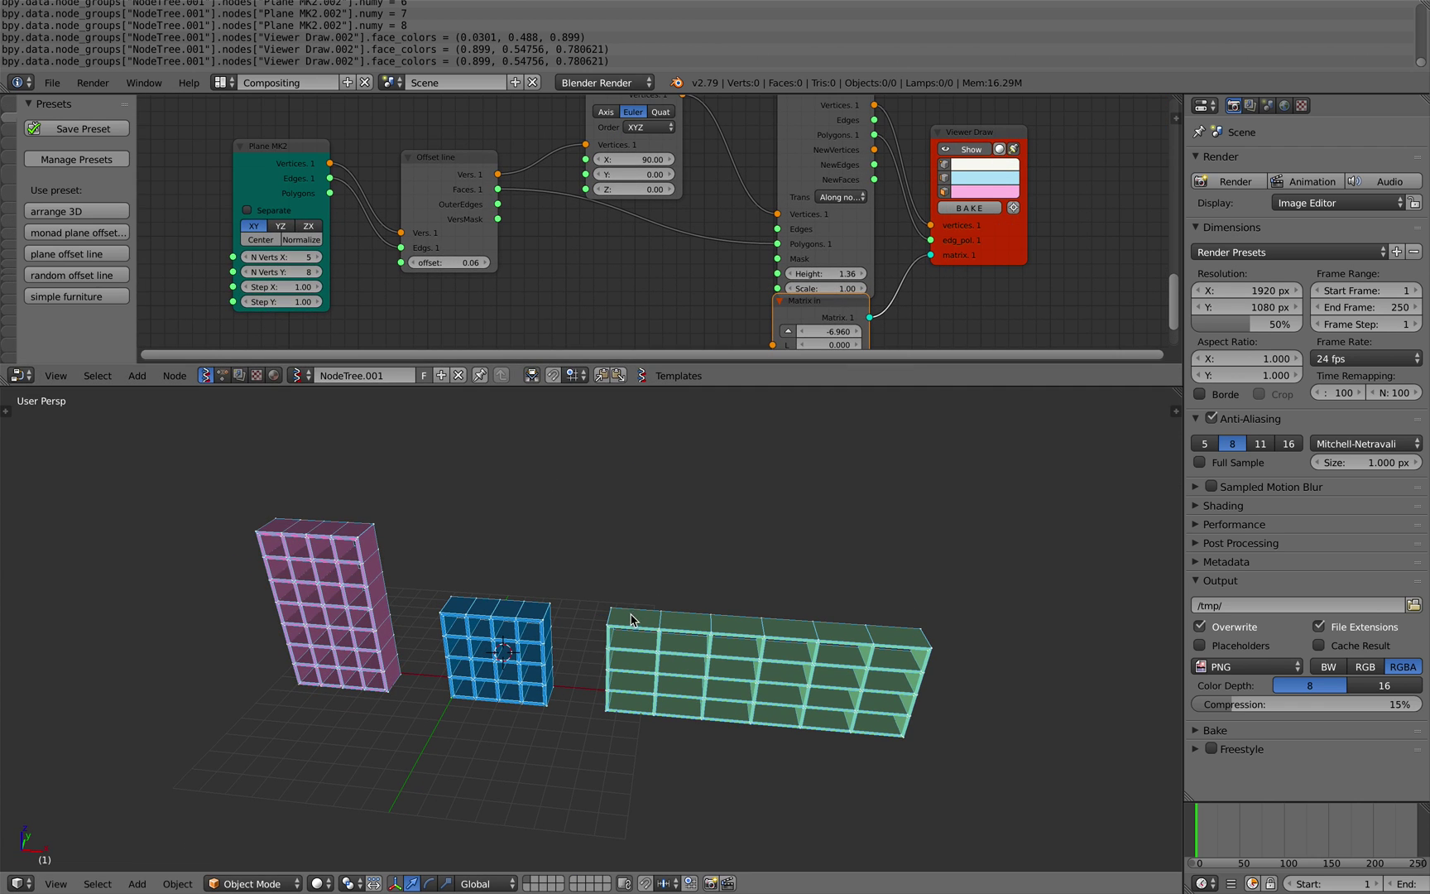
Step: Bake each of the three Viewer Draw nodes to mesh objects, one after another
middle_click_drag(633, 618, 646, 578)
scroll(745, 265, "down", 3)
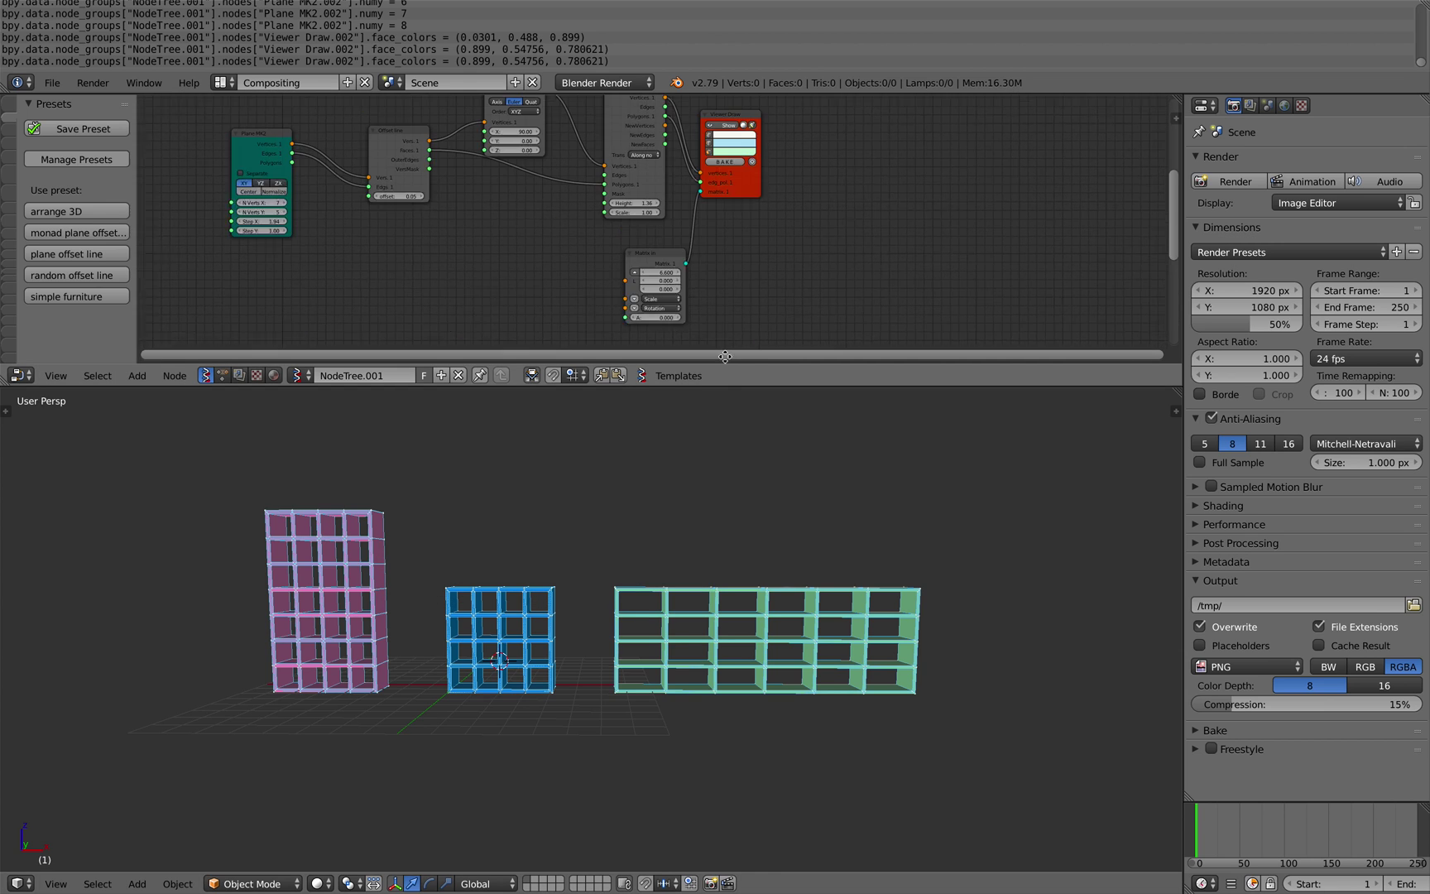
middle_click_drag(725, 357, 742, 376)
scroll(750, 217, "up", 4)
middle_click_drag(748, 221, 719, 363)
mouse_move(732, 123)
middle_mouse_down()
mouse_move(727, 229)
mouse_move(655, 235)
middle_mouse_up()
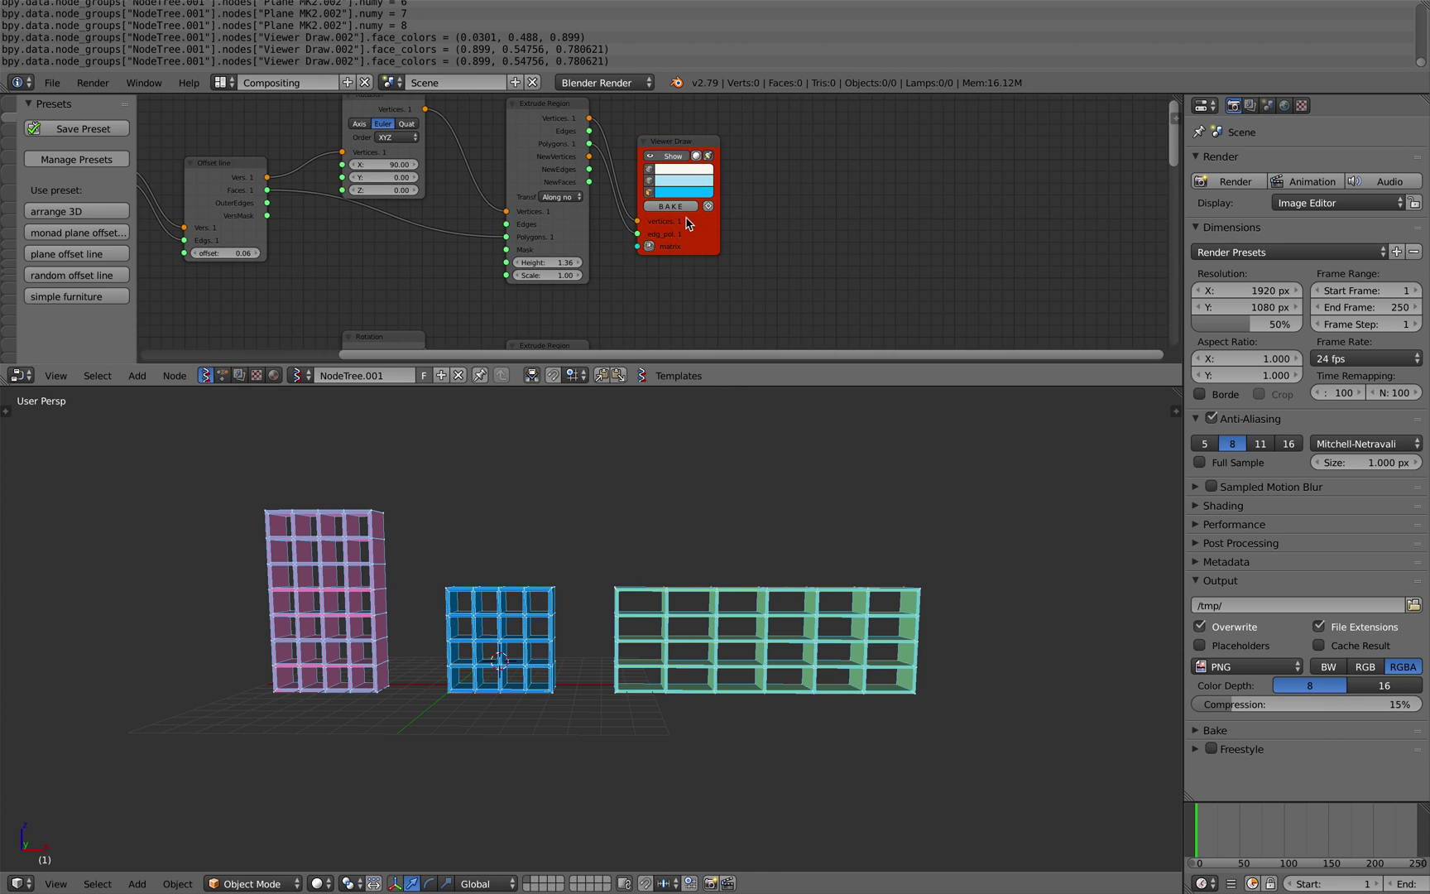
left_click(692, 207)
scroll(707, 268, "up", 1)
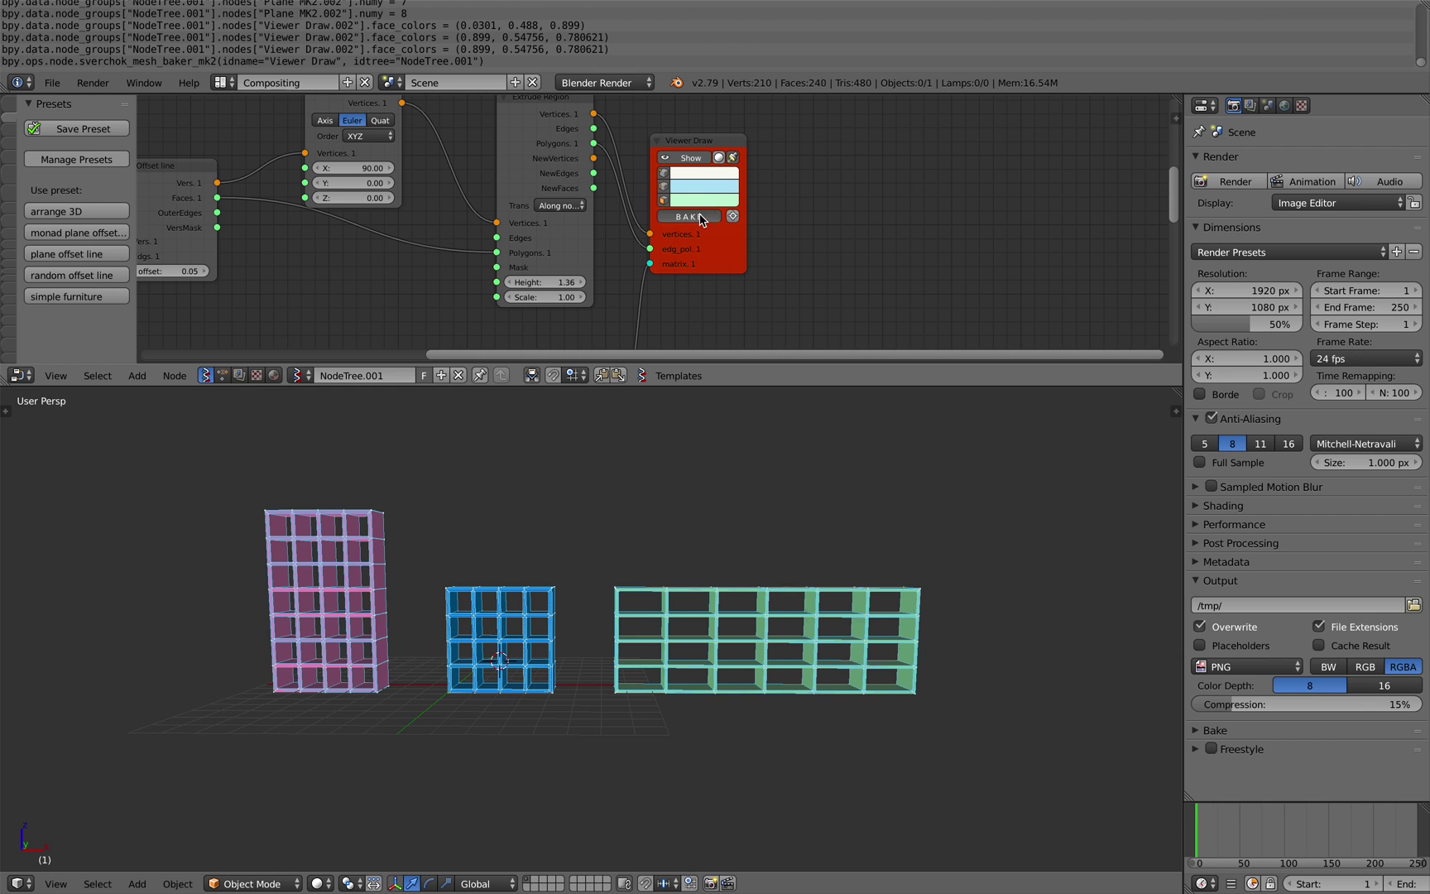
left_click(700, 220)
mouse_move(732, 352)
middle_mouse_down()
mouse_move(820, 342)
mouse_move(748, 206)
middle_mouse_up()
left_click(728, 282)
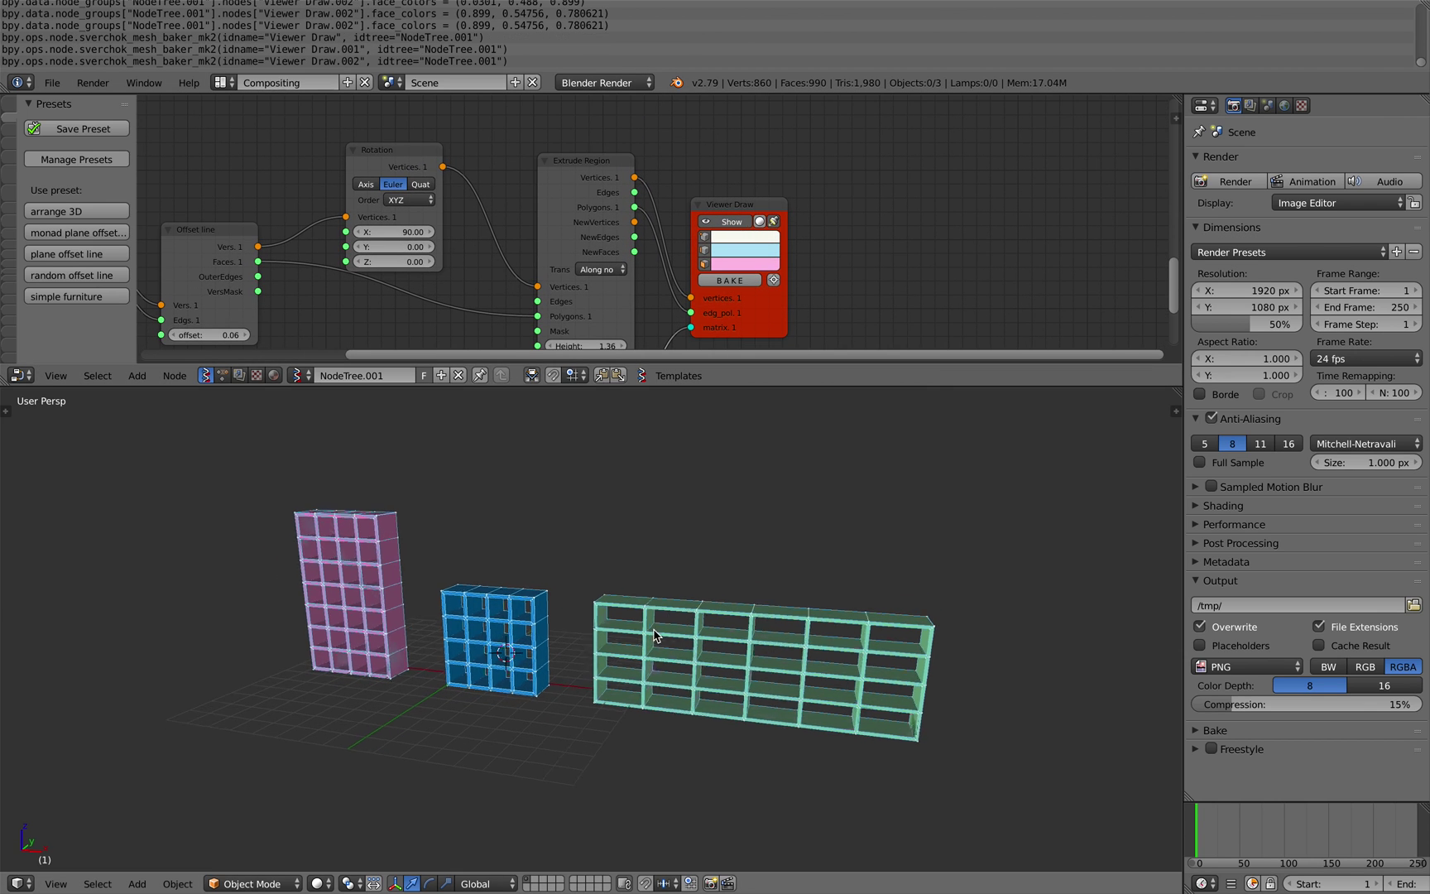
Step: Select all baked meshes and move them about 4.63 units along negative Y
key("a")
mouse_move(678, 654)
middle_mouse_down()
mouse_move(647, 671)
mouse_move(538, 654)
middle_mouse_up()
key("g")
key("y")
left_click(464, 644)
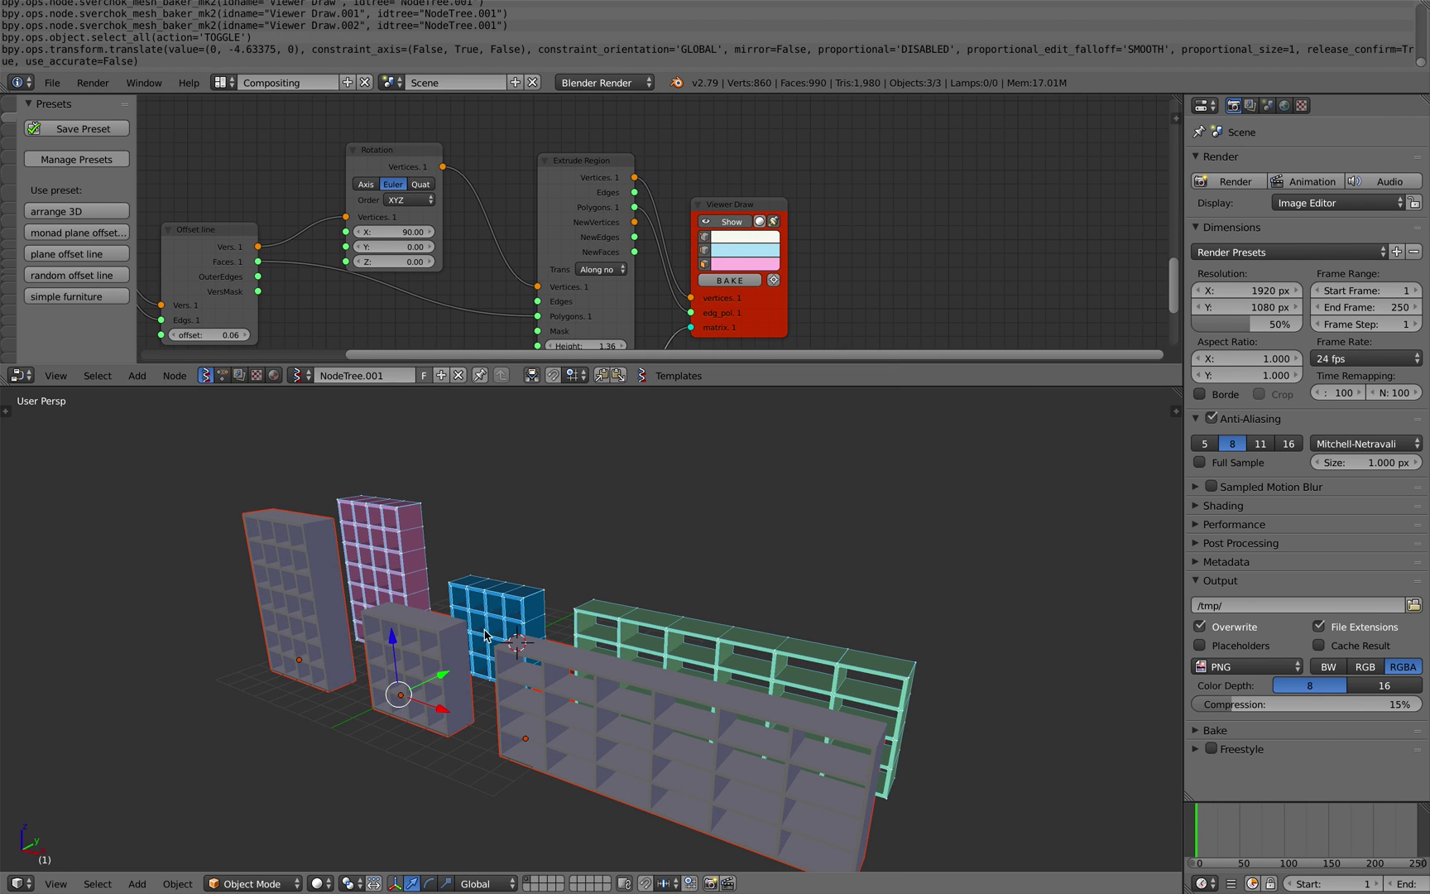
Step: Delete all the baked shelf meshes from the scene
key("a")
key("a")
key("Delete")
middle_click_drag(537, 625, 629, 616)
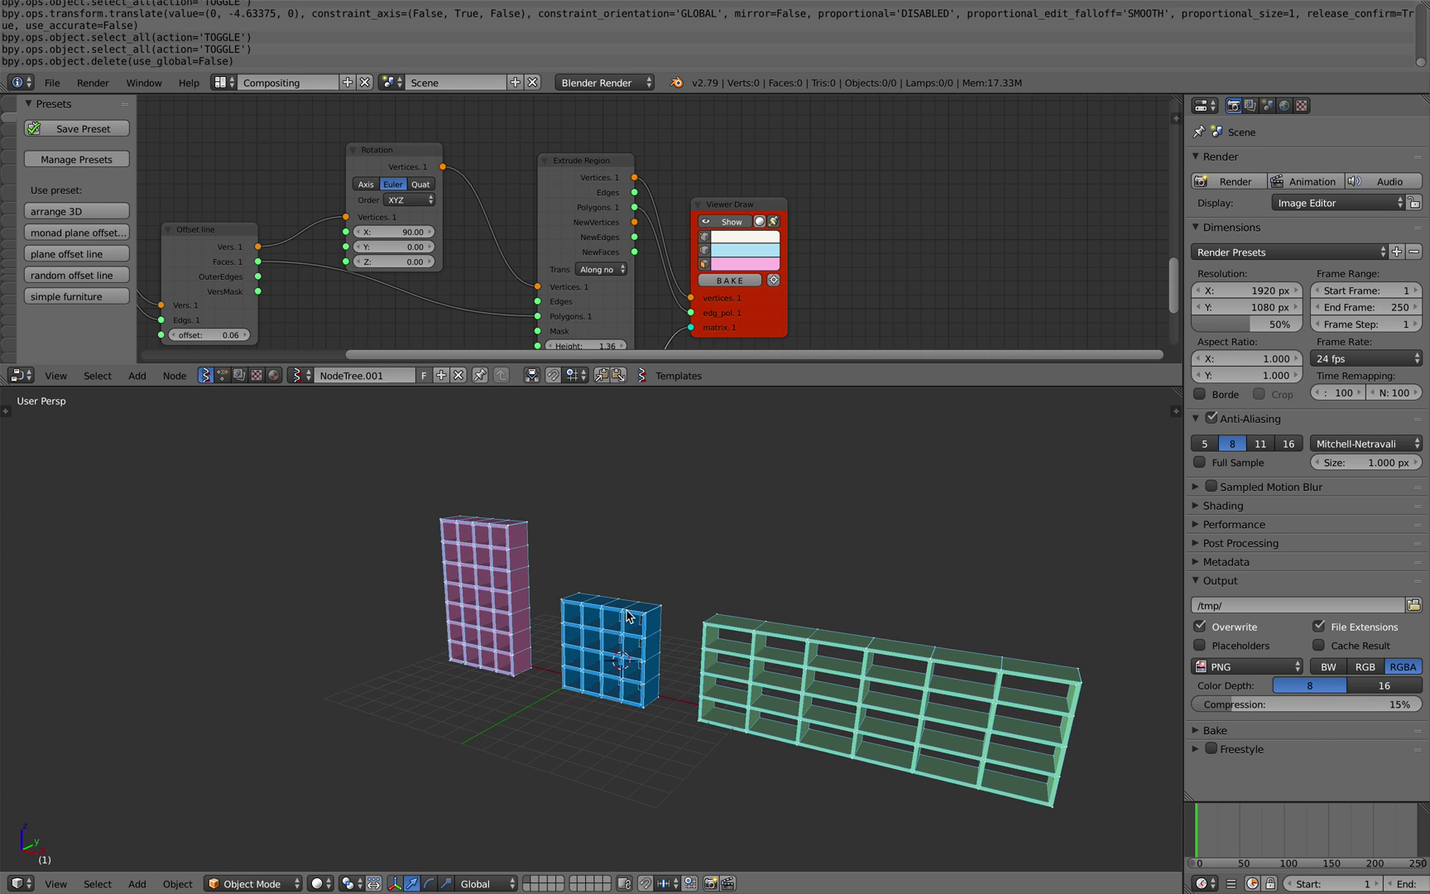
Step: Show the 3D view's tool shelf, expand the Sverchok section and widen the shelf
left_click(10, 411)
middle_click_drag(580, 571, 672, 538)
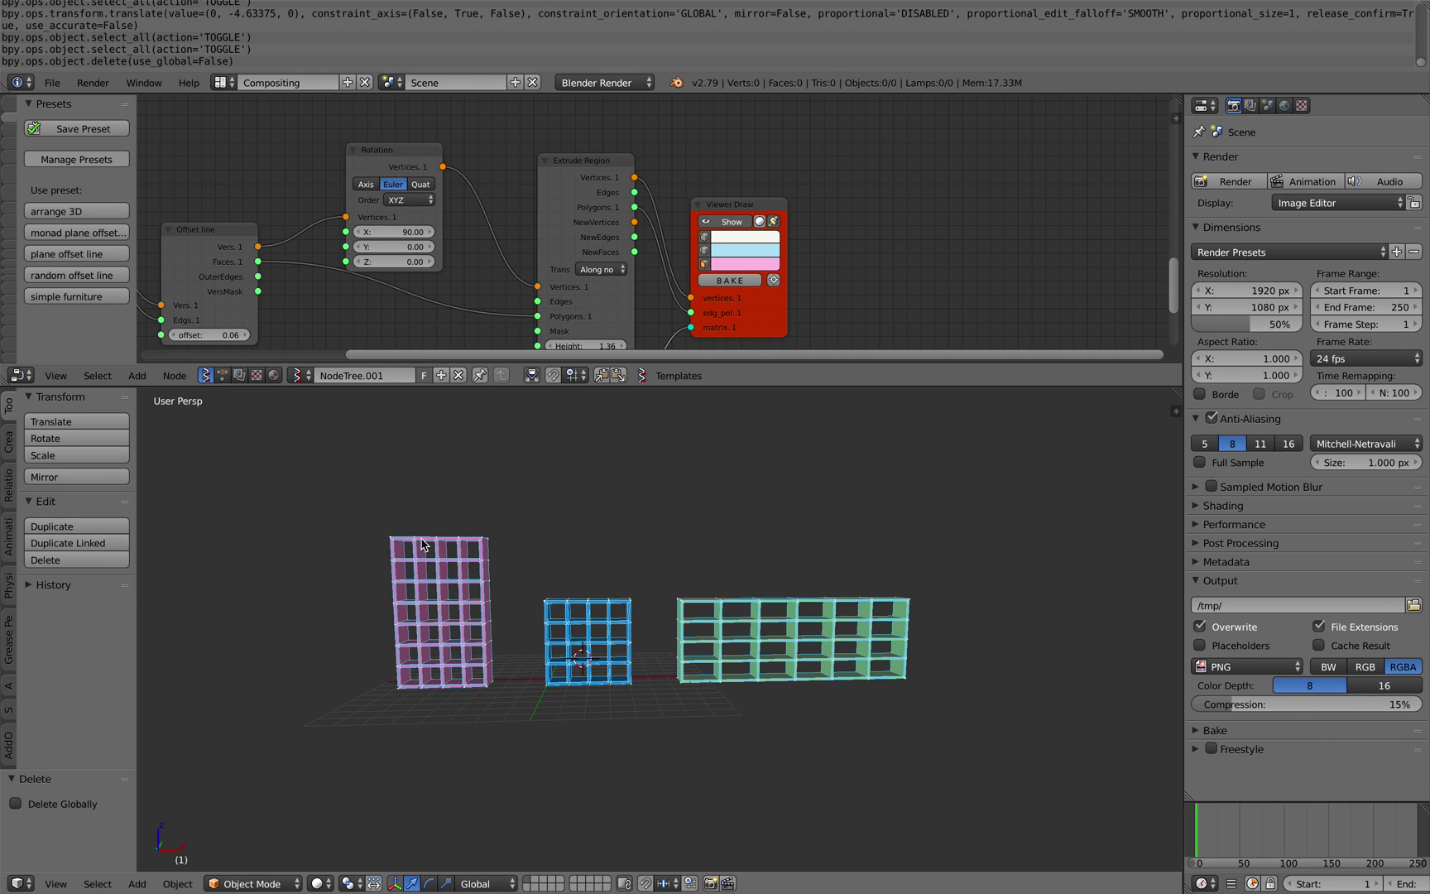
middle_click_drag(836, 273, 790, 275)
left_click_drag(771, 386, 779, 469)
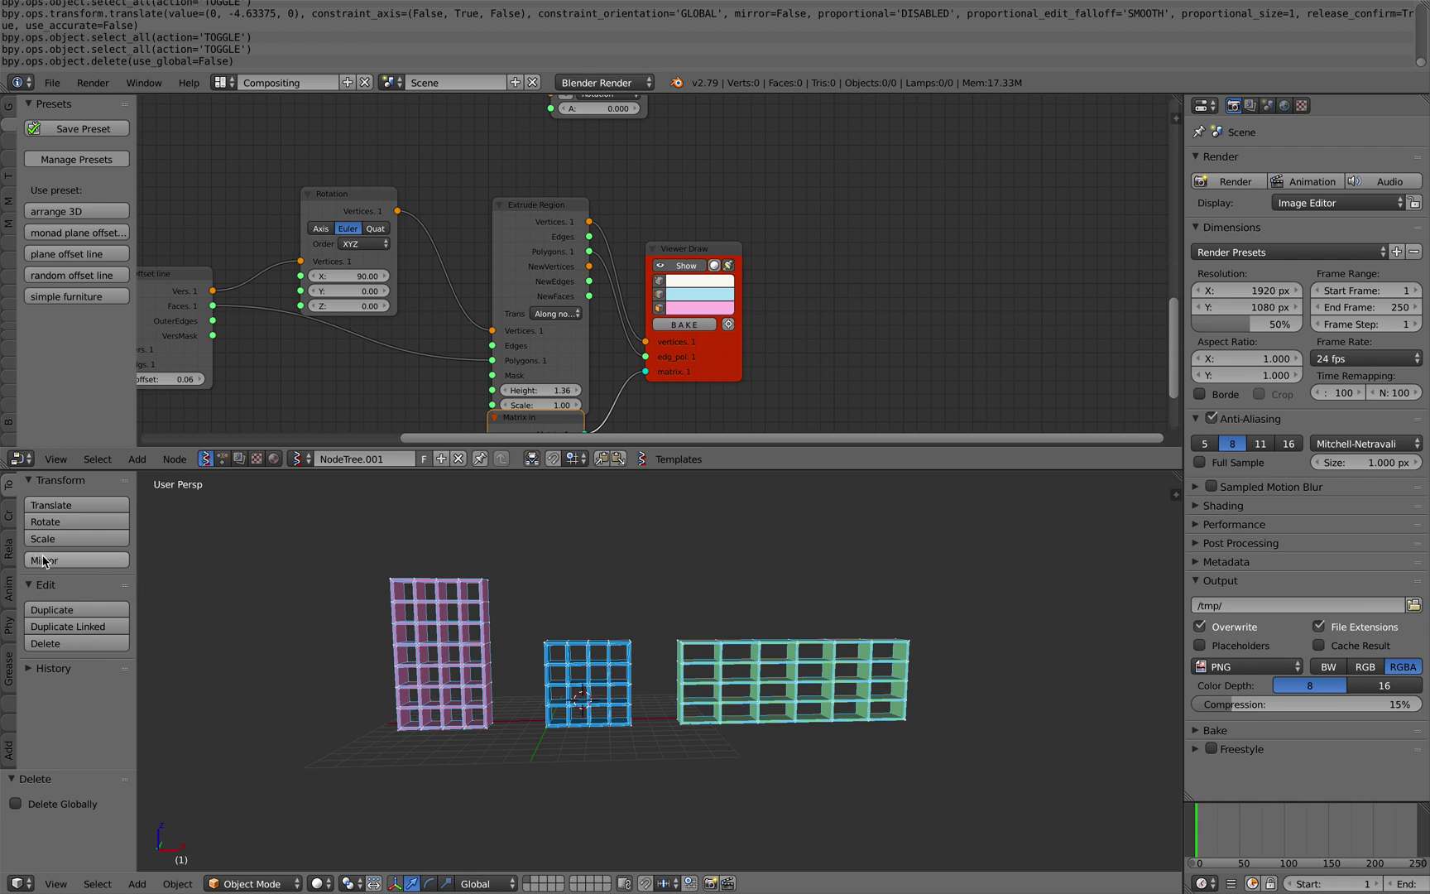
left_click(13, 728)
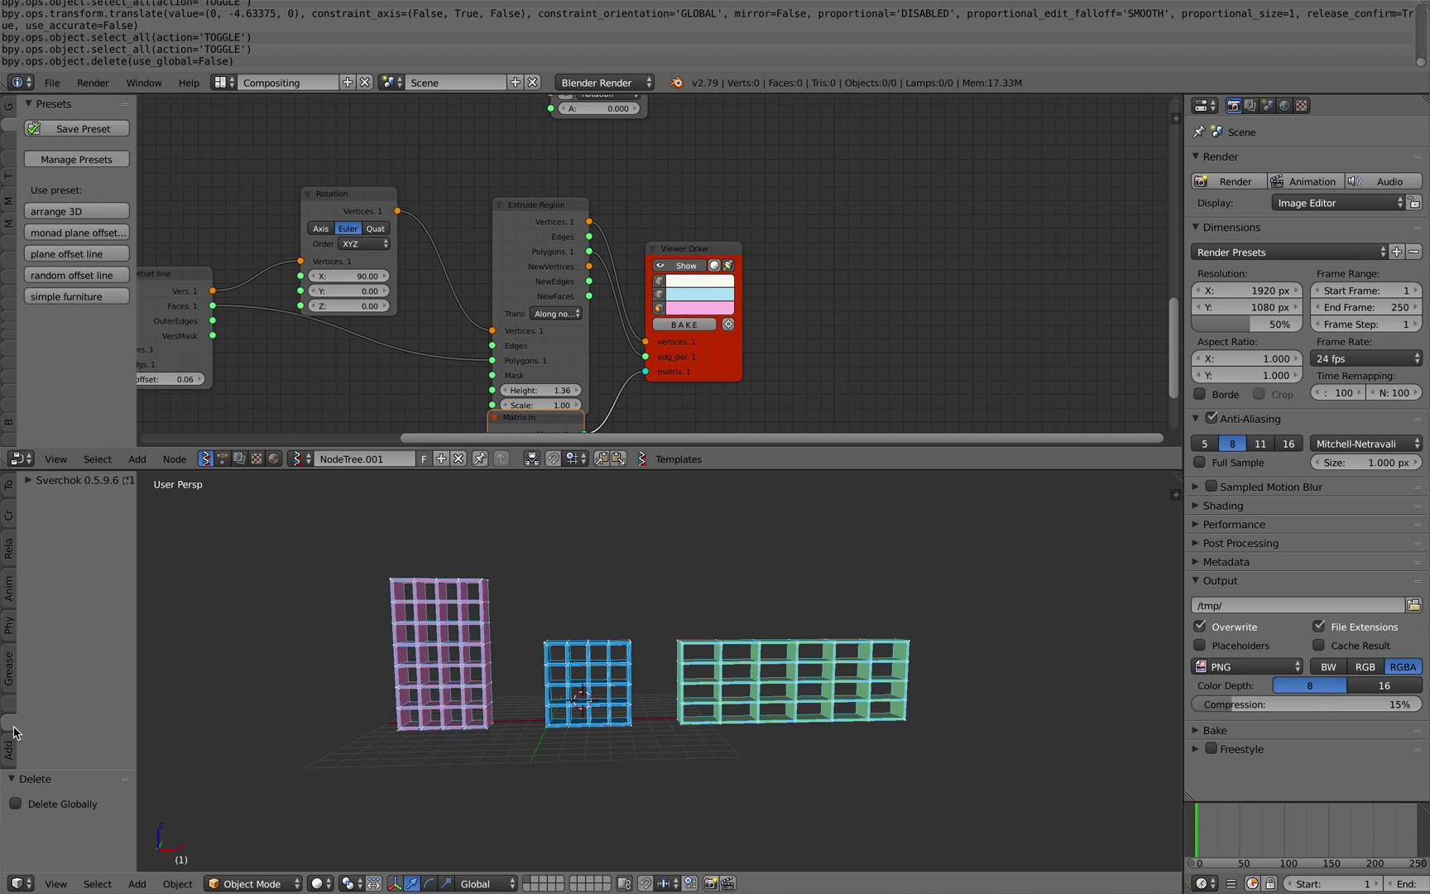
left_click(27, 480)
left_click_drag(136, 534, 390, 546)
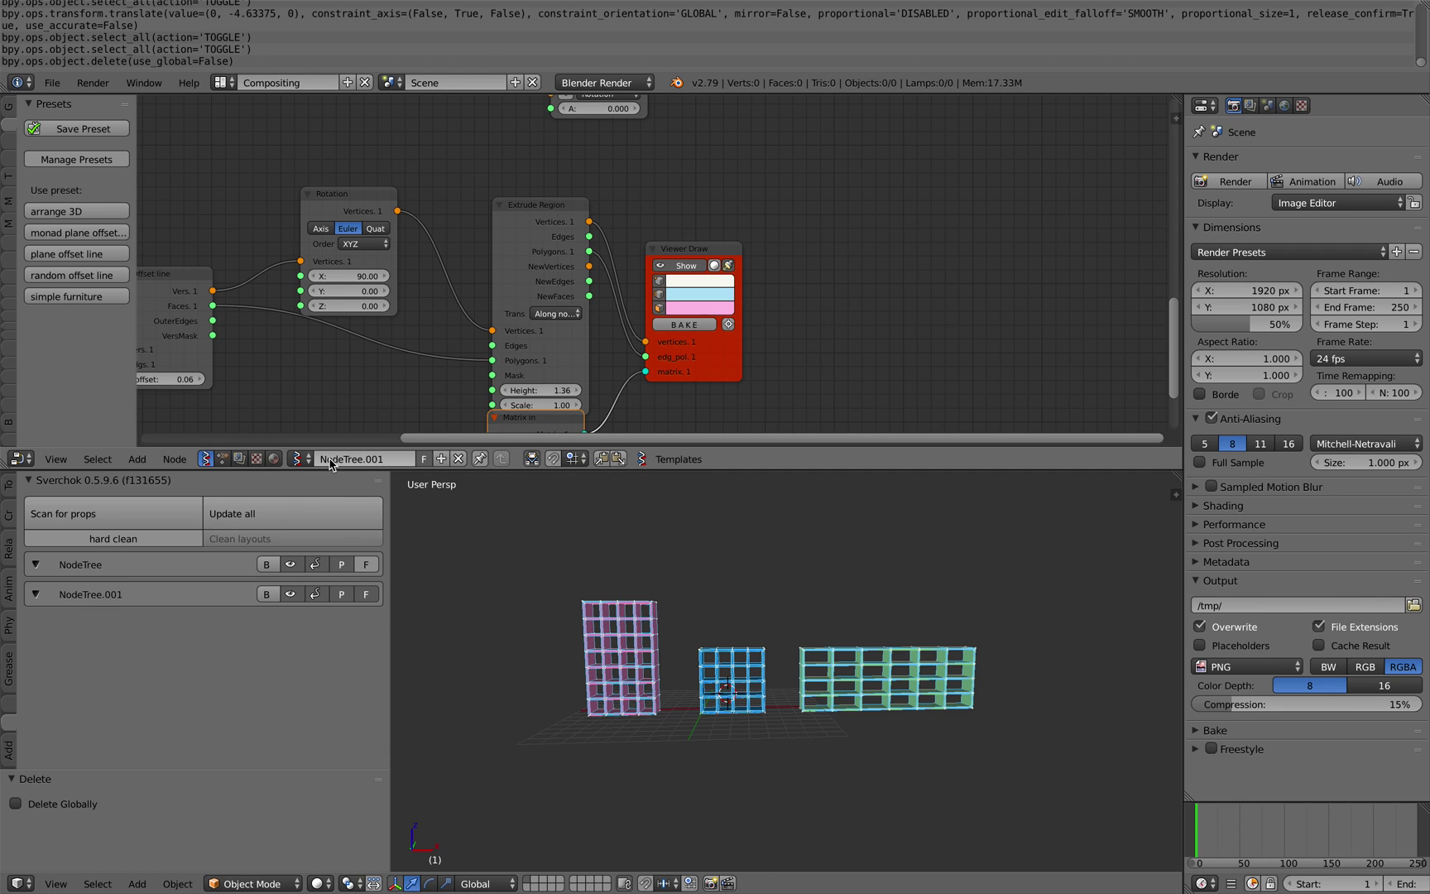
key("Return")
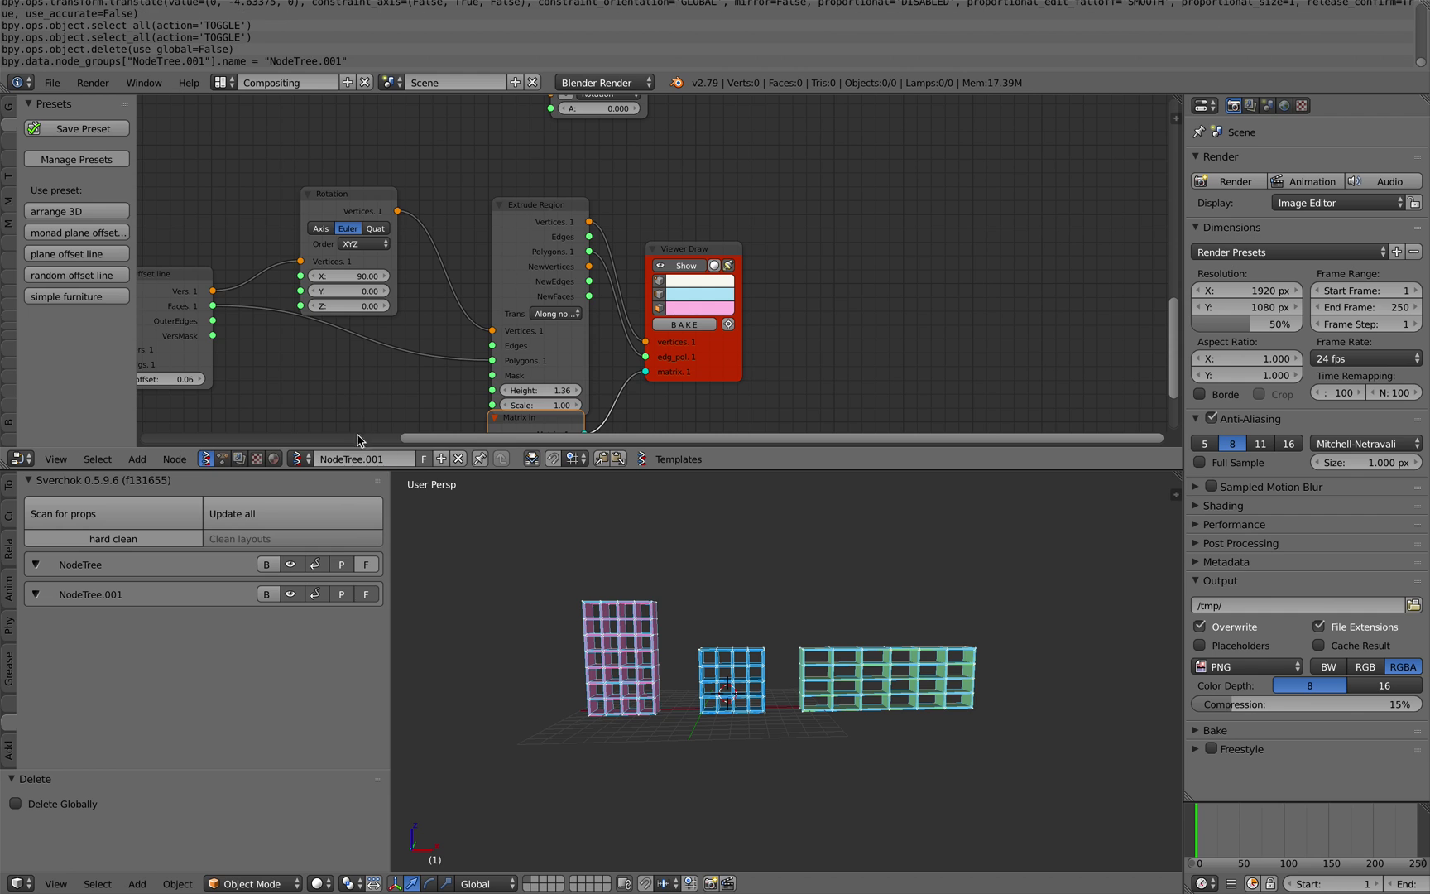
Step: Bake all viewers of NodeTree.001 at once and move the baked meshes about 6.4 units along negative Y
left_click(265, 596)
middle_click_drag(942, 681, 871, 726)
key("a")
left_click_drag(800, 647, 752, 672)
Step: Select and delete all meshes baked from NodeTree.001
key("a")
mouse_move(751, 672)
middle_mouse_down()
mouse_move(859, 653)
mouse_move(766, 652)
middle_mouse_up()
key("a")
key("x")
left_click(804, 650)
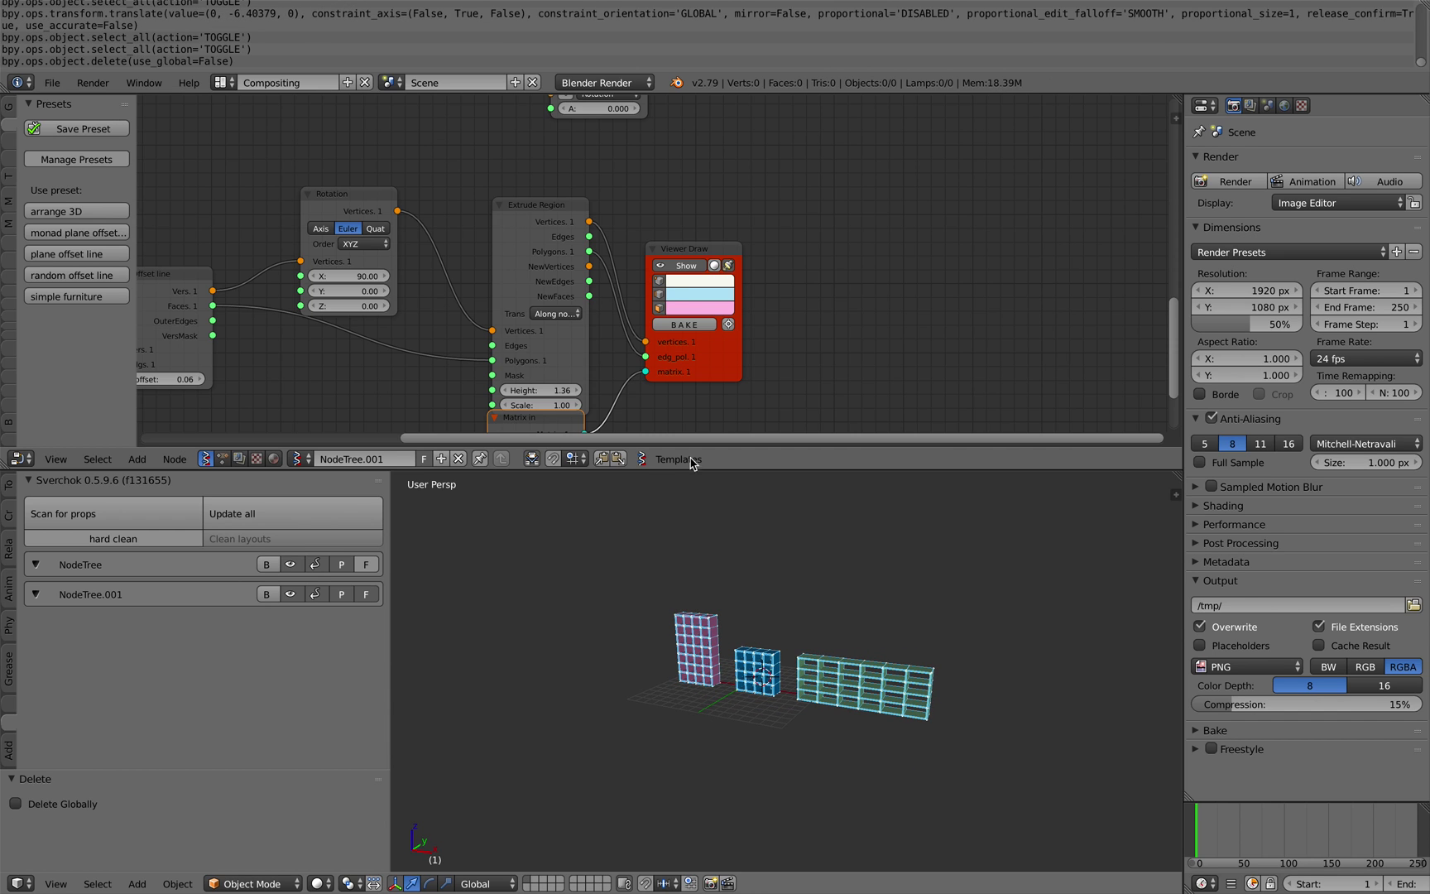
Step: Save the blend file again over the existing version
scroll(642, 273, "down", 2)
key("ctrl+s")
left_click(631, 235)
Step: Enlarge the node editor and select all nodes of the three furniture setups
middle_click_drag(662, 235, 710, 358)
scroll(718, 356, "down", 1)
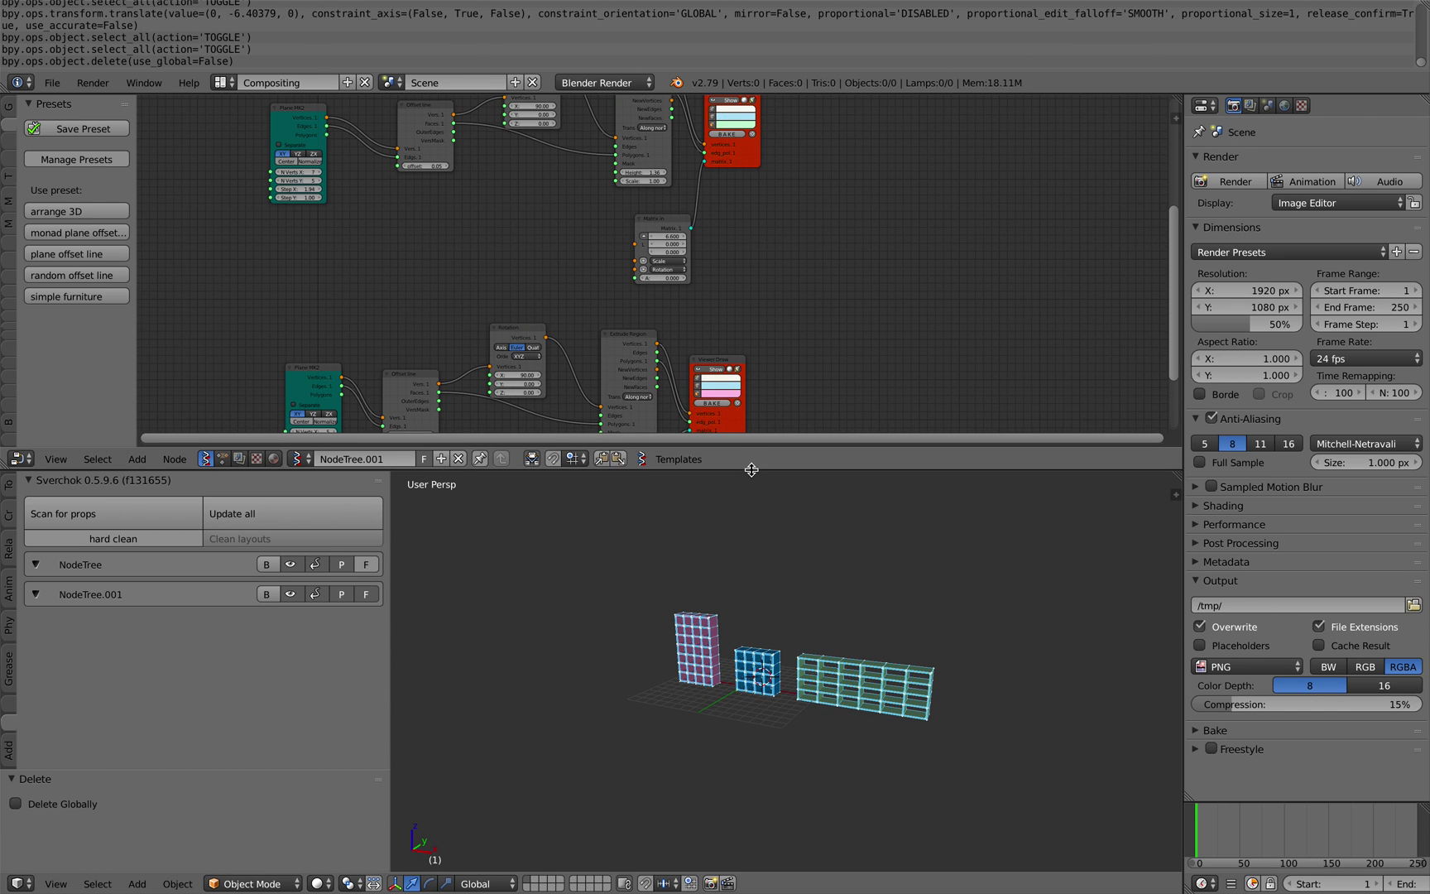
left_click_drag(750, 470, 748, 574)
scroll(667, 364, "down", 4)
middle_click_drag(668, 364, 719, 374)
key("a")
key("a")
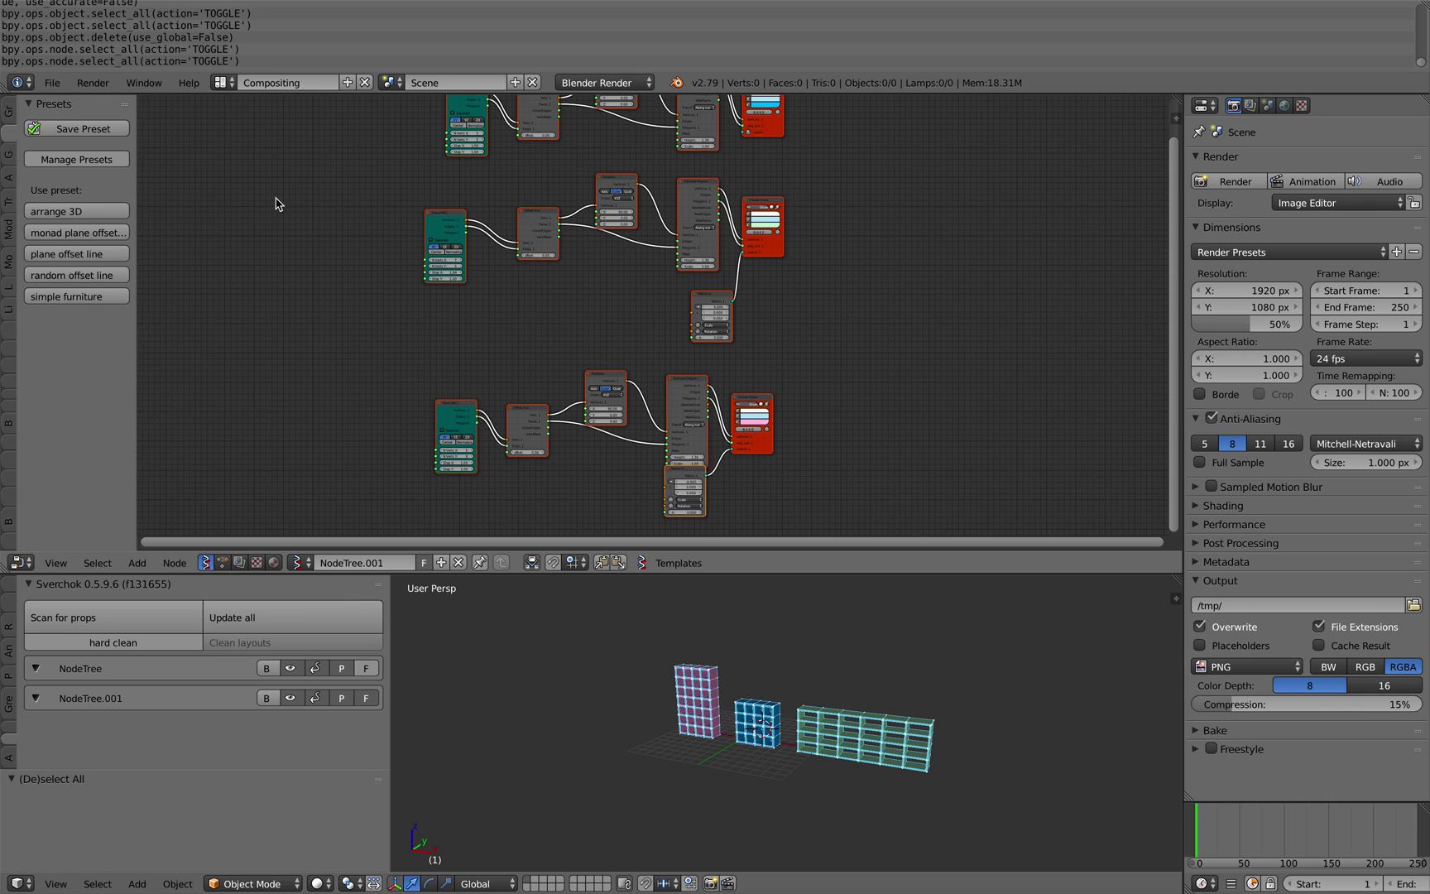
Step: Save the file under the next version name, blend_from_presets_003.blend
left_click(52, 83)
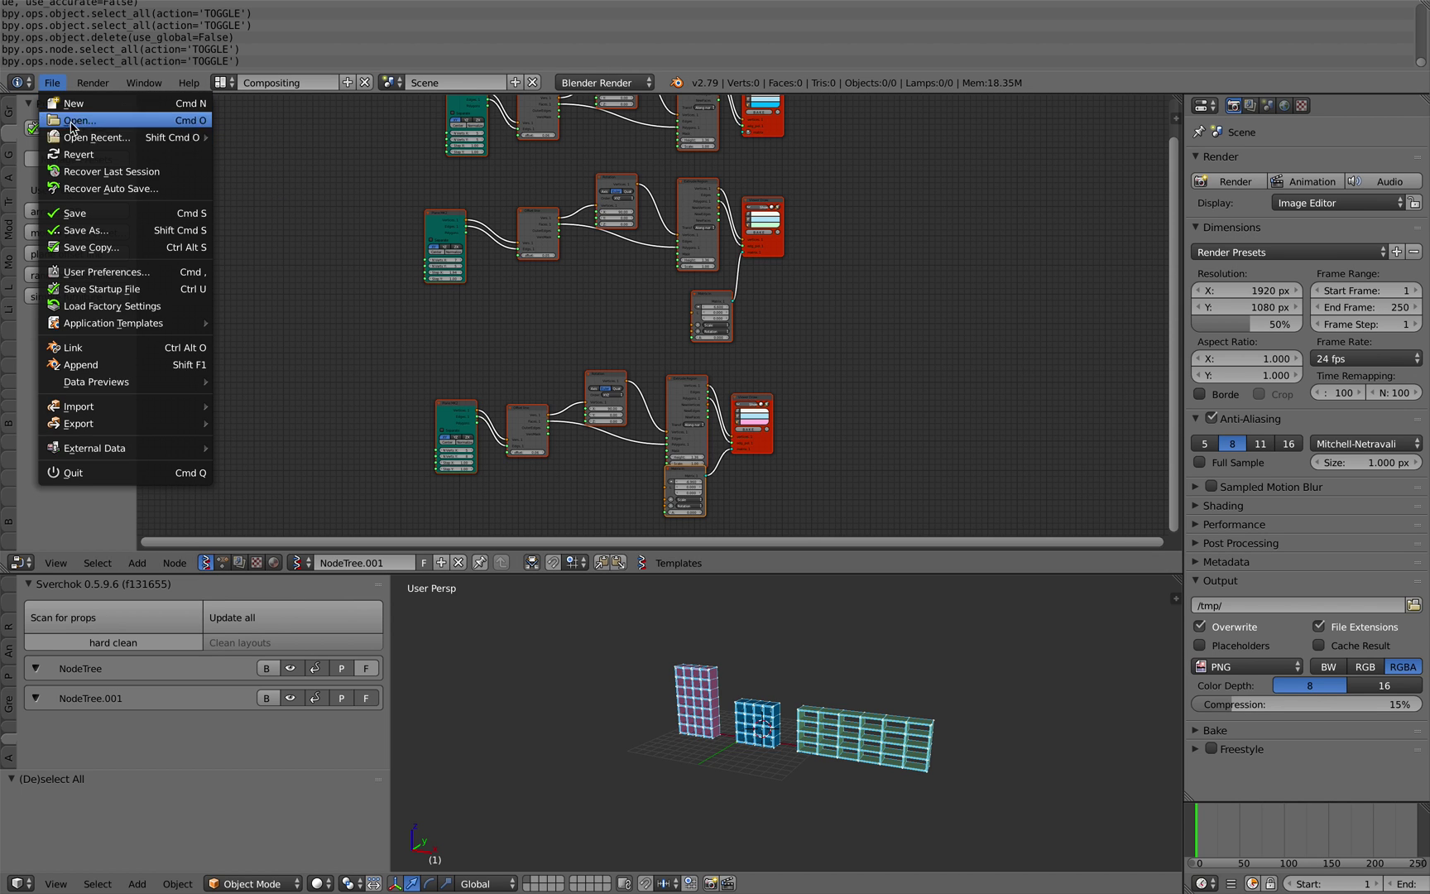
left_click(86, 230)
left_click(1314, 77)
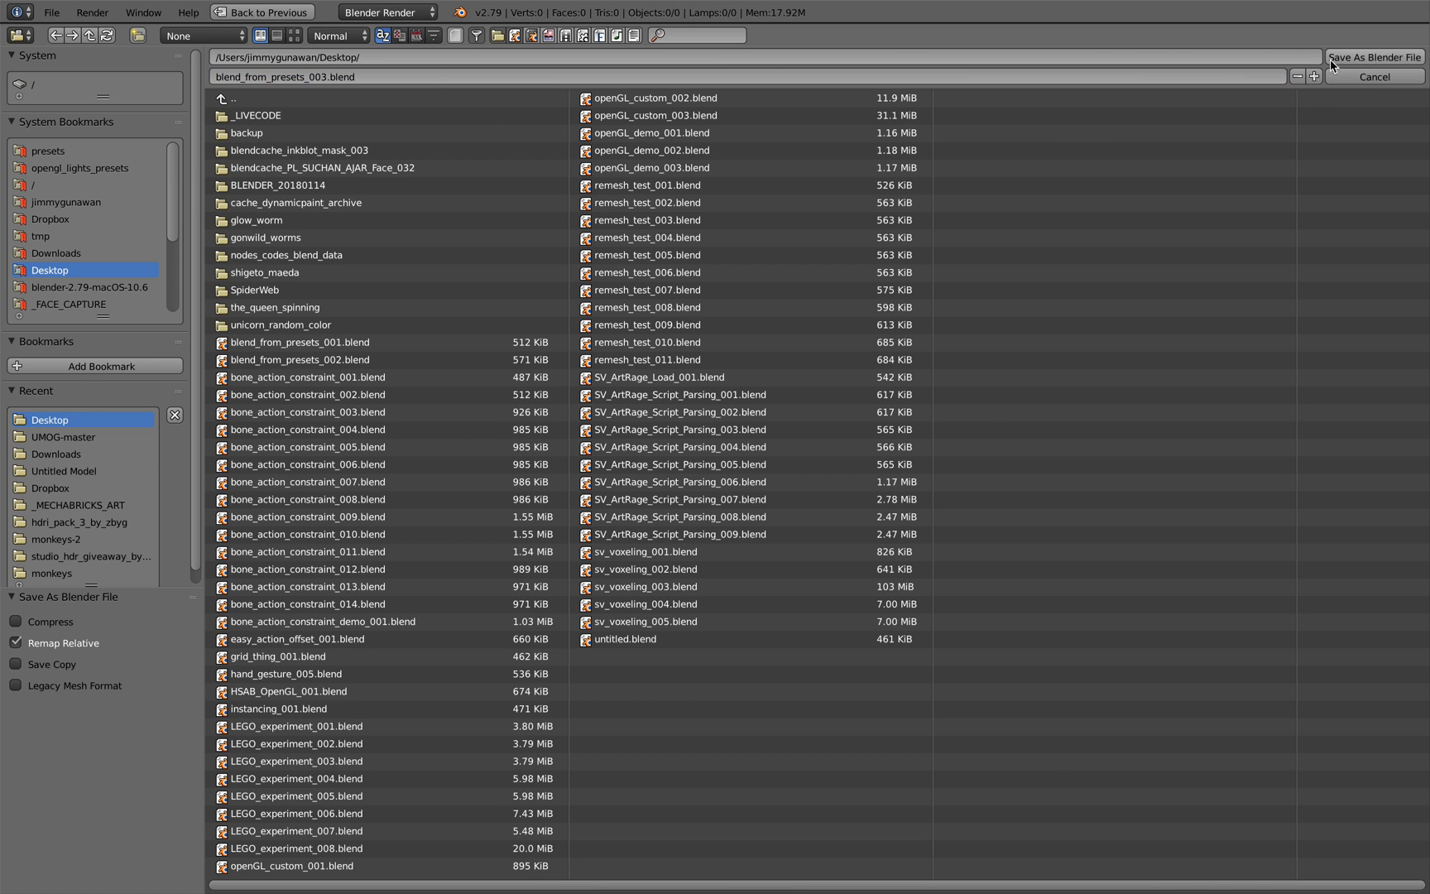
left_click(1354, 59)
Step: Delete all nodes and load a fresh simple furniture preset into the empty tree
key("x")
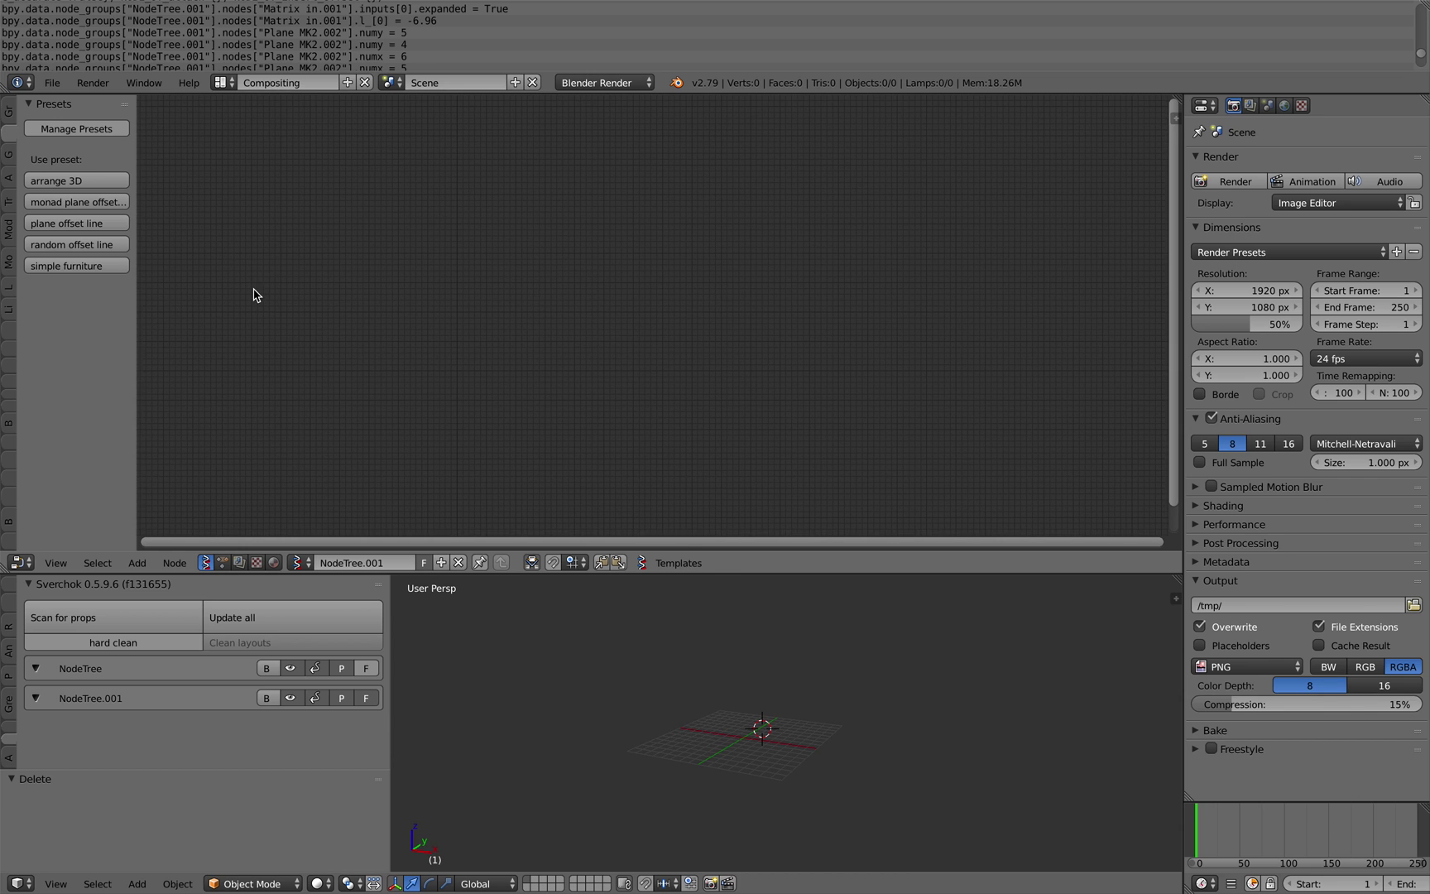
left_click(80, 265)
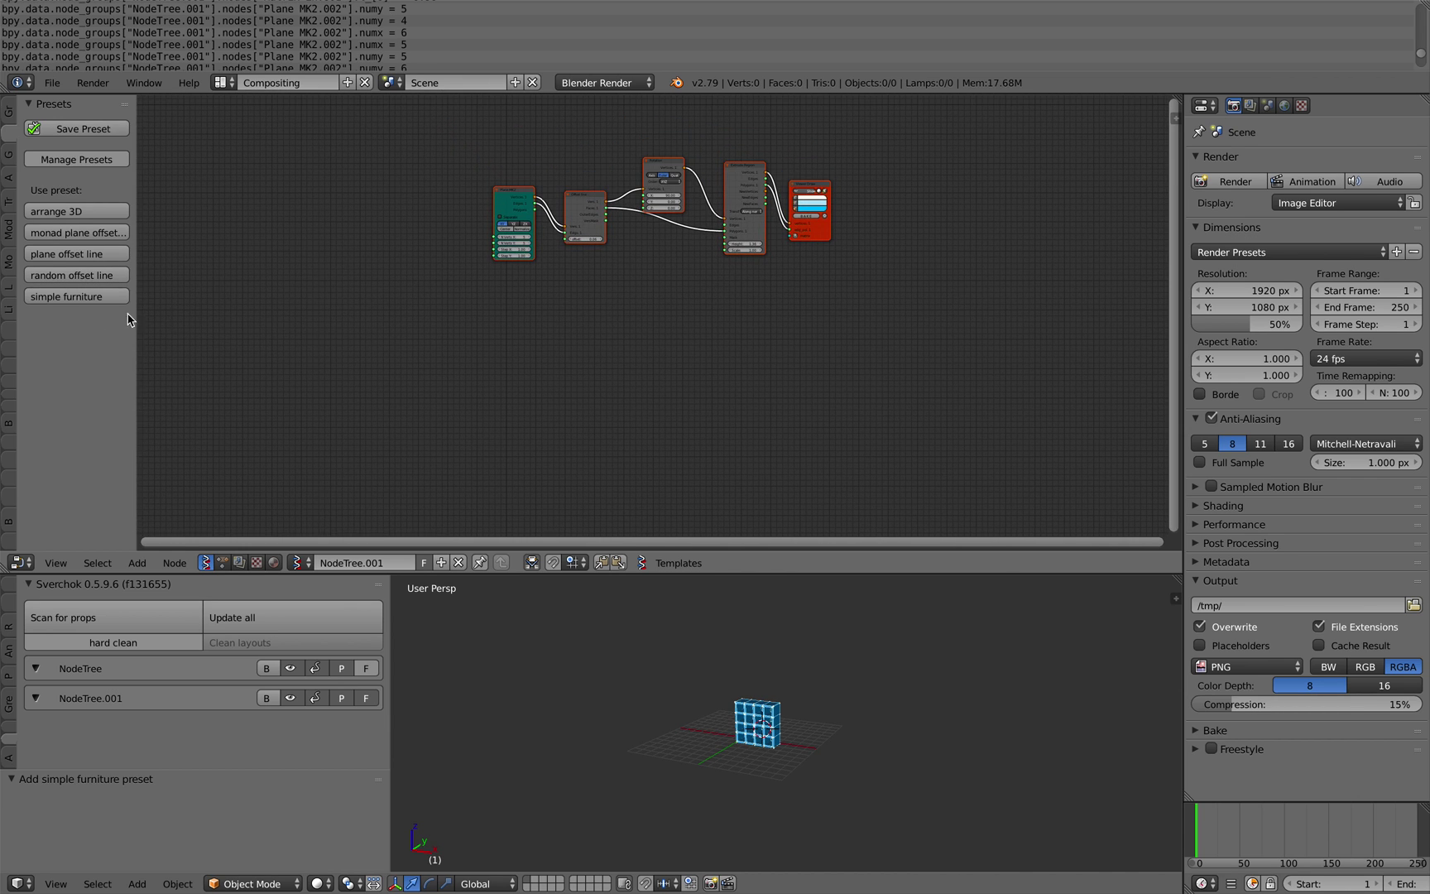
left_click_drag(747, 228, 755, 234)
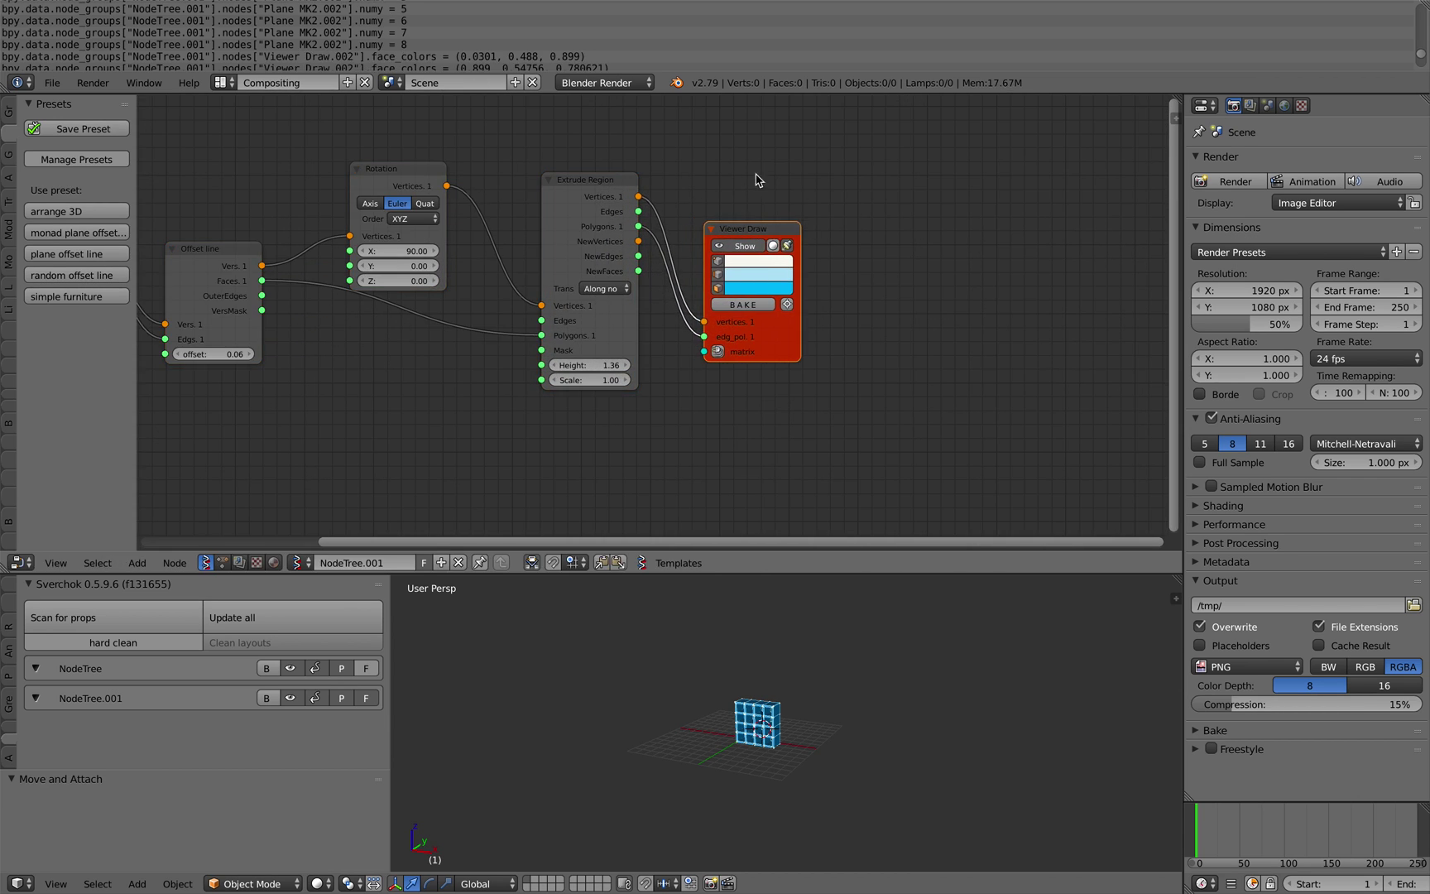
Step: Replace the Viewer Draw node with a Viewer BMesh node placed beside Extrude Region
key("x")
key("alt+space")
type("v")
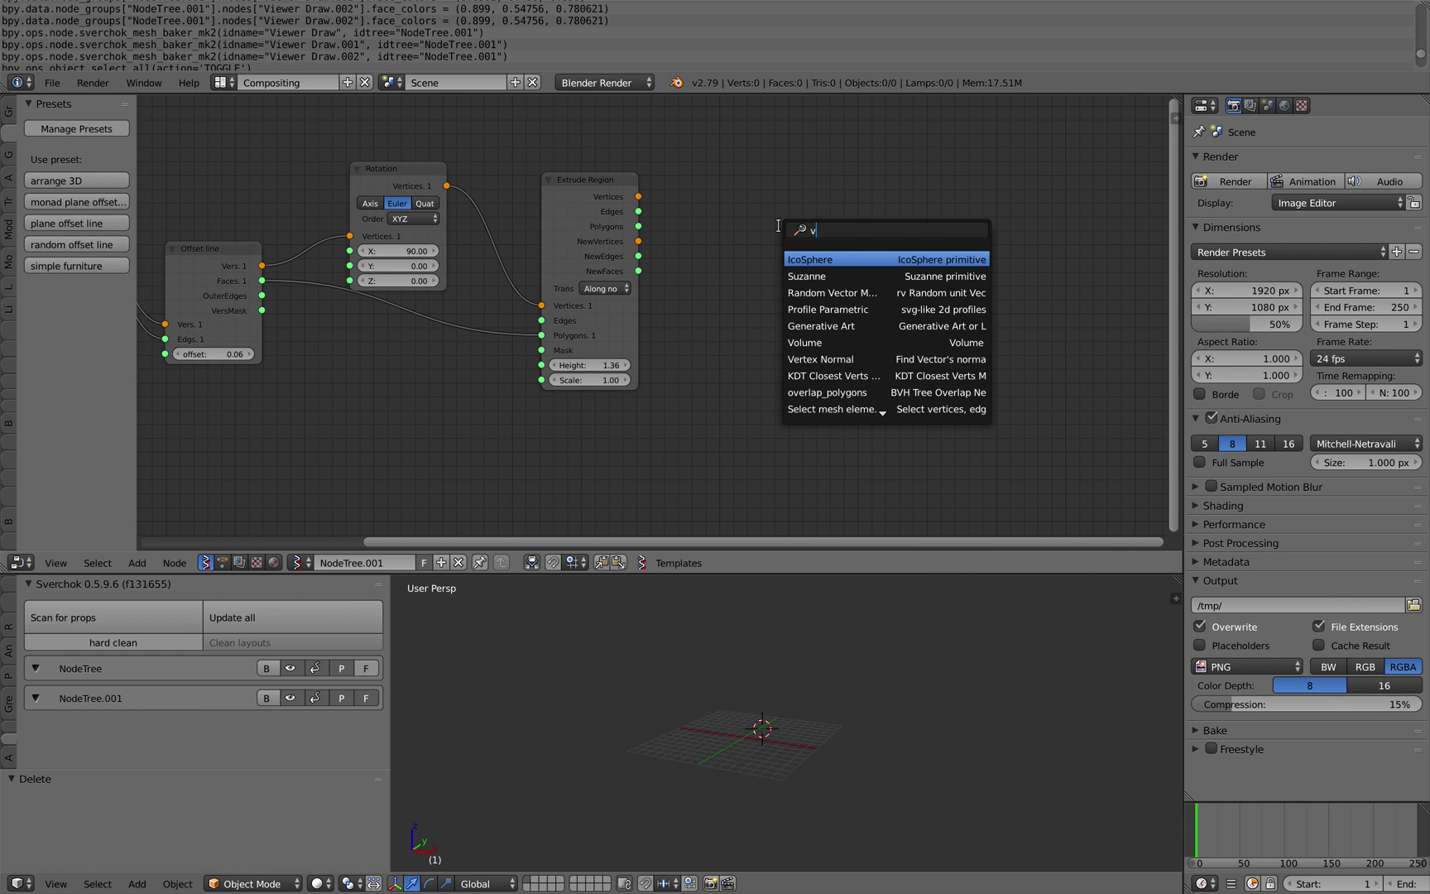
type("iewerb")
key("Return")
left_click(730, 201)
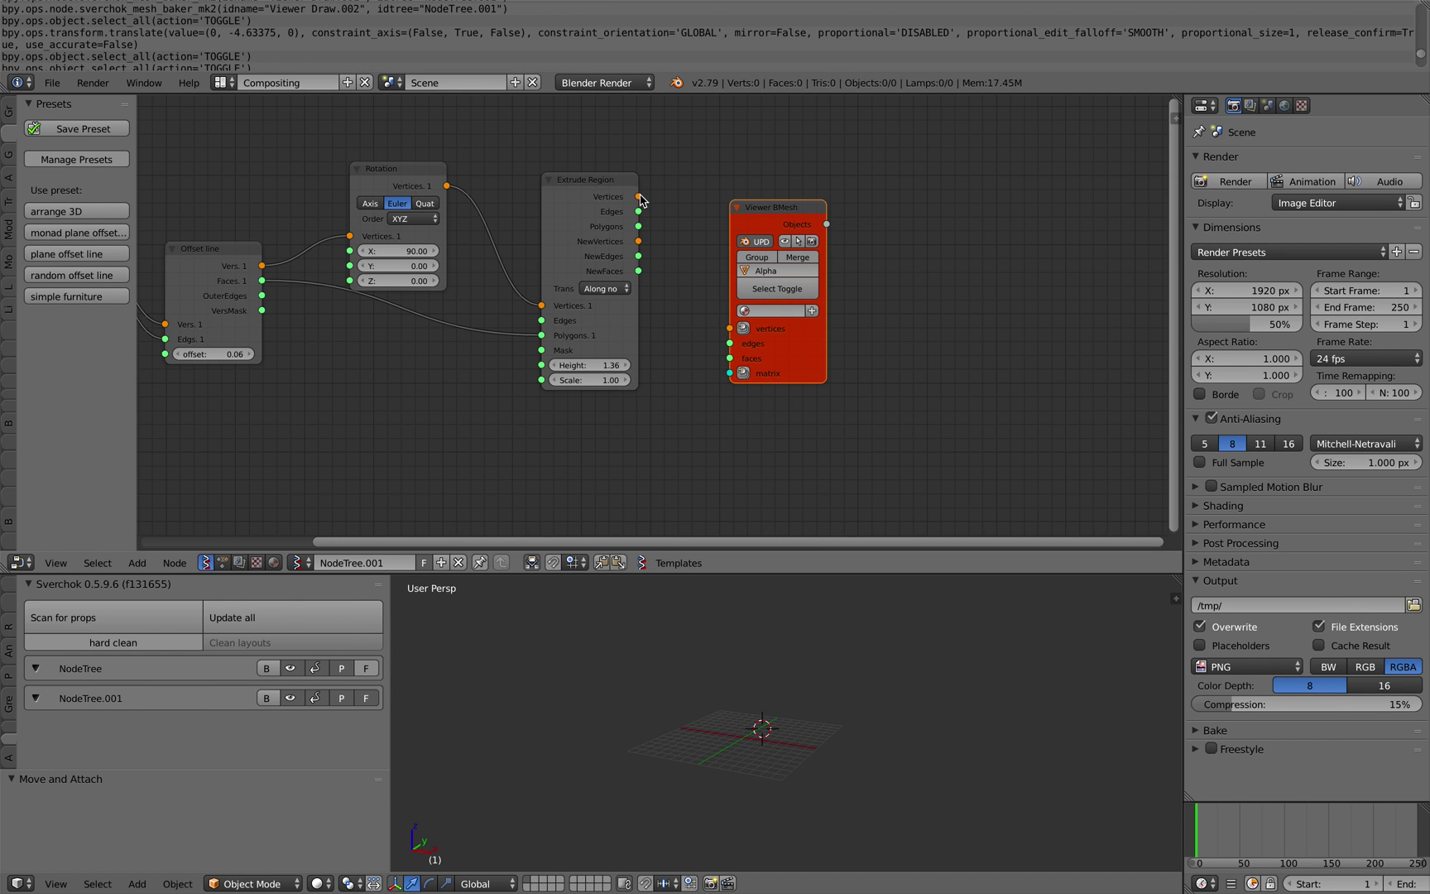
Step: Link Extrude Region's Vertices and Polygons outputs to the Viewer BMesh node's vertices and faces inputs
left_click_drag(639, 197, 702, 315)
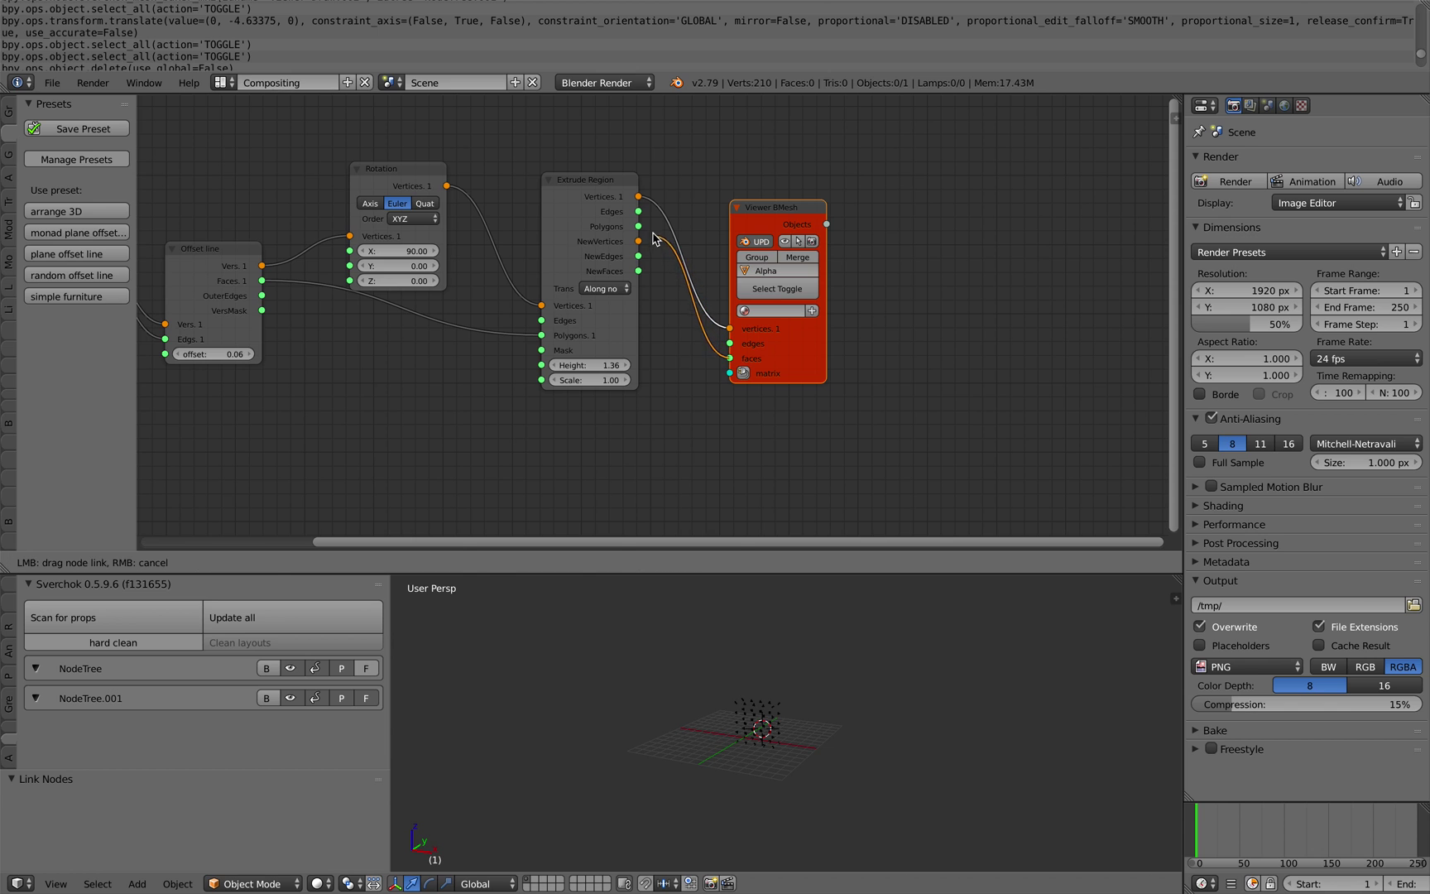
left_click_drag(653, 238, 639, 227)
scroll(757, 633, "up", 7)
middle_click_drag(756, 632, 768, 730)
key("Home")
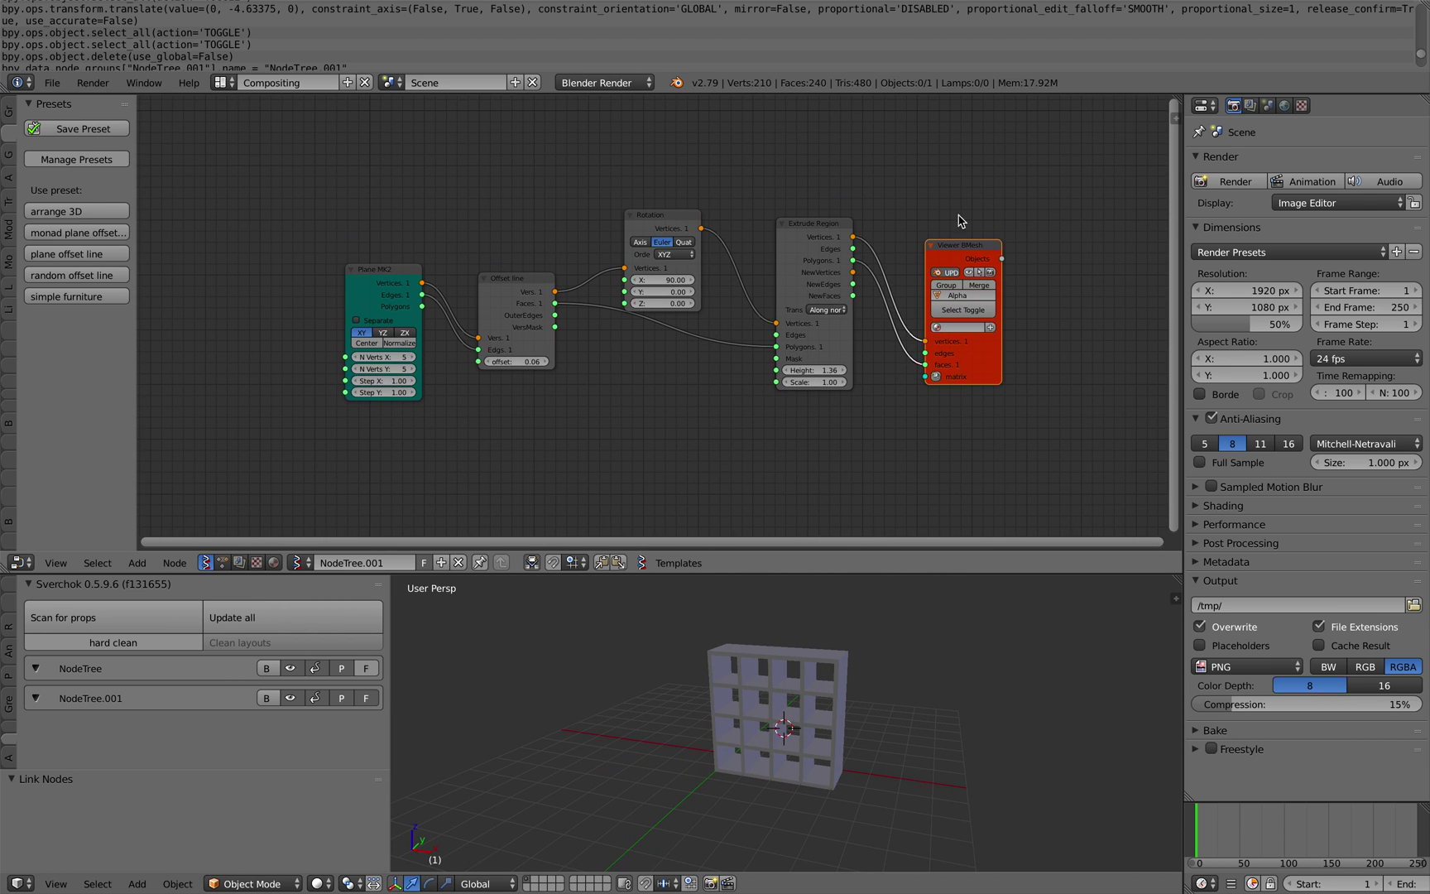
Step: Select all nodes of the furniture setup and save them as a preset named simple furniture bmesh
scroll(578, 222, "down", 1)
key("a")
key("a")
key("a")
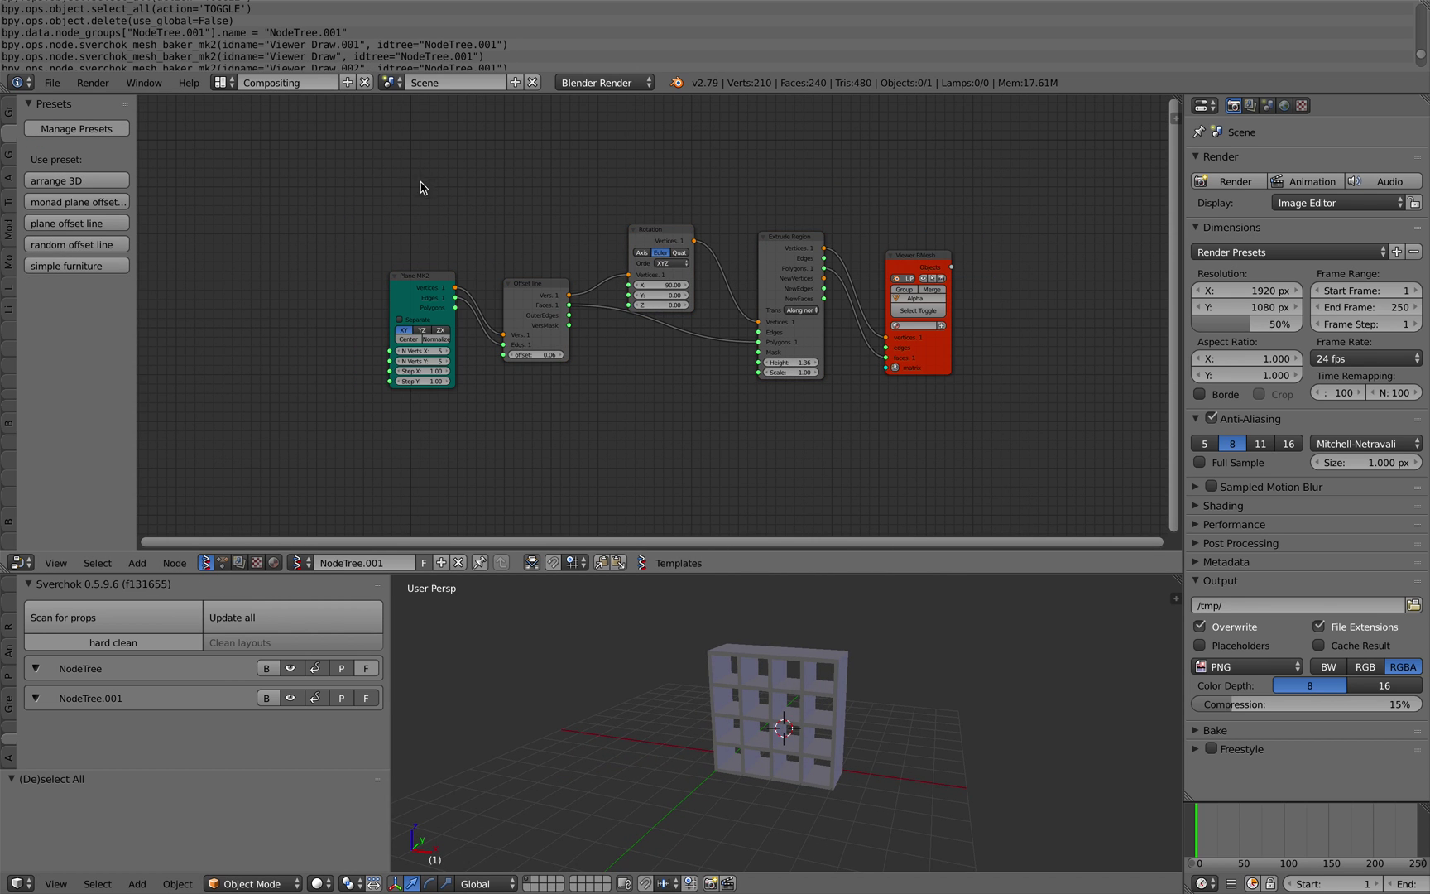
key("b")
left_click_drag(347, 171, 951, 436)
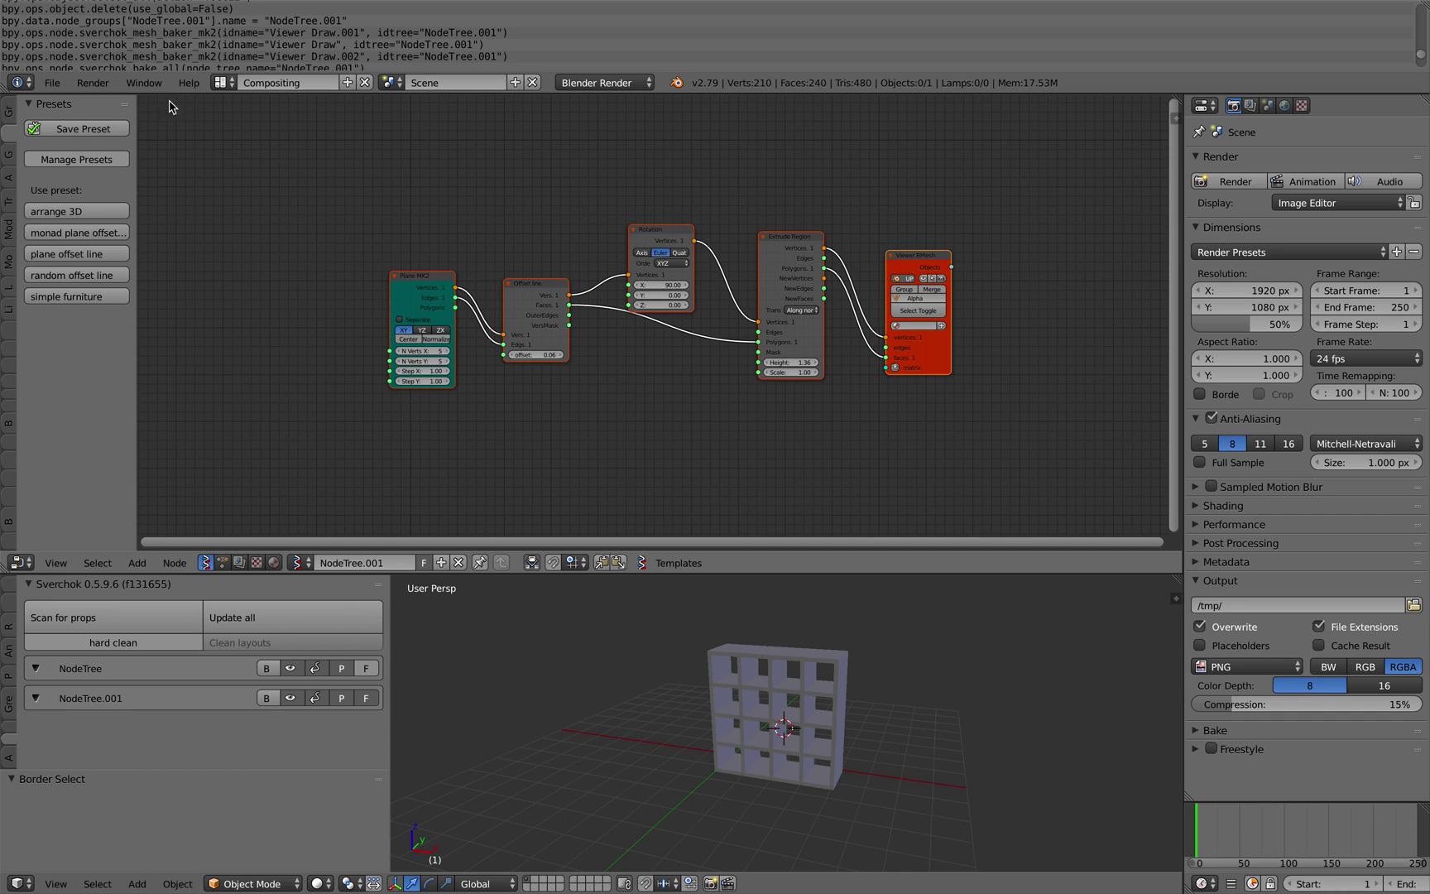
left_click(108, 129)
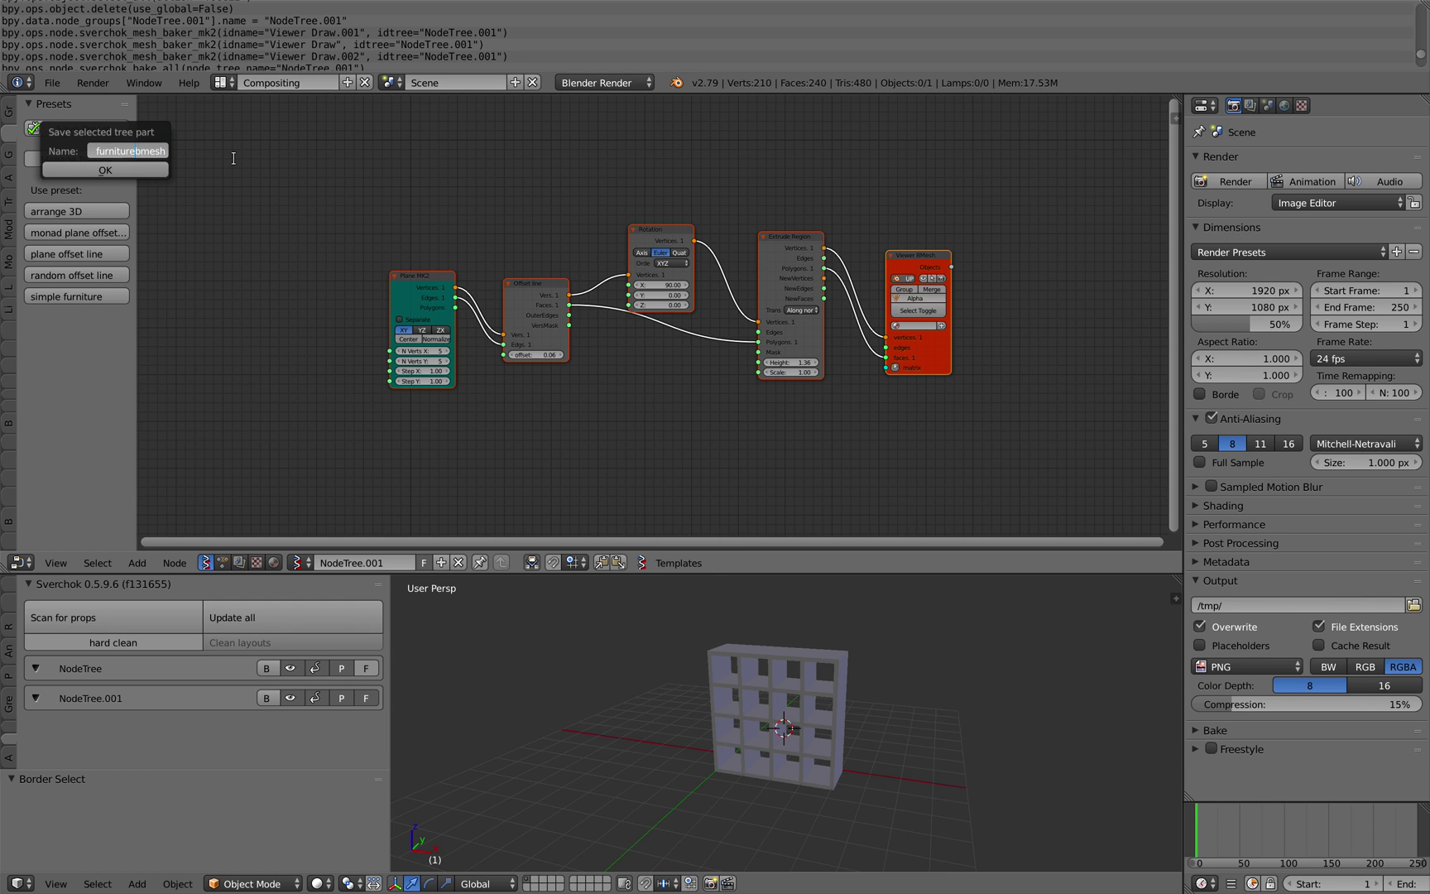
left_click(130, 165)
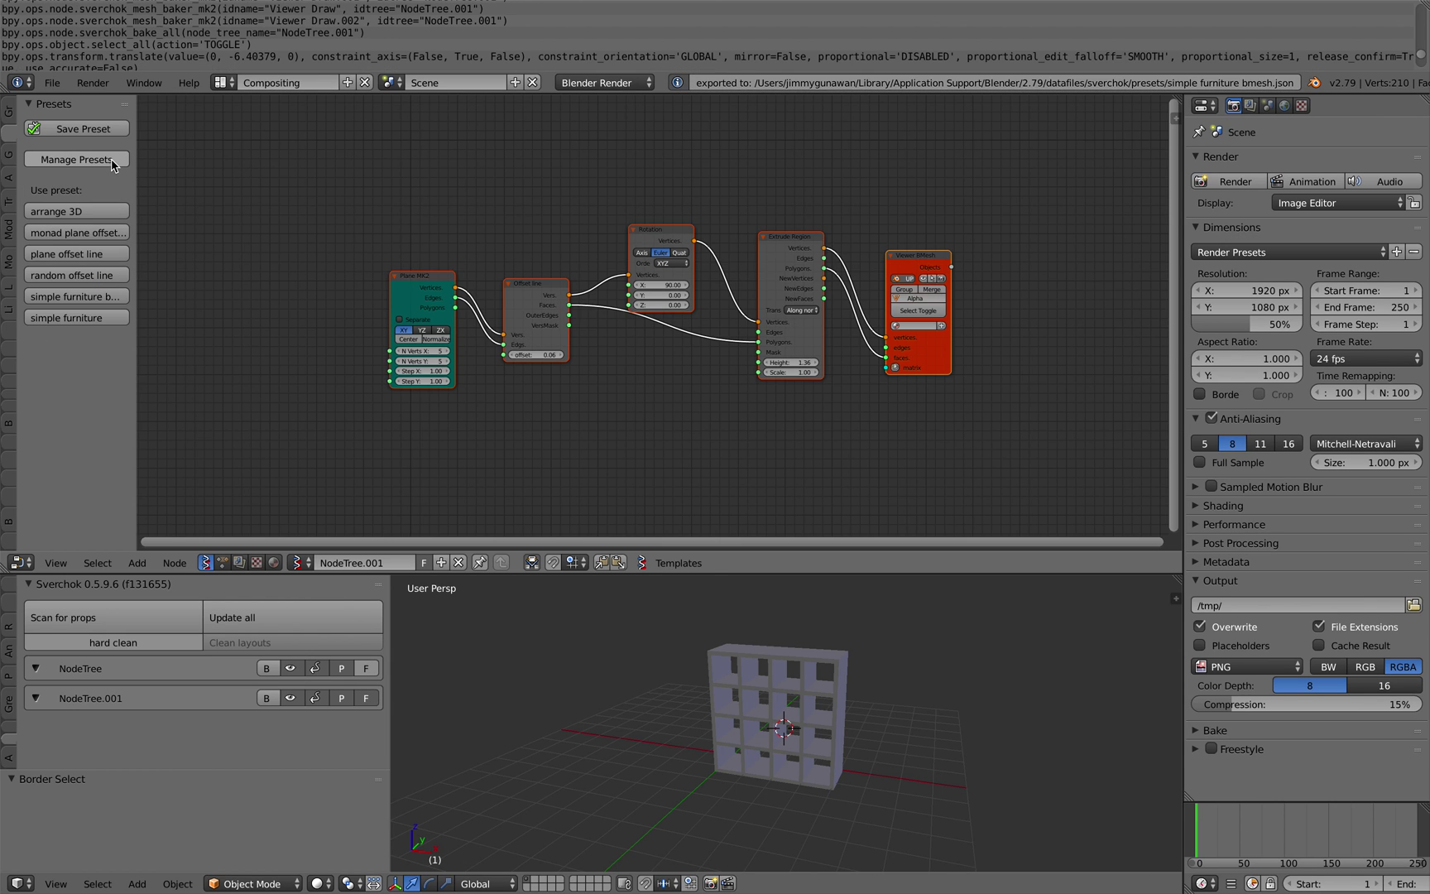
Step: Review the saved presets in the management list, widening the sidebar enough to read their full names
left_click(113, 162)
left_click_drag(137, 159, 172, 163)
left_click_drag(171, 219, 189, 219)
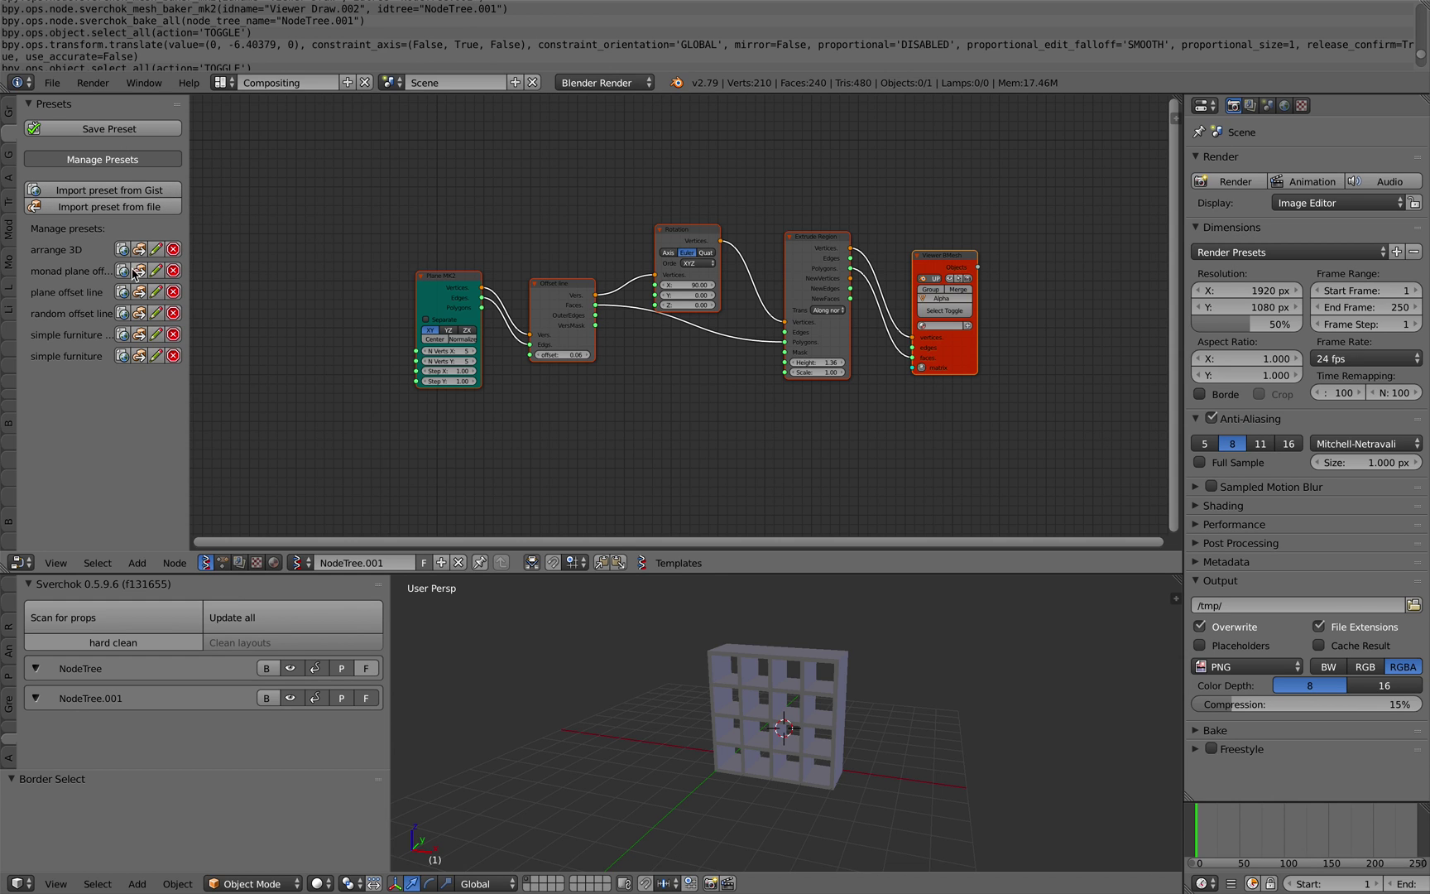
left_click_drag(189, 259, 243, 263)
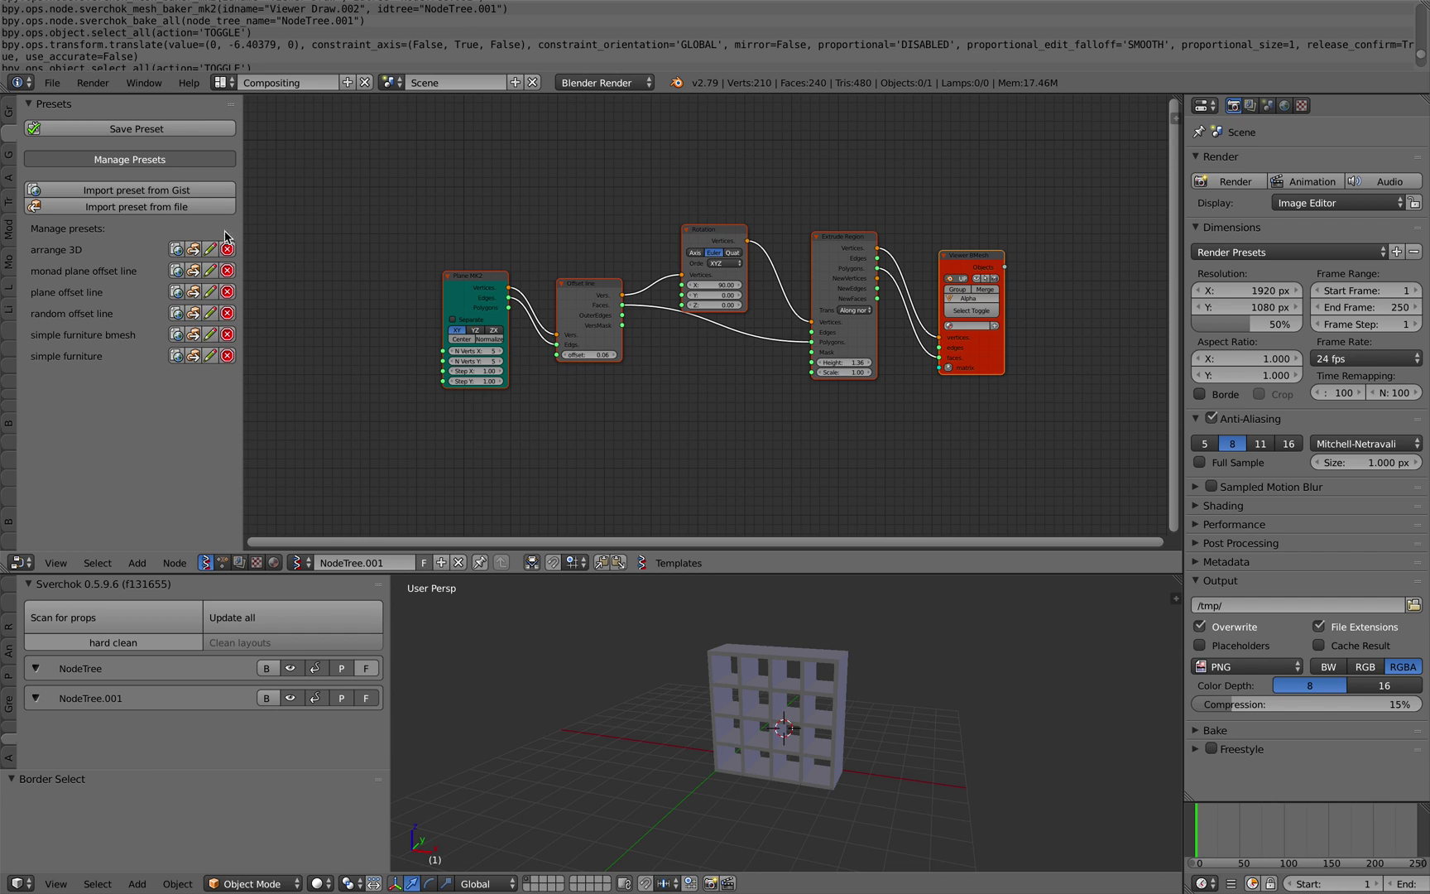
left_click_drag(243, 231, 219, 245)
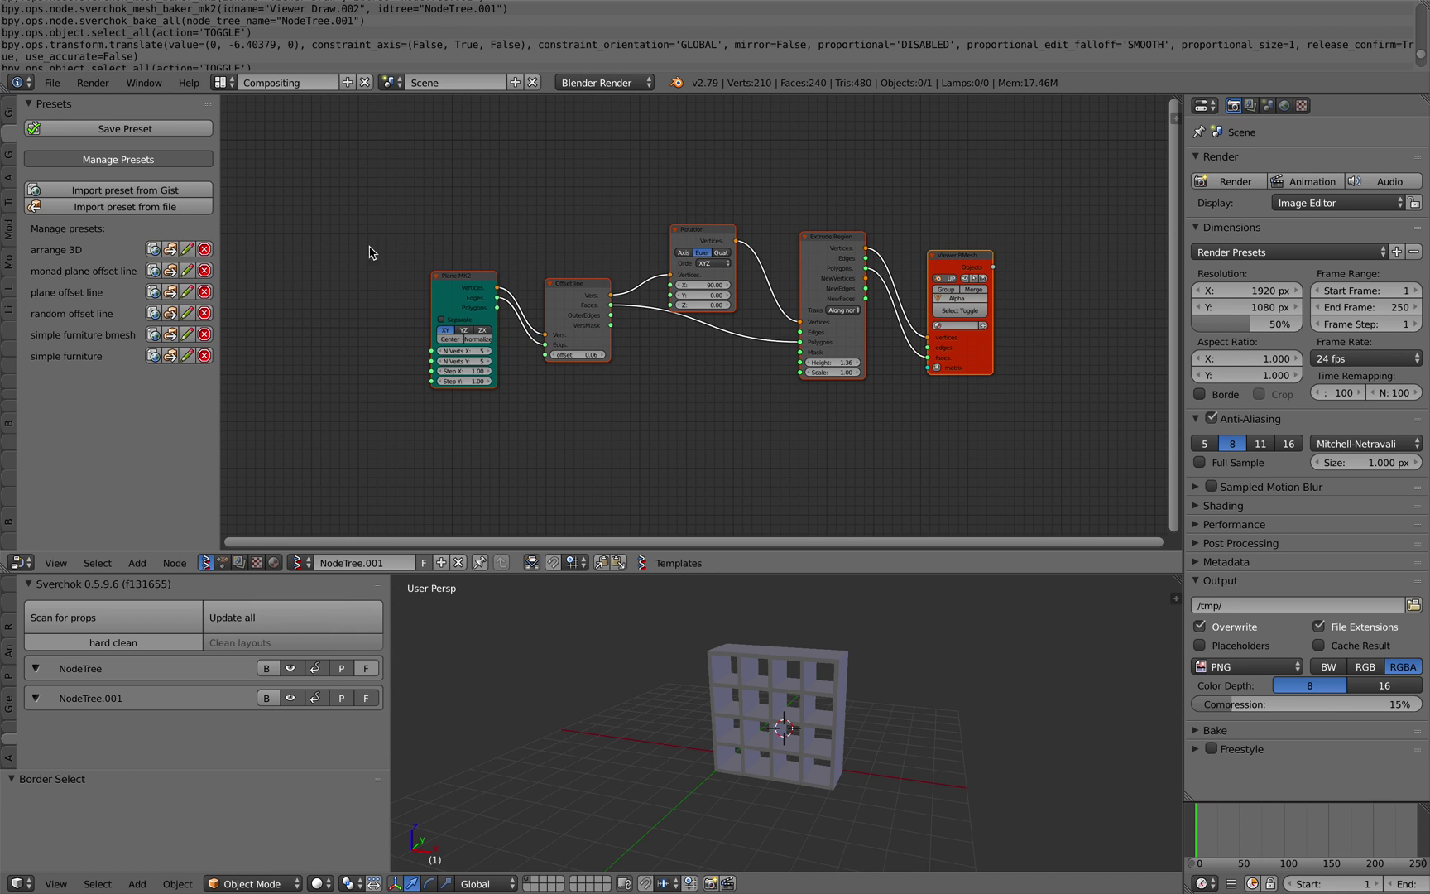
left_click(127, 159)
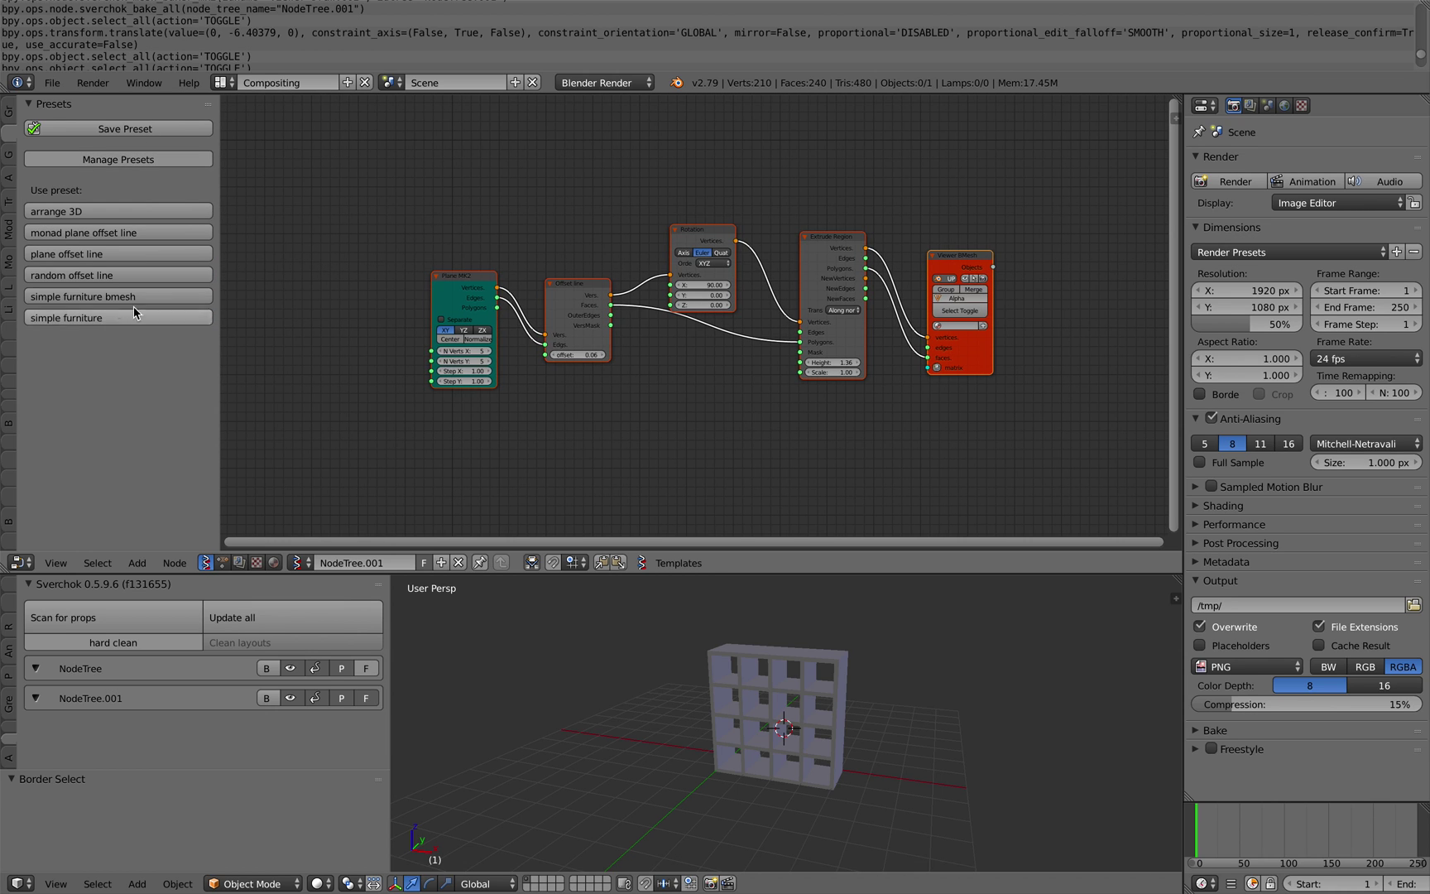
Step: Delete all nodes and the generated mesh, and try to load the simple furniture bmesh preset
scroll(692, 379, "down", 3)
key("a")
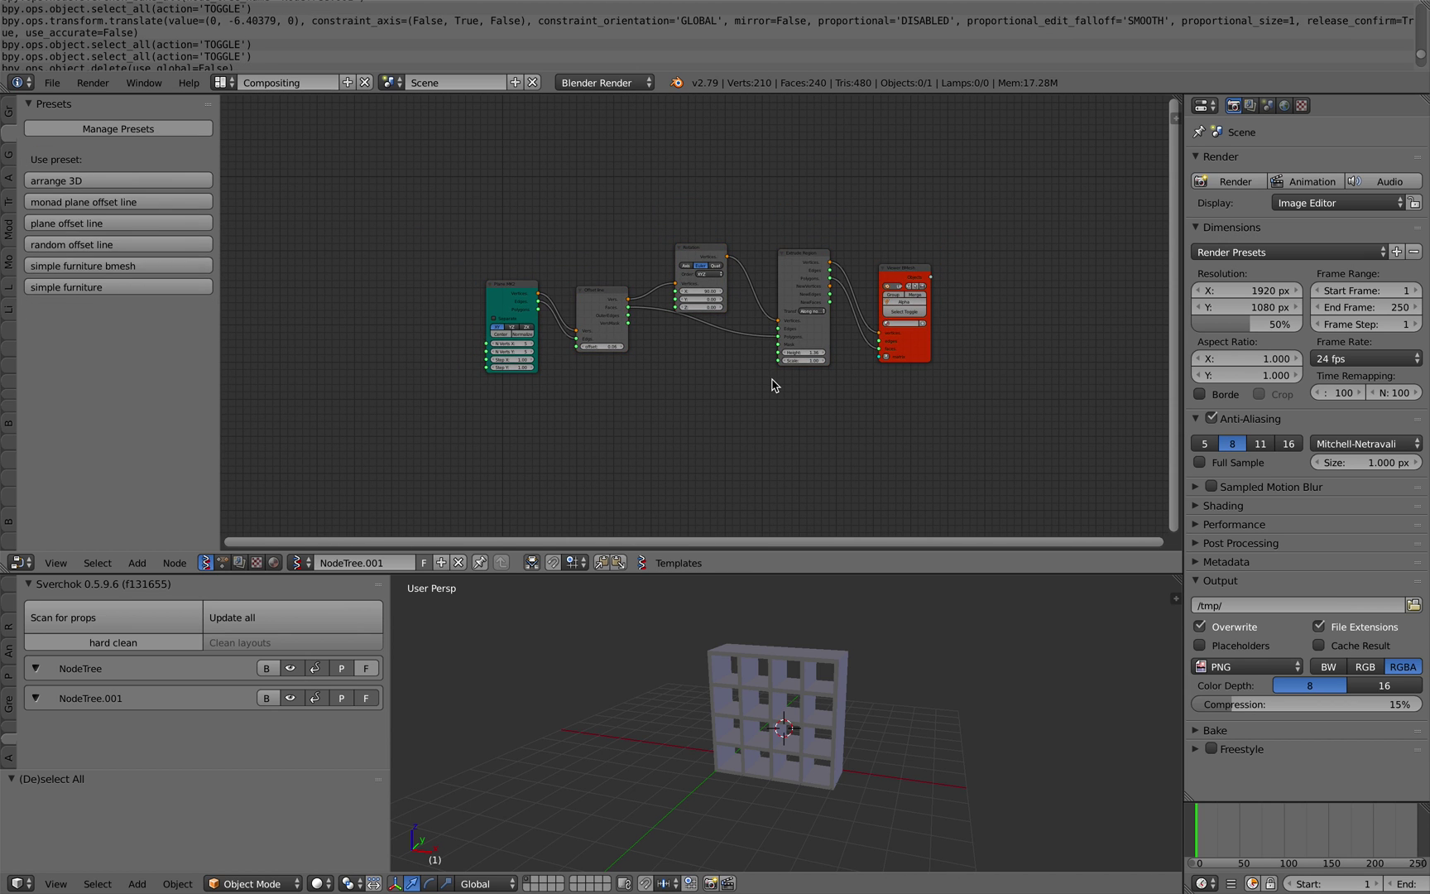
key("a")
key("x")
key("a")
middle_click_drag(810, 614, 800, 611)
key("x")
left_click(767, 676)
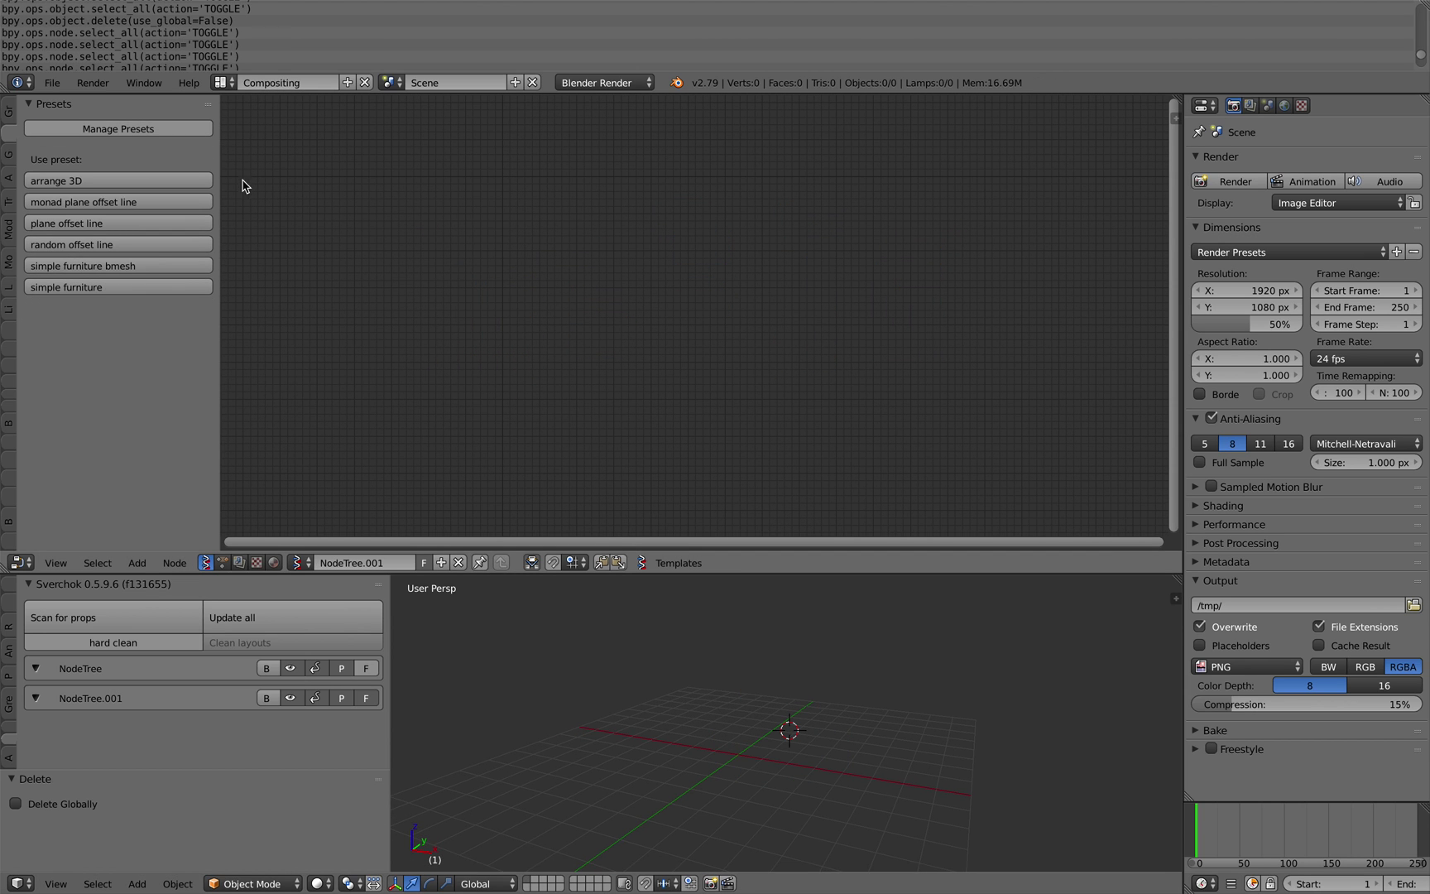
left_click(93, 271)
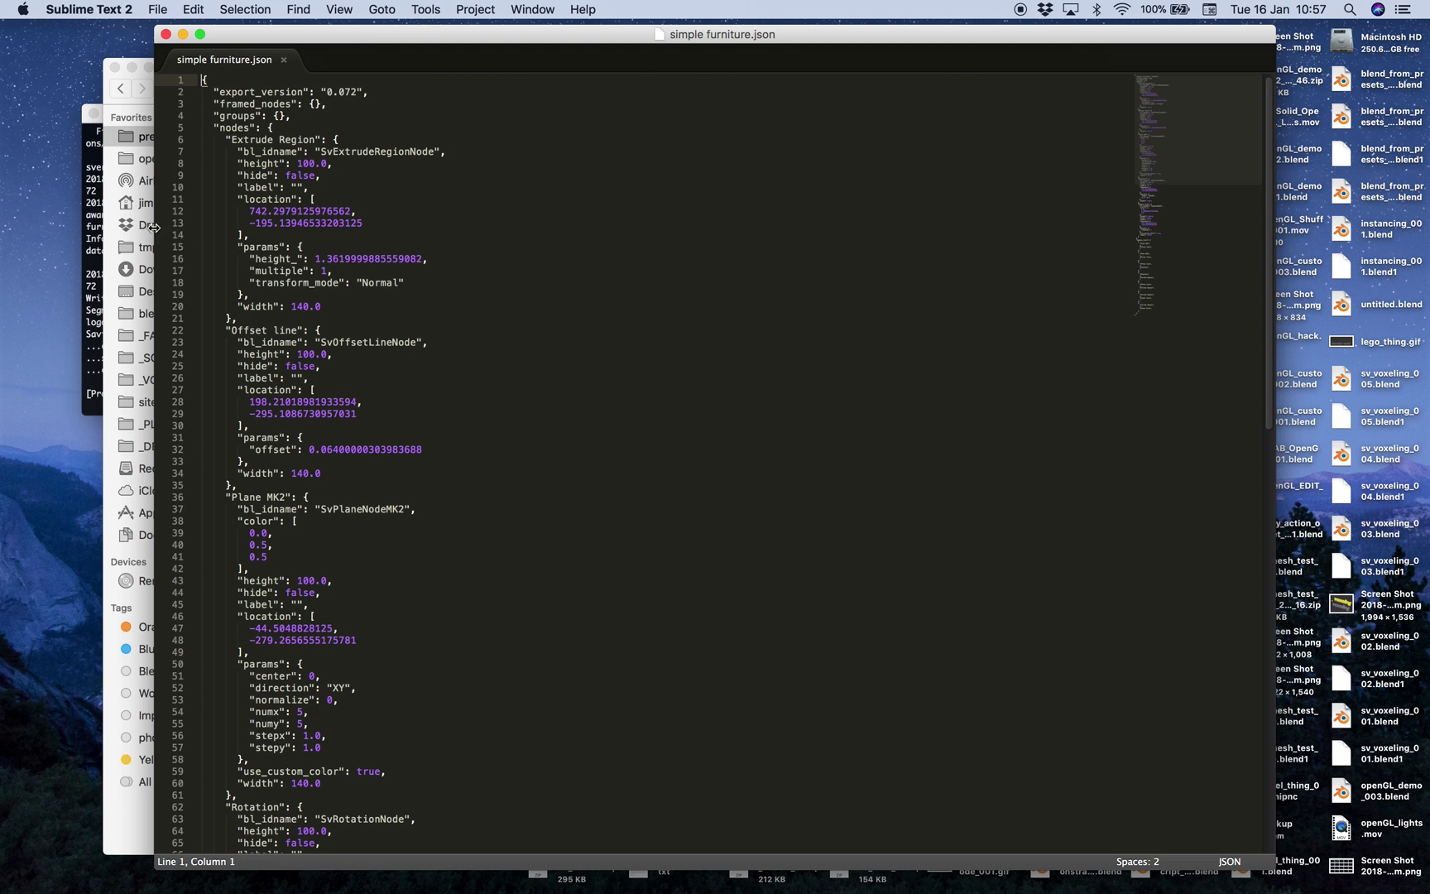
Step: Clear the file preview, Finder, Sublime Text and terminal windows off the desktop
left_click(106, 199)
key("space")
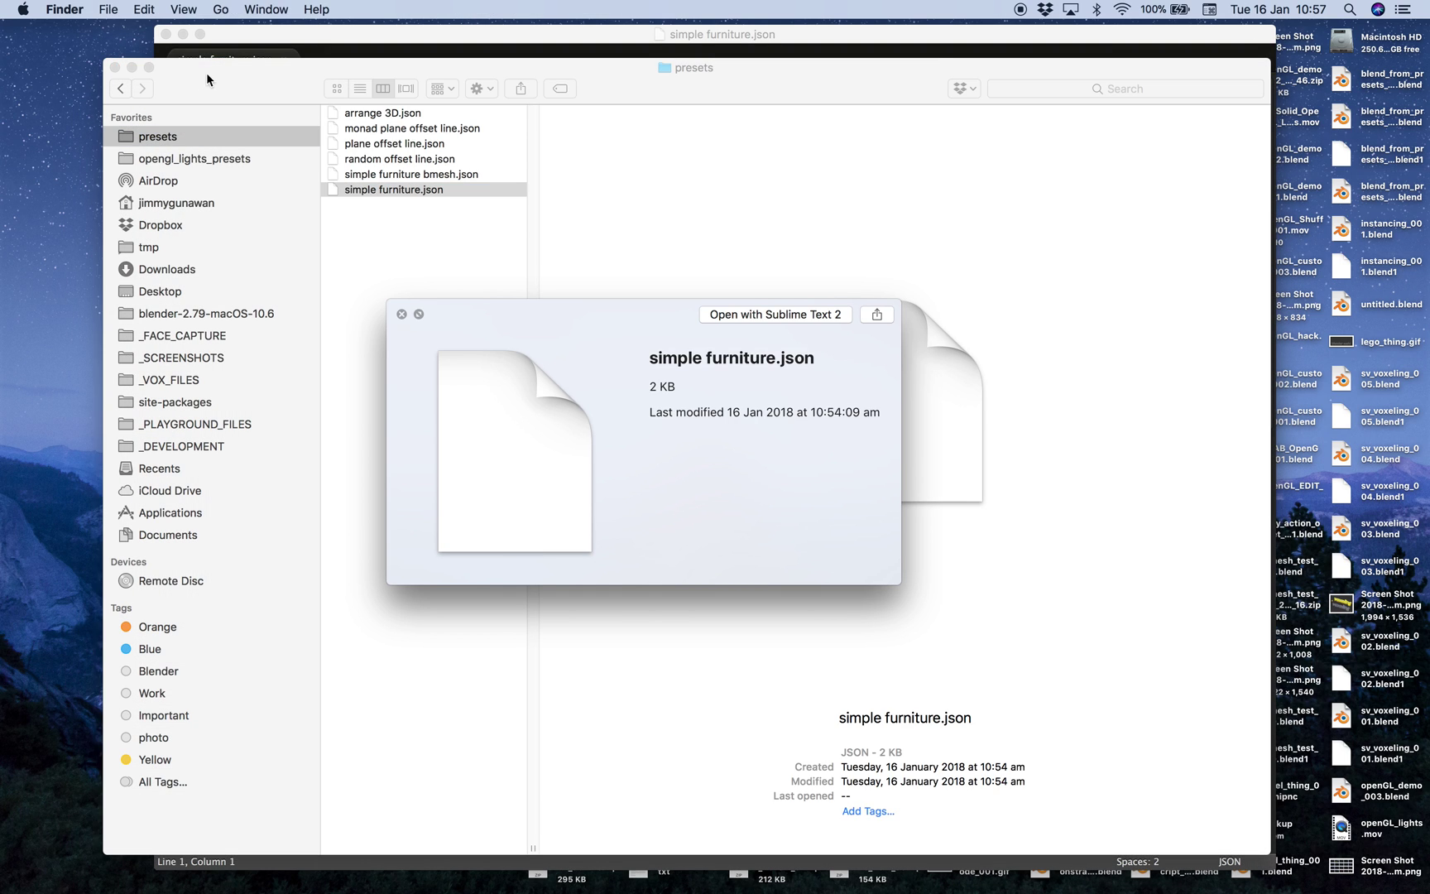
left_click(651, 315)
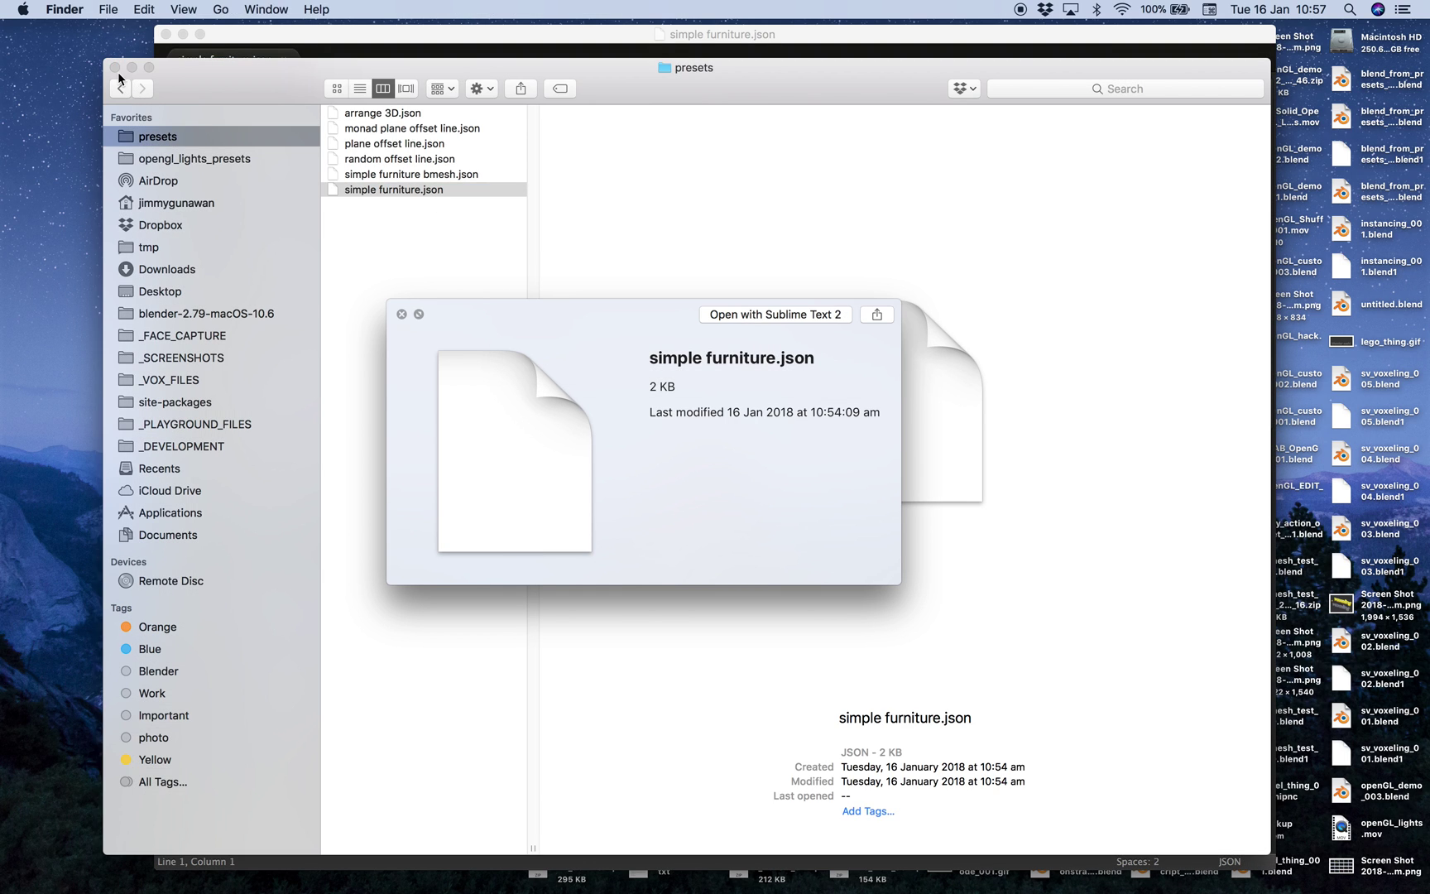
left_click(198, 46)
left_click(175, 34)
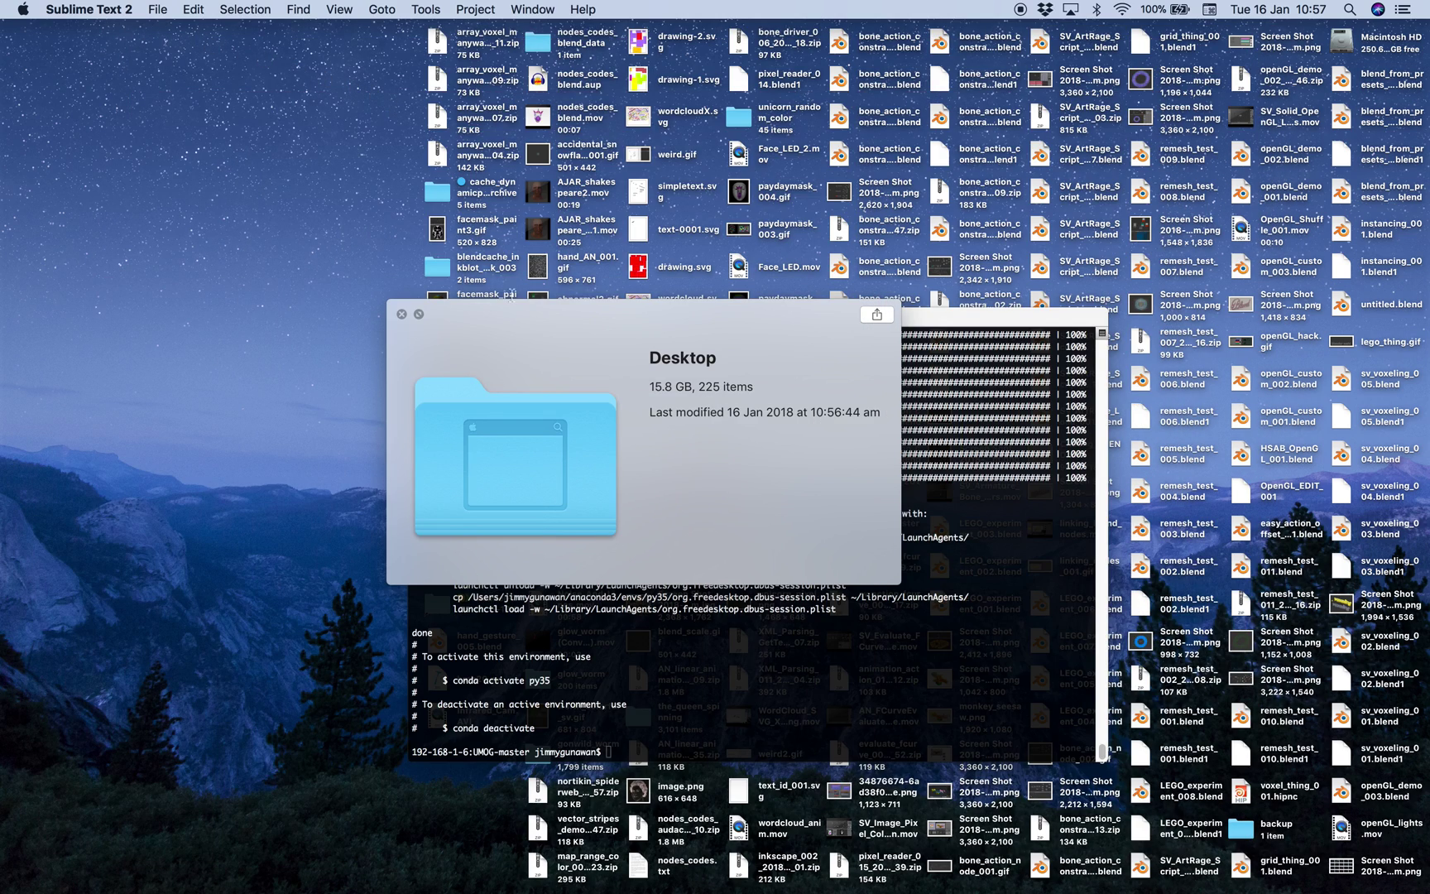
left_click(402, 315)
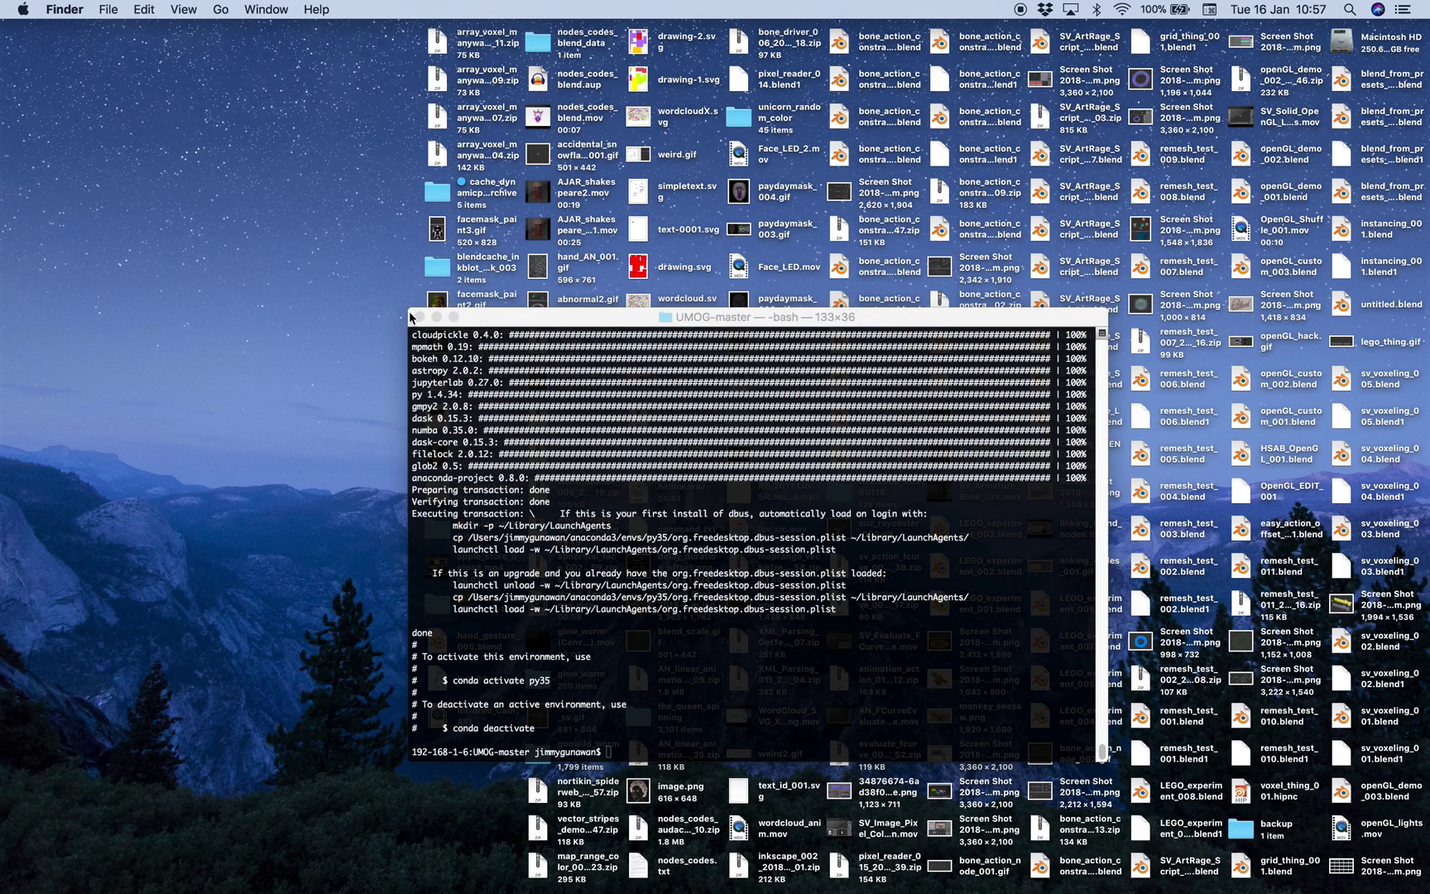
left_click(437, 317)
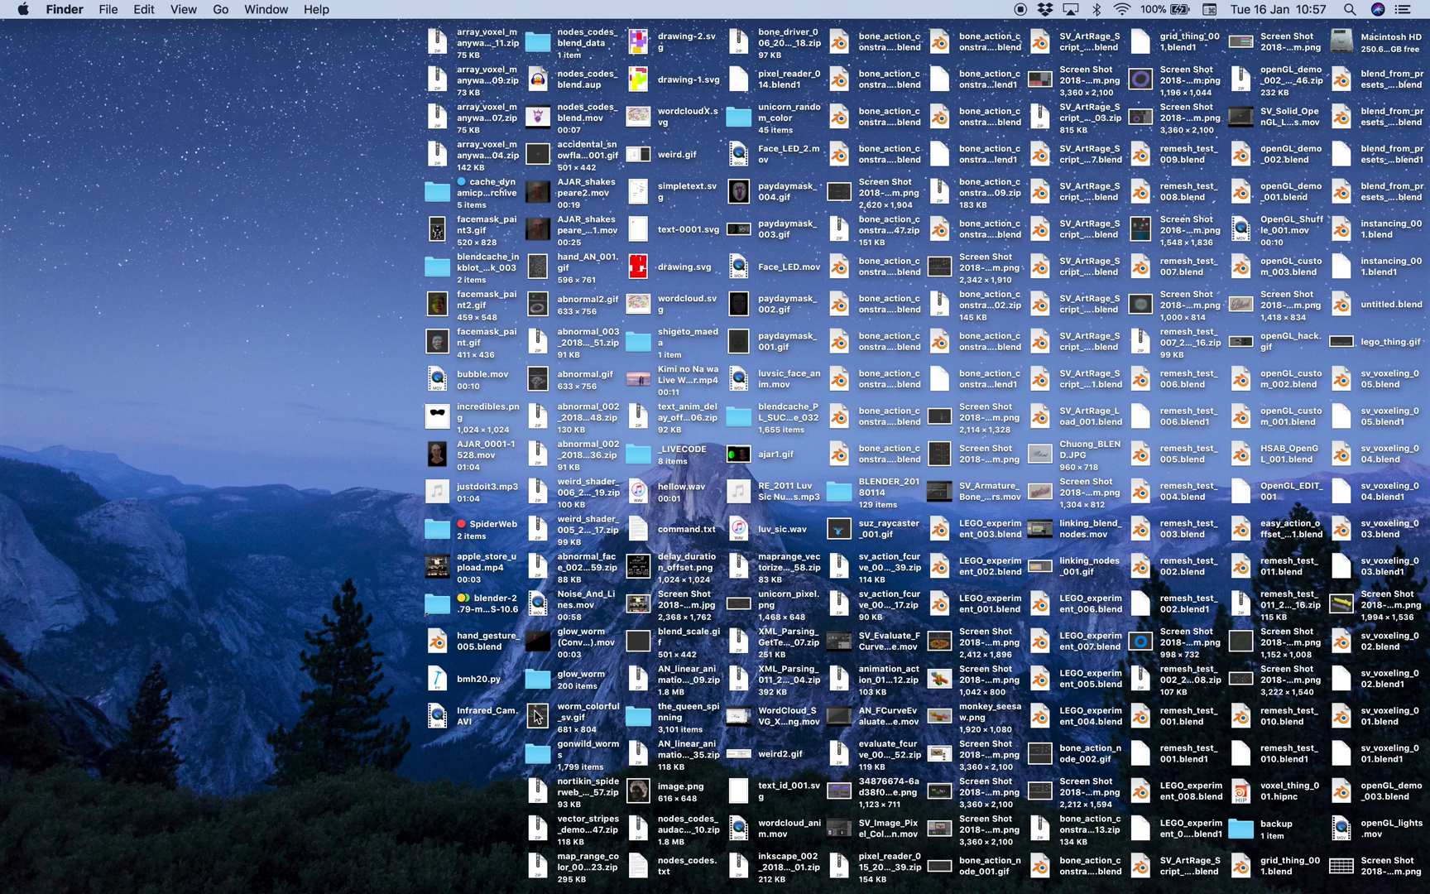
Step: Launch Blender from the executable in Contents/MacOS of blender.app's package, inside the blender-2.79-macOS-10.6 folder
double_click(458, 601)
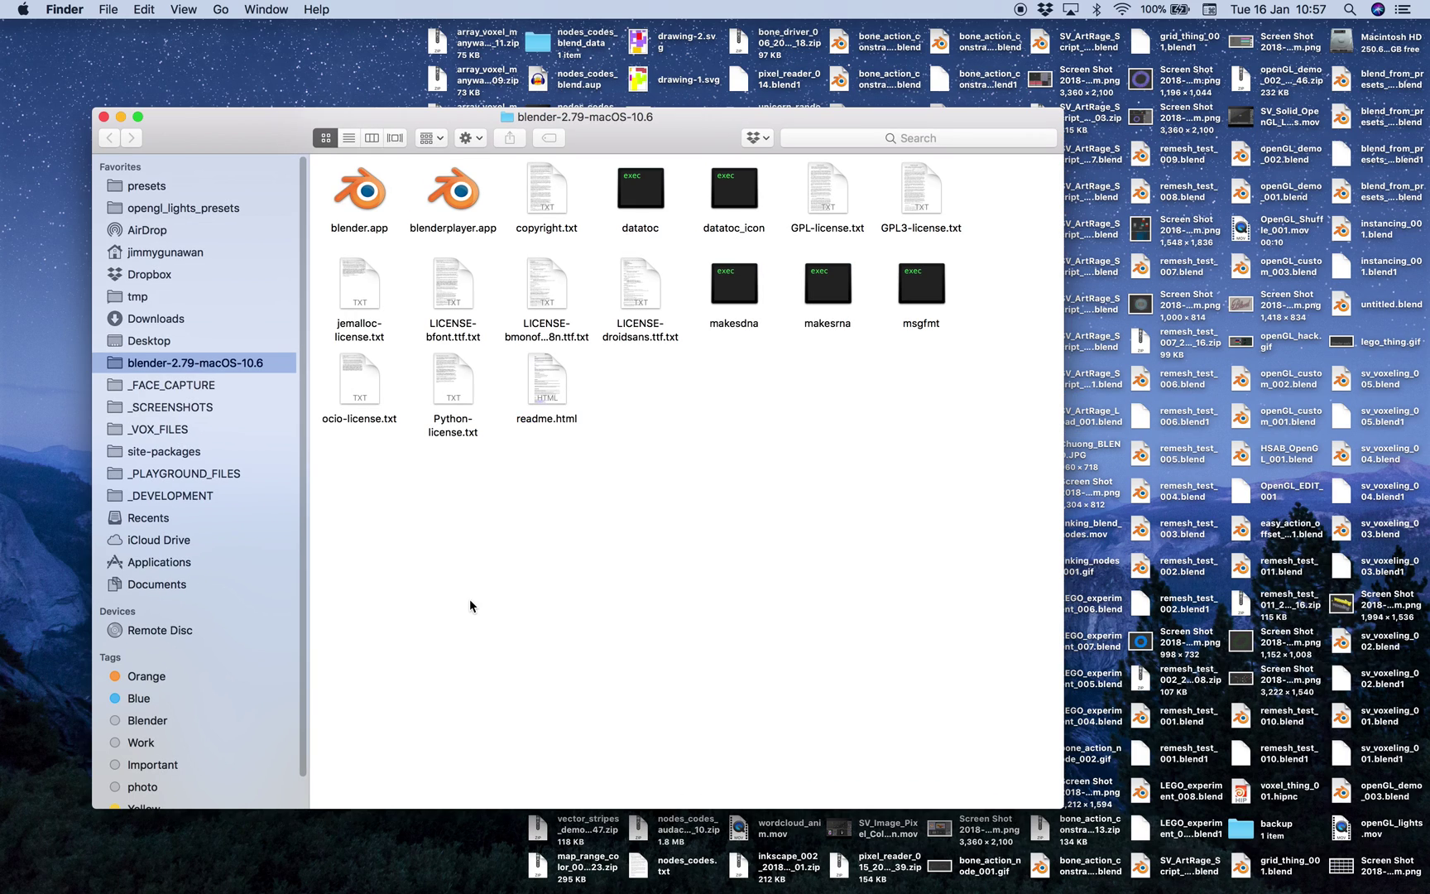
right_click(394, 199)
left_click(434, 211)
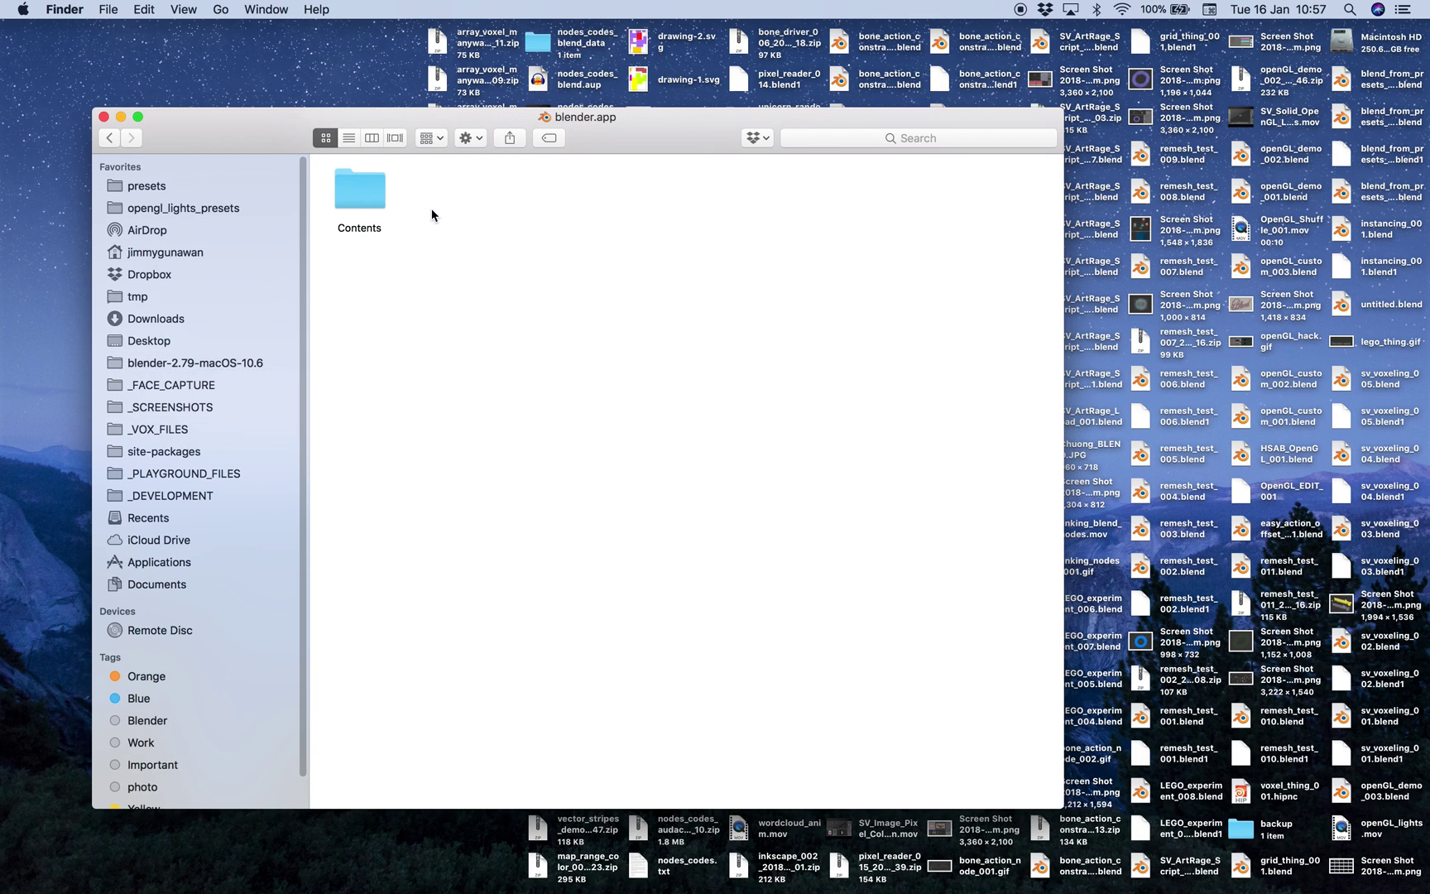
left_click(376, 198)
double_click(376, 199)
double_click(555, 196)
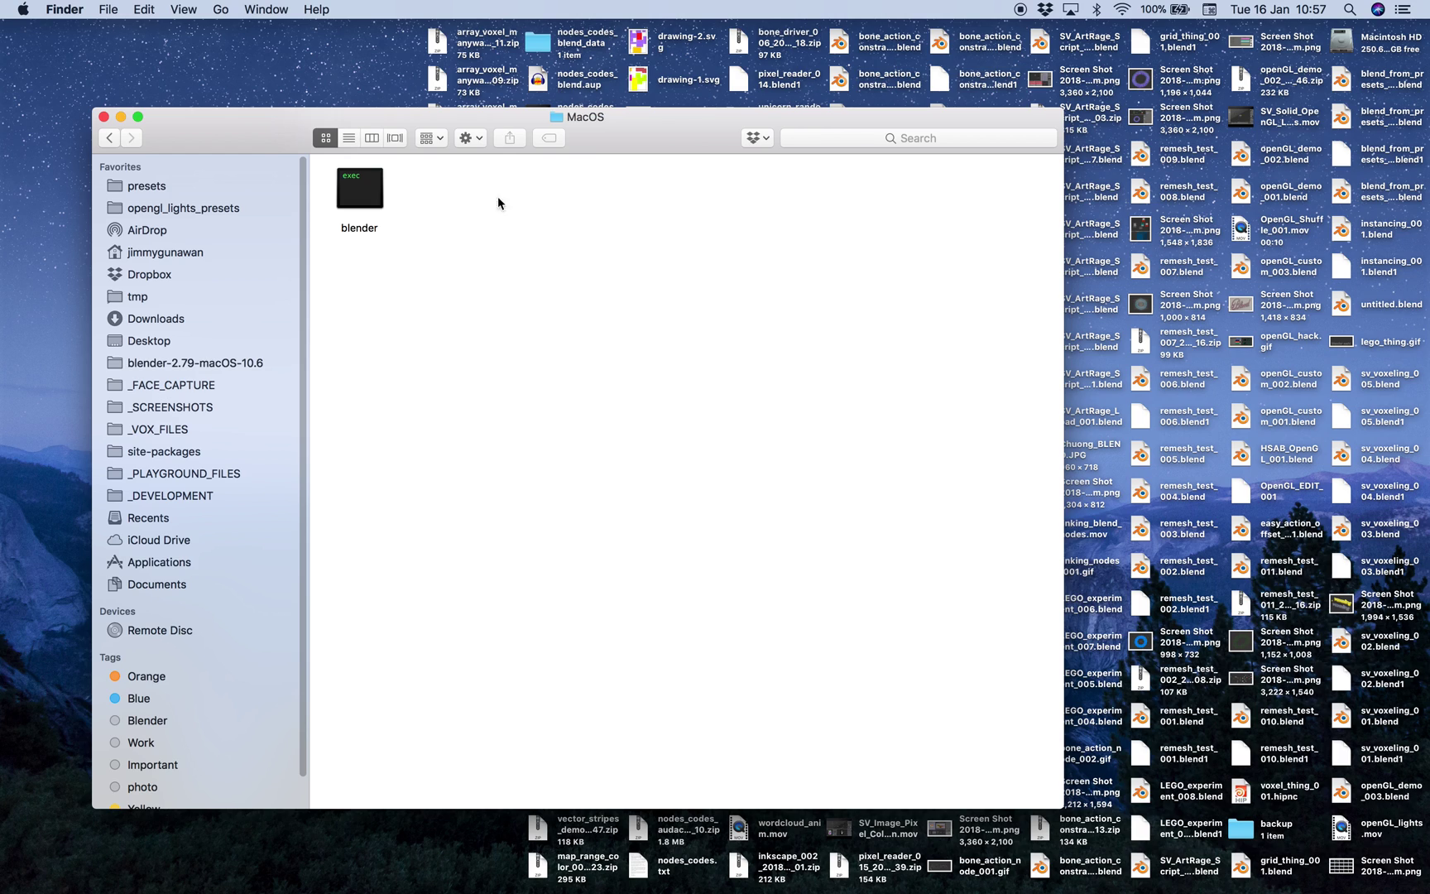
double_click(373, 191)
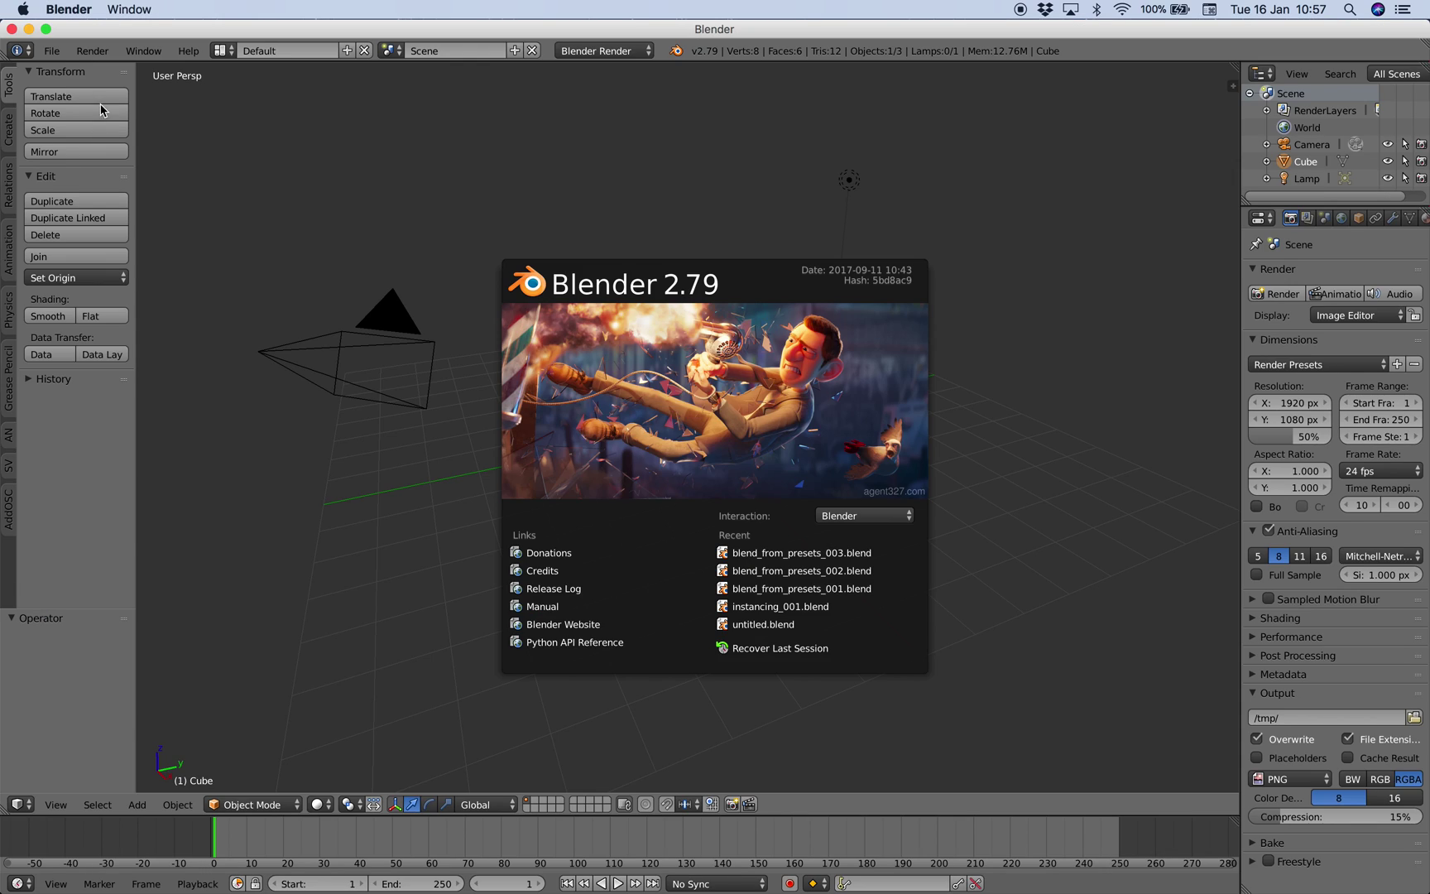
Step: Reopen the recent file blend_from_presets_003.blend
left_click(55, 55)
left_click(51, 50)
mouse_move(102, 105)
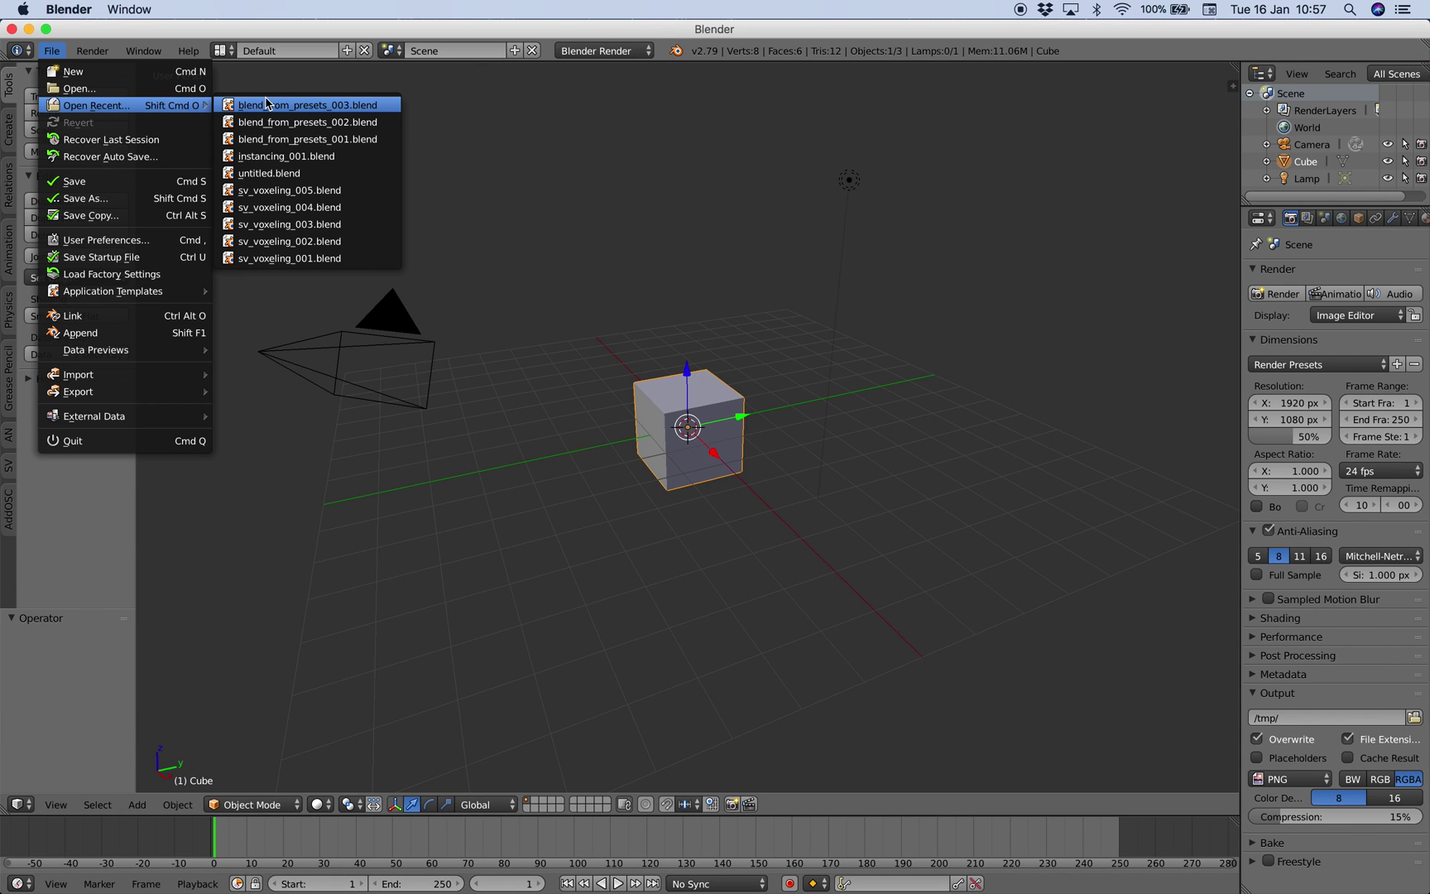
Step: Delete all nodes of the three furniture setups and load the simple furniture bmesh preset into the empty tree
scroll(633, 440, "down", 2)
key("a")
key("a")
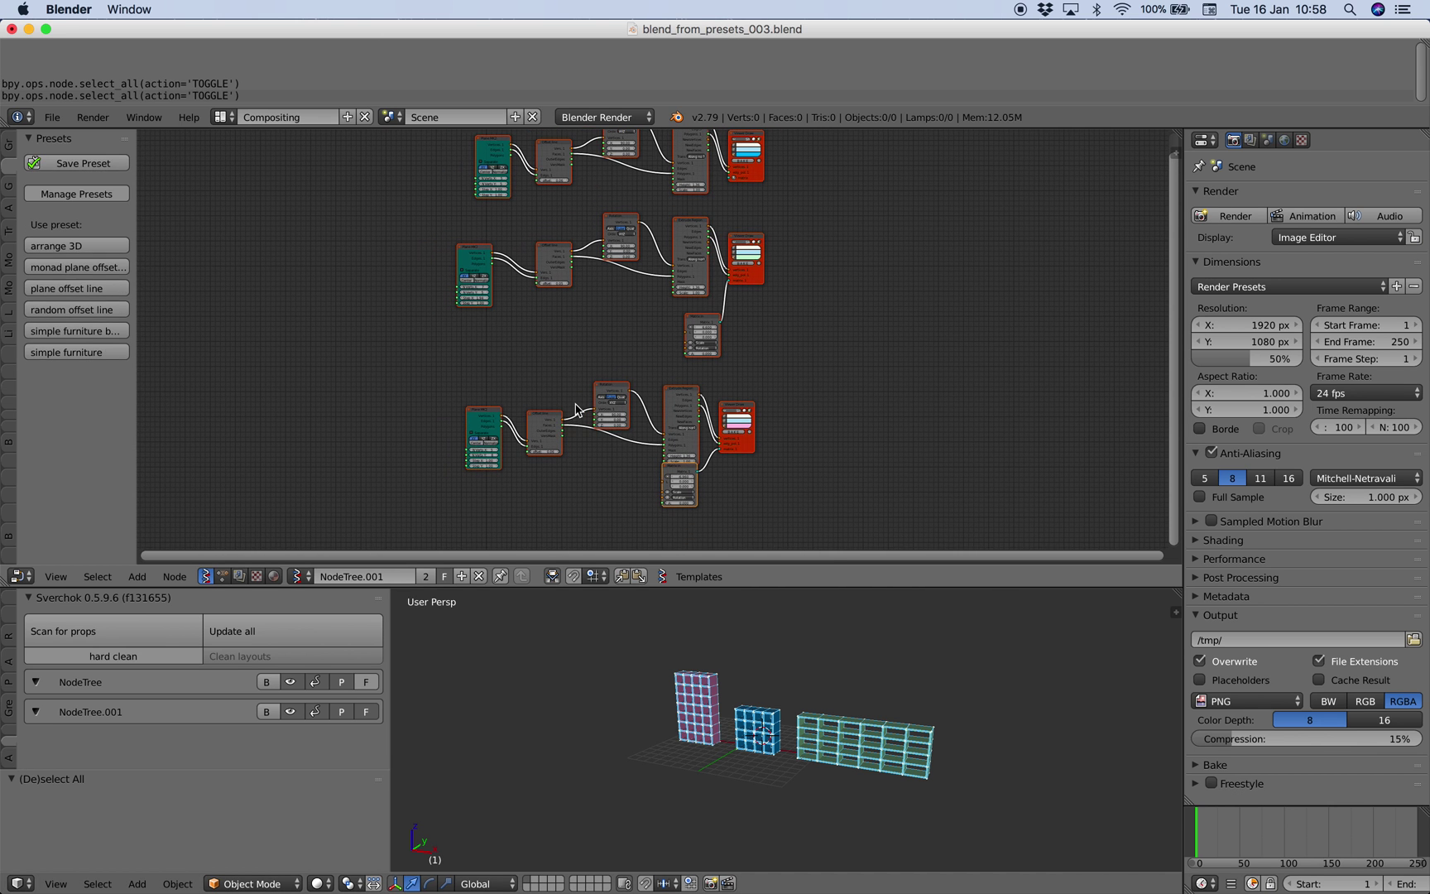
key("x")
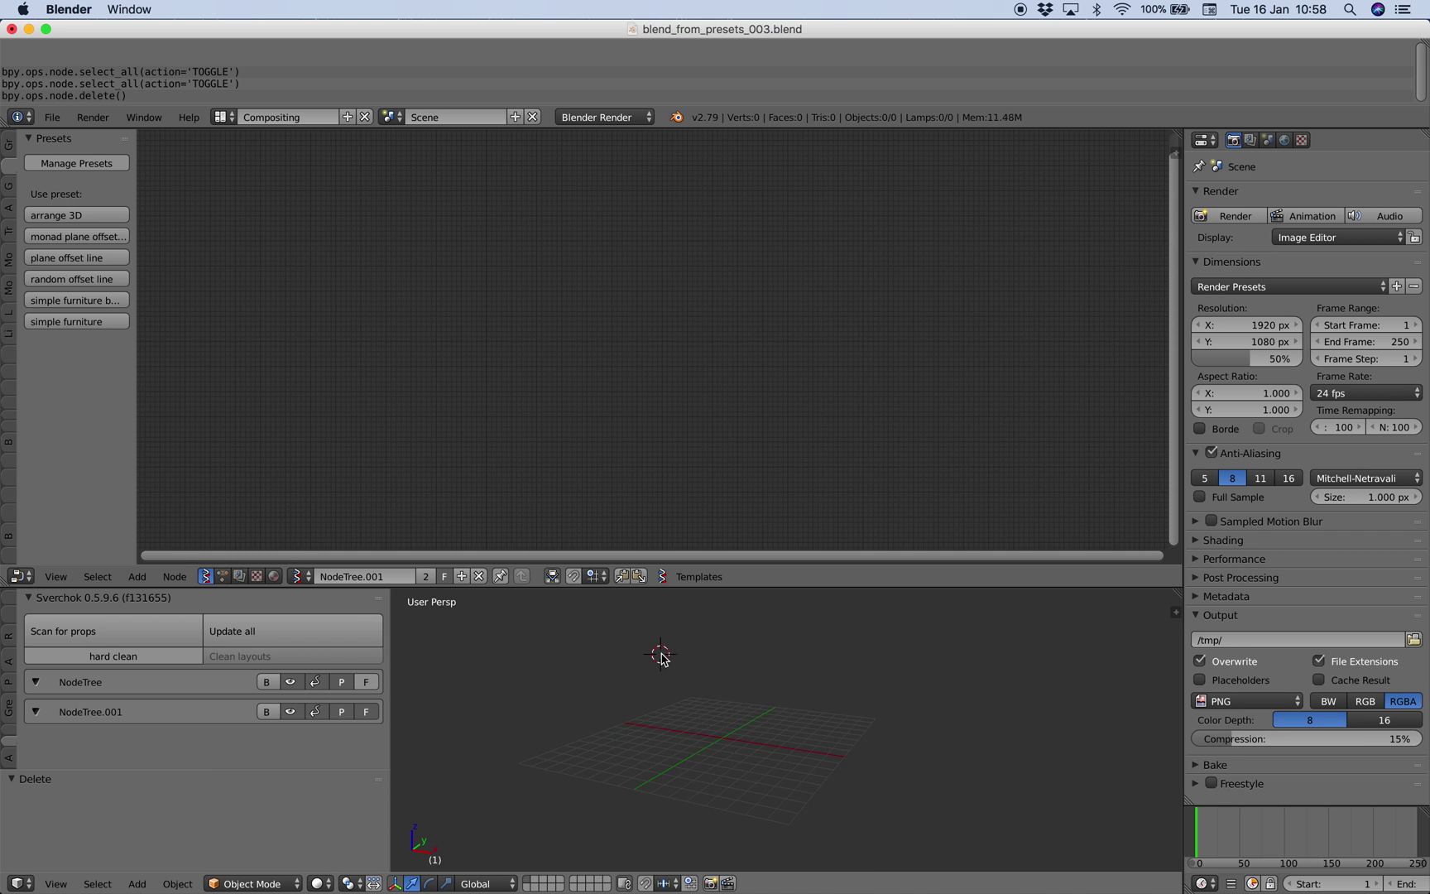
left_click_drag(135, 312, 207, 314)
left_click(140, 301)
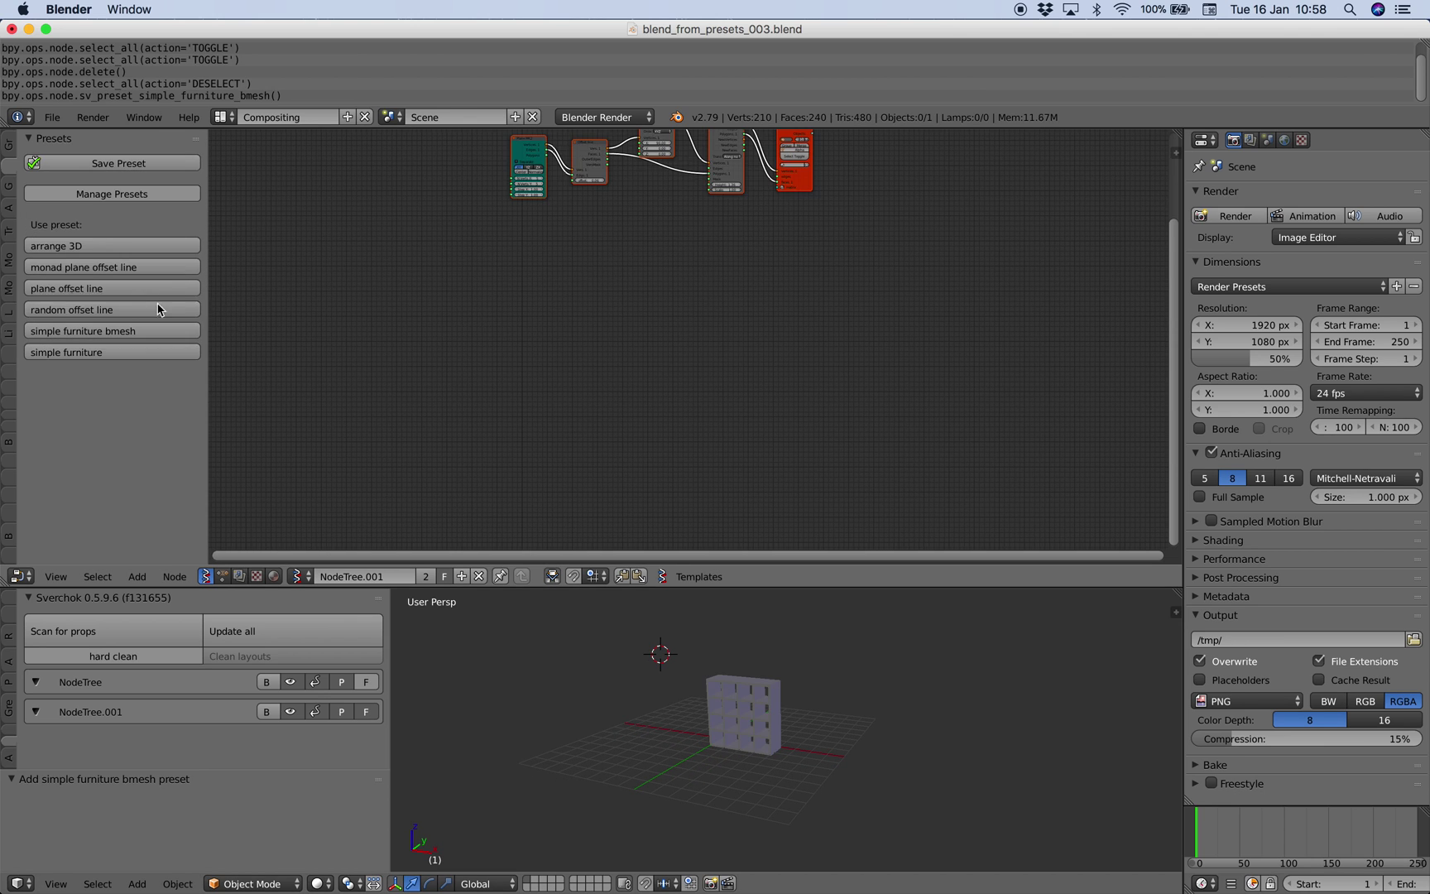
middle_click_drag(577, 289, 563, 451)
scroll(597, 434, "up", 10)
middle_click_drag(603, 387, 639, 418)
scroll(639, 418, "up", 1)
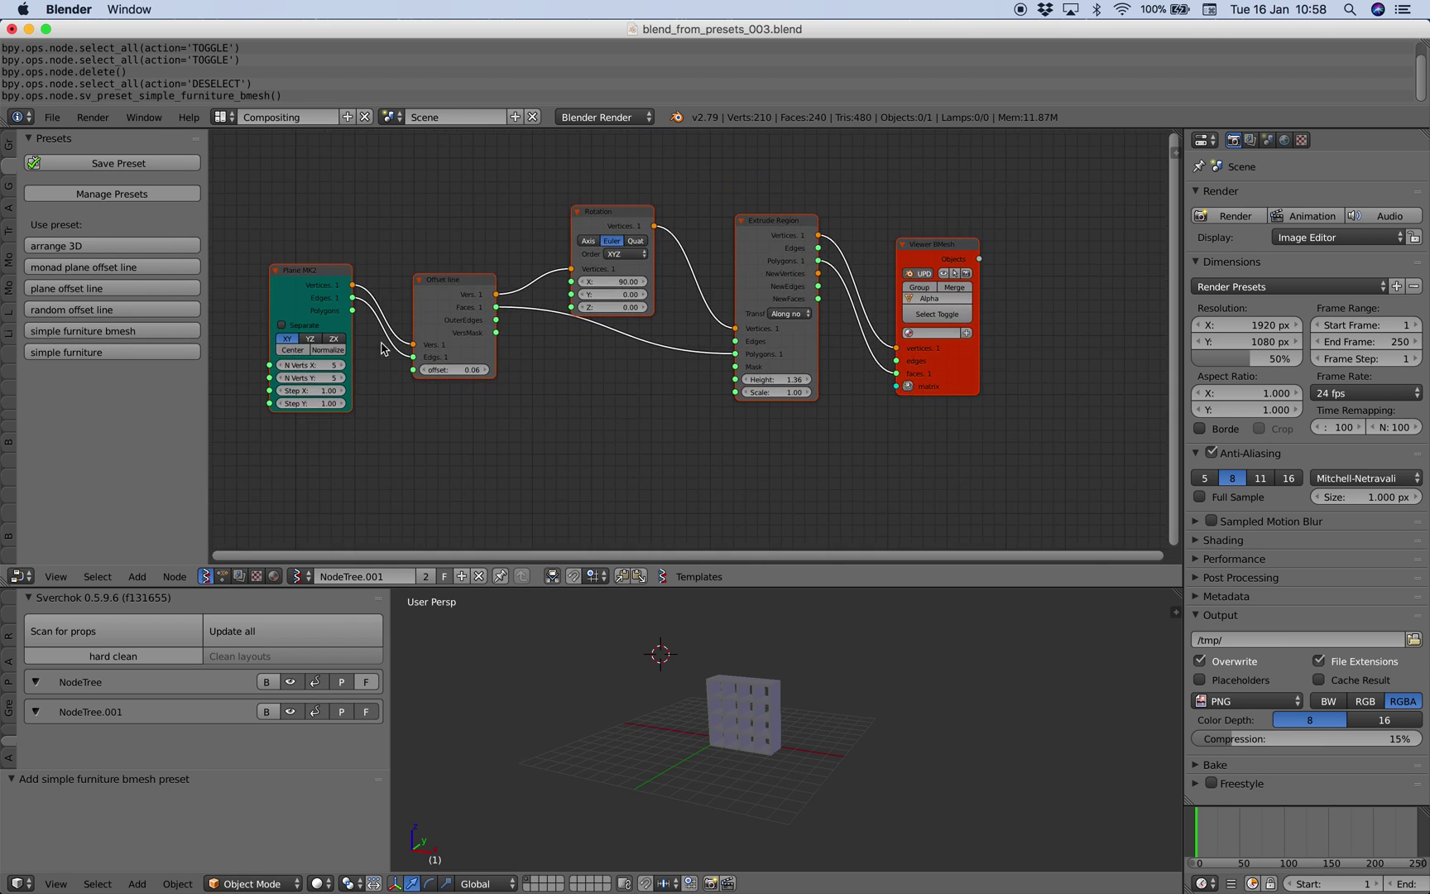
Step: Set the Plane MK2 node's N Verts X to 9 and Step X to about 1.25, keeping Step Y at 1.00
left_click(342, 365)
left_click(342, 365)
left_click(341, 365)
left_click(341, 365)
scroll(642, 702, "up", 3)
middle_click_drag(642, 702, 713, 688)
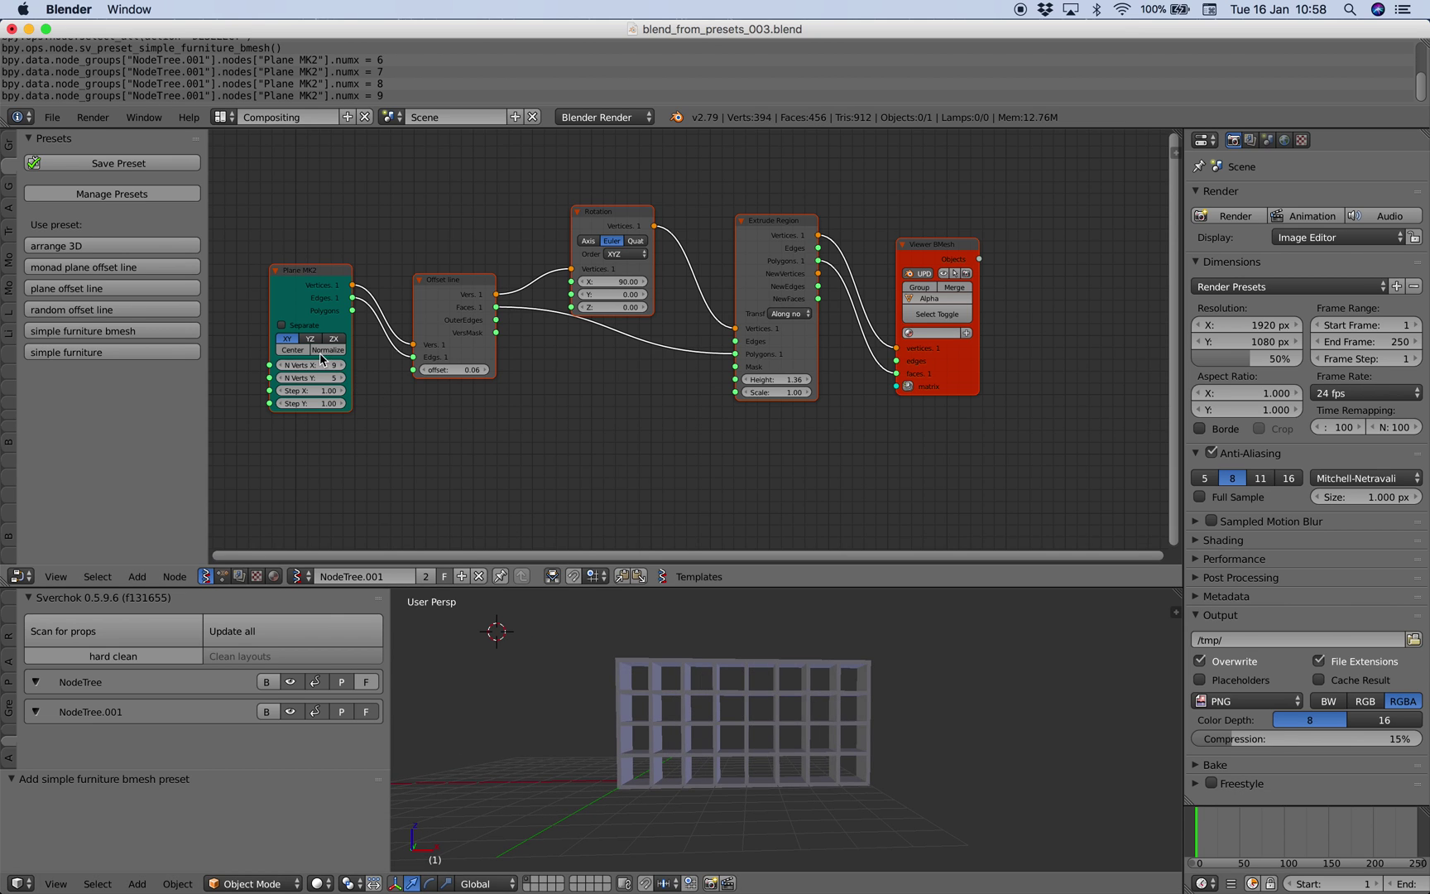
mouse_move(329, 398)
left_mouse_down()
mouse_move(348, 397)
mouse_move(330, 400)
left_mouse_up()
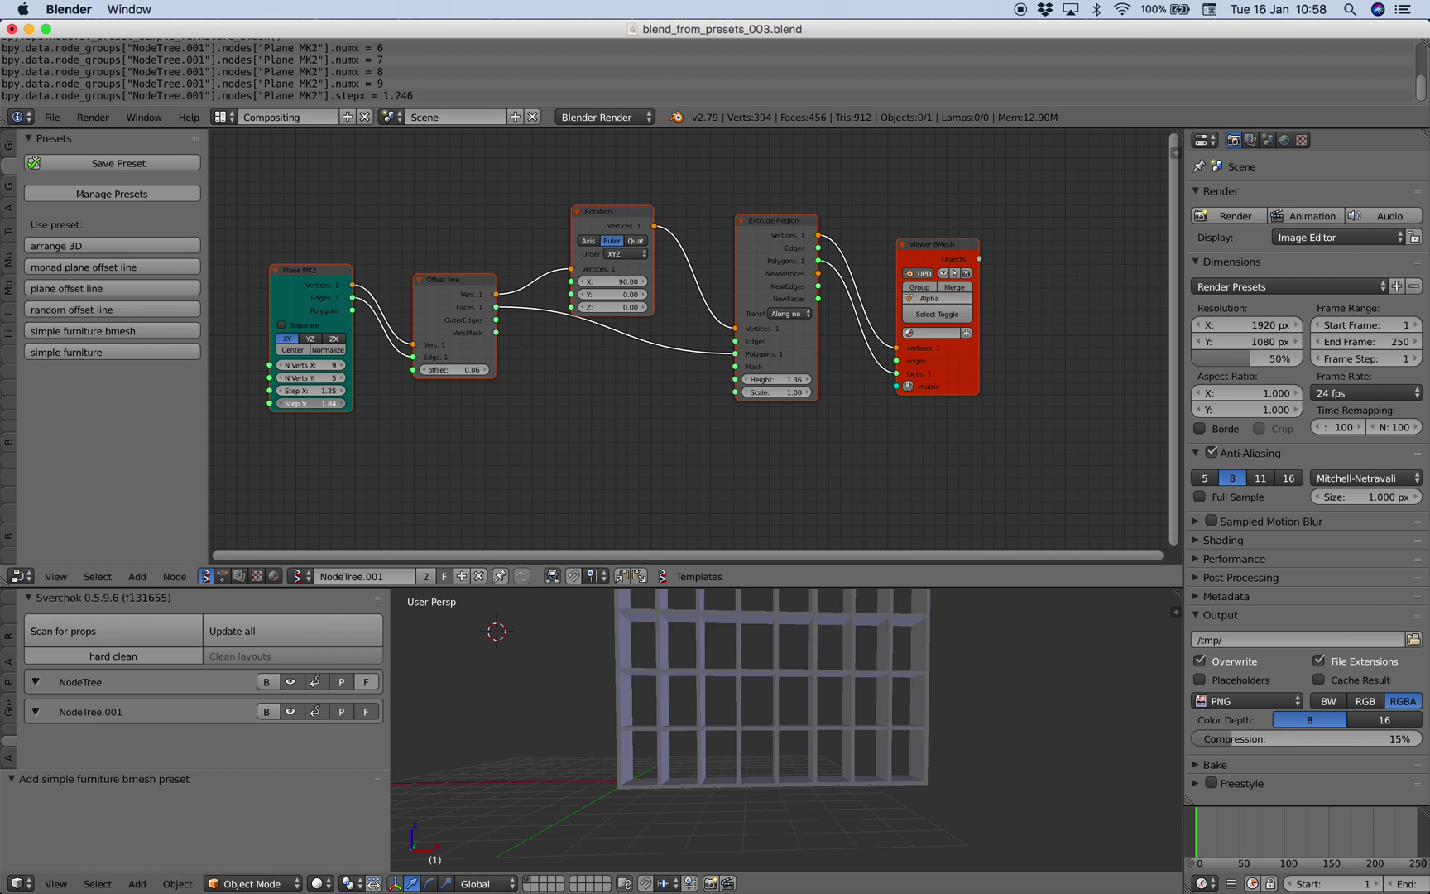
middle_click_drag(798, 728, 699, 702)
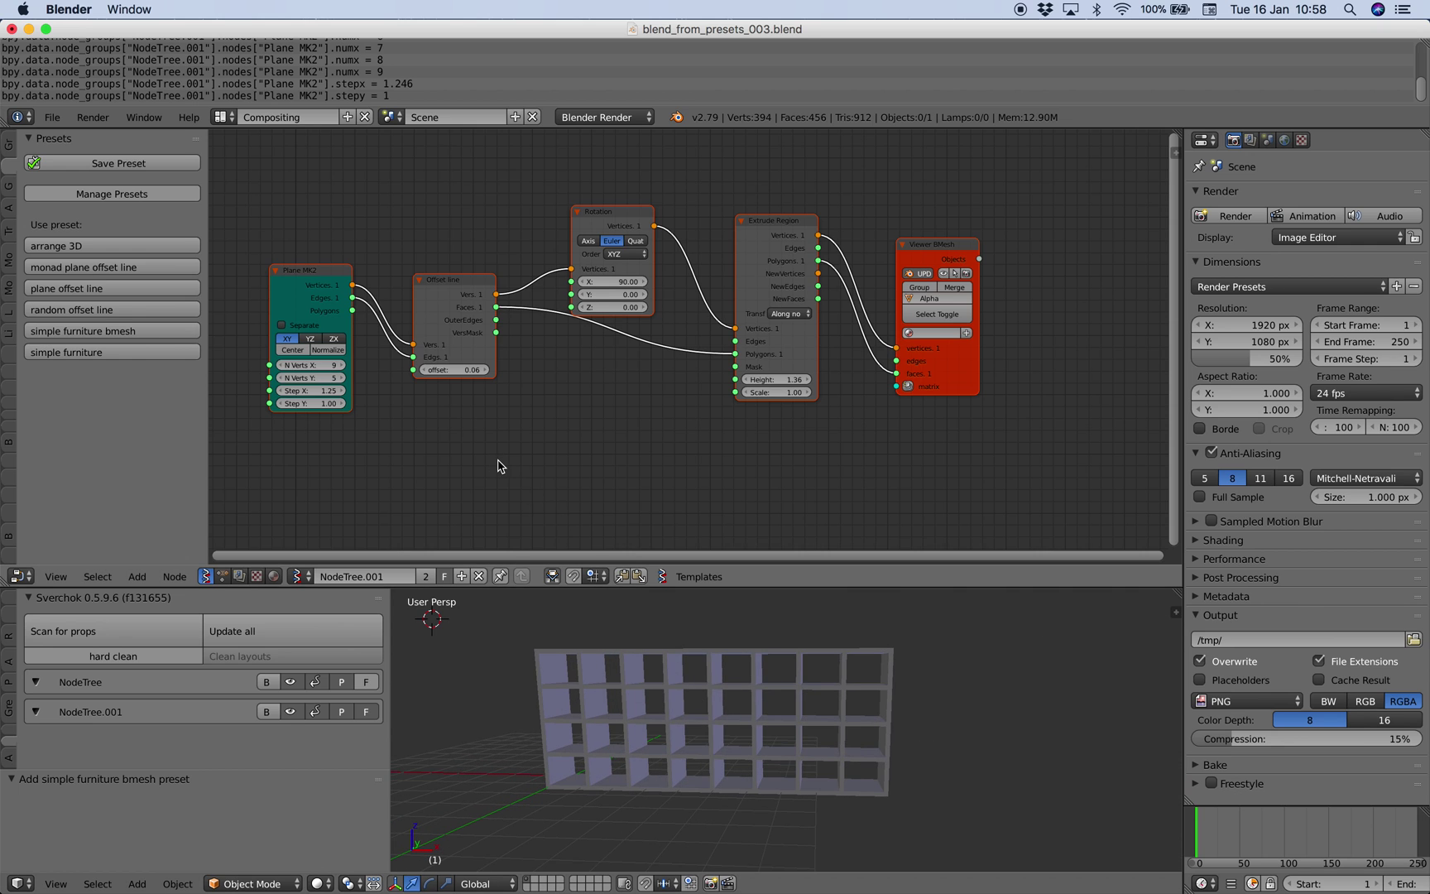
Step: Delete all furniture nodes from the tree and the leftover shelf mesh from the 3D view
scroll(501, 466, "down", 2)
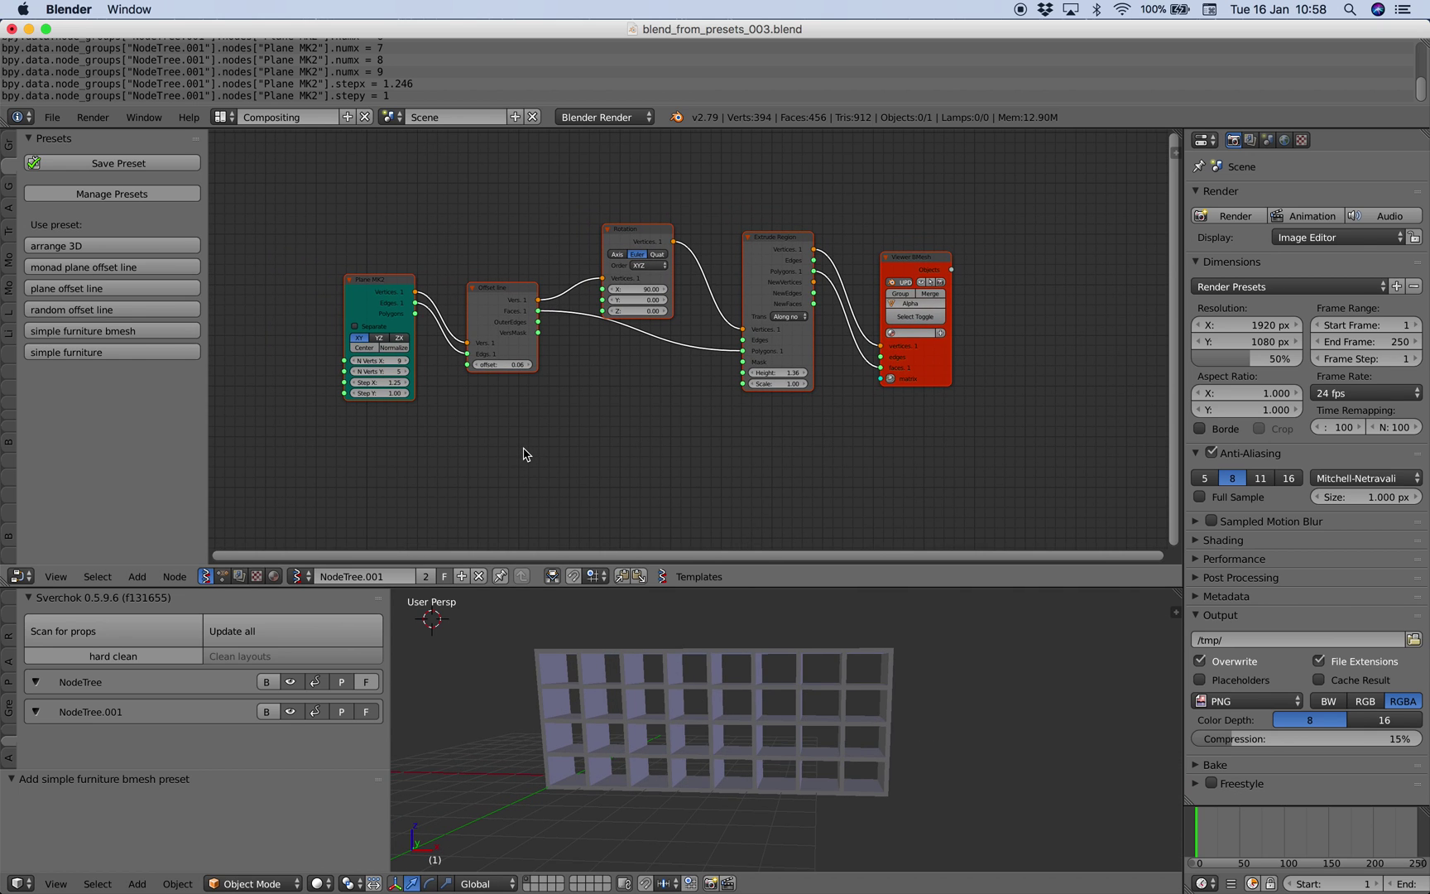
key("a")
key("a")
key("x")
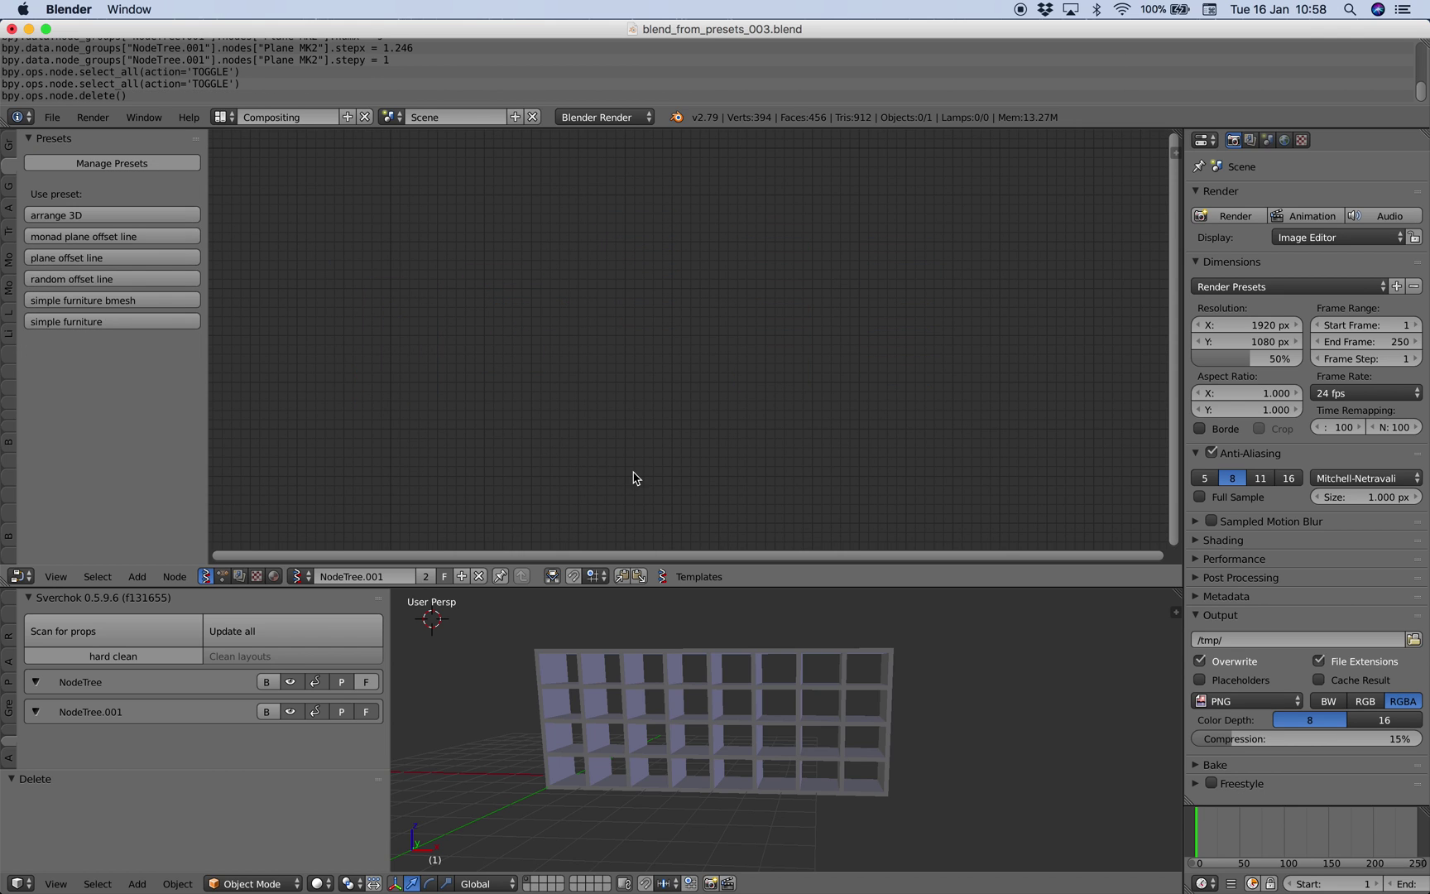
middle_click_drag(666, 629, 655, 676)
key("a")
key("x")
left_click(656, 677)
Step: Add a monkey mesh to the empty scene at the 3D cursor
key("shift+a")
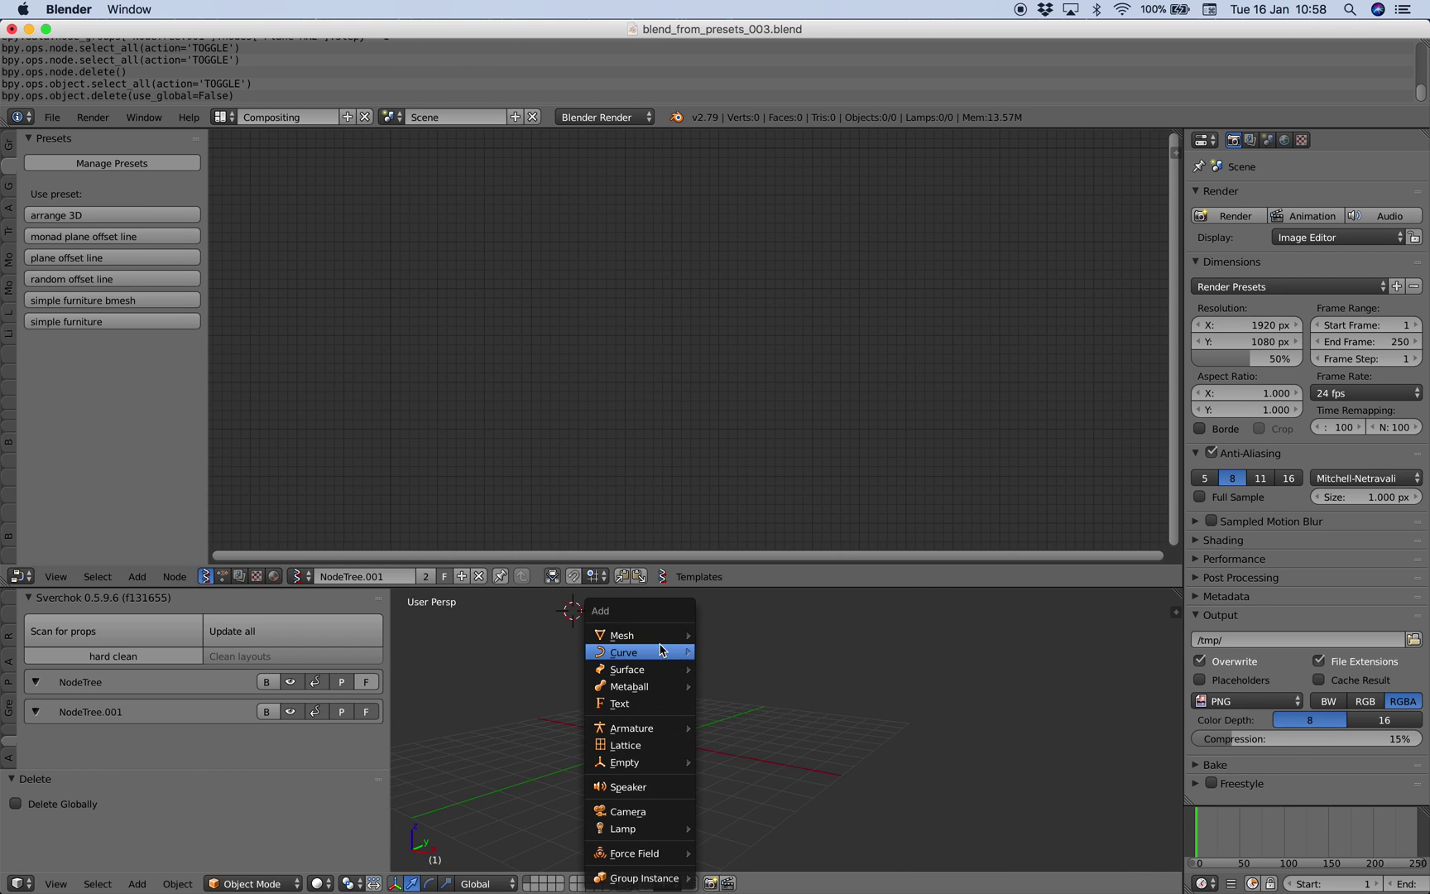
mouse_move(662, 640)
left_click(737, 796)
middle_click_drag(689, 669, 711, 695)
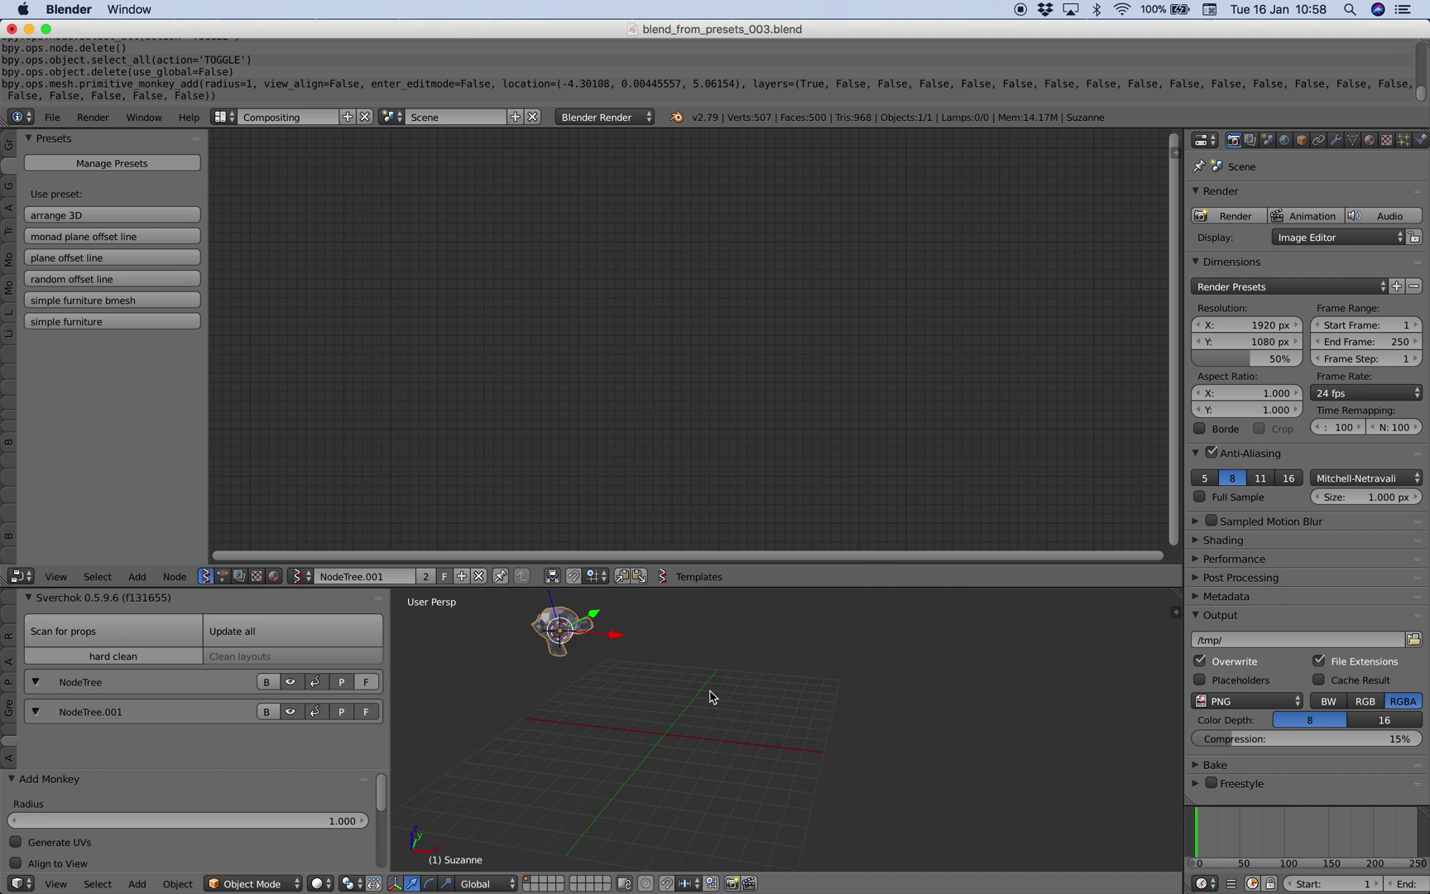
Step: Duplicate the monkey three times, placing the copies at separate spots around the grid
scroll(711, 695, "down", 2)
key("shift+d")
left_click(684, 755)
key("shift+d")
left_click(752, 689)
key("shift+d")
left_click(847, 735)
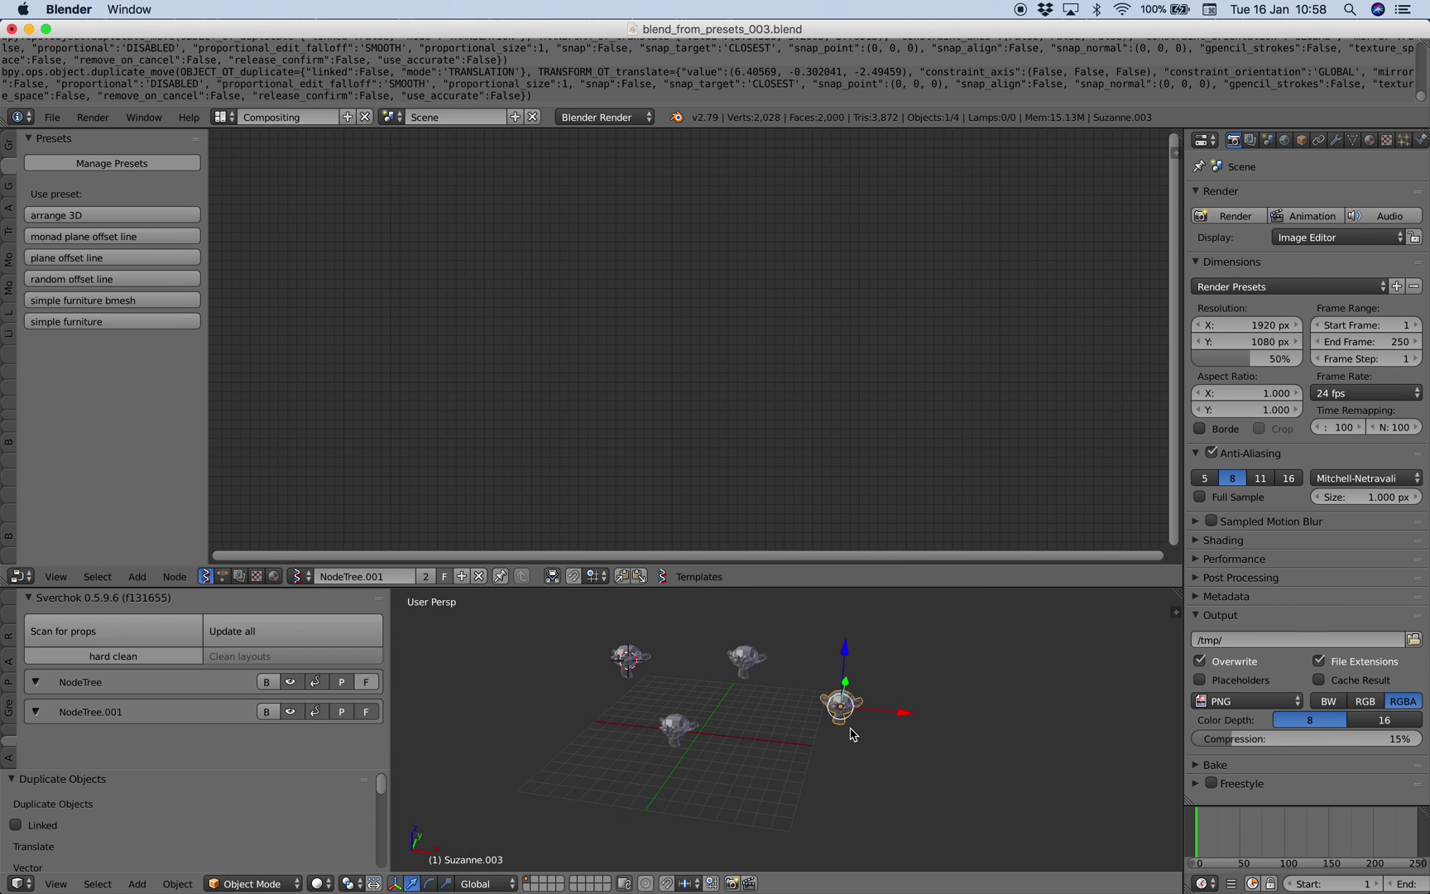
Step: Duplicate the monkey three more times, placing the copies at scattered spots beyond the grid
key("shift+d")
left_click(919, 760)
key("shift+d")
left_click(982, 673)
key("shift+d")
left_click(879, 634)
Step: Duplicate the monkey another four times, spreading the copies at different heights and distances around the scene
middle_click_drag(824, 636, 833, 675, "shift")
middle_click_drag(832, 675, 772, 684)
key("shift+d")
left_click(878, 678)
key("shift+d")
middle_click_drag(875, 679, 792, 711)
left_click(815, 662)
key("shift+d")
left_click(903, 772)
key("shift+d")
left_click(935, 759)
Step: Add one more monkey copy beside the others and select all twelve monkeys
key("a")
key("a")
key("a")
key("a")
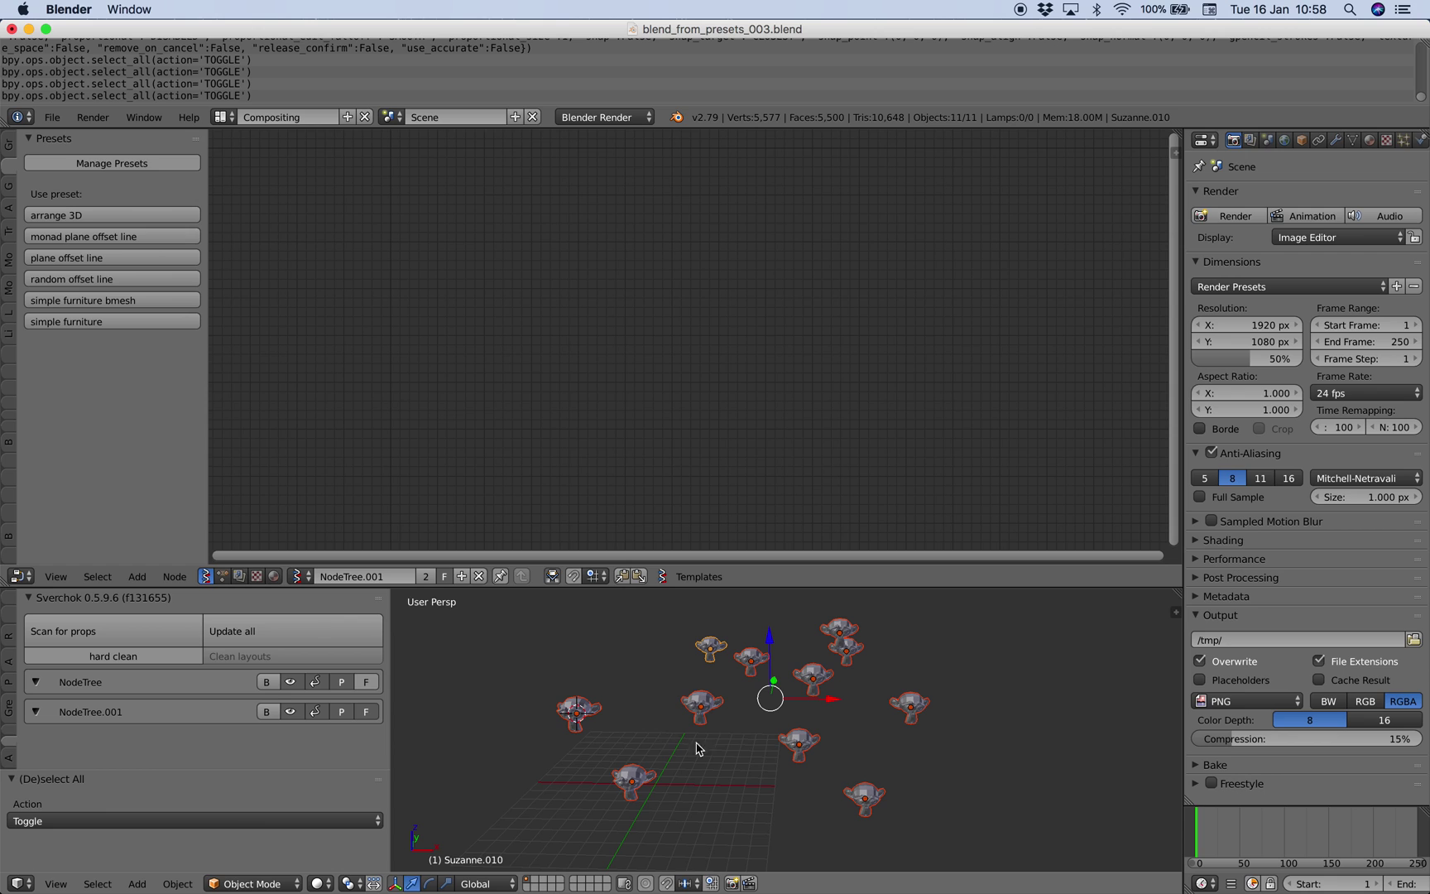
middle_click_drag(698, 749, 729, 736)
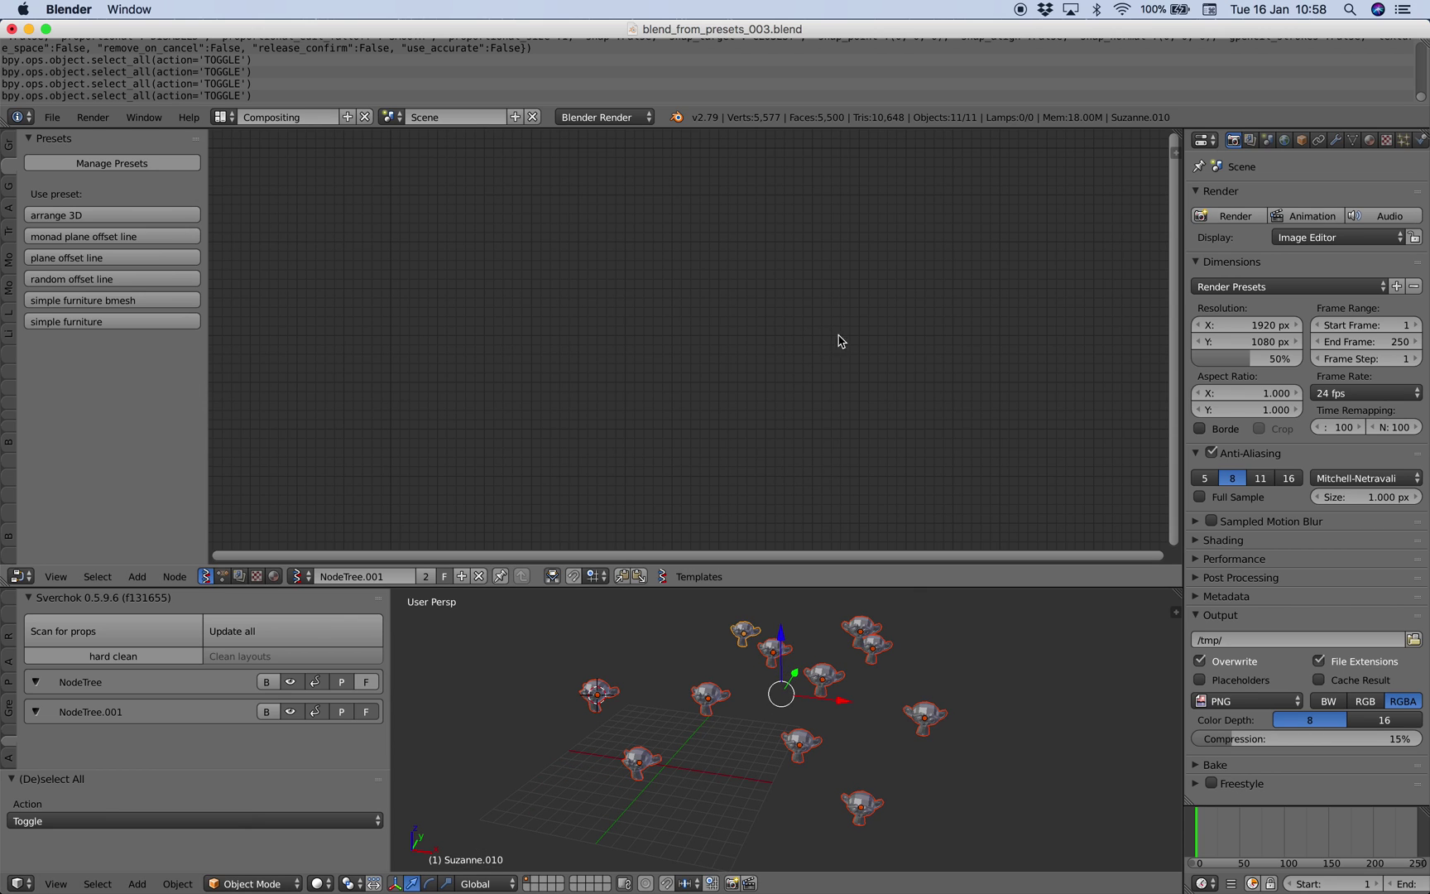
middle_click_drag(841, 654, 861, 690)
key("shift+d")
left_click(898, 691)
key("a")
key("a")
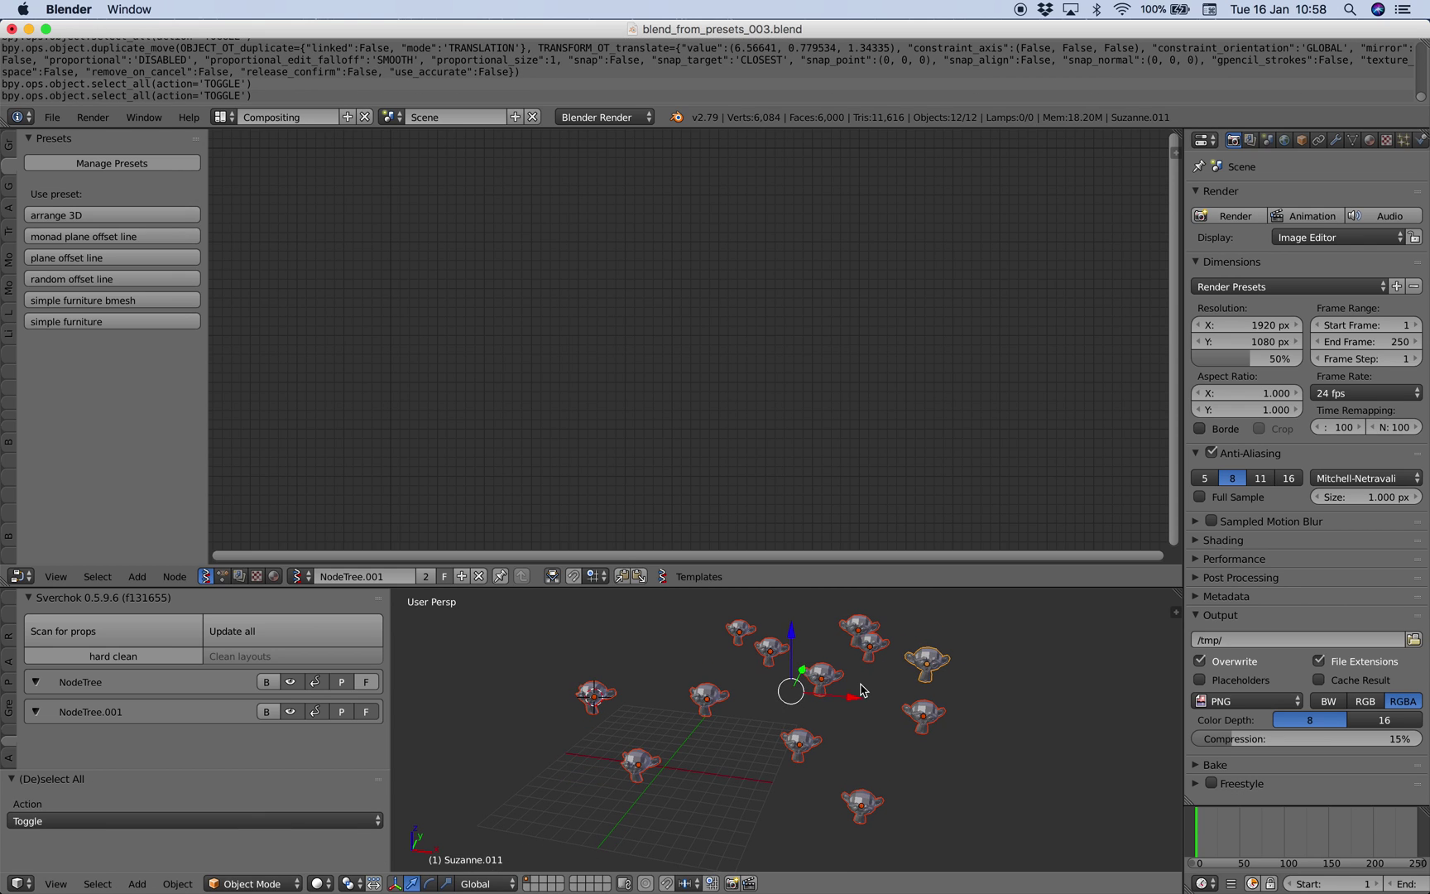
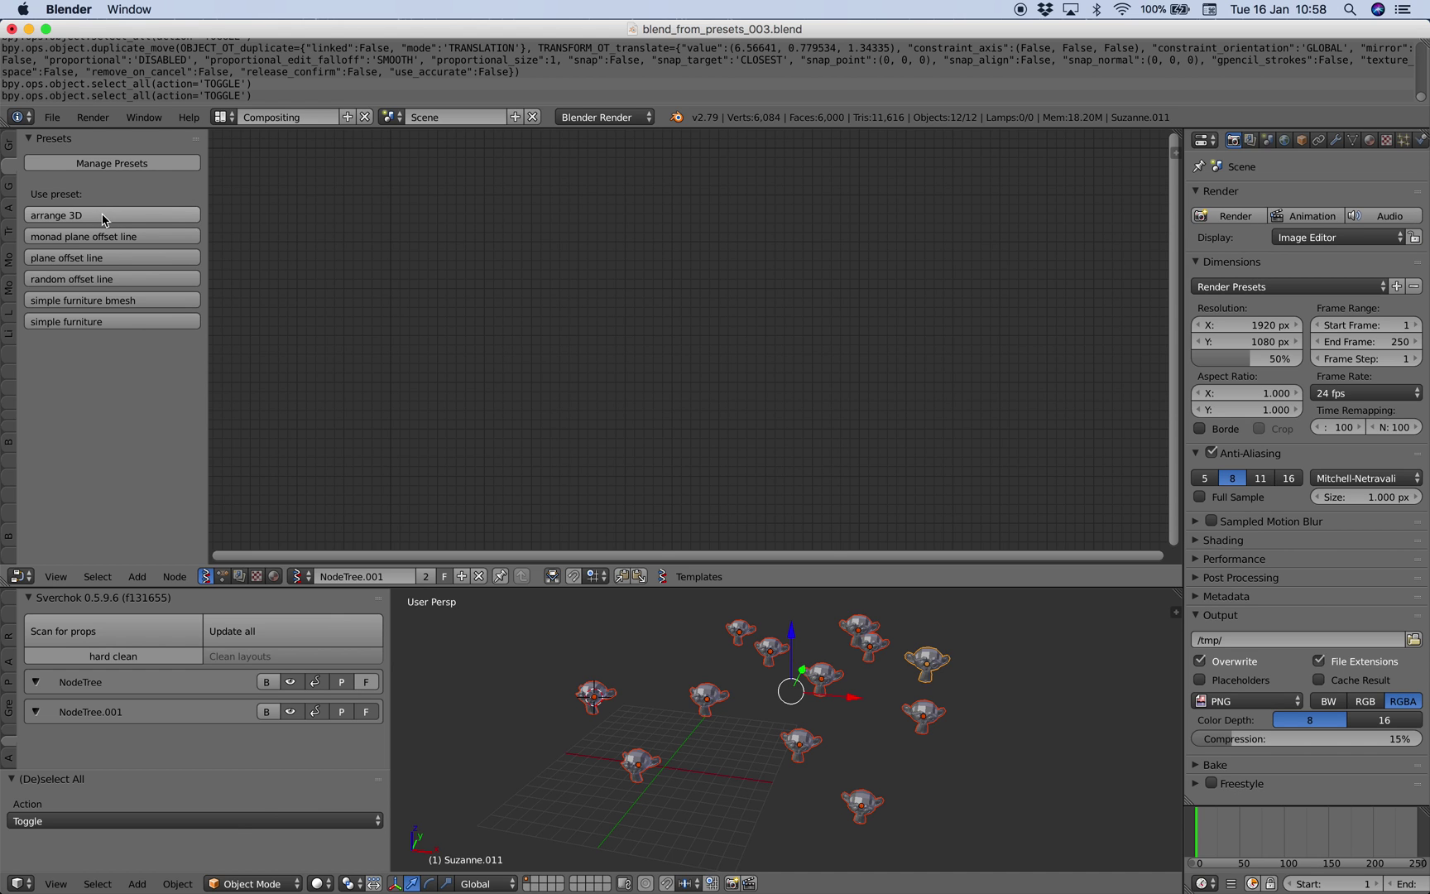
Step: Load the arrange 3D preset and get the selected monkeys into the Objects in mk3 node
left_click(103, 217)
middle_click_drag(521, 313, 908, 380)
scroll(908, 379, "up", 3)
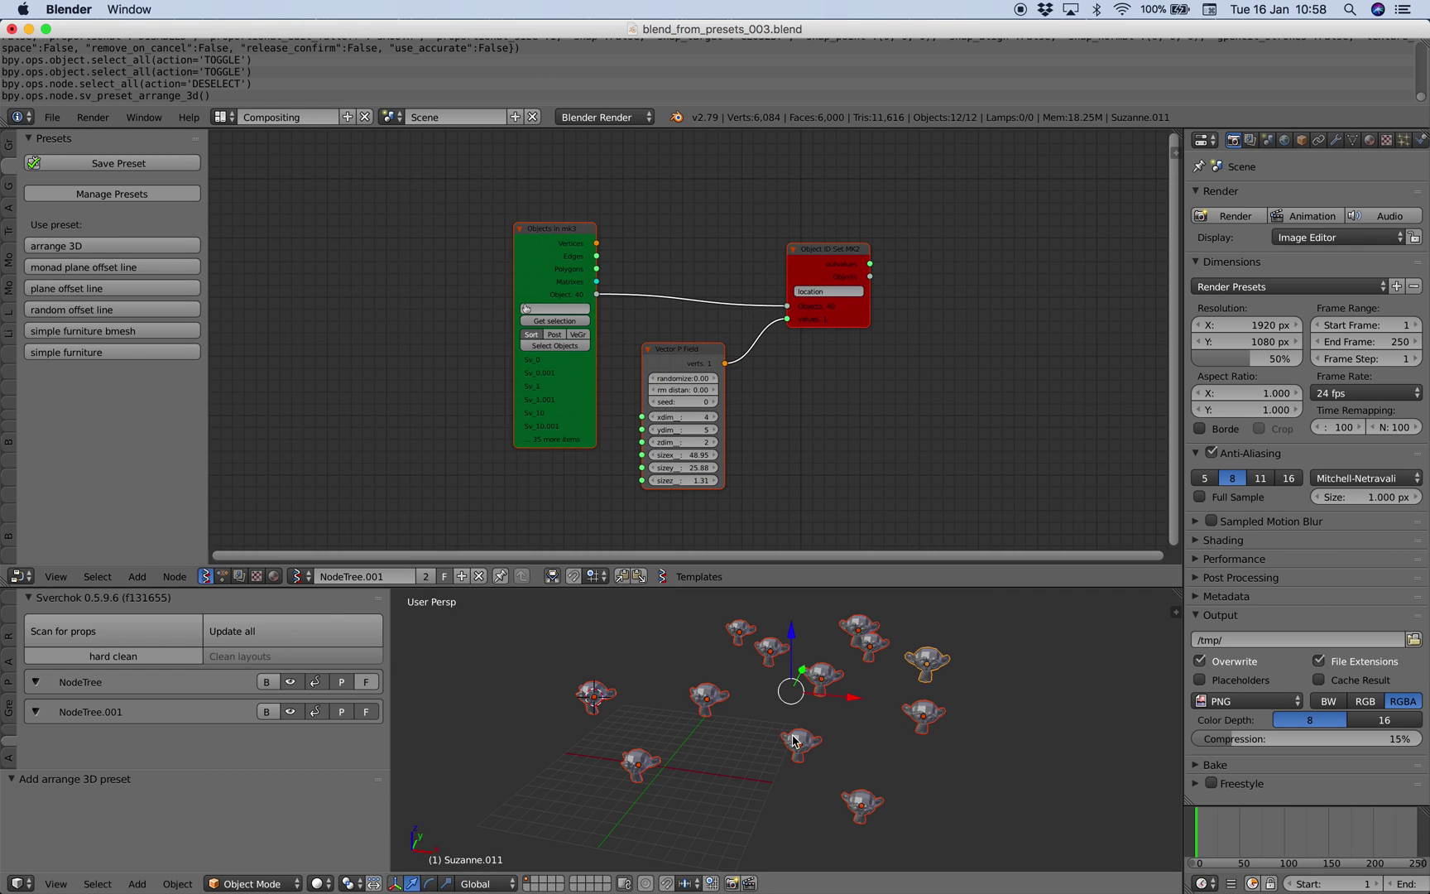
middle_click_drag(797, 741, 778, 735)
left_click(534, 325)
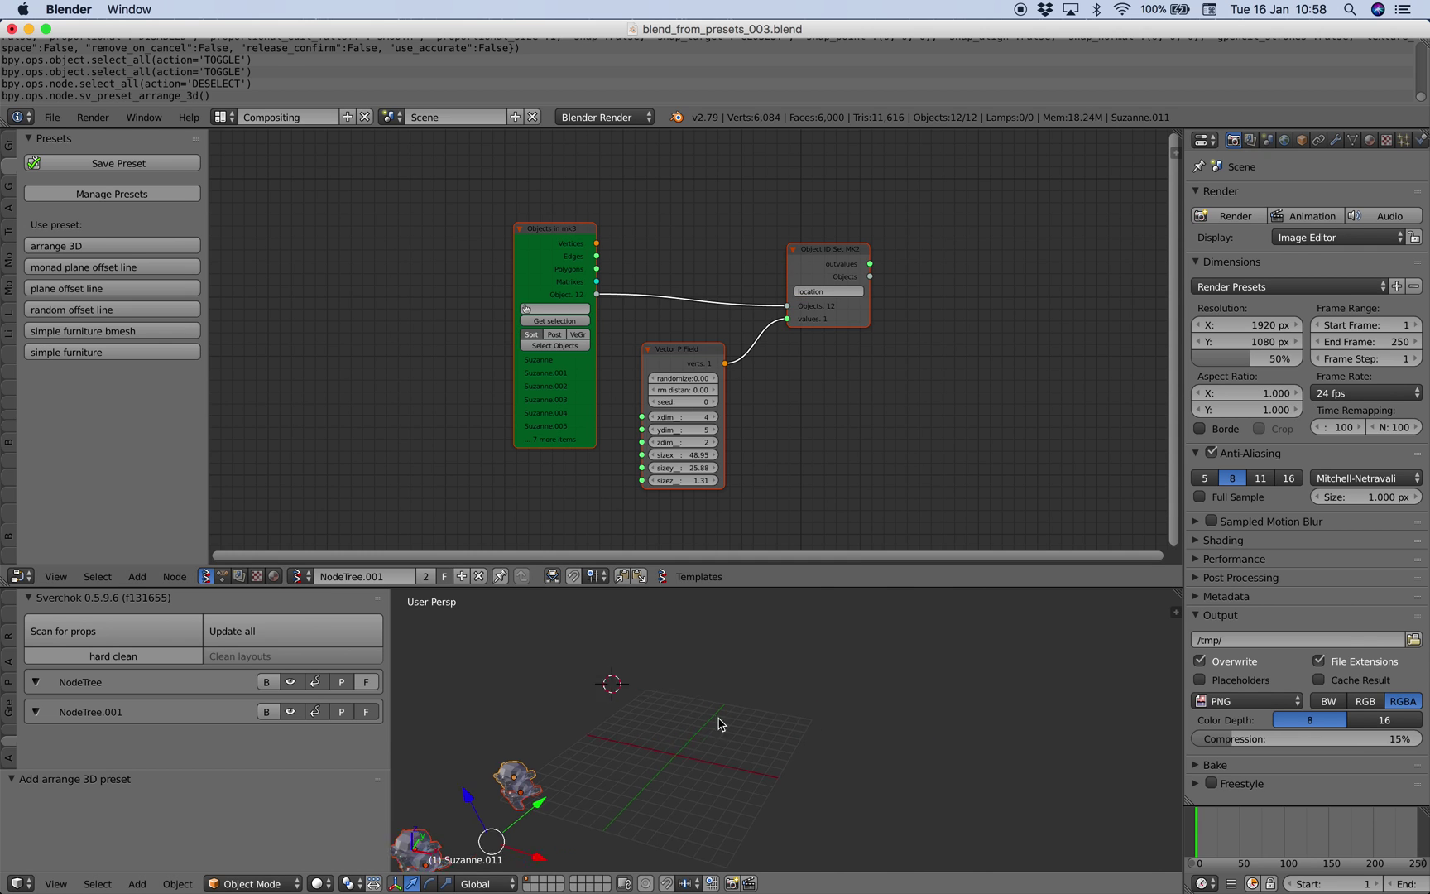
Step: Set the Vector P Field node's dimensions to xdim 4, ydim 3 and zdim 1
scroll(654, 446, "up", 1)
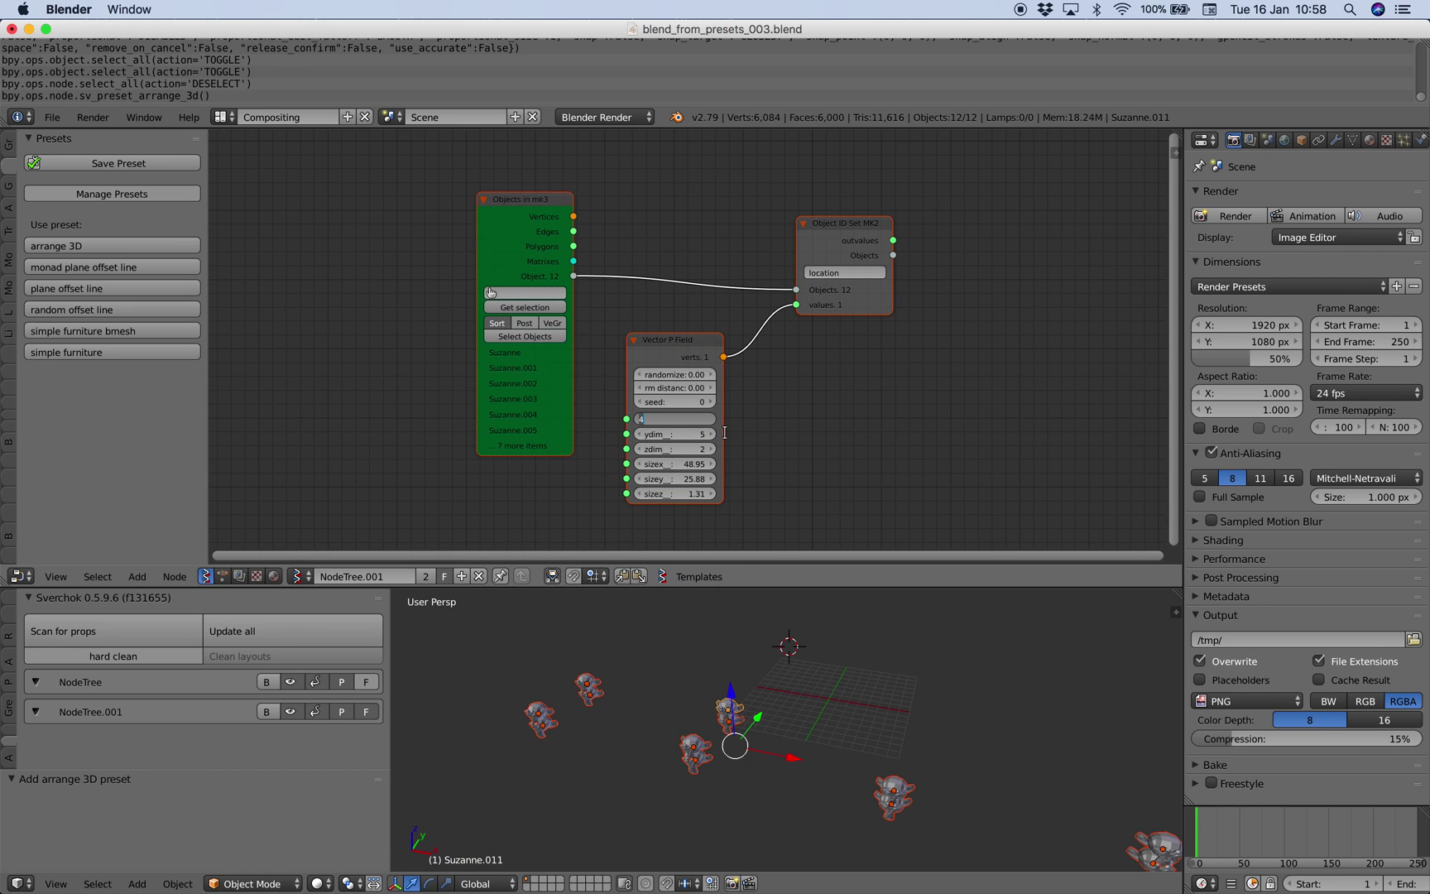
key("Tab")
key("Return")
key("Tab")
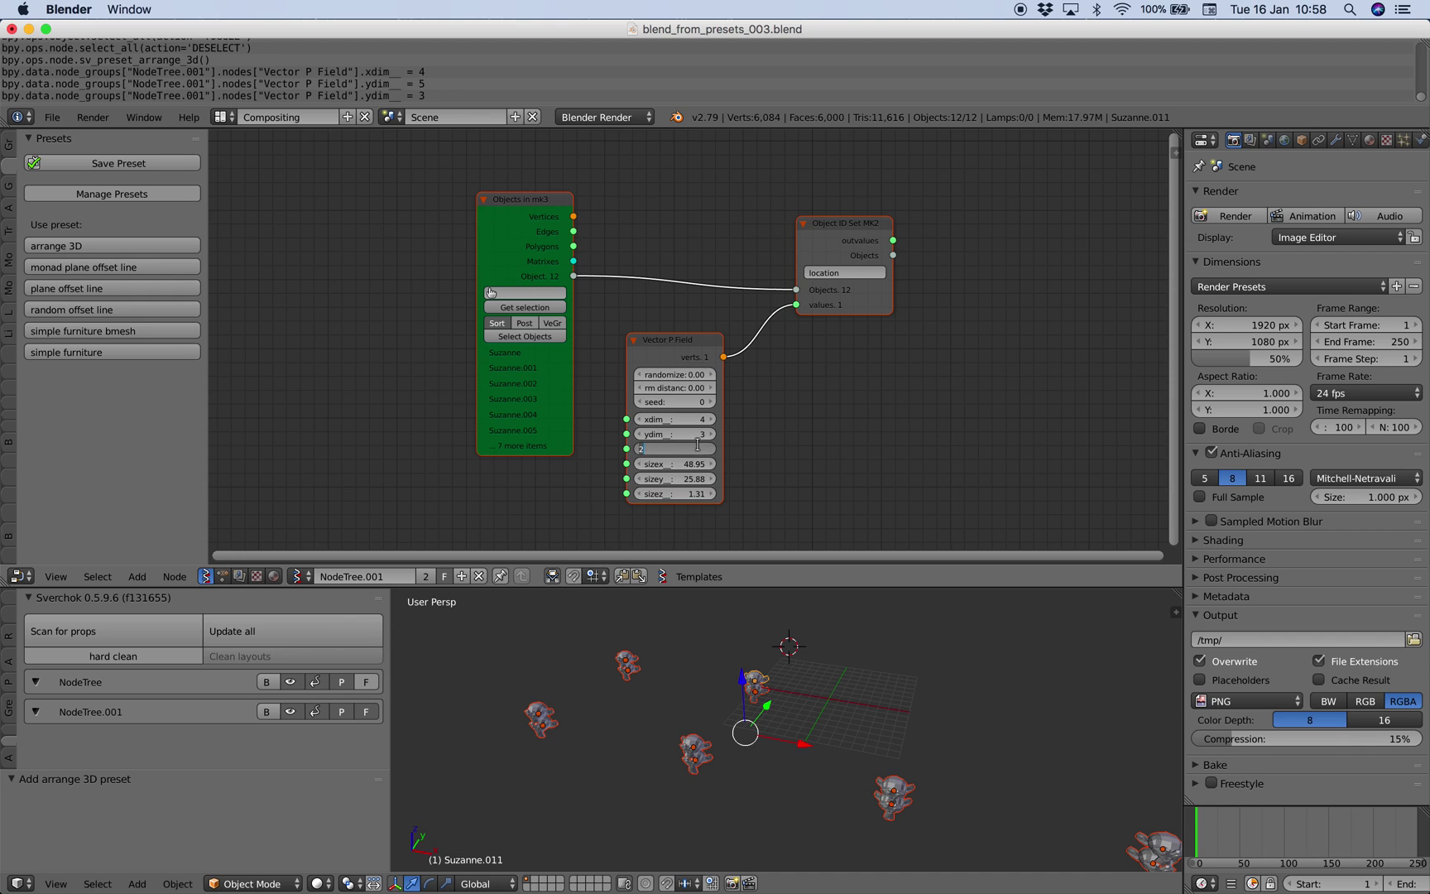
key("Return")
key("Return")
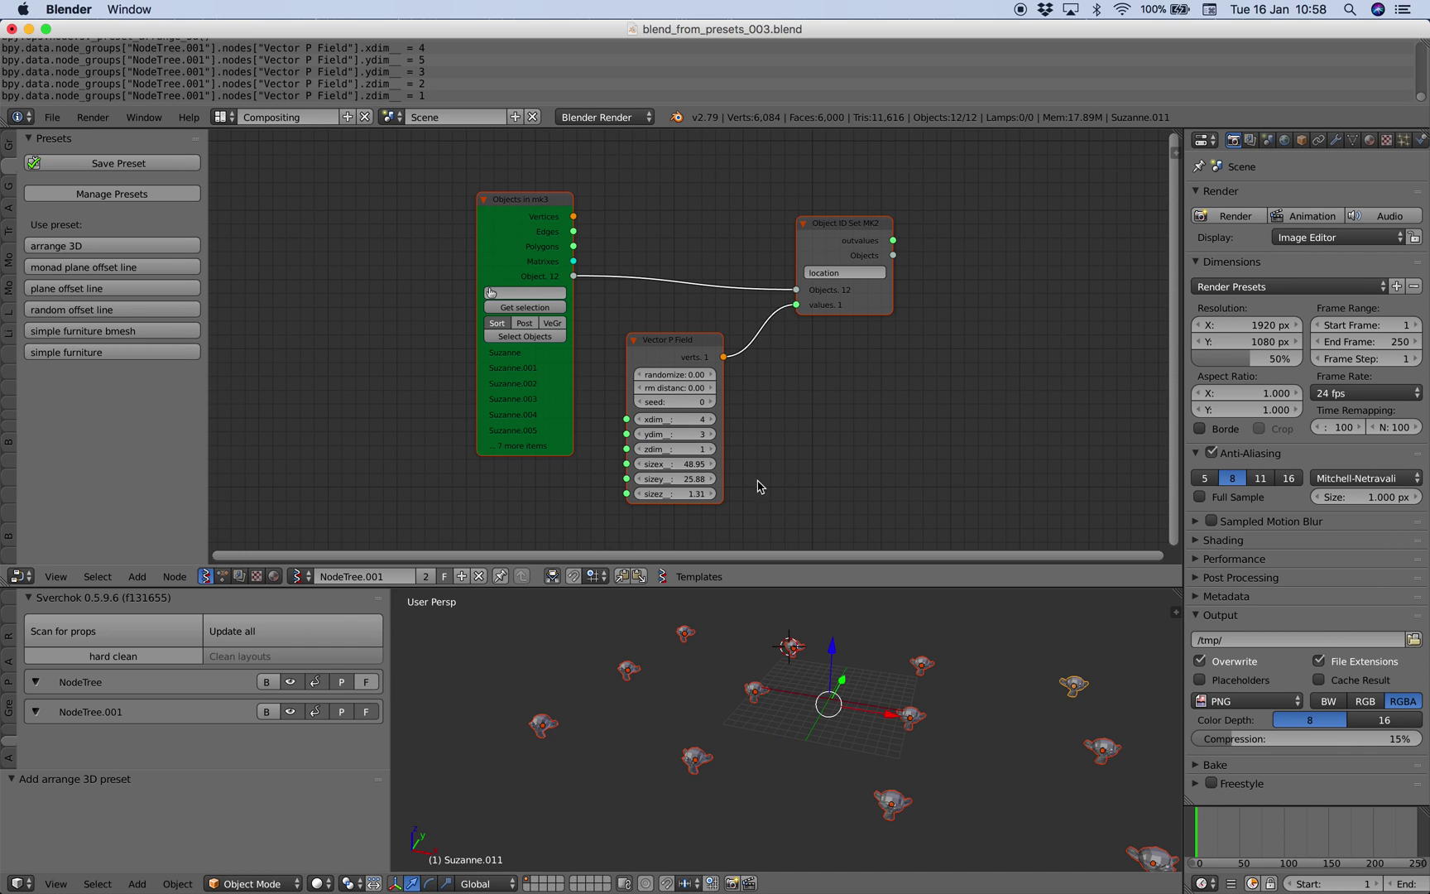
Step: Reduce the Vector P Field's sizex to about 19.02 and sizey to about 11.36, and deselect all monkeys
left_click_drag(695, 465, 666, 479)
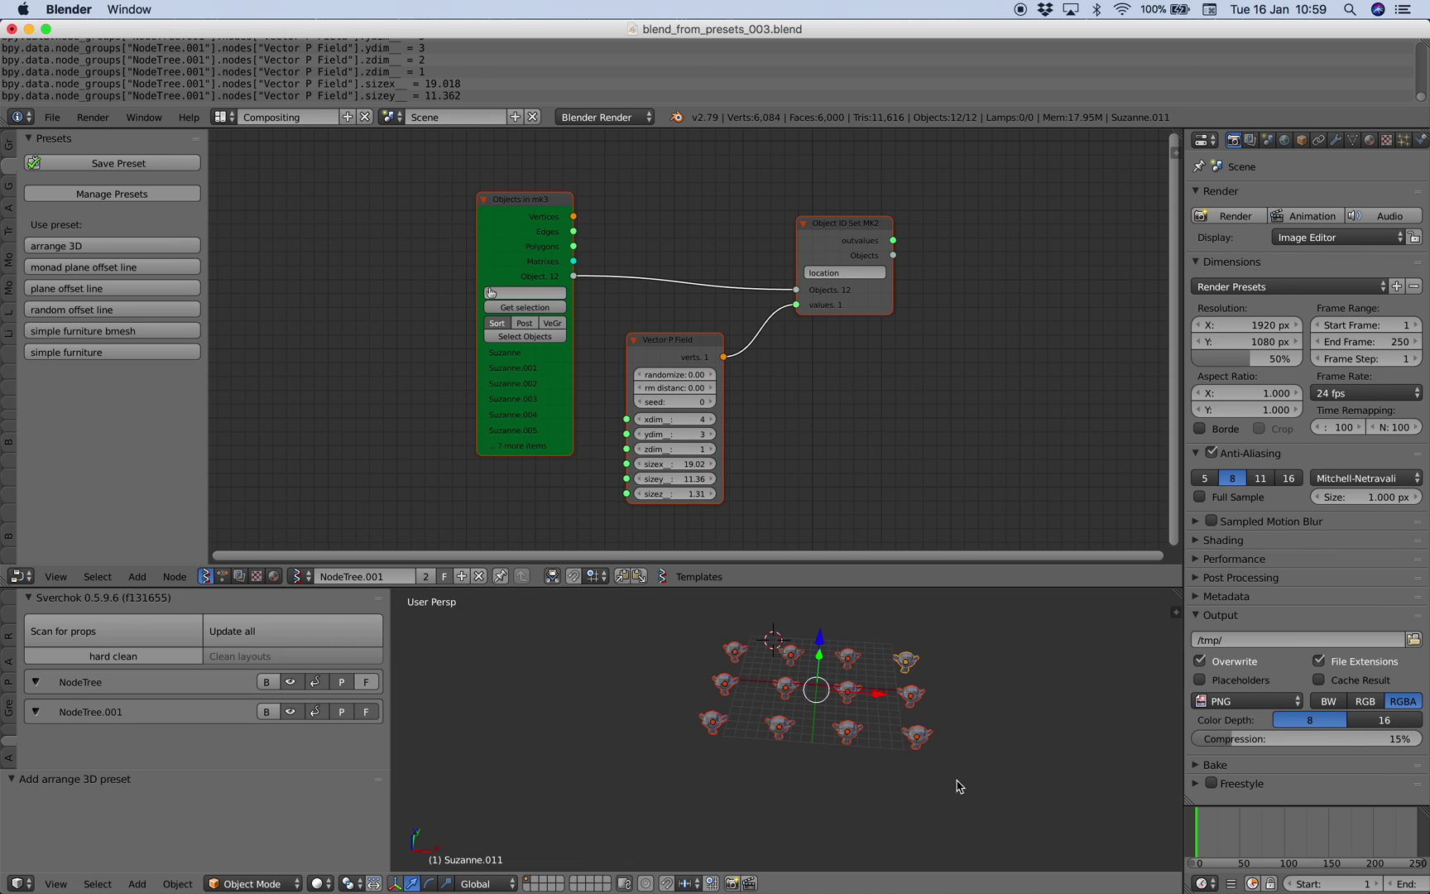
scroll(957, 788, "up", 2)
middle_click_drag(958, 788, 836, 693)
key("a")
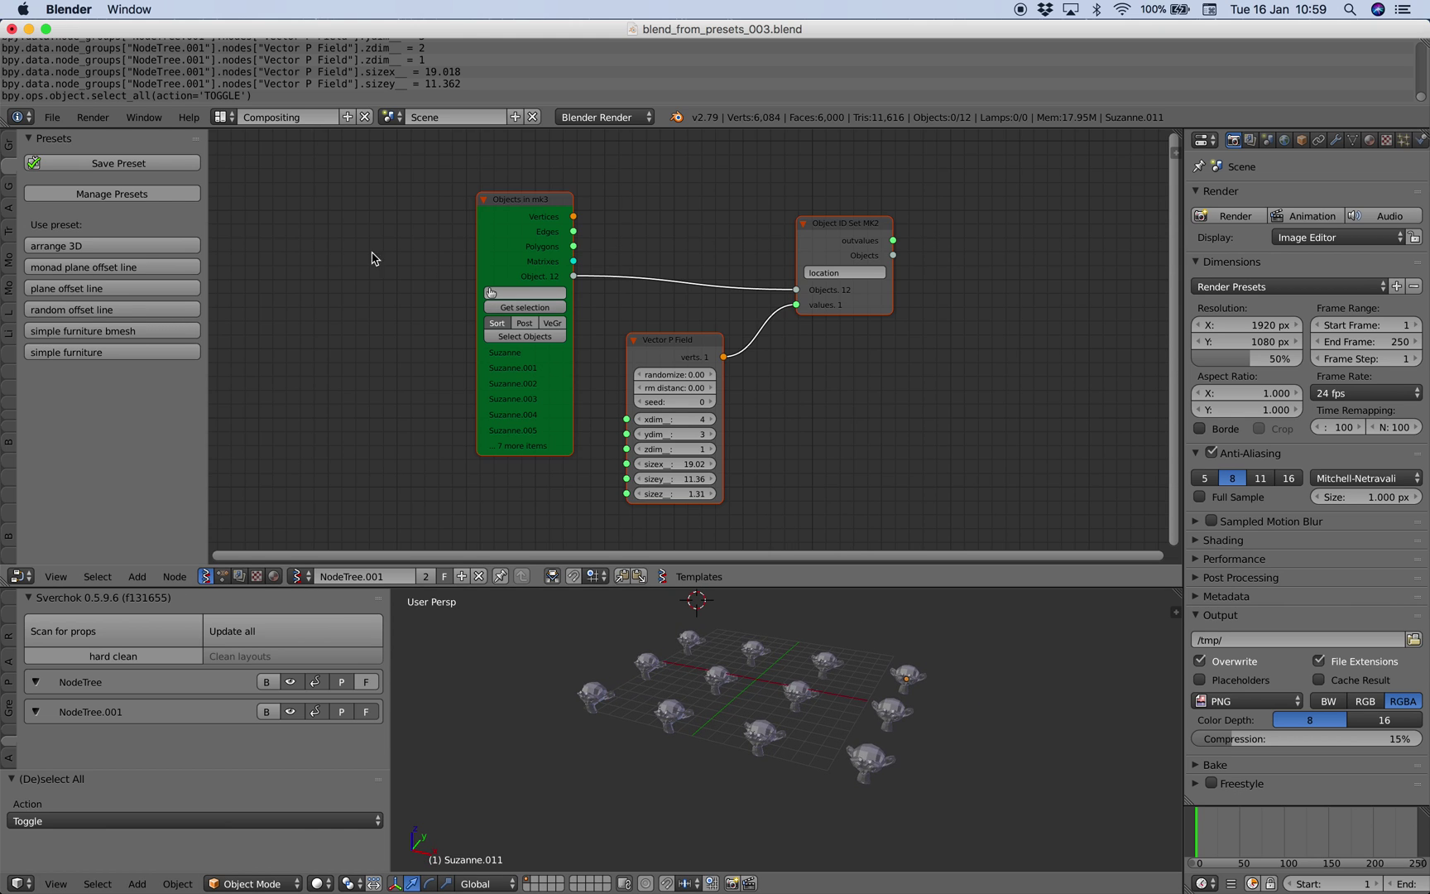
Step: Save the file under the incremented name blend_from_presets_004.blend
left_click(51, 116)
mouse_move(126, 174)
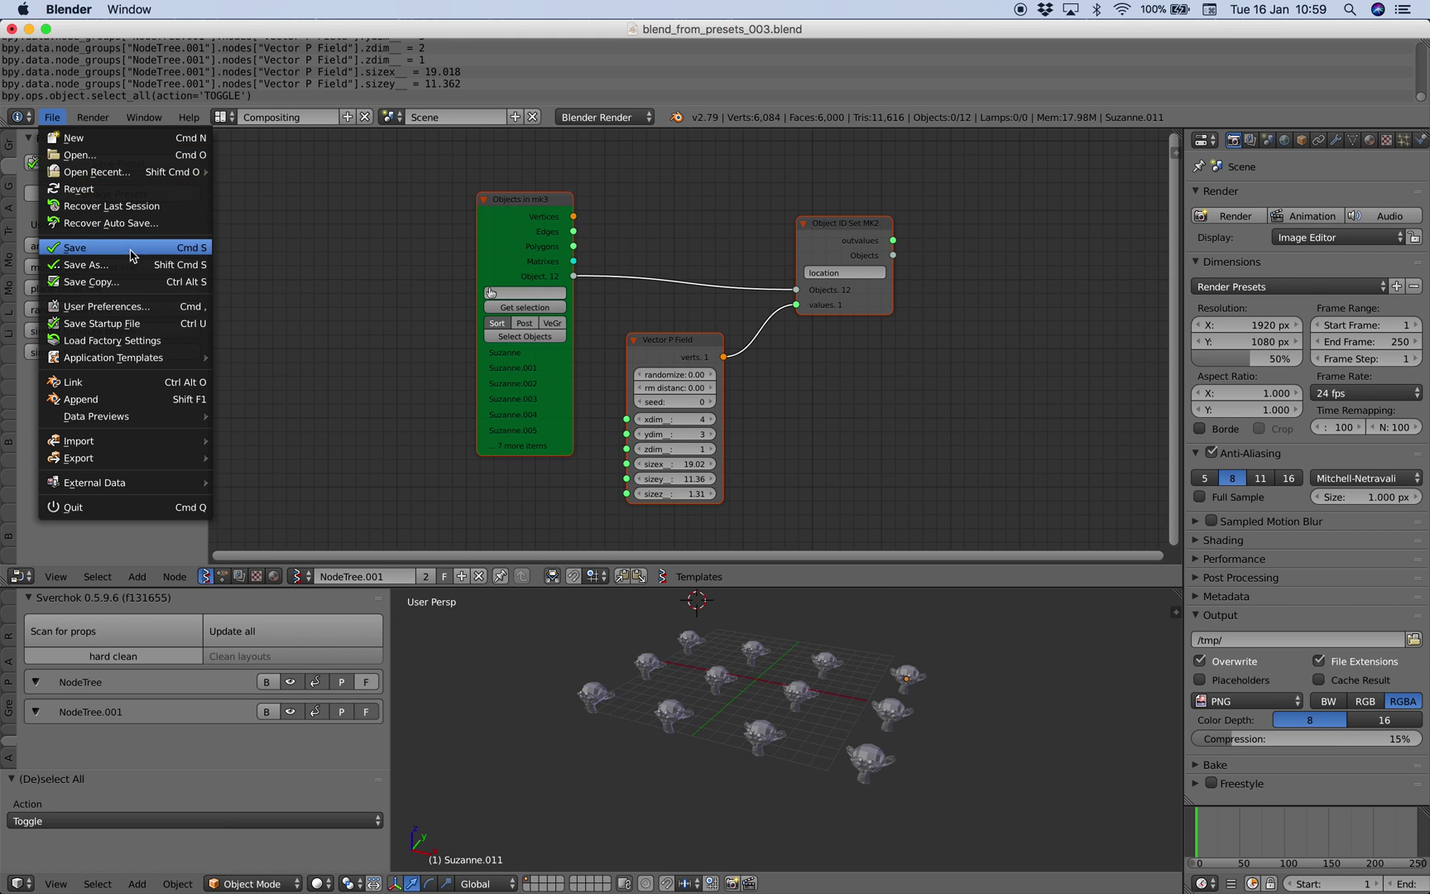
left_click(86, 265)
left_click(1316, 116)
key("Return")
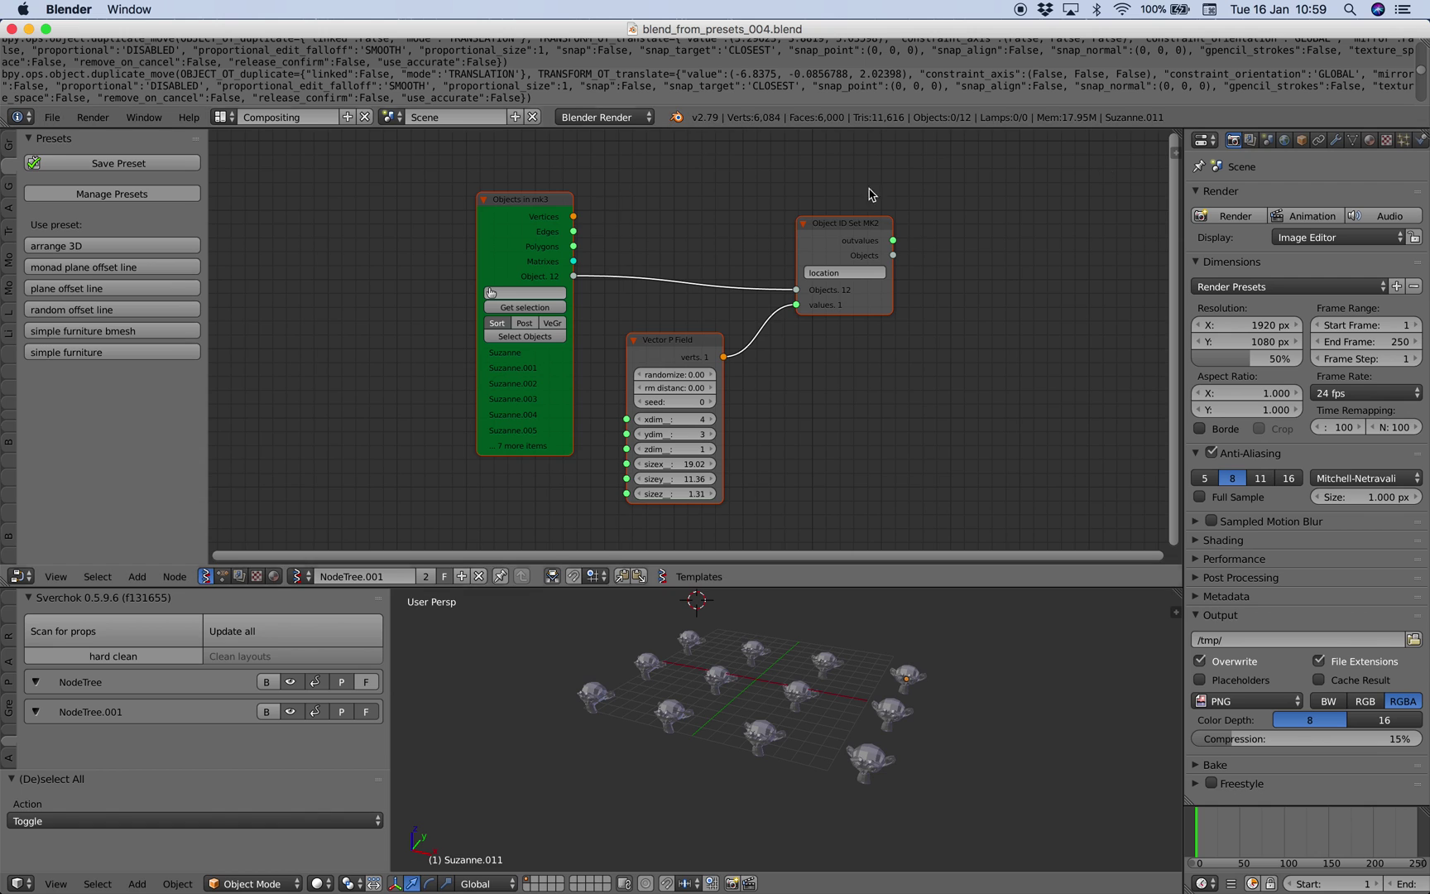
Step: Open openGL_demo_003.blend from the Desktop folder
left_click(52, 117)
mouse_move(90, 173)
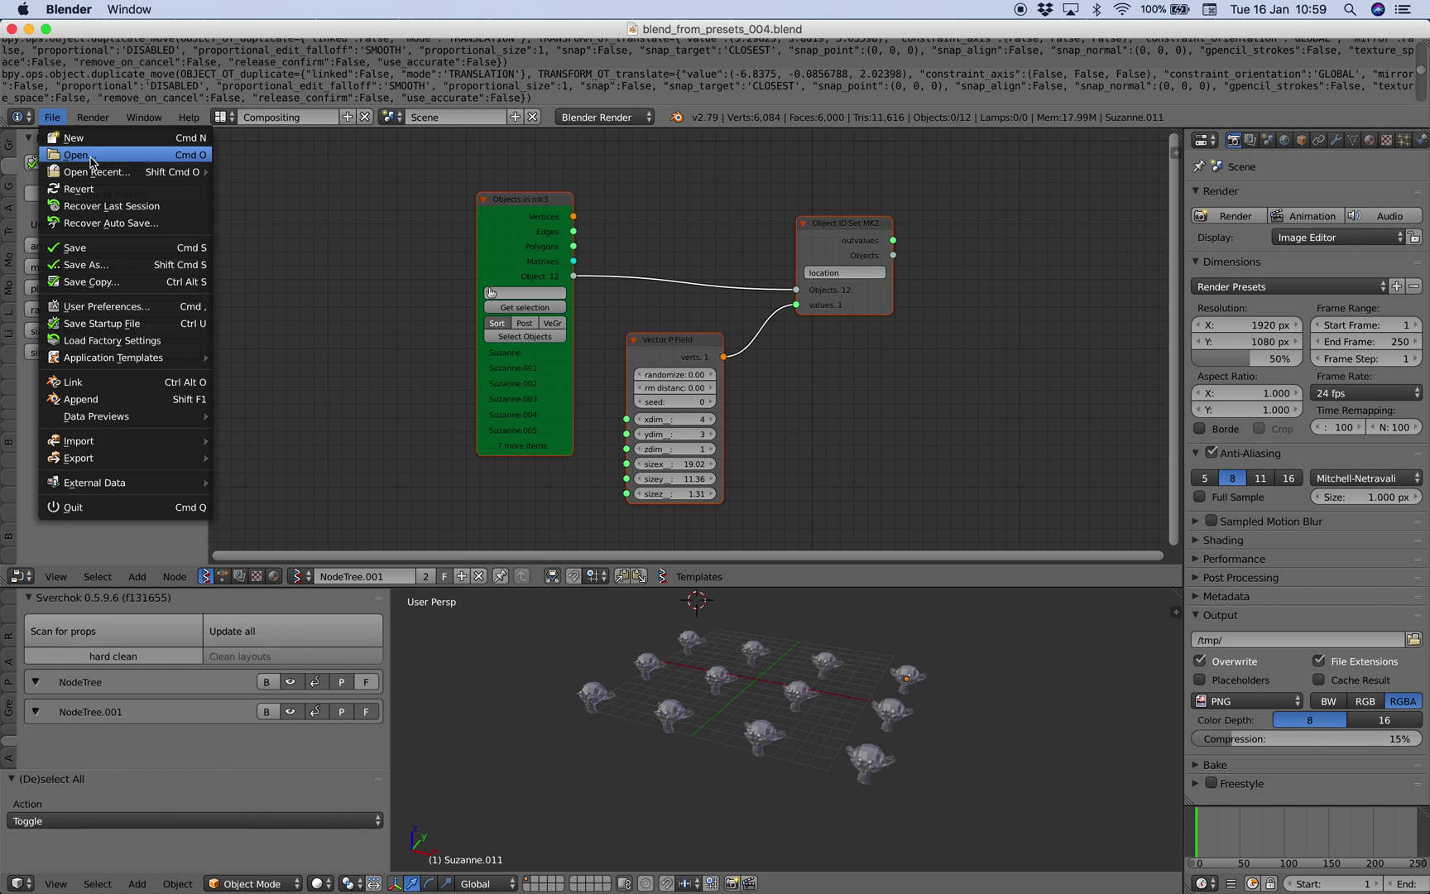
left_click(91, 156)
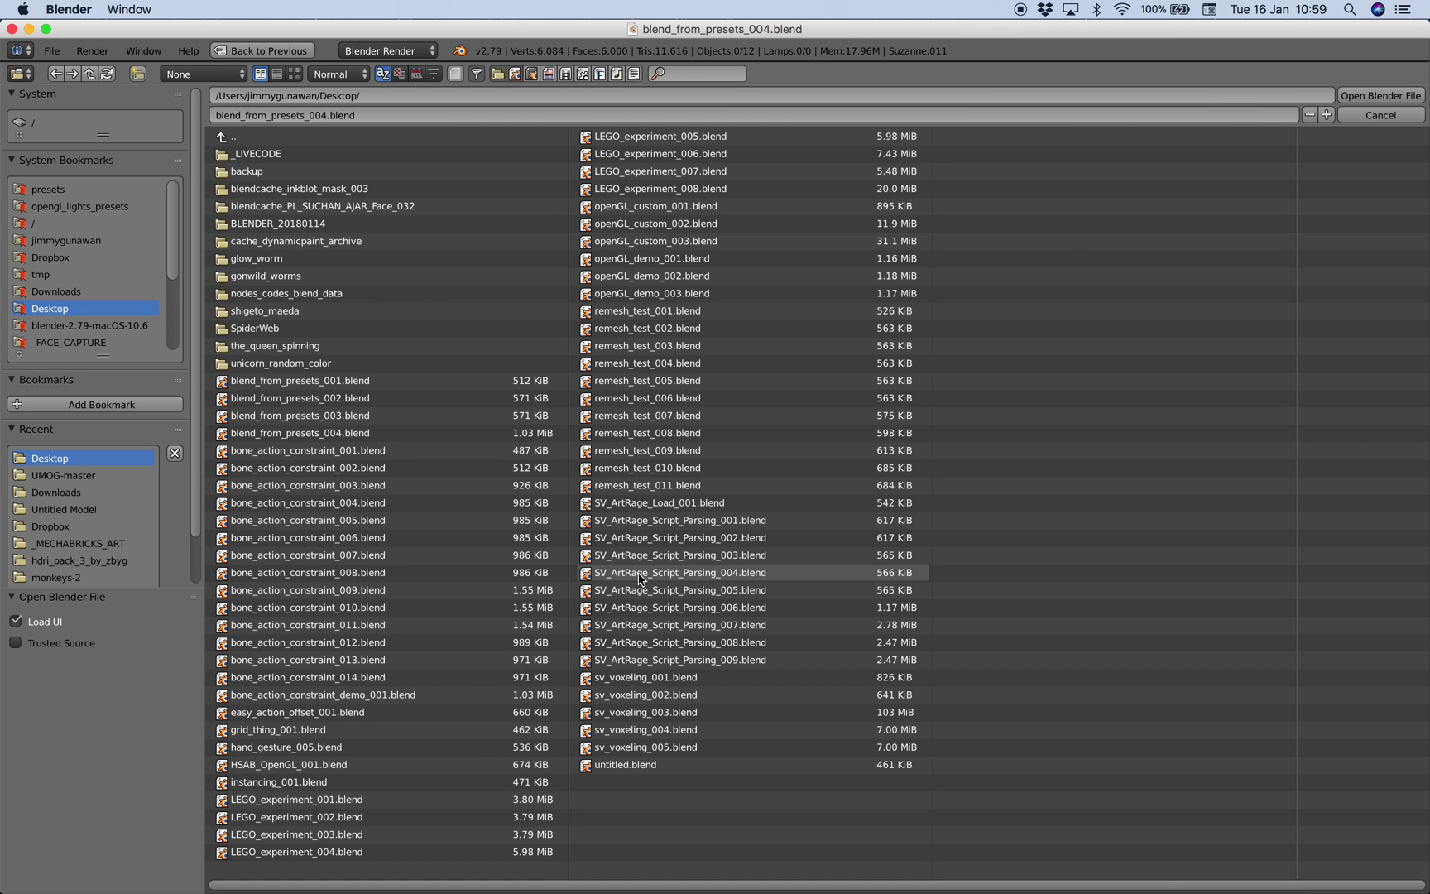
double_click(675, 294)
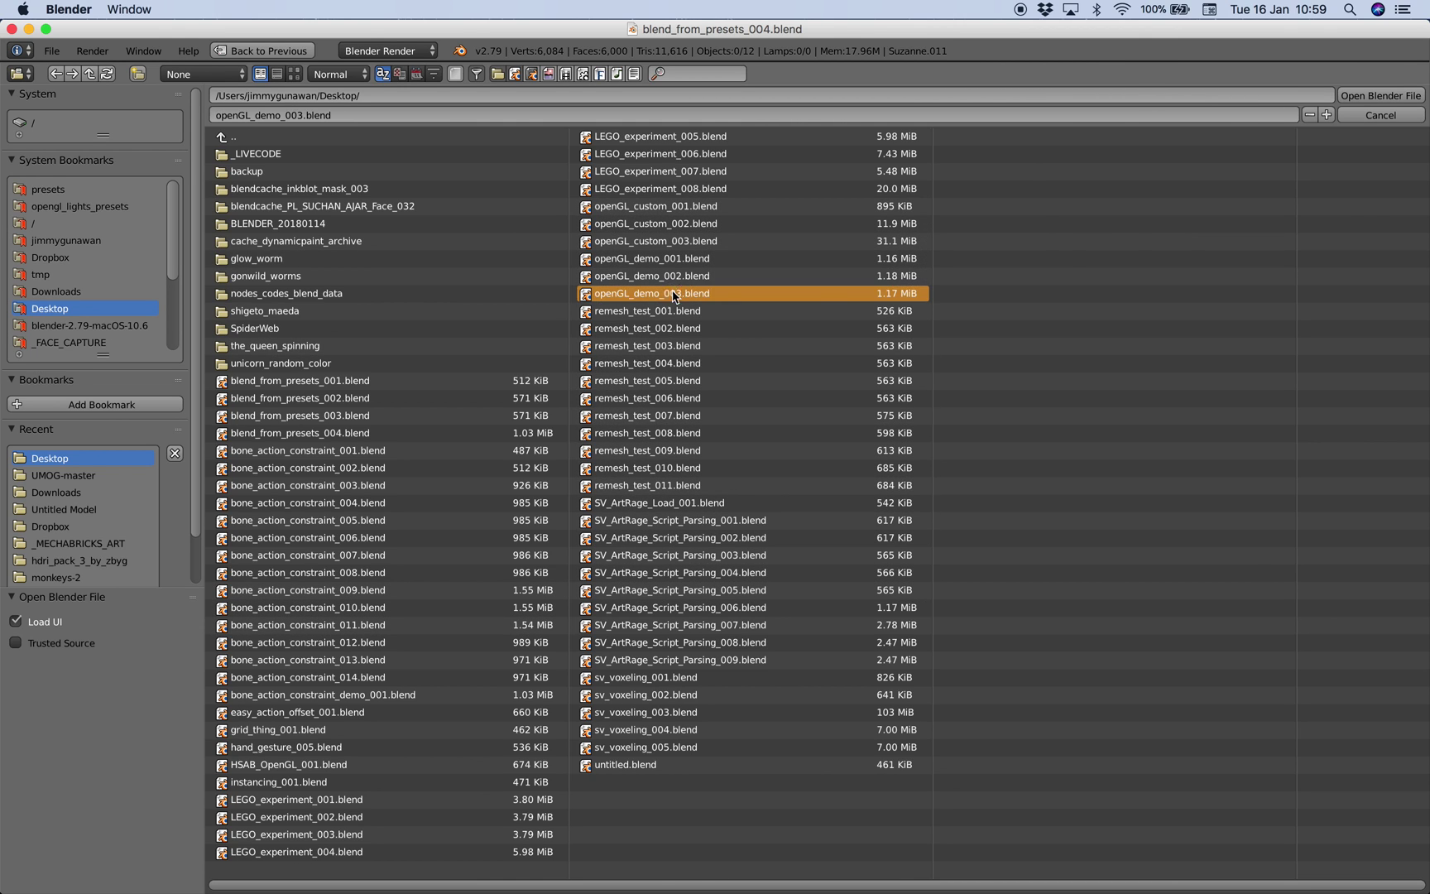
Step: Play and stop the animation to examine the changing light colours, and scrub to frame 172
key("alt+a")
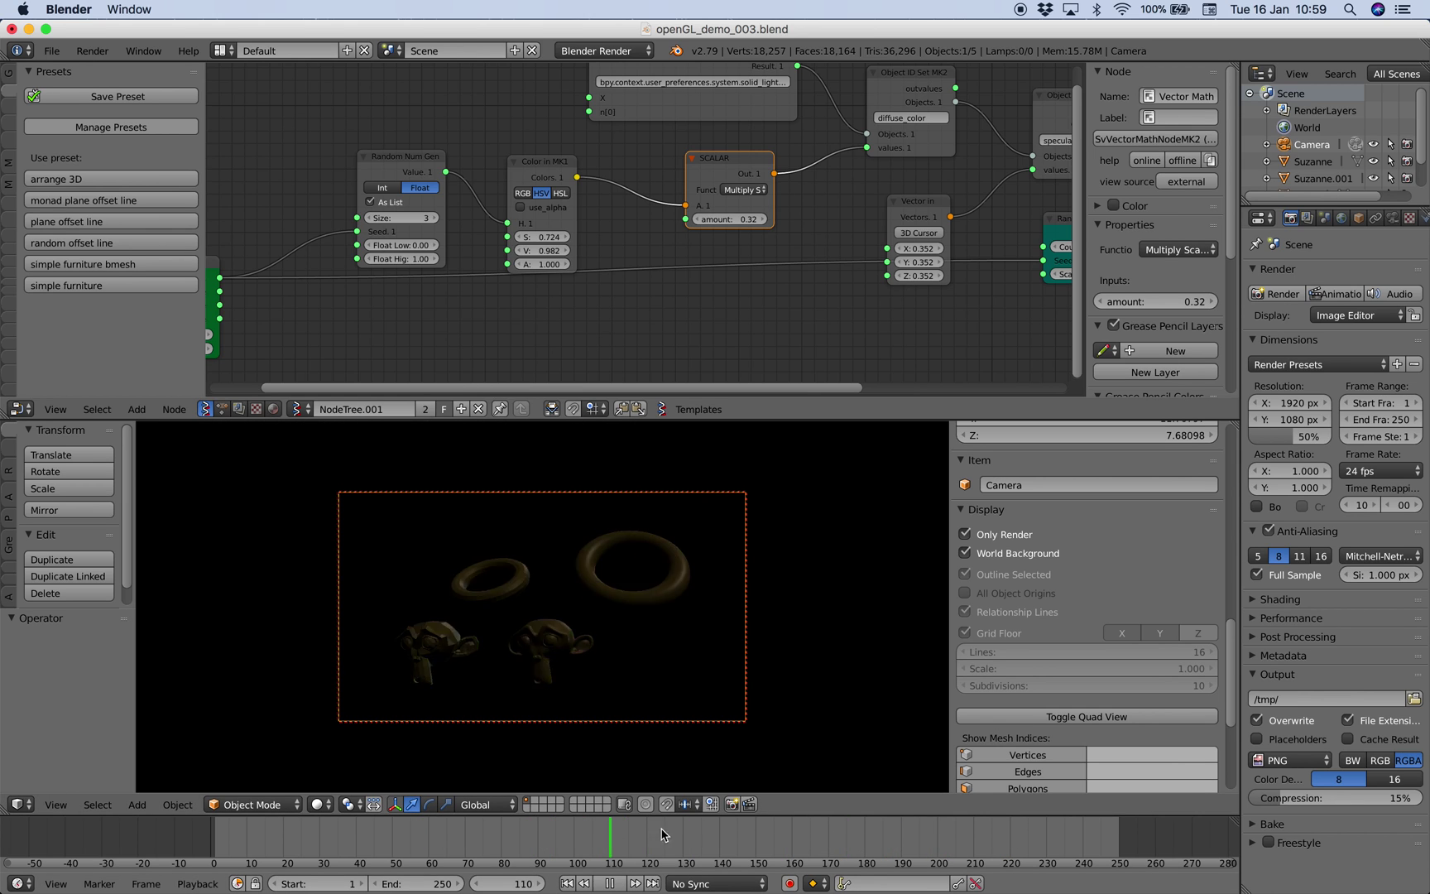
key("Escape")
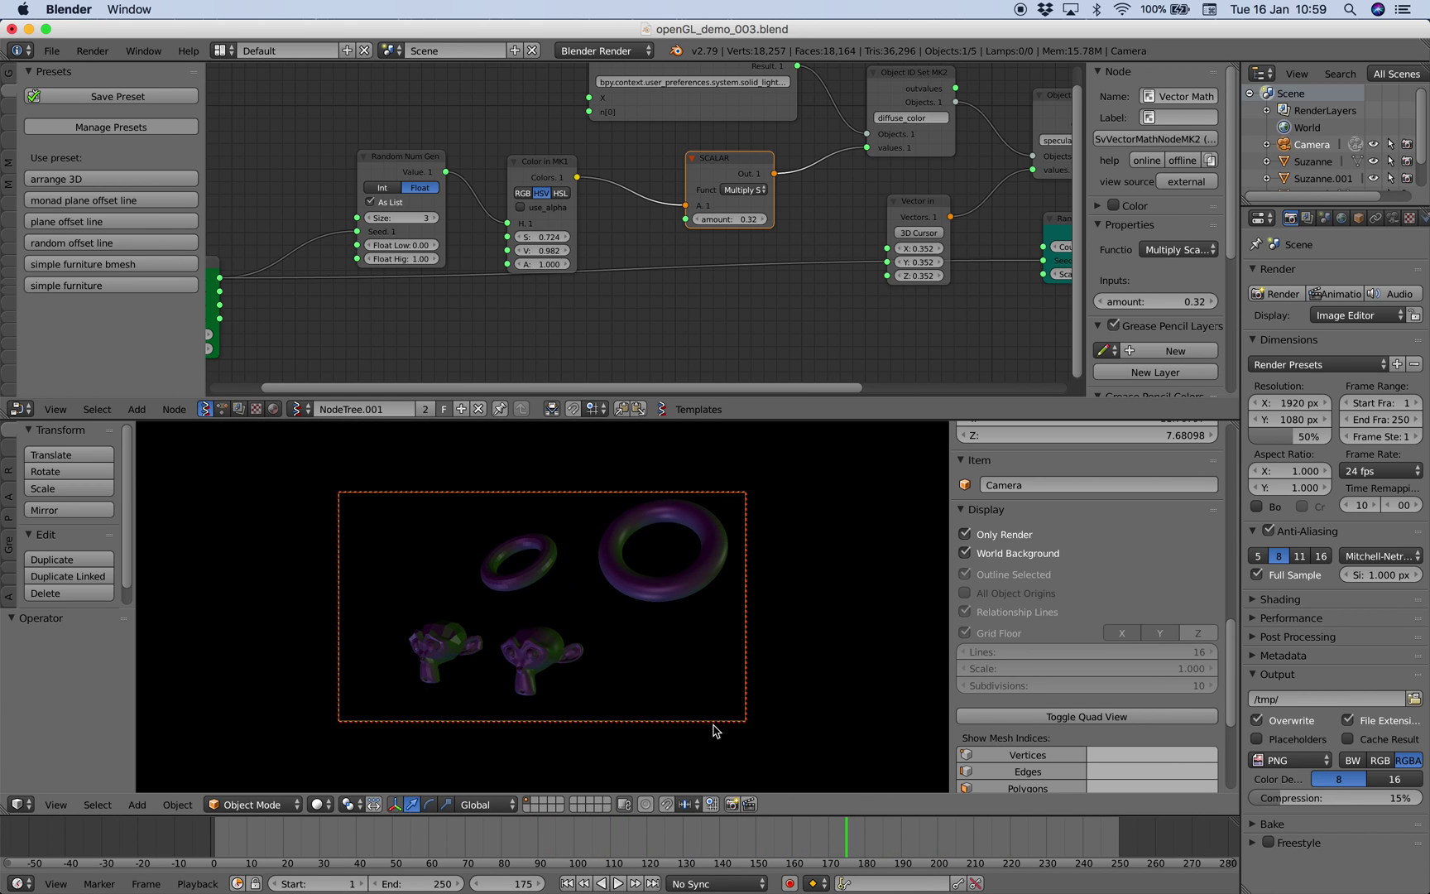
left_click_drag(952, 845, 836, 833)
Step: Select every node in the tree and save them as a preset named openGL random
scroll(584, 316, "down", 4)
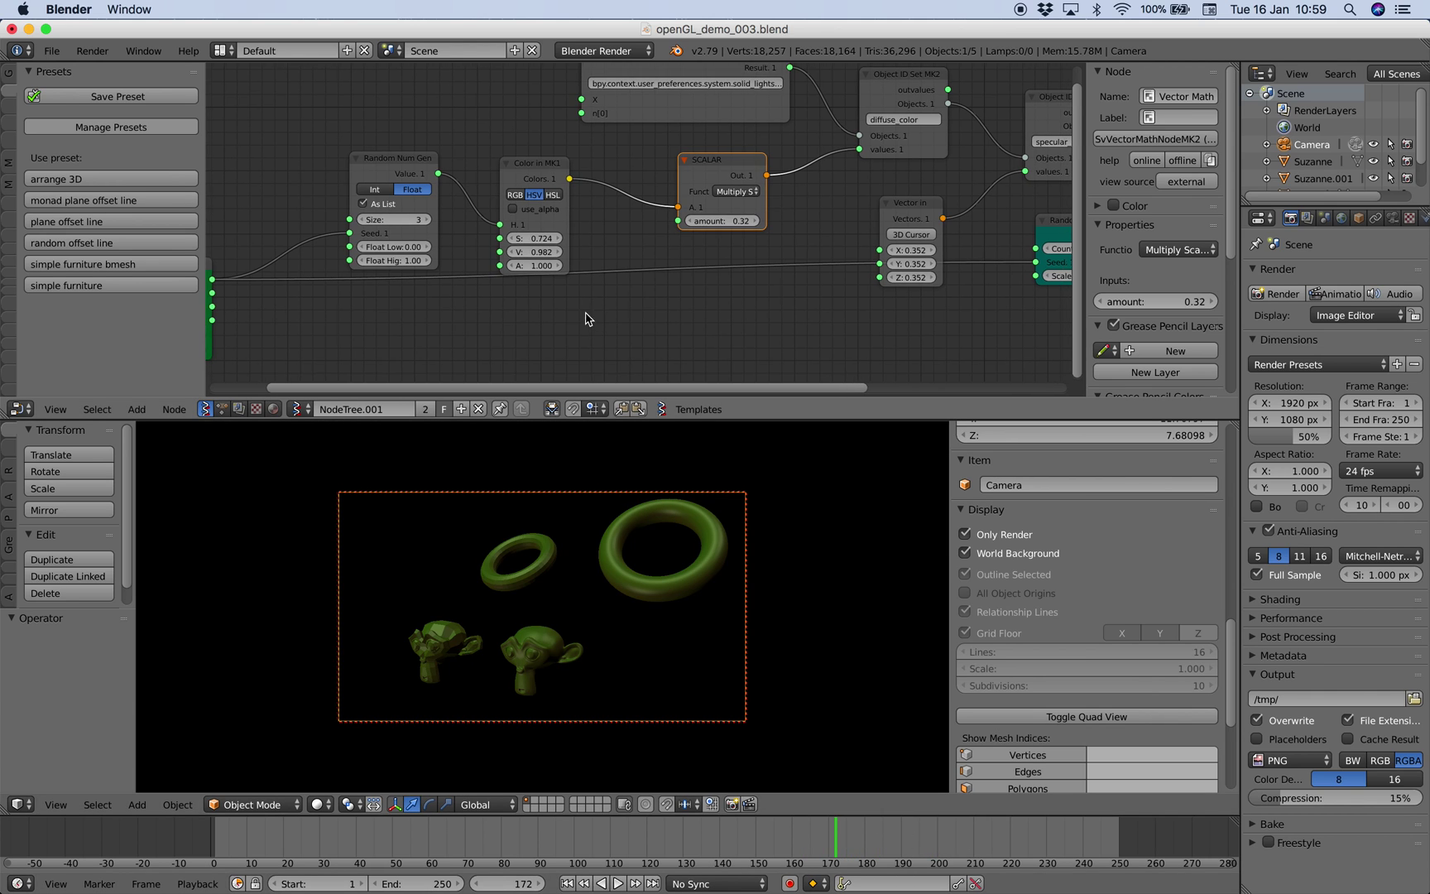
key("a")
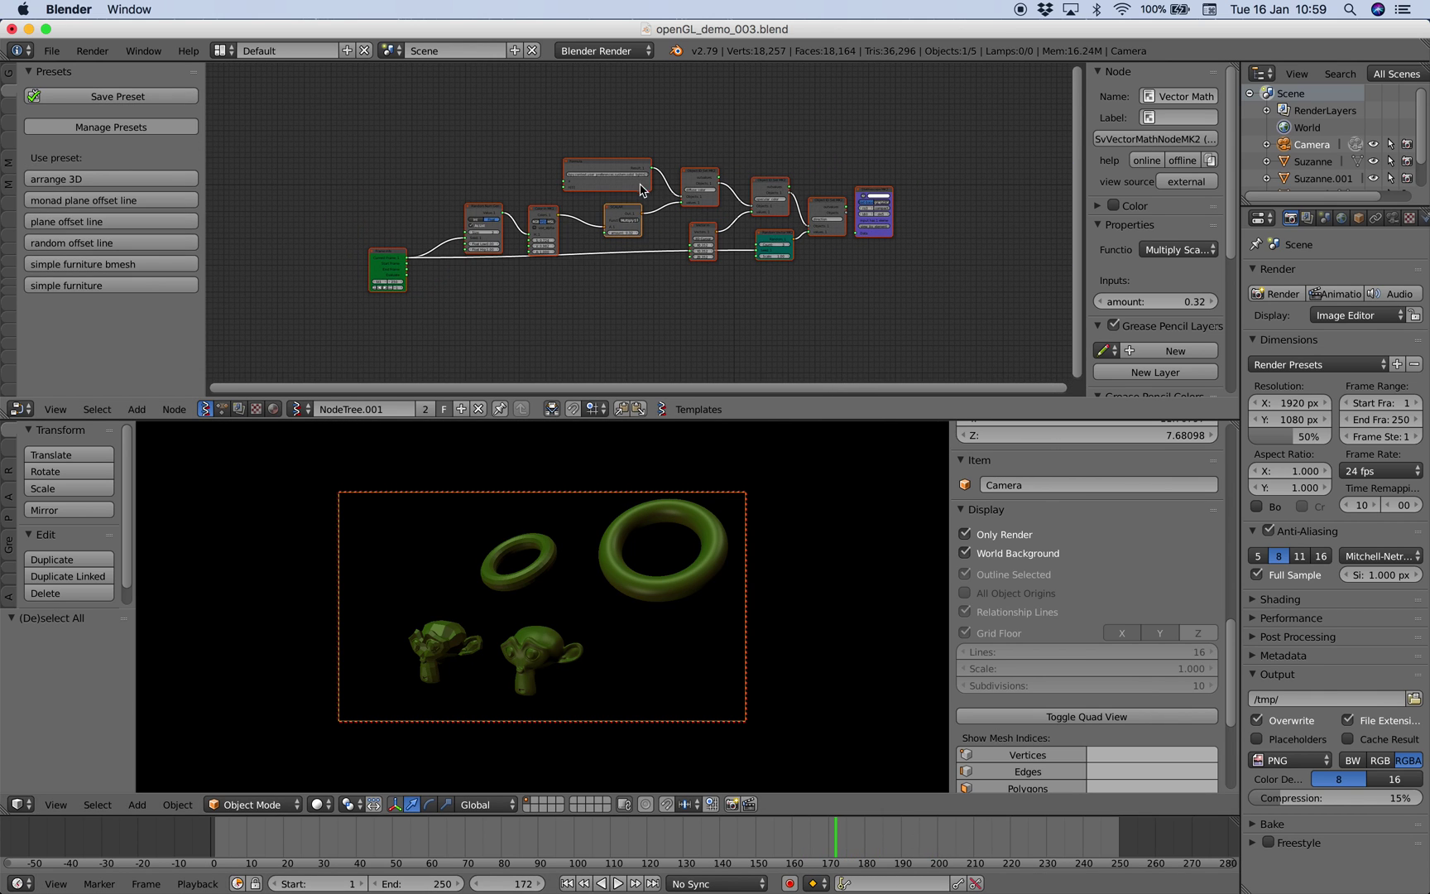
left_click(126, 97)
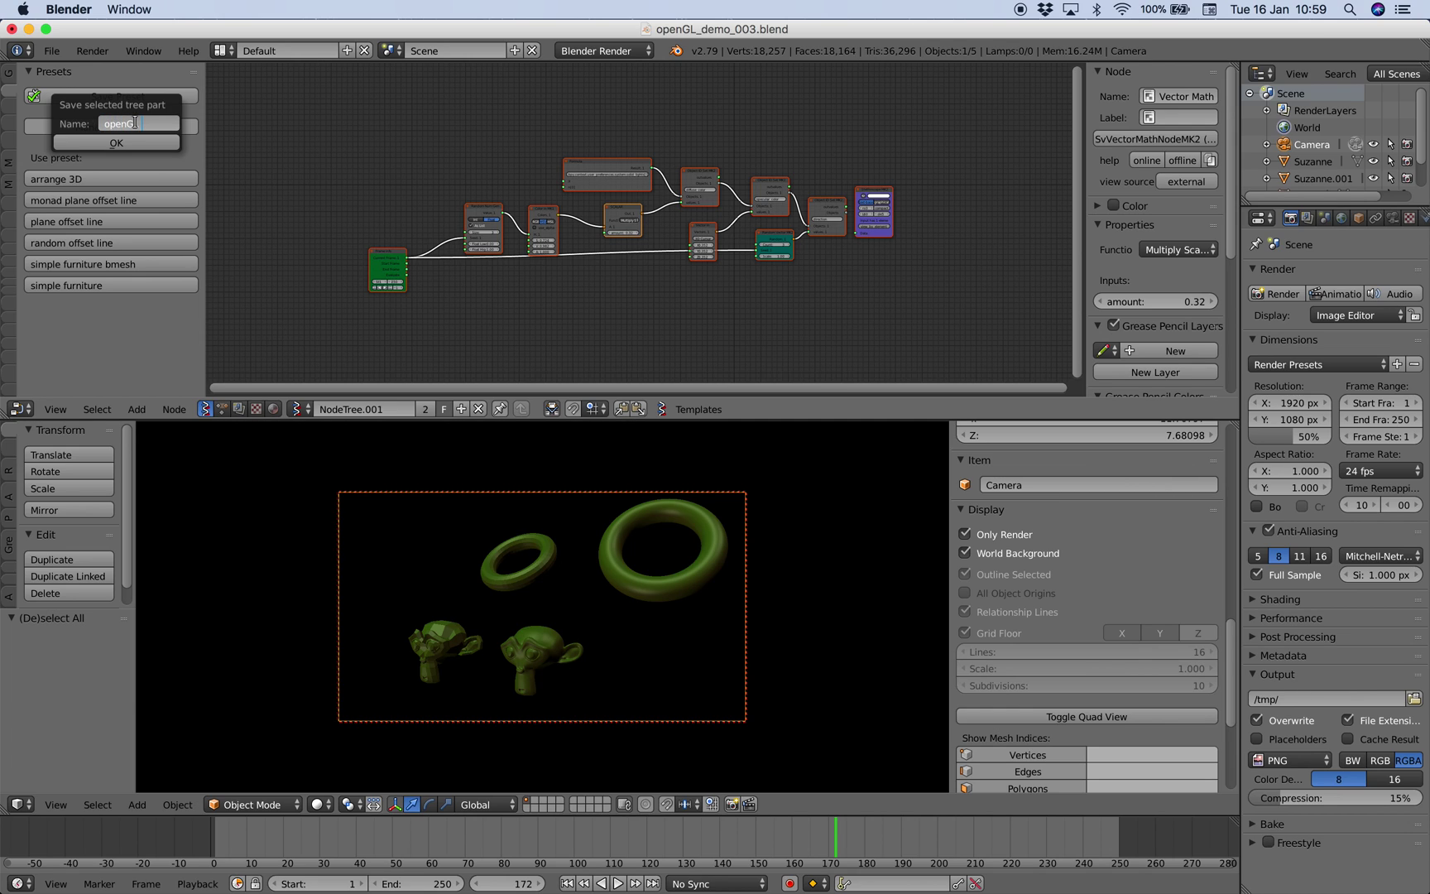
left_click(116, 142)
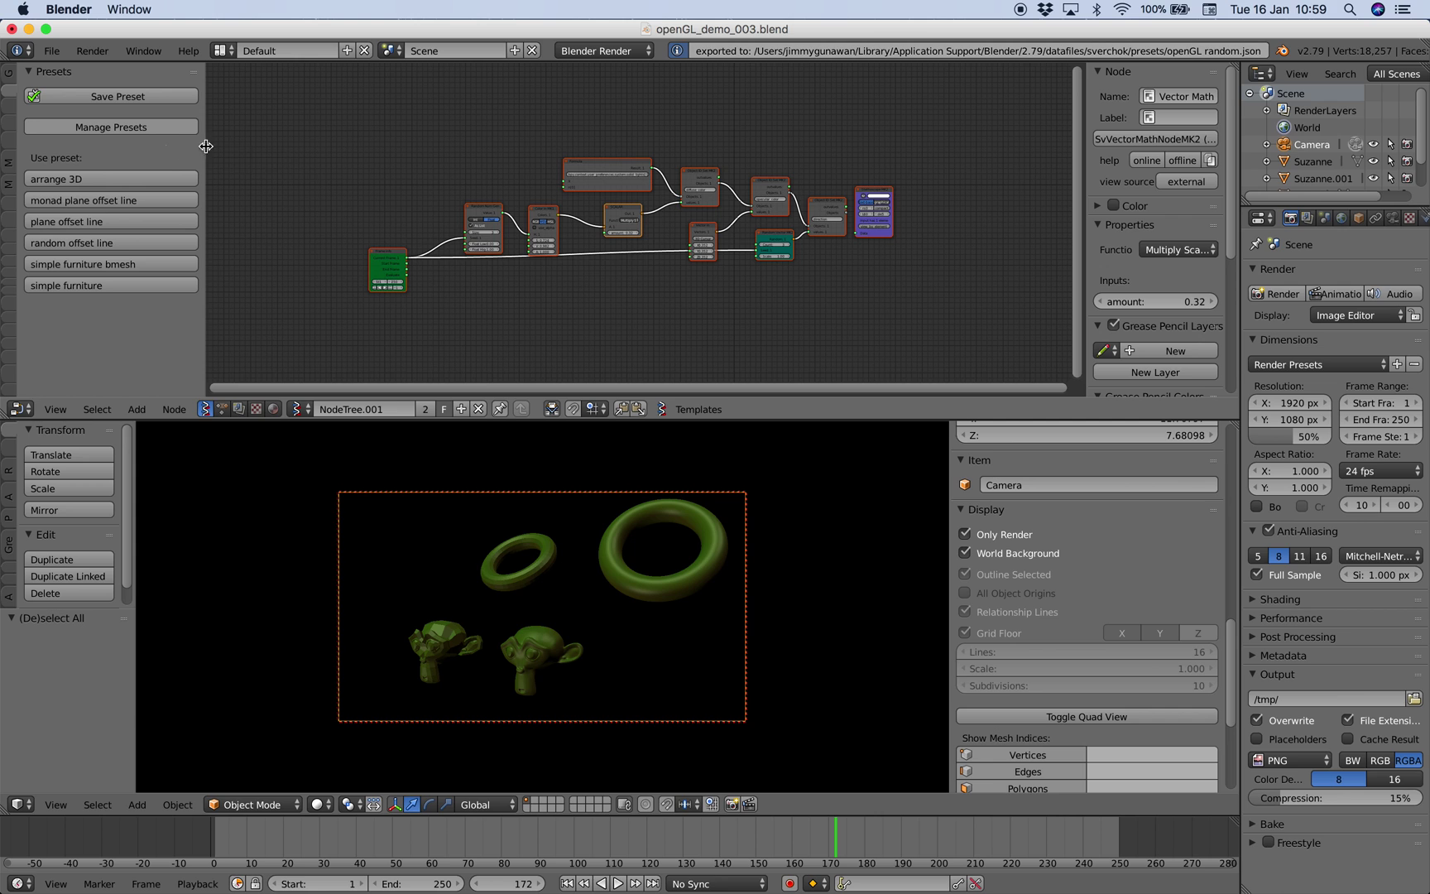
Step: Start a new file from the default startup scene
left_click(51, 50)
left_click(60, 65)
left_click(70, 79)
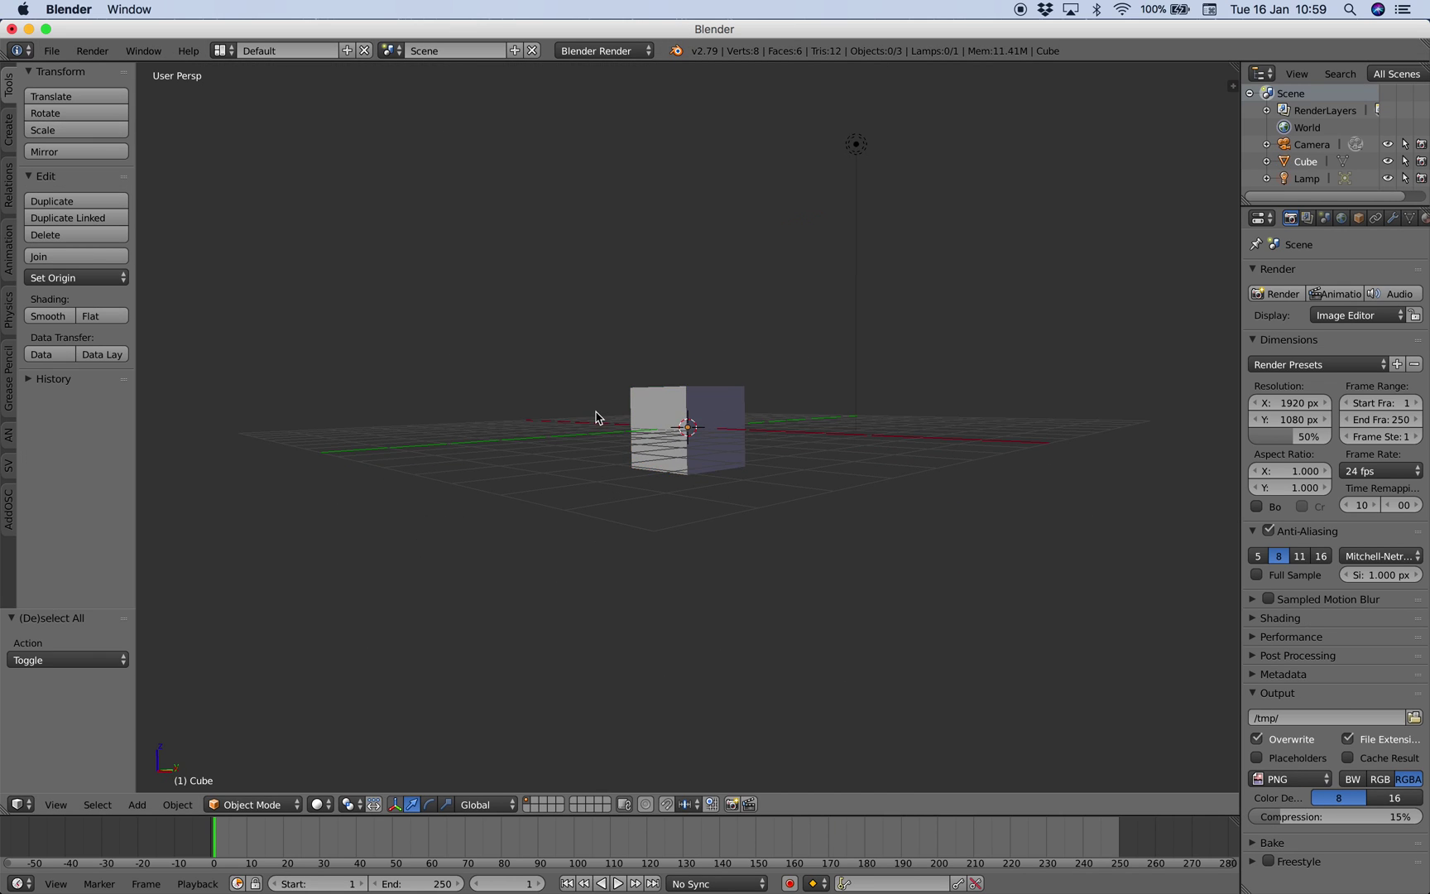
Step: Delete all the default objects and add a monkey mesh at the origin
key("a")
key("Delete")
key("shift+a")
left_click(627, 520)
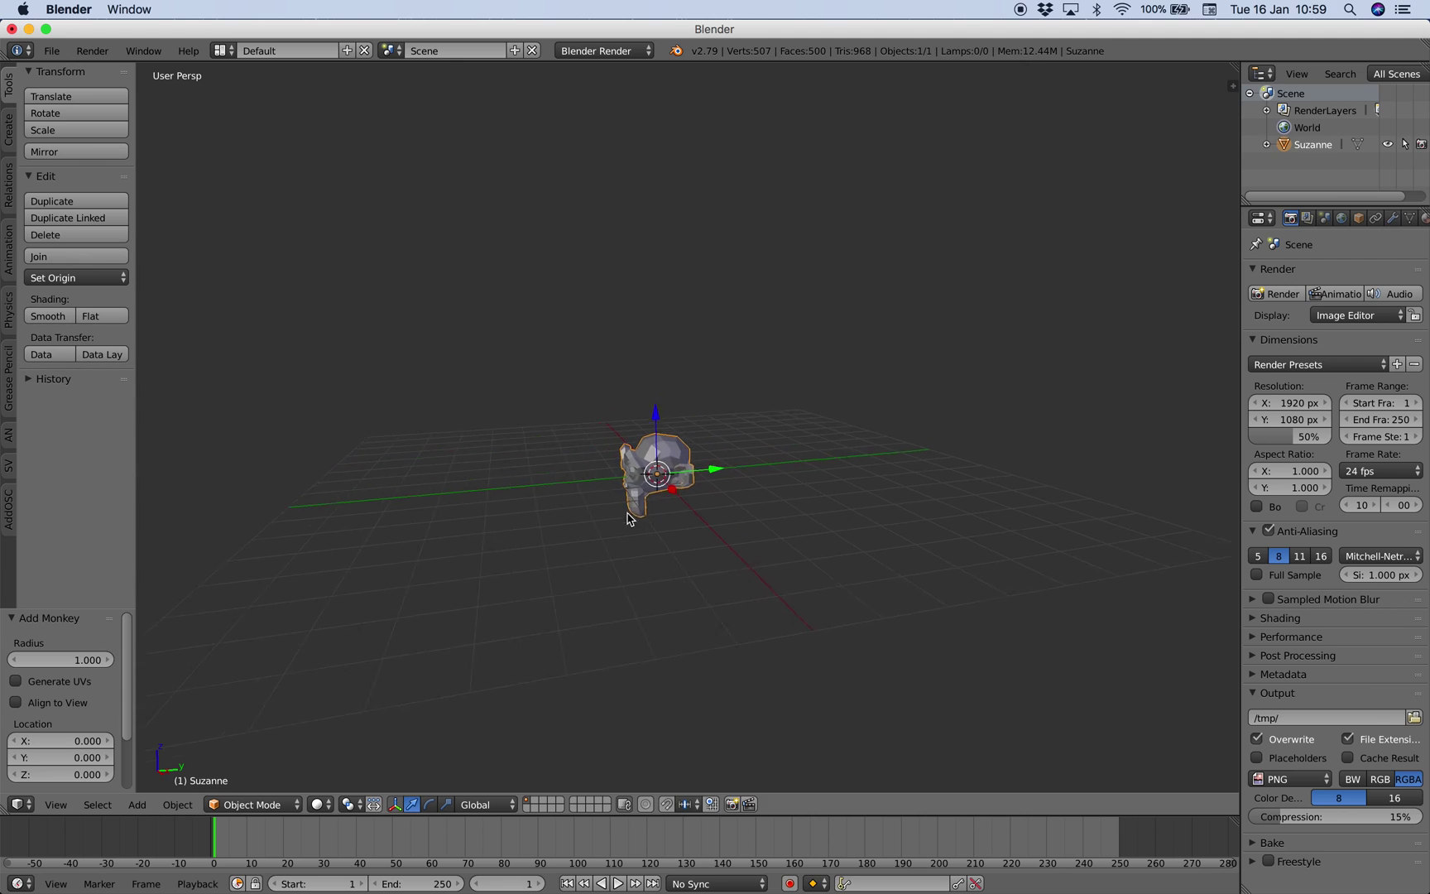
Step: Move the monkey up above the grid and freely rotate it
key("g")
left_click(590, 390)
key("r")
key("r")
left_click(653, 415)
Step: Duplicate the monkey and place the freely rotated copy higher up beside the original
key("shift+d")
left_click(762, 385)
key("r")
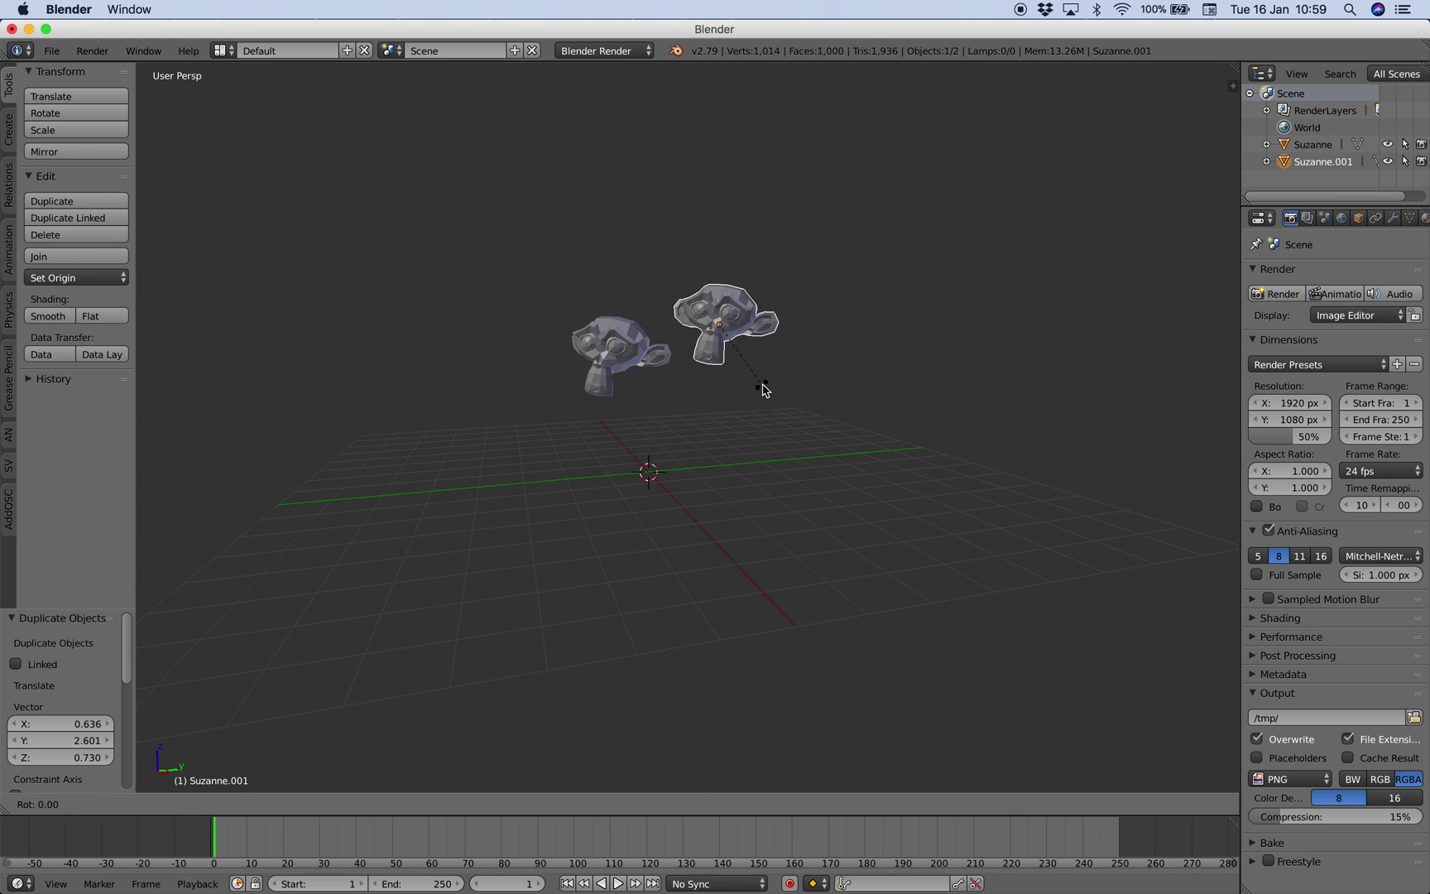
left_click(783, 344)
key("g")
left_click(822, 354)
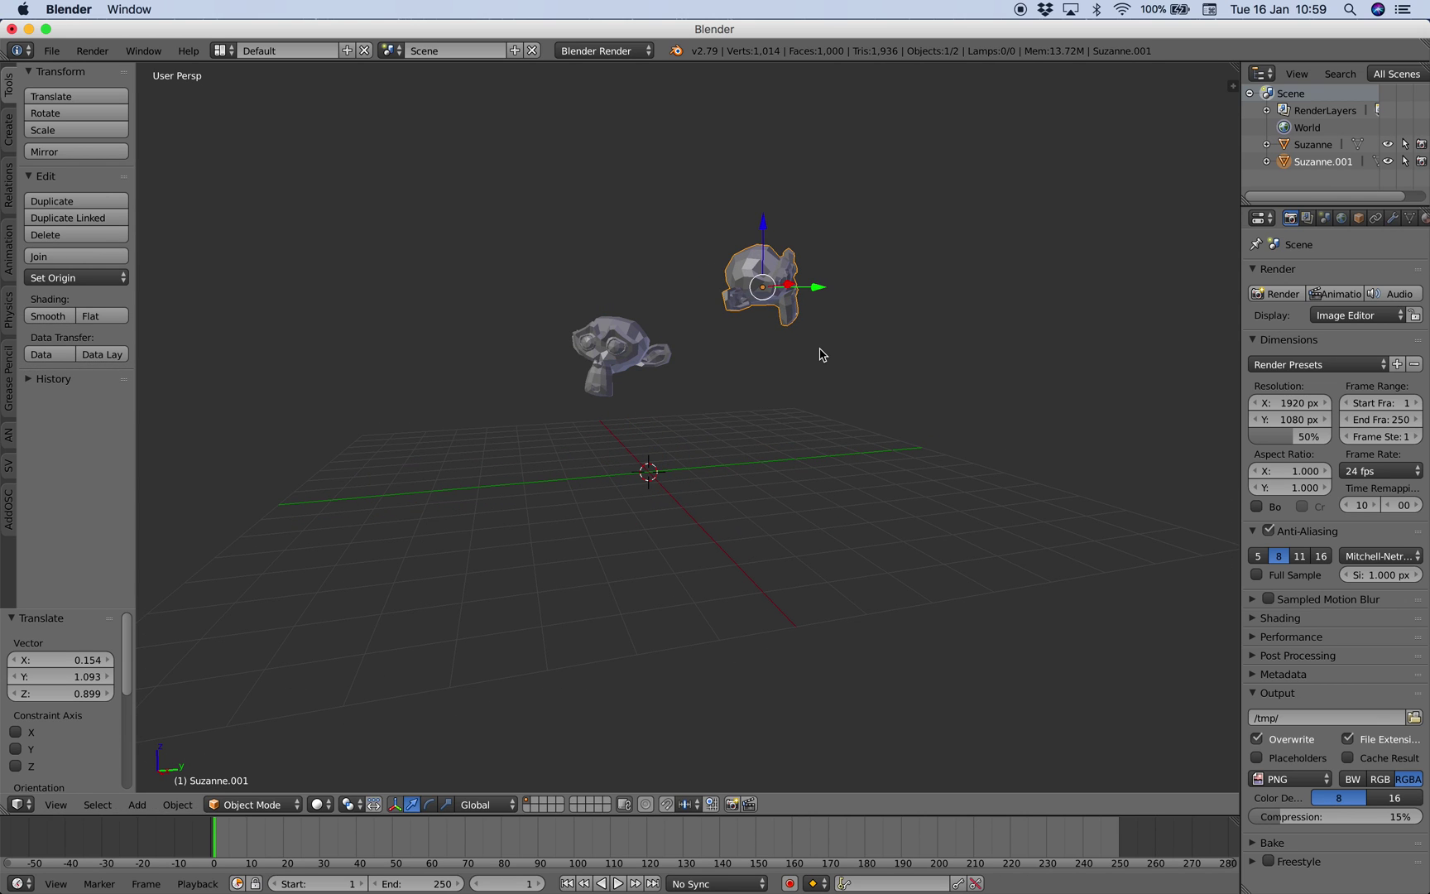
Step: Duplicate the monkey once more on the other side and freely rotate this third one
key("shift+d")
left_click(605, 300)
key("r")
key("r")
left_click(559, 320)
Step: Switch the screen layout to Compositing, keeping the three monkeys in view
left_click(226, 51)
left_click(249, 108)
scroll(843, 709, "up", 5)
scroll(843, 709, "down", 4)
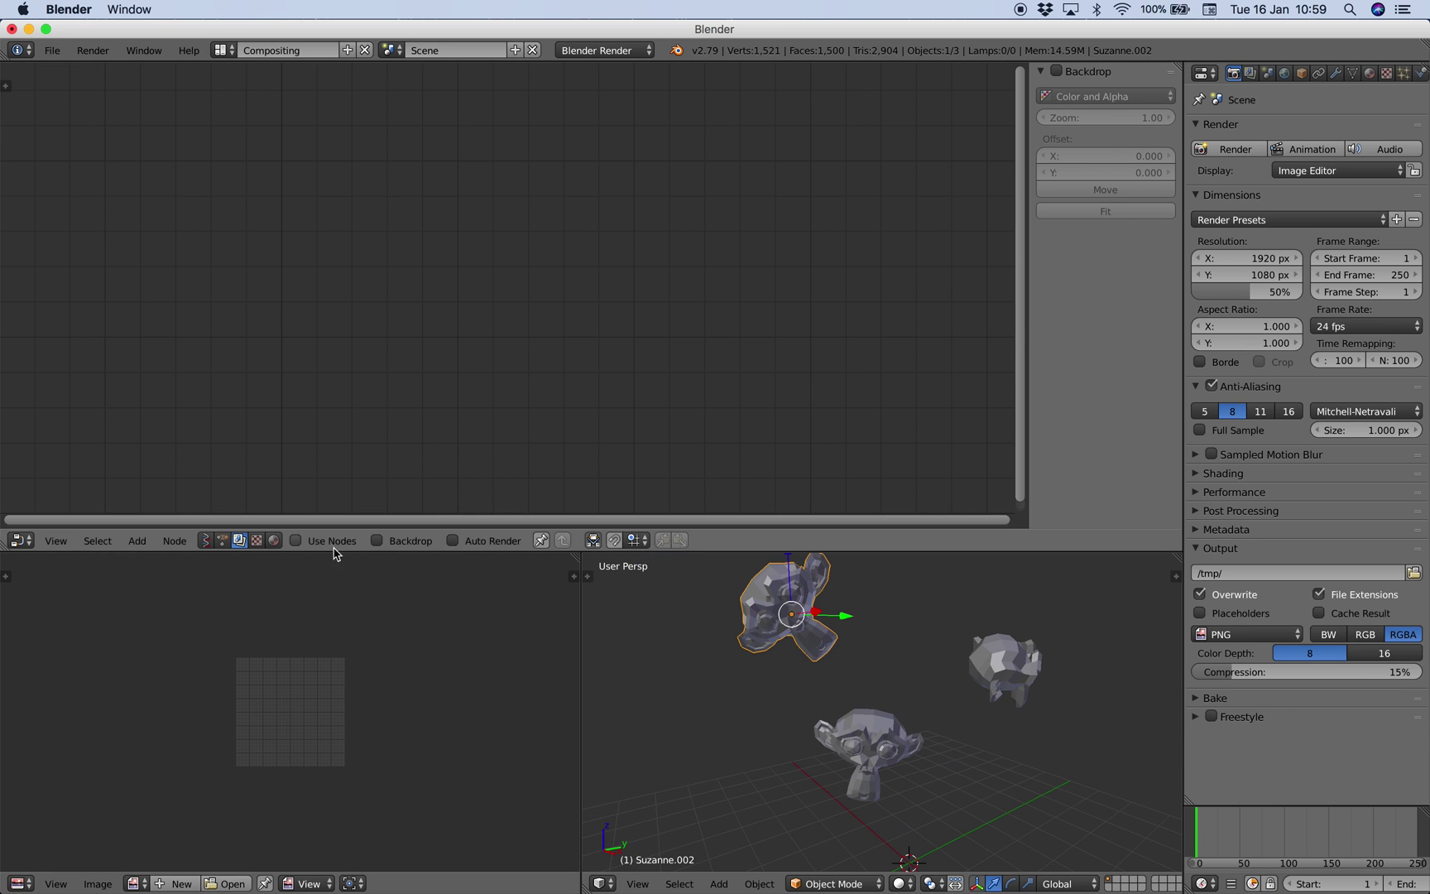
Step: Create a new Sverchok node tree and try to load the openGL random preset into it
left_click(207, 540)
left_click(371, 541)
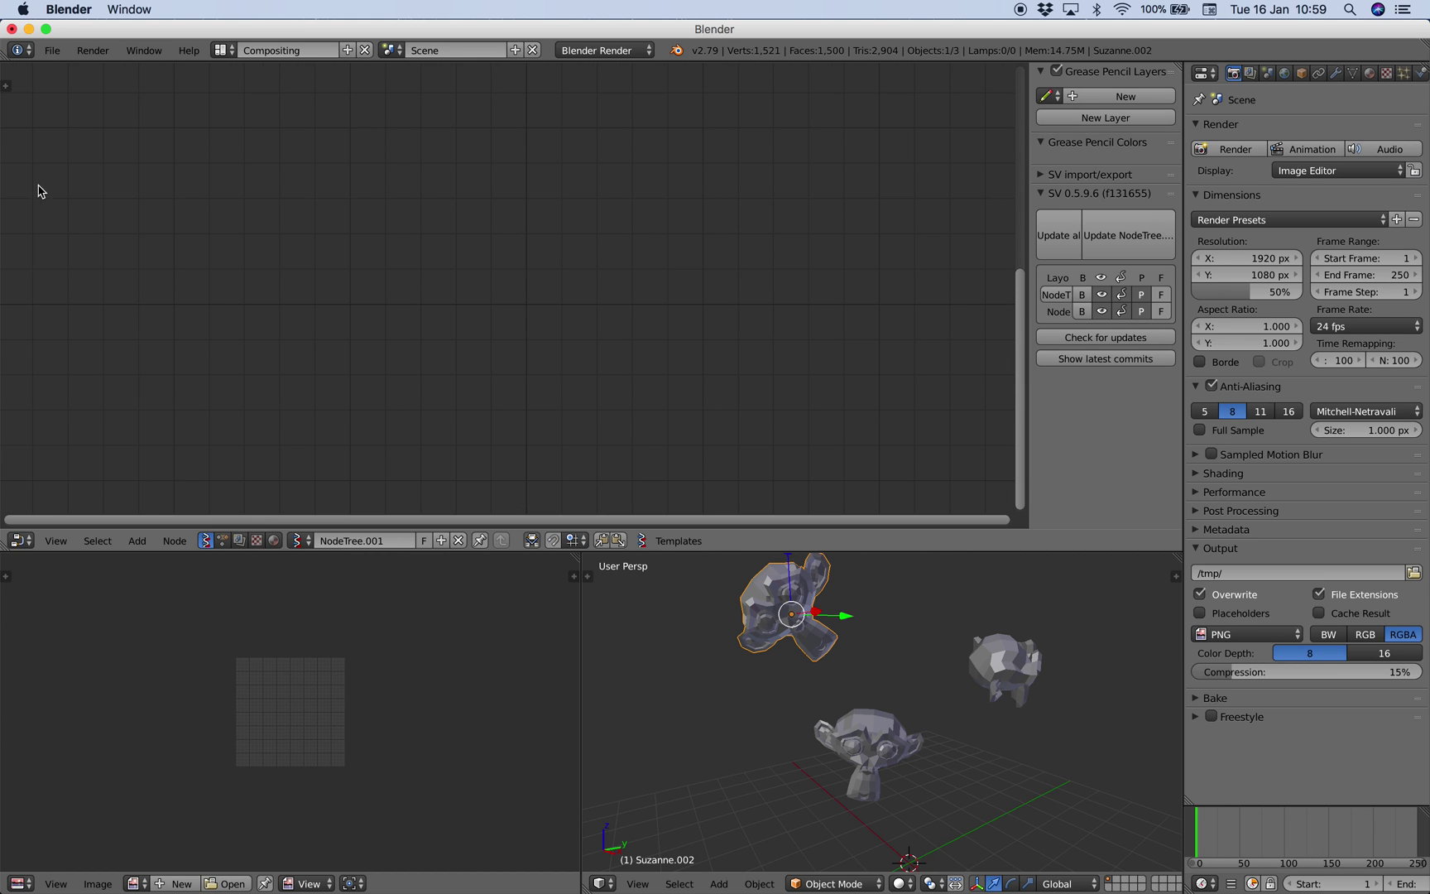
left_click(7, 87)
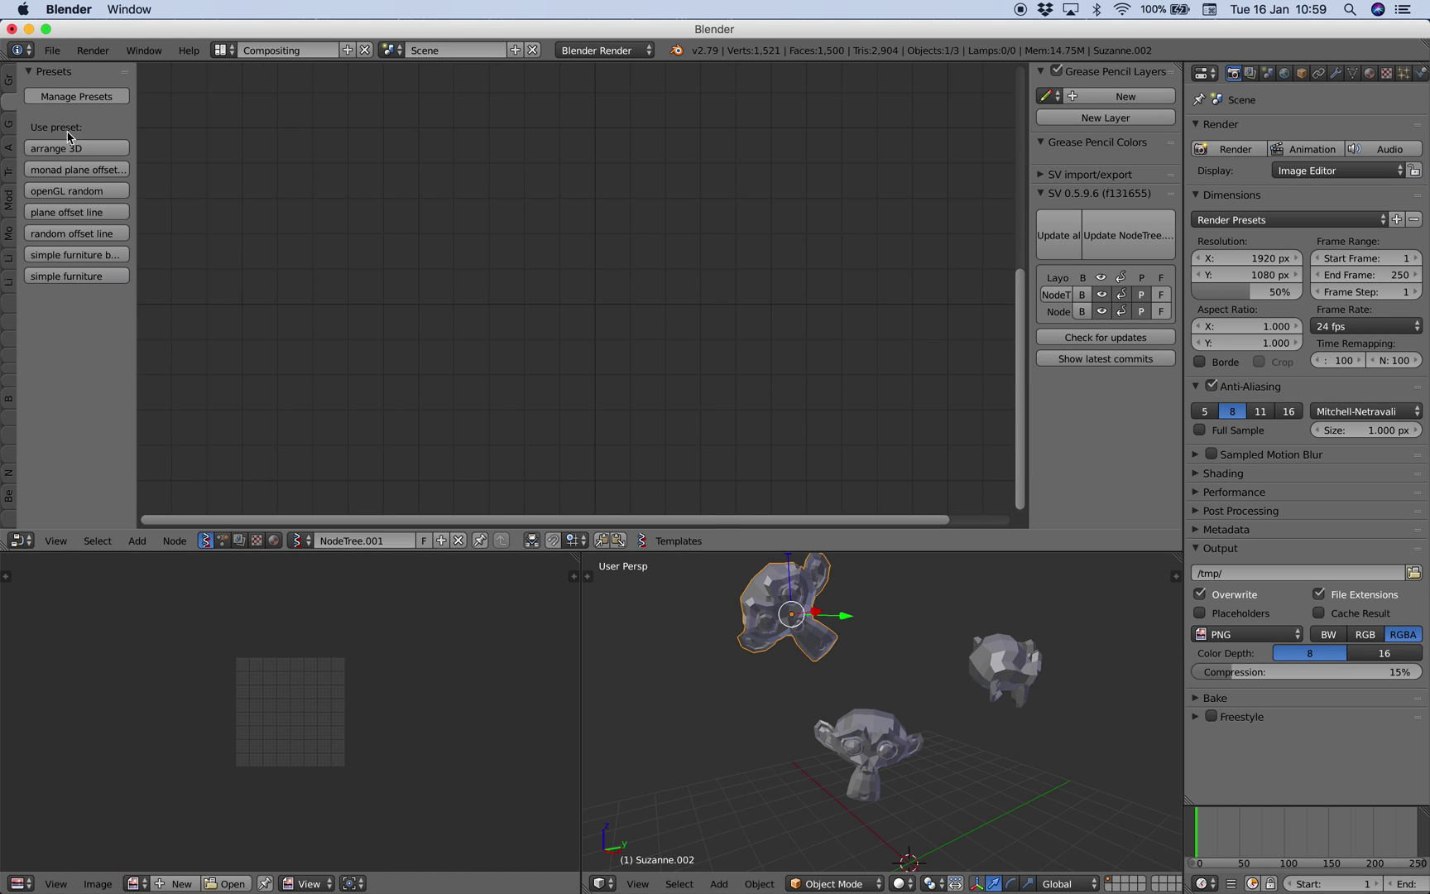
left_click(95, 191)
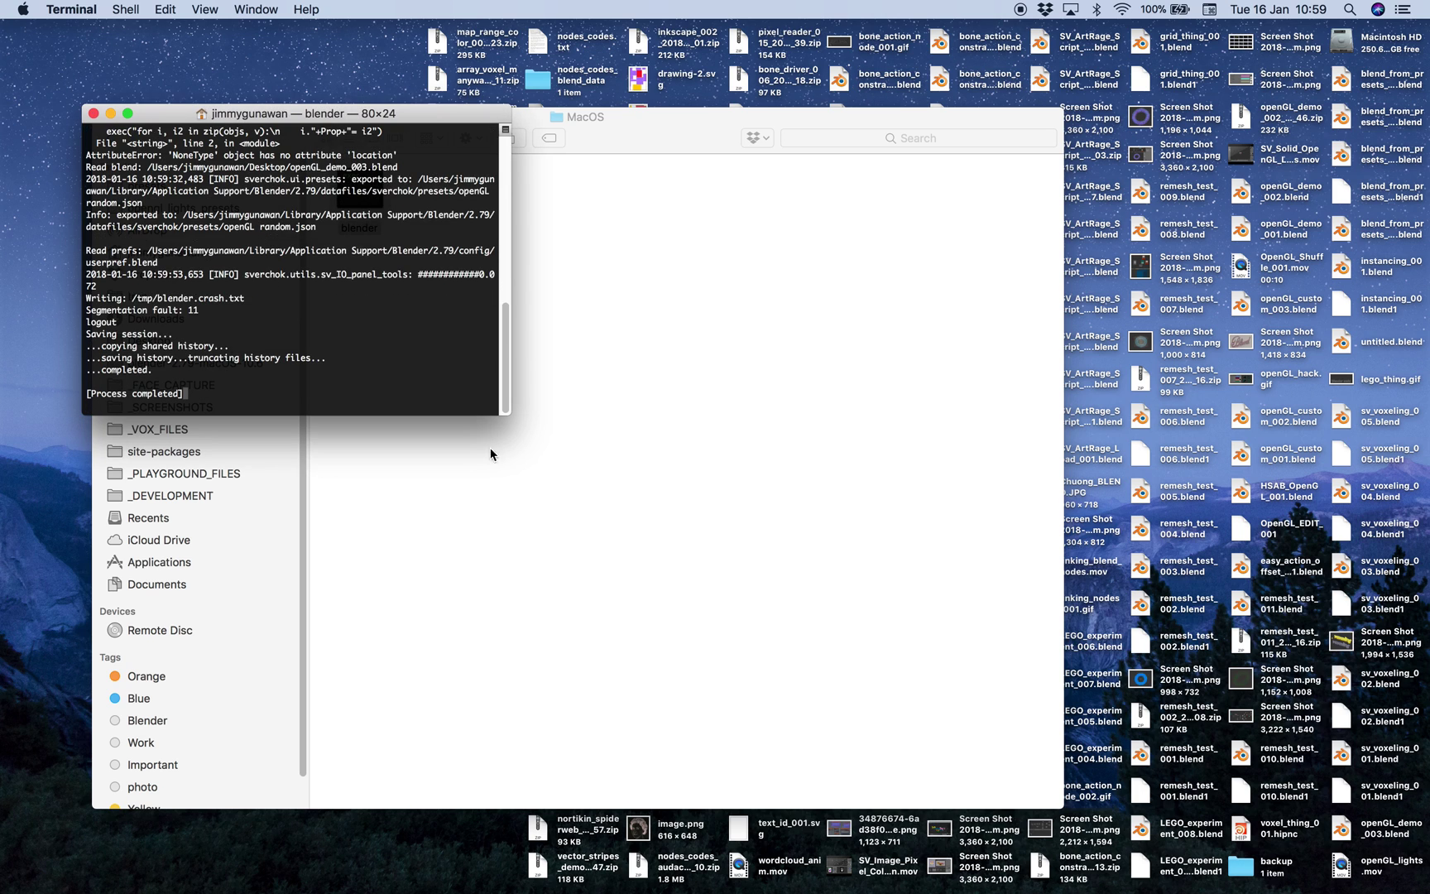
Step: Close the terminal window, relaunch Blender from its executable in the MacOS folder, and ignore the crash report
left_click(94, 115)
left_click(386, 196)
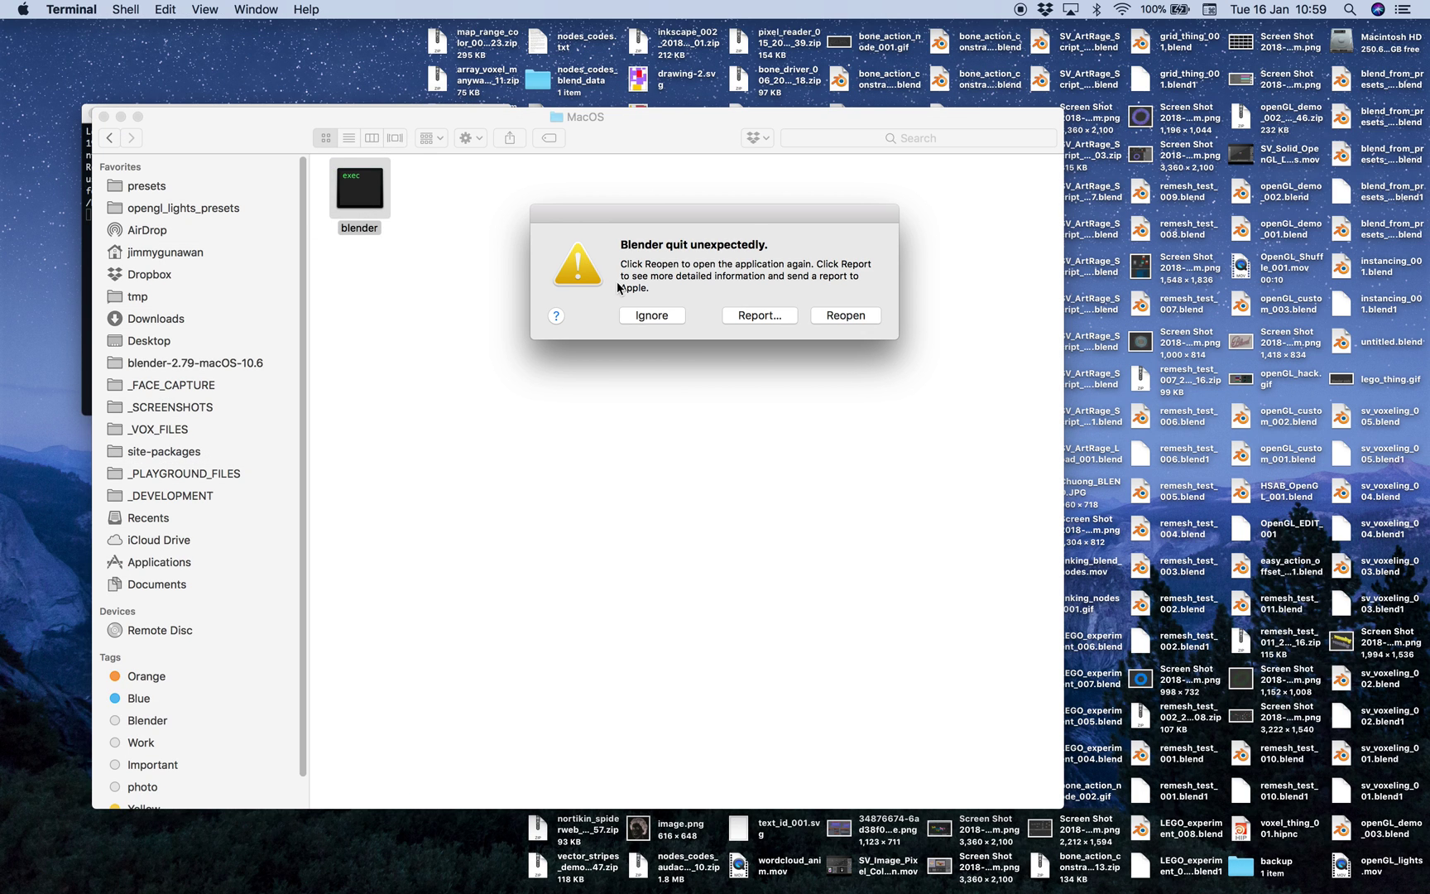
left_click(651, 316)
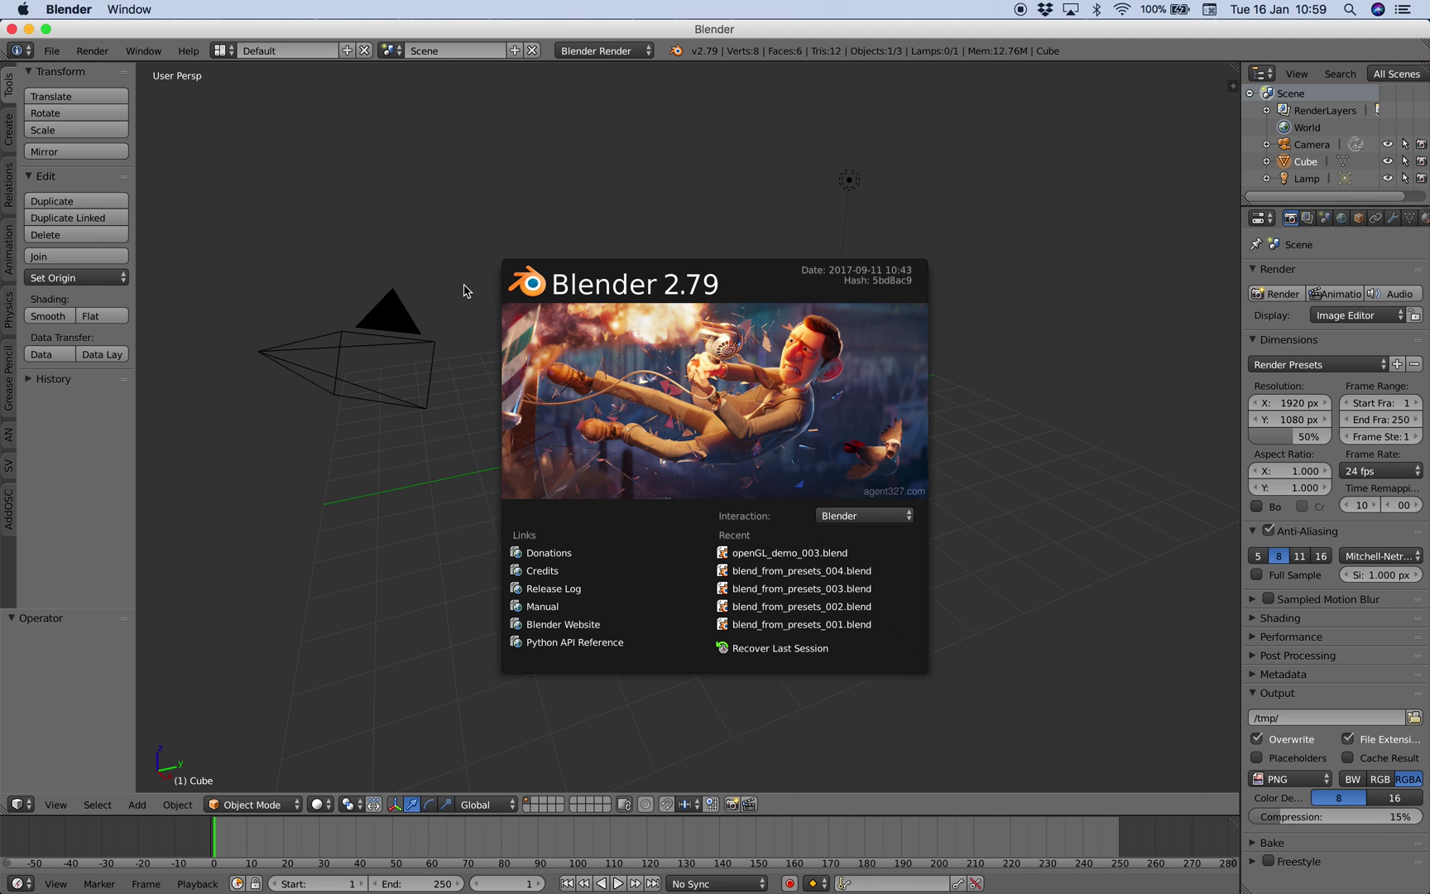
Step: Delete all the default objects from the startup scene
left_click(221, 50)
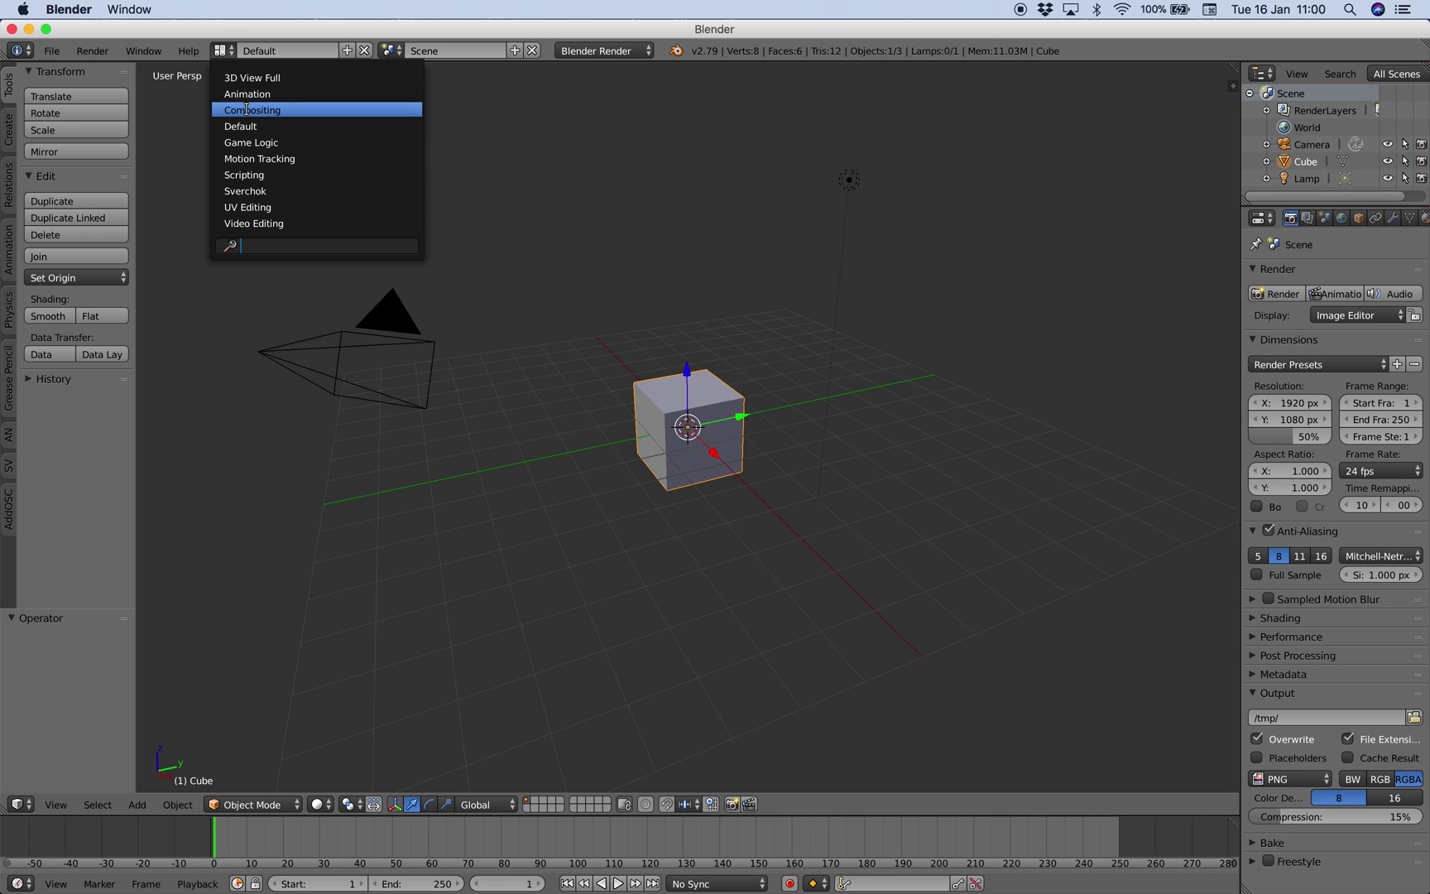
key("a")
key("x")
left_click(642, 331)
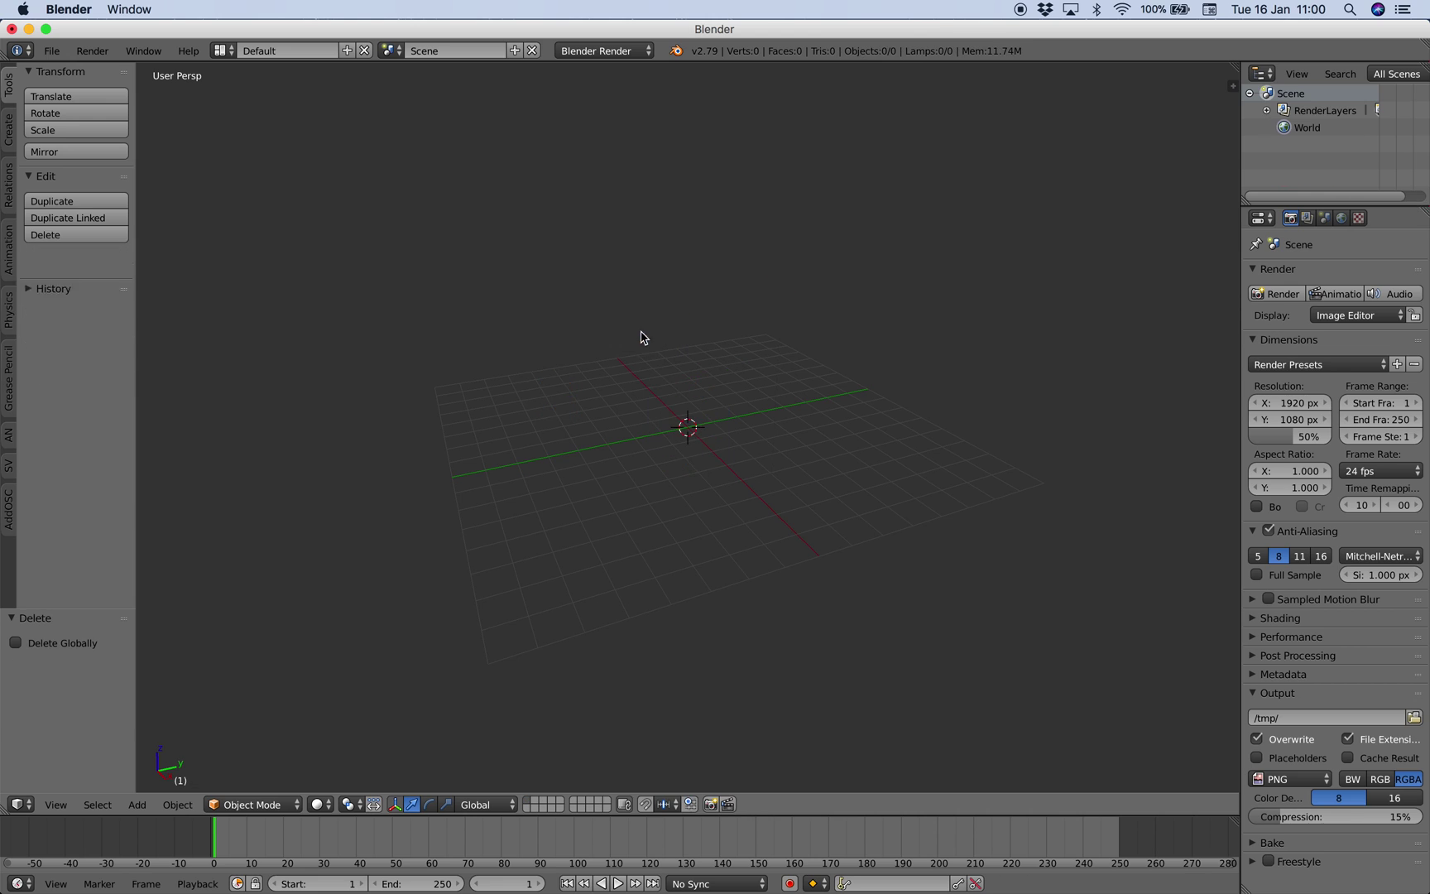
Step: Change the screen layout of the empty scene to Compositing
key("shift+a")
mouse_move(584, 346)
left_click(221, 51)
left_click(240, 112)
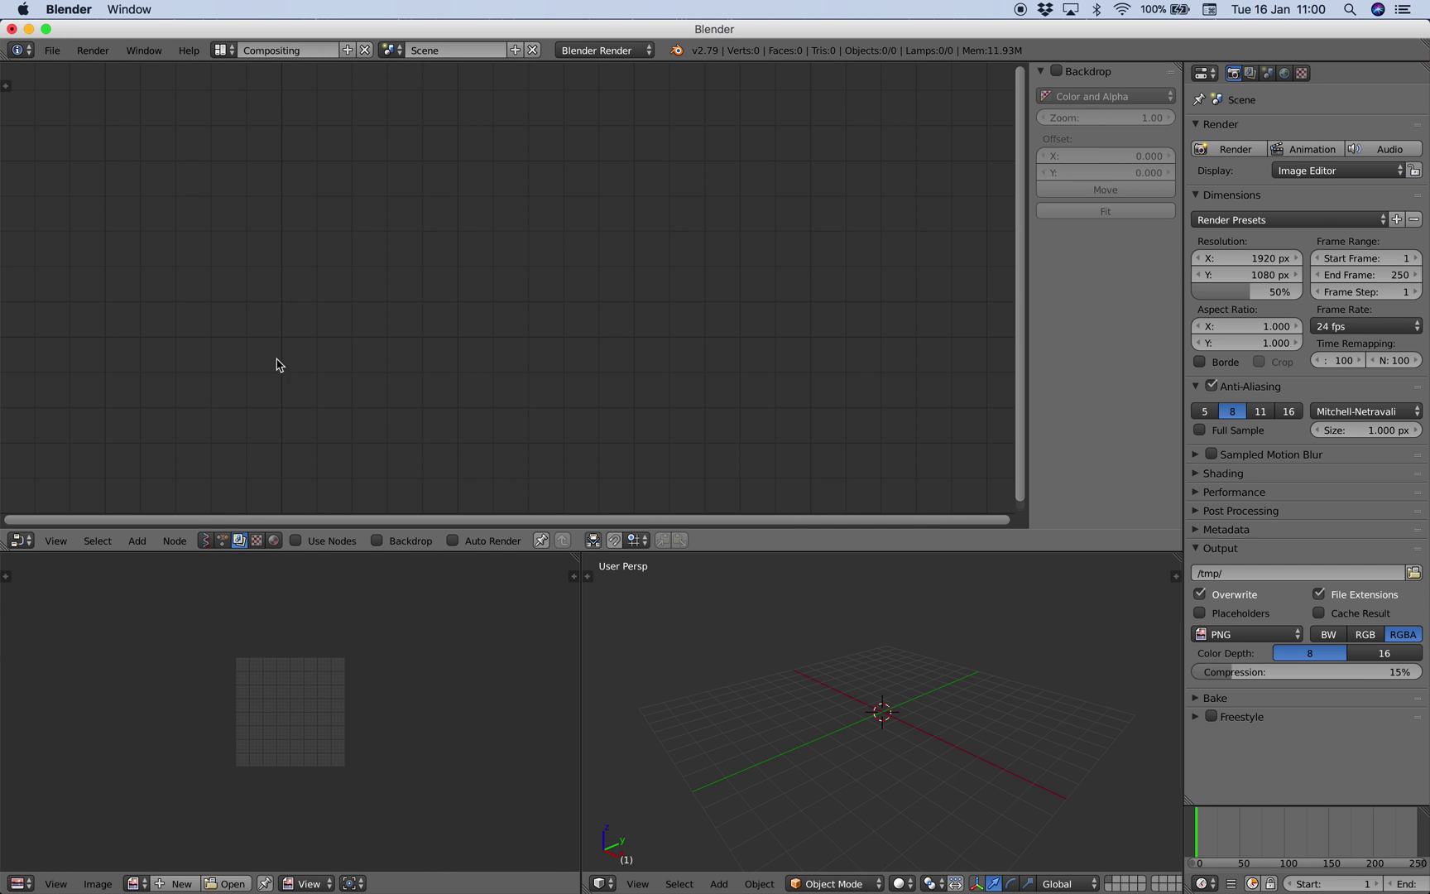
Step: Create a new Sverchok node tree and load the openGL random preset into it
left_click(207, 542)
left_click(351, 541)
left_click(5, 85)
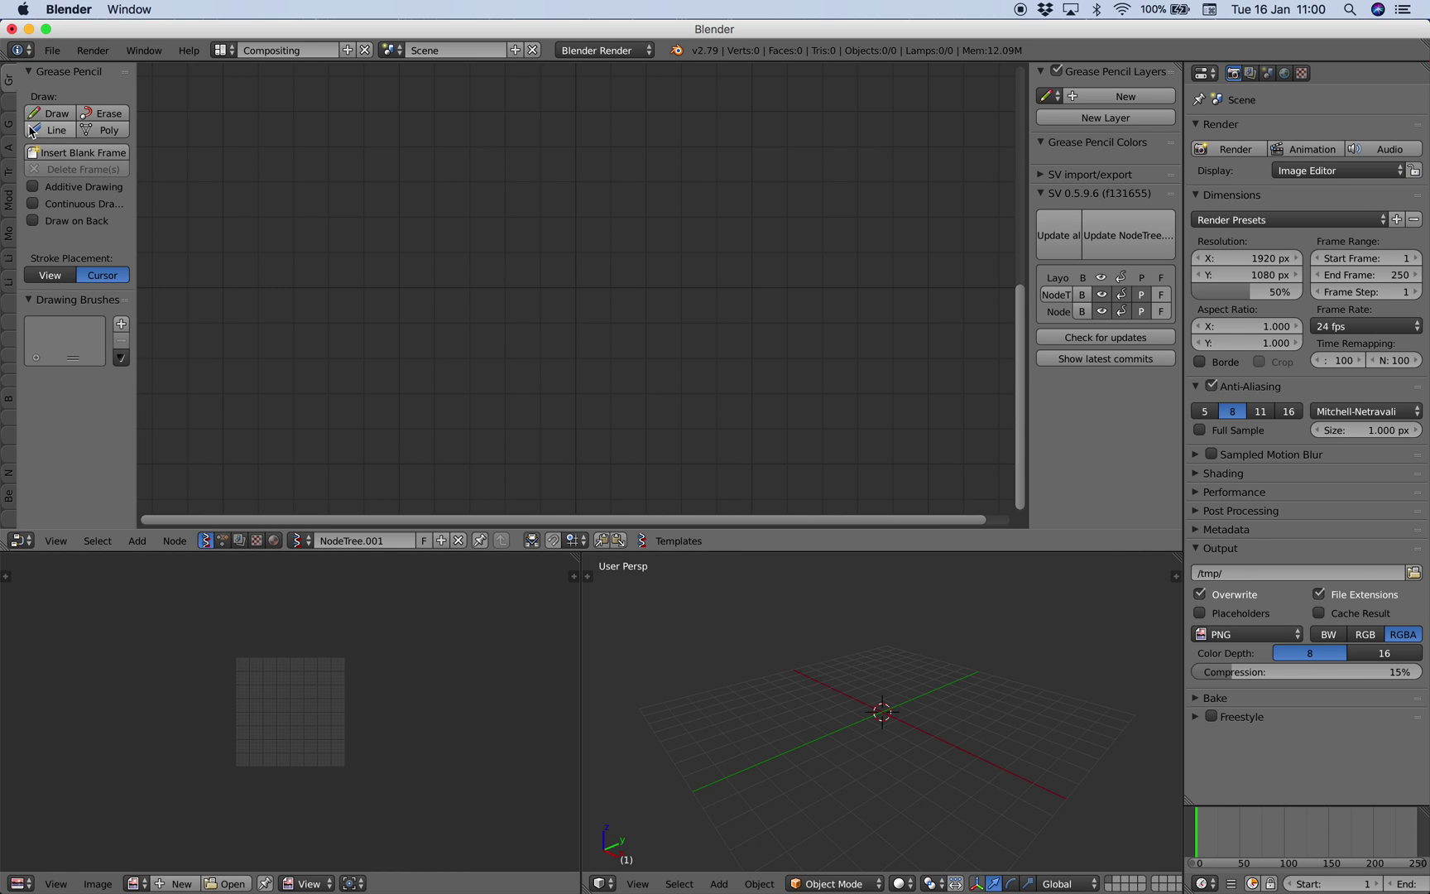
left_click(13, 103)
left_click(100, 192)
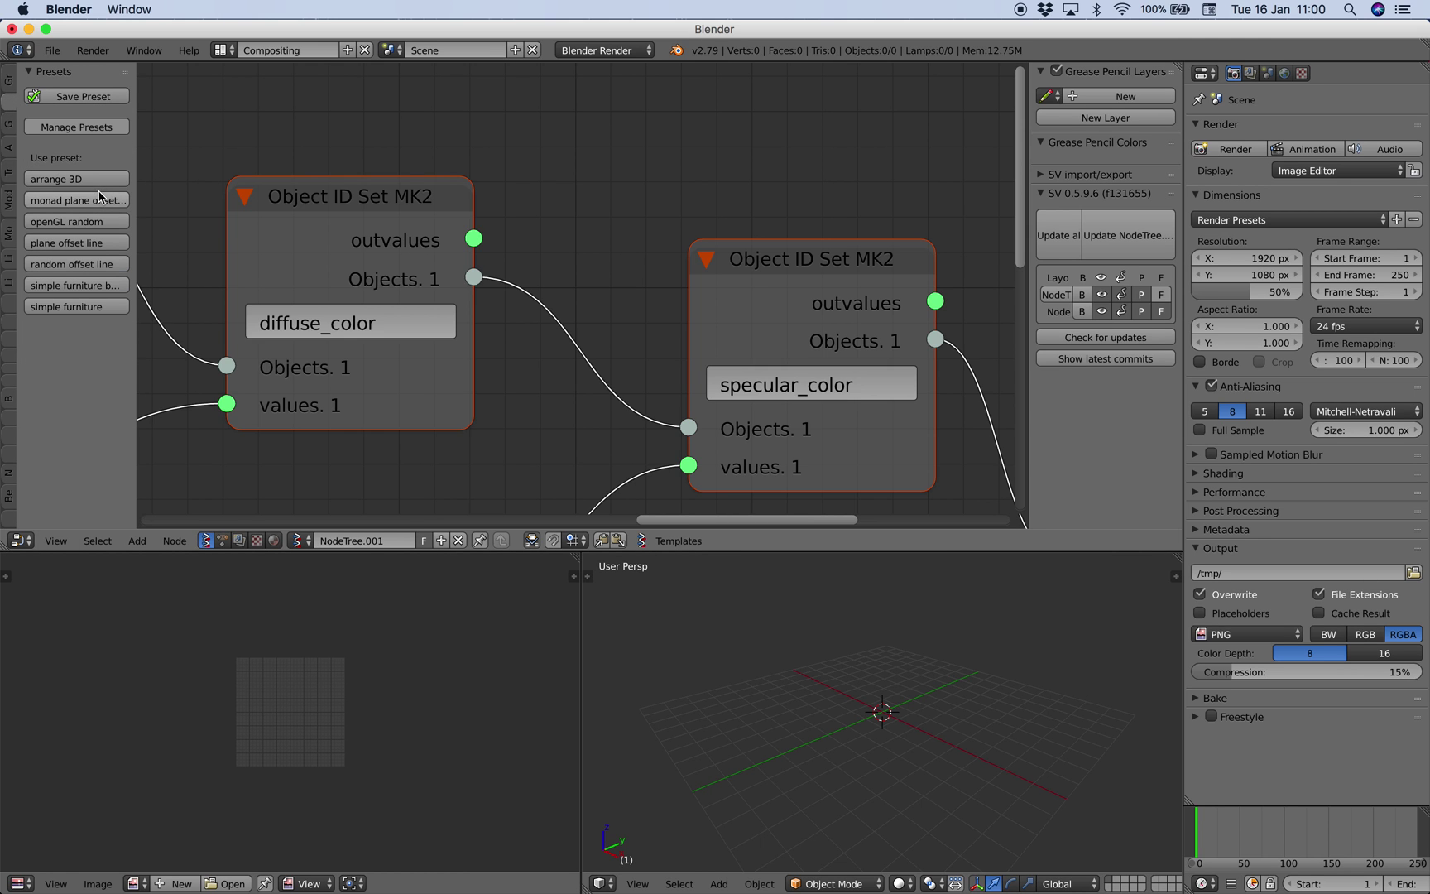
scroll(539, 177, "down", 8)
middle_click_drag(539, 172, 642, 153)
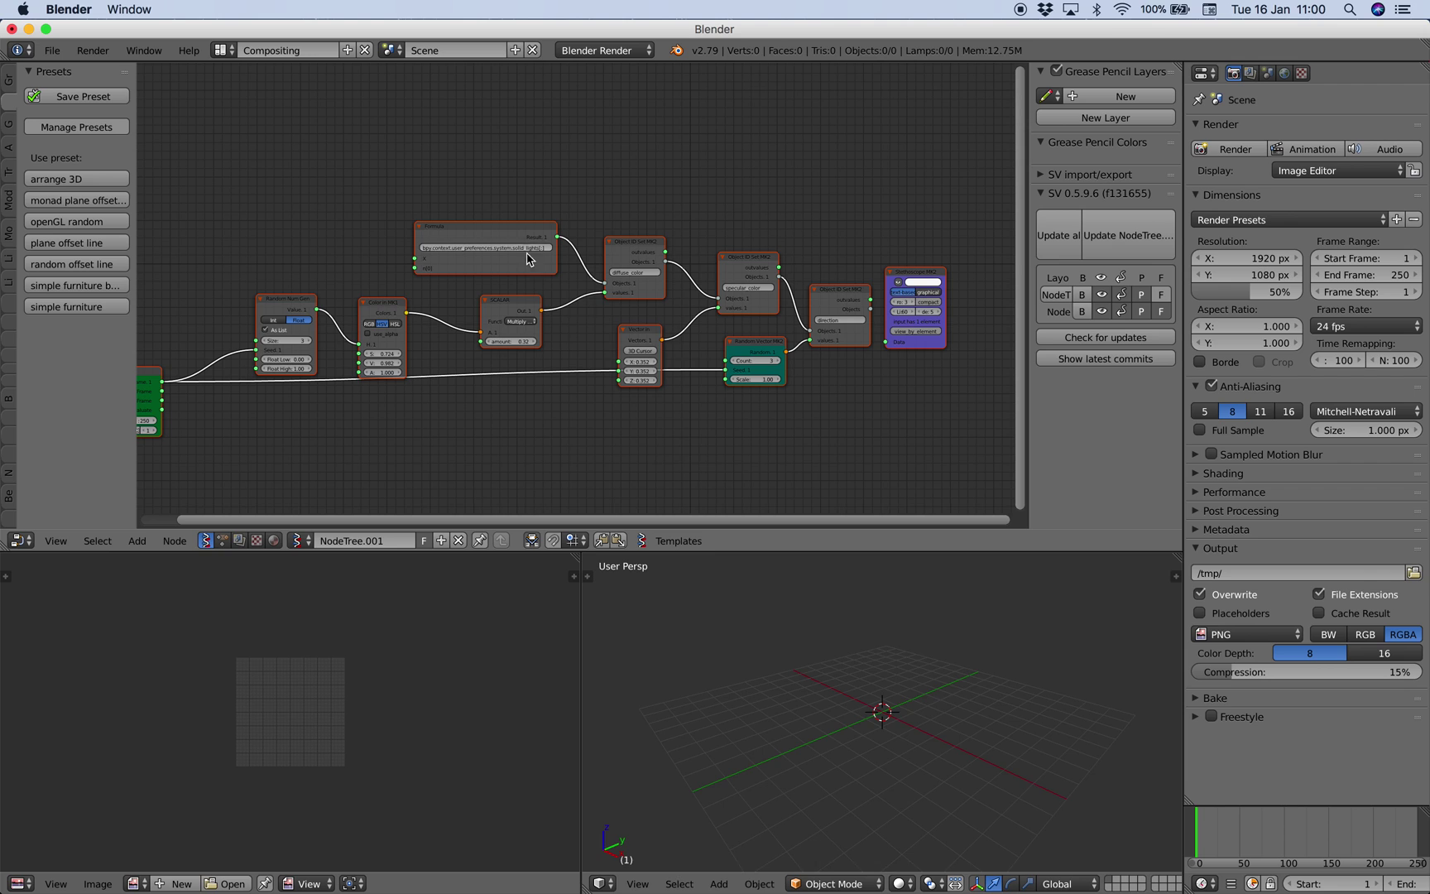
scroll(875, 682, "down", 1)
Step: Add a monkey mesh to the 3D scene
middle_click_drag(874, 682, 884, 656)
key("shift+a")
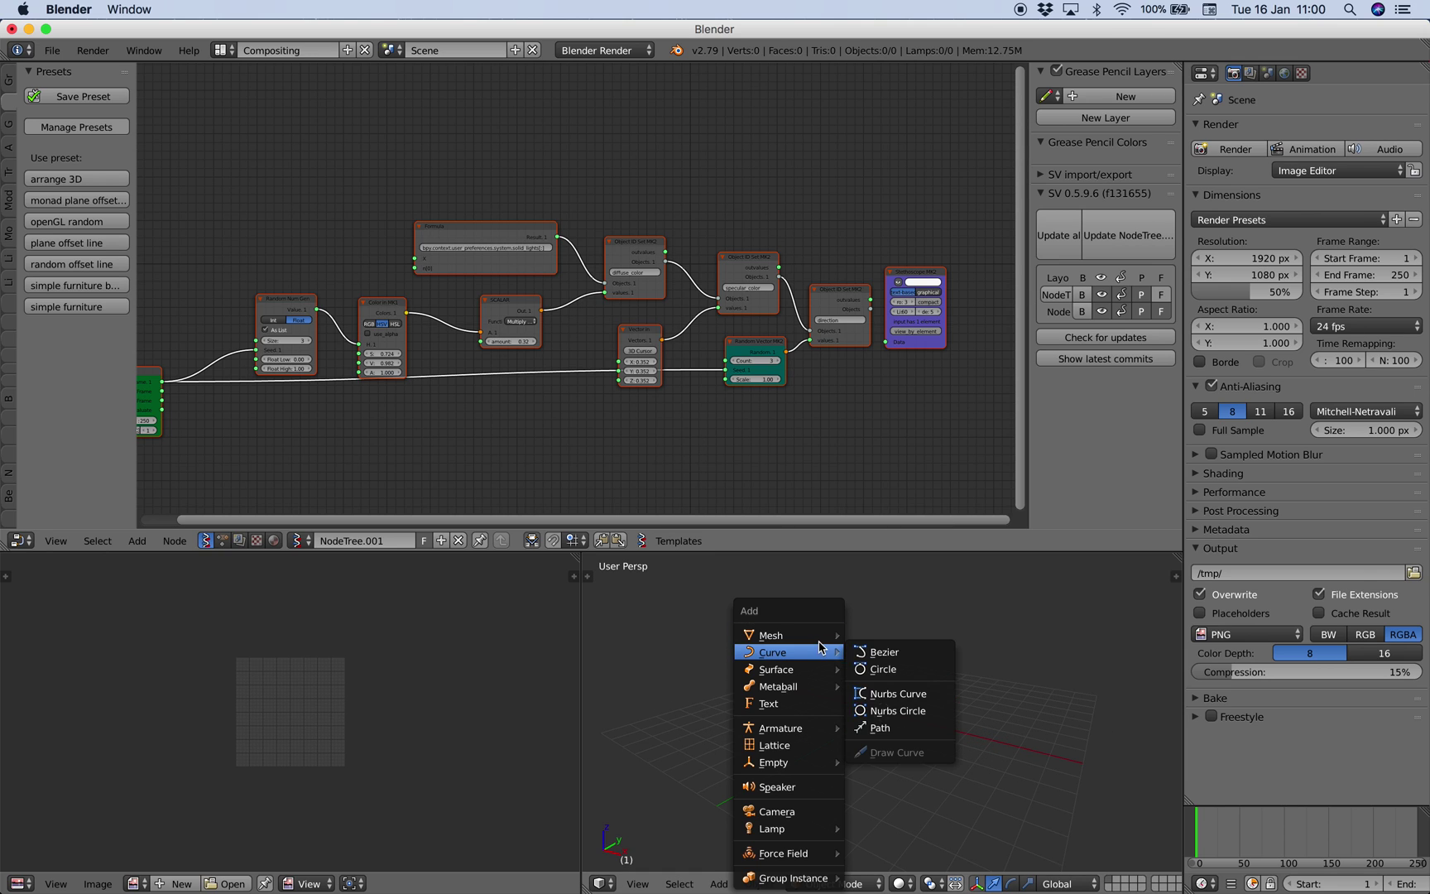
mouse_move(822, 637)
left_click(889, 794)
scroll(865, 709, "up", 4)
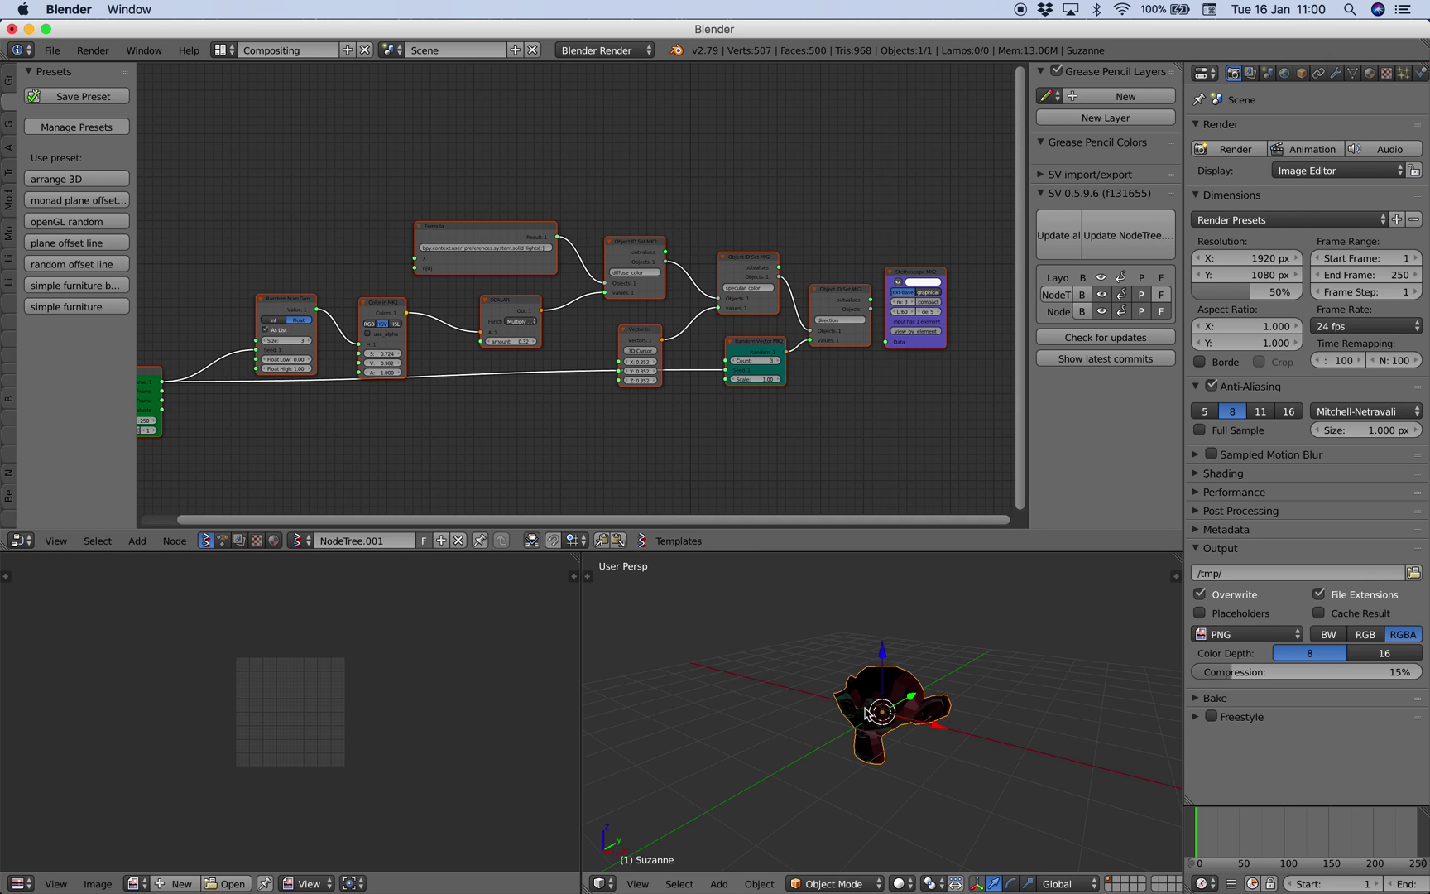
Step: Duplicate the monkey four times and spread the copies around the scene
key("shift+d")
left_click(798, 660)
middle_click_drag(798, 660, 839, 655)
key("shift+d")
left_click(733, 635)
middle_click_drag(753, 658, 773, 721, "shift")
key("shift+d")
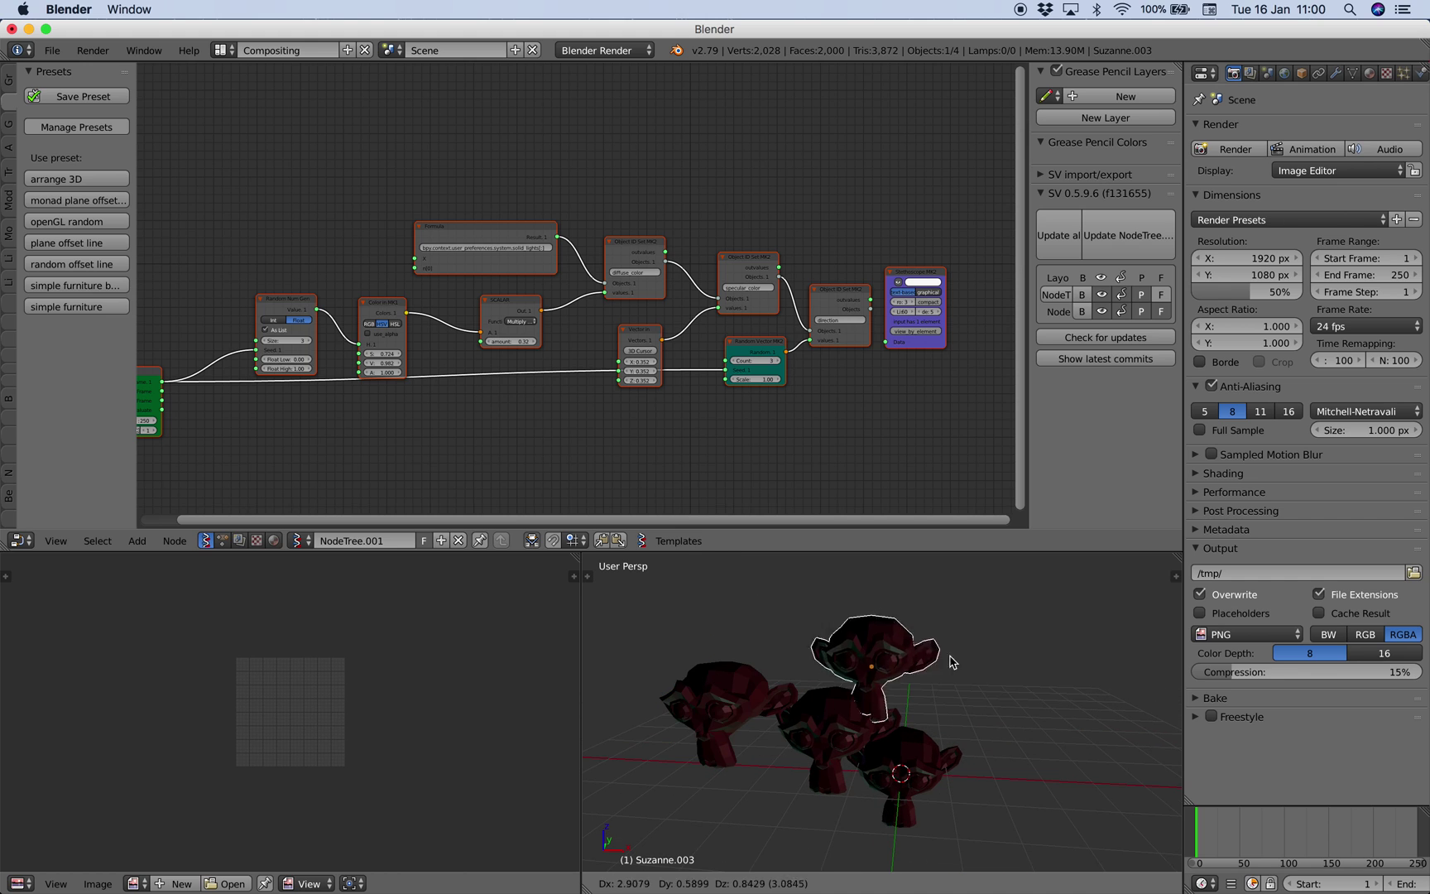
left_click(993, 661)
key("shift+d")
left_click(1117, 701)
Step: Merge the image editor area into the 3D view so the viewport spans both areas
left_click_drag(577, 558, 489, 605)
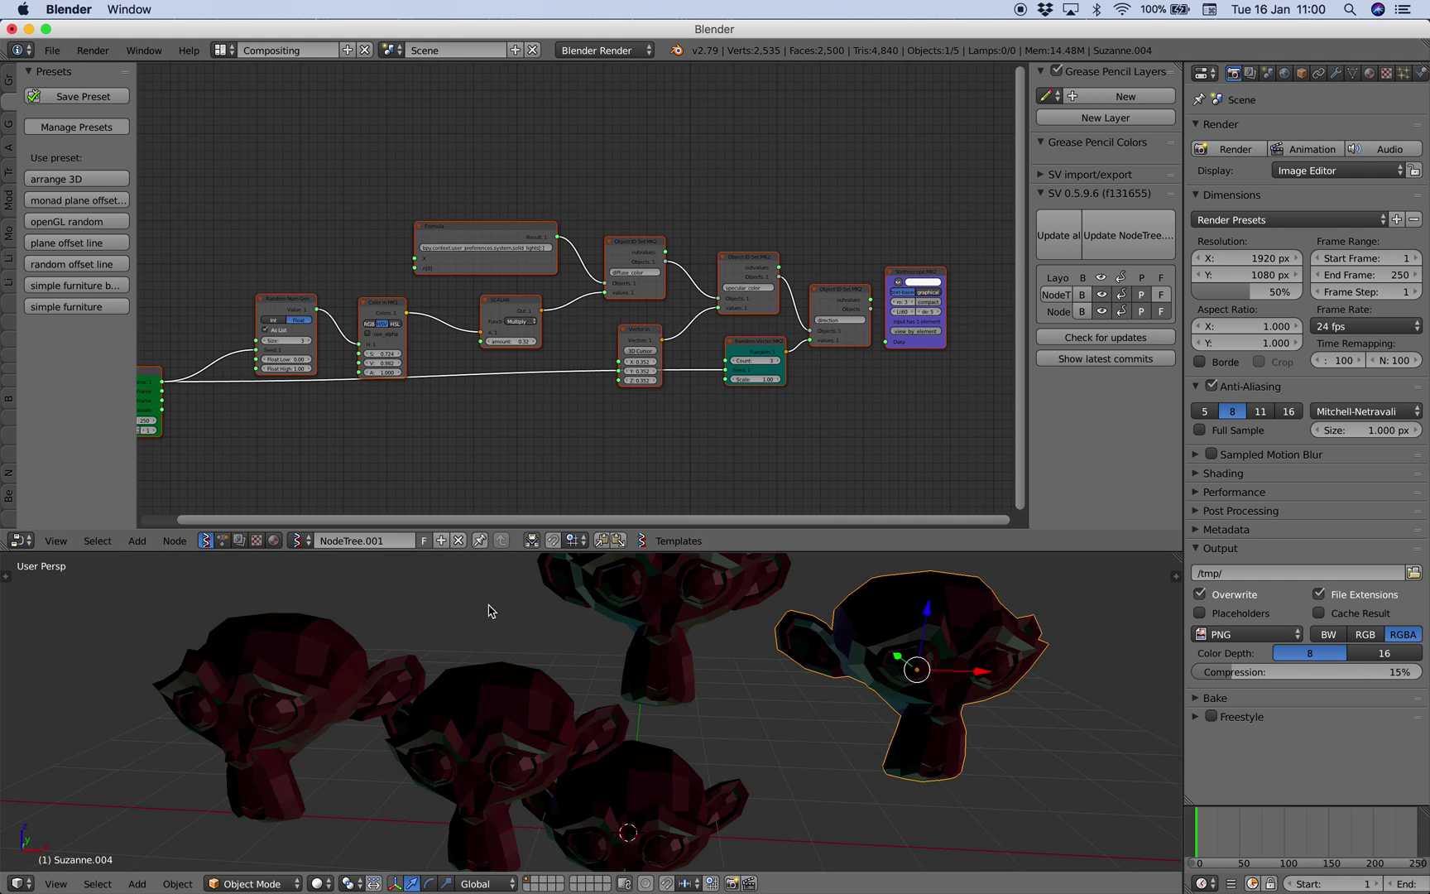
scroll(646, 654, "down", 4)
mouse_move(691, 662)
middle_mouse_down()
mouse_move(660, 666)
mouse_move(683, 661)
middle_mouse_up()
Step: Rotate the last monkey copy about the Z axis and add subdivision surfaces to it and the uppermost monkey
key("r")
key("z")
left_click(793, 712)
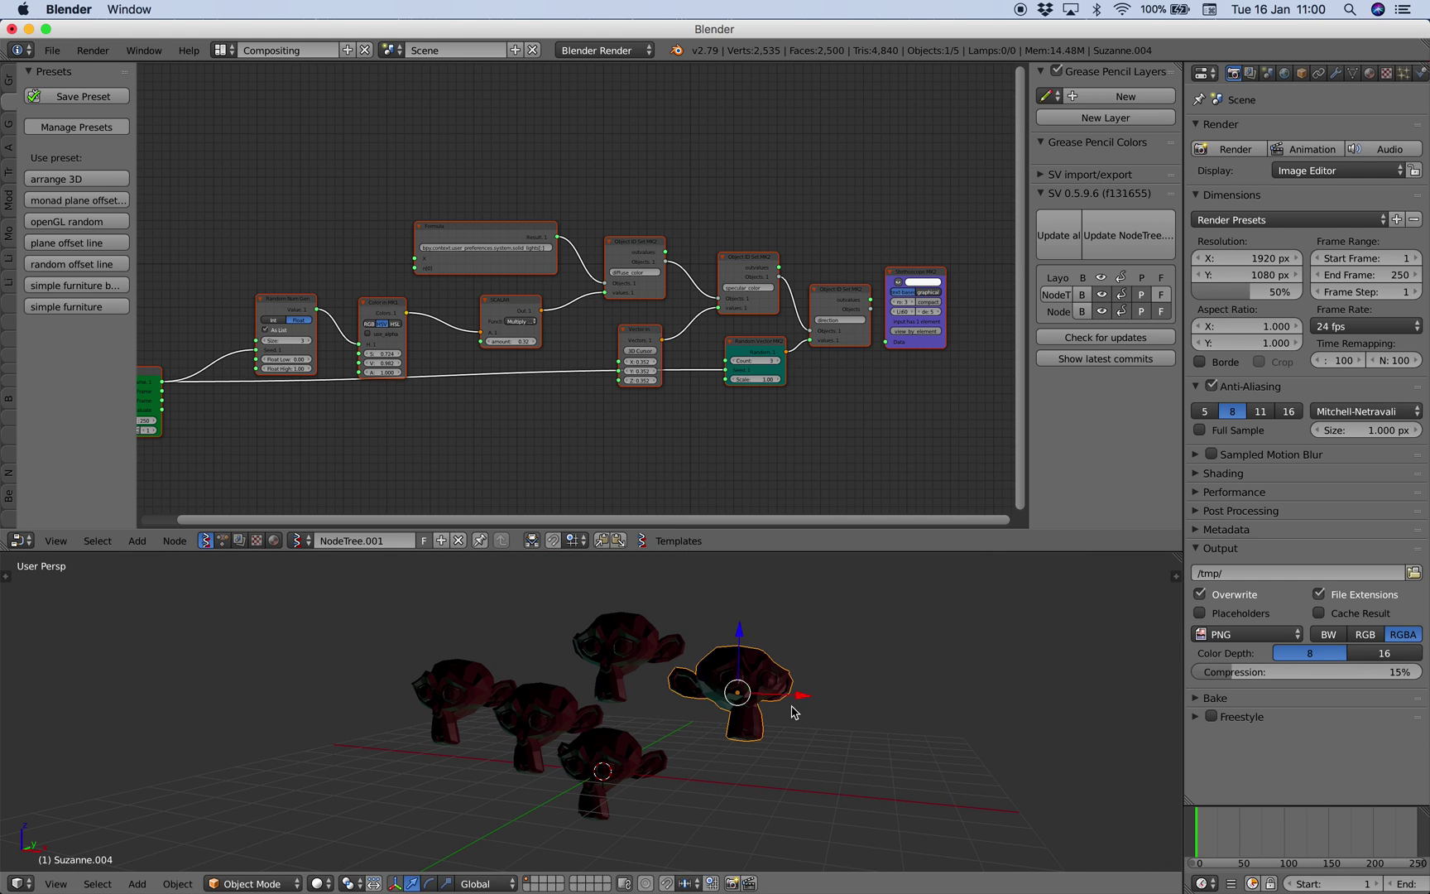
key("ctrl+2")
right_click(651, 656)
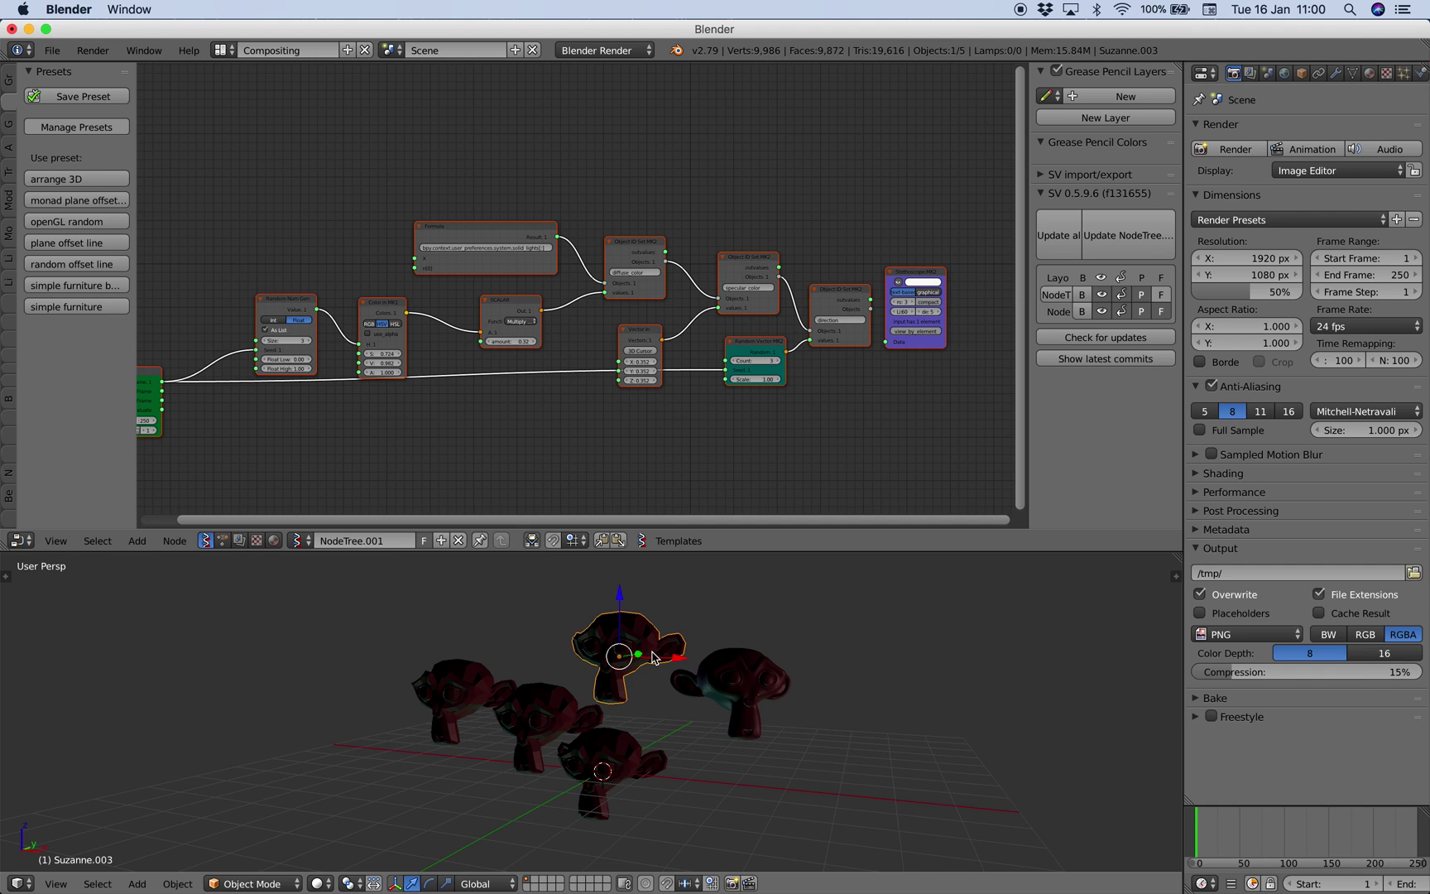
key("ctrl+2")
Step: Scale the uppermost monkey up to about 1.47 and the last monkey copy to about 1.42
key("s")
key("Escape")
key("s")
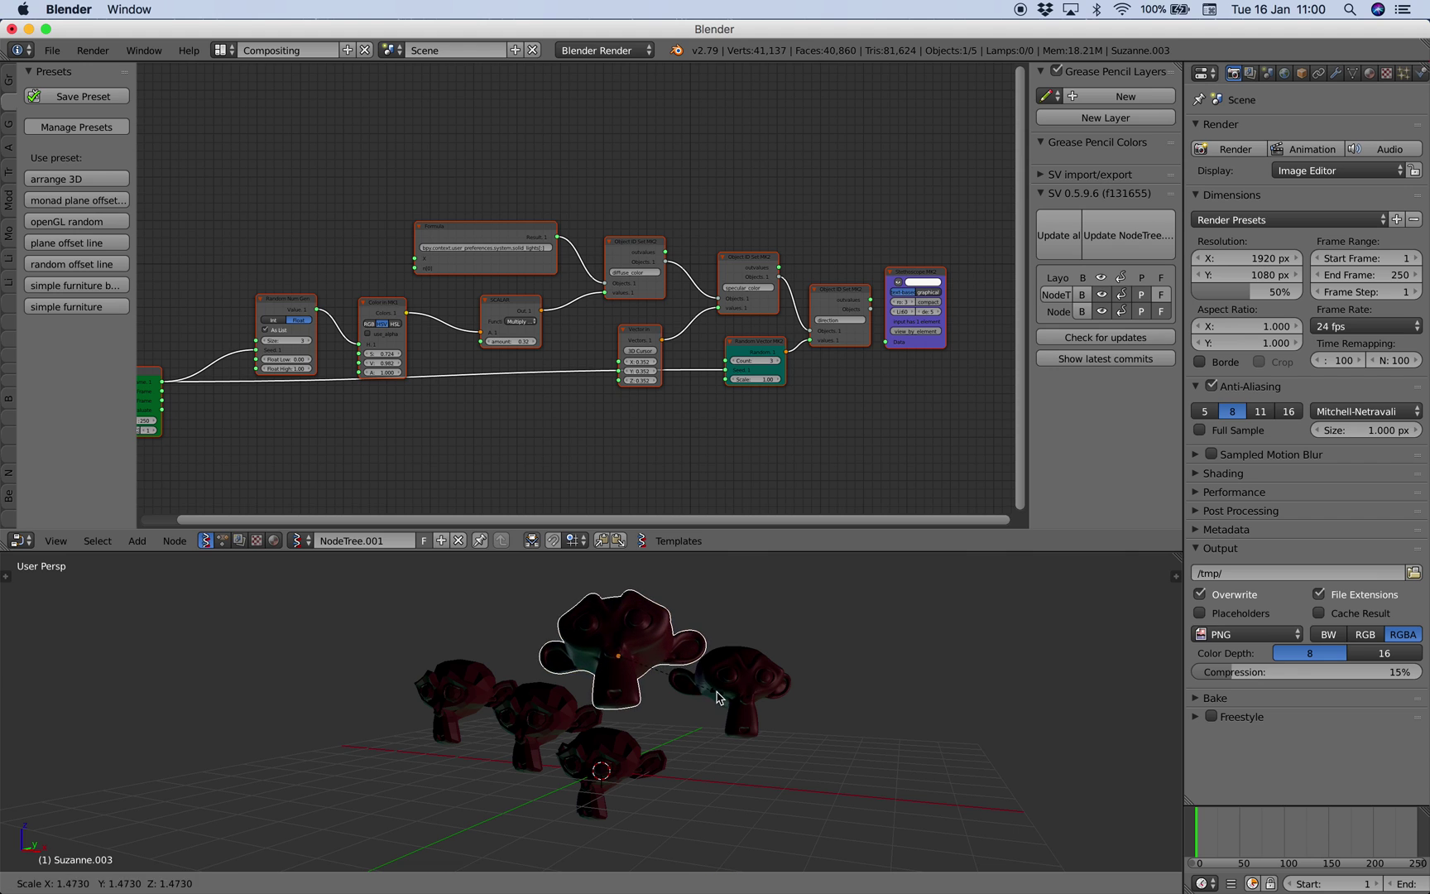
left_click(717, 698)
right_click(717, 698)
key("s")
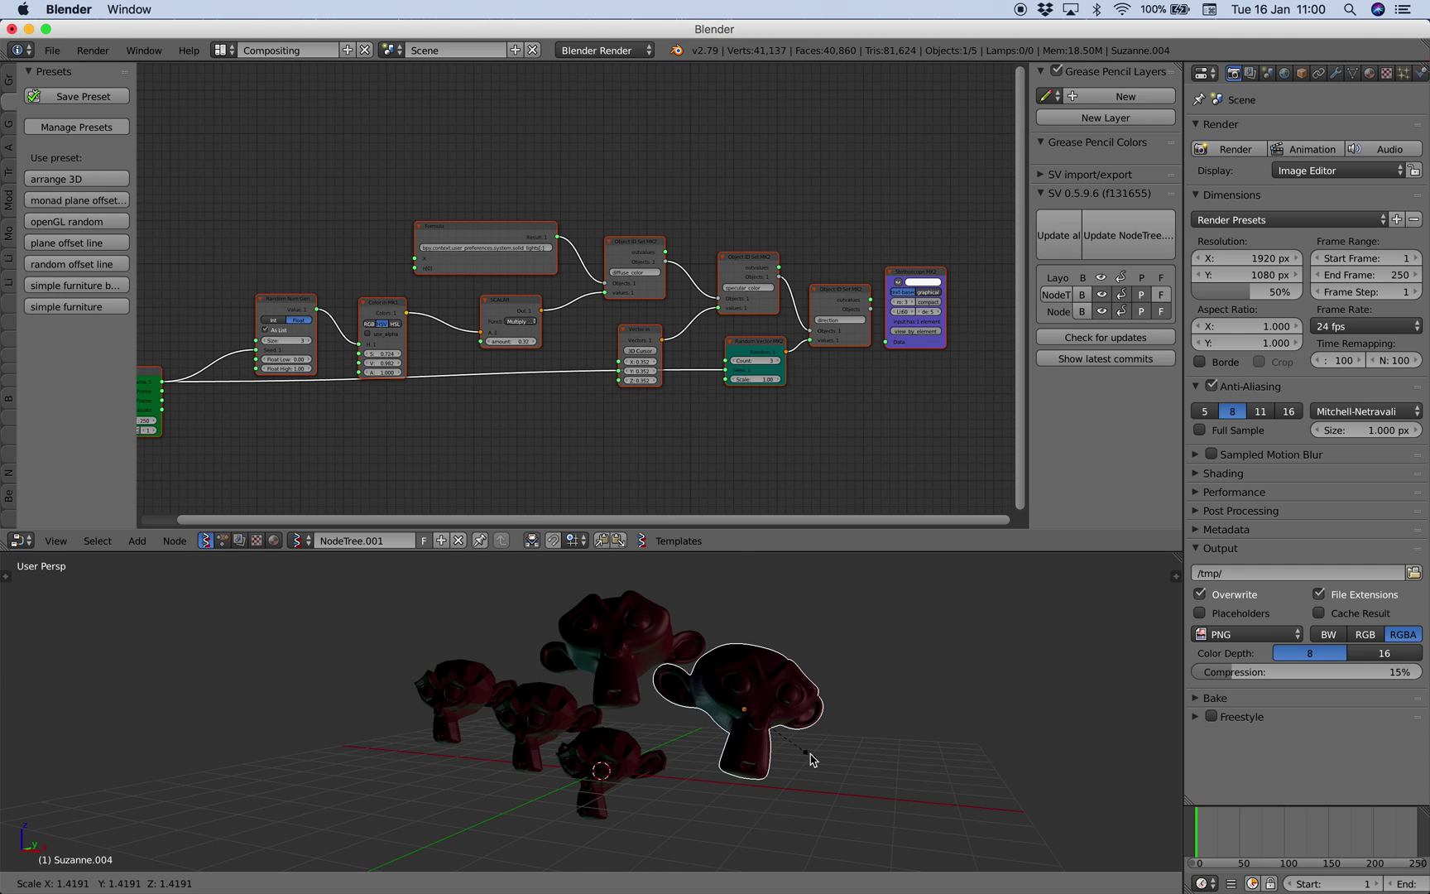
left_click(811, 760)
Step: Deselect all the nodes and play the animation to preview the randomized lighting on the monkeys
scroll(548, 358, "down", 2)
middle_click_drag(554, 336, 617, 287)
scroll(579, 322, "up", 2)
key("a")
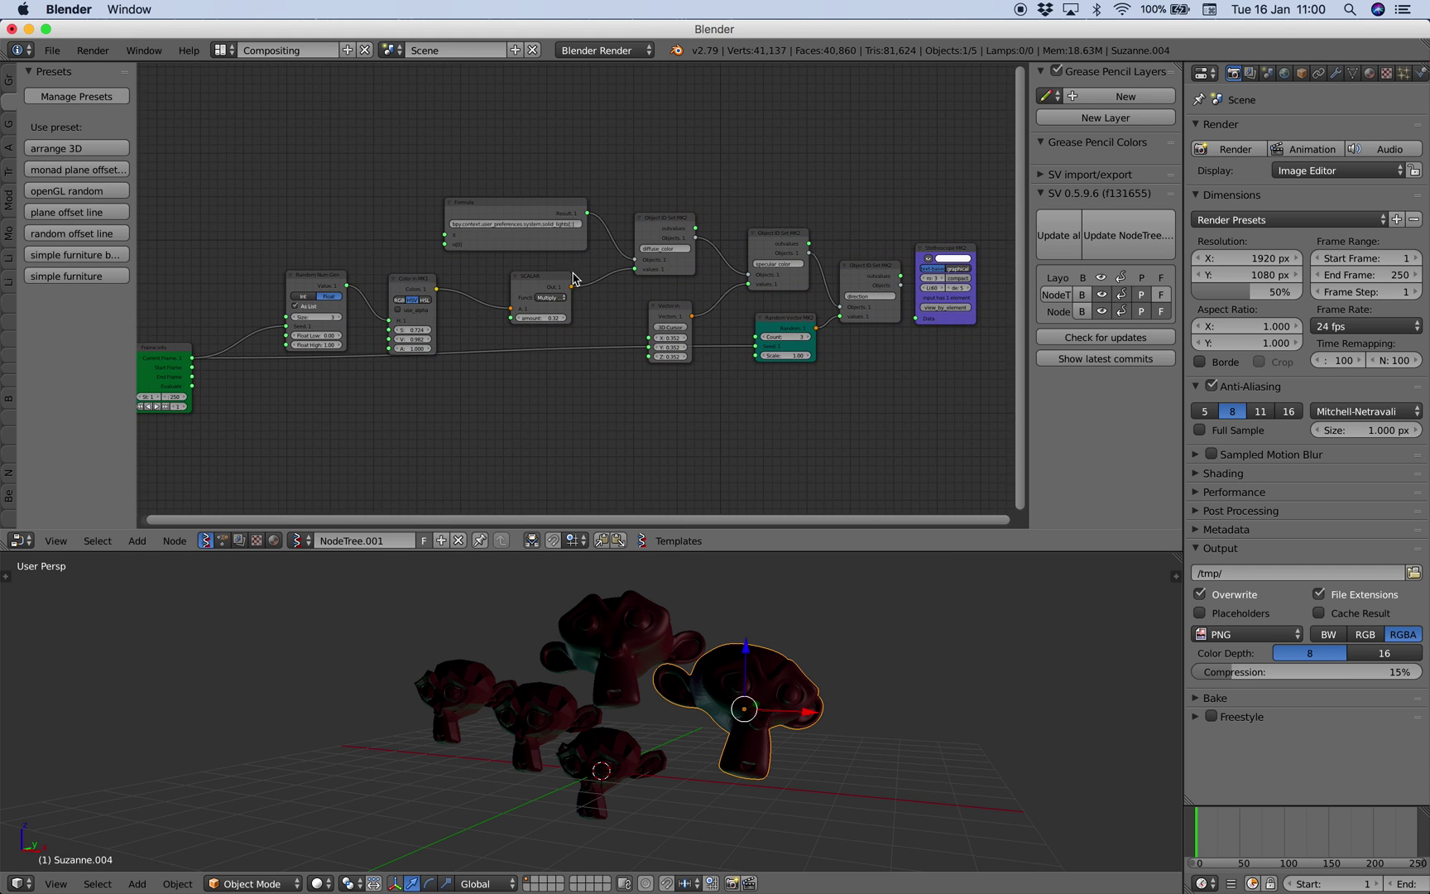
scroll(574, 279, "down", 1)
key("alt+a")
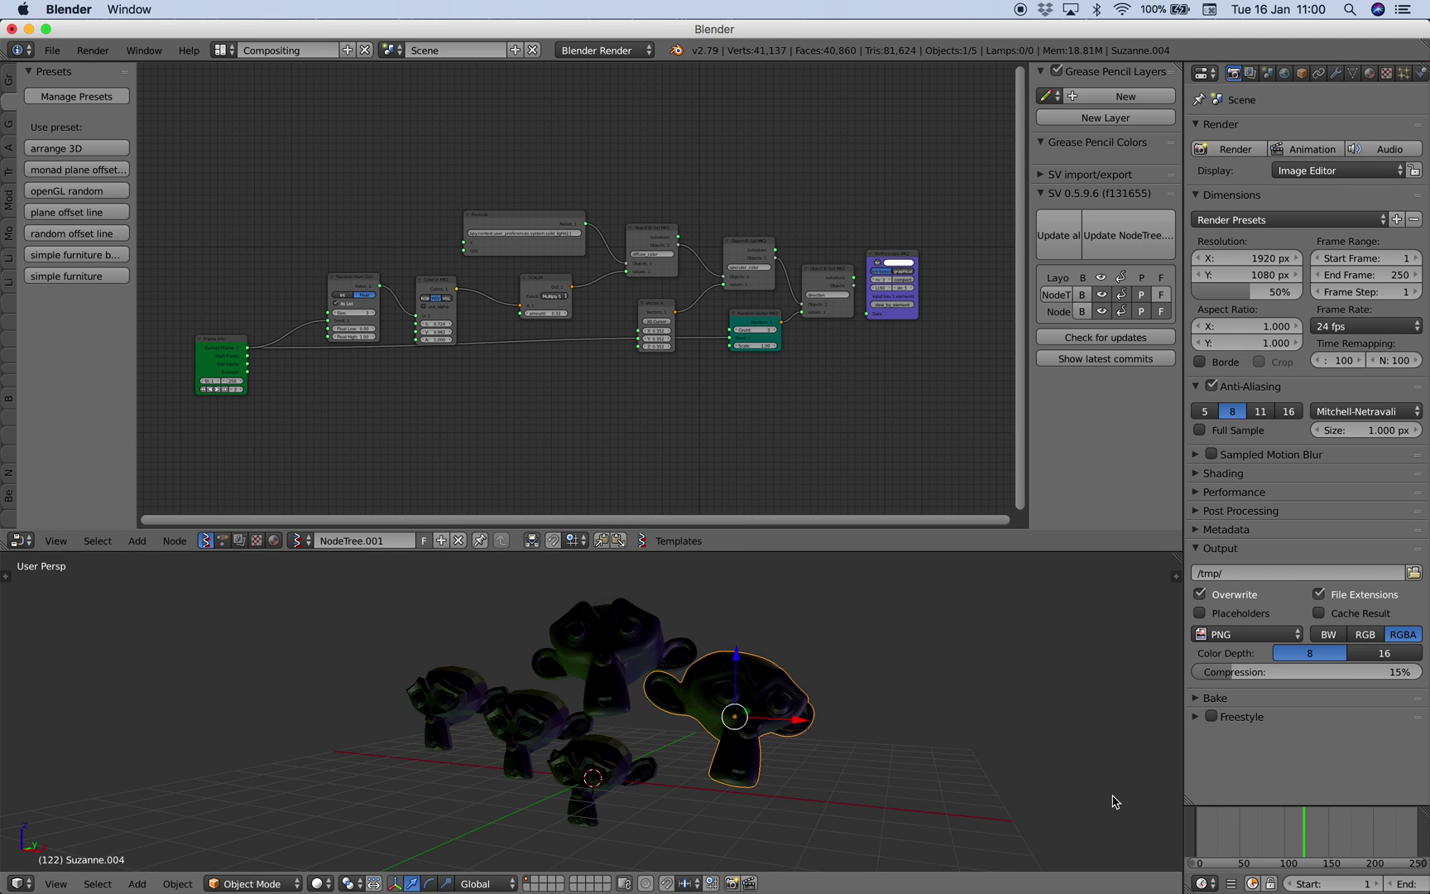
middle_click_drag(942, 728, 837, 724)
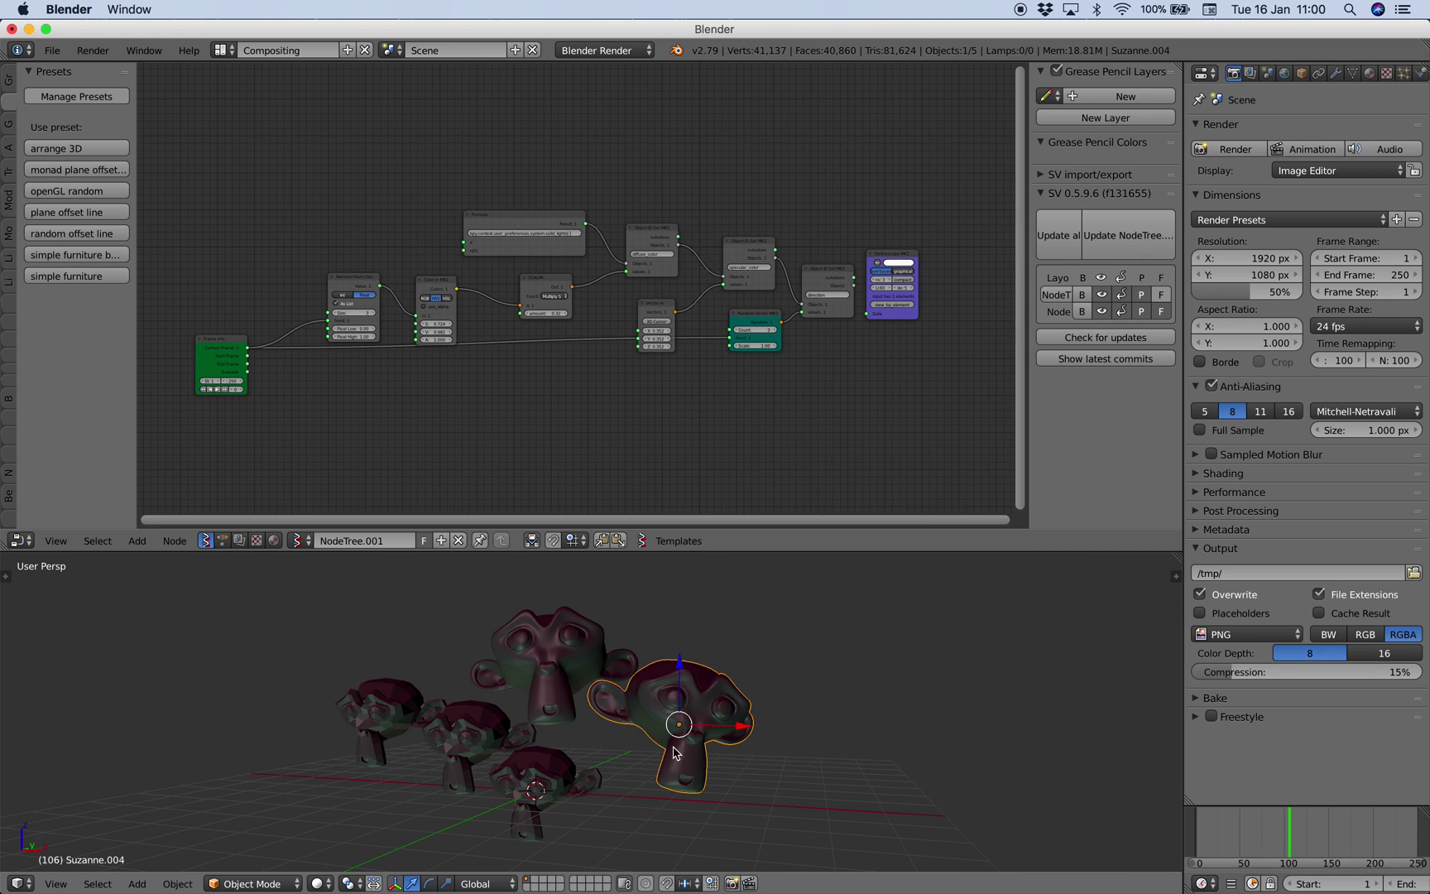
Step: Deselect all the monkeys in the 3D scene
scroll(642, 676, "down", 1)
key("a")
key("a")
mouse_move(636, 681)
middle_mouse_down()
mouse_move(430, 672)
mouse_move(665, 677)
mouse_move(614, 671)
middle_mouse_up()
key("a")
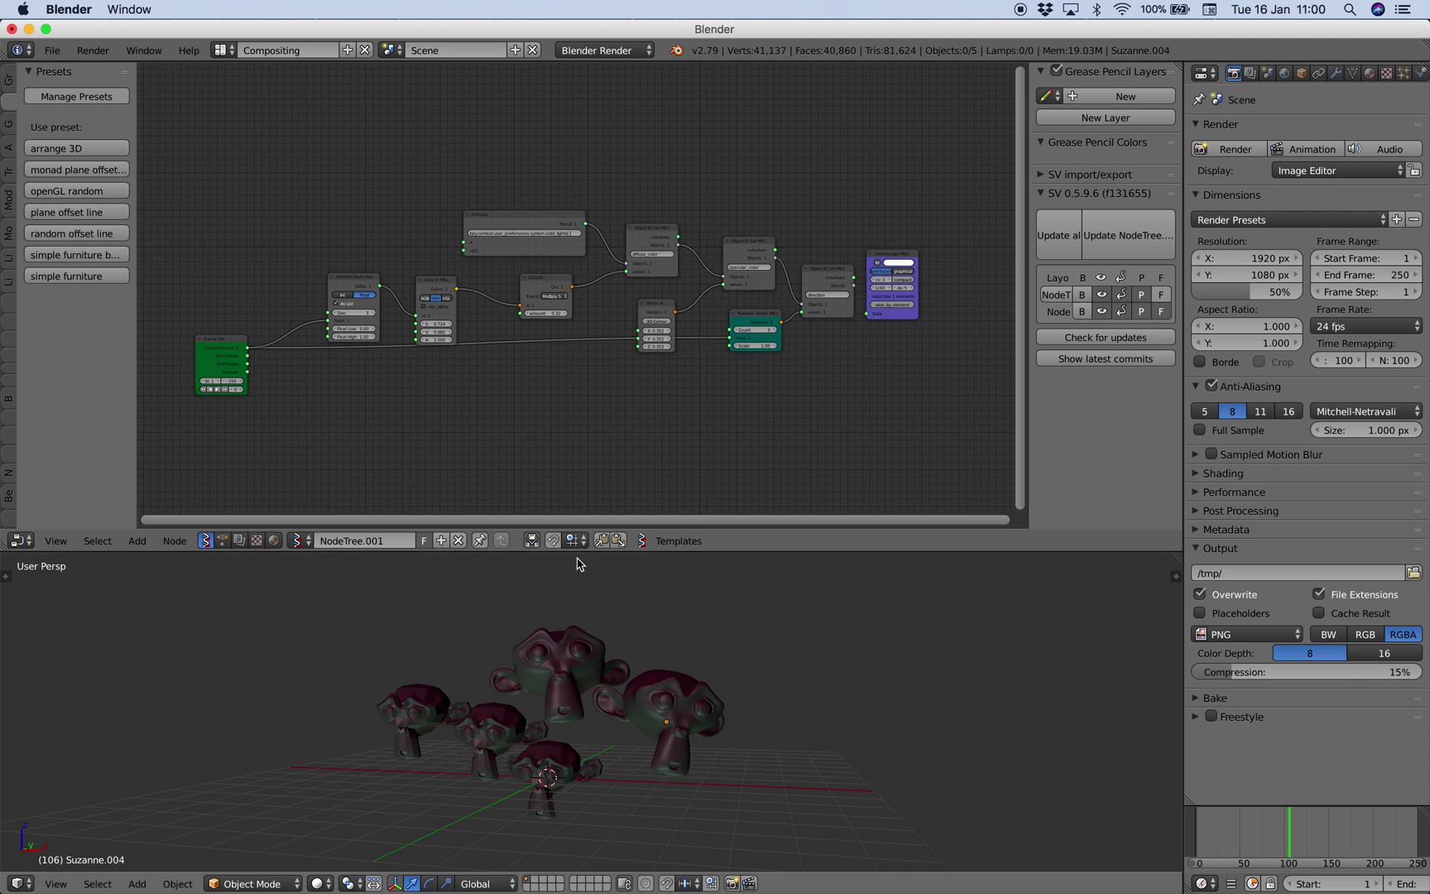
Step: Start a new file and delete all its default objects
left_click(52, 49)
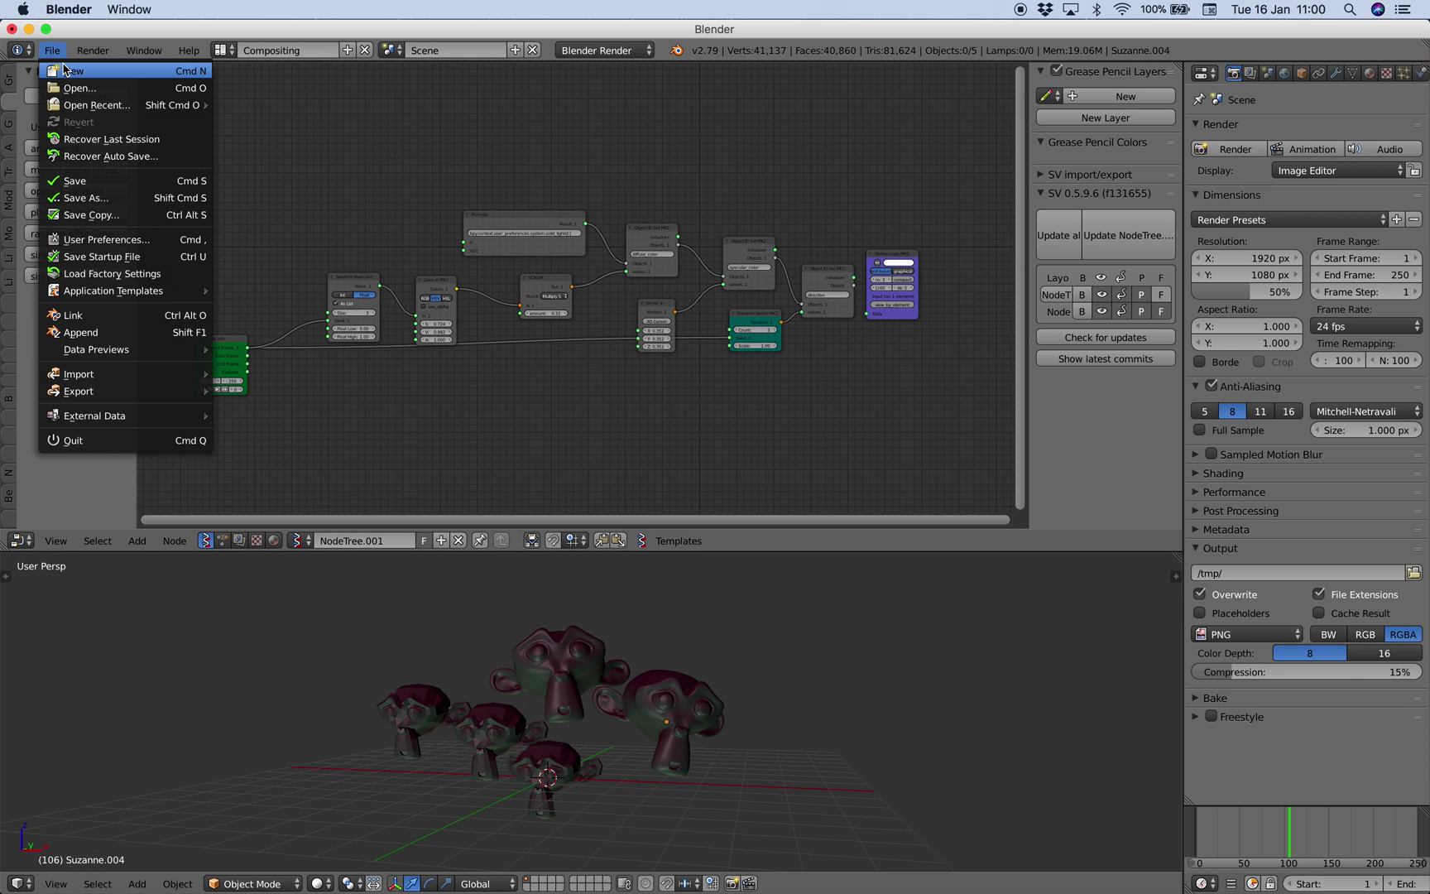
left_click(74, 72)
left_click(82, 80)
key("a")
key("a")
key("Delete")
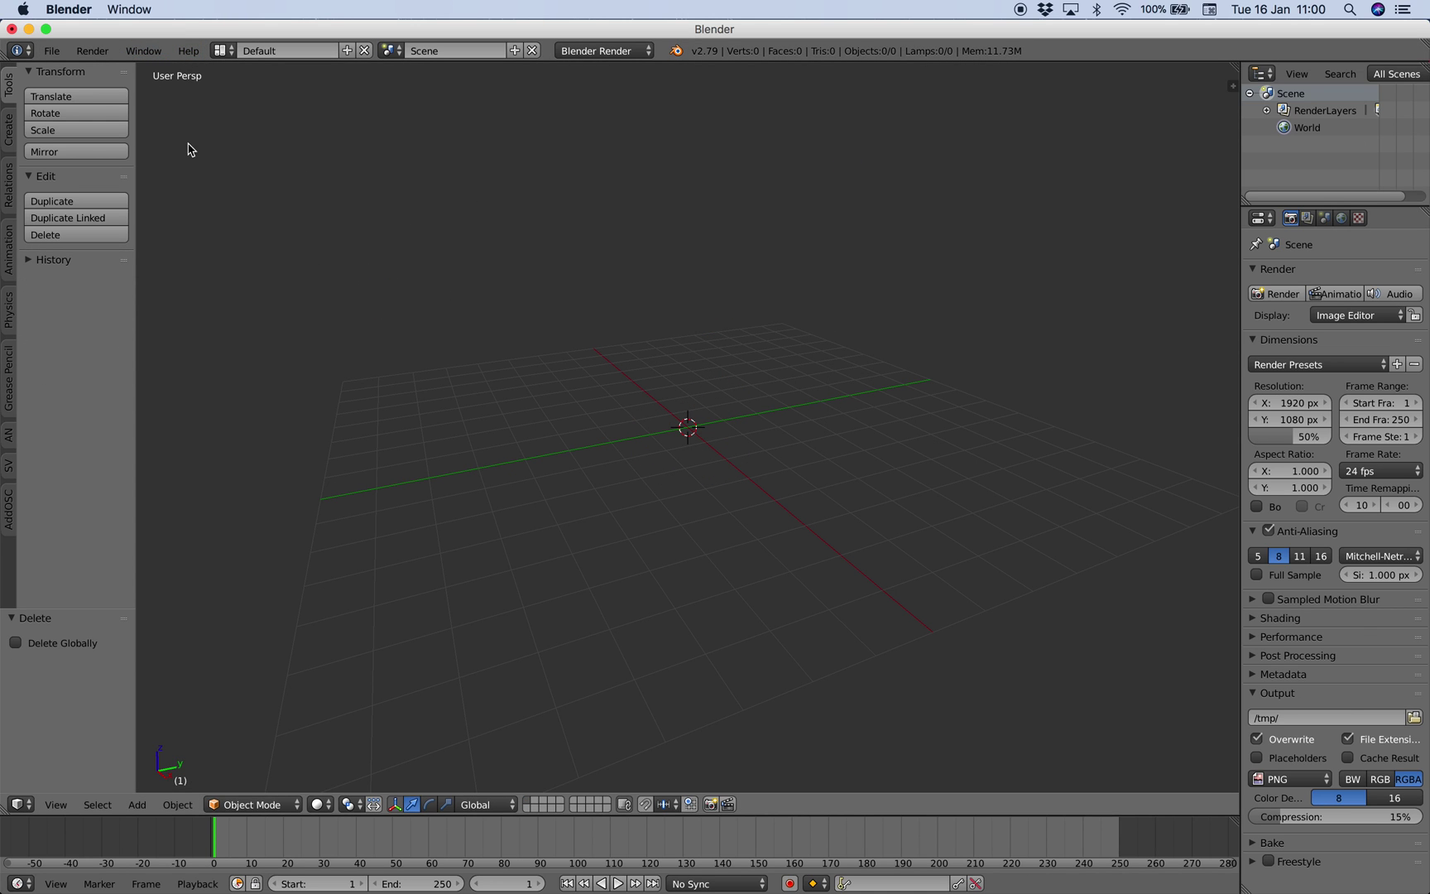
Step: Make the window full screen and change the screen layout to Compositing
left_click(46, 29)
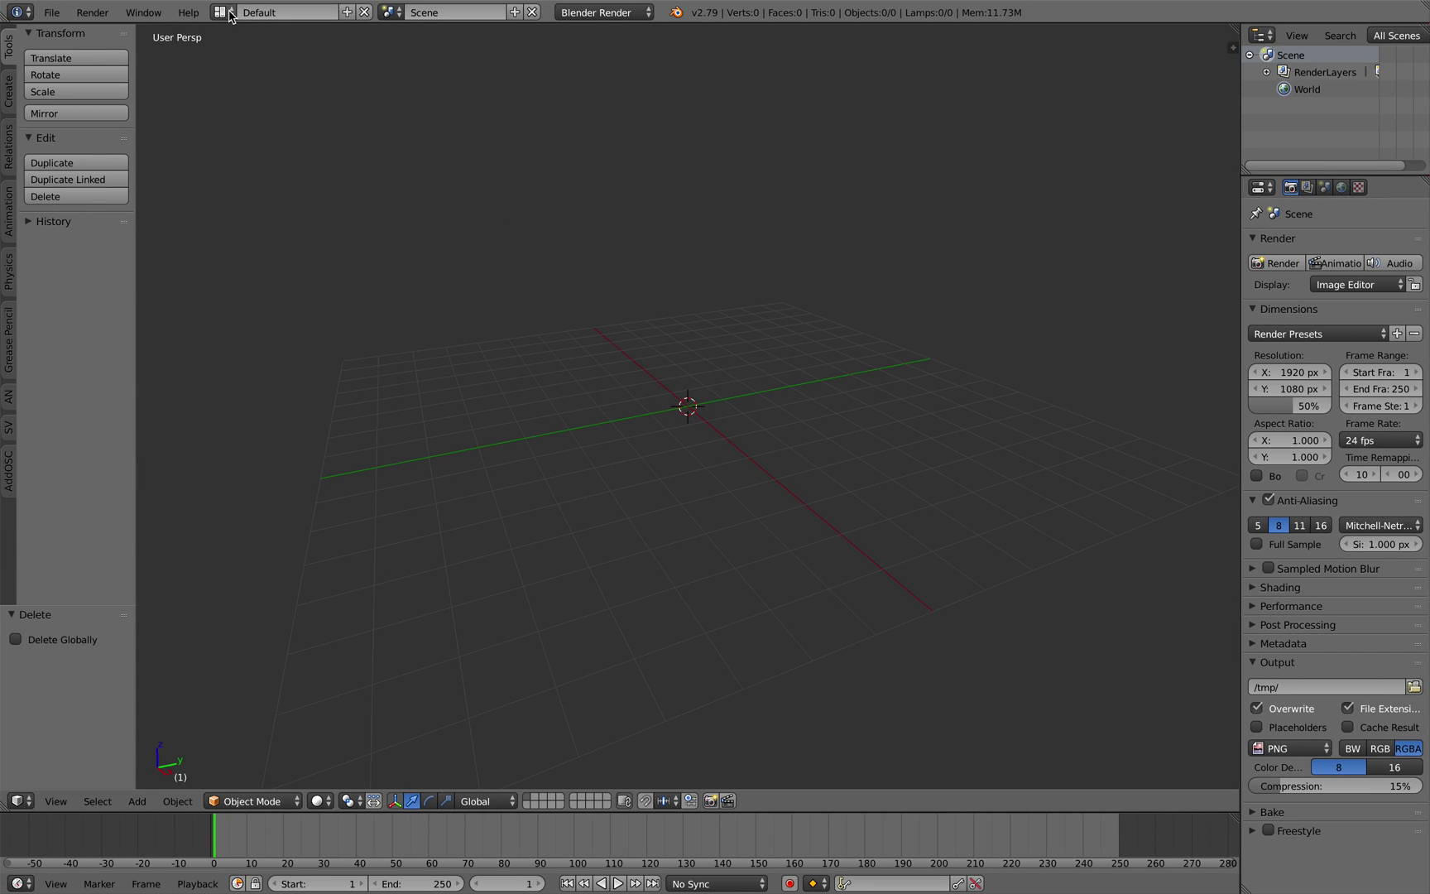
left_click(222, 12)
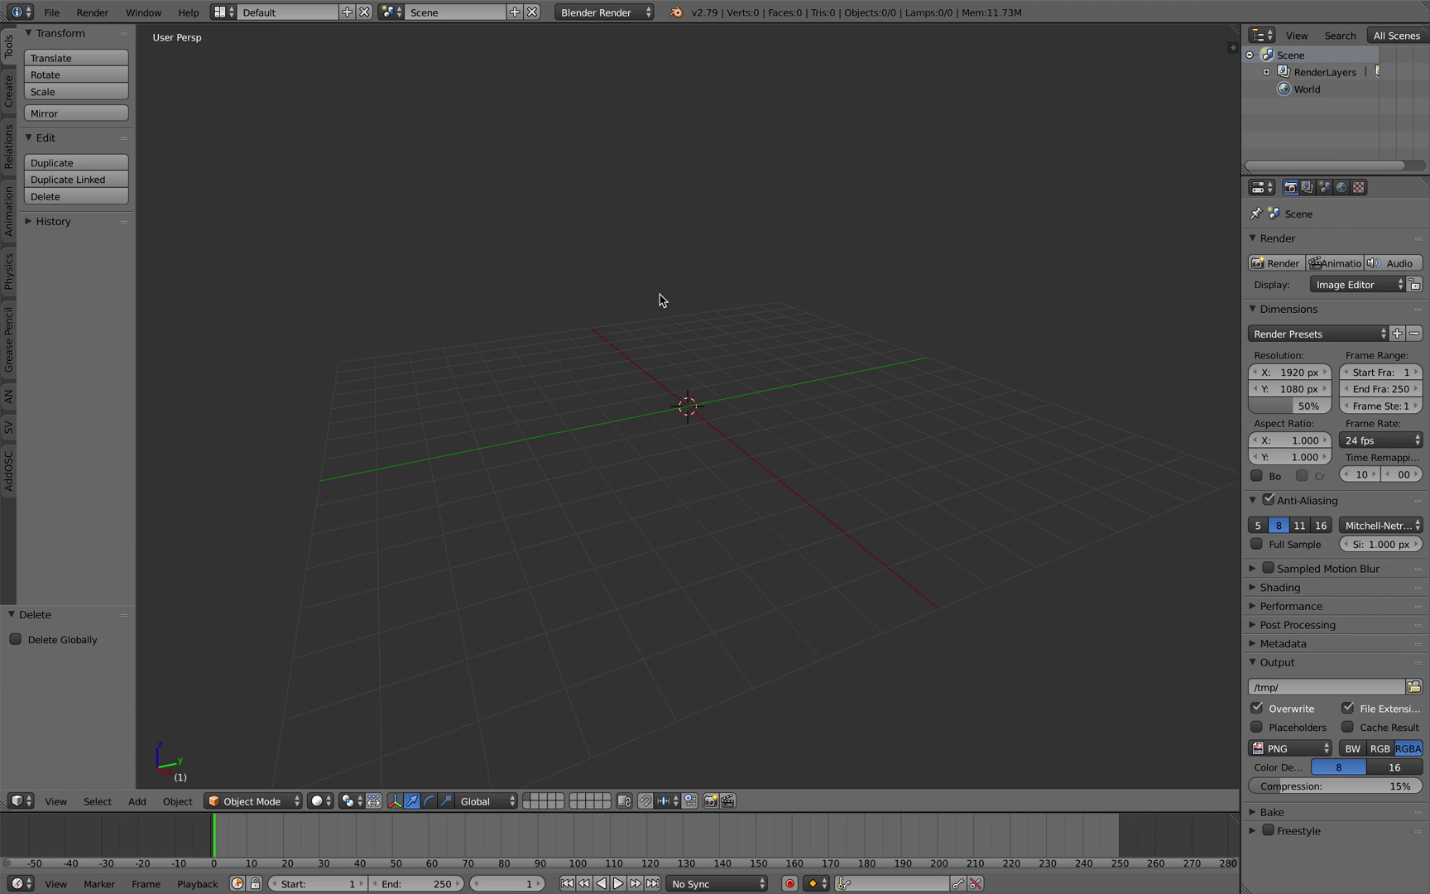
left_click(222, 12)
left_click(256, 58)
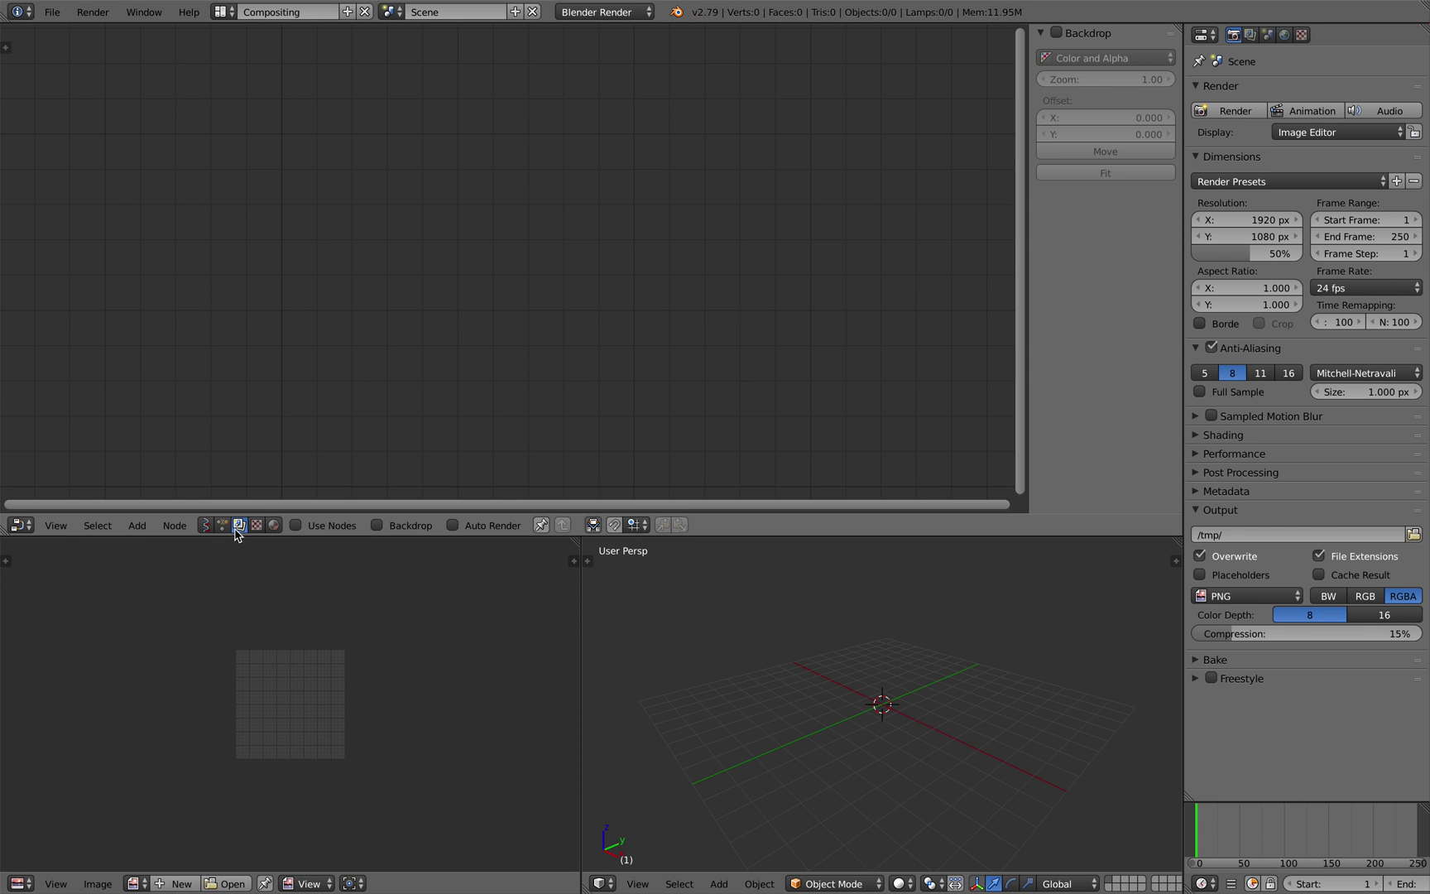
Step: Create a Sverchok node tree, widen the presets area and try to load the monad plane offset line preset
left_click(207, 525)
left_click(347, 525)
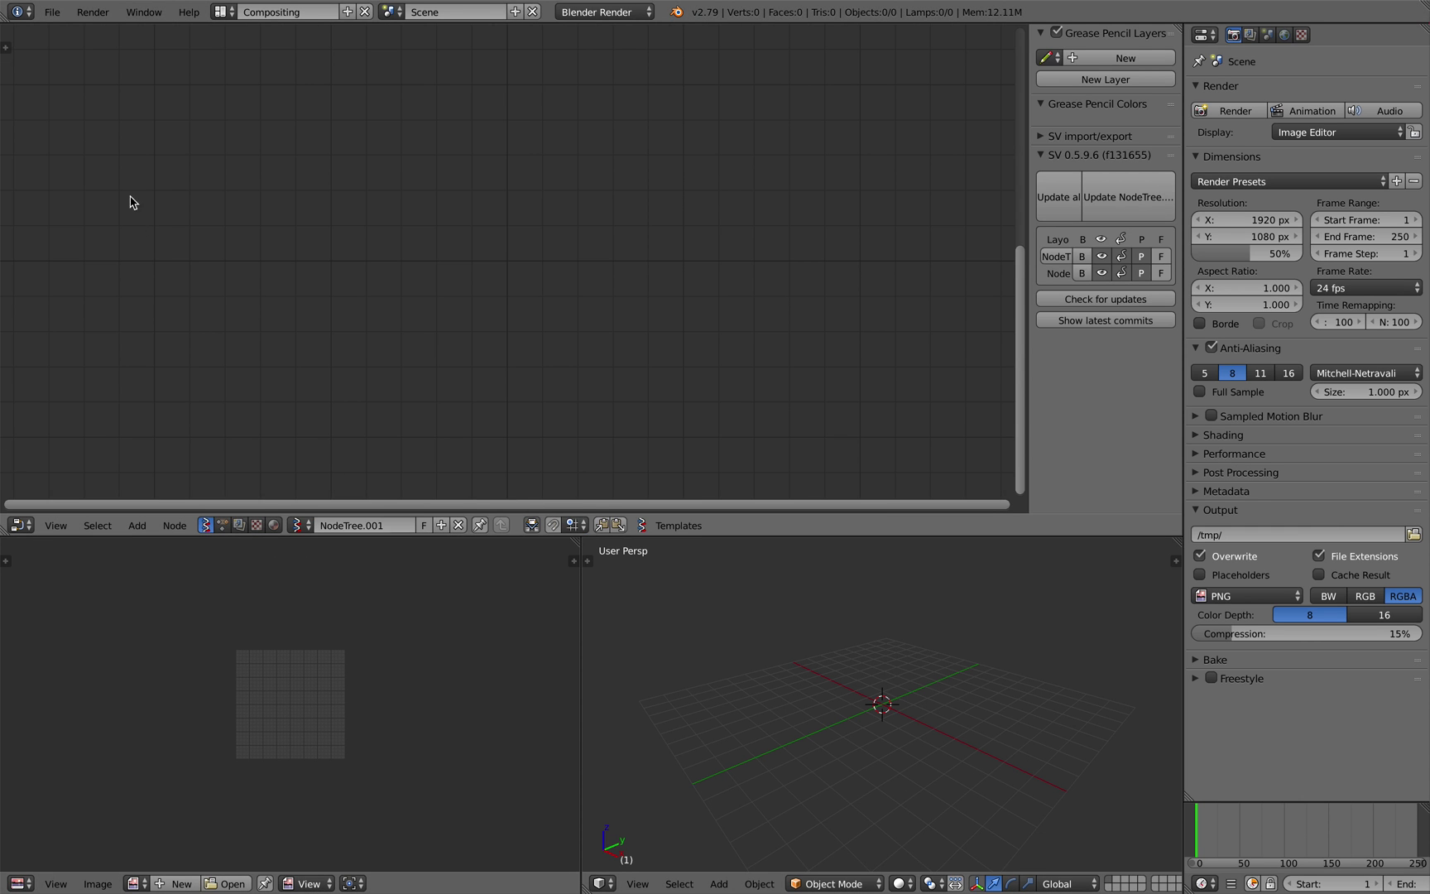
left_click(7, 47)
left_click(8, 67)
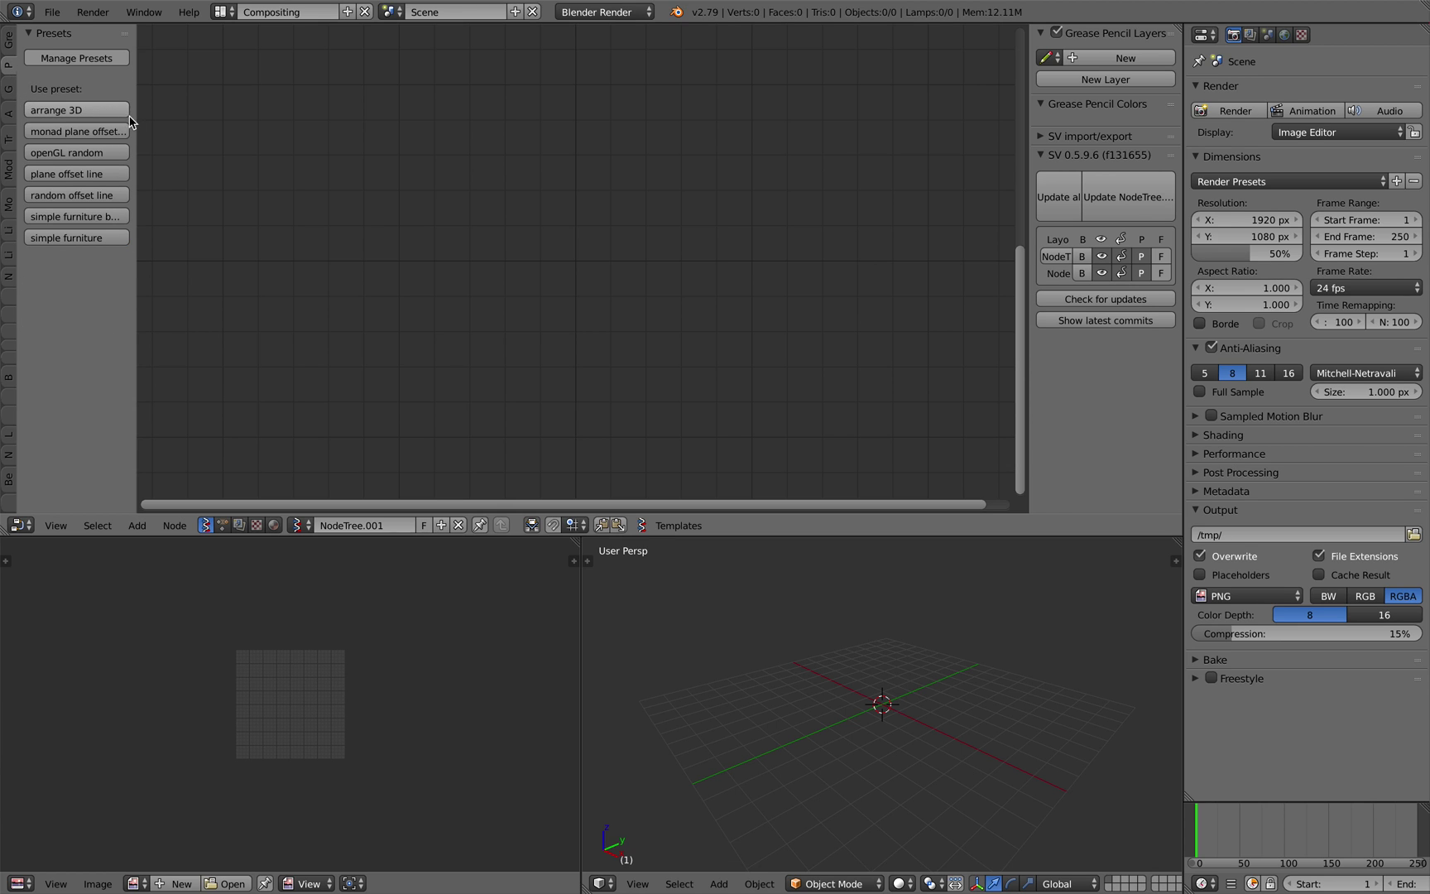
left_click_drag(135, 124, 177, 124)
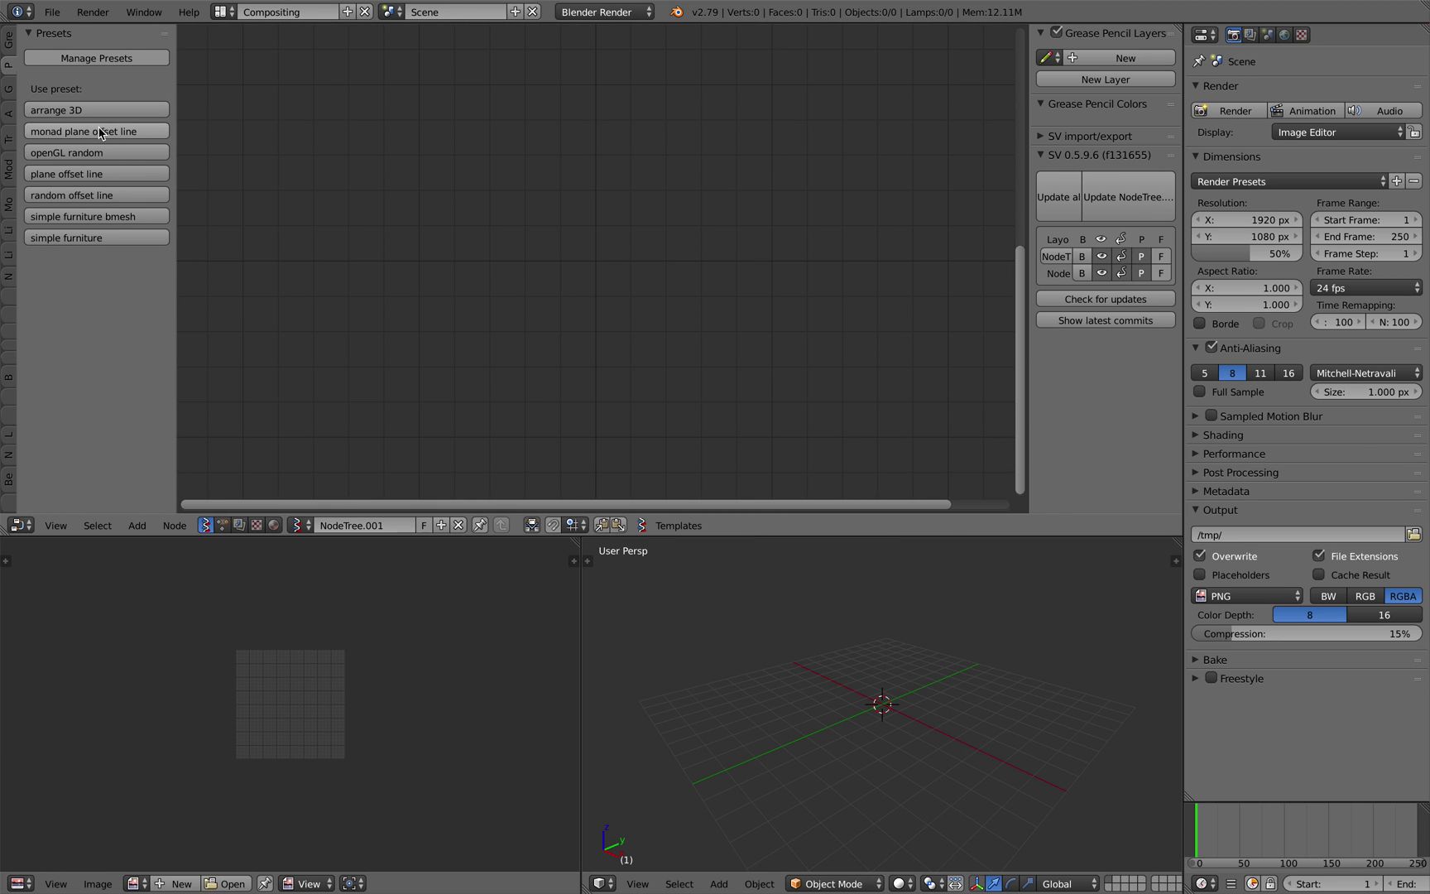
left_click(115, 133)
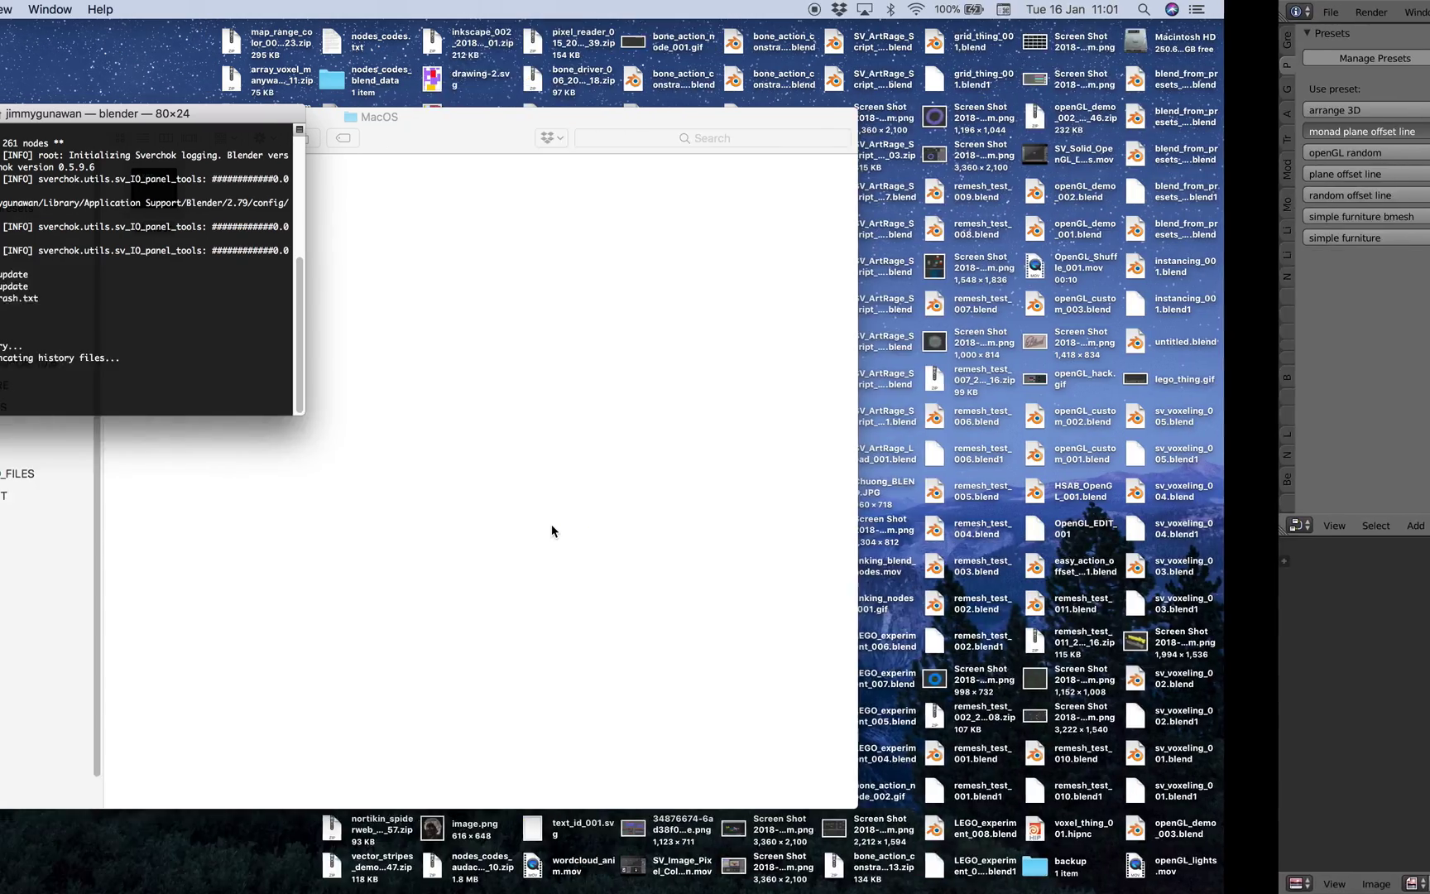
Step: Close the terminal window and start Blender again from its executable in the MacOS folder
left_click(94, 114)
double_click(361, 197)
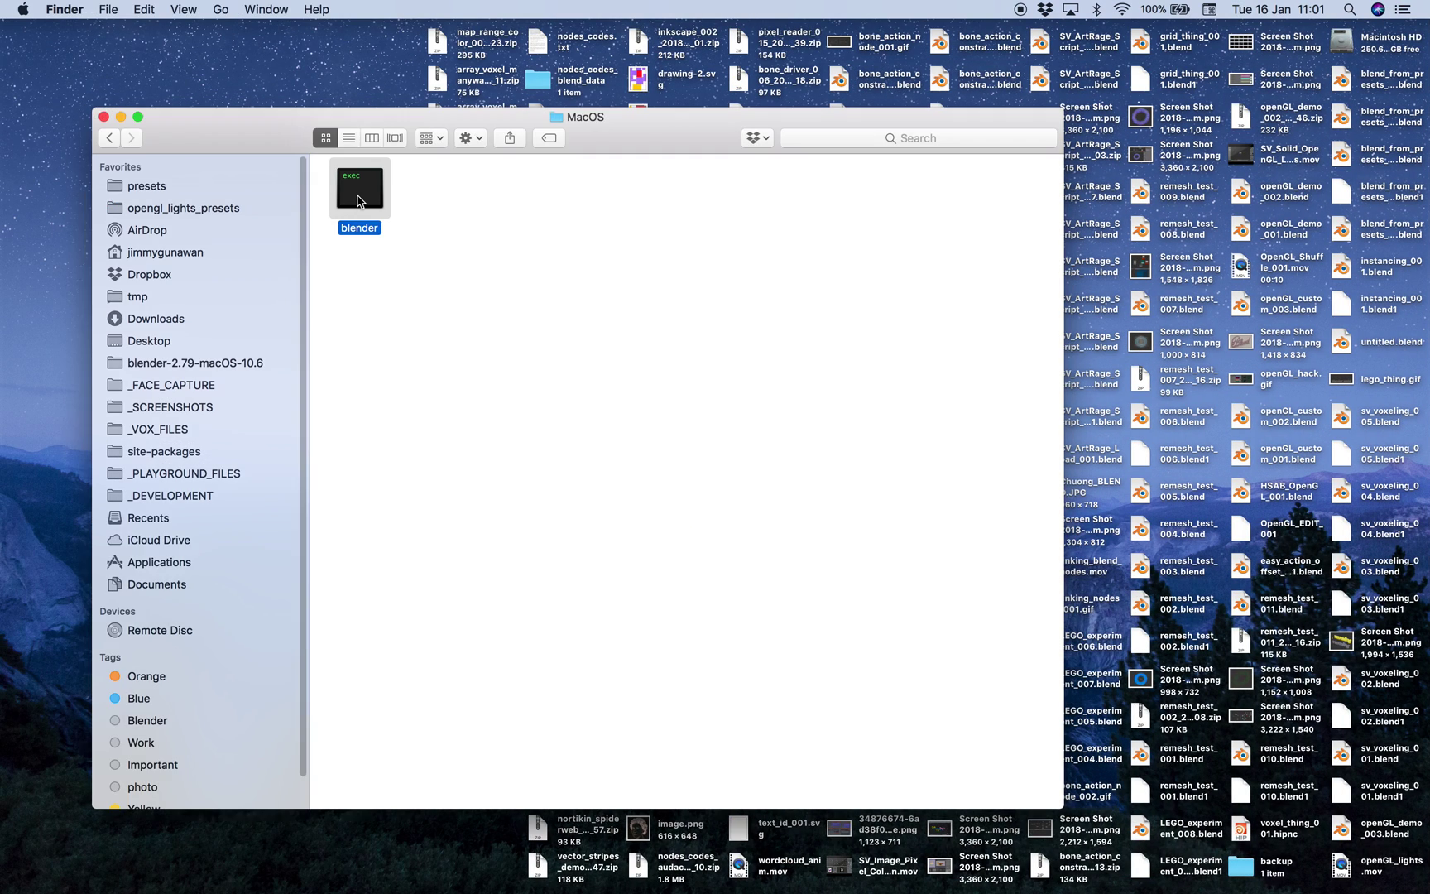
left_click(652, 315)
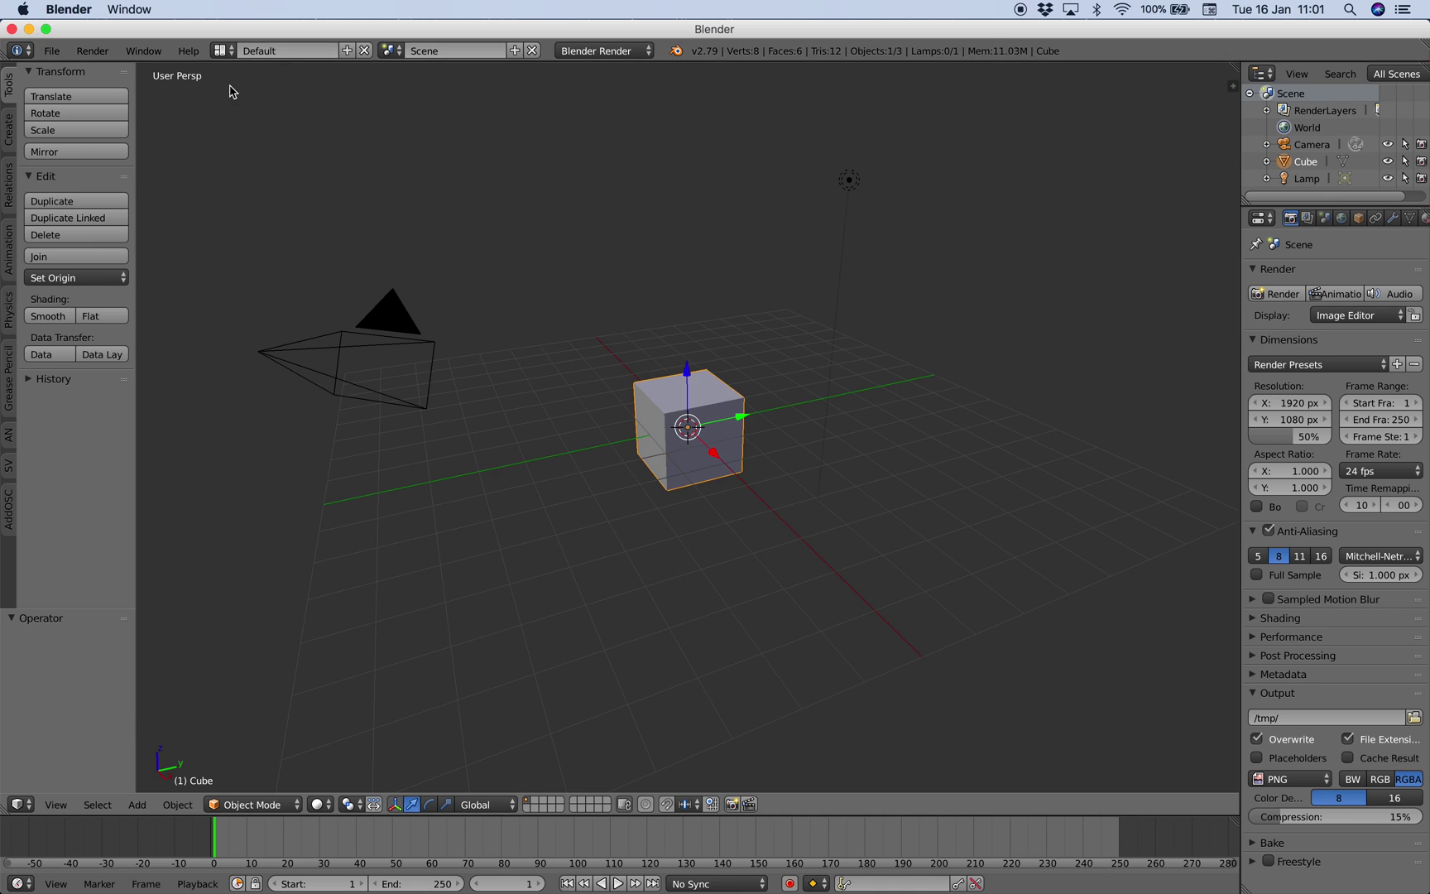
Step: Switch the screen layout to Compositing and create a new Sverchok node tree
left_click(222, 50)
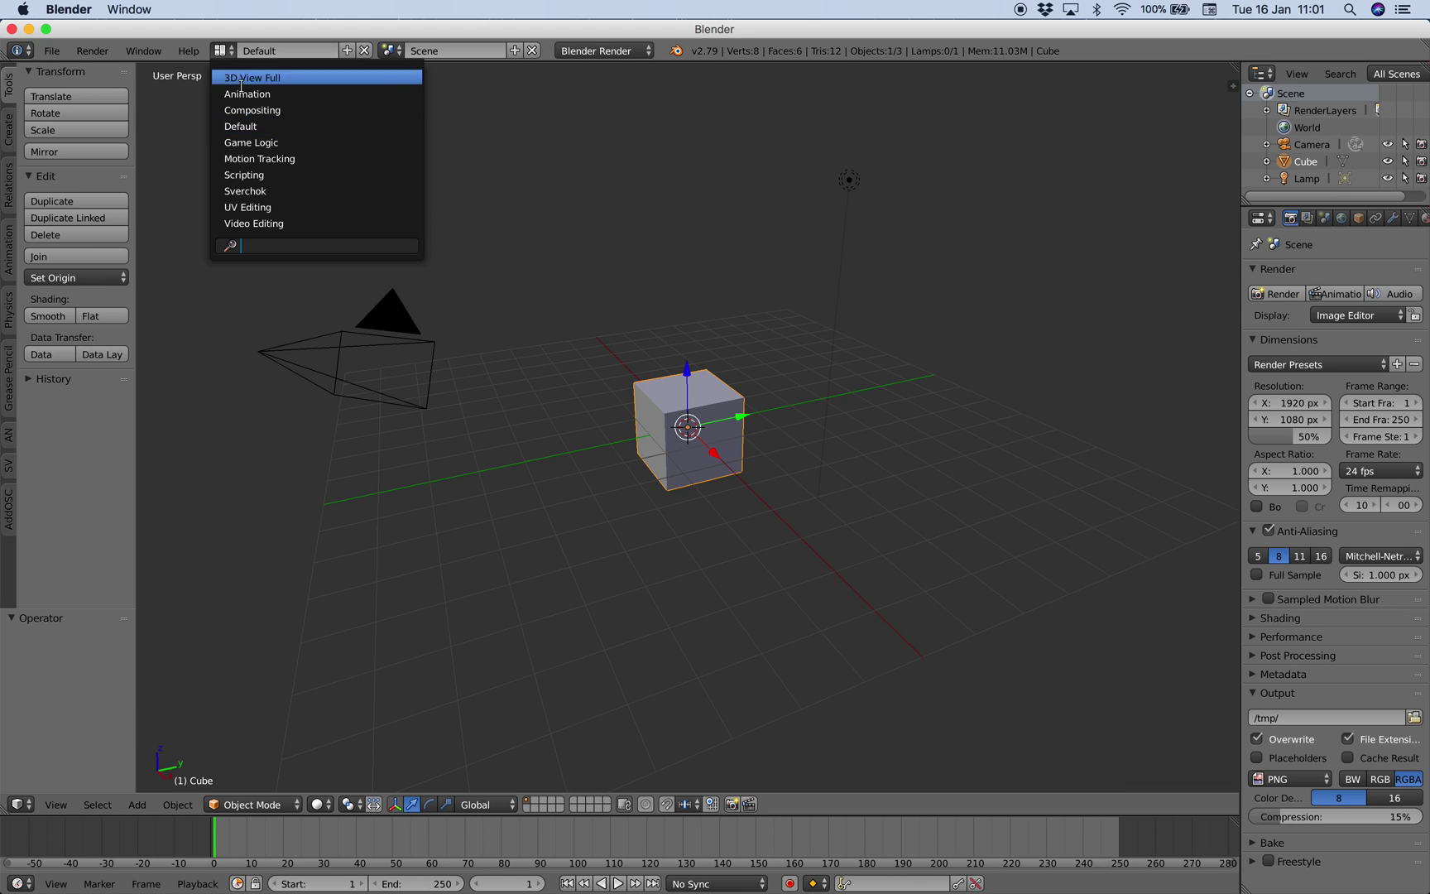
left_click(246, 114)
left_click(369, 541)
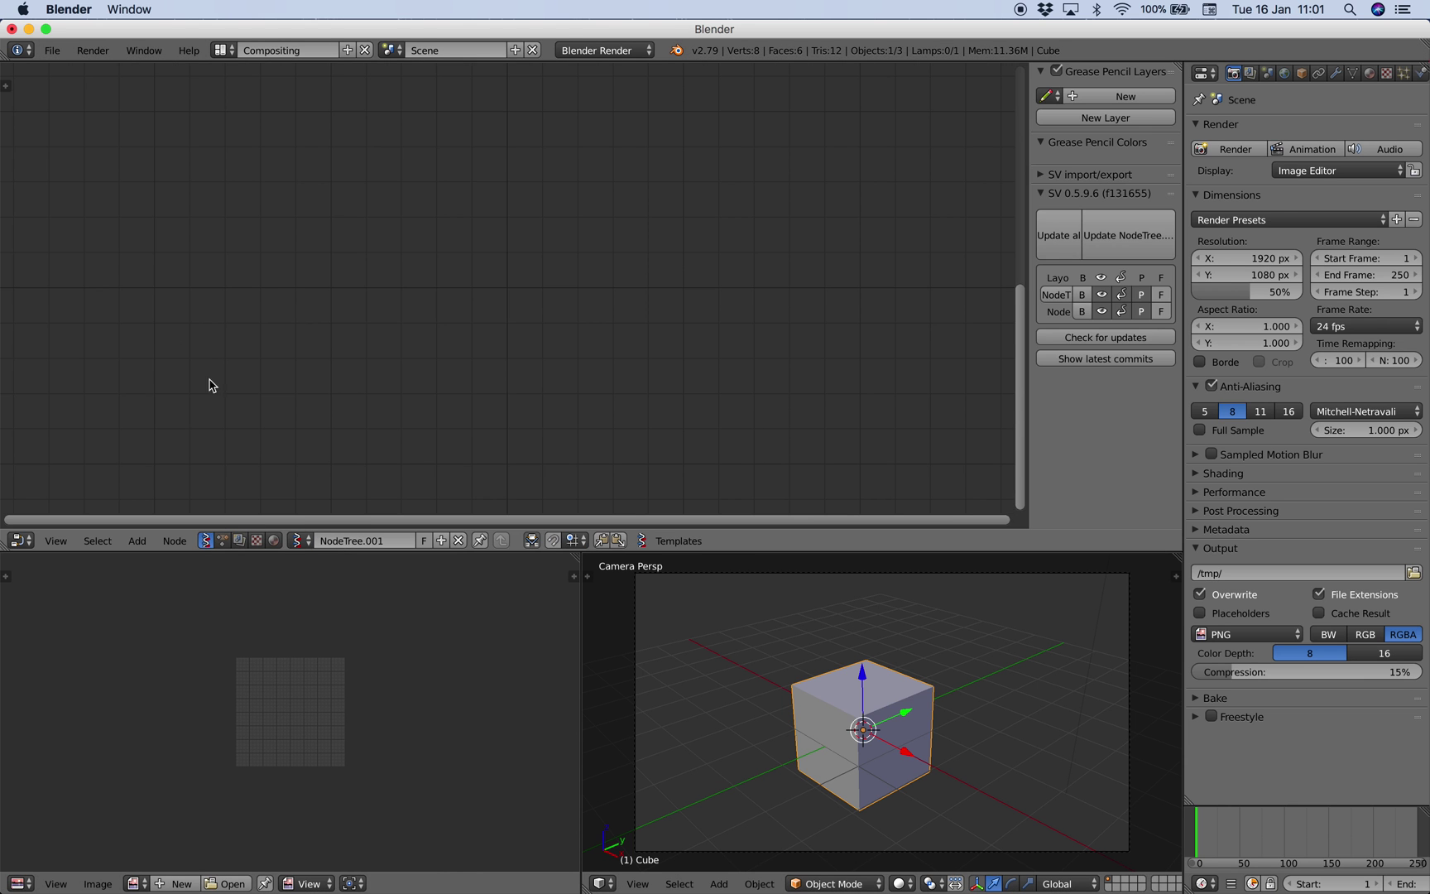
Step: Load the monad plane offset line preset and collapse the node editor's properties sidebar
left_click(7, 86)
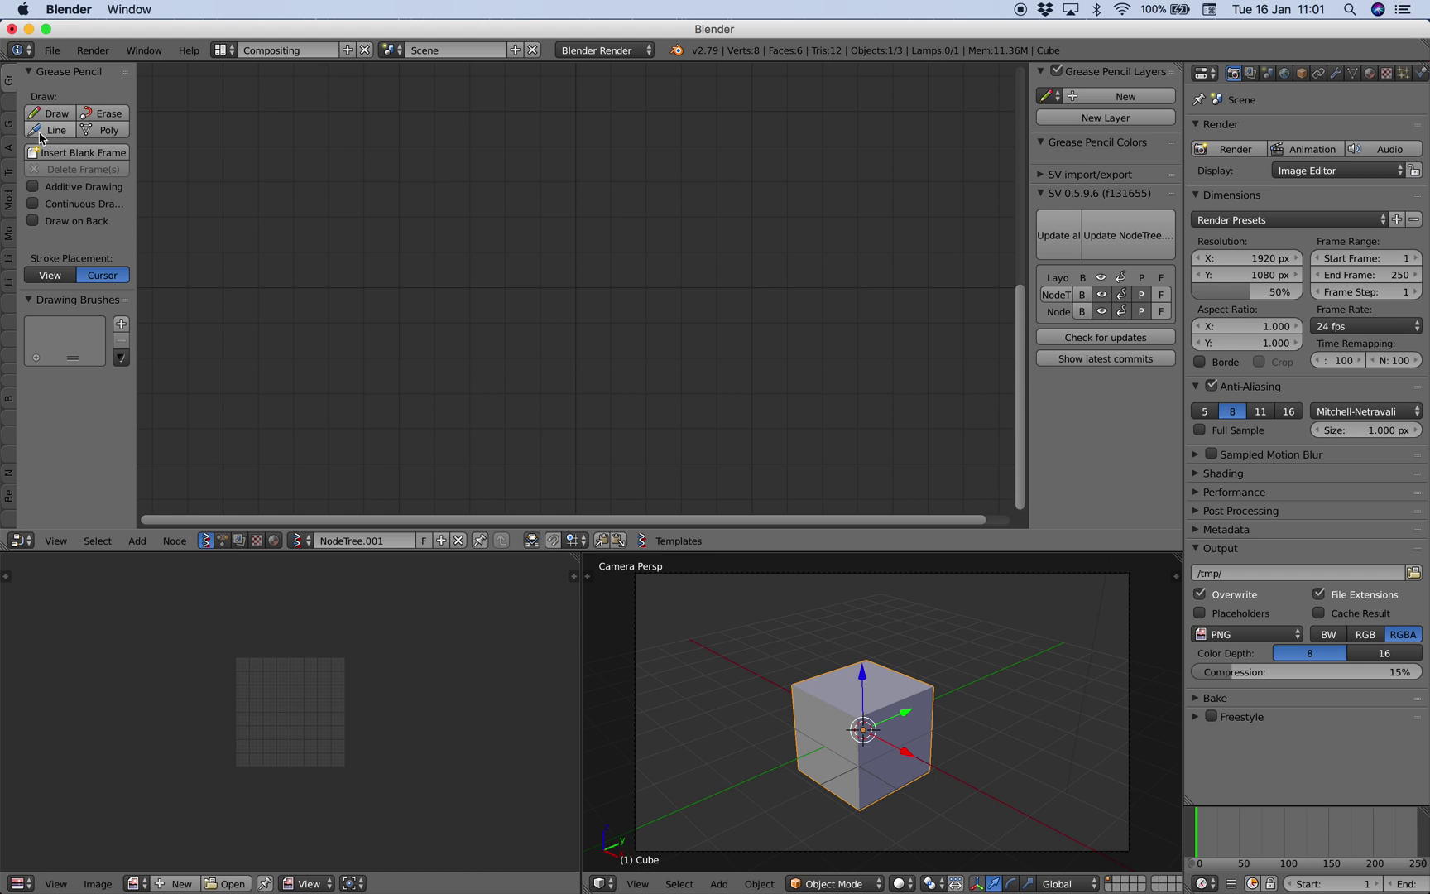
left_click(63, 149)
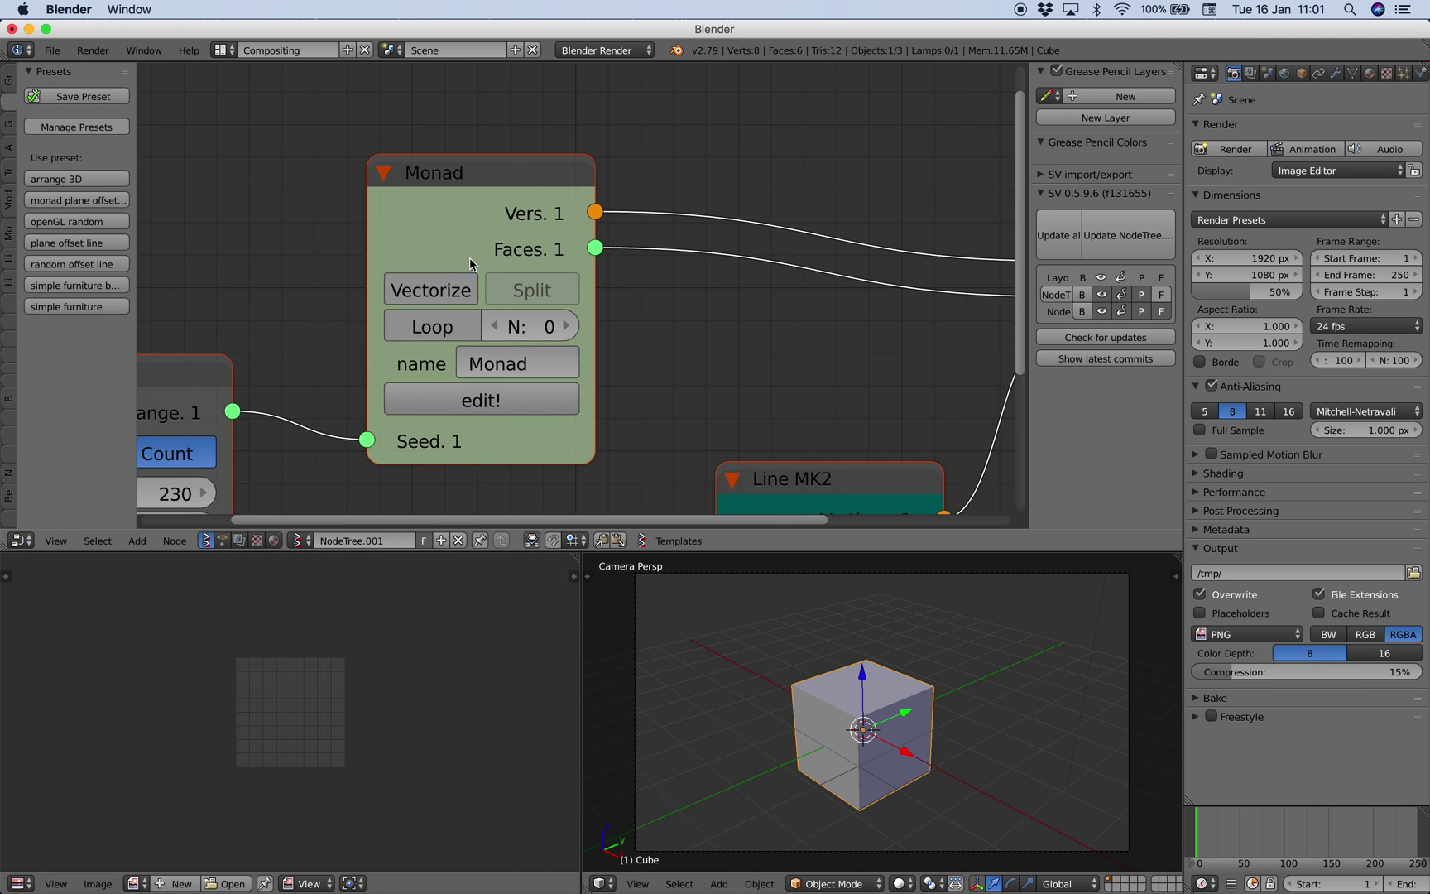
key("Home")
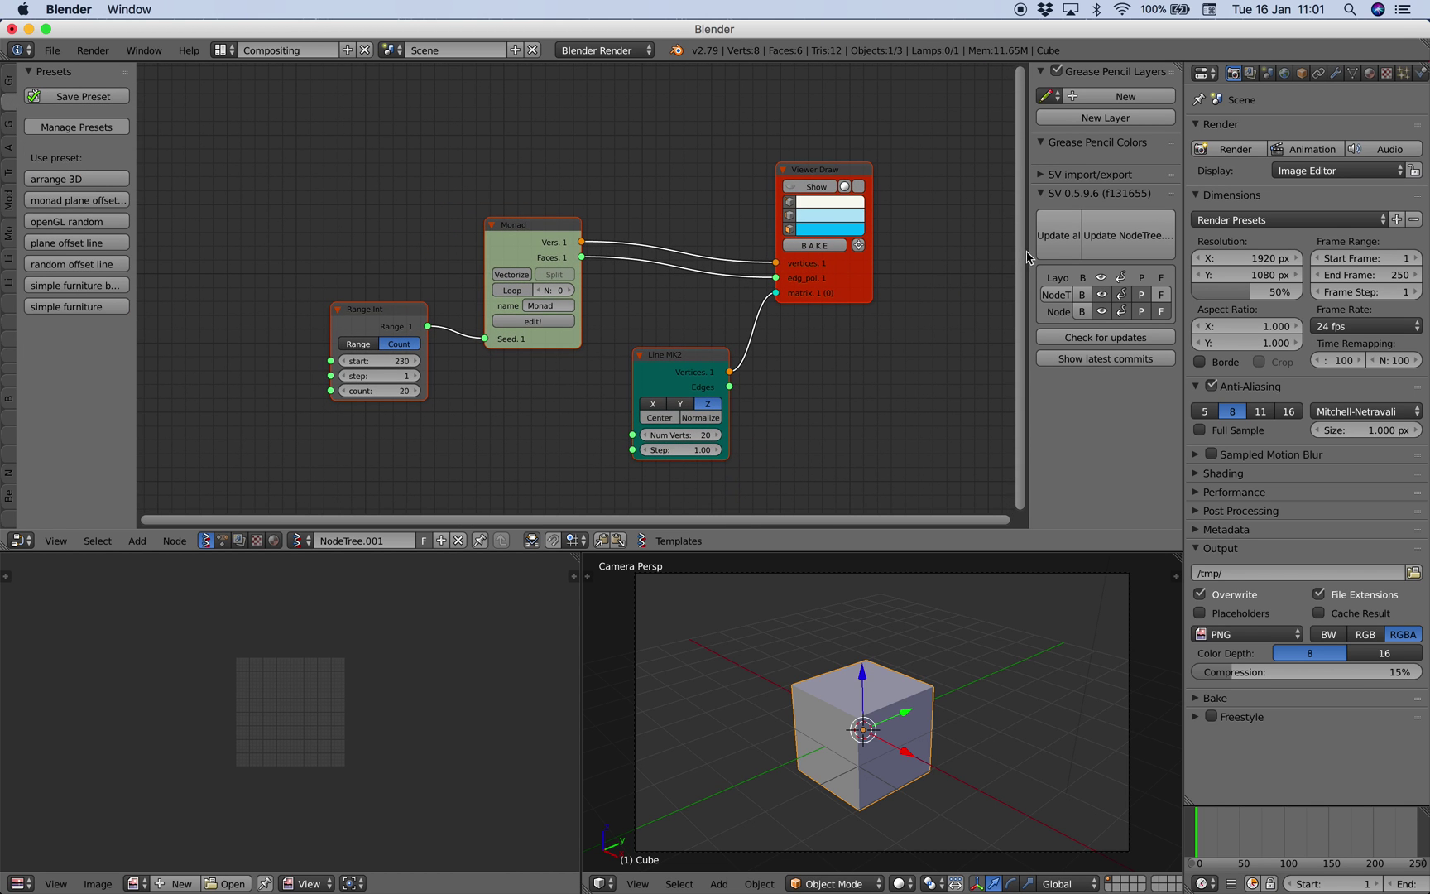
left_click_drag(1029, 251, 1221, 288)
Step: Delete the default cube, camera and lamp from the 3D scene
middle_click_drag(878, 749, 1003, 726)
key("a")
key("a")
key("x")
left_click(1006, 719)
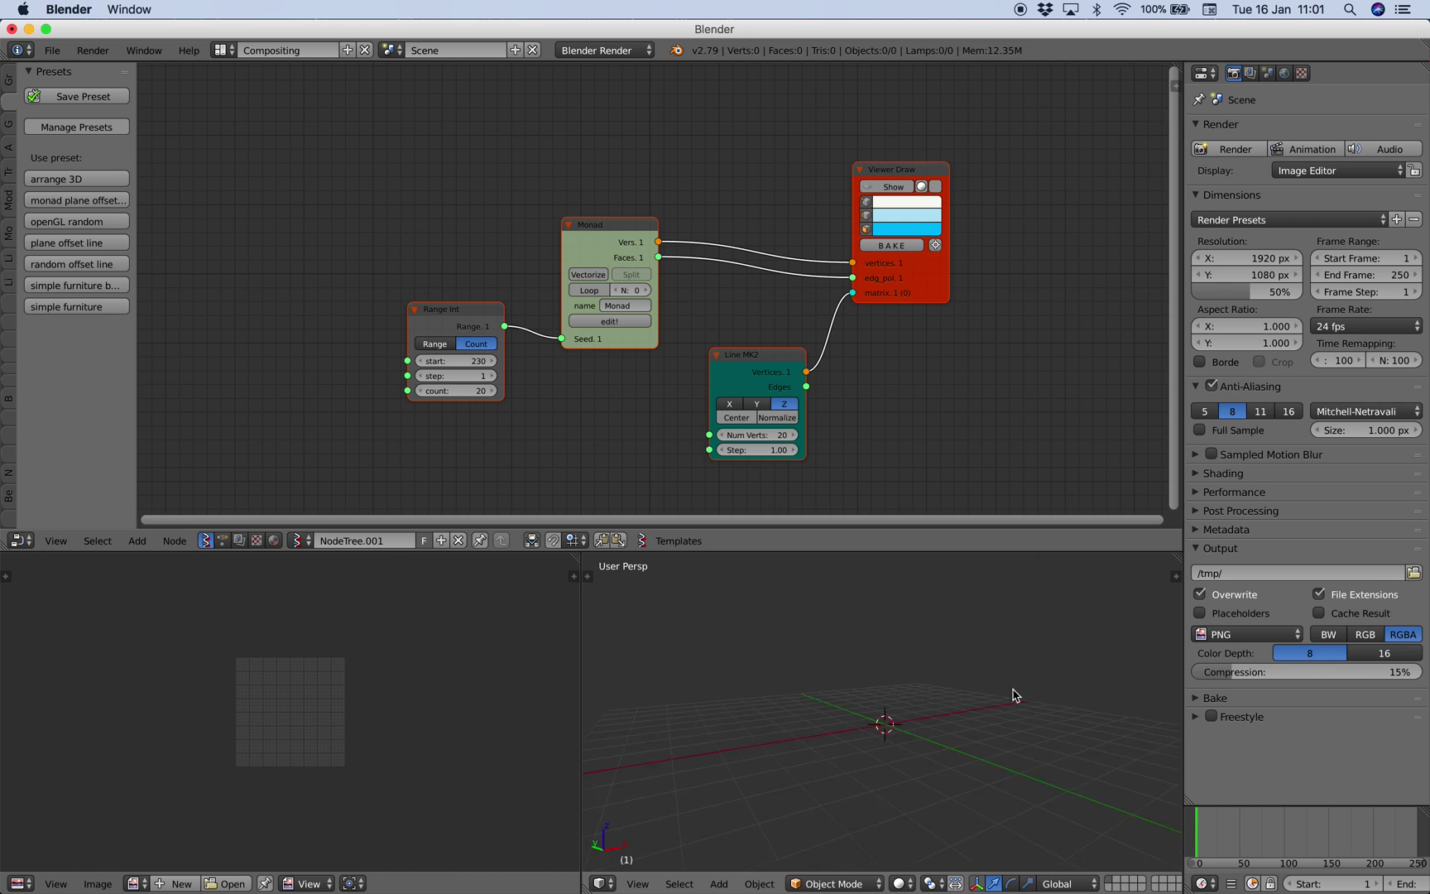
Step: Move the timeline to frame 28 and turn on the display of the Viewer Draw node
scroll(568, 341, "up", 2)
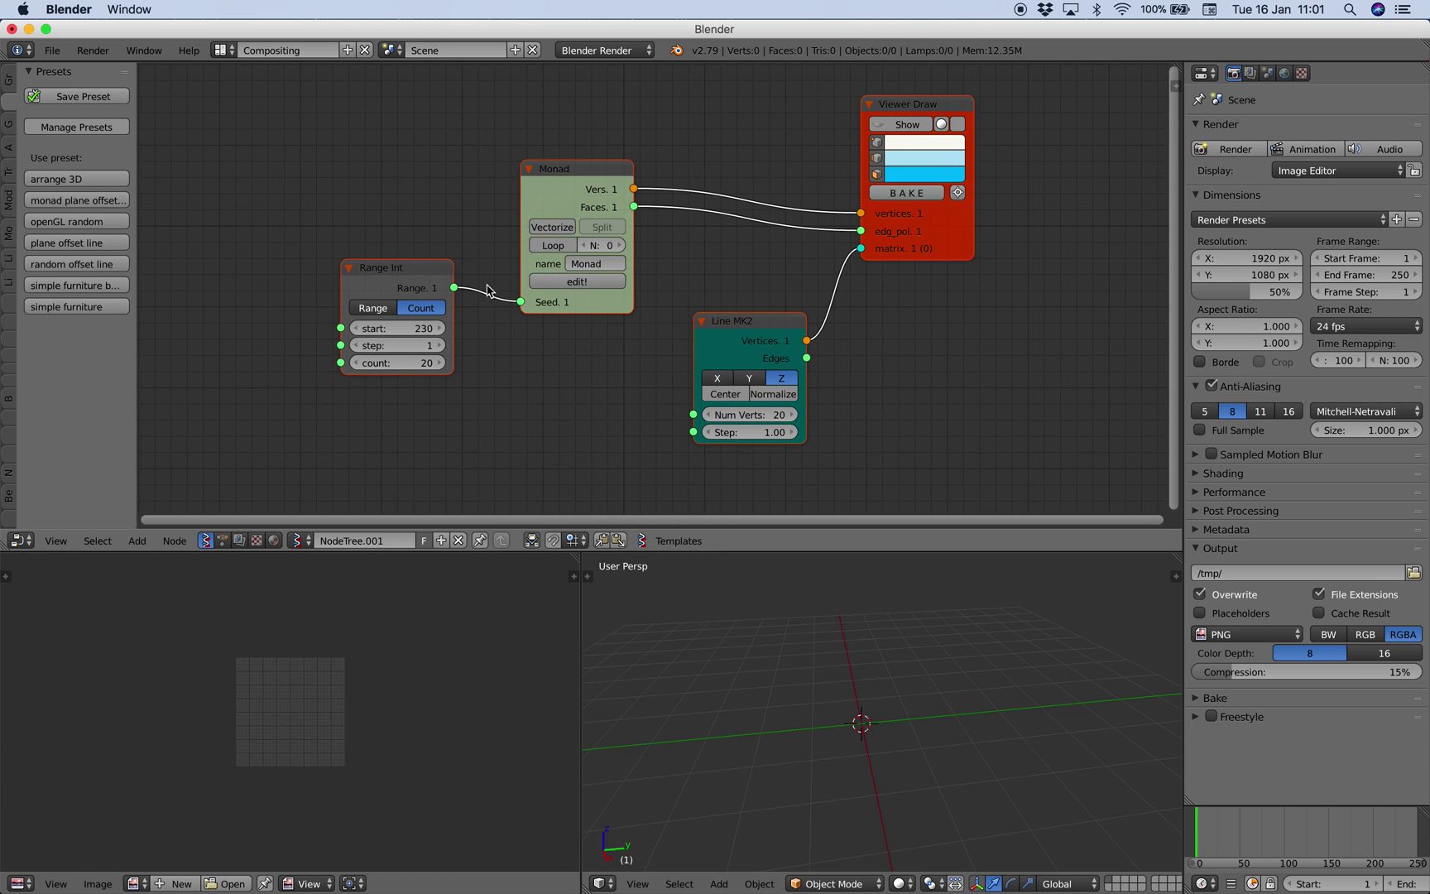
left_click_drag(1233, 846, 1220, 846)
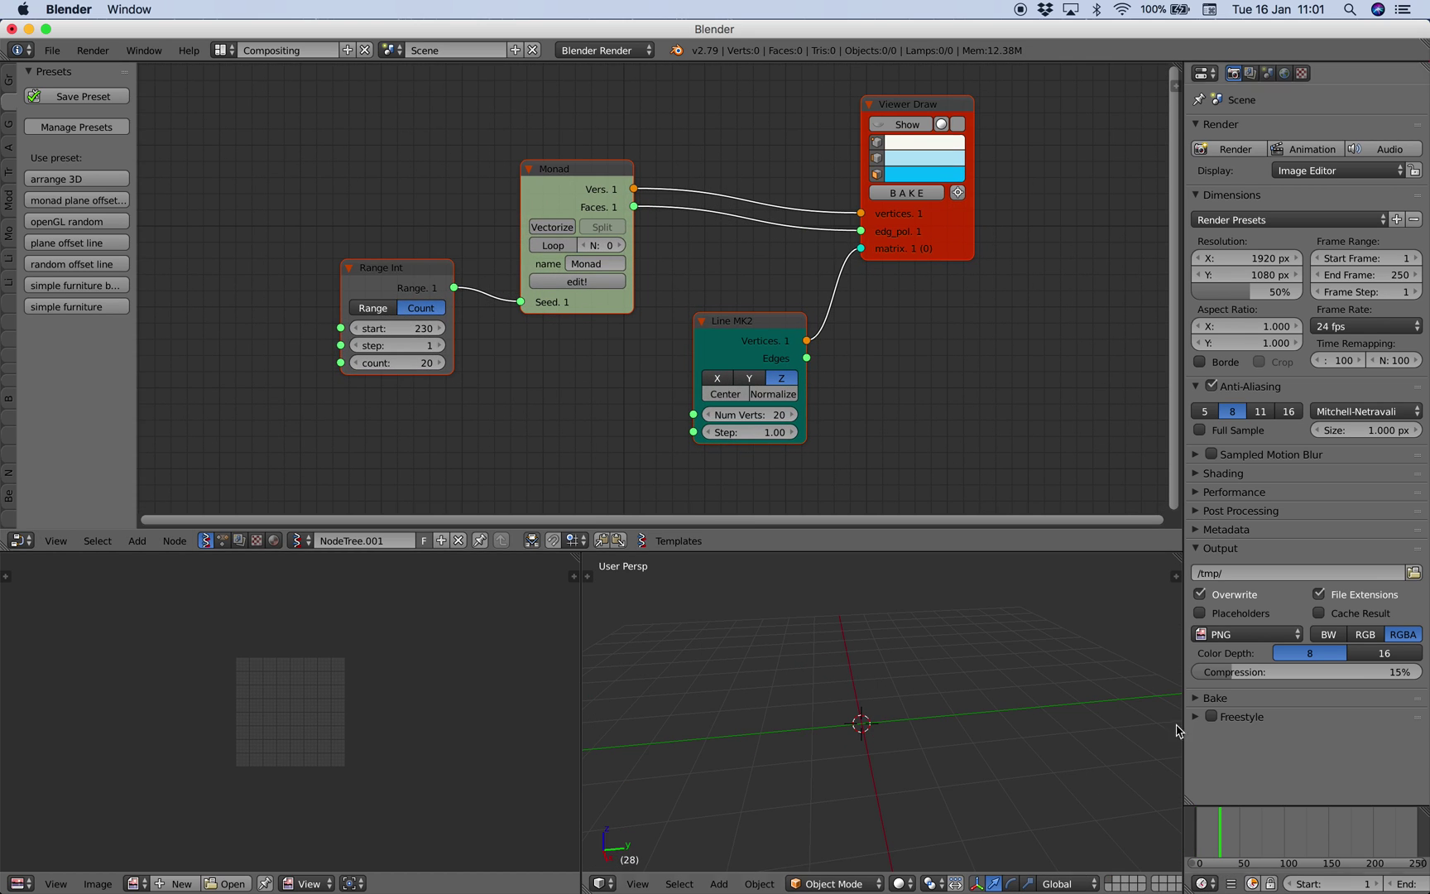
left_click(904, 125)
scroll(924, 696, "down", 5)
middle_click_drag(924, 696, 799, 704)
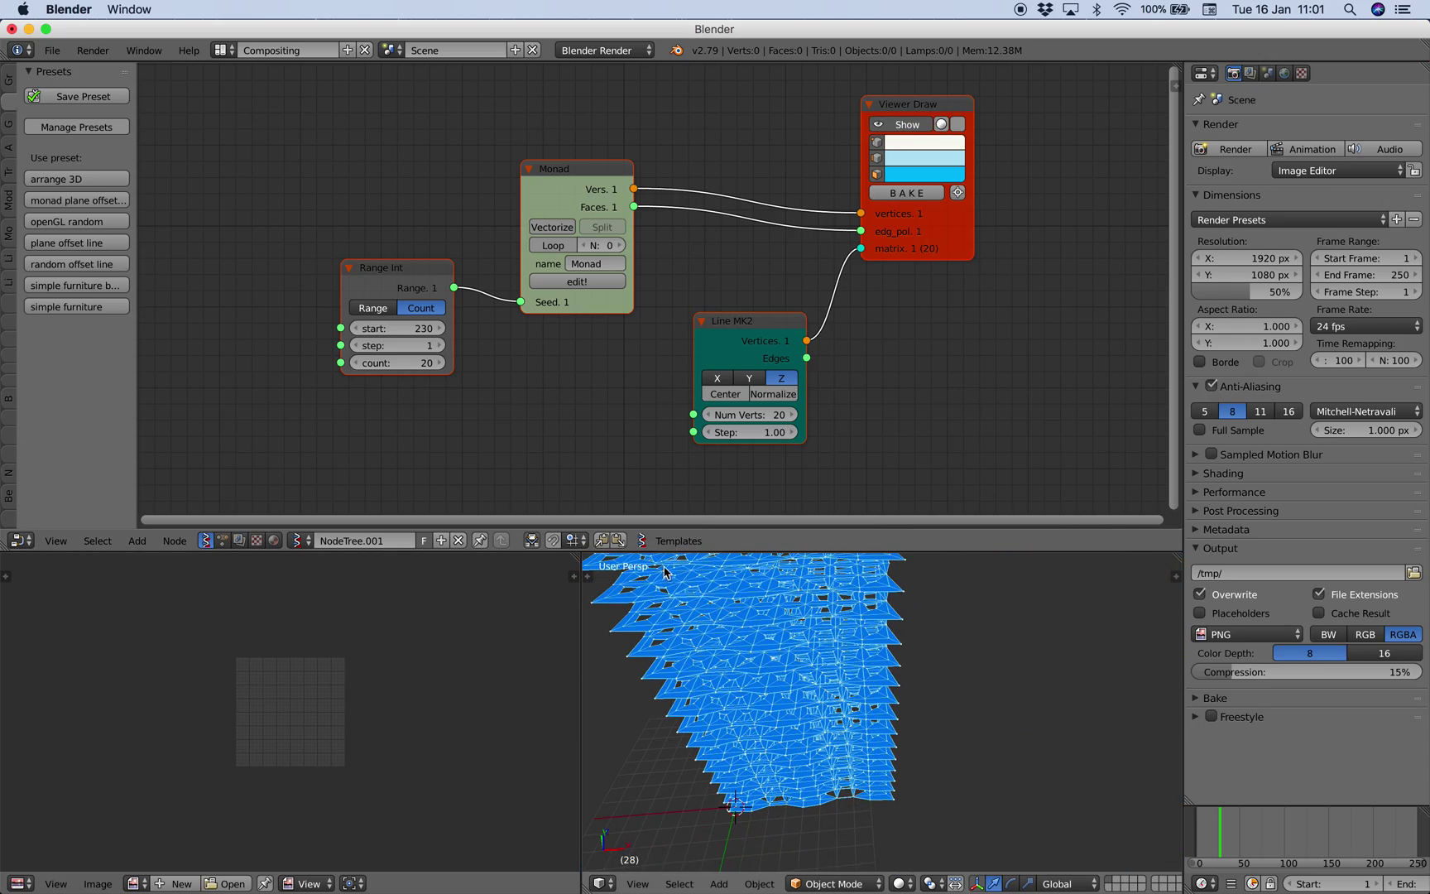
Step: Expand the 3D view over the image editor area and set the Range Int node's count to 10
left_click_drag(576, 557, 571, 609)
middle_click_drag(575, 615, 740, 672)
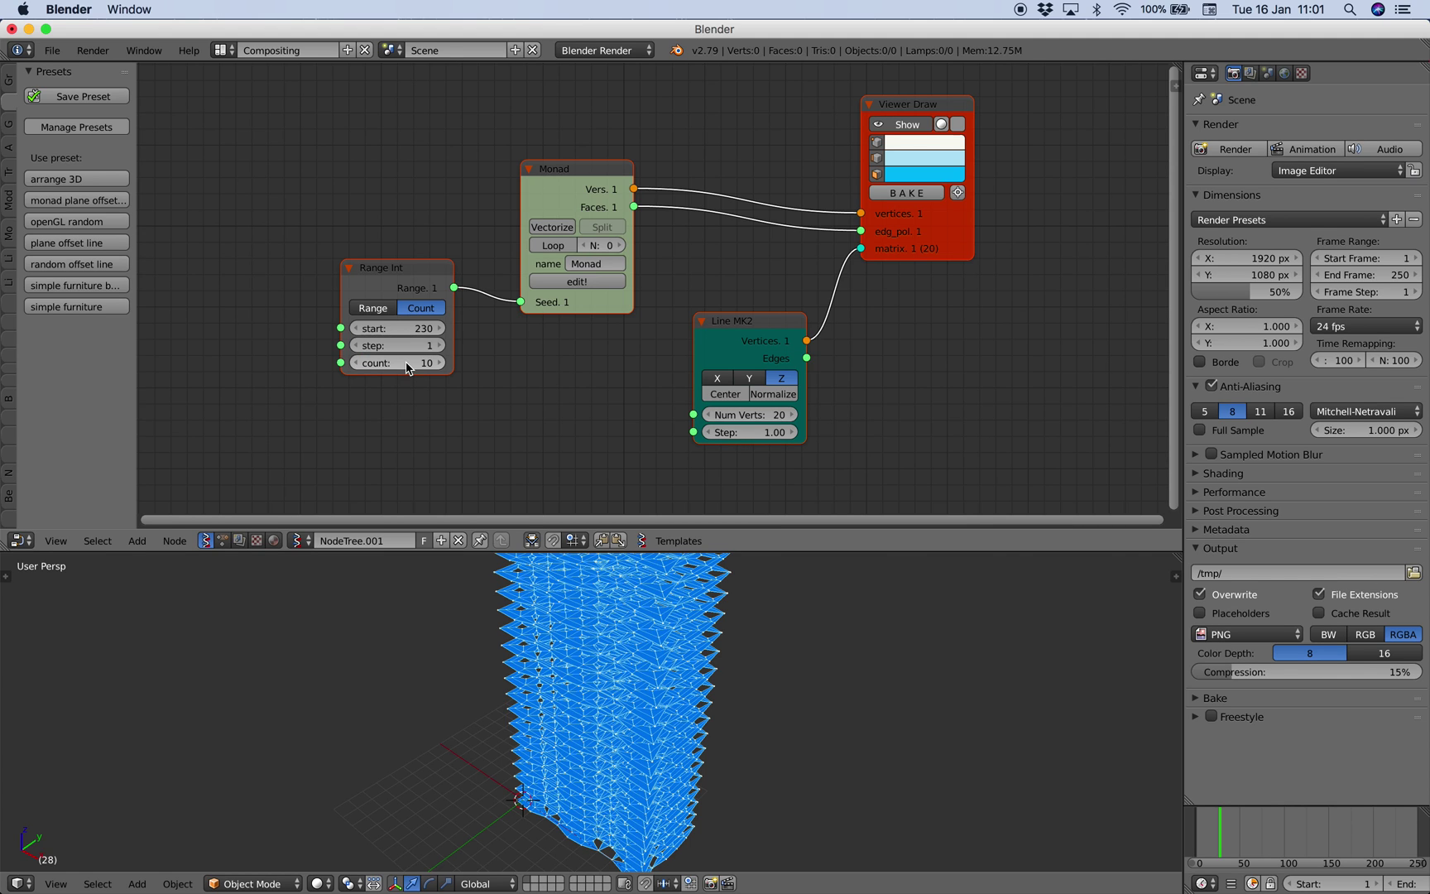
Step: Enable Split on the Monad node and reposition the Line MK2, Monad and Range Int nodes
left_click_drag(737, 370, 728, 366)
left_click_drag(576, 226, 614, 200)
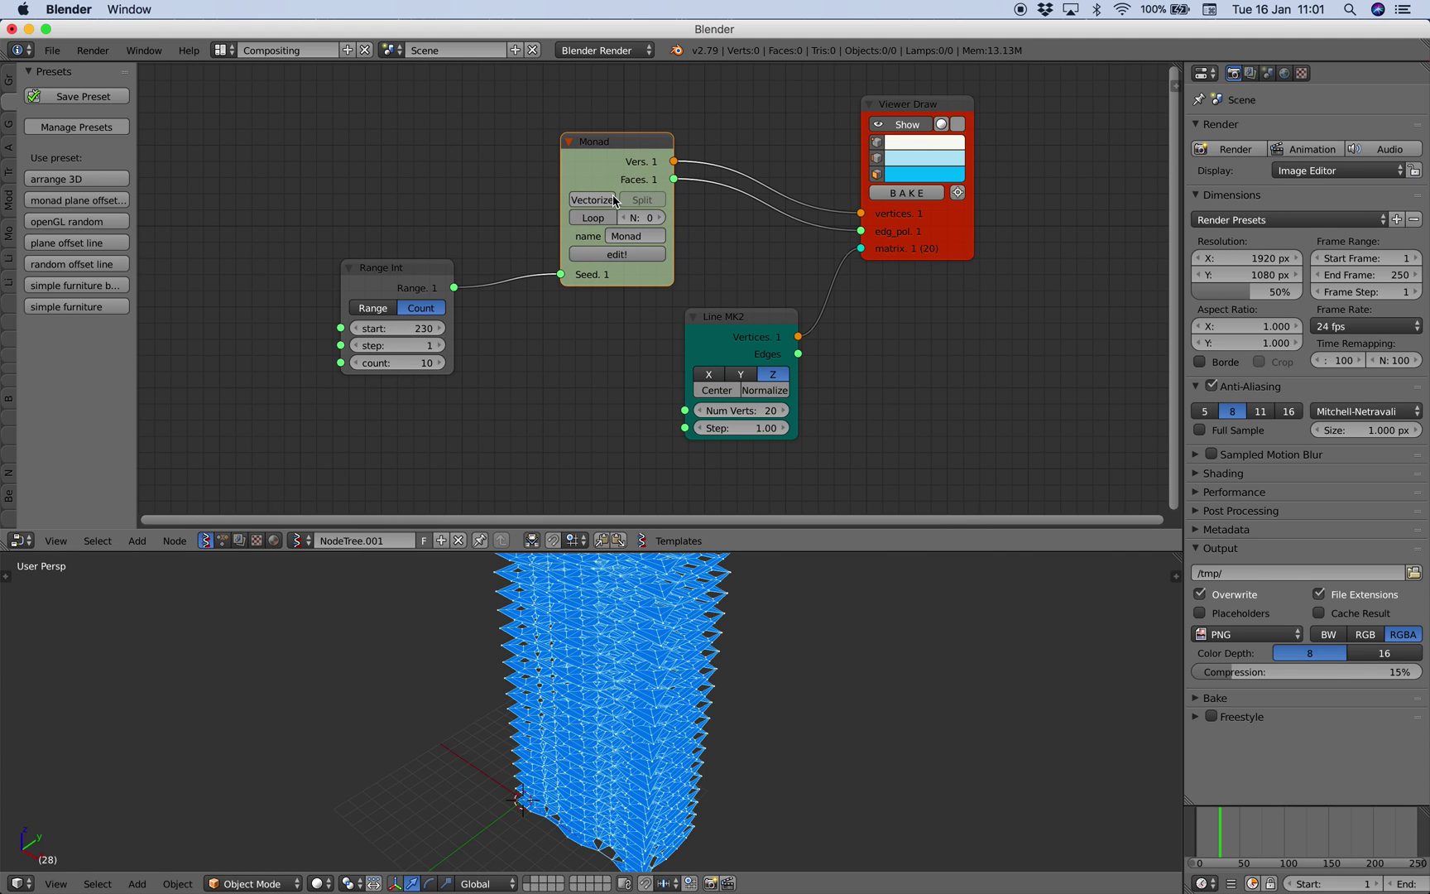
left_click(630, 201)
left_click_drag(448, 268, 448, 261)
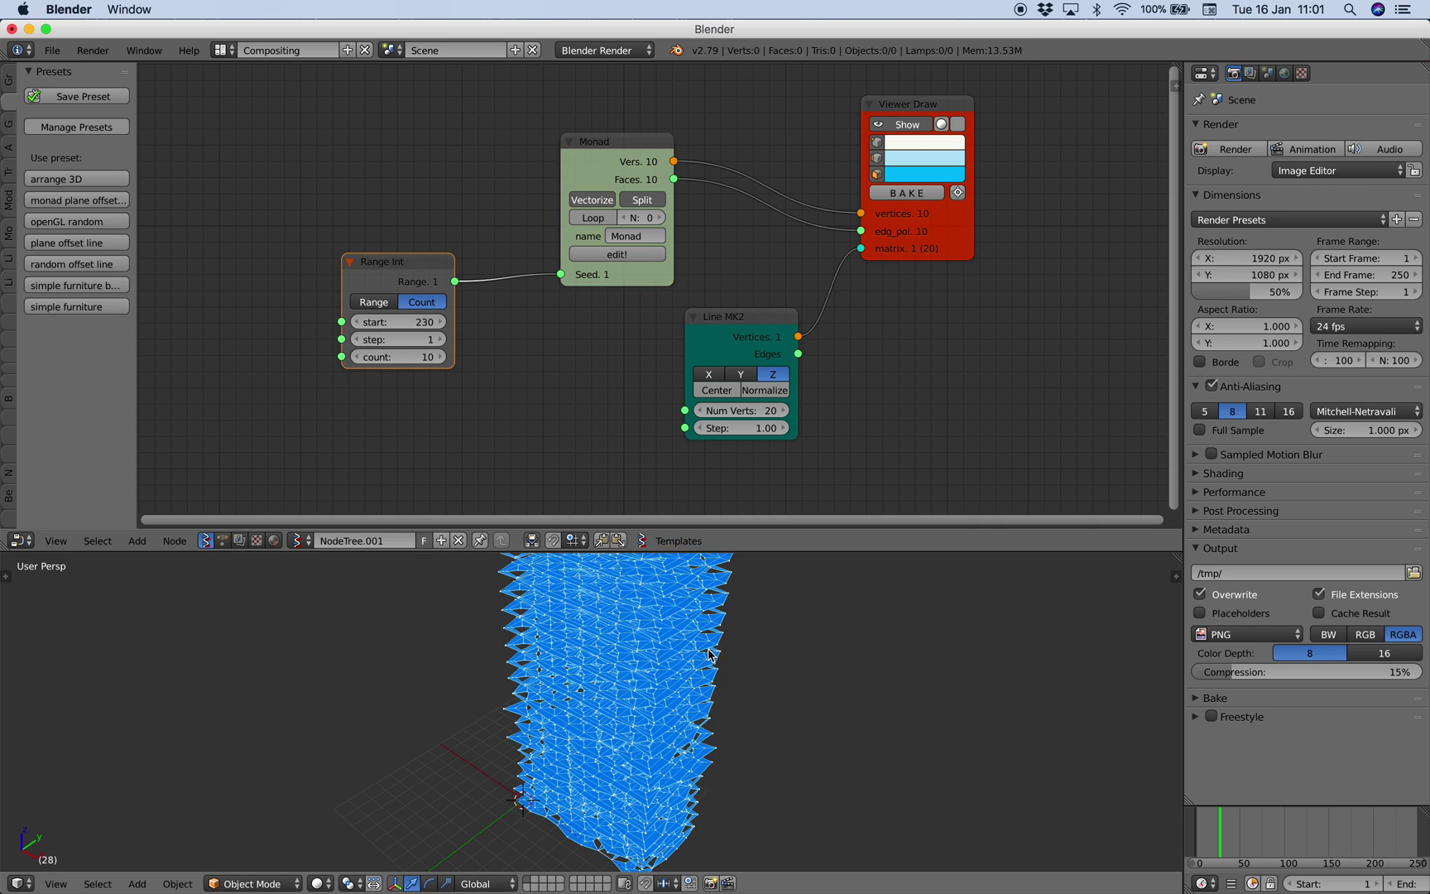
mouse_move(709, 672)
middle_mouse_down()
mouse_move(621, 633)
mouse_move(696, 652)
middle_mouse_up()
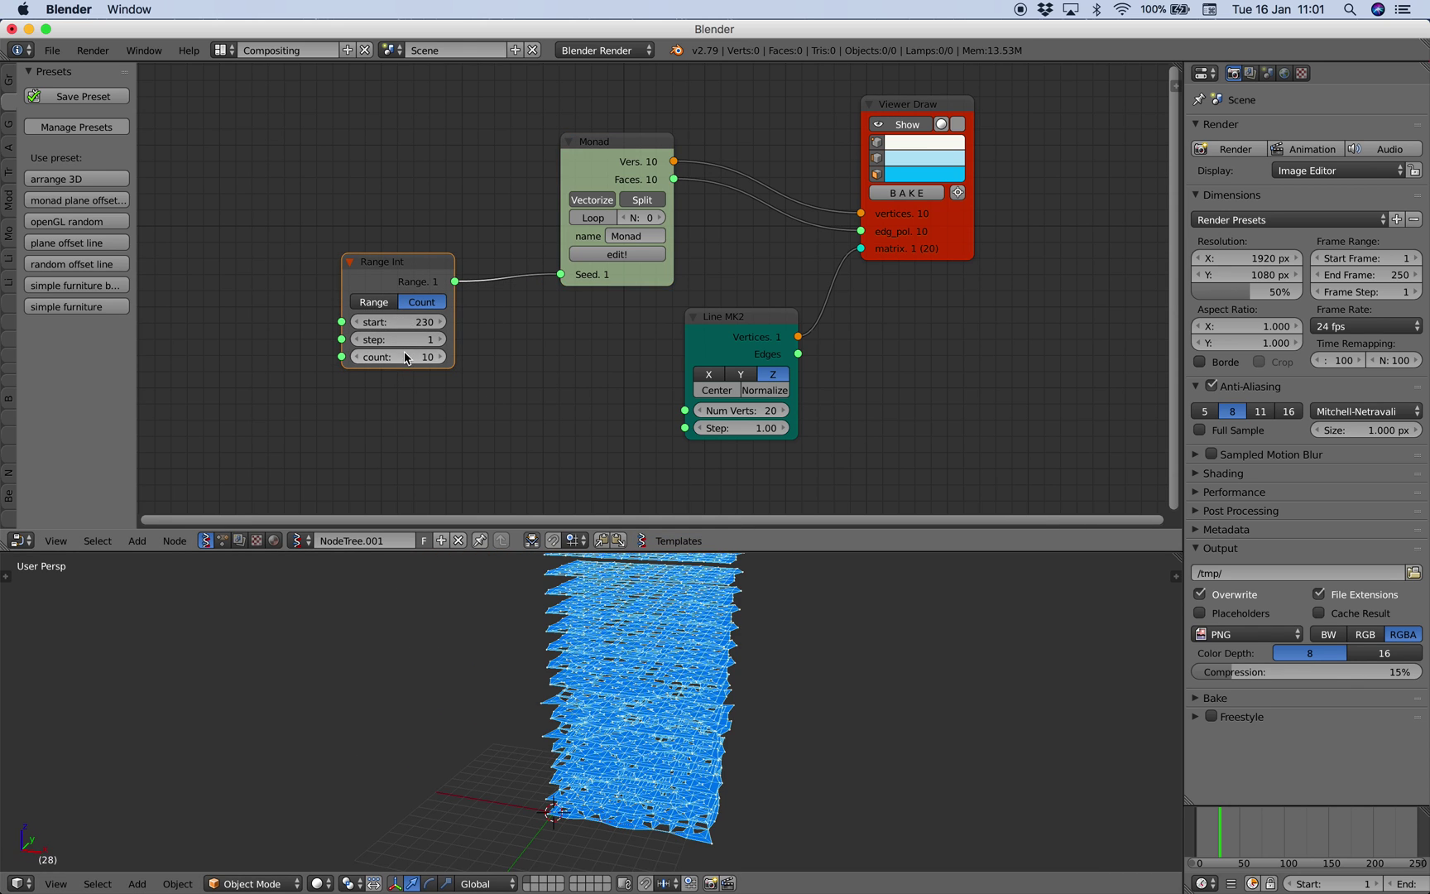
Step: Raise the Range Int node's count to 44 and inspect the stacked planes from above
left_click_drag(405, 357, 451, 357)
middle_click_drag(469, 392, 449, 404)
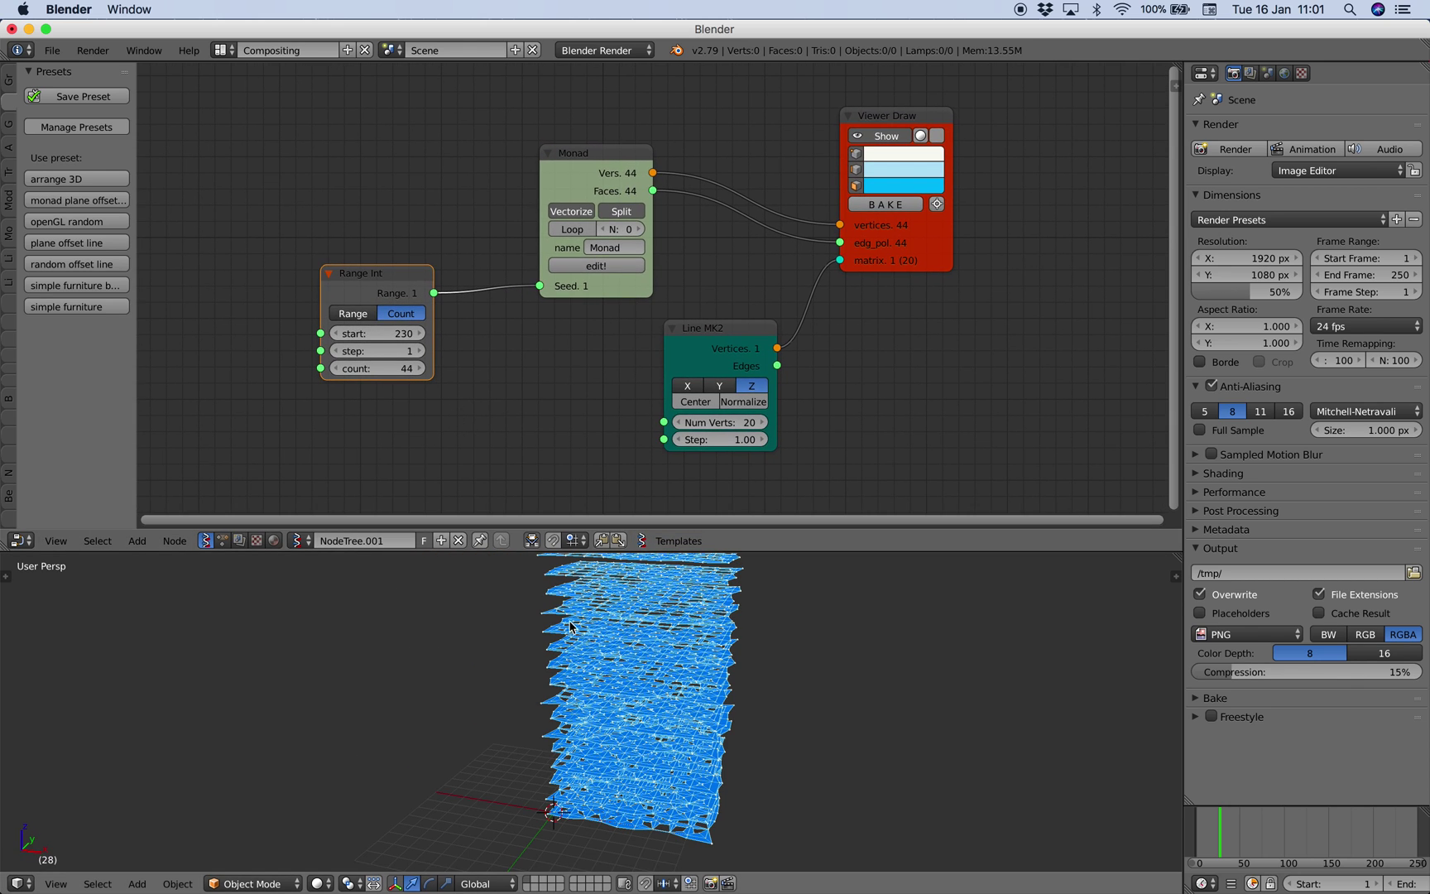
middle_click_drag(570, 627, 505, 663)
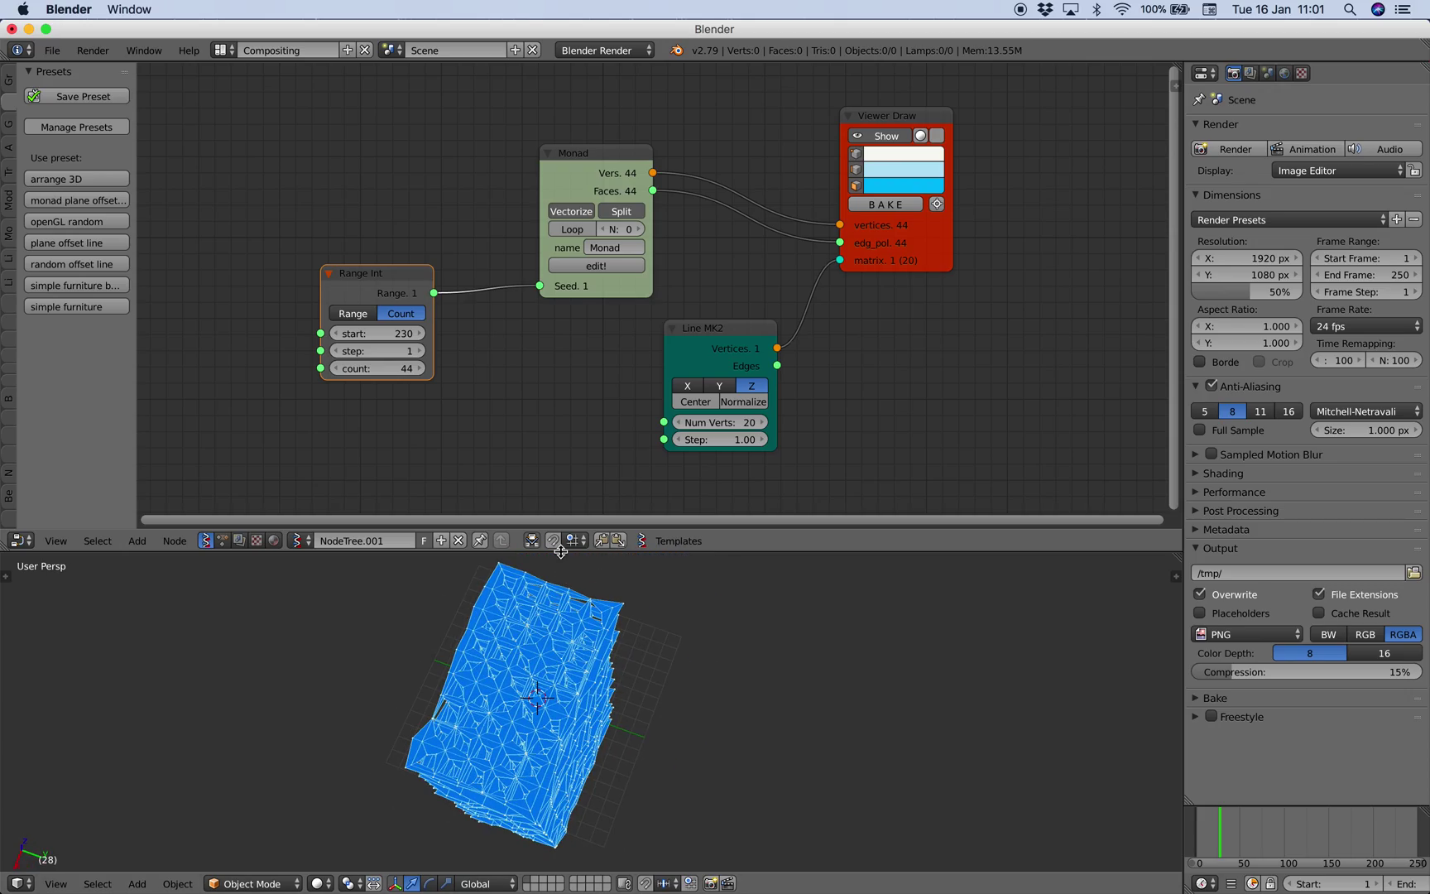
Step: Shift the boundary between the node editor and the 3D view to give the 3D view more height
left_click_drag(561, 552, 561, 315)
middle_click_drag(534, 563, 592, 497)
scroll(650, 496, "up", 2)
scroll(613, 233, "down", 3)
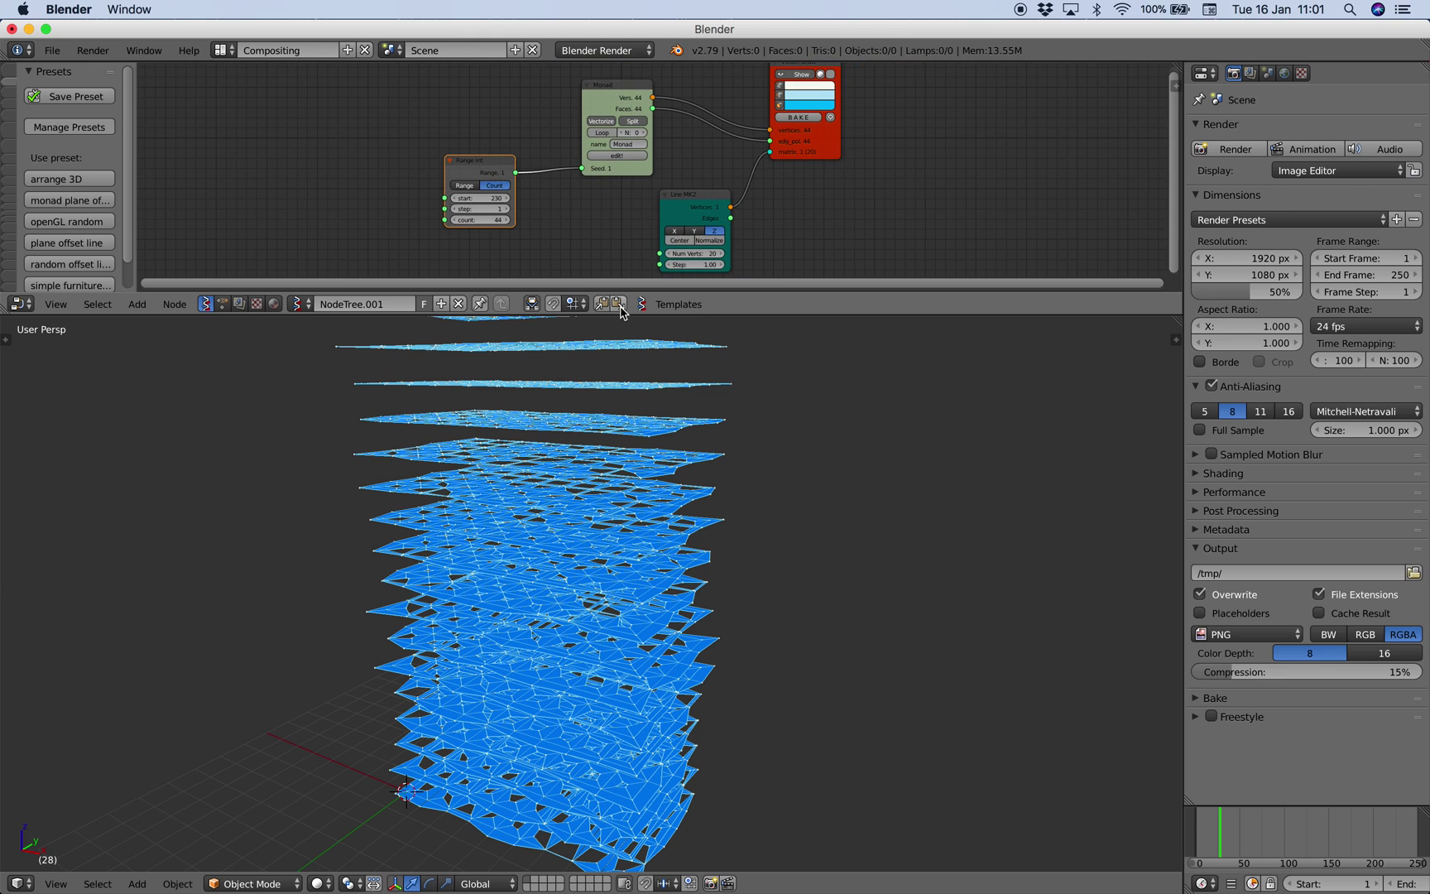
left_click_drag(623, 315, 596, 464)
scroll(563, 237, "up", 3)
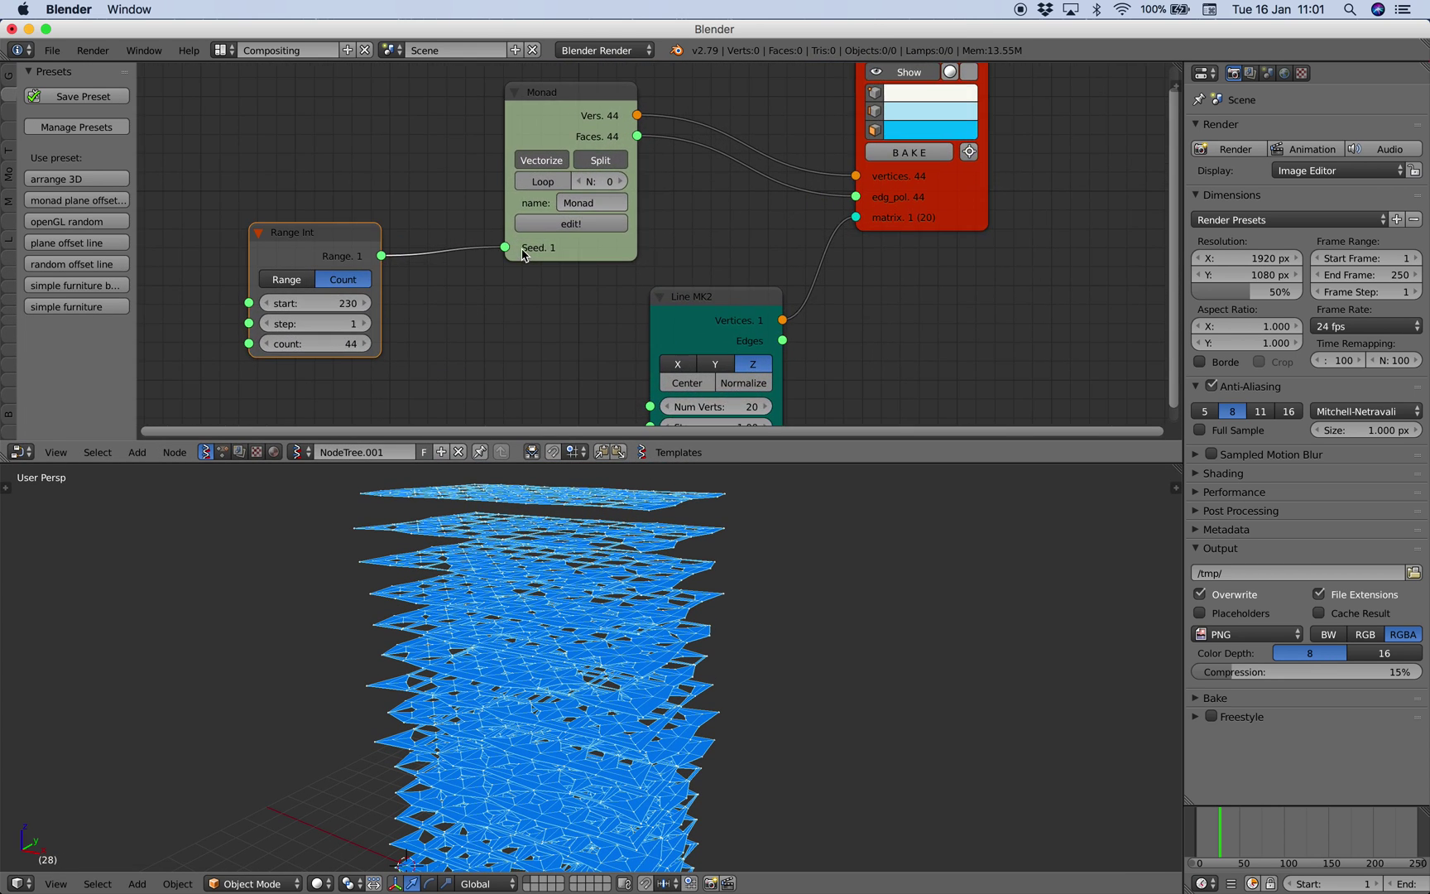
Step: Open the Monad for editing and rearrange its Plane MK2, Random Num Gen and Group Outputs nodes
left_click(576, 201)
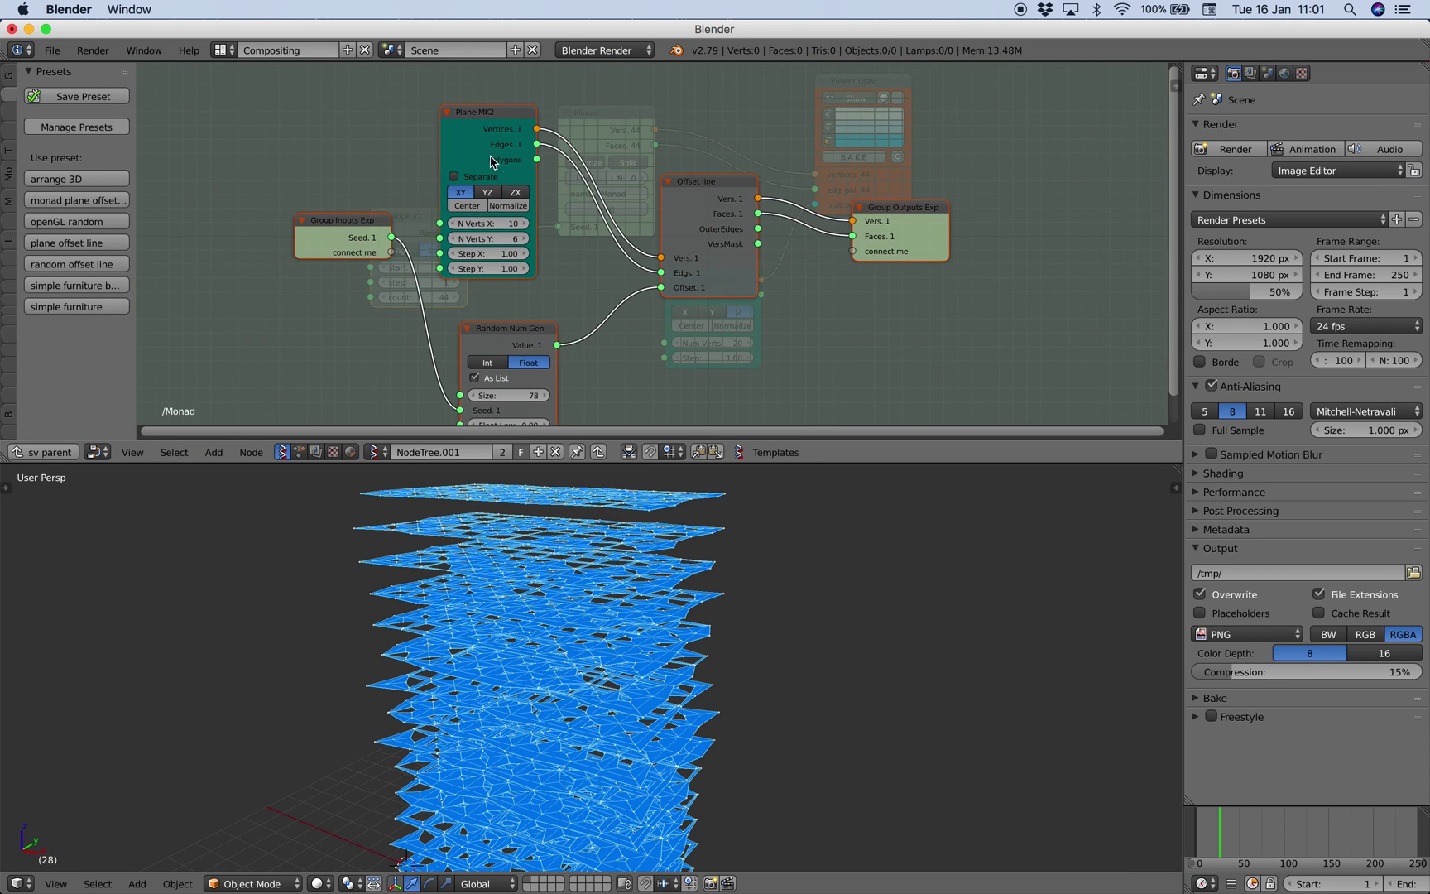
left_click_drag(616, 171, 690, 182)
left_click_drag(509, 111, 523, 112)
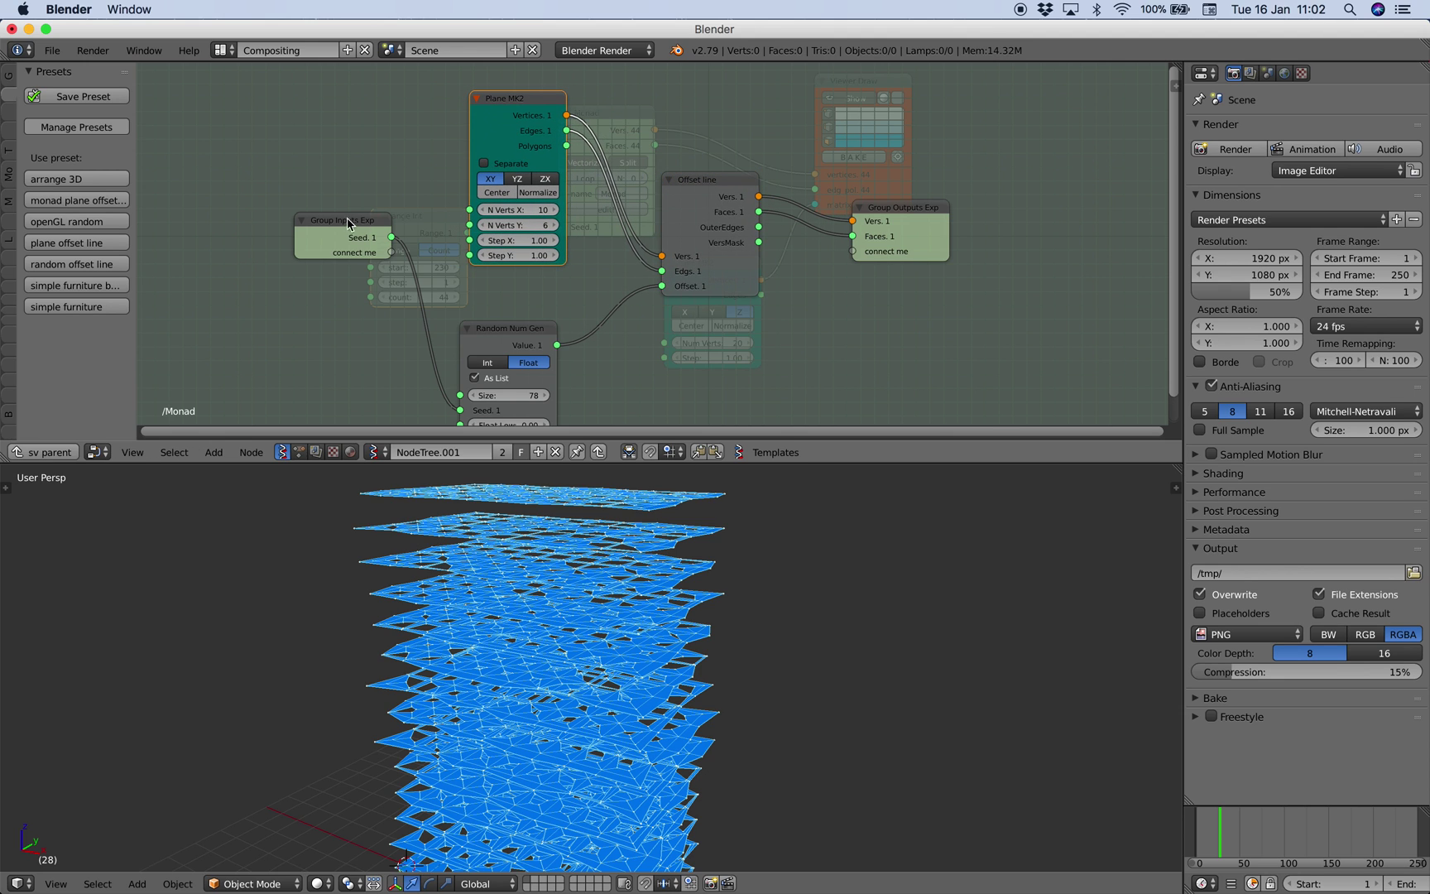
left_click_drag(500, 326, 506, 292)
left_click_drag(902, 208, 914, 204)
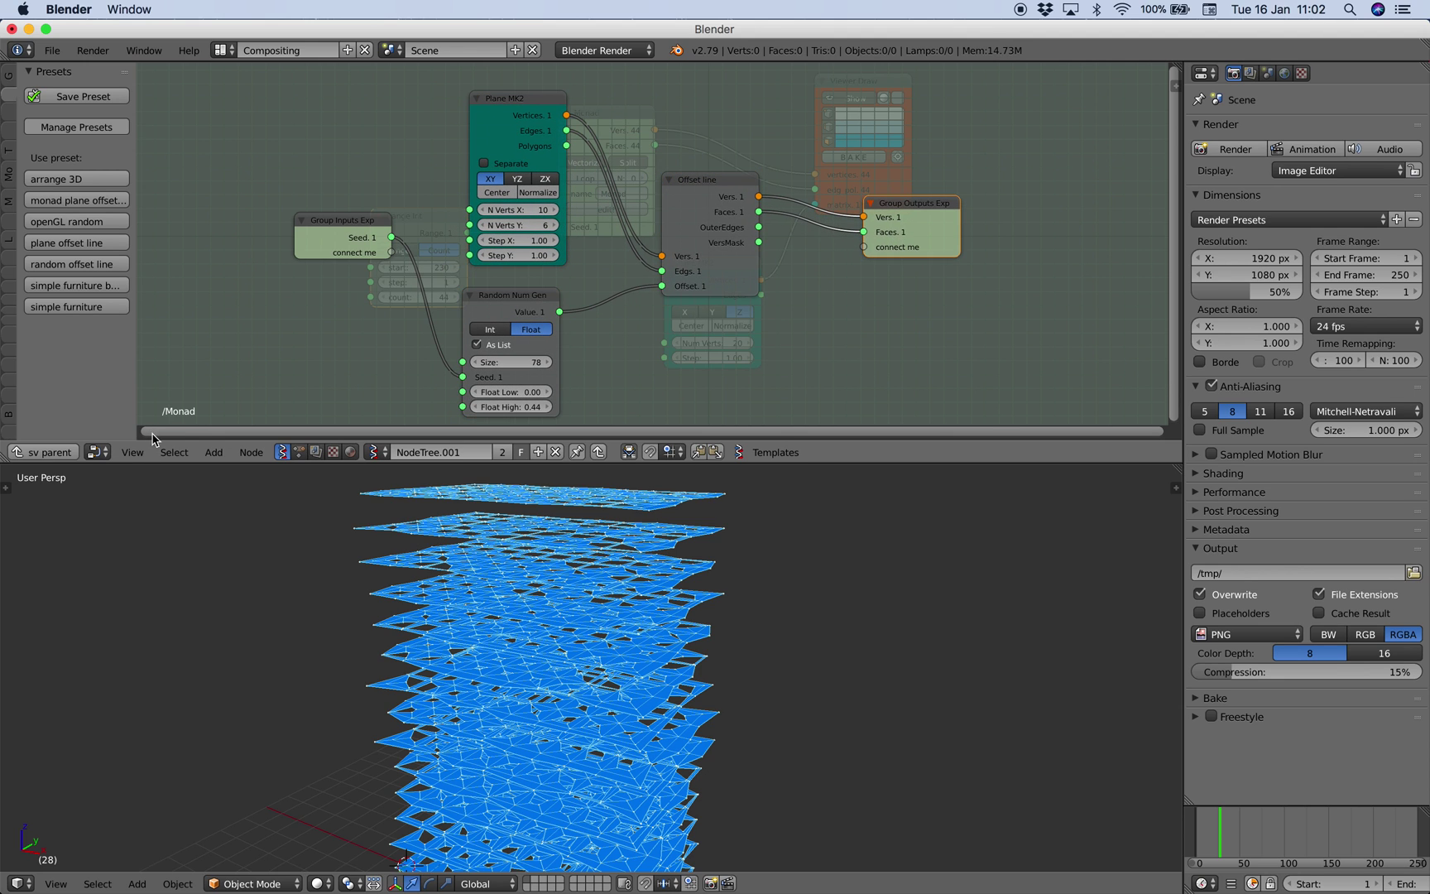
Step: Return to the parent node tree and move the Range Int and Monad nodes into a tidier layout
left_click(63, 455)
left_click_drag(373, 207, 448, 162)
middle_click_drag(450, 163, 361, 306)
left_click_drag(502, 220, 497, 187)
scroll(507, 248, "down", 1)
middle_click_drag(535, 347, 532, 234)
scroll(652, 251, "down", 1)
scroll(579, 488, "down", 2)
middle_click_drag(580, 554, 514, 530)
middle_click_drag(606, 590, 593, 665)
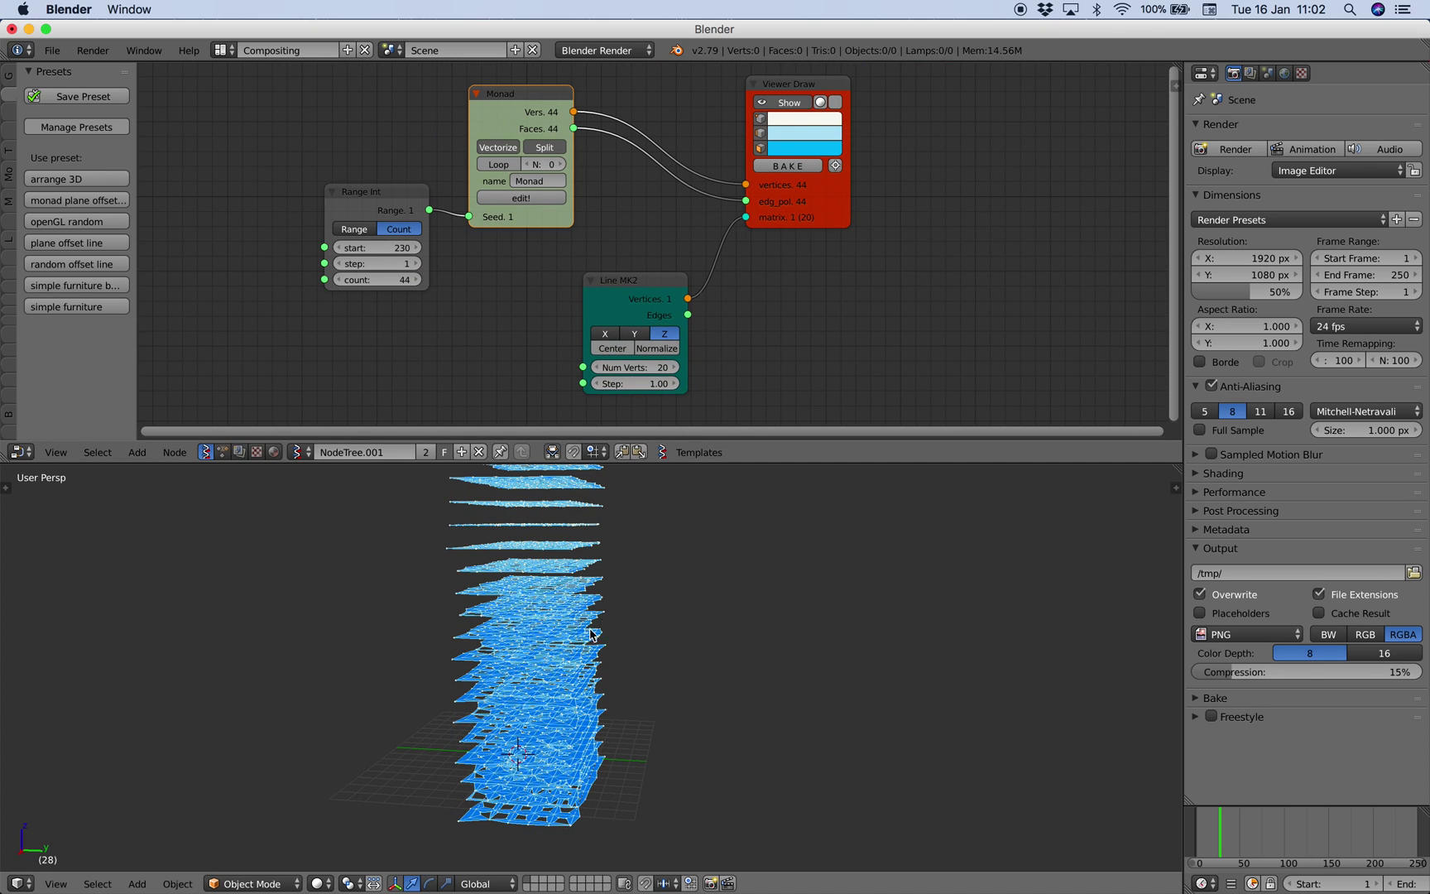
Step: Replace the Line MK2 node with a Plane MK2 node and connect its Vertices output to Viewer Draw's matrix input
left_click(612, 282)
key("x")
key("alt+space")
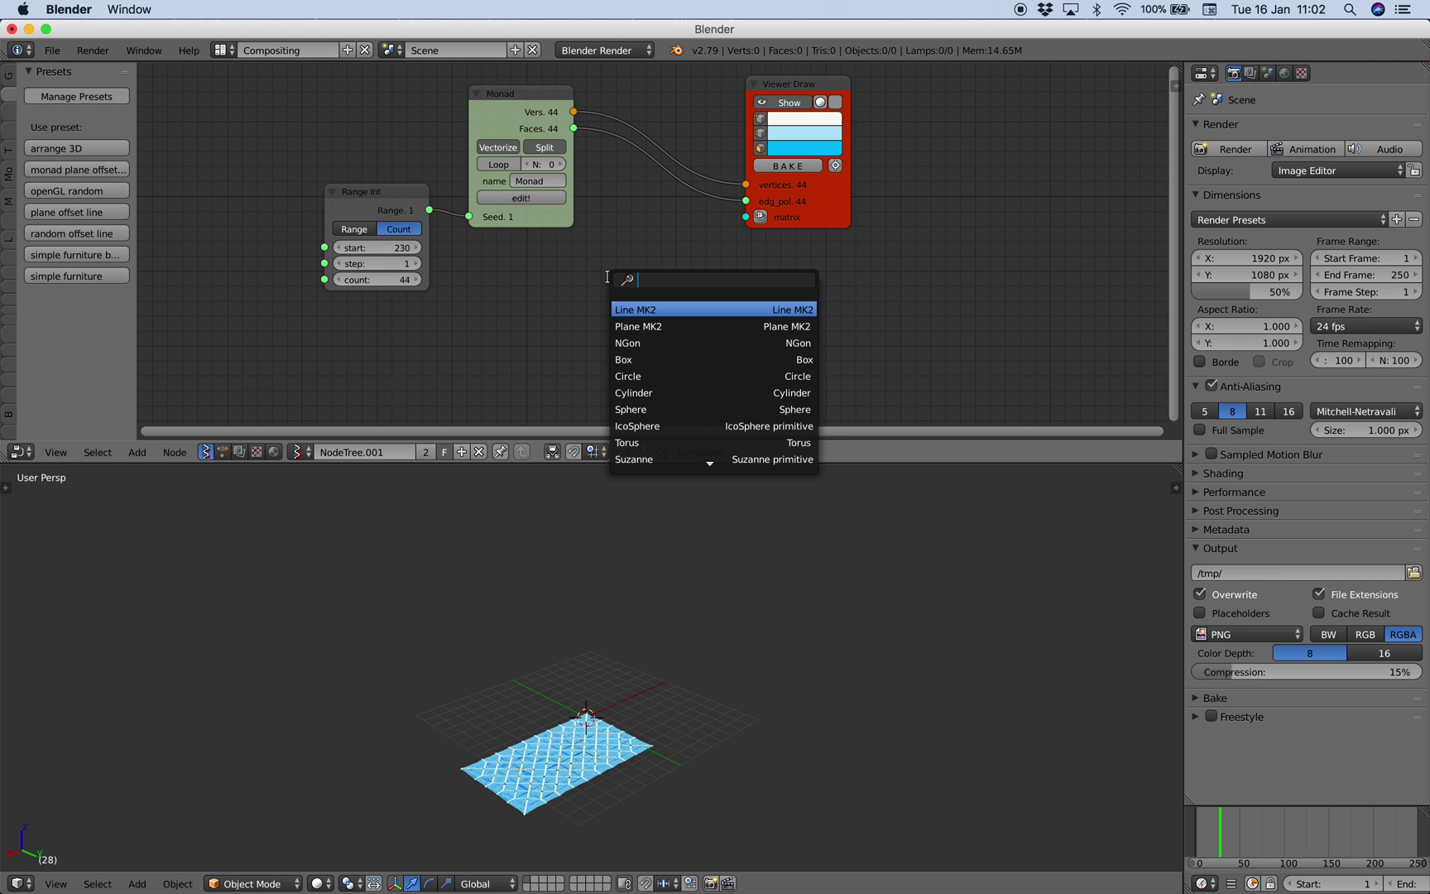
type("plane")
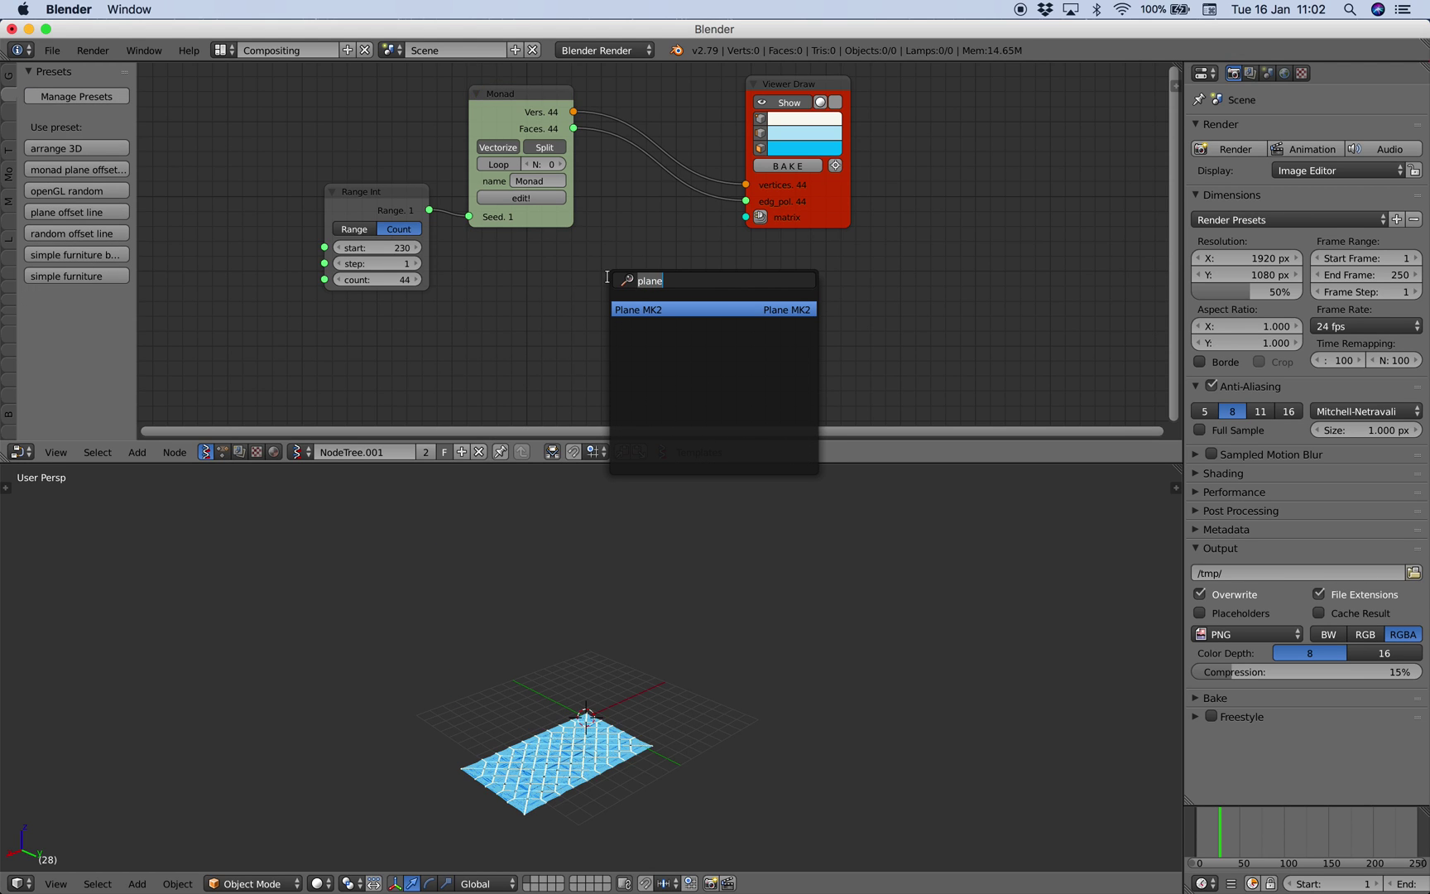
type("pal")
key("BackSpace")
key("BackSpace")
type("lane")
key("Return")
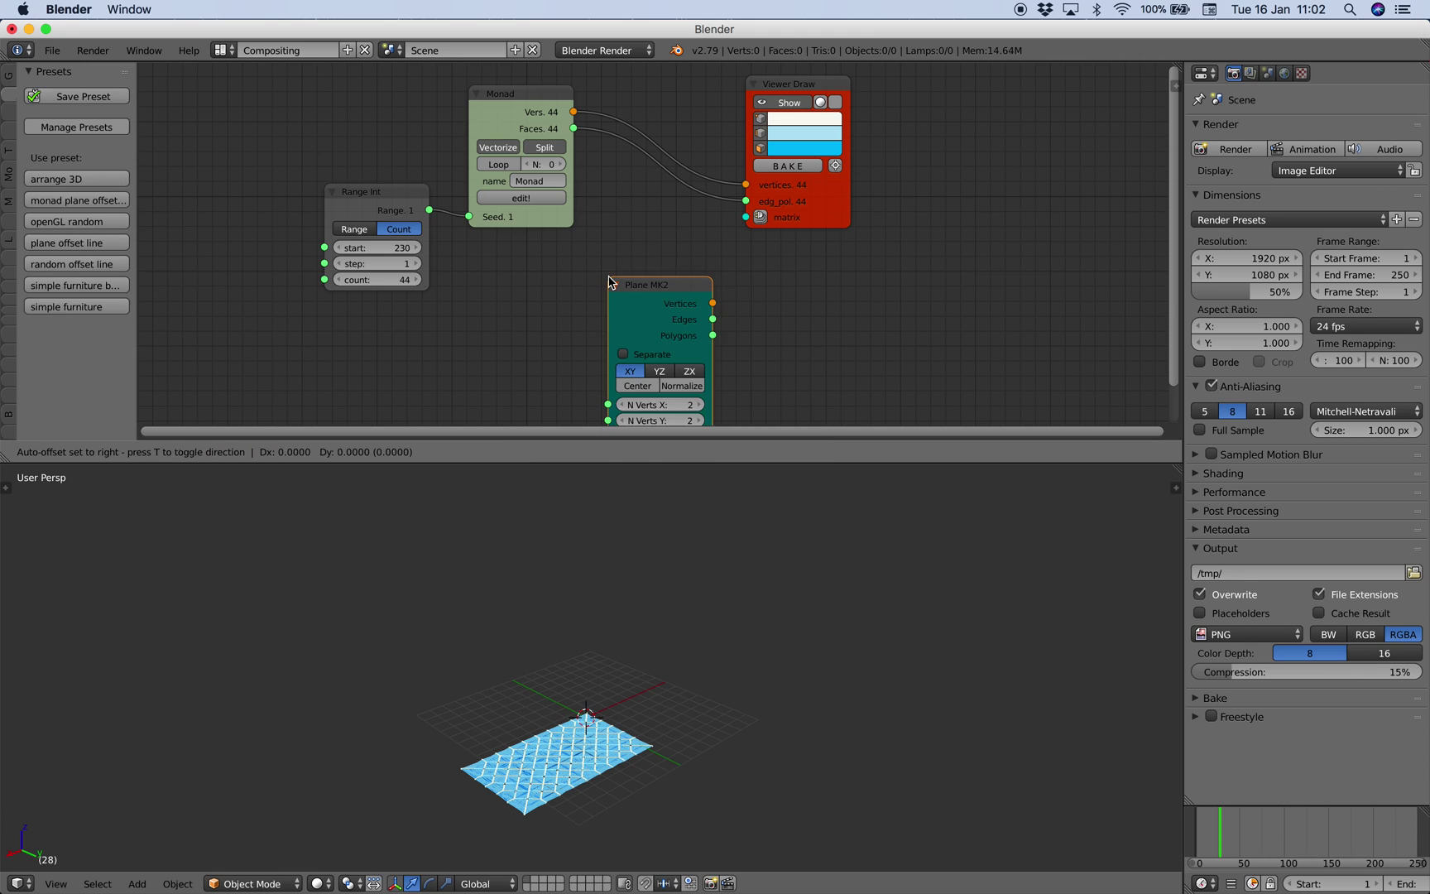
left_click(581, 250)
left_click_drag(684, 271, 683, 275)
left_click_drag(748, 222, 747, 216)
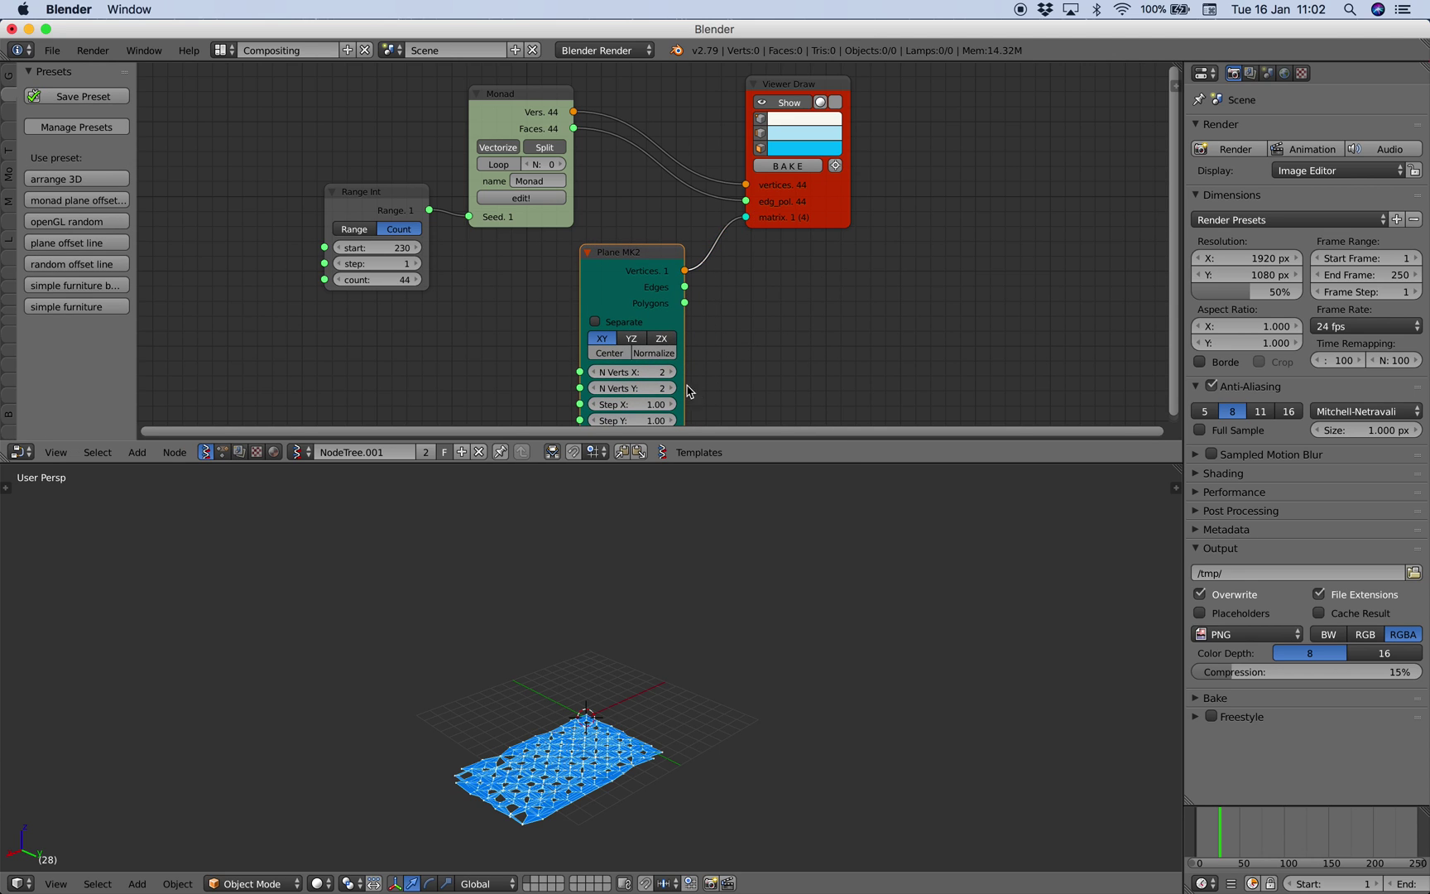
Step: Set the Plane MK2 node's N Verts X and Y to 4 and its Step X and Y to 10.48
left_click_drag(658, 372, 658, 377)
type("4")
key("Return")
middle_click_drag(659, 378, 622, 271)
left_click_drag(619, 298, 694, 314)
middle_click_drag(406, 728, 563, 807)
middle_click_drag(655, 678, 572, 699, "shift")
scroll(621, 724, "down", 4)
scroll(571, 699, "up", 4)
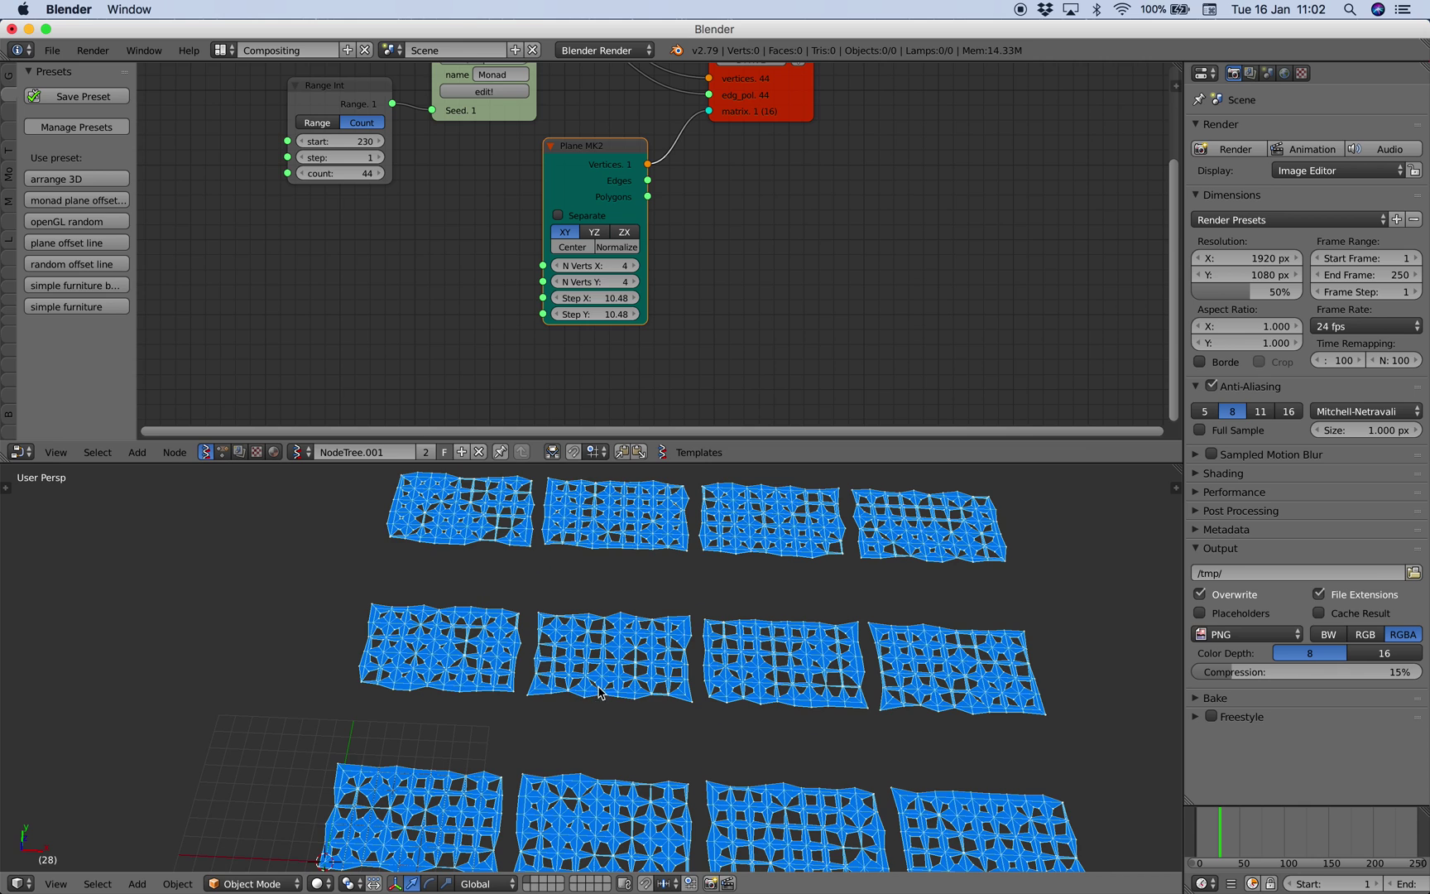
scroll(571, 642, "down", 2)
Step: Bring the whole node setup into view and switch the window to full screen
middle_click_drag(368, 243, 479, 291)
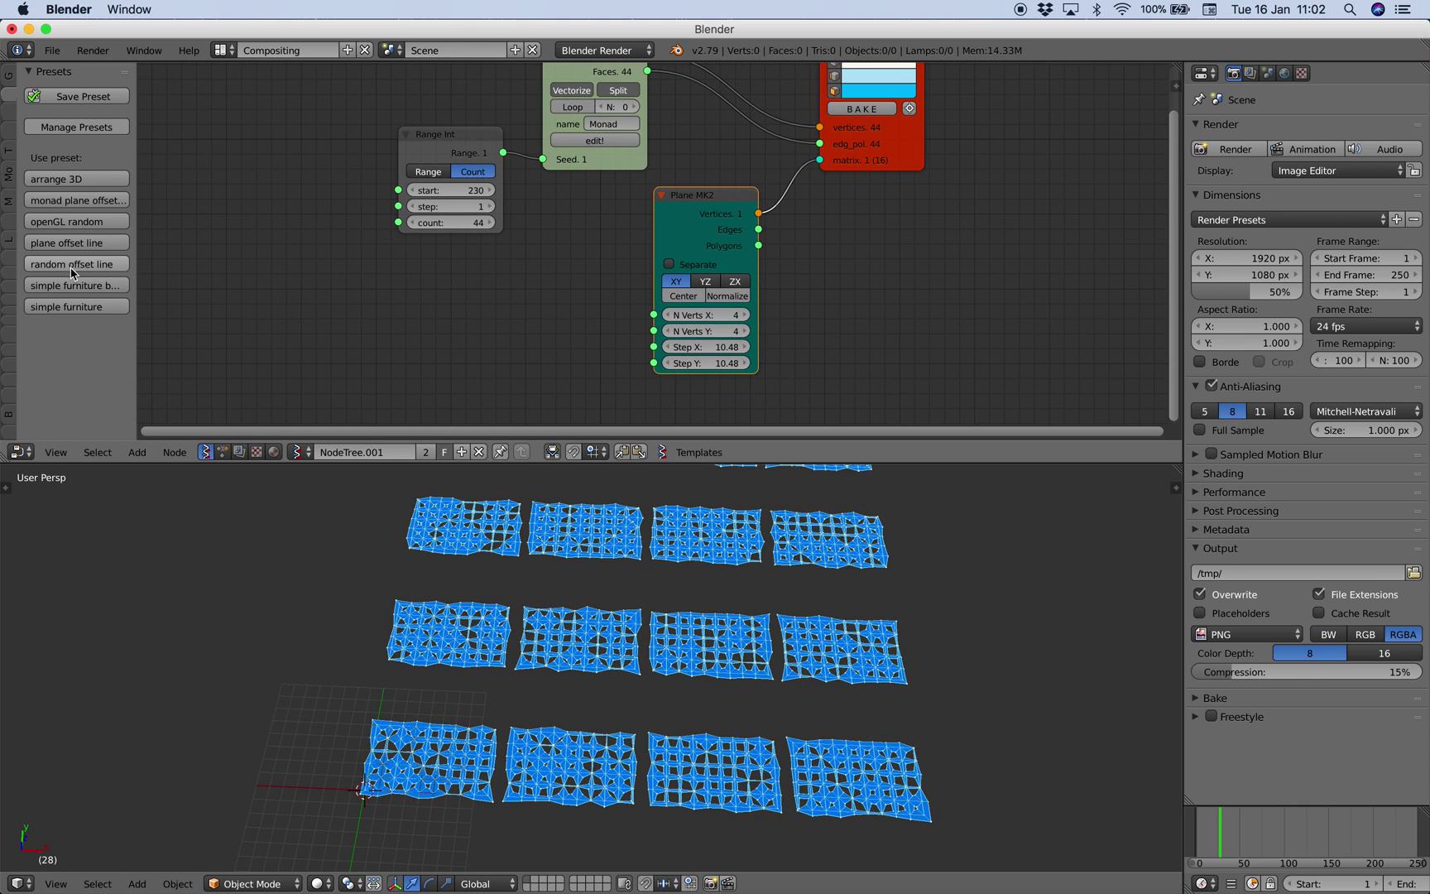
middle_click_drag(240, 223, 206, 229)
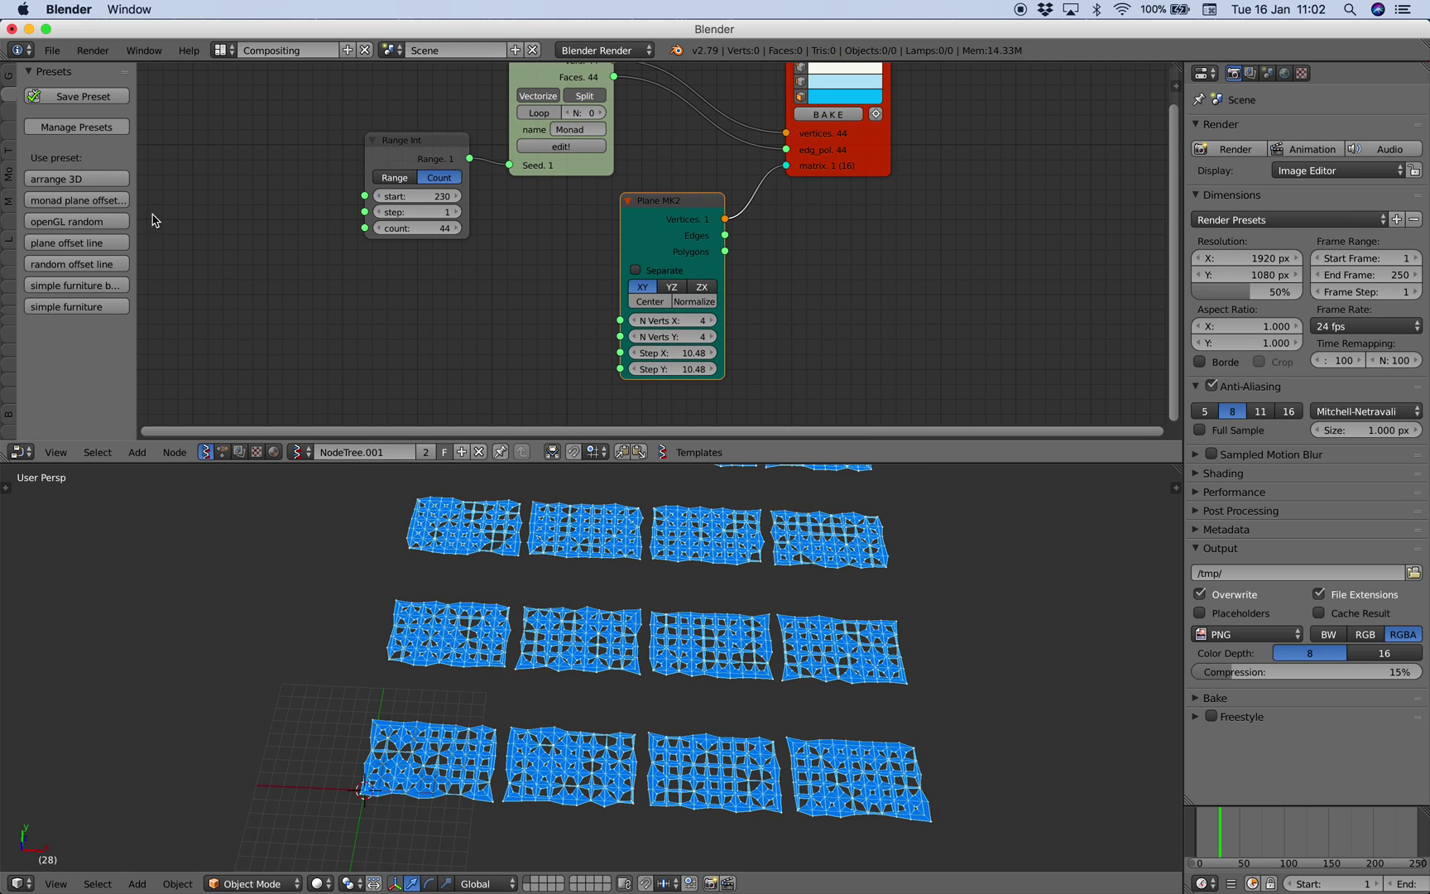
left_click(44, 30)
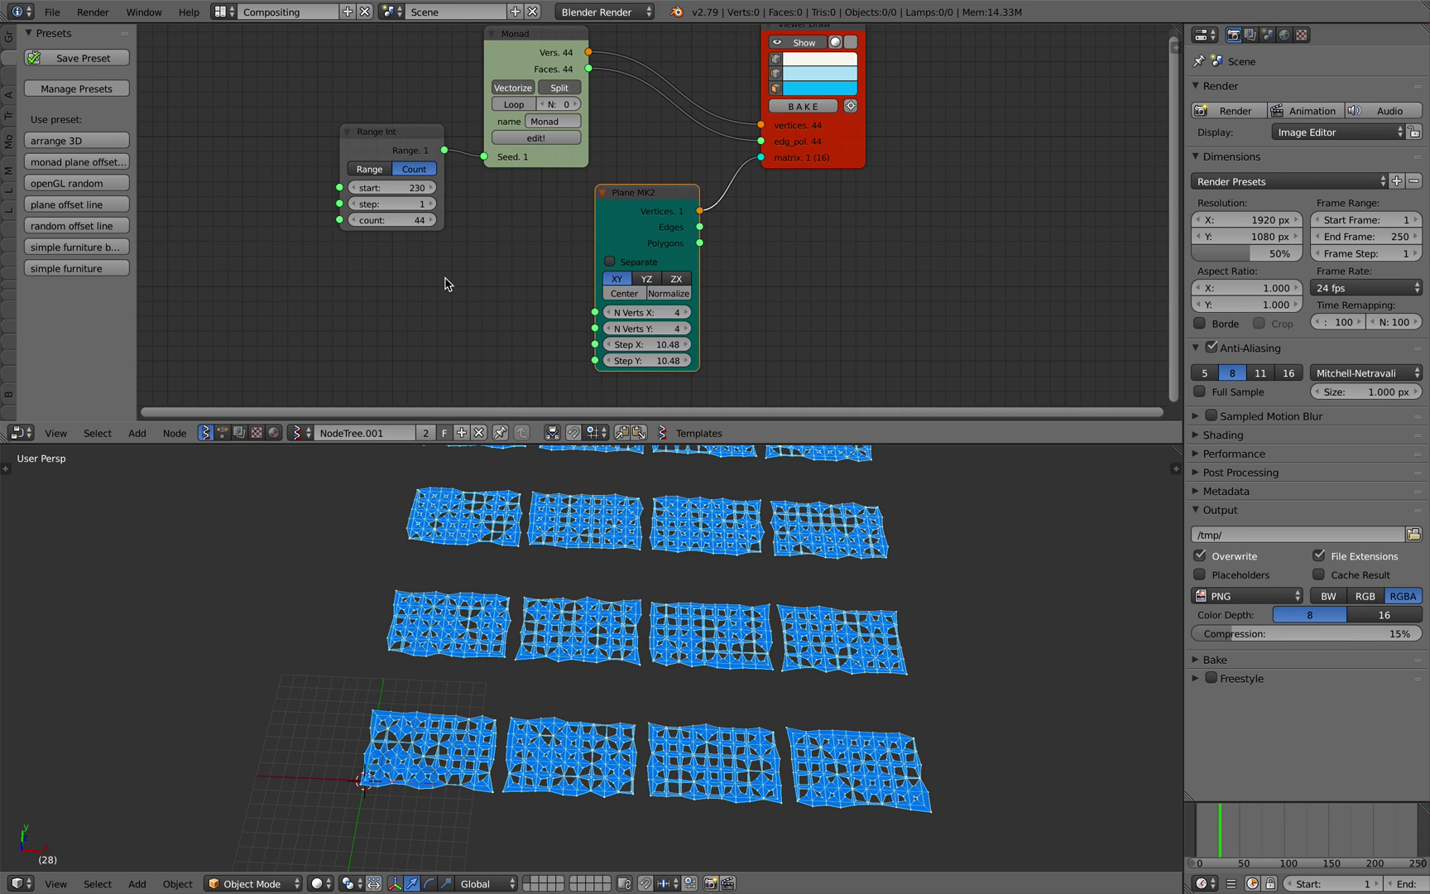
mouse_move(512, 522)
middle_mouse_down()
mouse_move(497, 503)
mouse_move(516, 498)
middle_mouse_up()
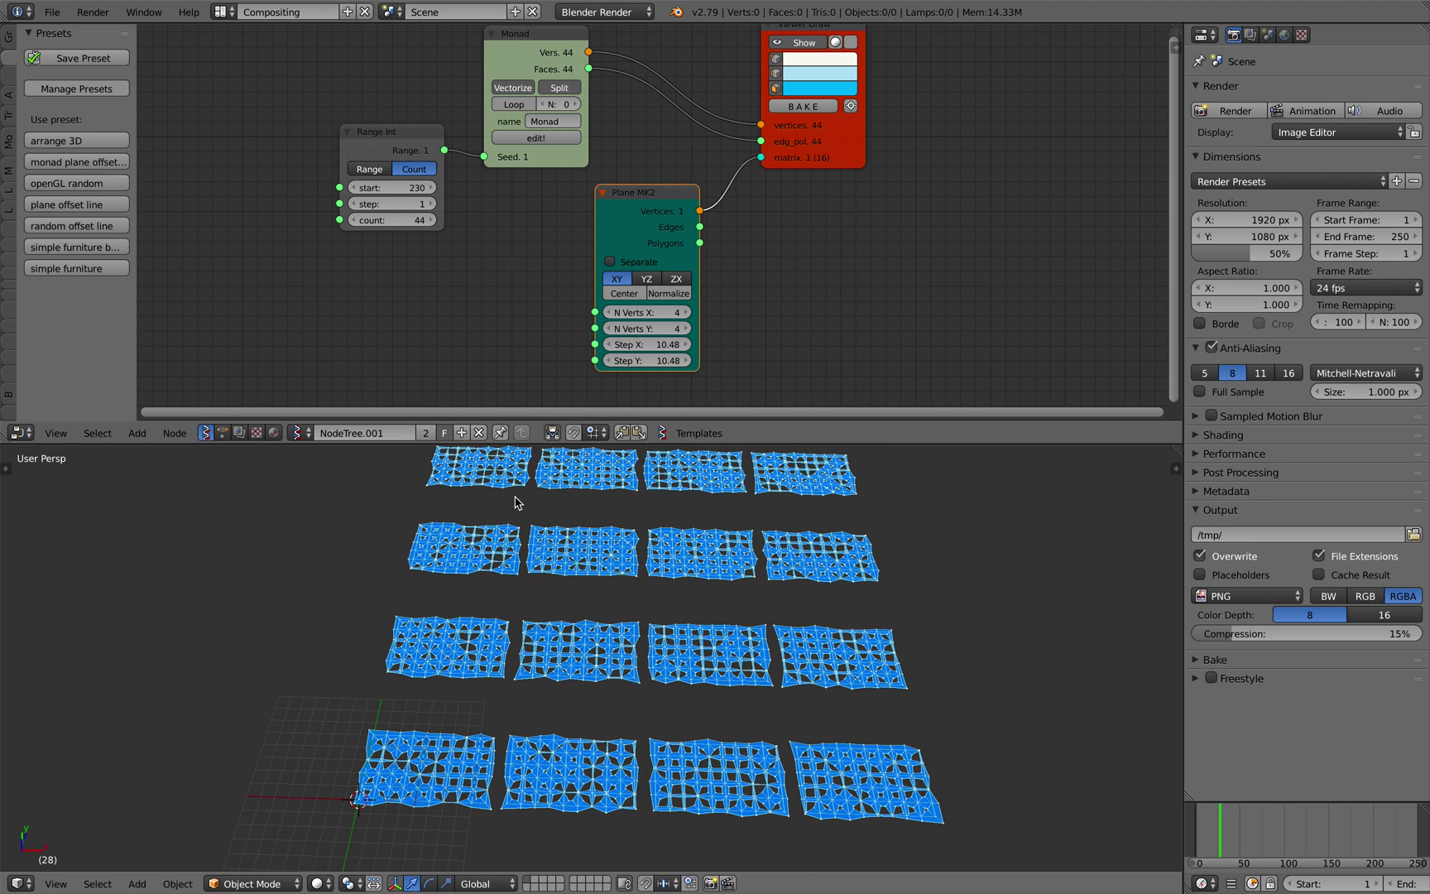
scroll(492, 281, "down", 2)
middle_click_drag(484, 290, 498, 315)
scroll(470, 263, "up", 1)
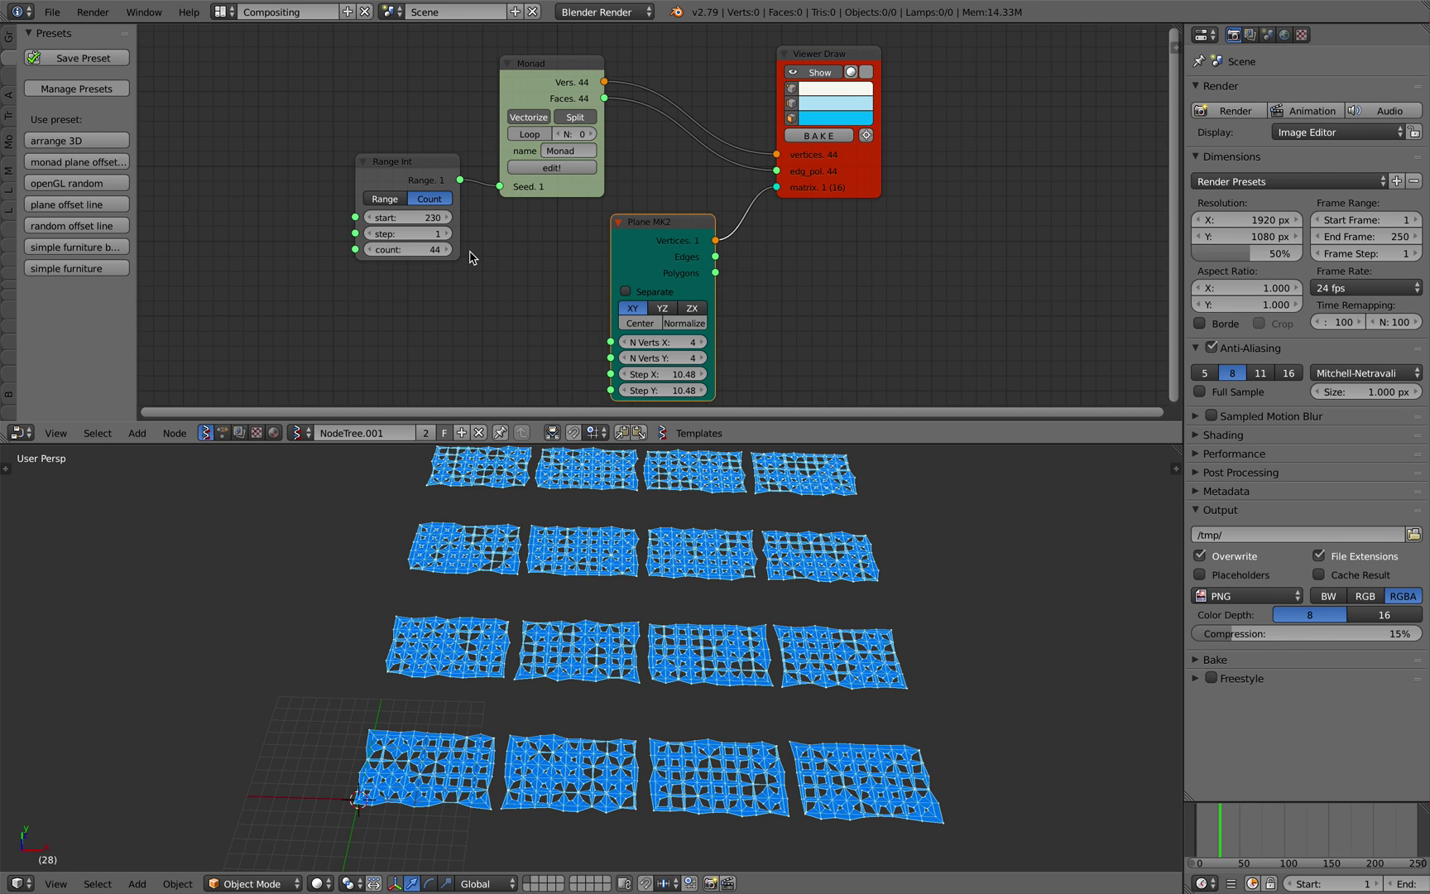
middle_click_drag(464, 230, 448, 219)
mouse_move(554, 495)
middle_mouse_down()
mouse_move(534, 487)
mouse_move(548, 486)
middle_mouse_up()
scroll(509, 307, "down", 1)
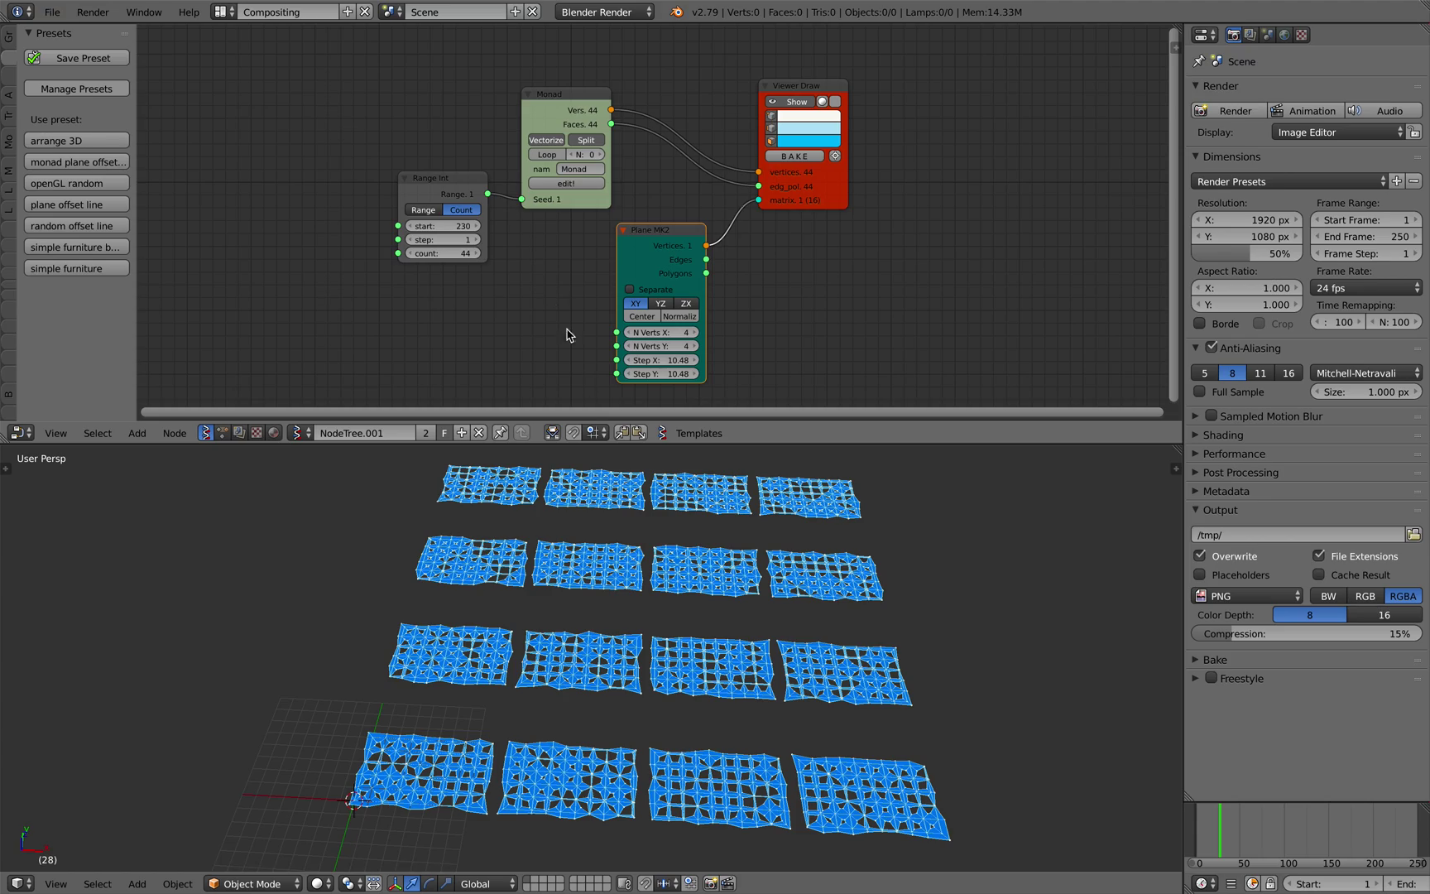
middle_click_drag(609, 473, 623, 596)
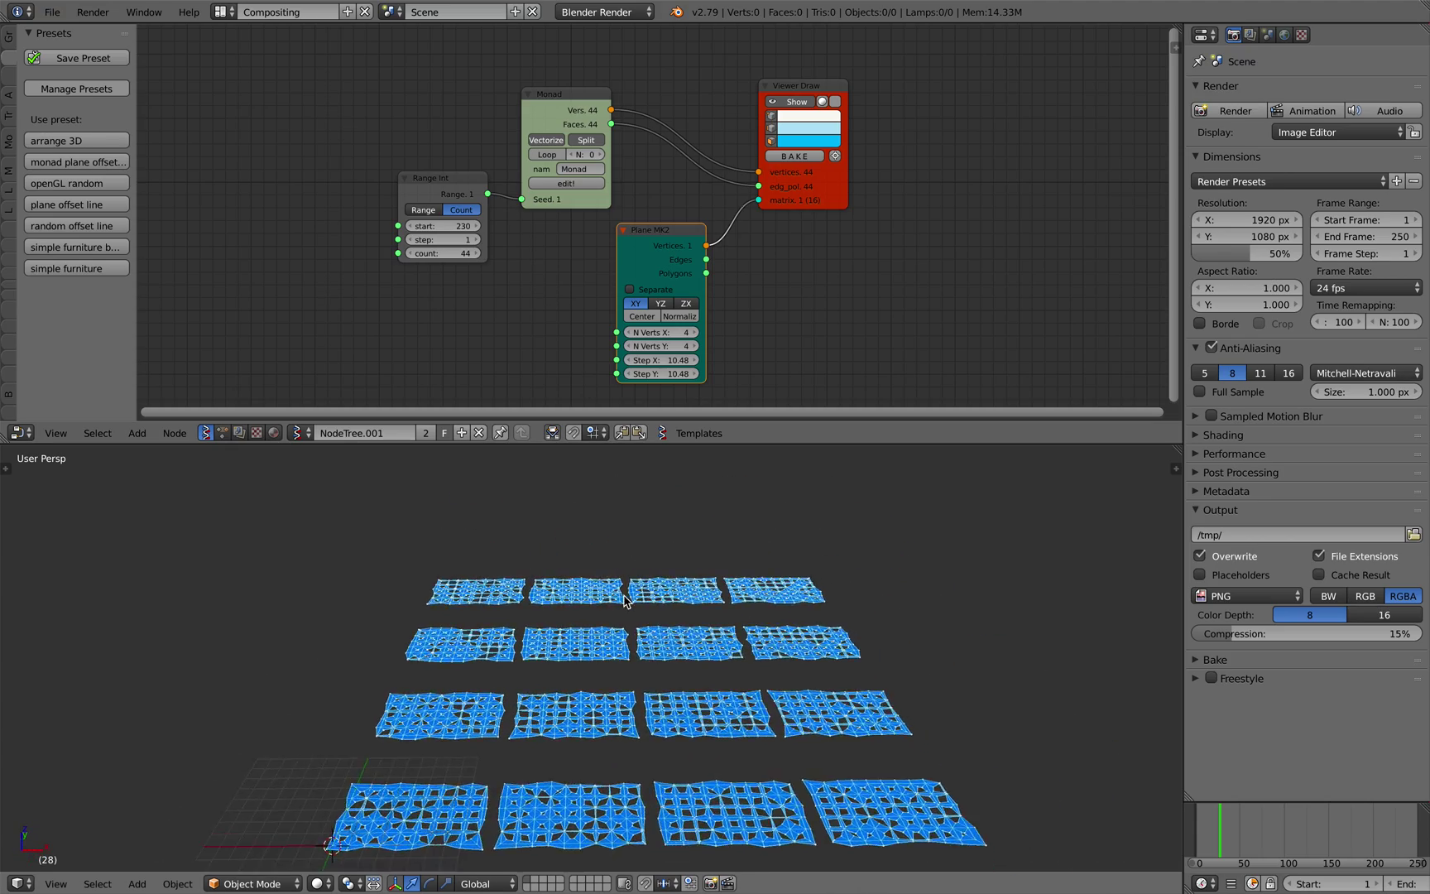
scroll(618, 600, "up", 2)
scroll(618, 600, "down", 2)
middle_click_drag(435, 293, 437, 300)
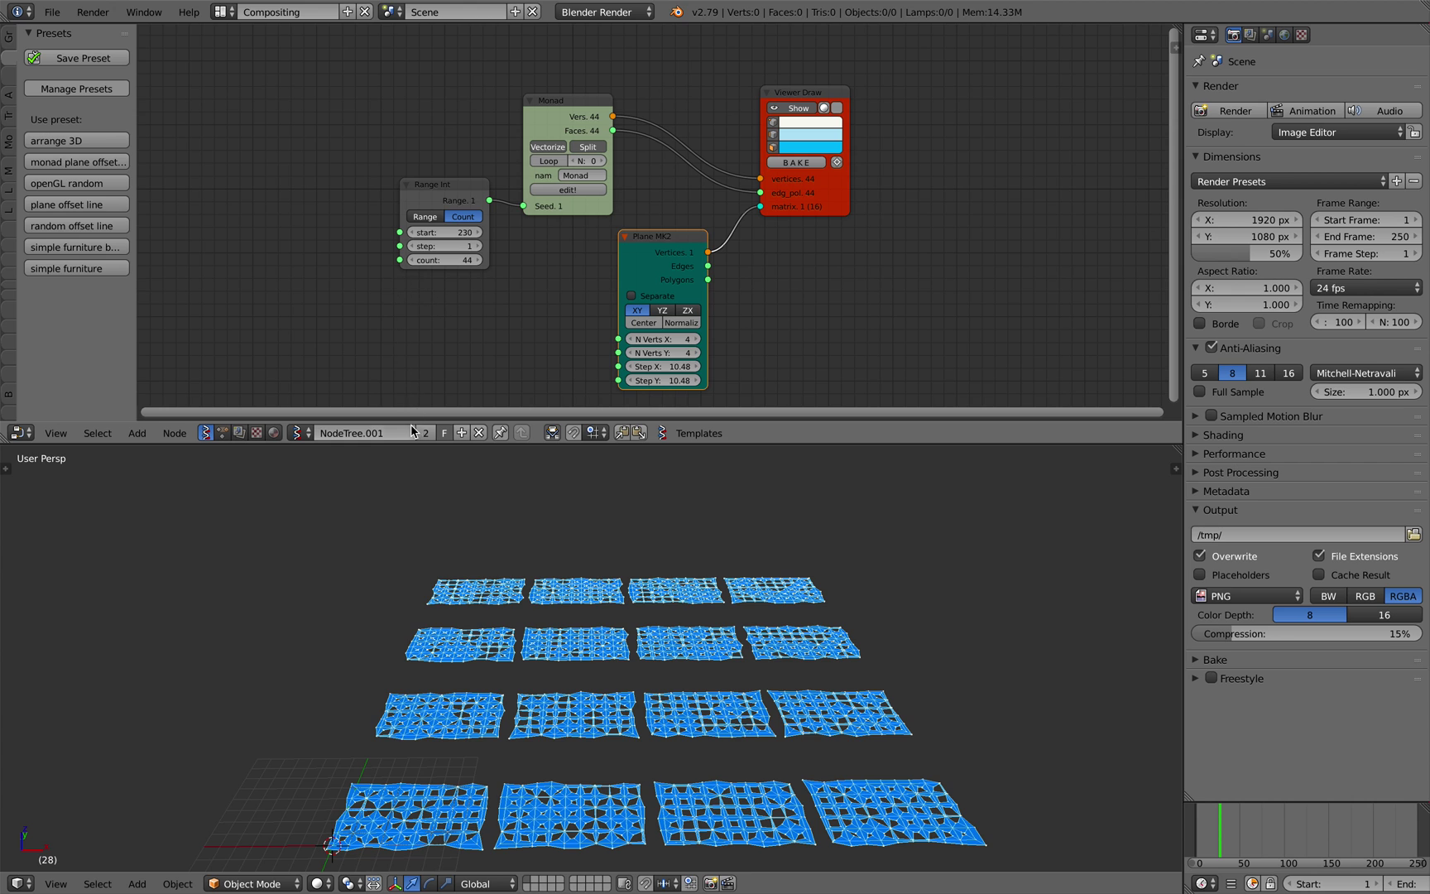
Step: Enlarge the node editor by lowering its boundary with the 3D view
left_click_drag(412, 444, 418, 483)
scroll(386, 342, "up", 2)
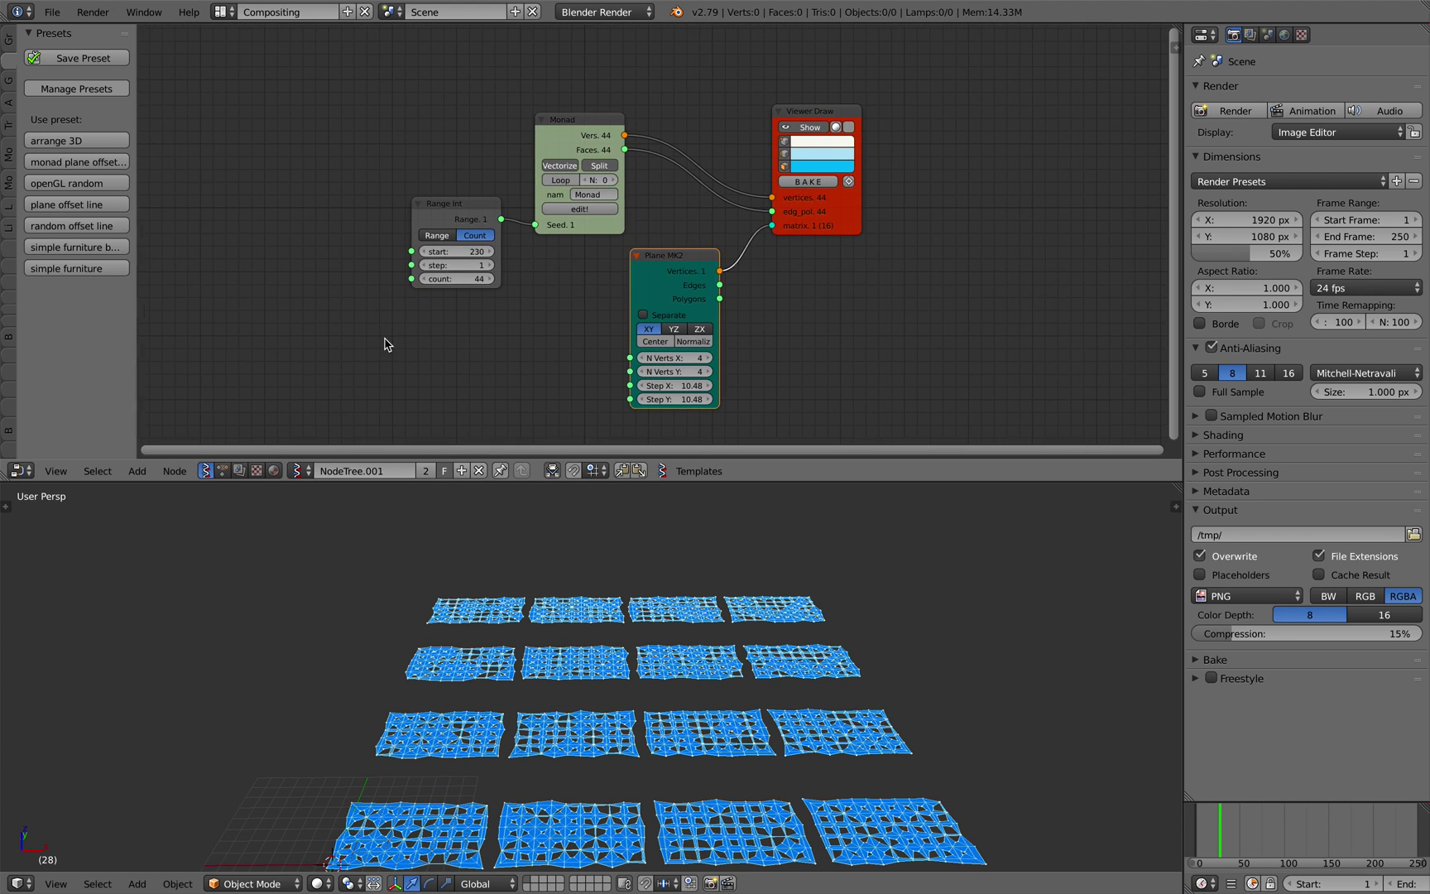
scroll(458, 551, "up", 4)
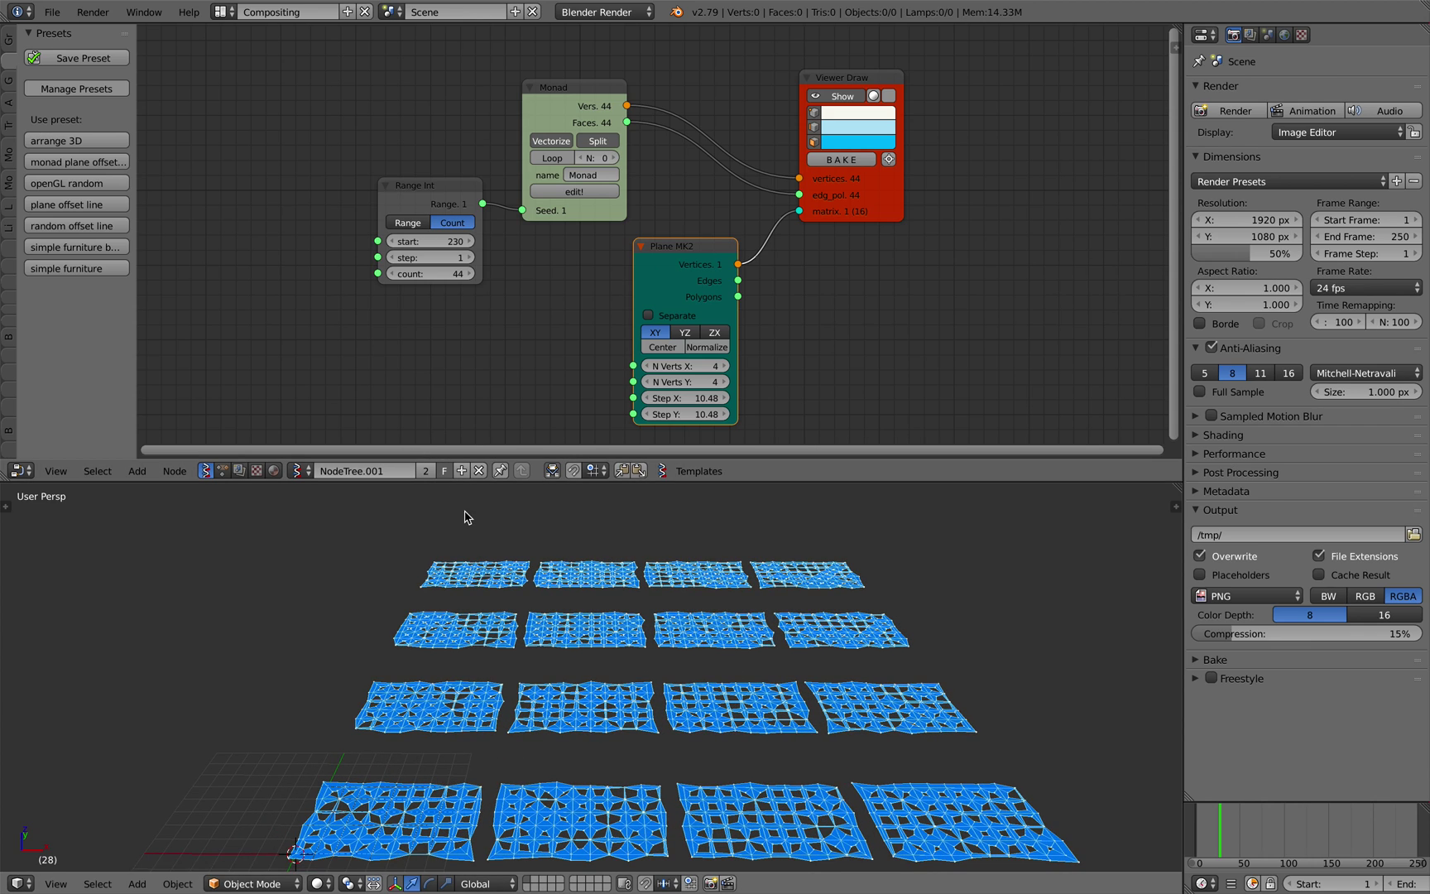
scroll(468, 529, "down", 2)
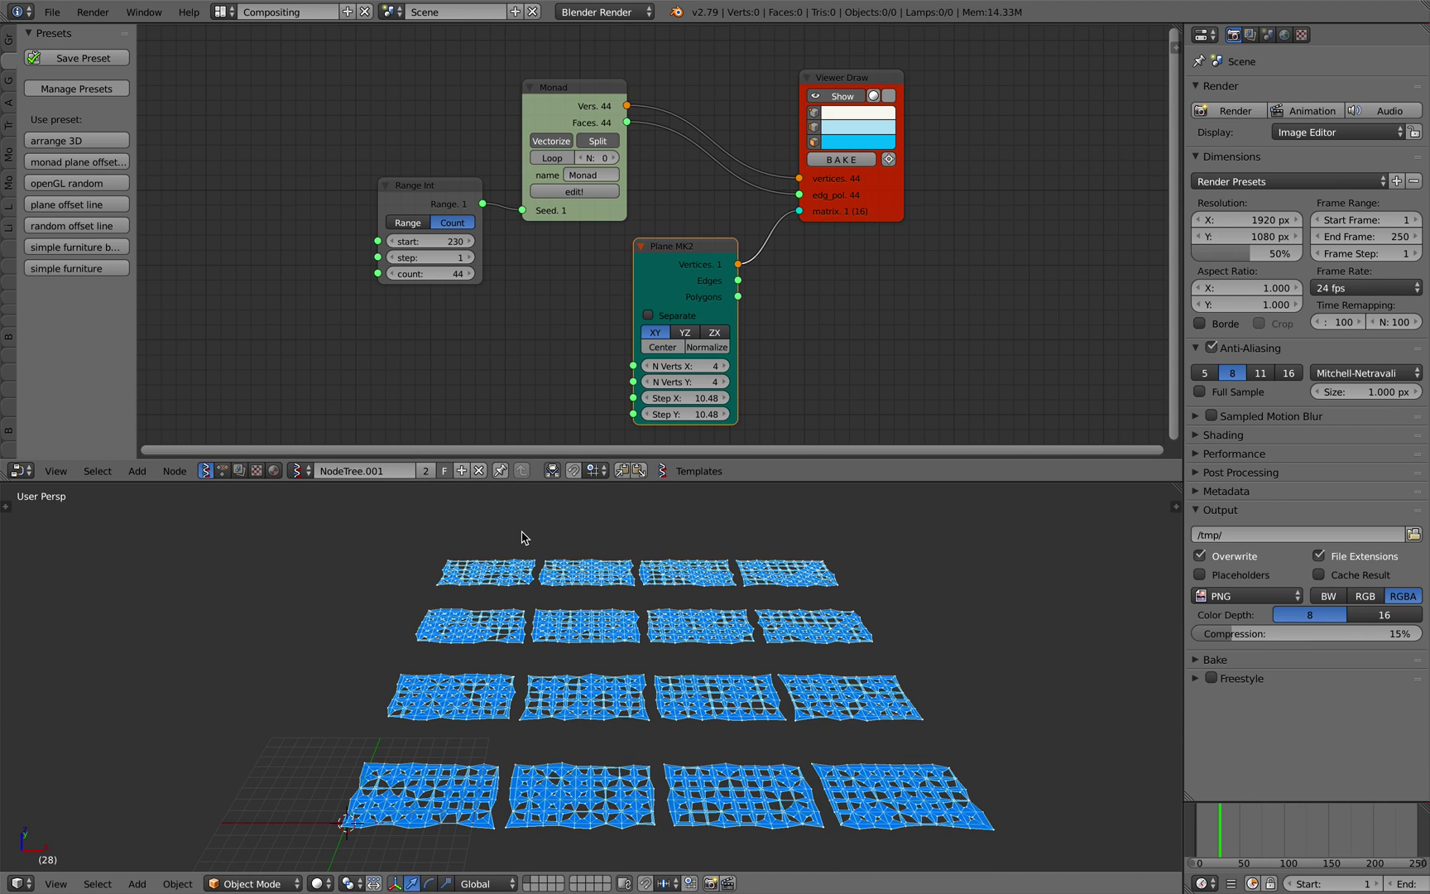
middle_click_drag(524, 536, 559, 555)
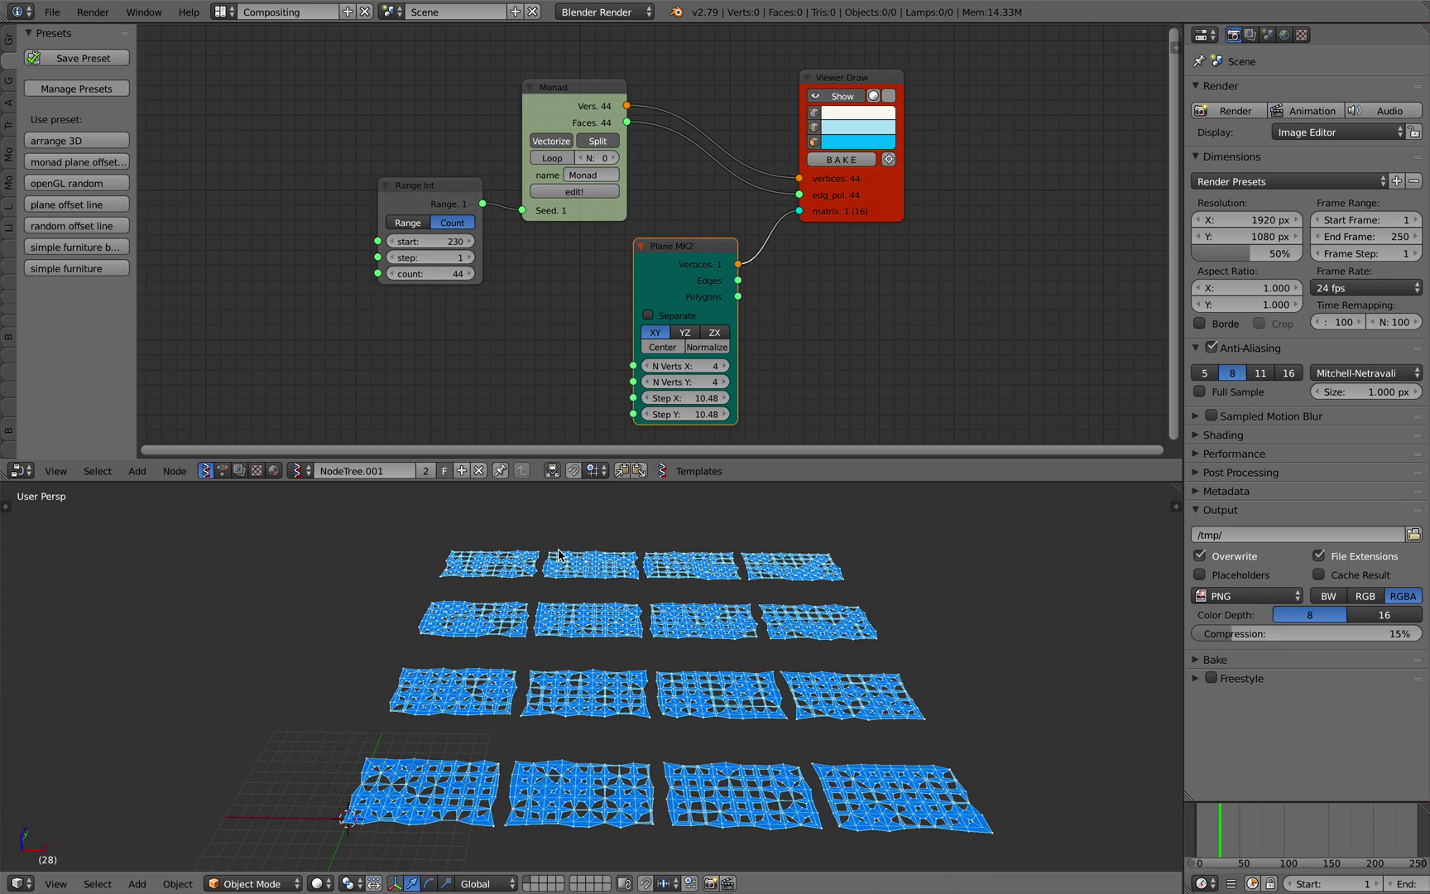
scroll(476, 333, "down", 1)
scroll(776, 274, "down", 1)
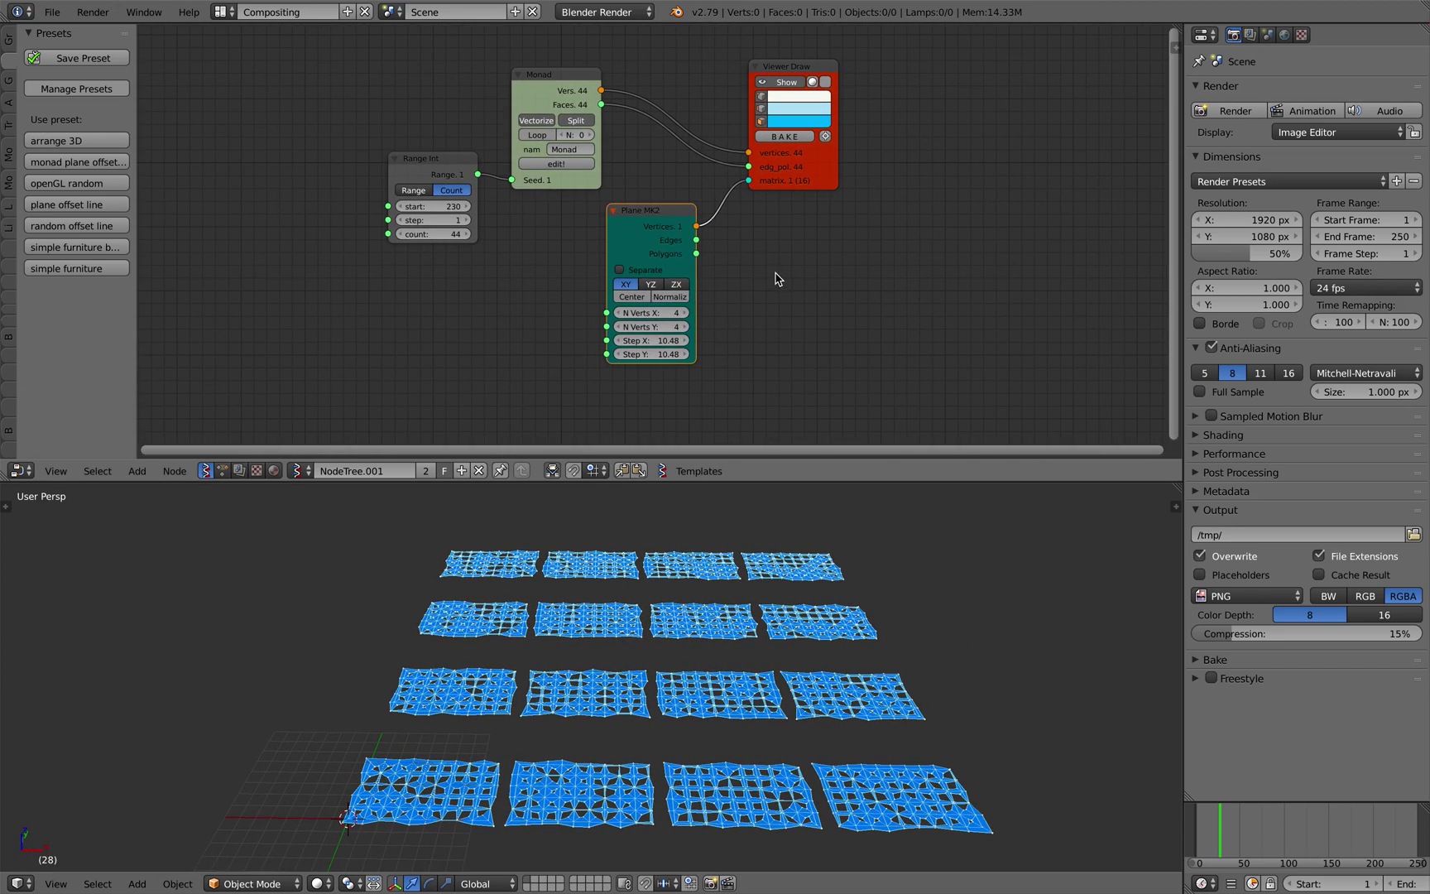
key("shift+a")
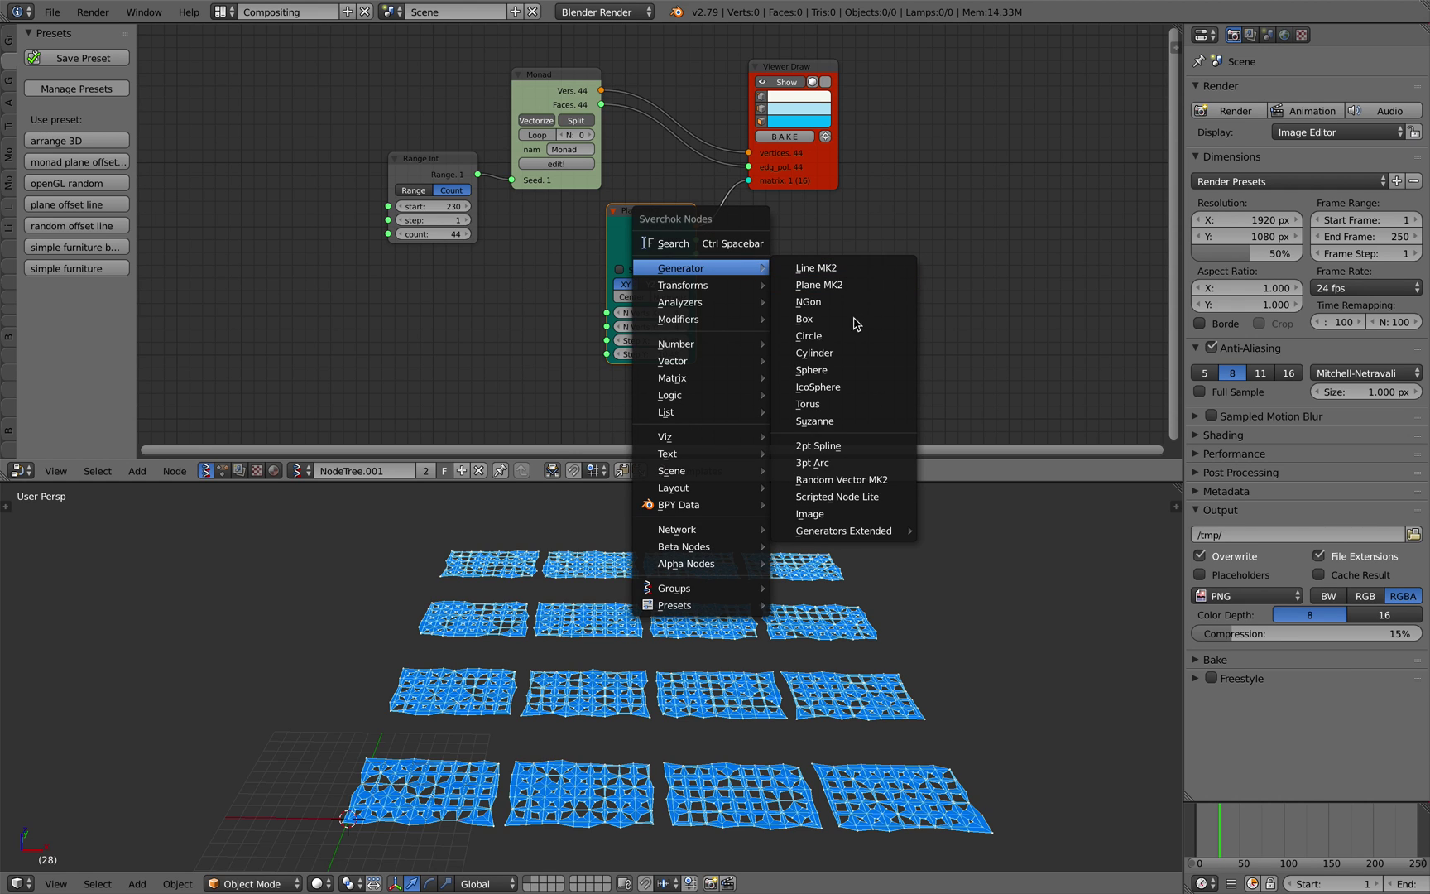
mouse_move(710, 315)
middle_click_drag(323, 202, 347, 214)
middle_click_drag(172, 141, 235, 144)
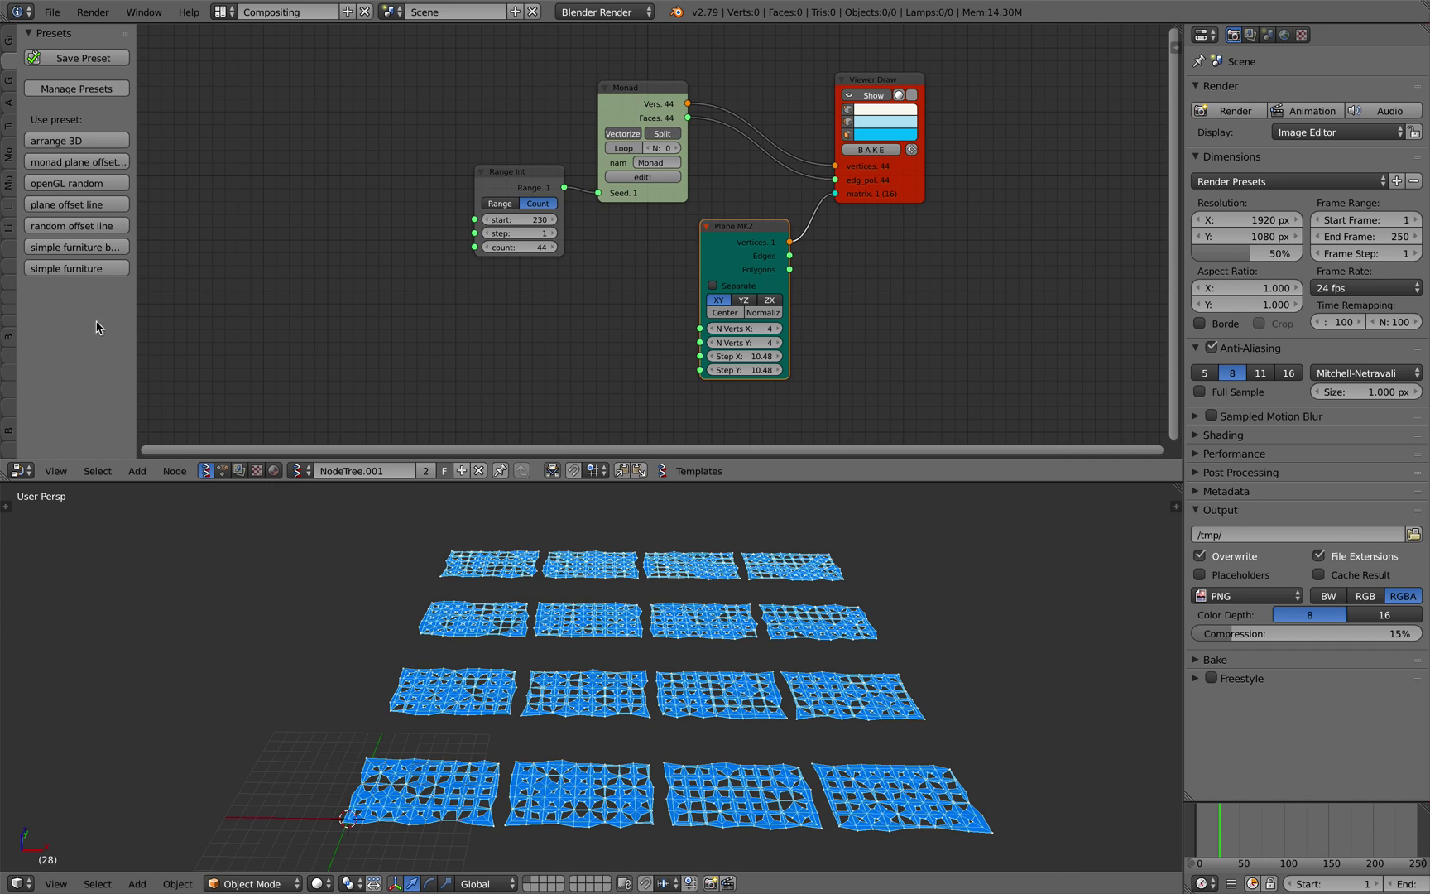
Step: Switch to Finder, view the preset JSON files in the presets folder, and return to Blender
key("ctrl+Left")
left_click(627, 125)
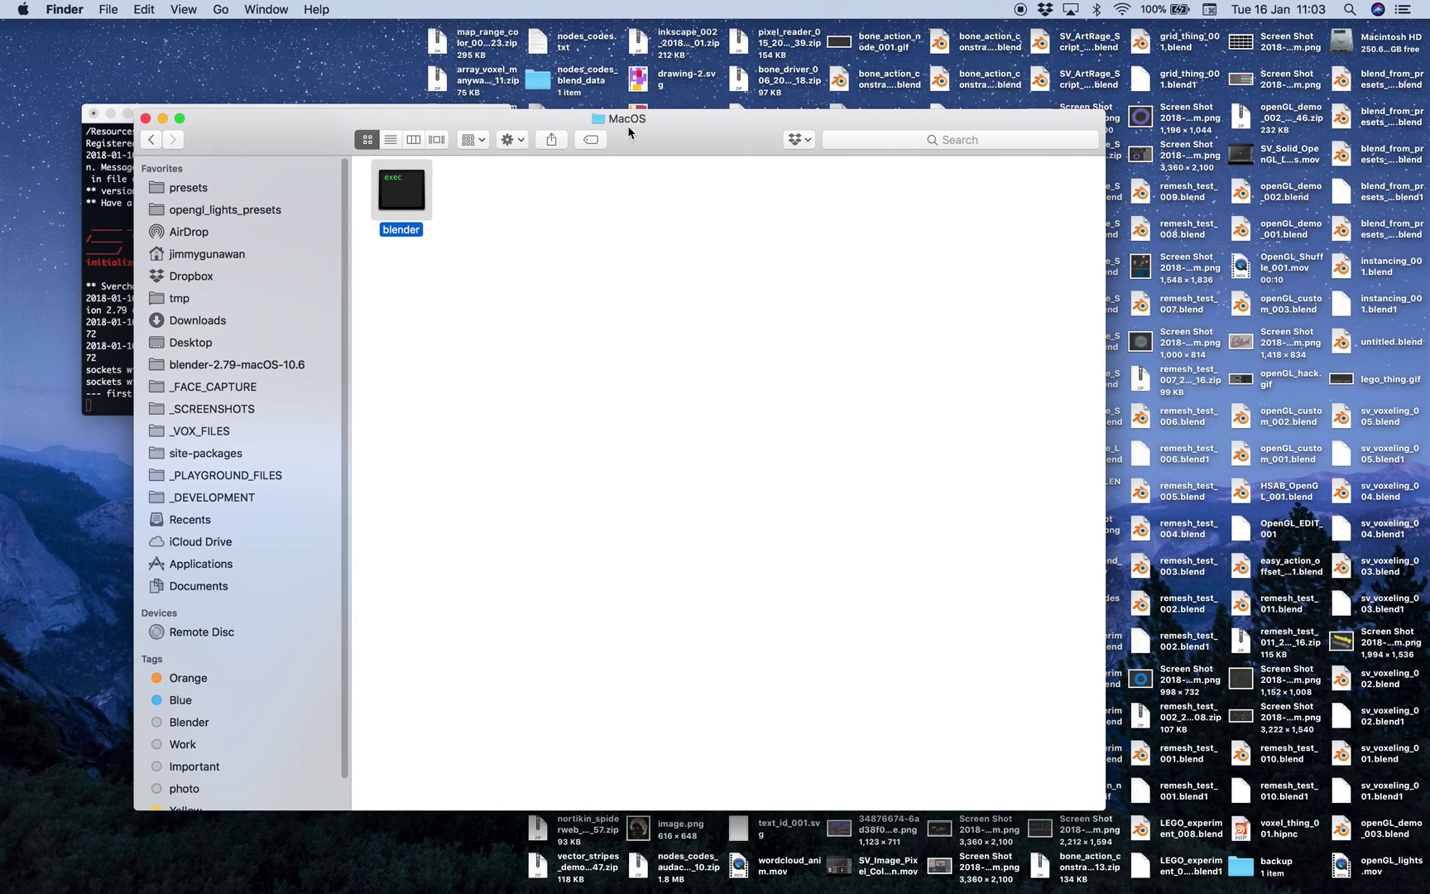
left_click(226, 192)
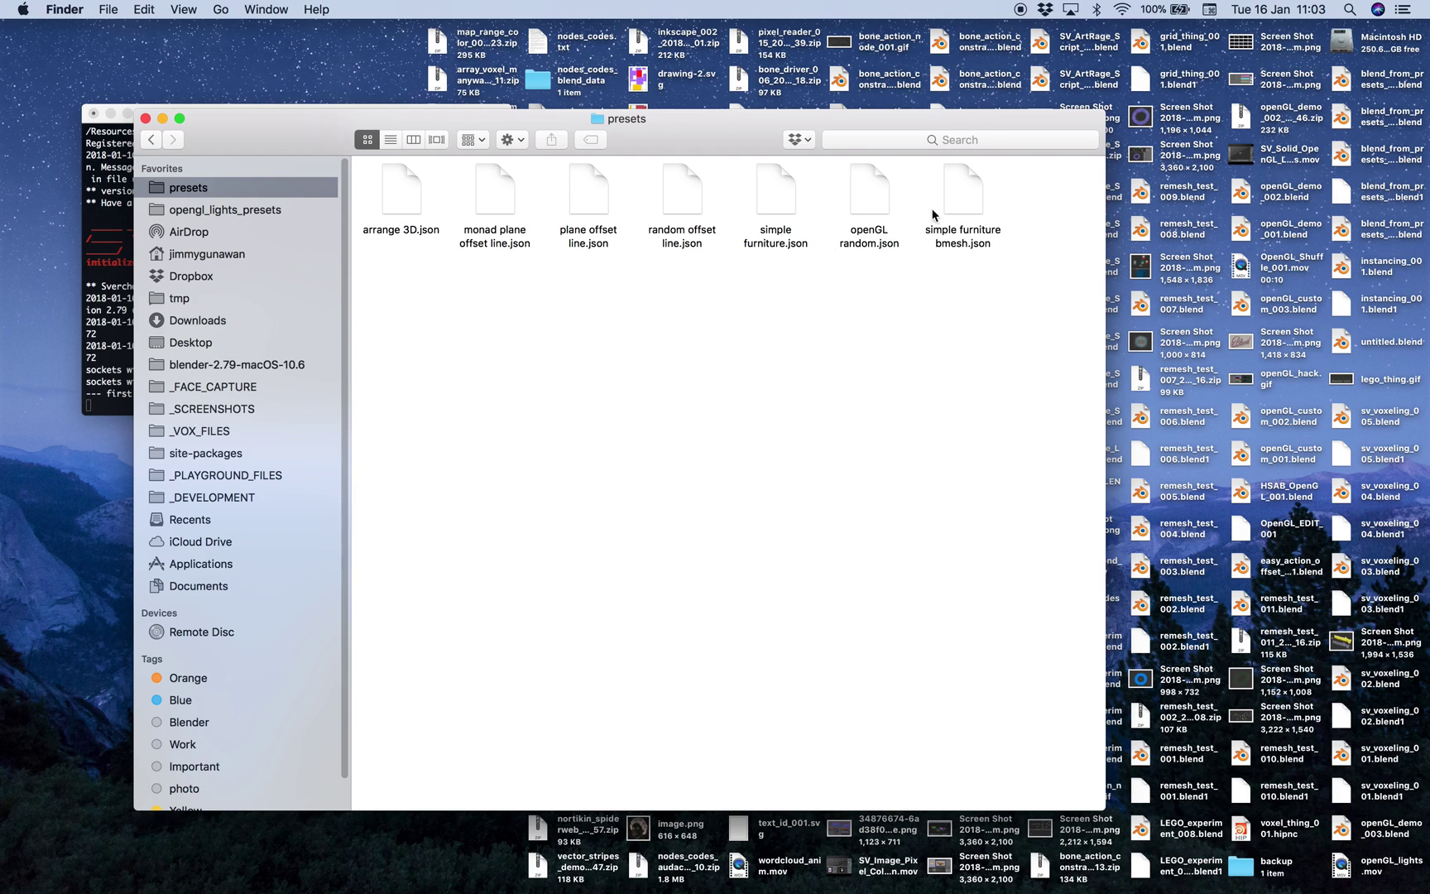
left_click_drag(977, 130, 940, 104)
key("ctrl+Right")
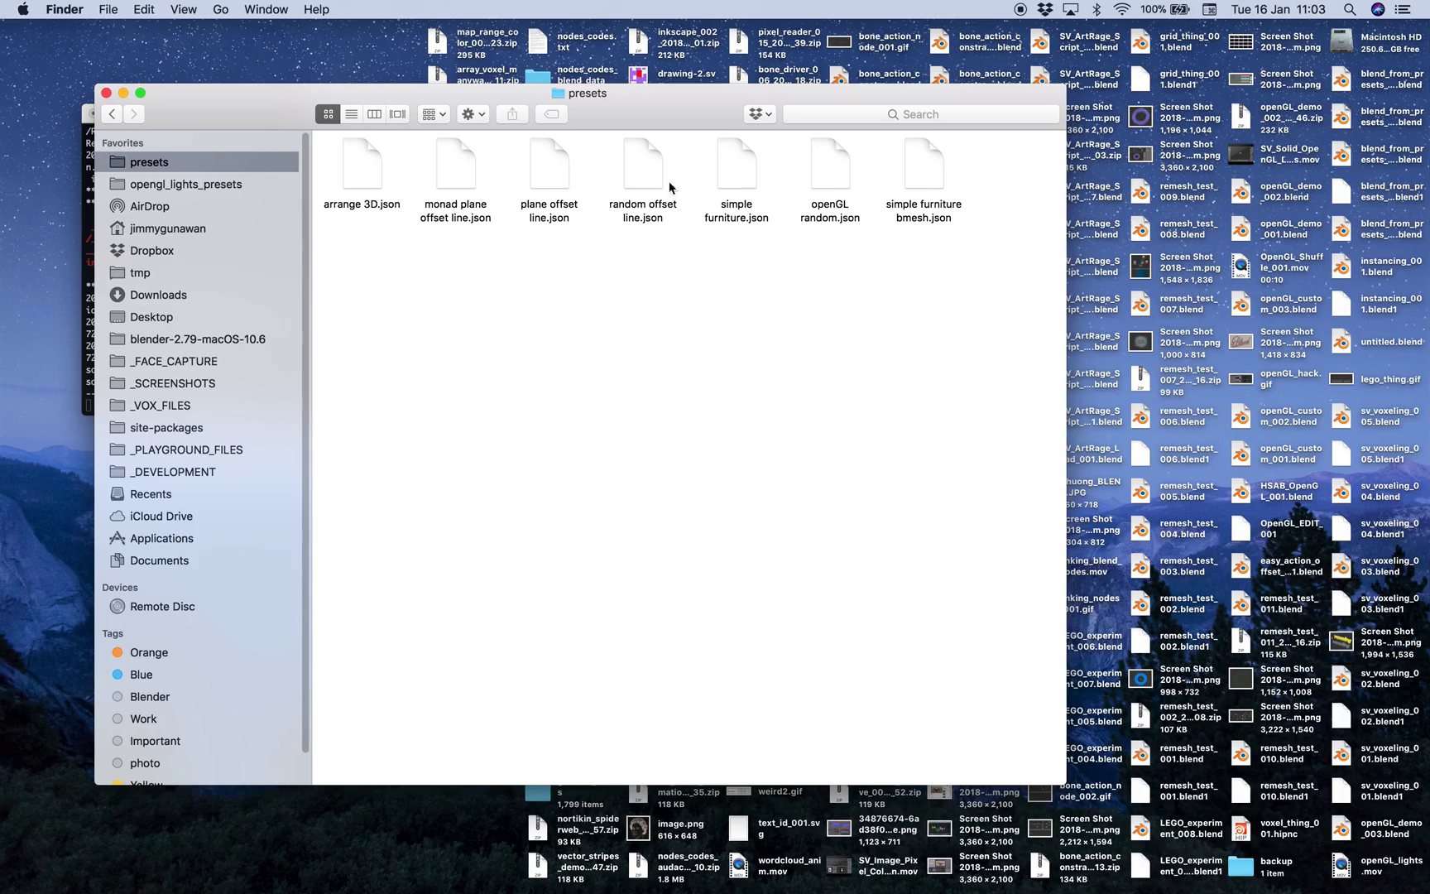
key("ctrl+Right")
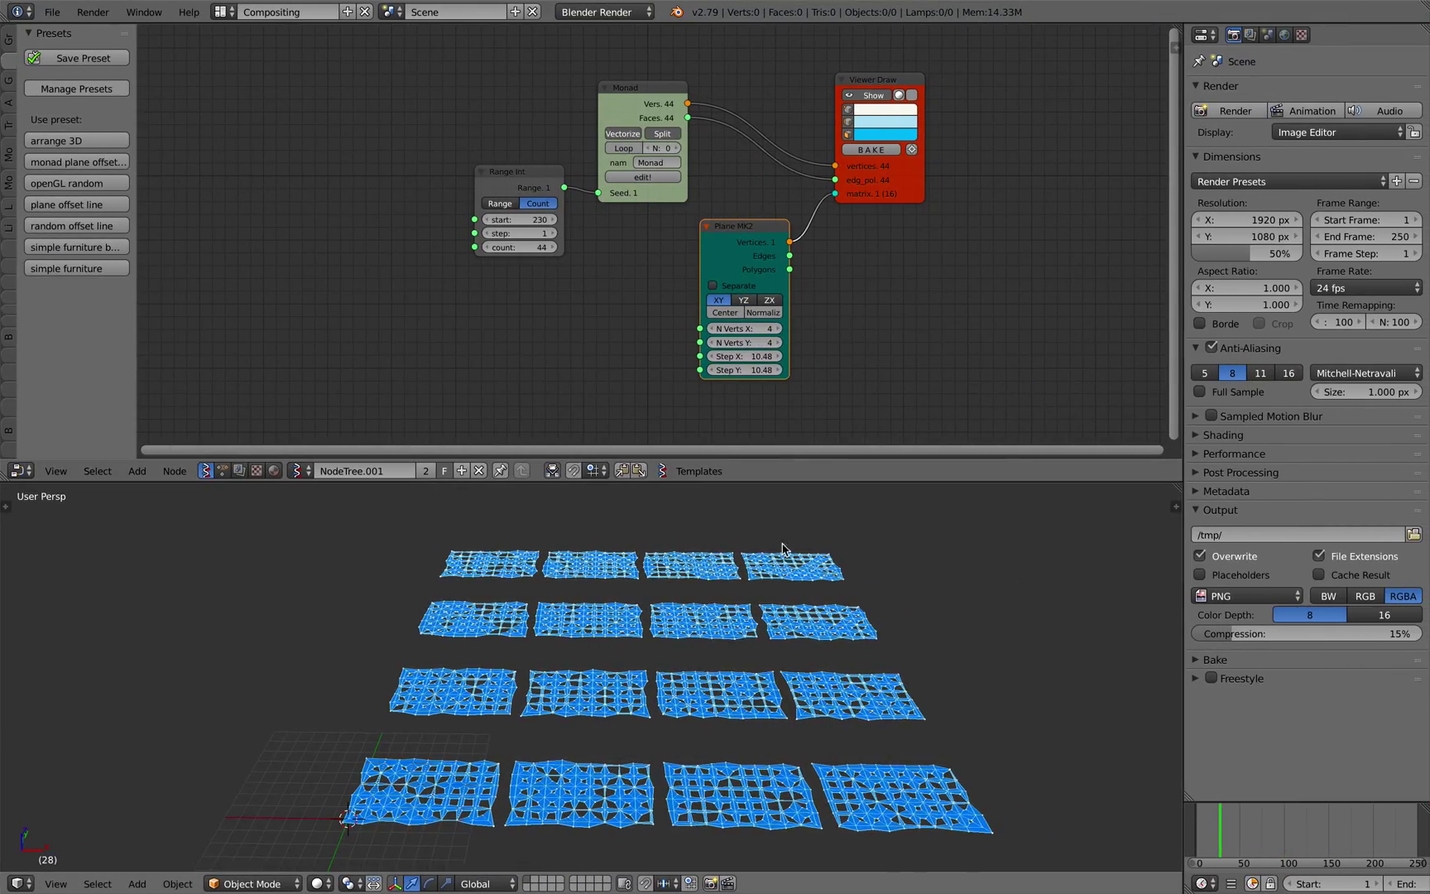
mouse_move(787, 552)
middle_mouse_down()
mouse_move(641, 524)
mouse_move(789, 586)
mouse_move(786, 569)
middle_mouse_up()
left_click(1004, 578)
middle_click_drag(1003, 578, 948, 569)
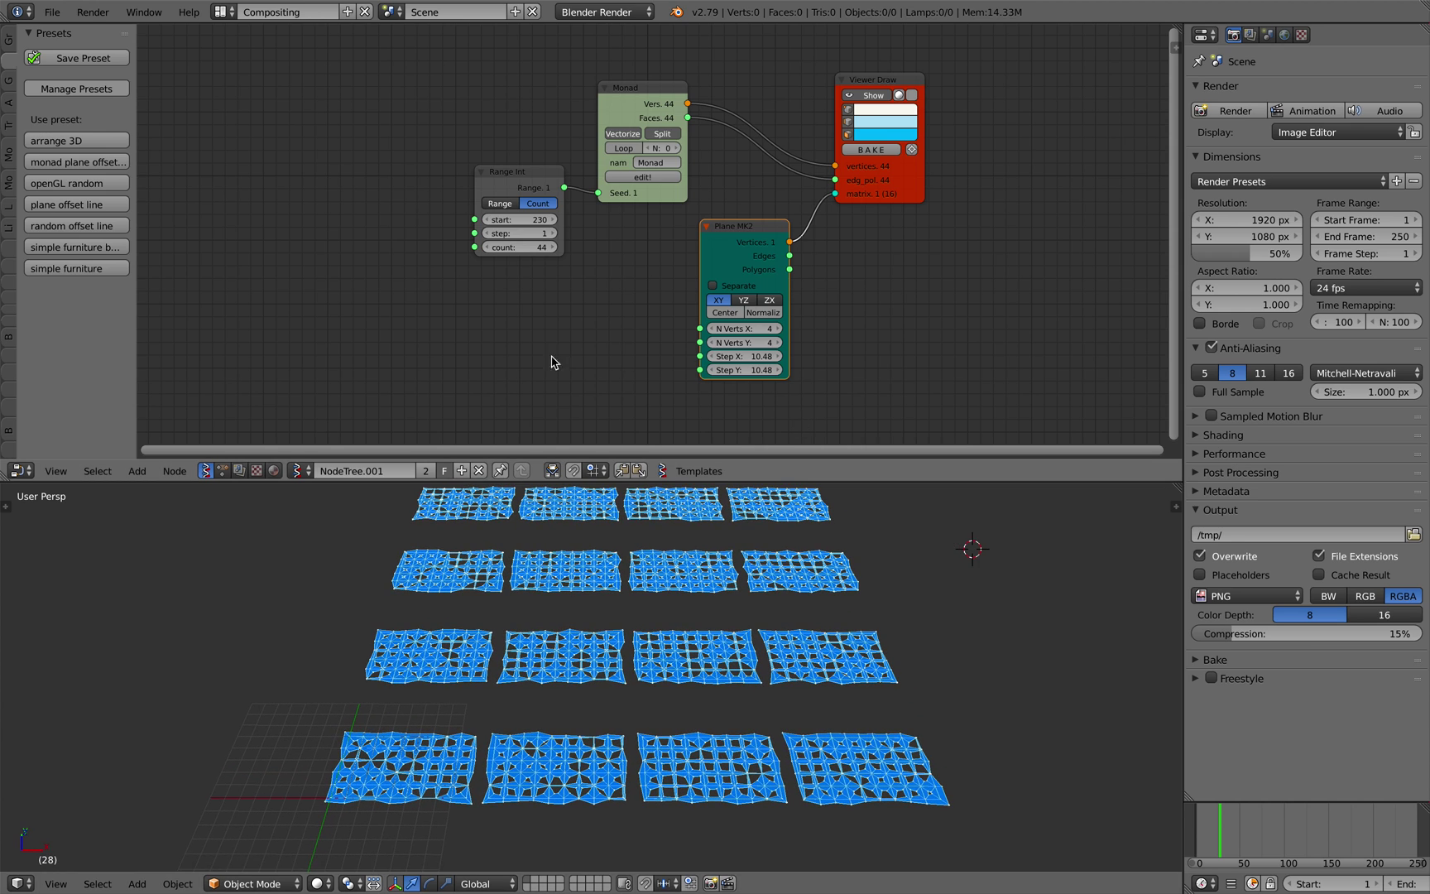
scroll(594, 287, "down", 2)
middle_click_drag(899, 658, 910, 604)
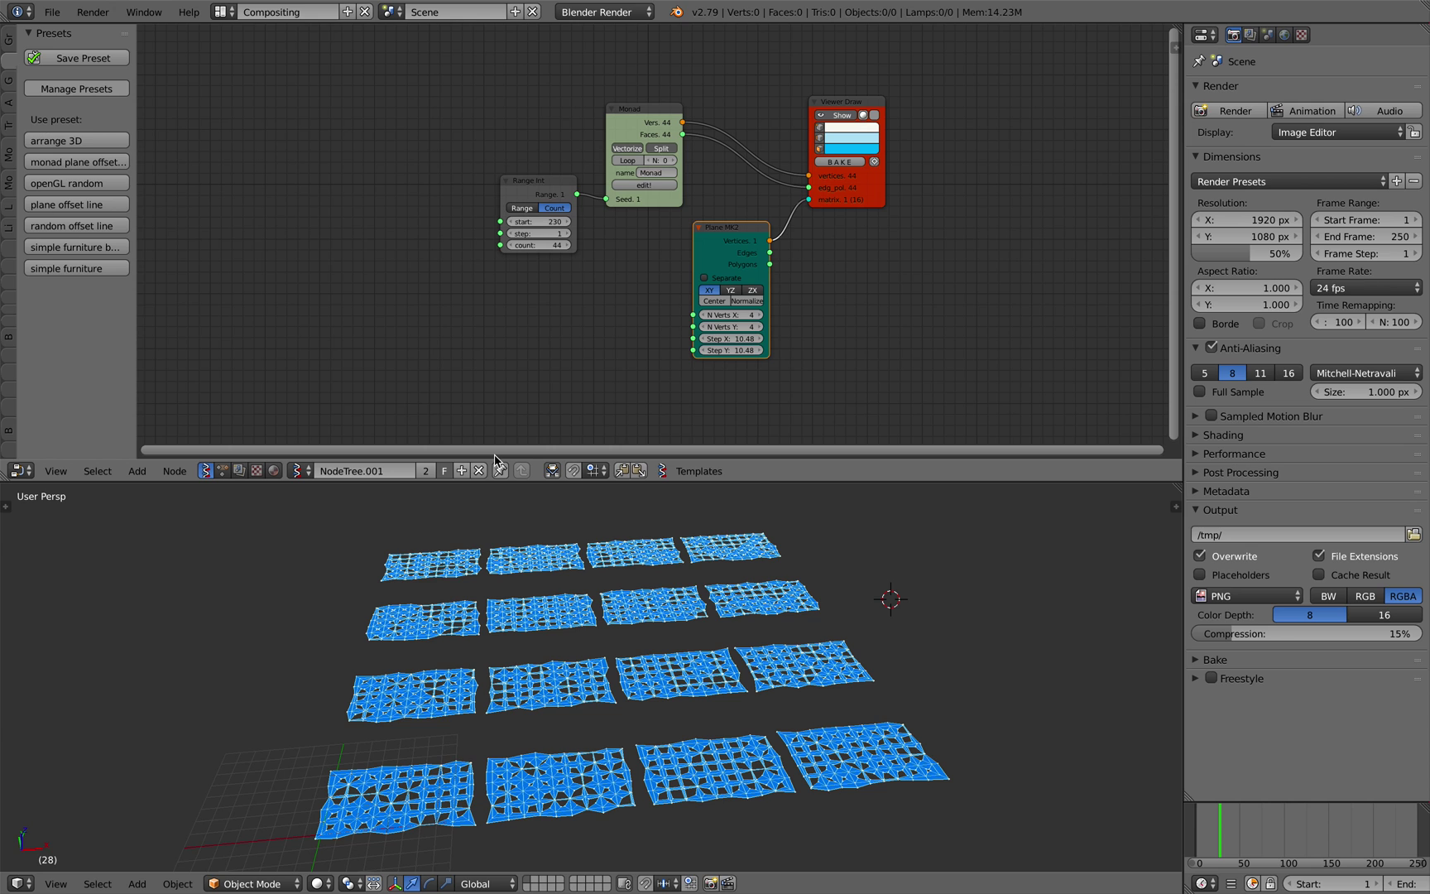
middle_click_drag(584, 494, 440, 424)
mouse_move(489, 575)
middle_mouse_down()
mouse_move(443, 568)
mouse_move(486, 551)
middle_mouse_up()
middle_click_drag(571, 199, 562, 213)
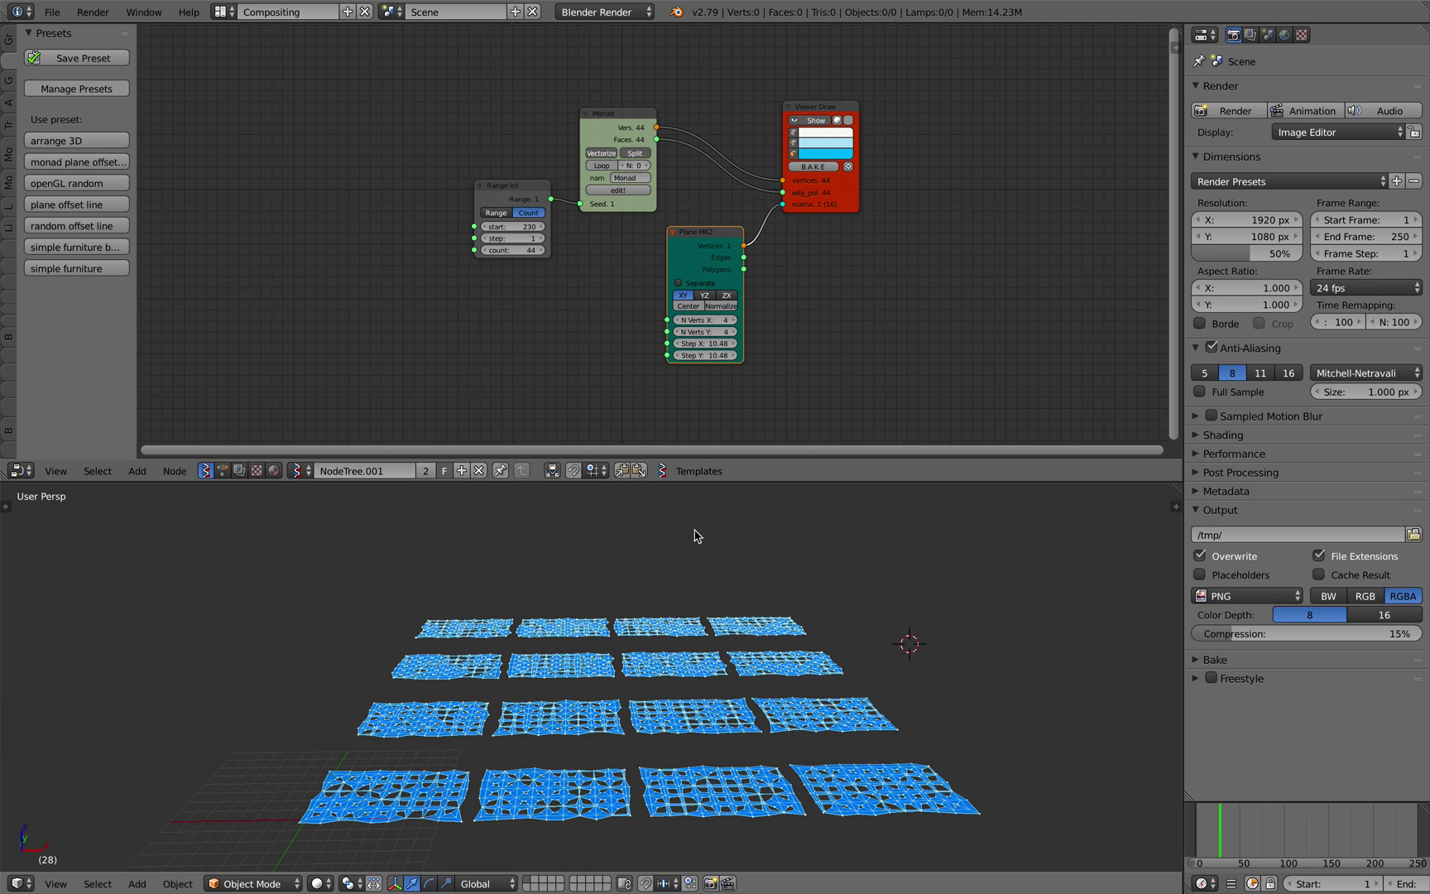
middle_click_drag(693, 533, 660, 523, "shift")
scroll(660, 523, "up", 2)
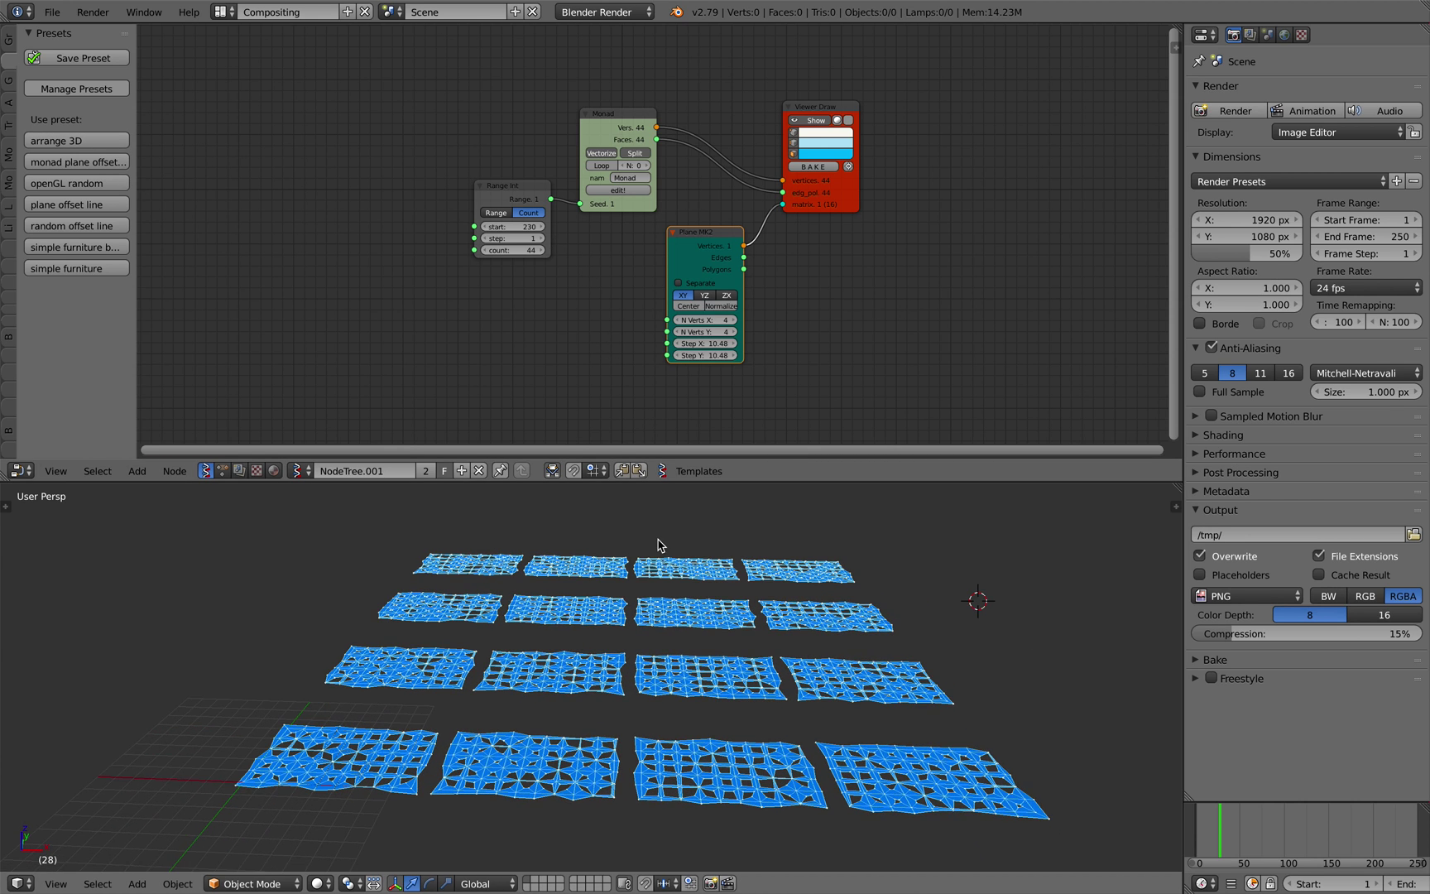